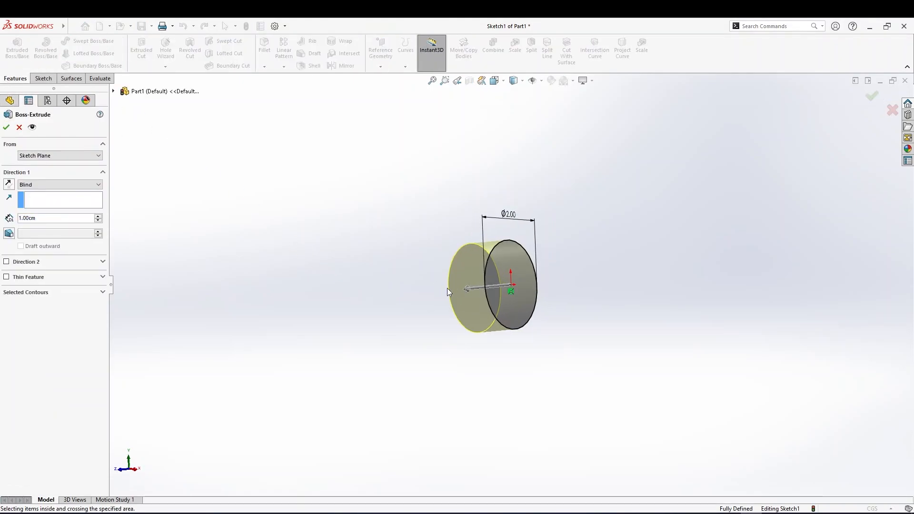
# Set the boss-extrude depth of the circle sketch to 12 cm
pyautogui.moveTo(470, 290)
pyautogui.mouseDown()
pyautogui.moveTo(310, 287)
pyautogui.moveTo(305, 303)
pyautogui.mouseUp()
pyautogui.write('12')
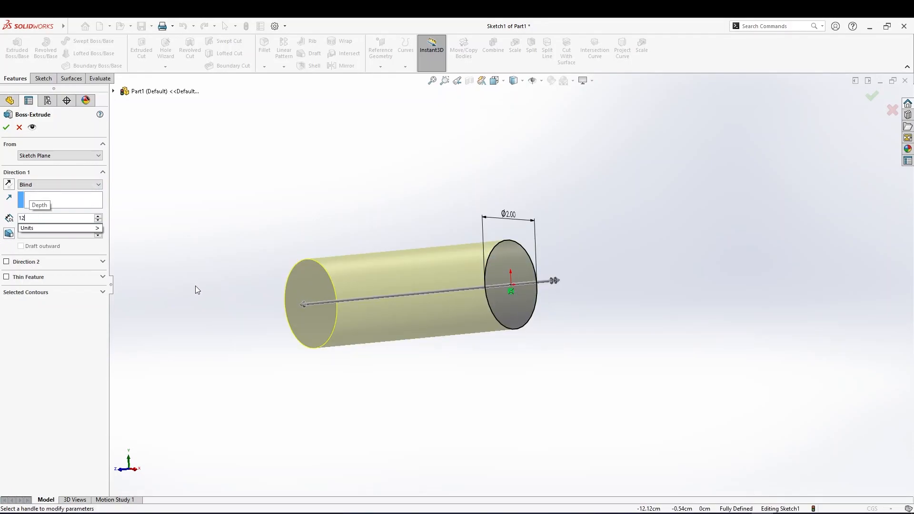
pyautogui.click(195, 287)
pyautogui.scroll(2, 178, 282)
pyautogui.moveTo(201, 292); pyautogui.dragTo(152, 276, button='middle')
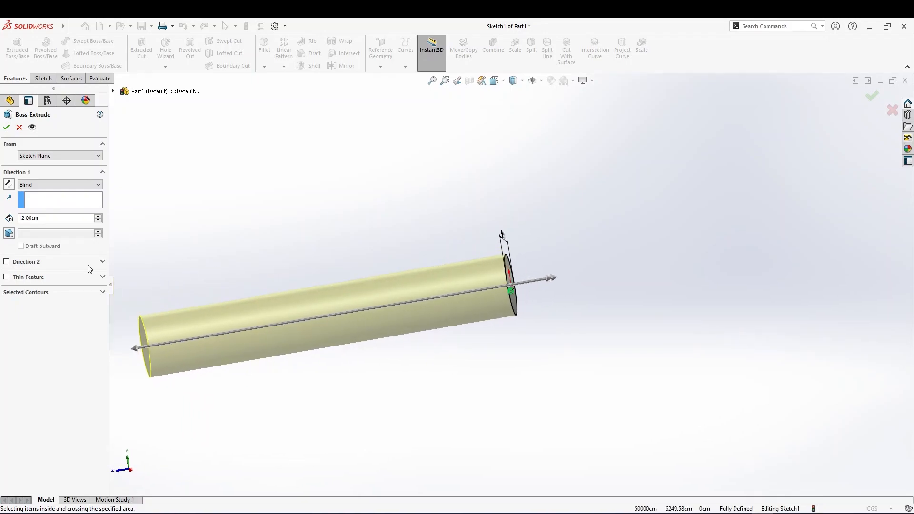
# Turn on draft for the extrusion and set the draft angle to 3 degrees
pyautogui.click(10, 233)
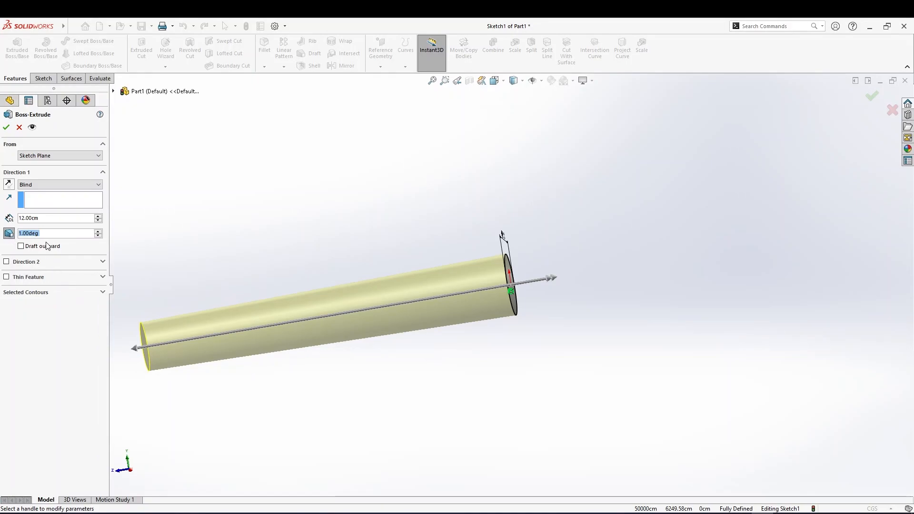
pyautogui.write('3')
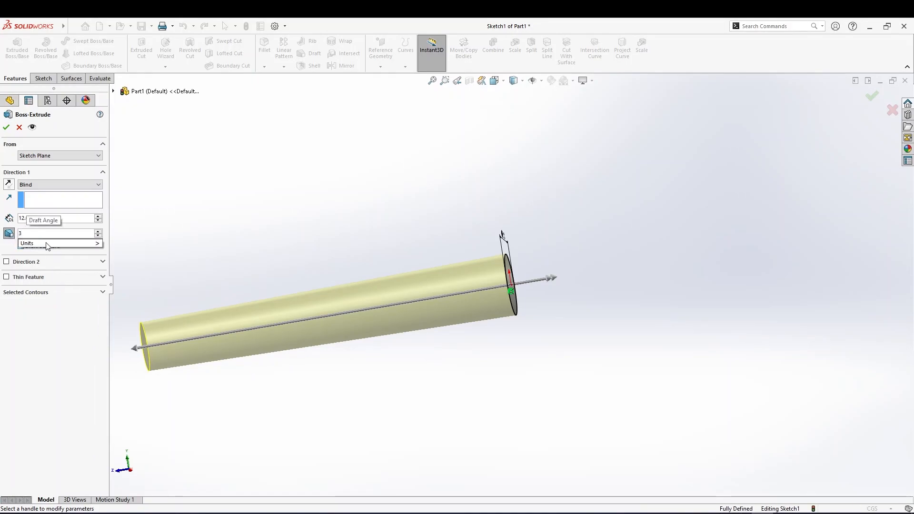
pyautogui.press('Return')
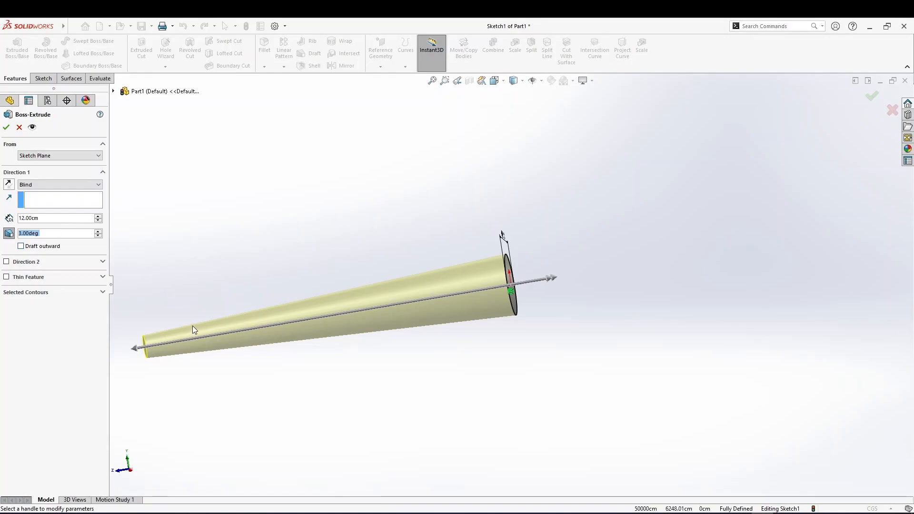
pyautogui.moveTo(134, 351); pyautogui.dragTo(152, 359, button='middle')
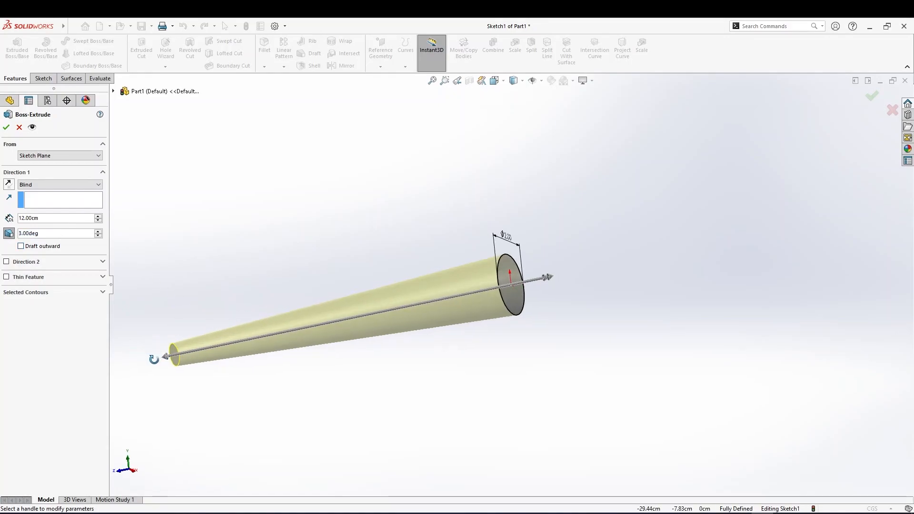
pyautogui.scroll(-1, 153, 359)
# Switch the draft to outward and confirm the tapered extrusion
pyautogui.click(48, 248)
pyautogui.moveTo(352, 247); pyautogui.dragTo(144, 149, button='middle')
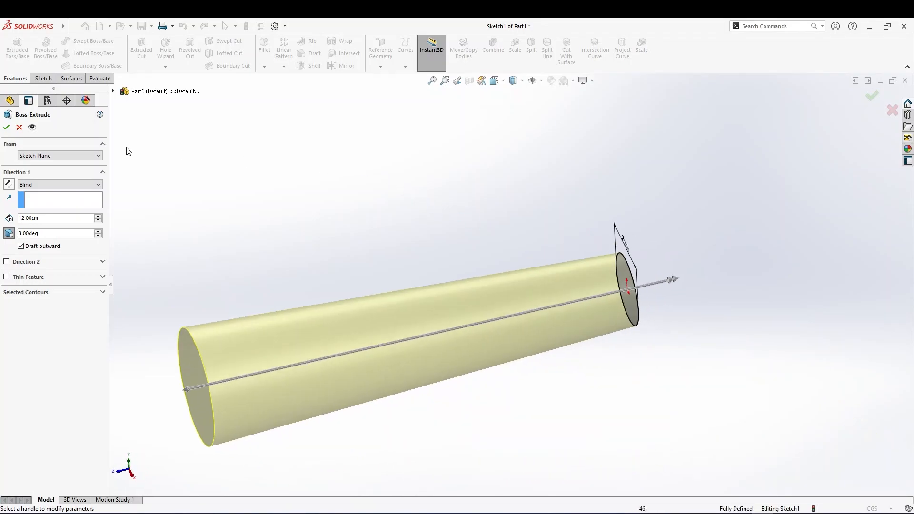
pyautogui.click(871, 96)
# Mirror the tapered solid body about its small end face with merged solids
pyautogui.moveTo(325, 307); pyautogui.dragTo(275, 269, button='middle')
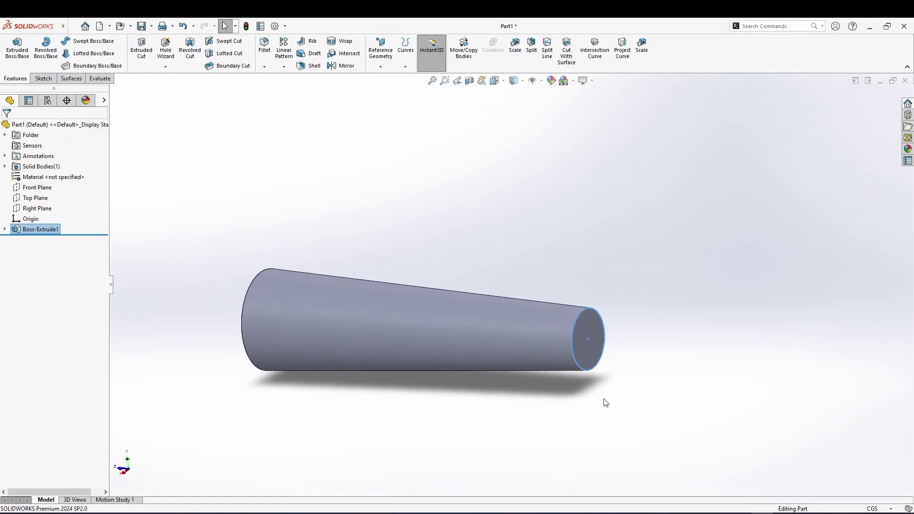
pyautogui.click(576, 332)
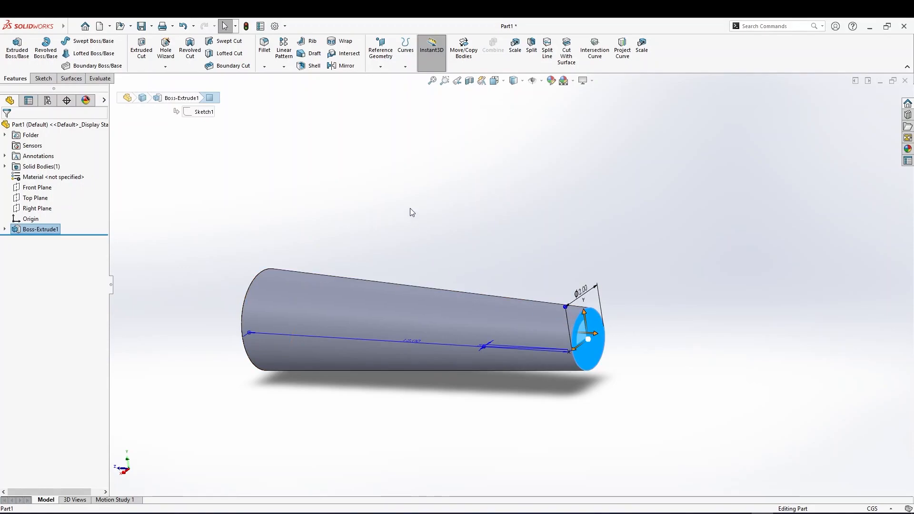
pyautogui.click(341, 66)
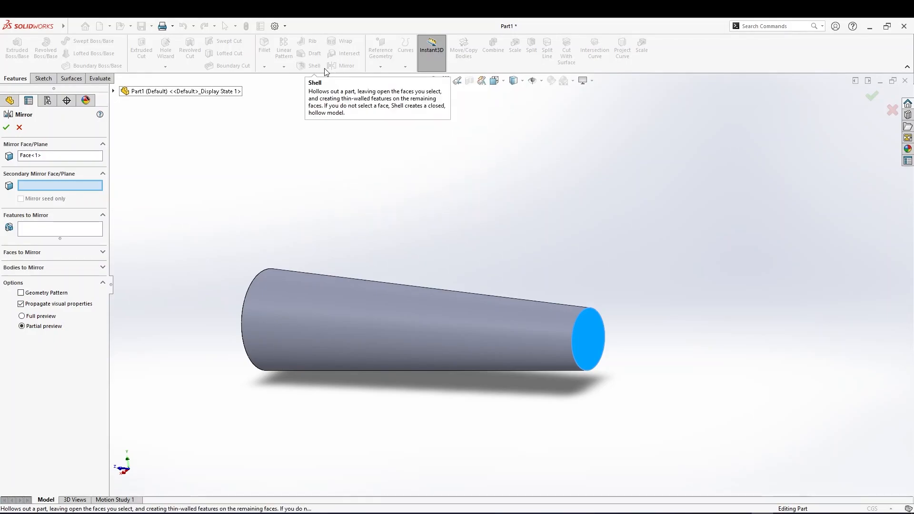
pyautogui.click(31, 158)
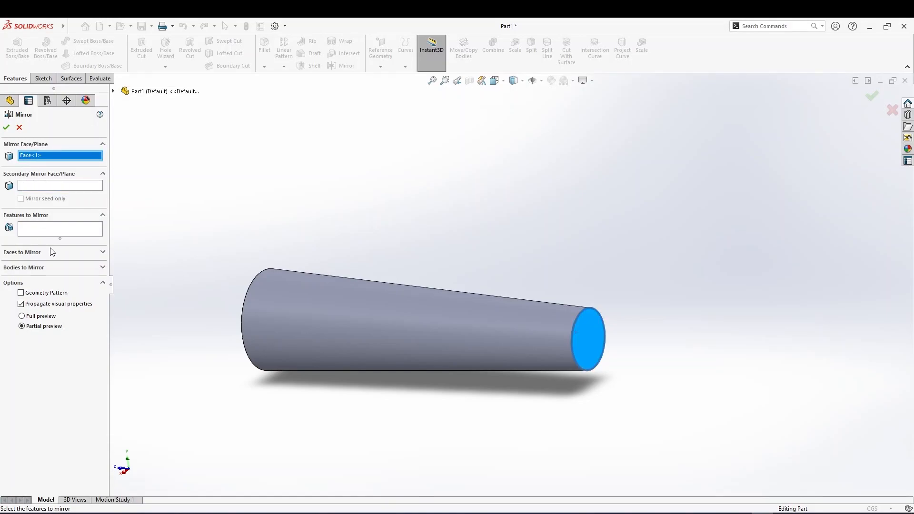
pyautogui.click(30, 267)
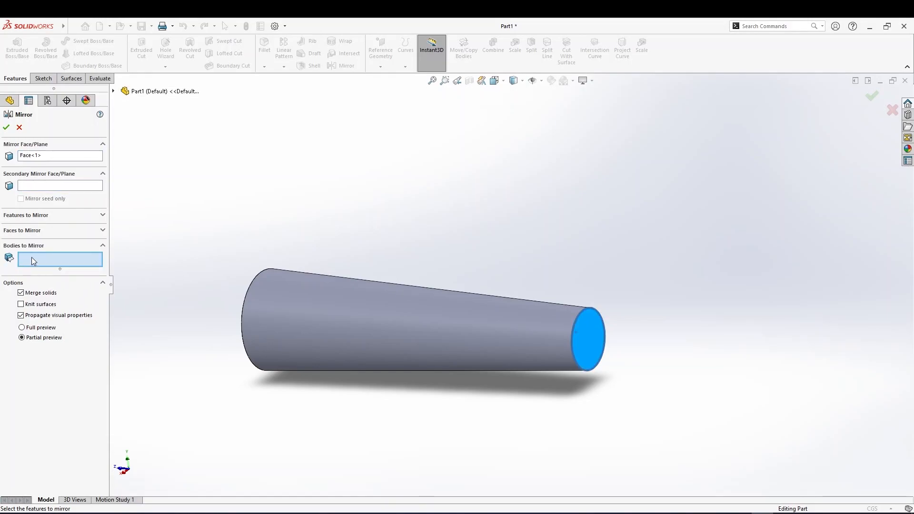
pyautogui.click(369, 322)
pyautogui.moveTo(367, 324); pyautogui.dragTo(524, 342, button='middle')
pyautogui.scroll(4, 538, 364)
pyautogui.click(8, 131)
pyautogui.moveTo(532, 281); pyautogui.dragTo(501, 290, button='middle')
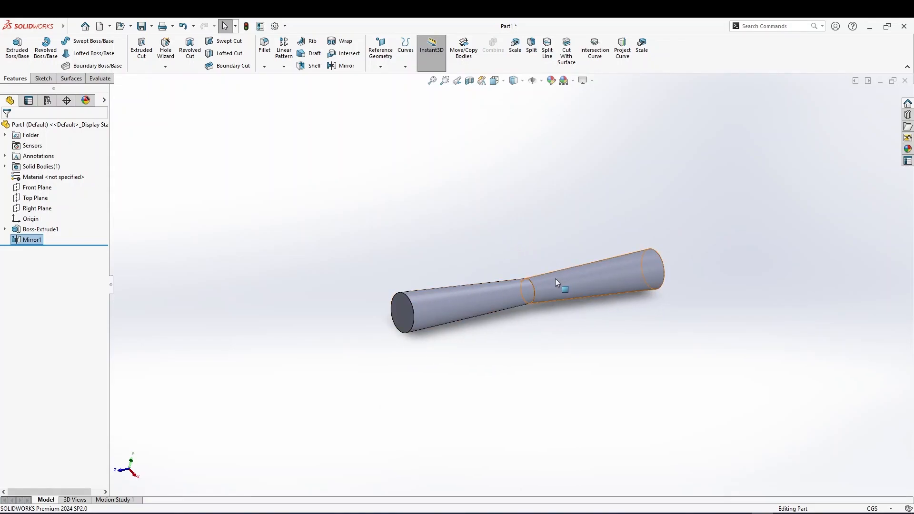
pyautogui.scroll(2, 543, 283)
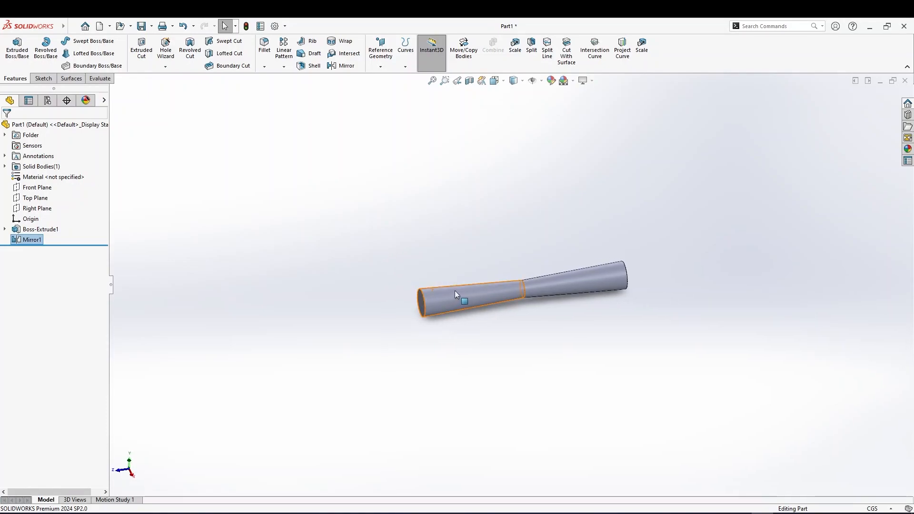
pyautogui.scroll(-3, 456, 291)
pyautogui.moveTo(565, 275); pyautogui.dragTo(533, 284, button='middle')
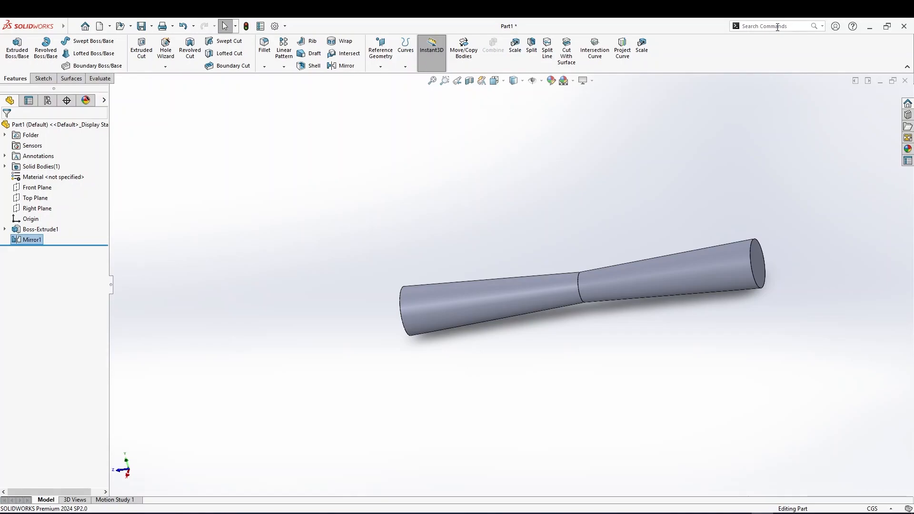
# Search for the Scale command and place an extra Scale button on the features toolbar
pyautogui.click(775, 26)
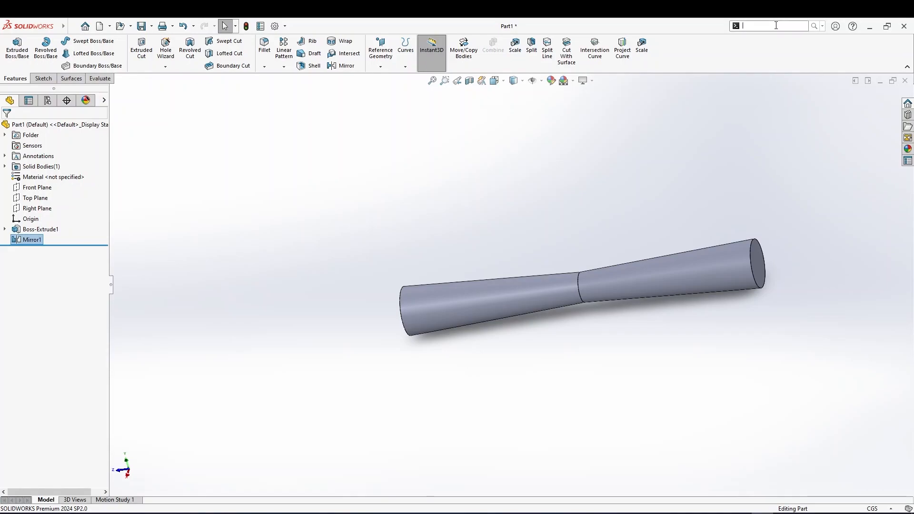
pyautogui.click(821, 27)
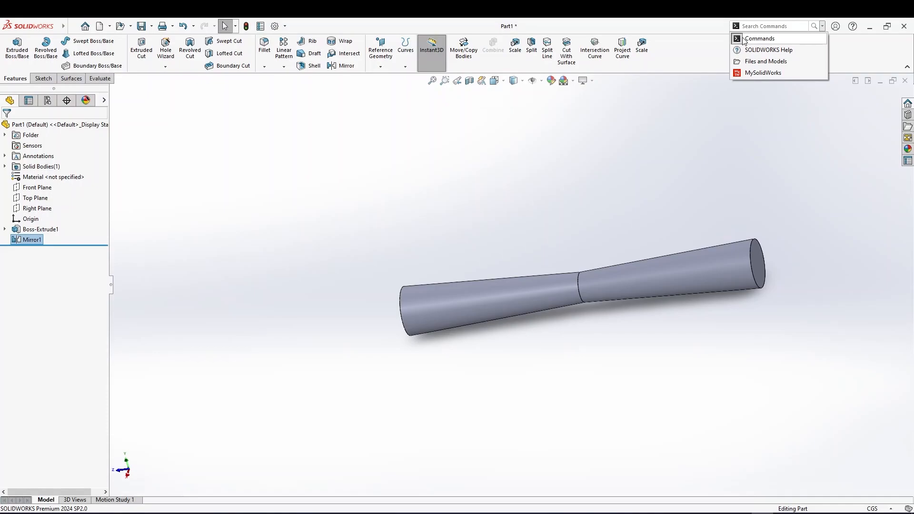
pyautogui.click(756, 27)
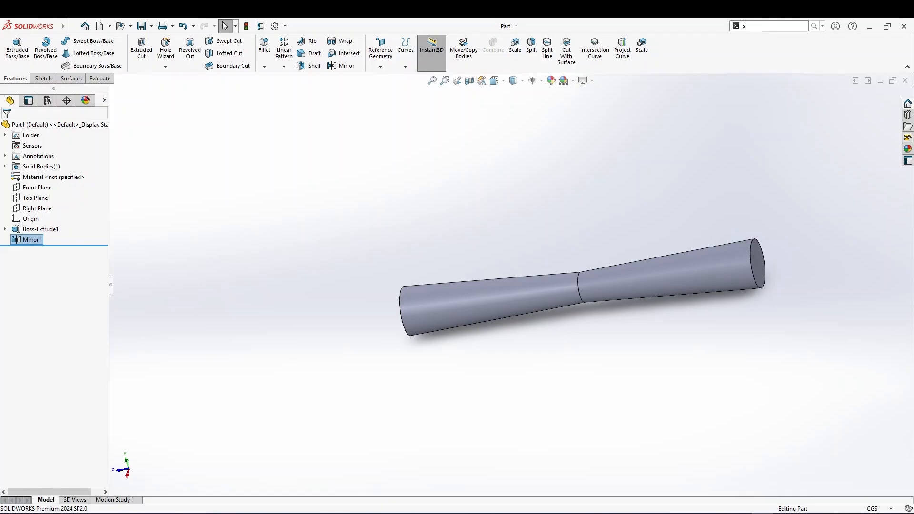
pyautogui.write('scal')
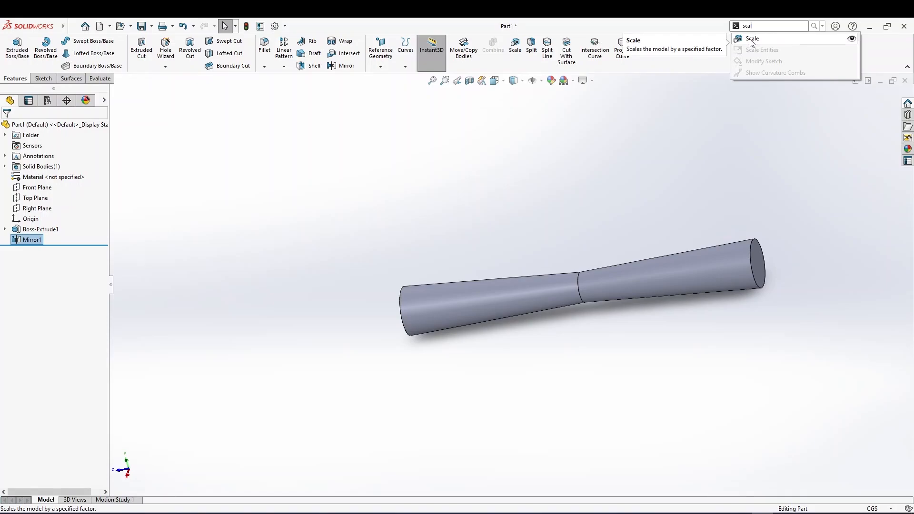
pyautogui.moveTo(750, 40); pyautogui.dragTo(654, 58)
pyautogui.click(659, 45)
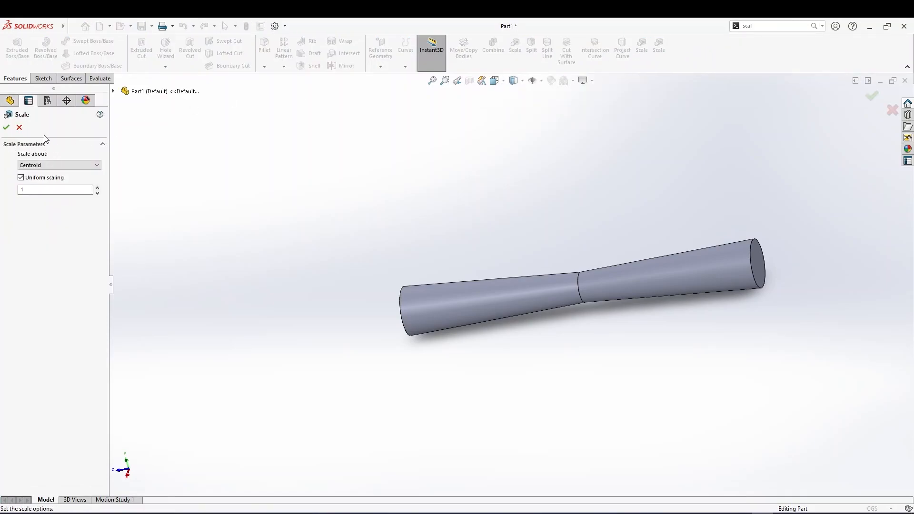
pyautogui.click(19, 127)
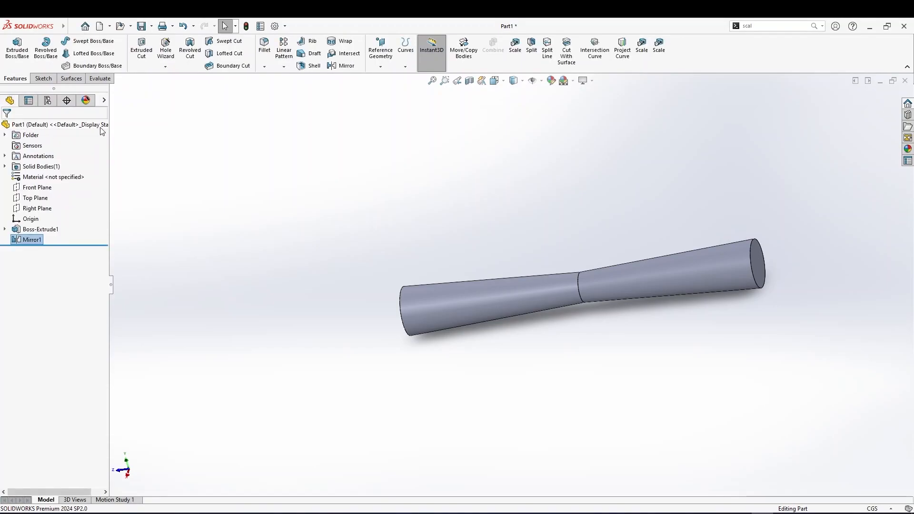
pyautogui.click(663, 50)
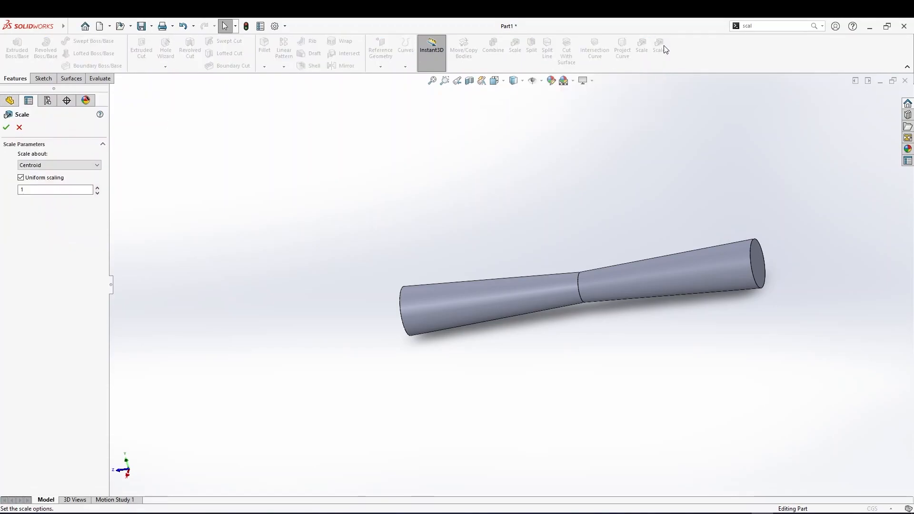
pyautogui.click(19, 127)
# Remove the extra Scale button from the toolbar through the Customize dialog
pyautogui.rightClick(701, 54)
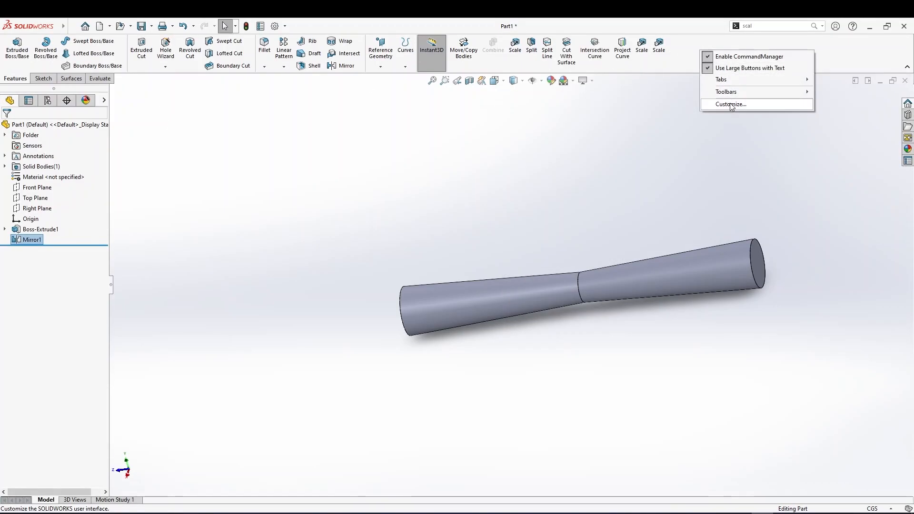
pyautogui.click(729, 102)
pyautogui.rightClick(697, 48)
pyautogui.press('Escape')
pyautogui.press('Escape')
pyautogui.rightClick(684, 56)
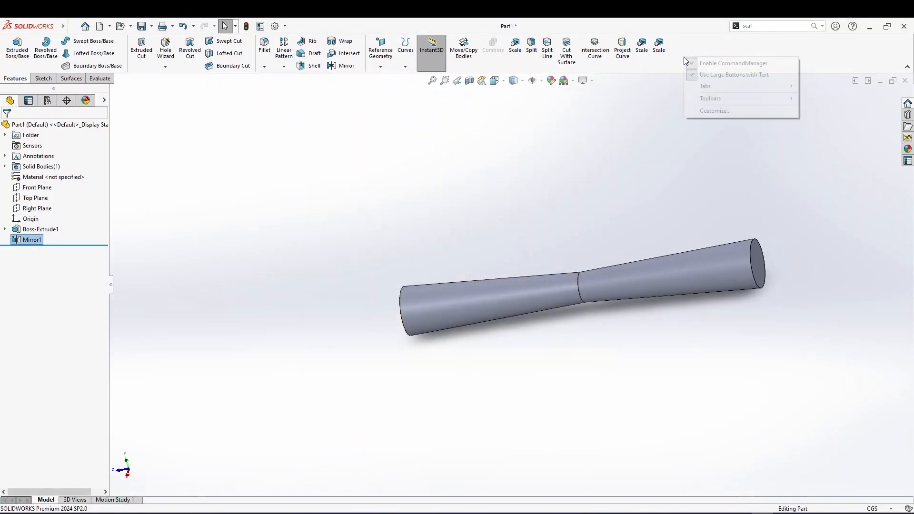
pyautogui.click(713, 110)
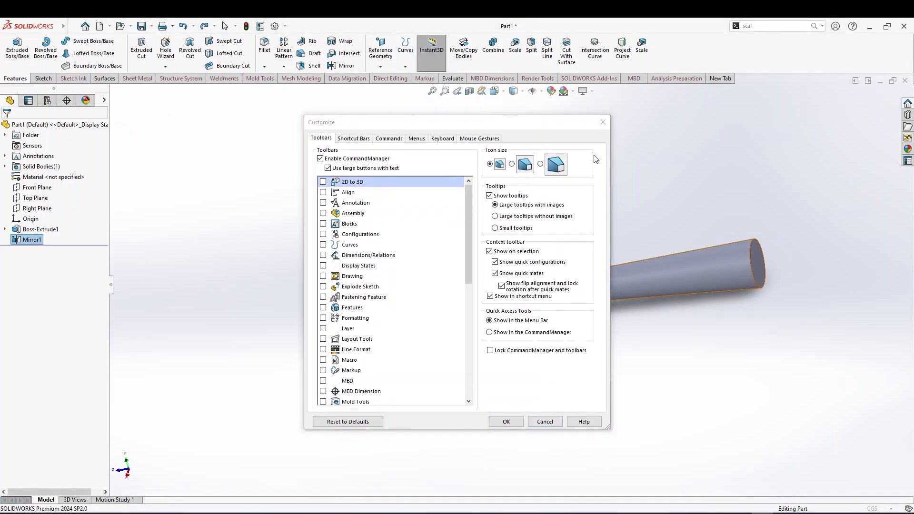
pyautogui.click(602, 122)
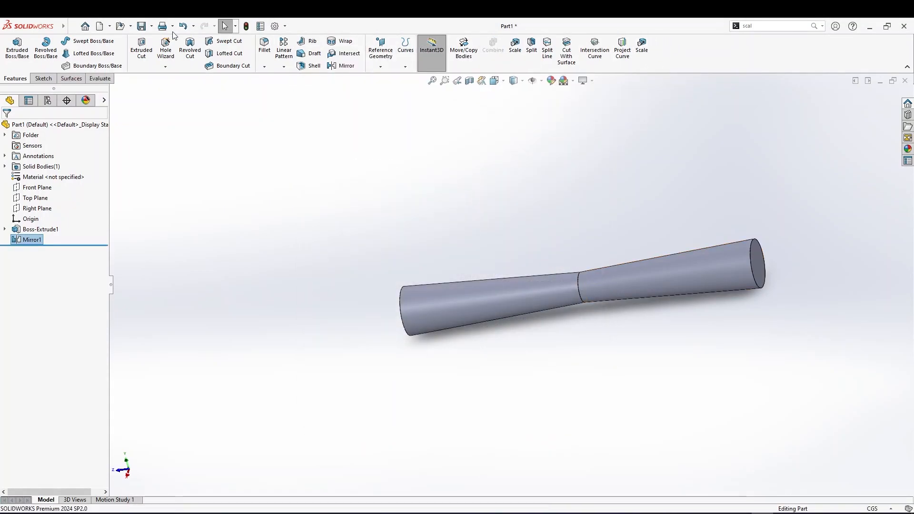
# Scale the model uniformly about its centroid by a factor of 2
pyautogui.click(646, 52)
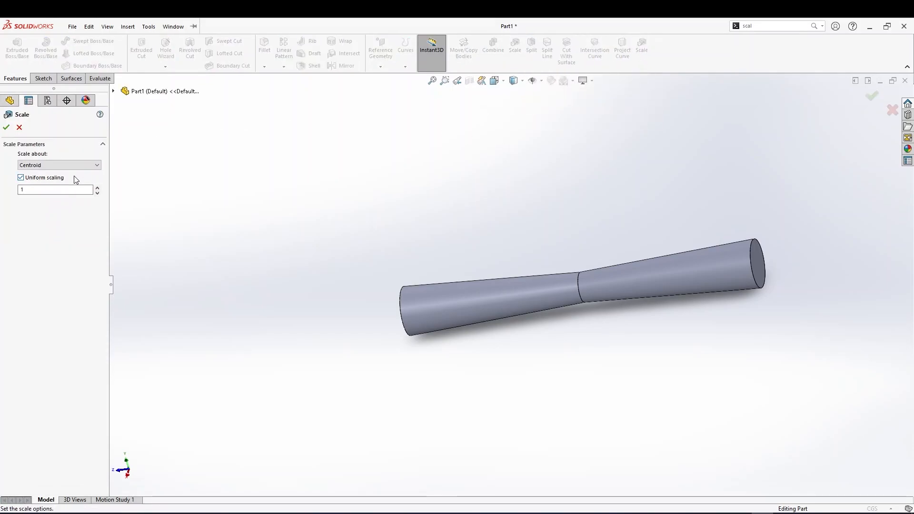
pyautogui.doubleClick(42, 188)
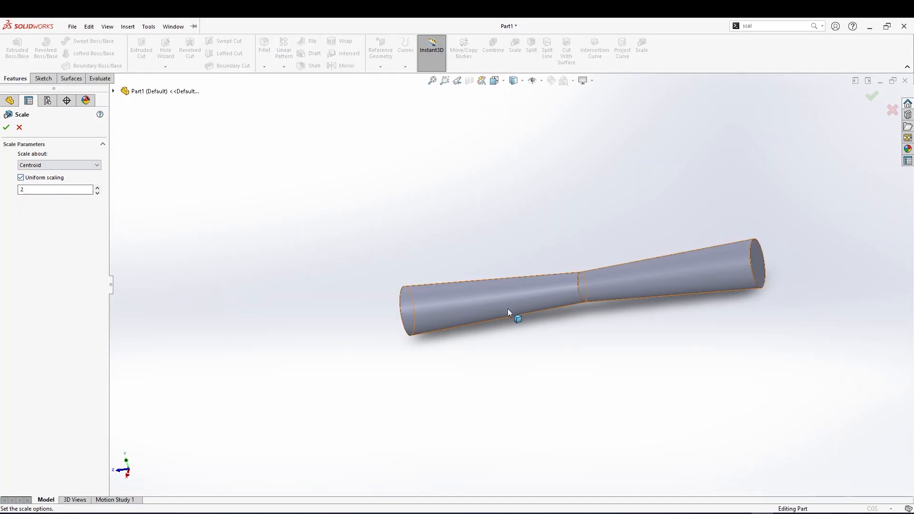
pyautogui.click(7, 127)
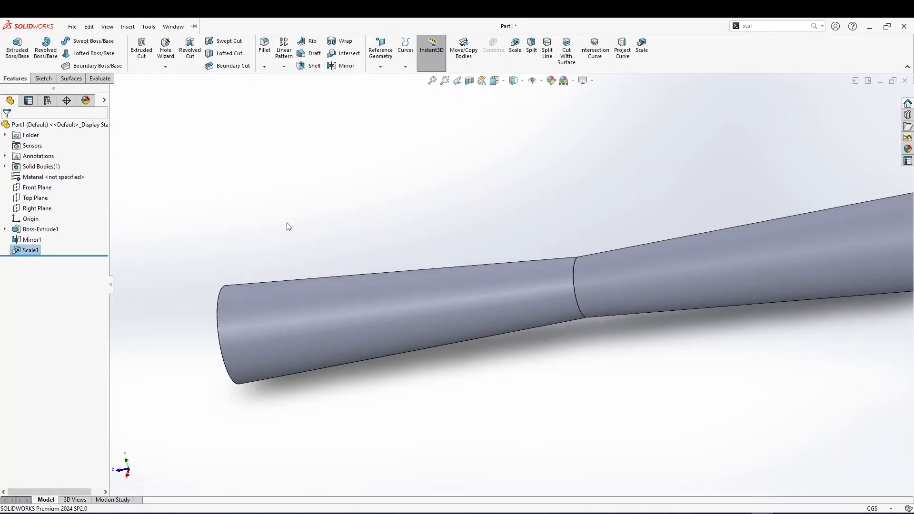
# Edit the scale feature to non-uniform scaling with X 1, Y 1 and Z 2
pyautogui.rightClick(22, 251)
pyautogui.click(35, 234)
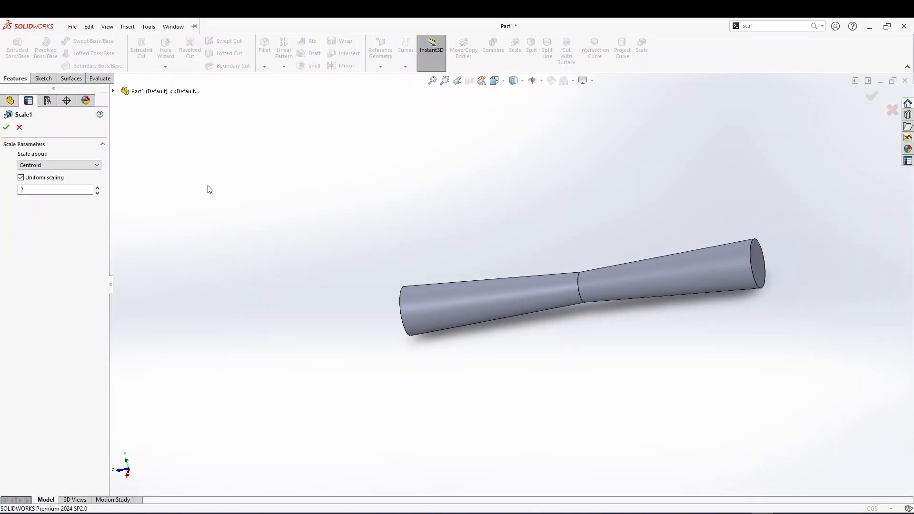
pyautogui.click(21, 178)
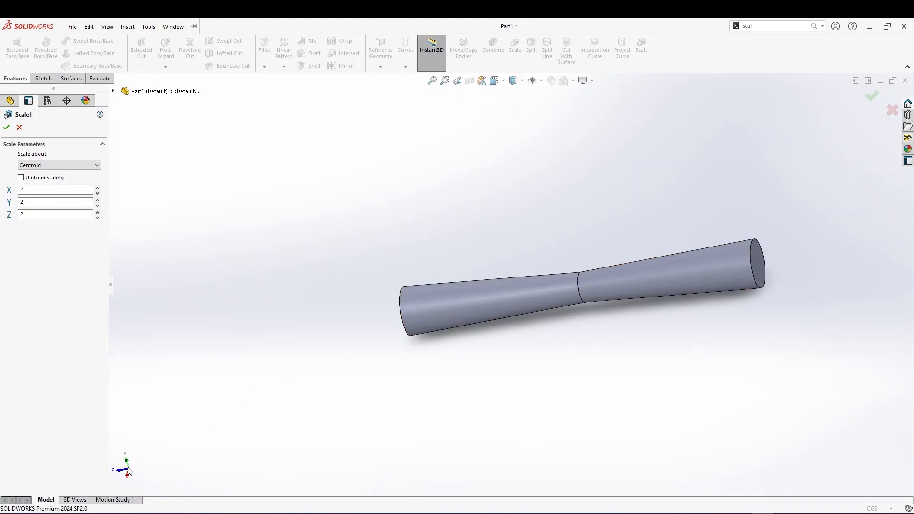
pyautogui.moveTo(144, 470); pyautogui.dragTo(137, 477, button='middle')
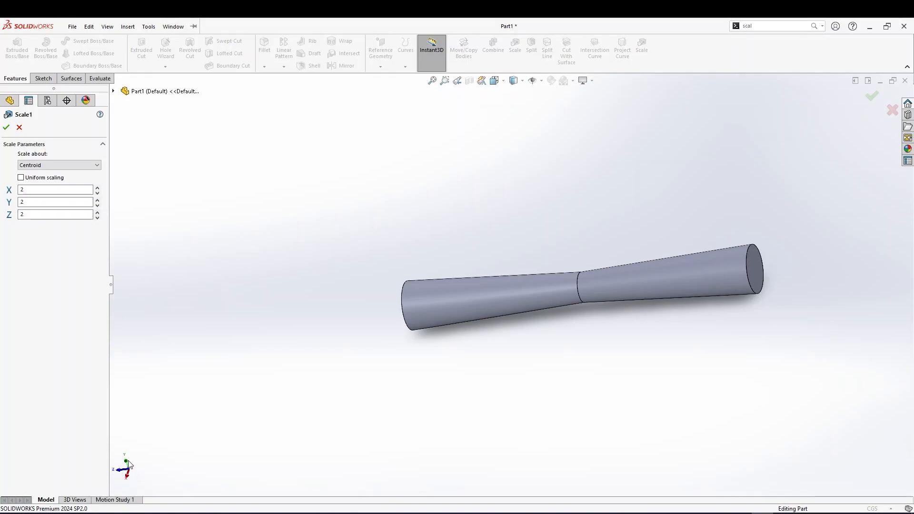
pyautogui.moveTo(29, 214); pyautogui.dragTo(5, 196)
pyautogui.click(6, 127)
# Delete the scale feature from the design tree
pyautogui.moveTo(634, 306); pyautogui.dragTo(592, 393, button='middle')
pyautogui.moveTo(601, 395); pyautogui.dragTo(543, 284, button='middle')
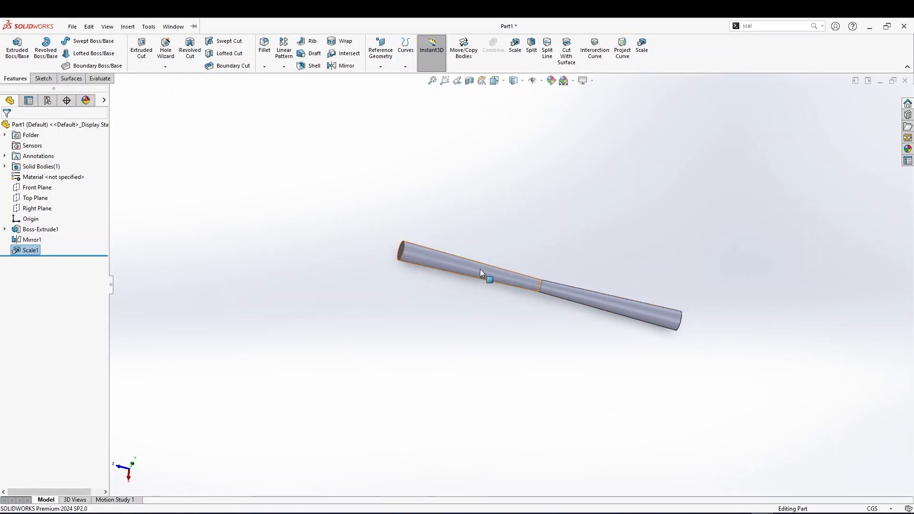
pyautogui.rightClick(26, 251)
pyautogui.click(40, 299)
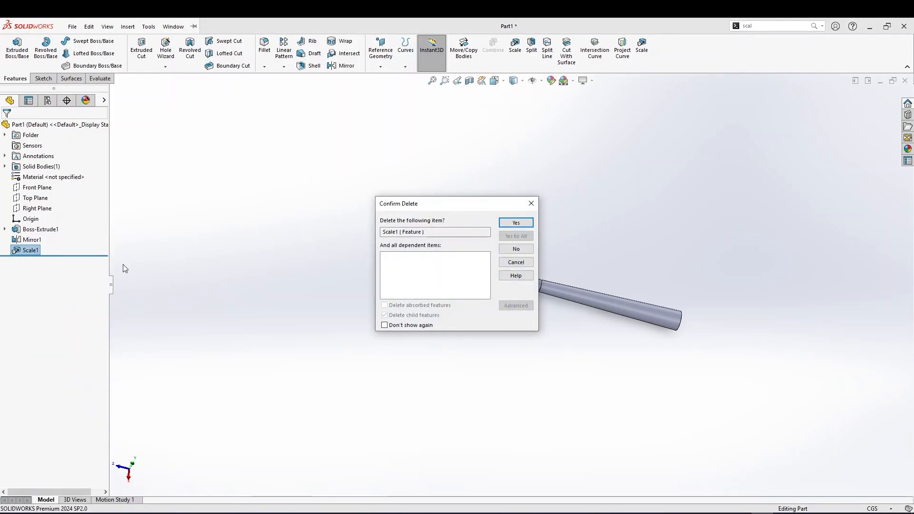
pyautogui.click(519, 223)
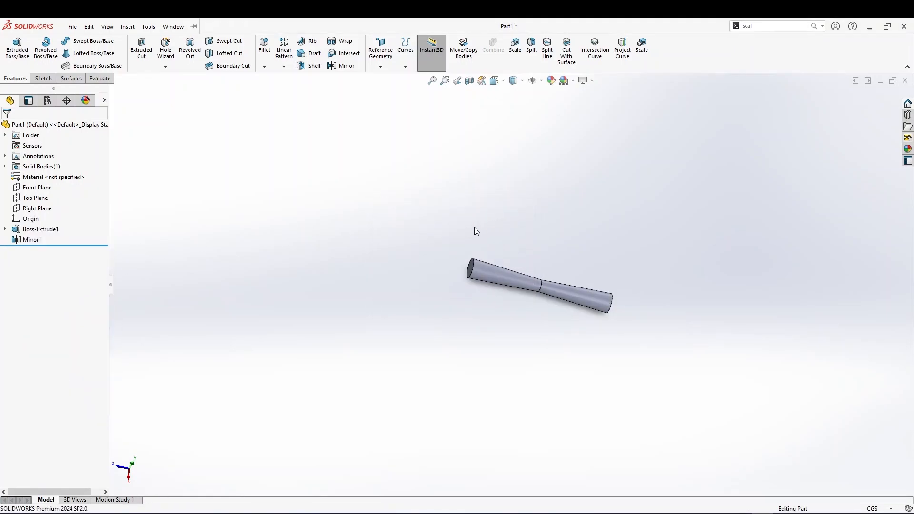
# Search for the move command, start Move/Copy Bodies and select the mirrored body
pyautogui.moveTo(448, 274); pyautogui.dragTo(514, 204, button='middle')
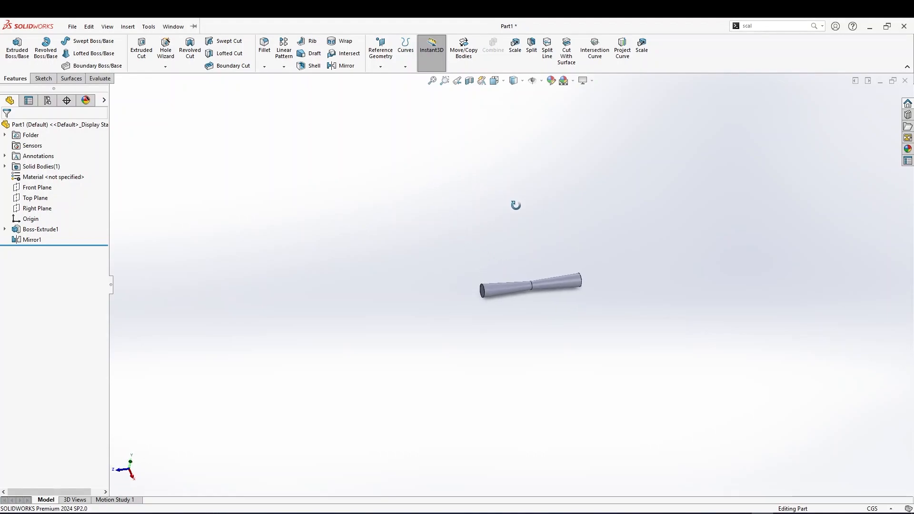
pyautogui.scroll(-3, 522, 286)
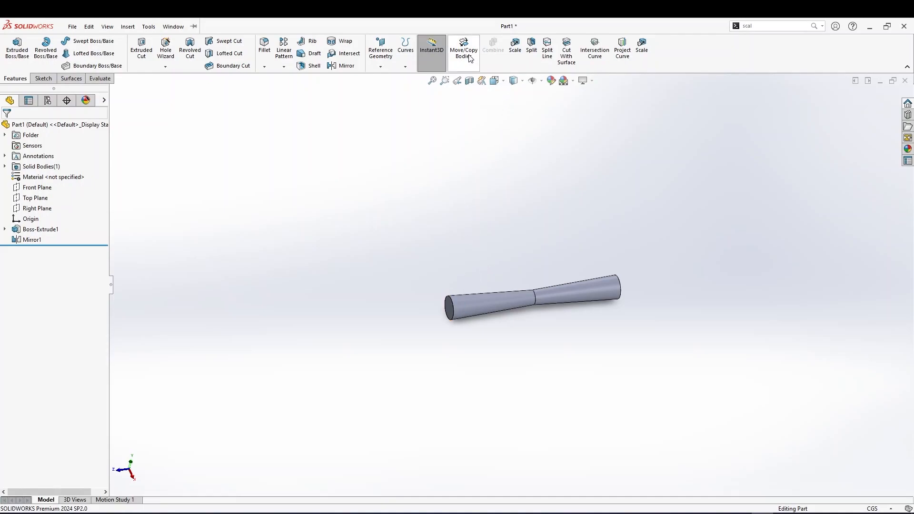
pyautogui.doubleClick(750, 26)
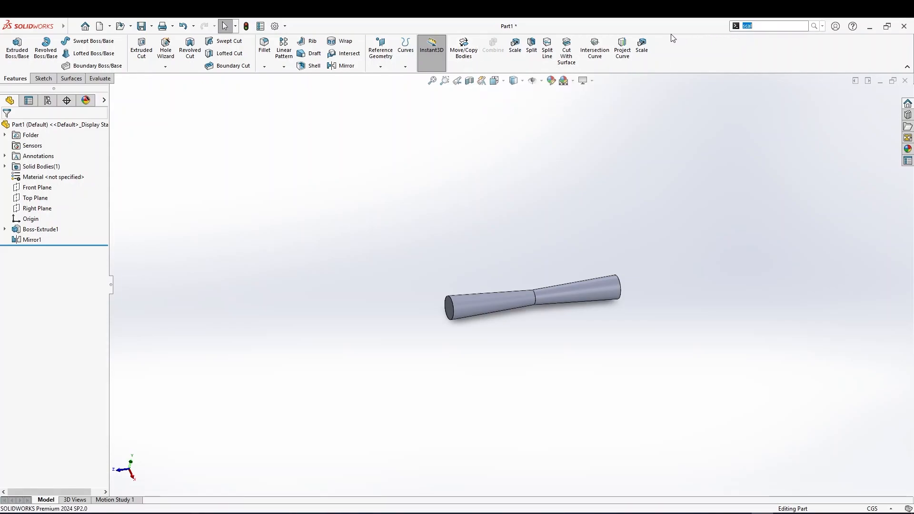
pyautogui.write('movw')
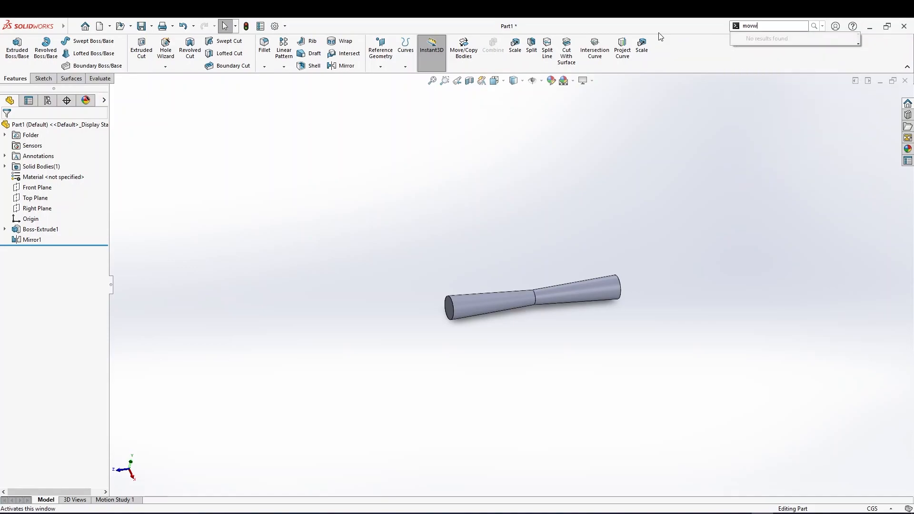
pyautogui.press('BackSpace')
pyautogui.write('e')
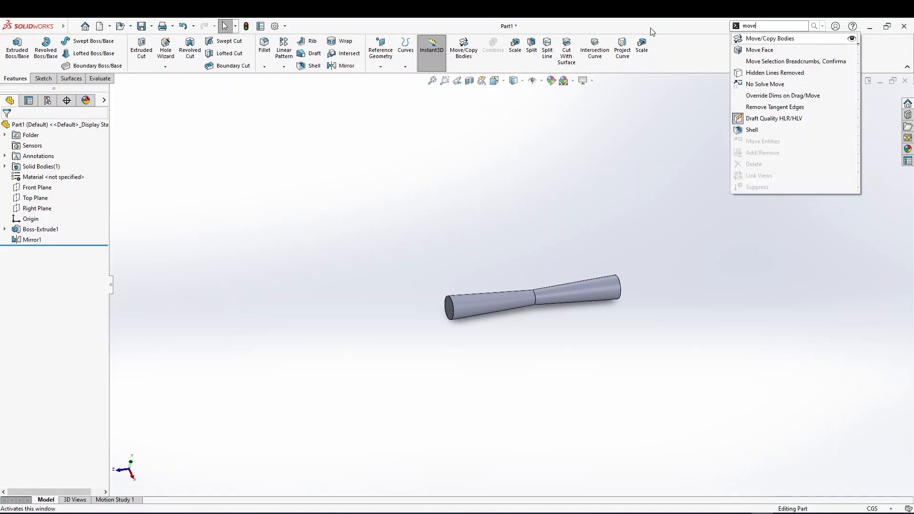
pyautogui.click(756, 39)
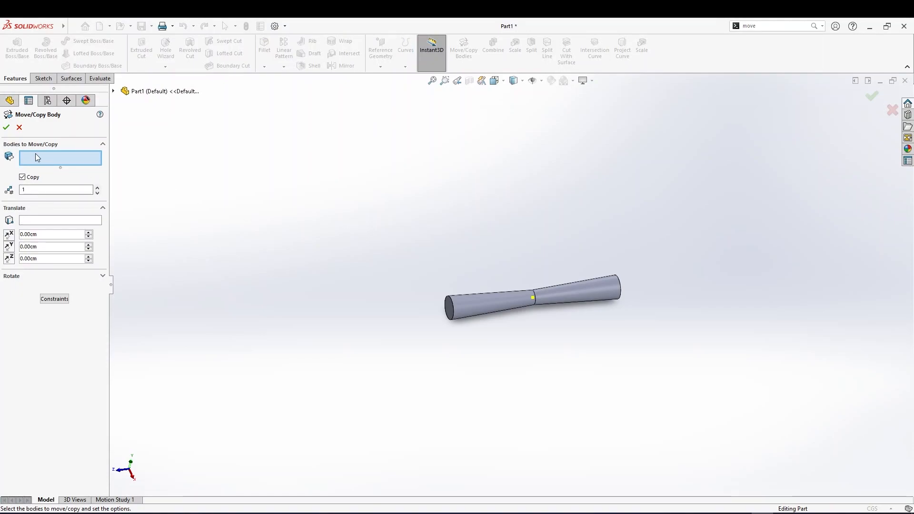
pyautogui.click(482, 305)
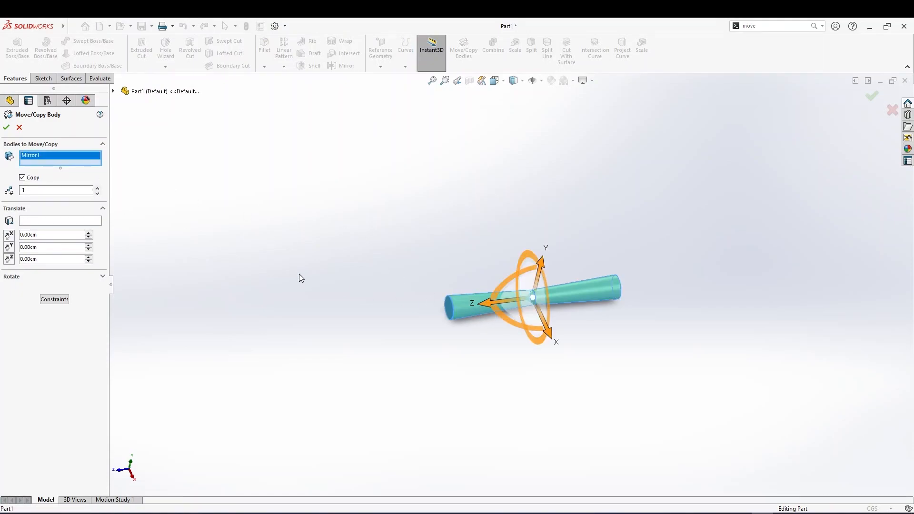
# Drag the triad handles to translate and rotate a copy of the body
pyautogui.moveTo(515, 285); pyautogui.dragTo(535, 241, button='middle')
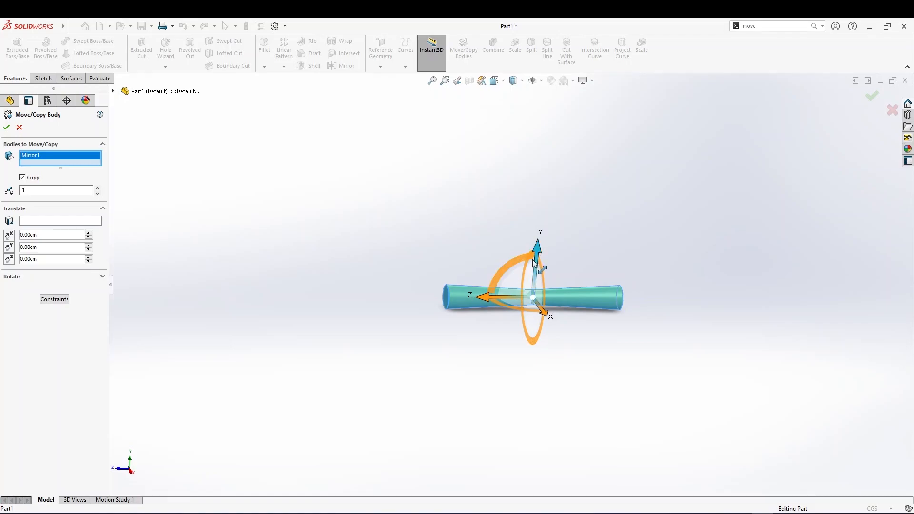
pyautogui.moveTo(538, 241); pyautogui.dragTo(539, 190)
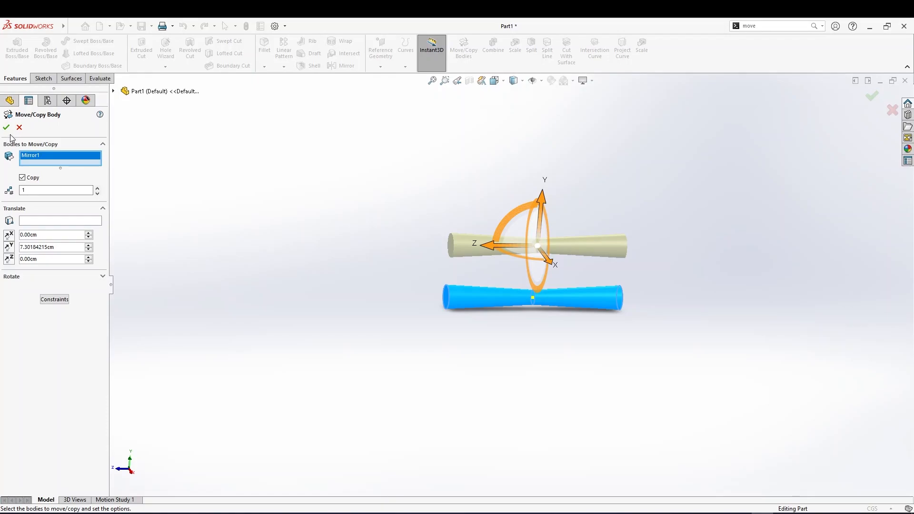
pyautogui.moveTo(541, 207)
pyautogui.mouseDown()
pyautogui.moveTo(541, 254)
pyautogui.moveTo(538, 198)
pyautogui.mouseUp()
pyautogui.moveTo(523, 250); pyautogui.dragTo(457, 236)
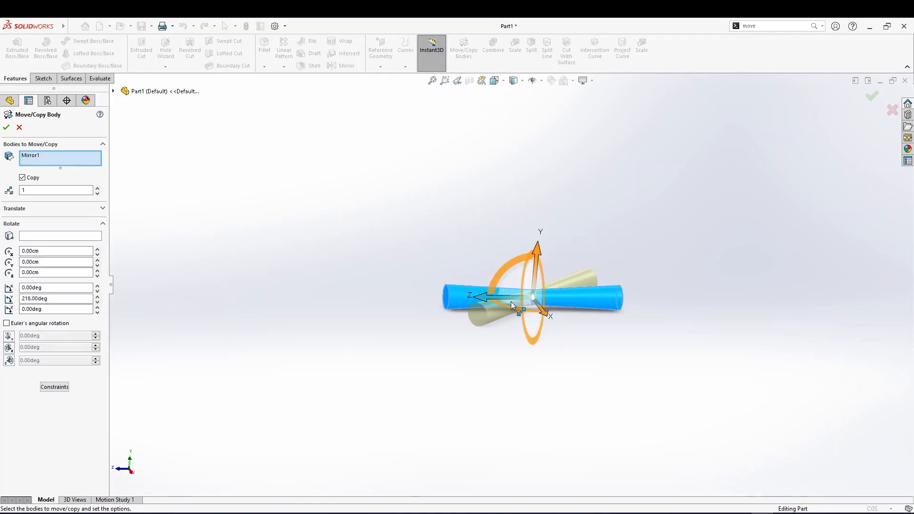
pyautogui.moveTo(534, 265); pyautogui.dragTo(480, 253)
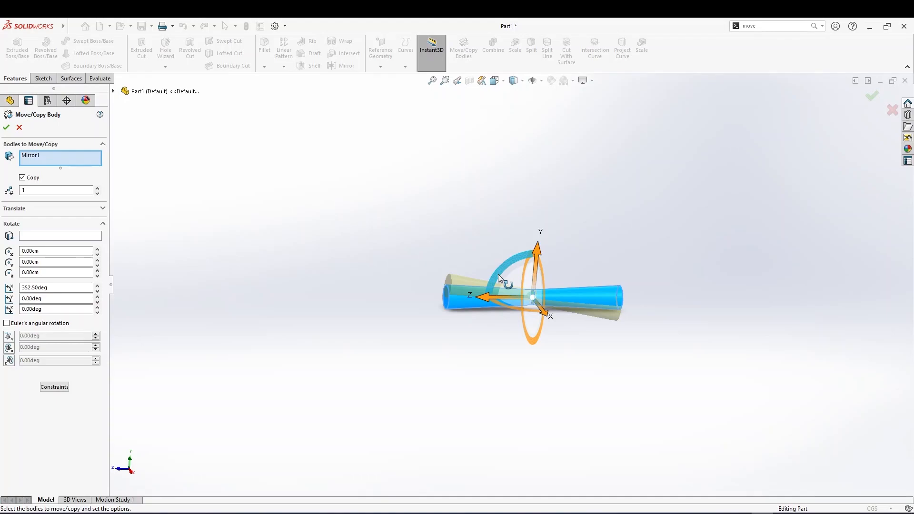
pyautogui.moveTo(495, 274); pyautogui.dragTo(541, 174)
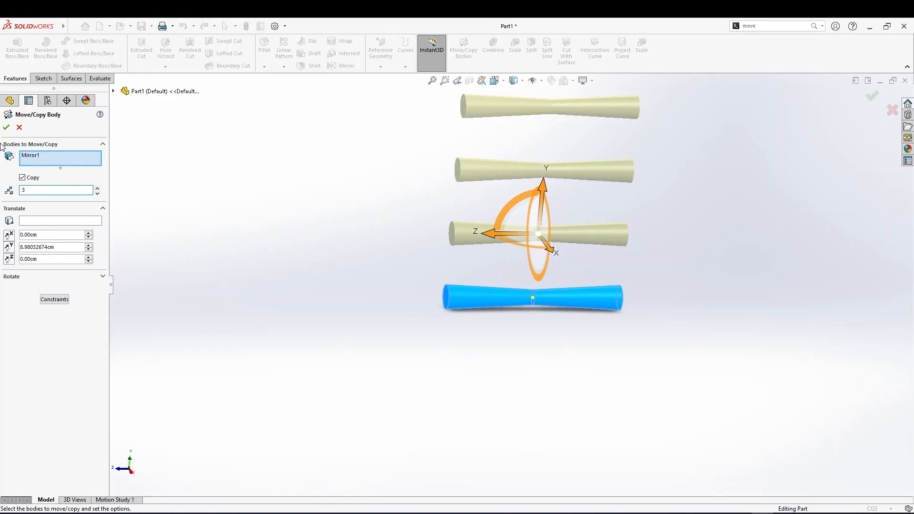
# Set the copy's Y translation to 6 cm and confirm three stacked copies of the body
pyautogui.click(66, 249)
pyautogui.write('6')
pyautogui.press('Return')
pyautogui.moveTo(275, 292)
pyautogui.mouseDown(button='middle')
pyautogui.moveTo(303, 306)
pyautogui.moveTo(231, 272)
pyautogui.moveTo(282, 255)
pyautogui.moveTo(278, 274)
pyautogui.mouseUp(button='middle')
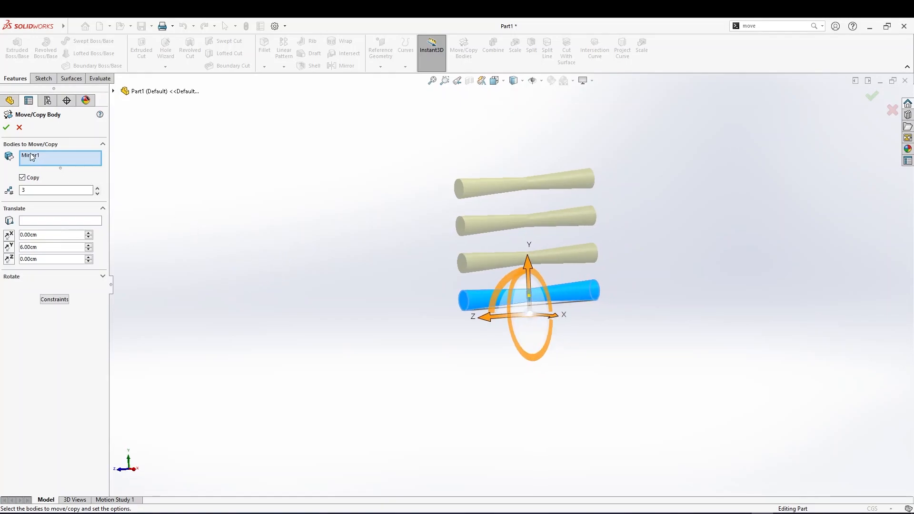
pyautogui.click(7, 127)
# Copy the third body with Move/Copy Bodies, rotating it 45 degrees about the Y axis
pyautogui.moveTo(404, 226); pyautogui.dragTo(525, 280, button='middle')
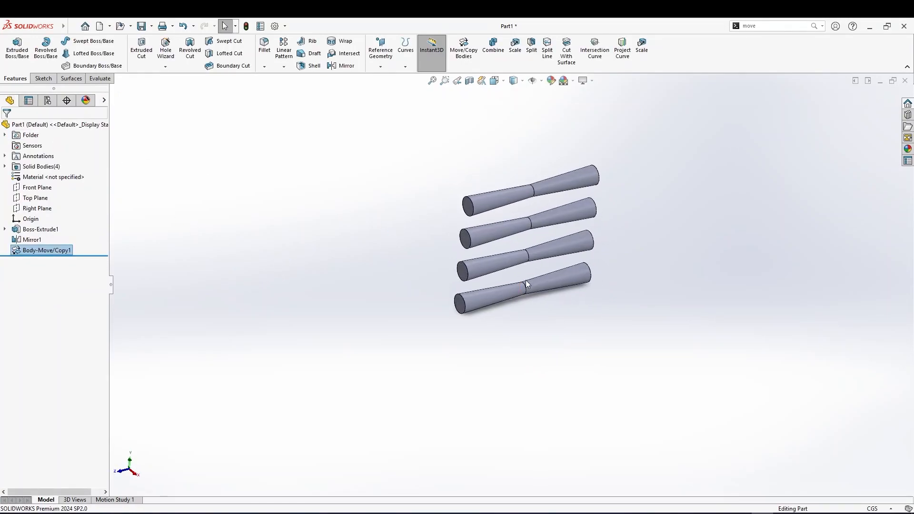
pyautogui.click(549, 243)
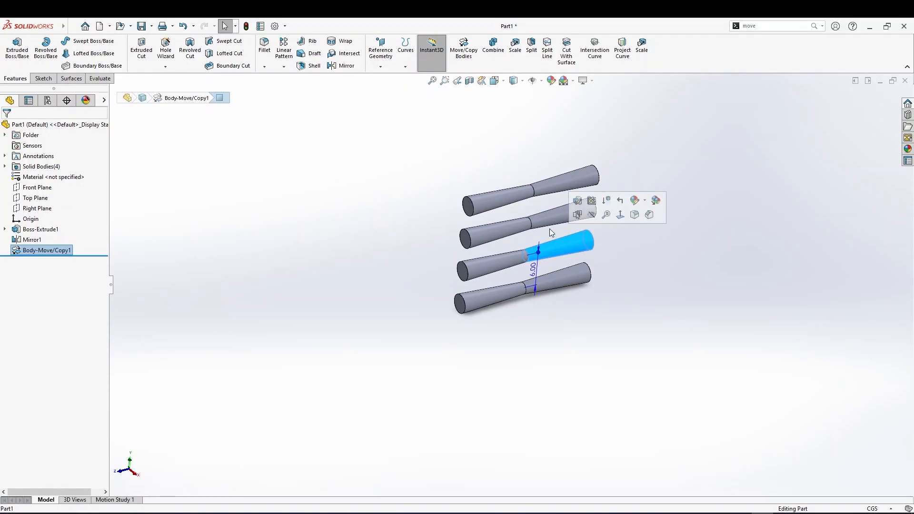
pyautogui.click(546, 220)
pyautogui.click(529, 193)
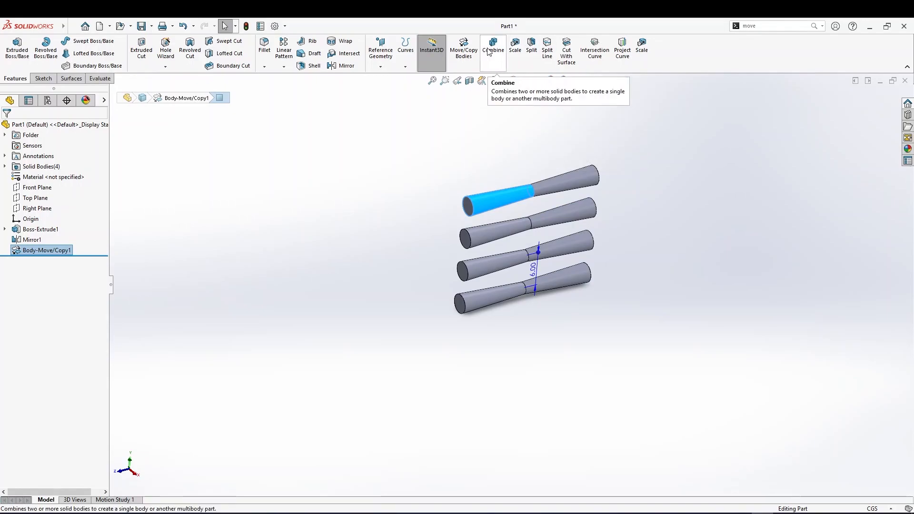
pyautogui.click(463, 48)
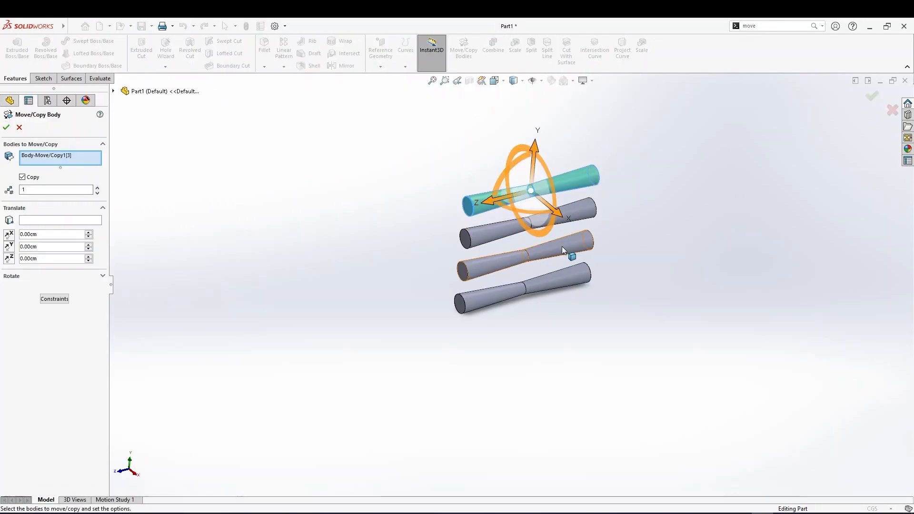
pyautogui.rightClick(73, 155)
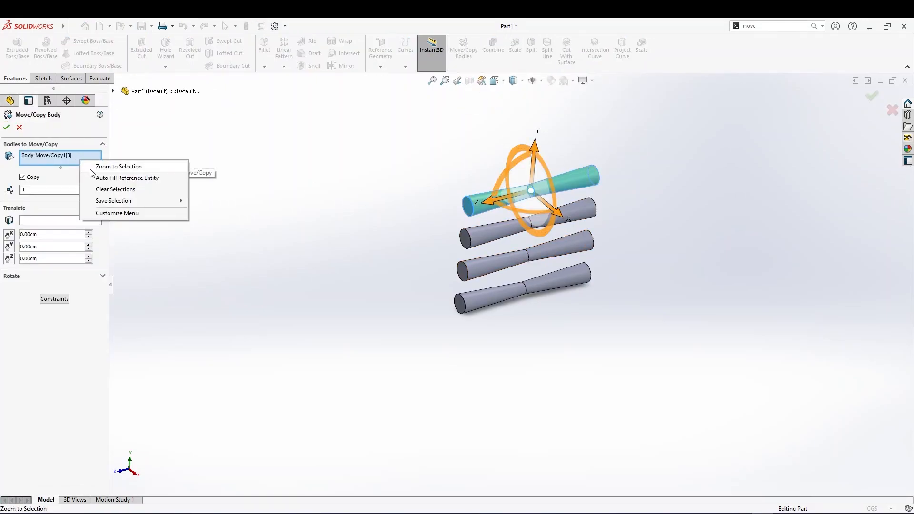
pyautogui.click(114, 189)
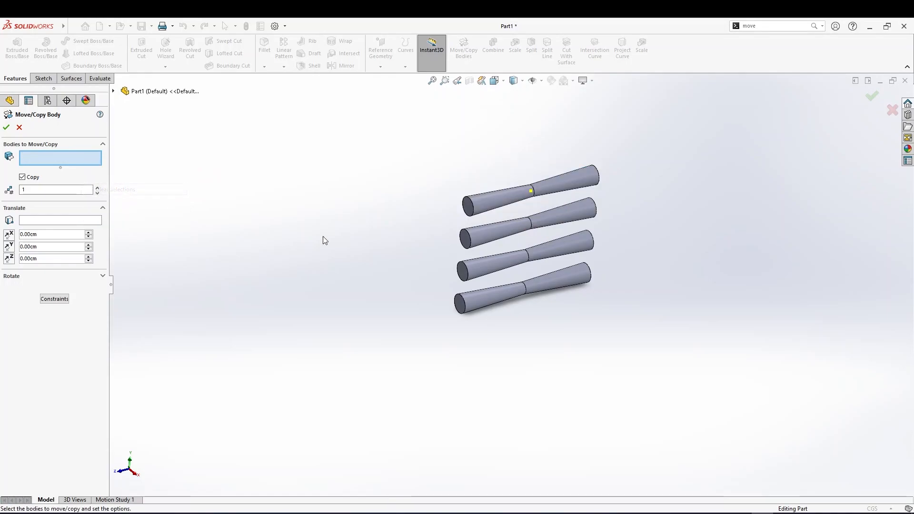
pyautogui.click(547, 250)
pyautogui.moveTo(518, 274); pyautogui.dragTo(547, 281)
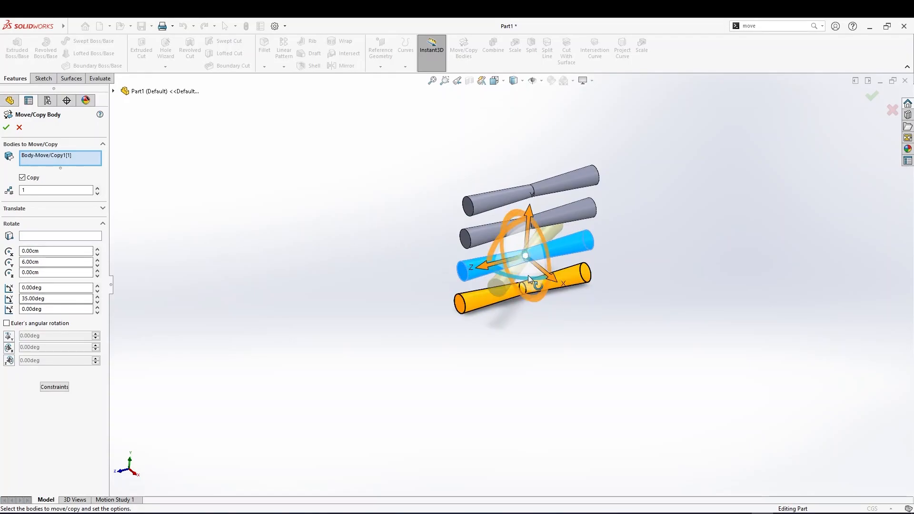
pyautogui.moveTo(527, 275); pyautogui.dragTo(520, 275)
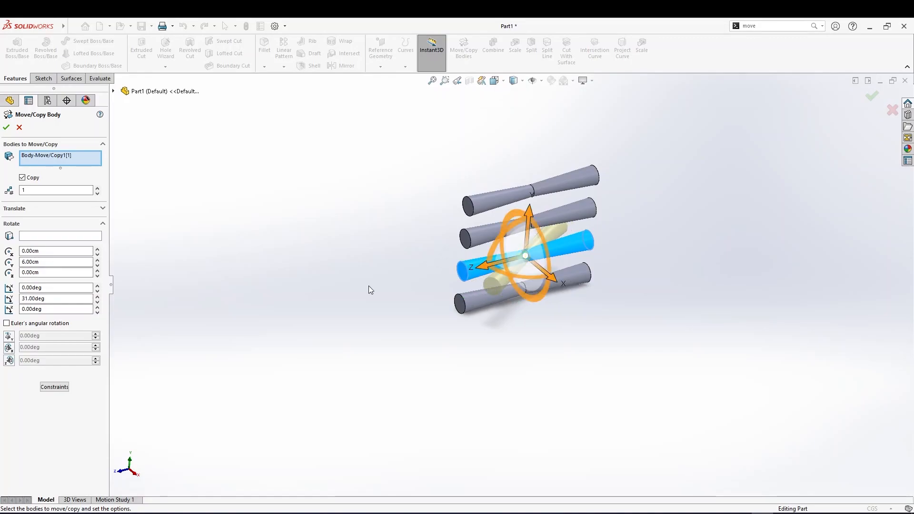
pyautogui.doubleClick(22, 298)
pyautogui.write('45')
pyautogui.press('Return')
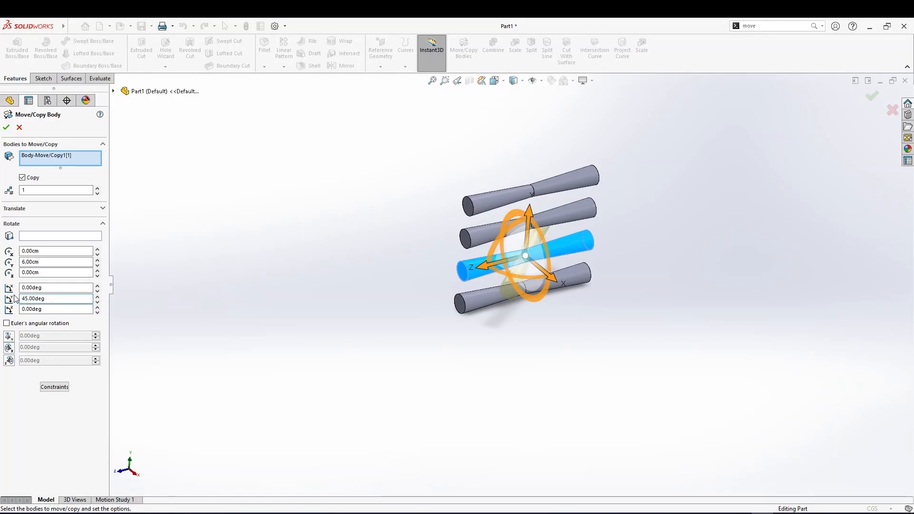
pyautogui.click(6, 127)
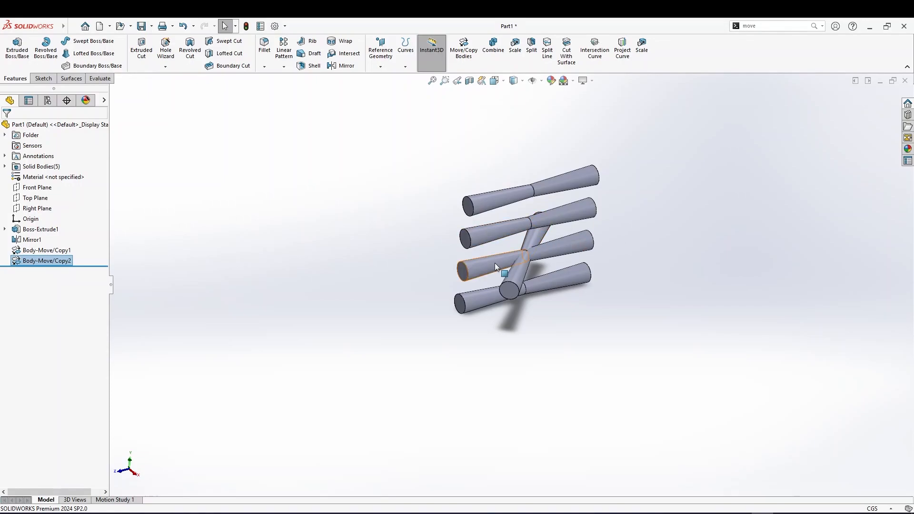
# Edit the rotated copy feature to move the body instead of copying it
pyautogui.click(478, 262)
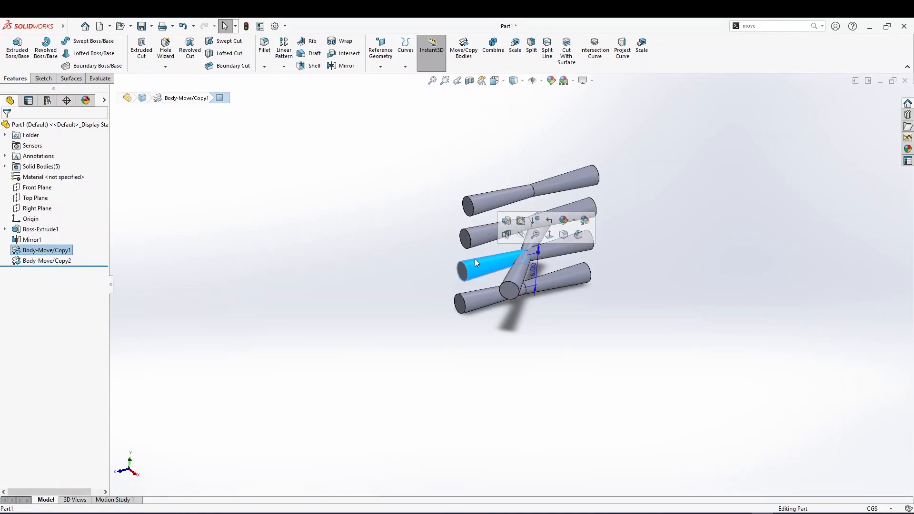
pyautogui.click(36, 262)
pyautogui.click(43, 232)
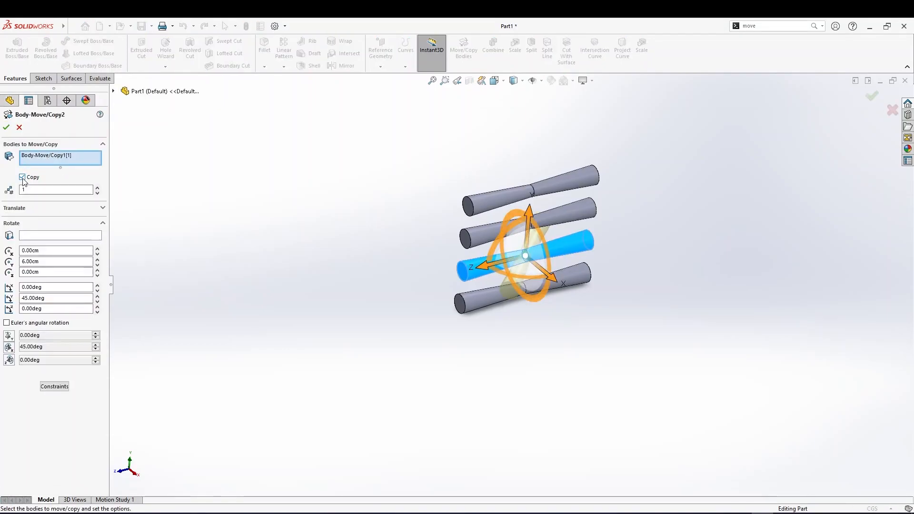
pyautogui.click(22, 177)
pyautogui.click(6, 128)
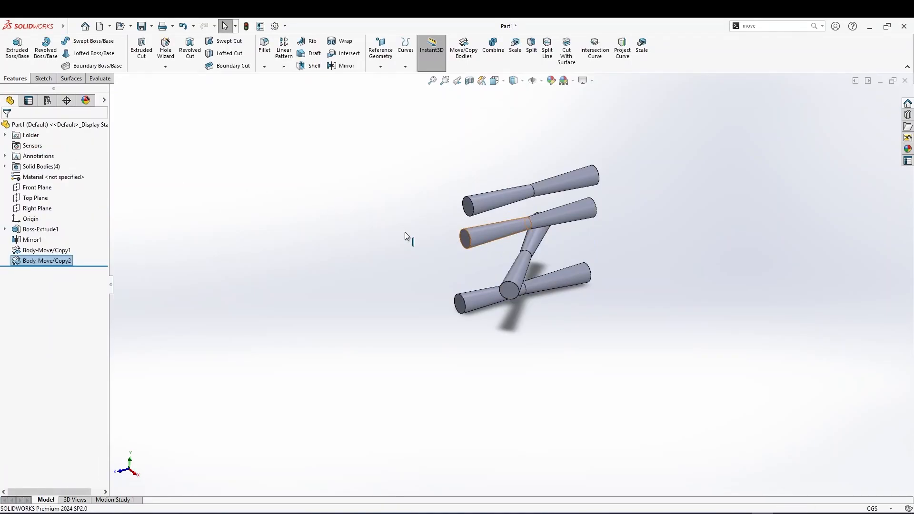
# Try to switch the first Move/Copy feature from copying to moving
pyautogui.click(46, 251)
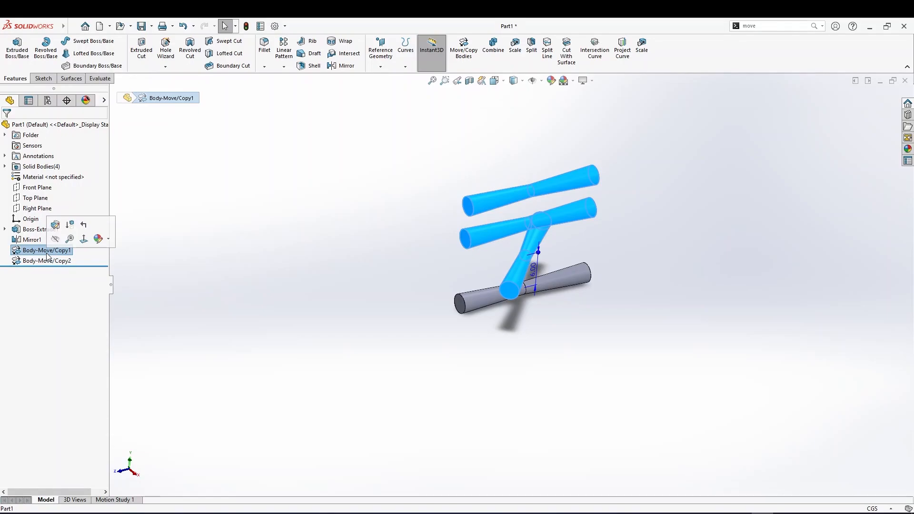
pyautogui.click(54, 226)
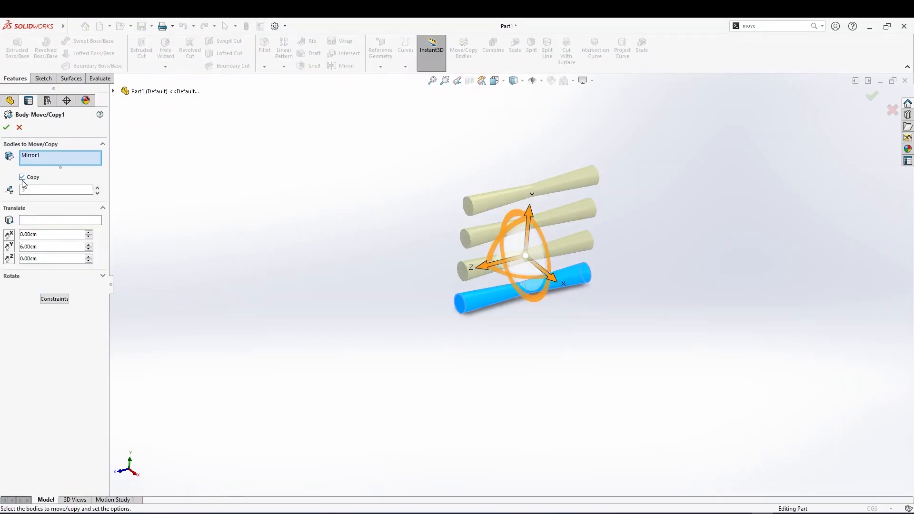
pyautogui.click(22, 177)
pyautogui.click(6, 127)
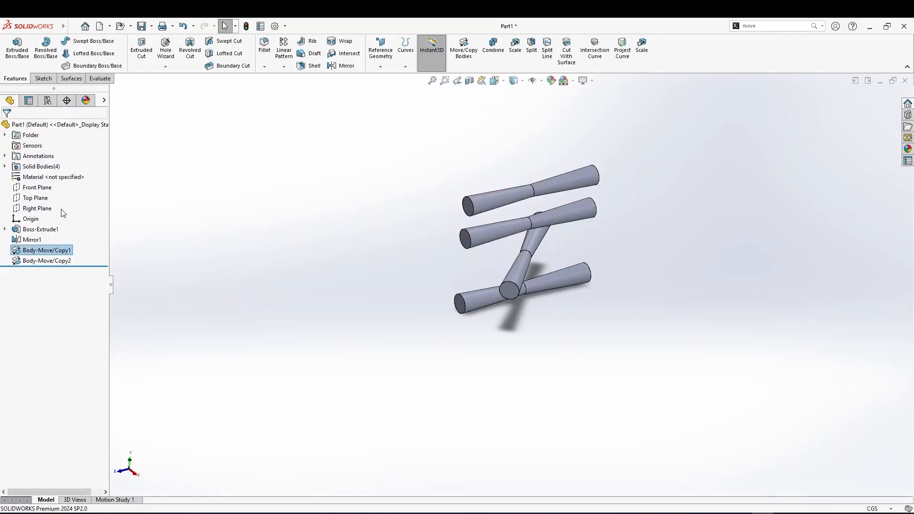
# Rotate the middle body 90 degrees about the Y axis with Move/Copy Bodies, moving it instead of copying
pyautogui.click(54, 260)
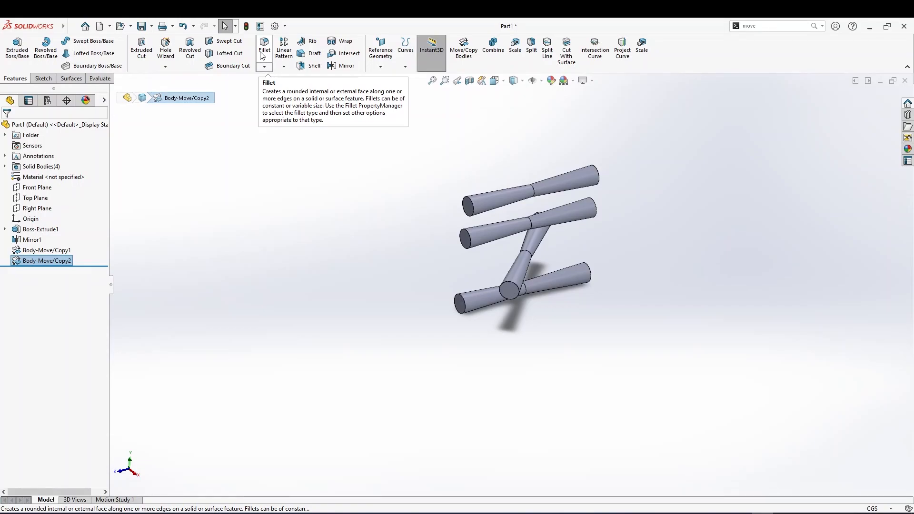
pyautogui.click(576, 212)
pyautogui.click(459, 53)
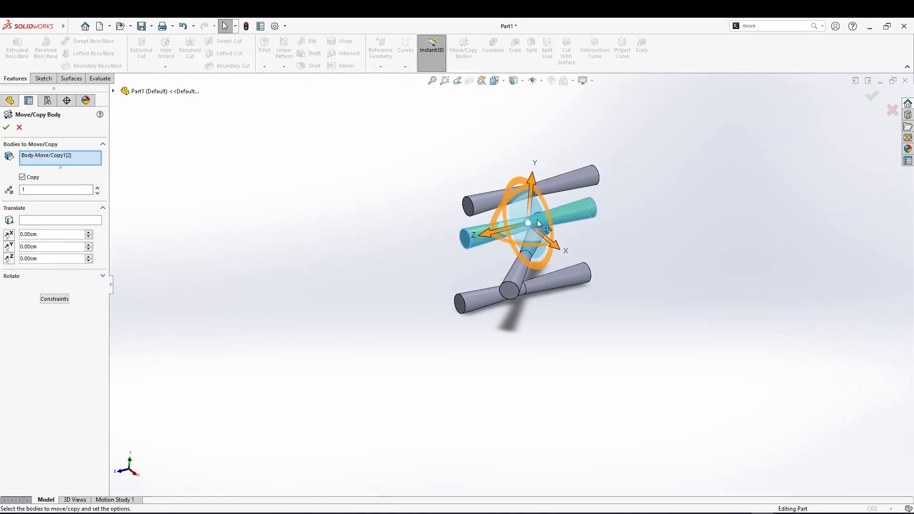
pyautogui.moveTo(557, 242); pyautogui.dragTo(564, 229)
pyautogui.moveTo(45, 298); pyautogui.dragTo(6, 303)
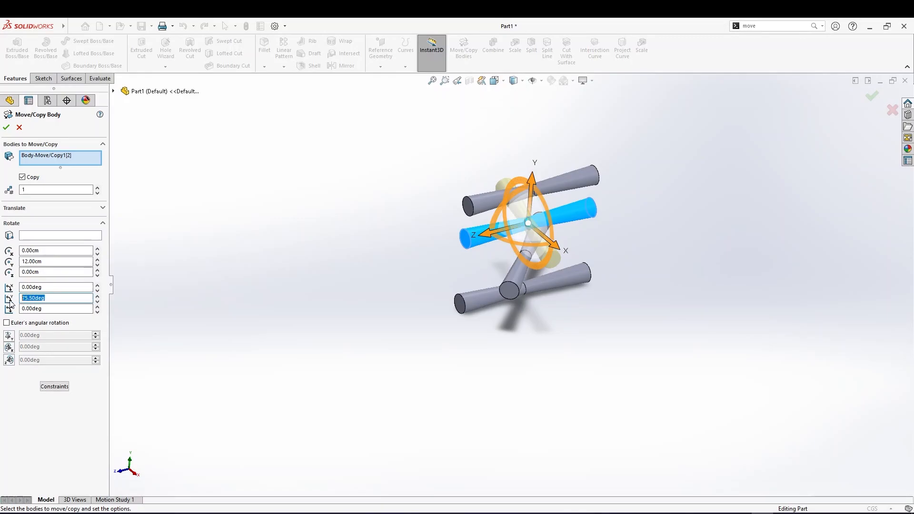
pyautogui.write('90')
pyautogui.press('Return')
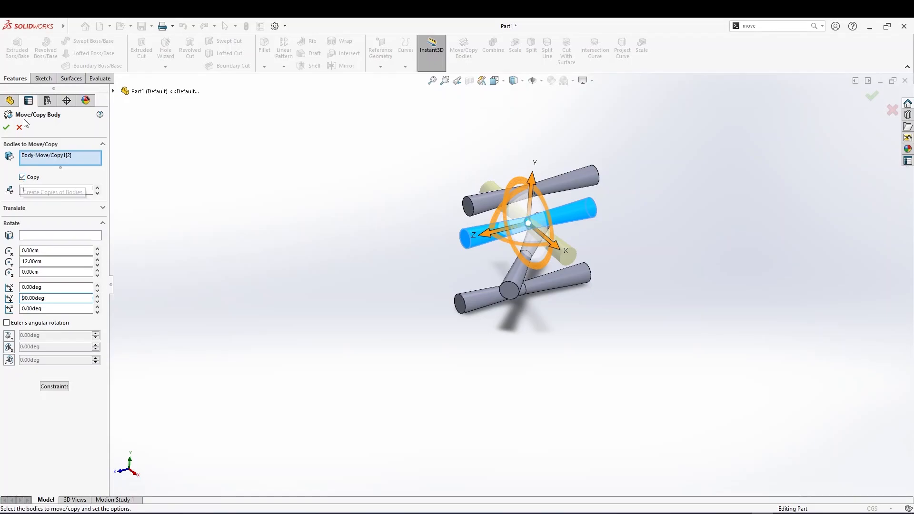
pyautogui.click(26, 177)
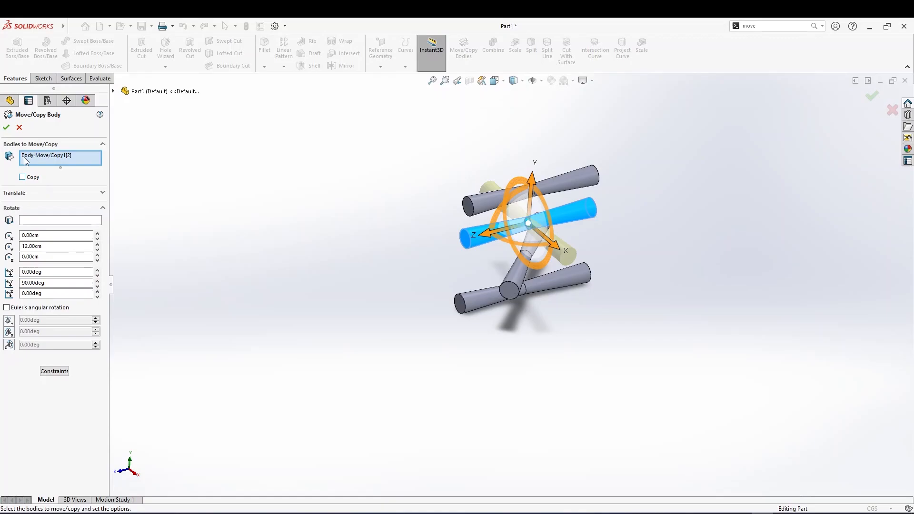
pyautogui.click(7, 127)
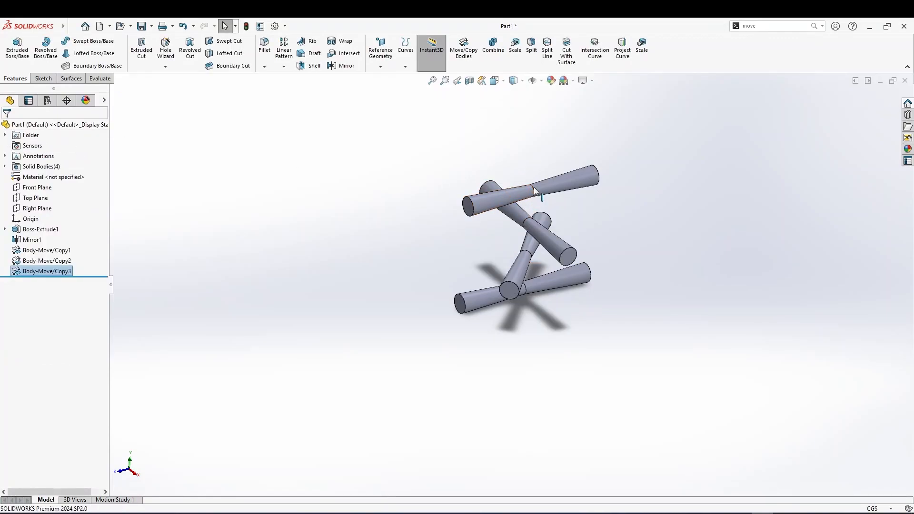
# Rotate the top body 135 degrees about the Y axis with Move/Copy Bodies, moving it in place
pyautogui.click(541, 184)
pyautogui.click(463, 48)
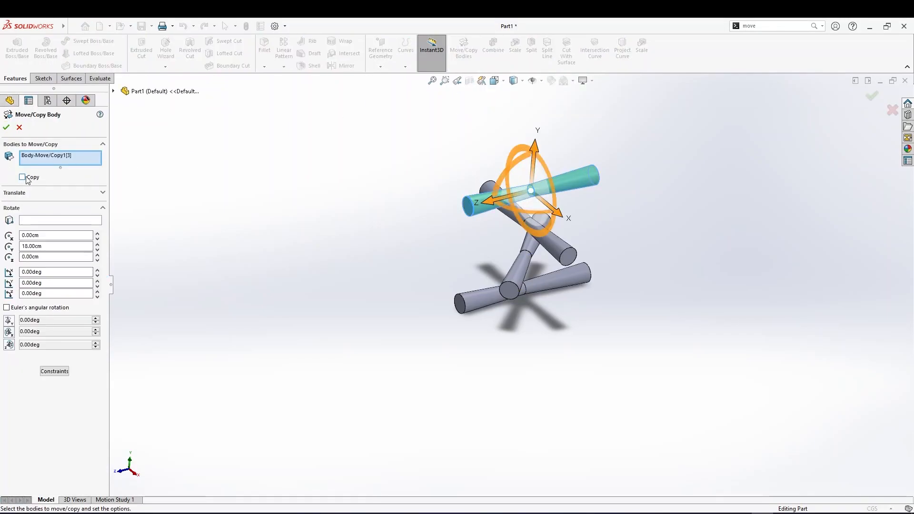
pyautogui.moveTo(521, 209); pyautogui.dragTo(596, 175)
pyautogui.write('12')
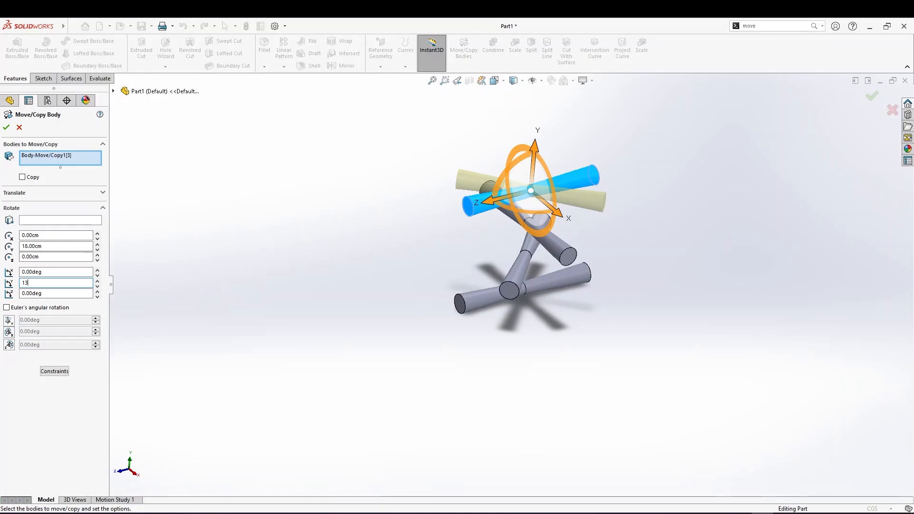
pyautogui.write('5')
pyautogui.press('Return')
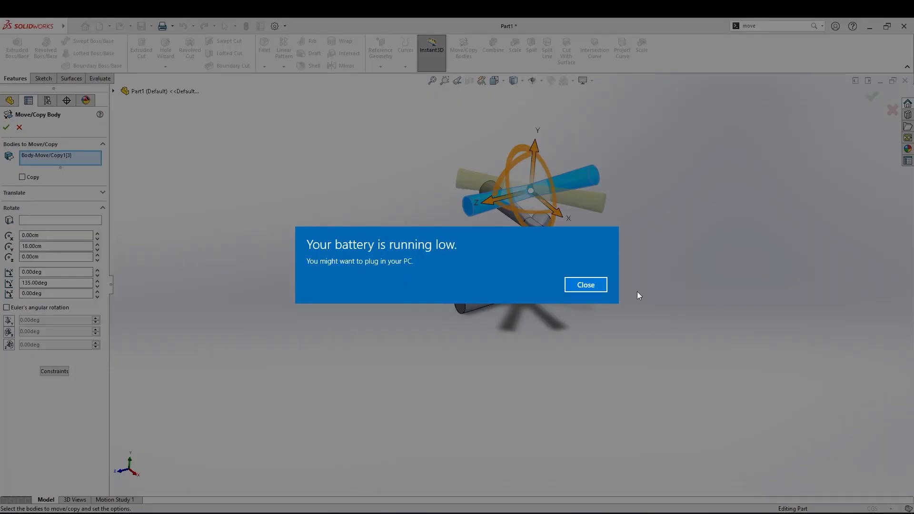
pyautogui.click(585, 285)
pyautogui.press('Return')
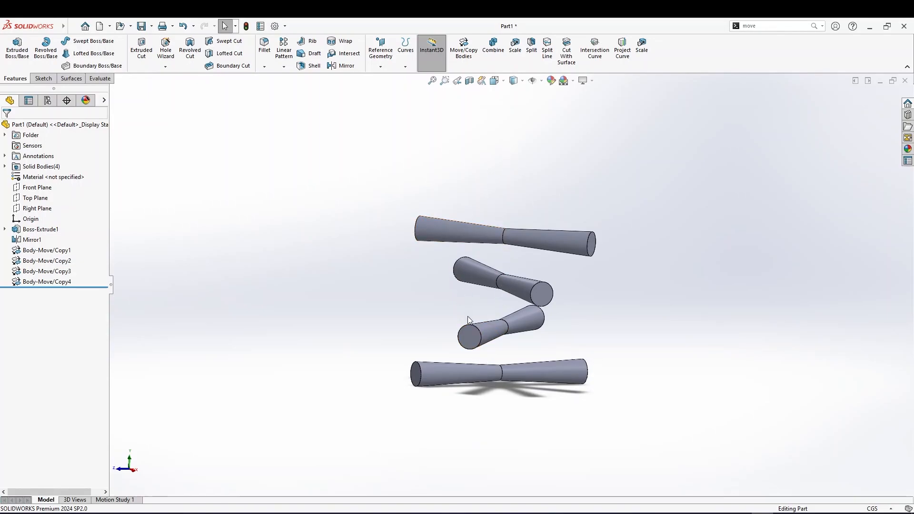
pyautogui.scroll(-2, 508, 311)
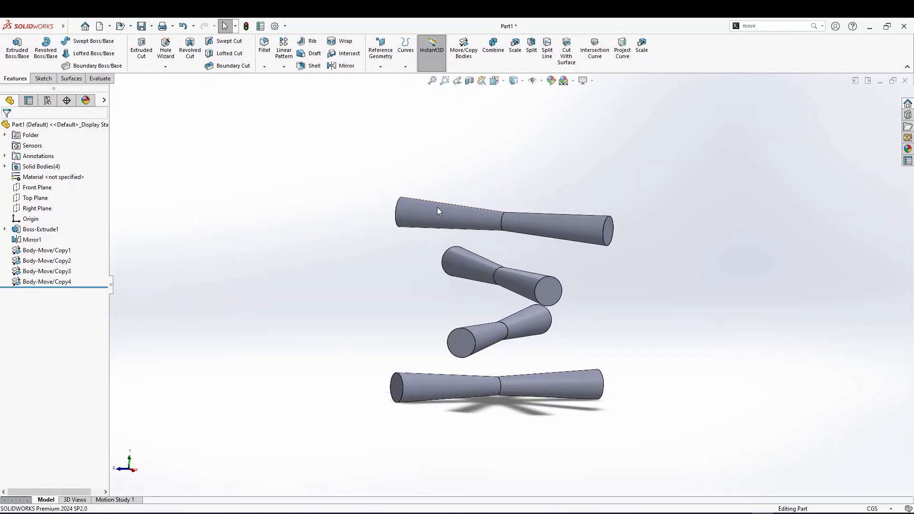
pyautogui.click(470, 52)
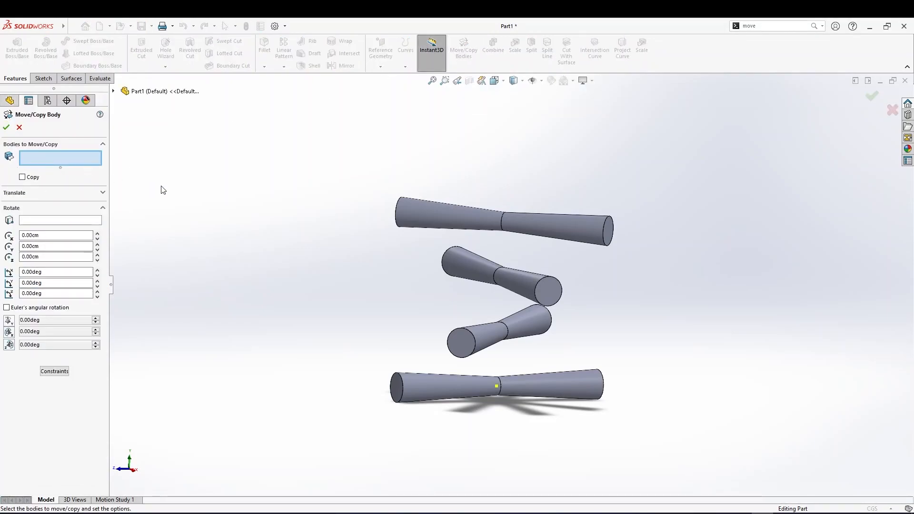
pyautogui.click(468, 380)
pyautogui.click(461, 342)
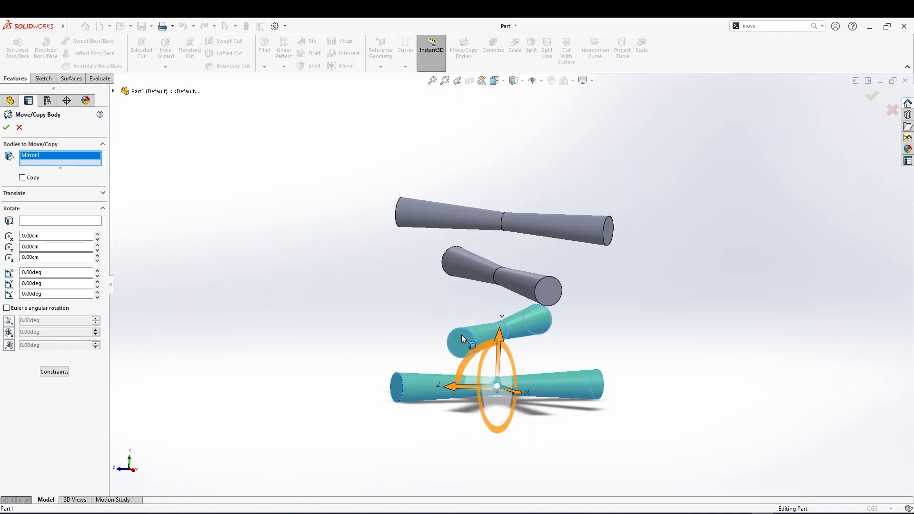
pyautogui.click(475, 275)
pyautogui.click(463, 223)
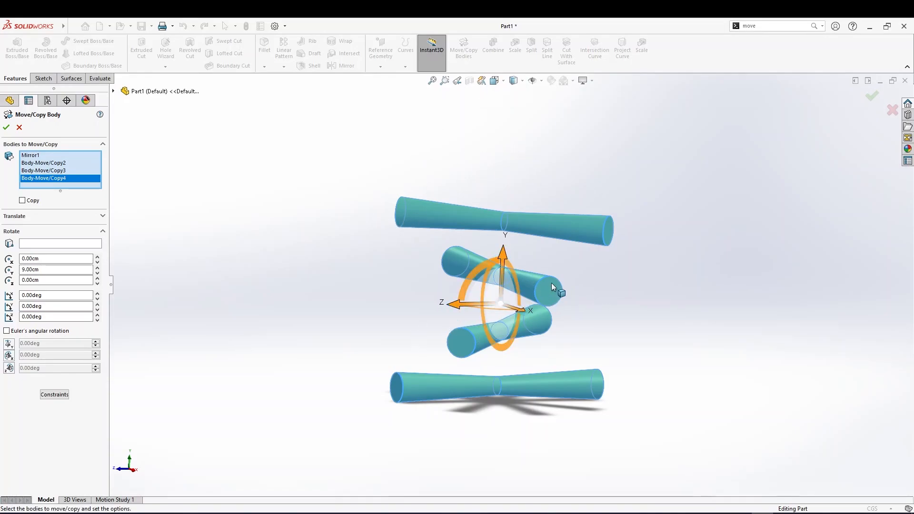
pyautogui.click(19, 128)
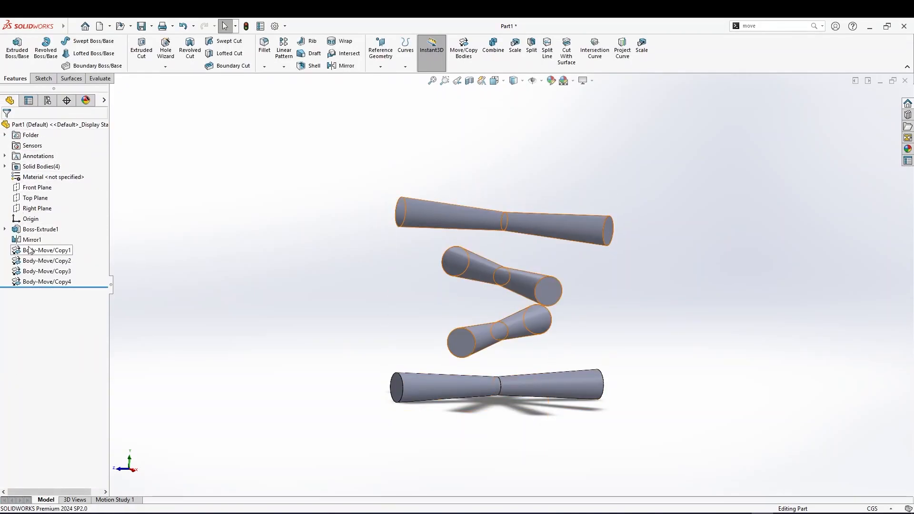
pyautogui.click(5, 166)
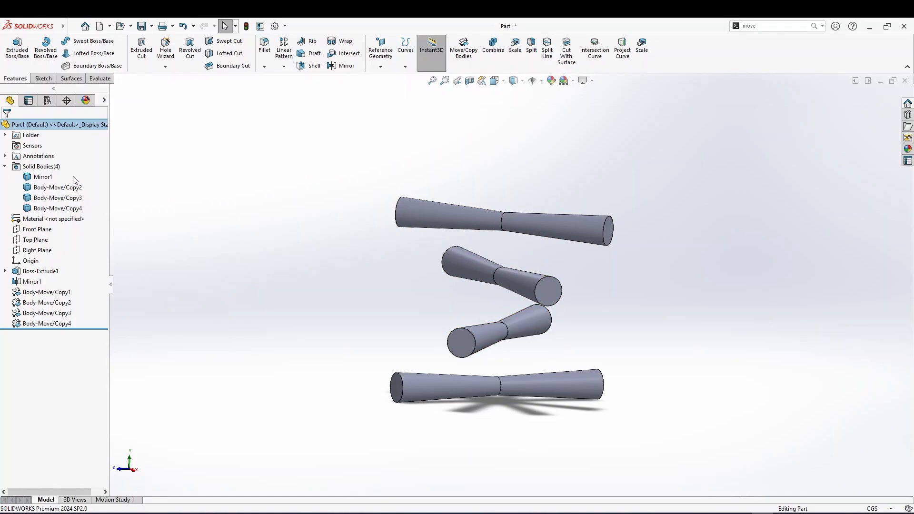
pyautogui.click(50, 177)
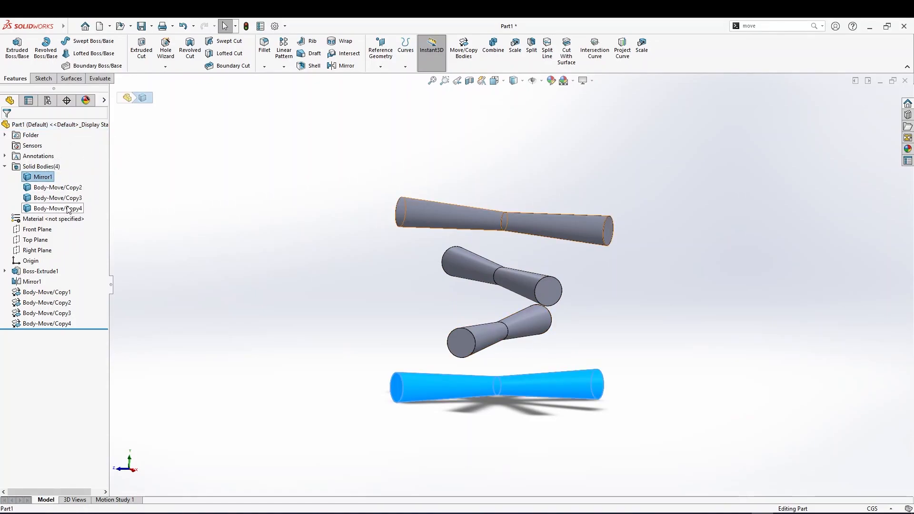
pyautogui.keyDown('shift'); pyautogui.click(41, 209); pyautogui.keyUp('shift')
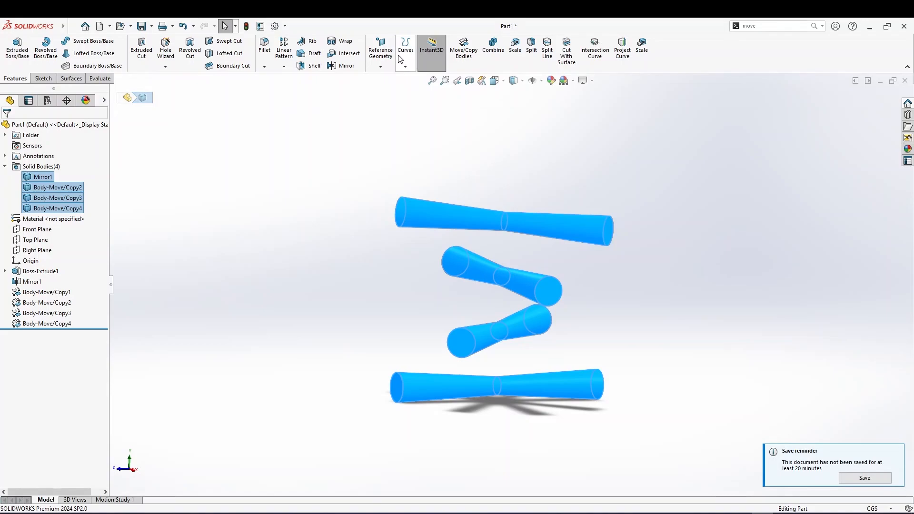
pyautogui.click(463, 45)
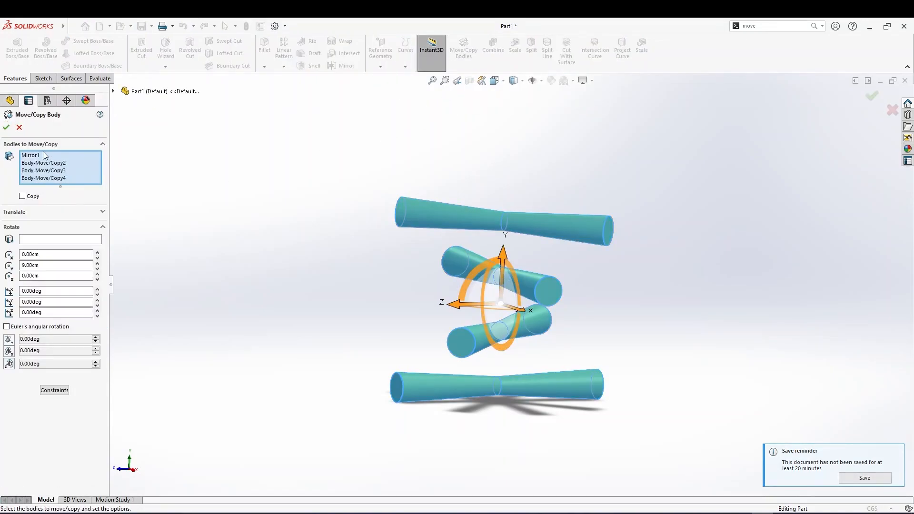
pyautogui.moveTo(502, 253); pyautogui.dragTo(460, 230)
pyautogui.click(19, 128)
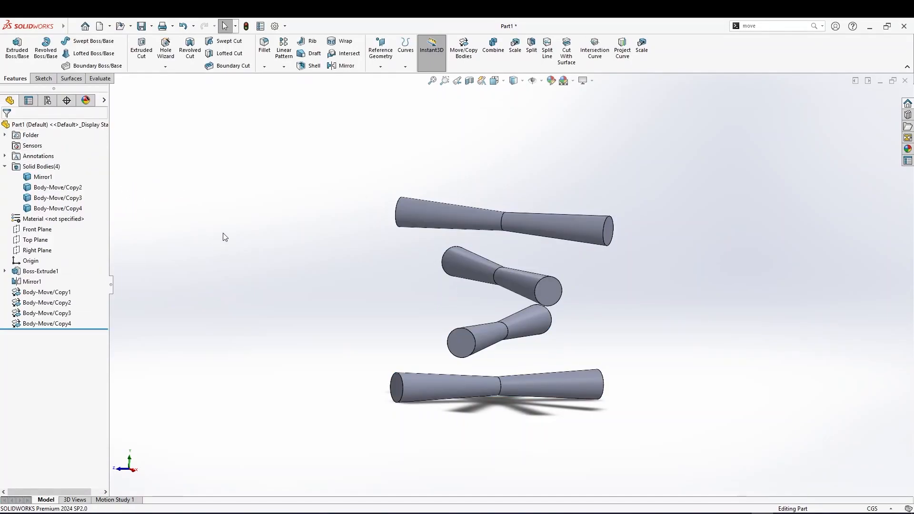
# Select all four solid bodies and move them 24 cm along the Y axis with Move/Copy Bodies
pyautogui.press('c')
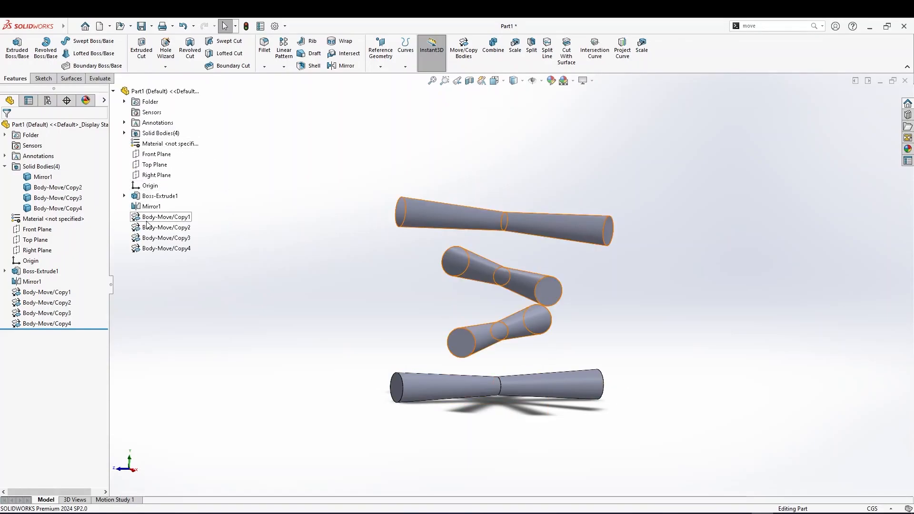
pyautogui.click(124, 133)
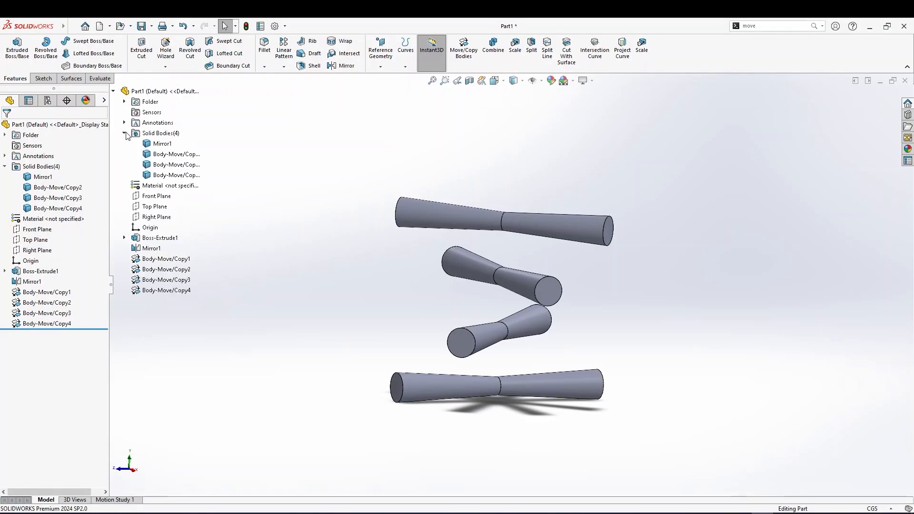
pyautogui.click(157, 147)
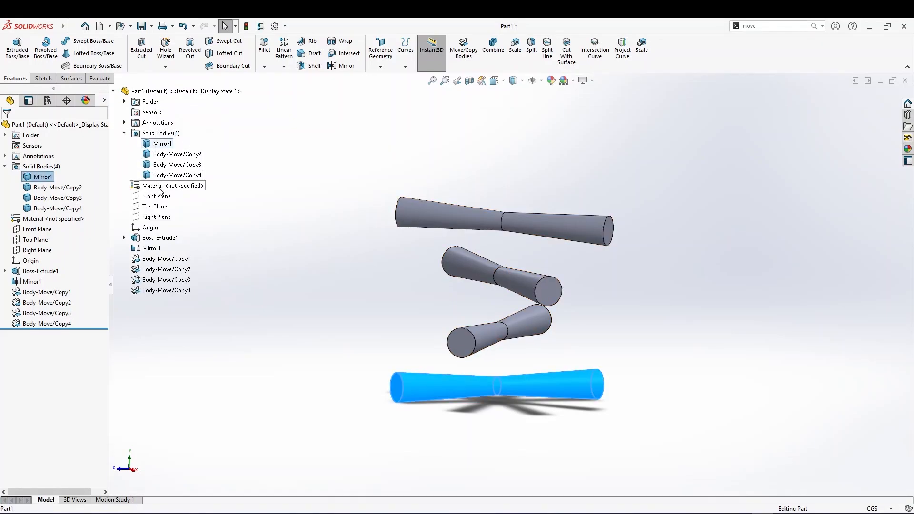
pyautogui.keyDown('shift'); pyautogui.click(158, 176); pyautogui.keyUp('shift')
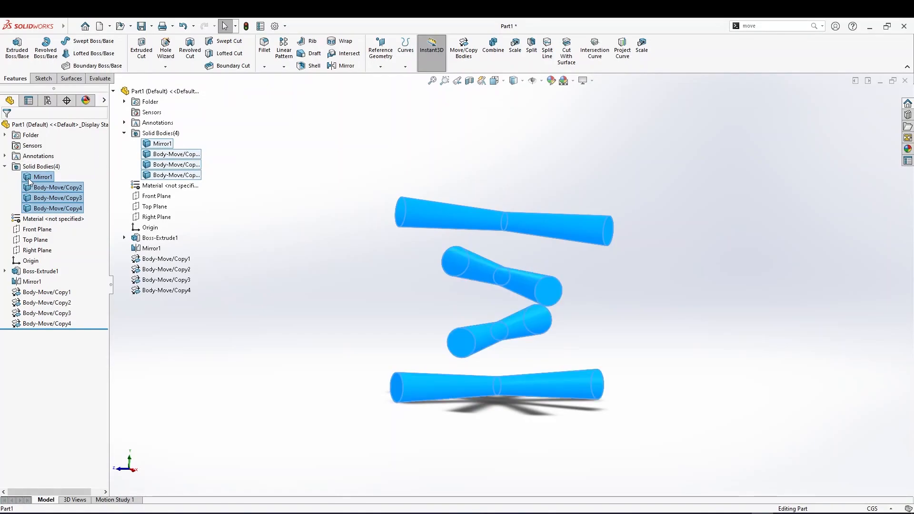
pyautogui.click(466, 66)
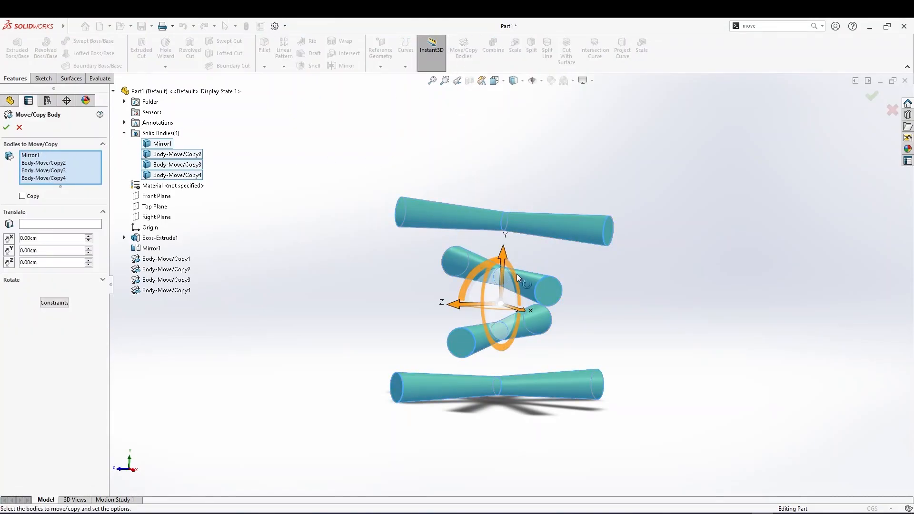
pyautogui.moveTo(501, 258); pyautogui.dragTo(481, 41)
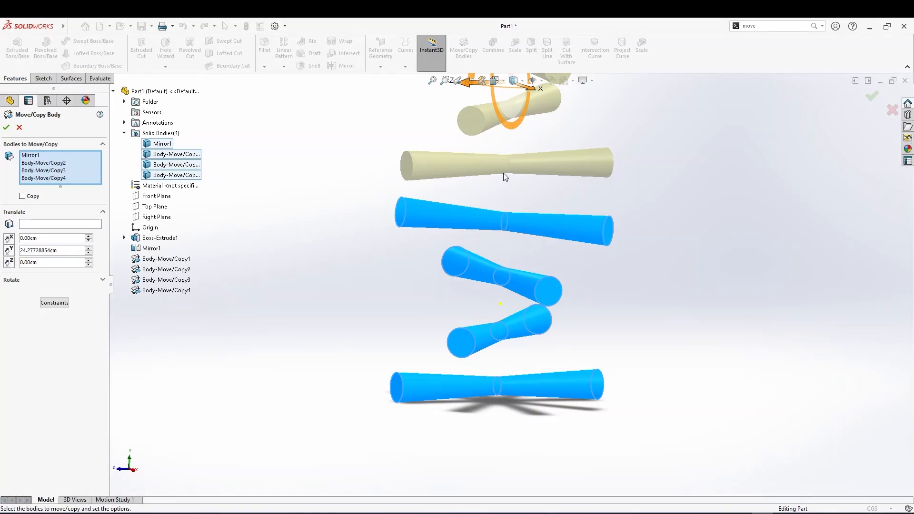
pyautogui.moveTo(63, 253); pyautogui.dragTo(30, 252)
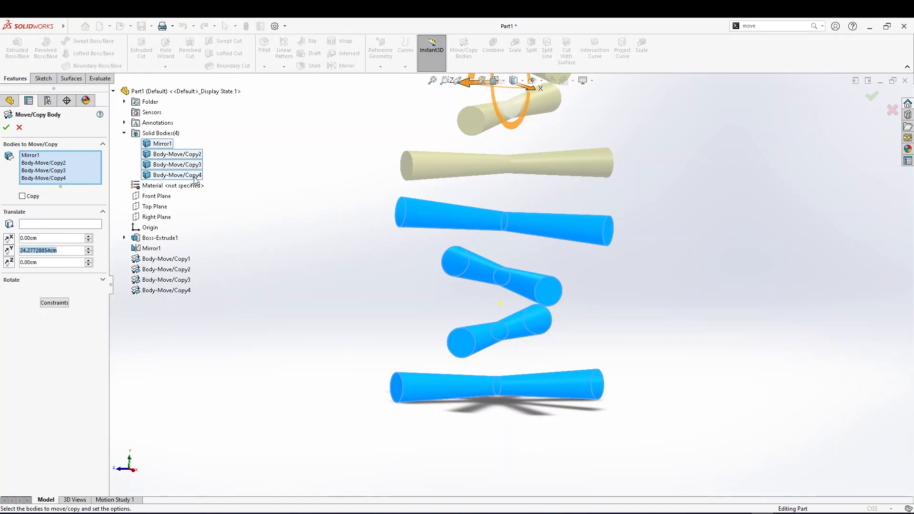
pyautogui.write('24')
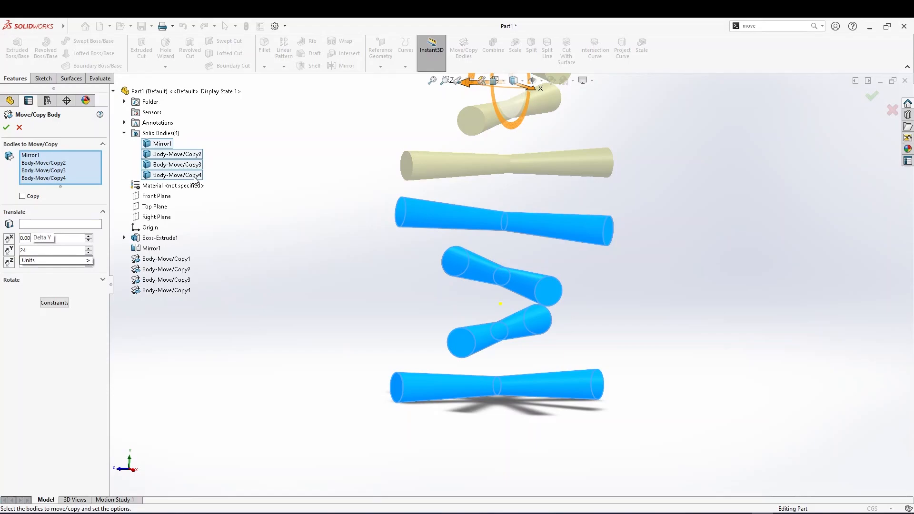
pyautogui.click(6, 127)
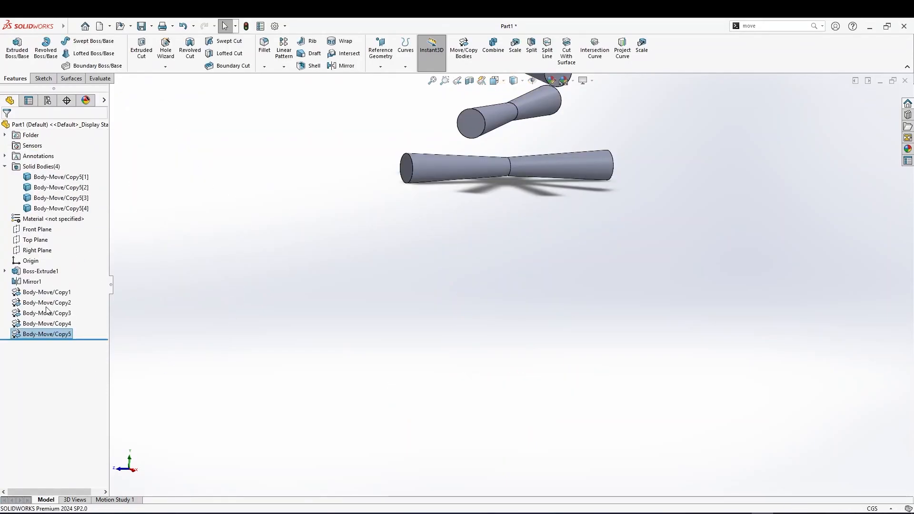
# Edit the latest Move/Copy feature so it copies the four bodies instead of moving them
pyautogui.rightClick(45, 335)
pyautogui.click(56, 308)
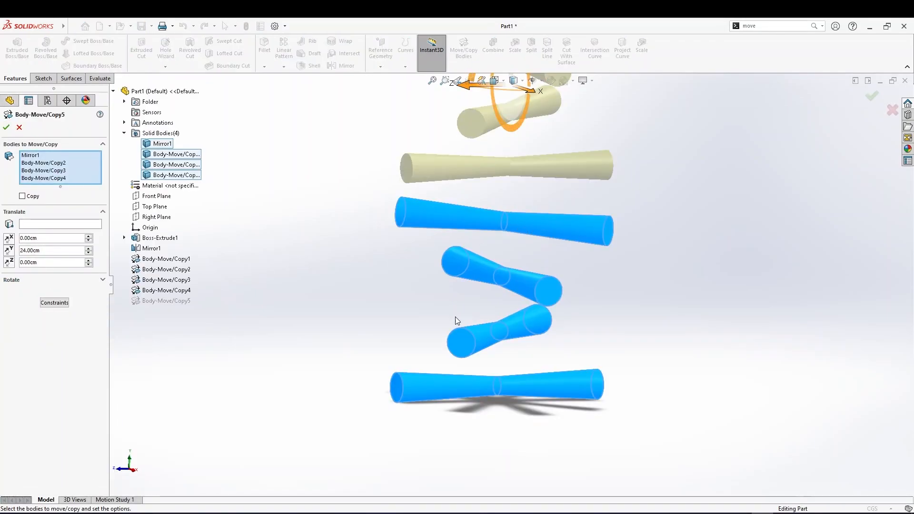
pyautogui.click(22, 196)
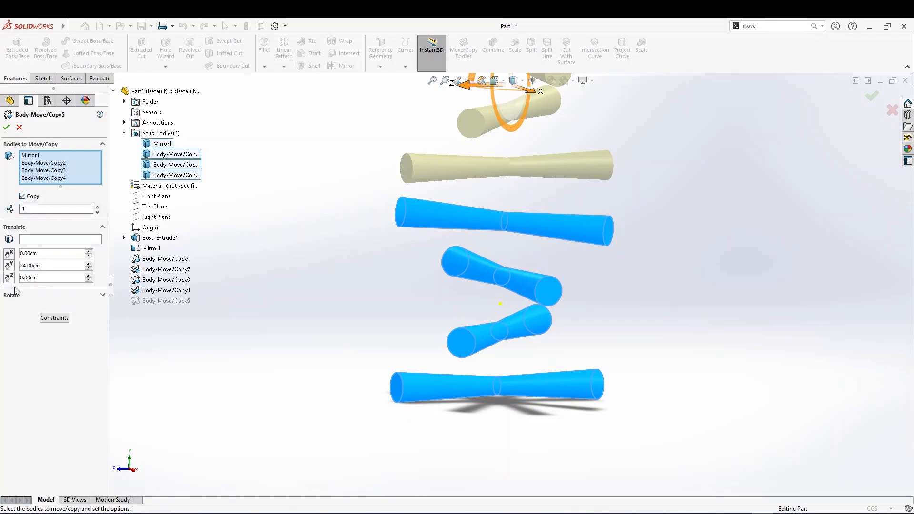
pyautogui.click(6, 127)
pyautogui.scroll(4, 468, 332)
pyautogui.moveTo(489, 240); pyautogui.dragTo(504, 269, button='middle')
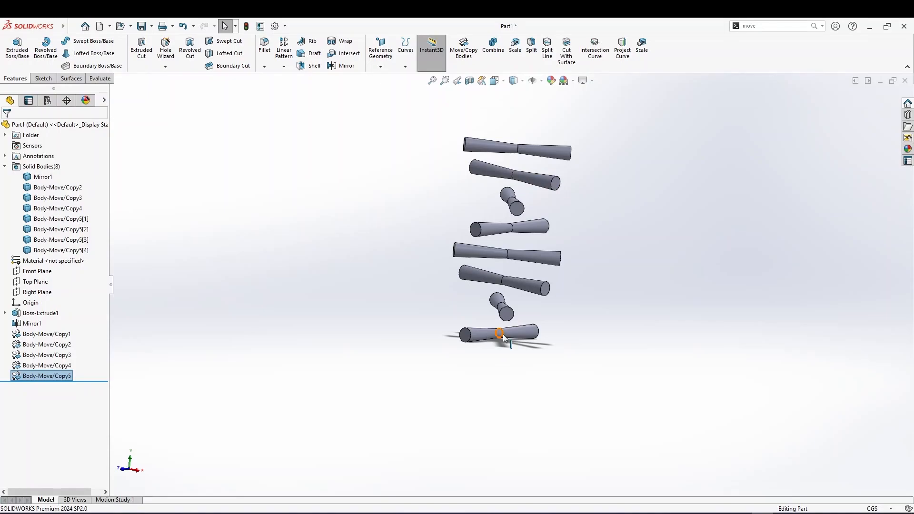
pyautogui.click(506, 318)
pyautogui.click(495, 251)
pyautogui.click(402, 289)
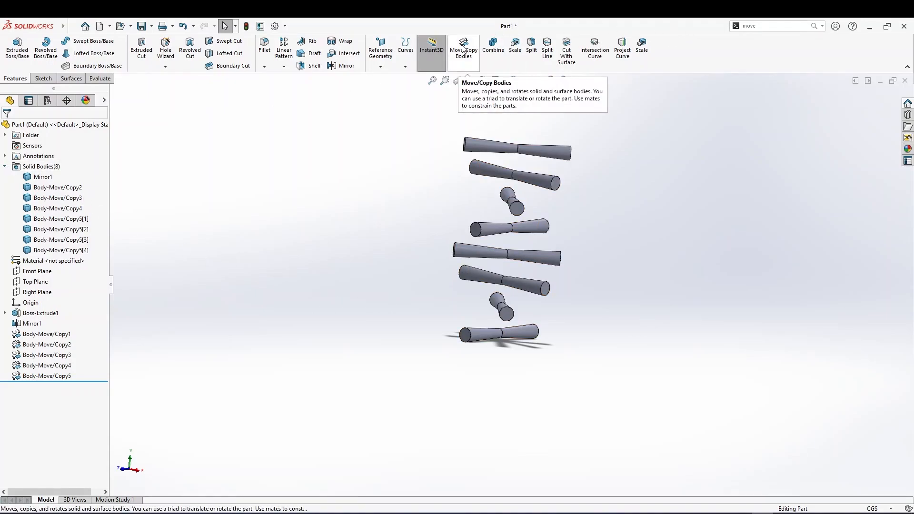
# Select all eight solid bodies and move them 48 cm along the Y axis with Move/Copy Bodies
pyautogui.click(44, 180)
pyautogui.keyDown('shift'); pyautogui.click(48, 251); pyautogui.keyUp('shift')
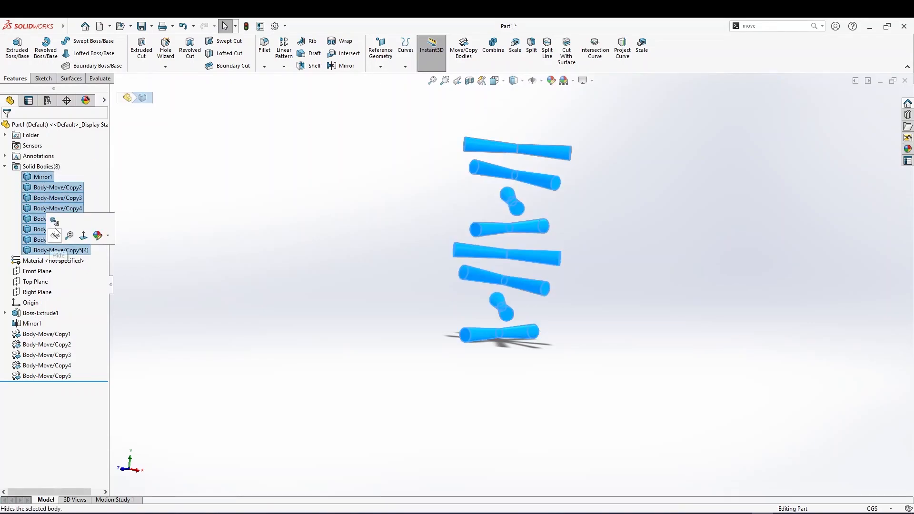
pyautogui.click(465, 50)
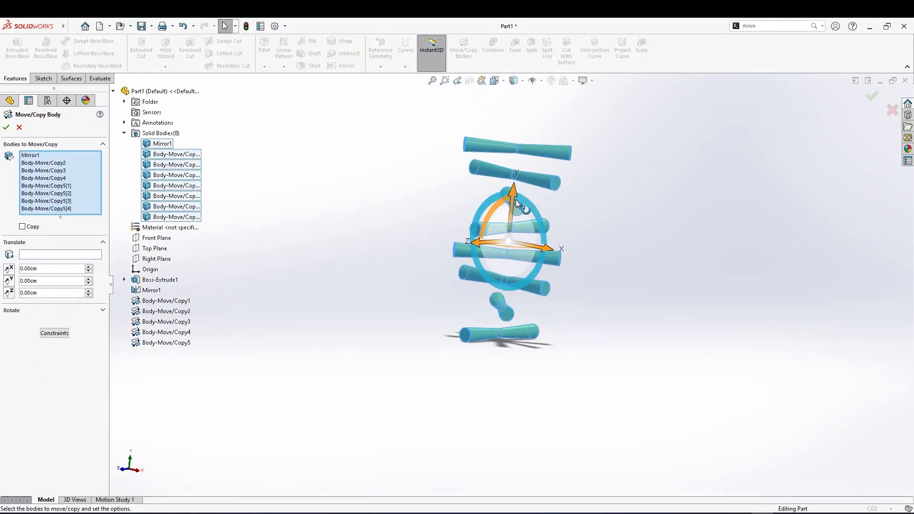
pyautogui.moveTo(515, 199); pyautogui.dragTo(529, 59)
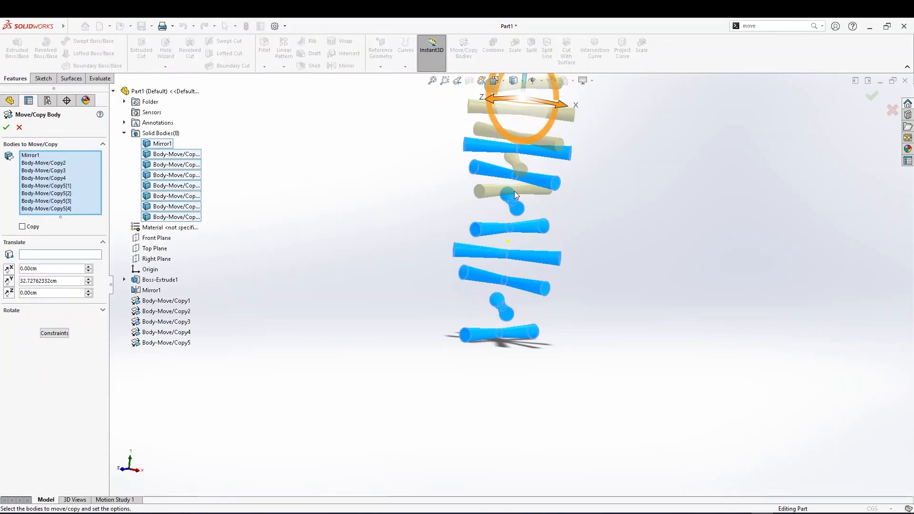
pyautogui.scroll(6, 523, 157)
pyautogui.moveTo(517, 186); pyautogui.dragTo(547, 157)
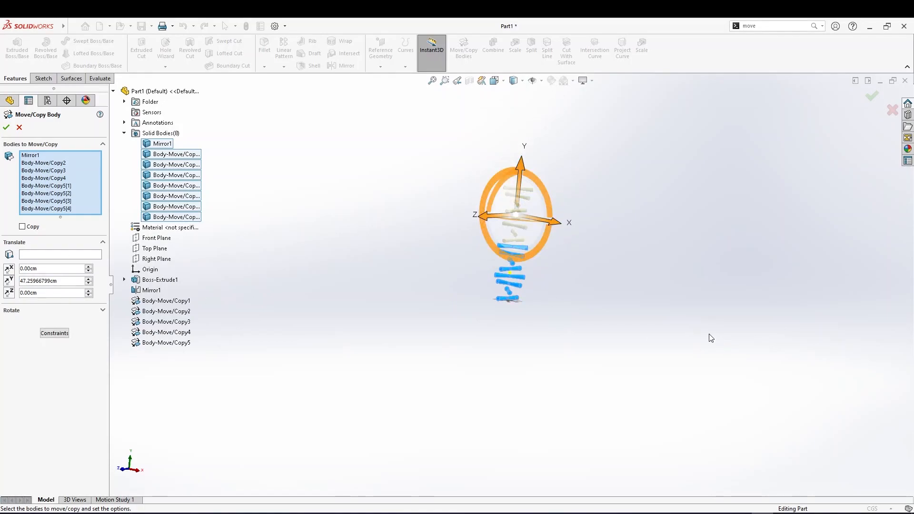
pyautogui.keyDown('ctrl'); pyautogui.moveTo(713, 341); pyautogui.dragTo(526, 258, button='middle'); pyautogui.keyUp('ctrl')
pyautogui.scroll(-3, 332, 193)
pyautogui.moveTo(354, 198); pyautogui.dragTo(347, 191, button='middle')
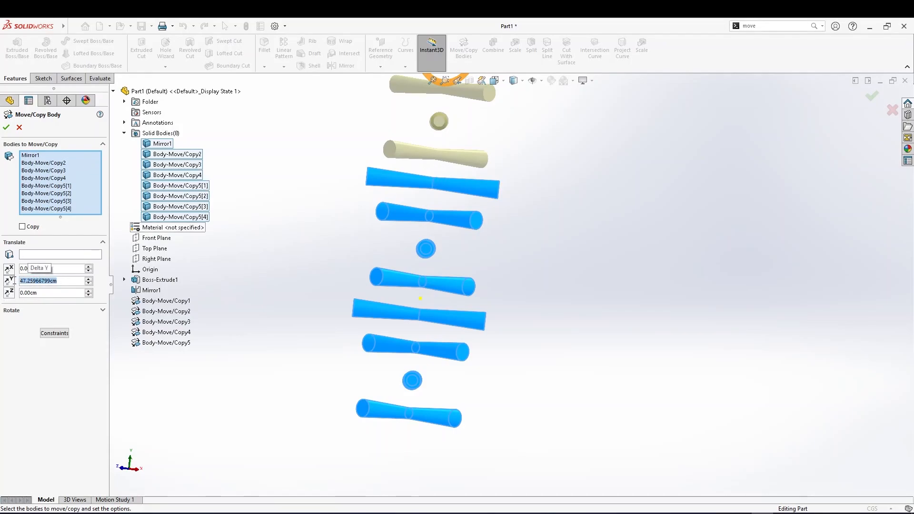
pyautogui.write('4')
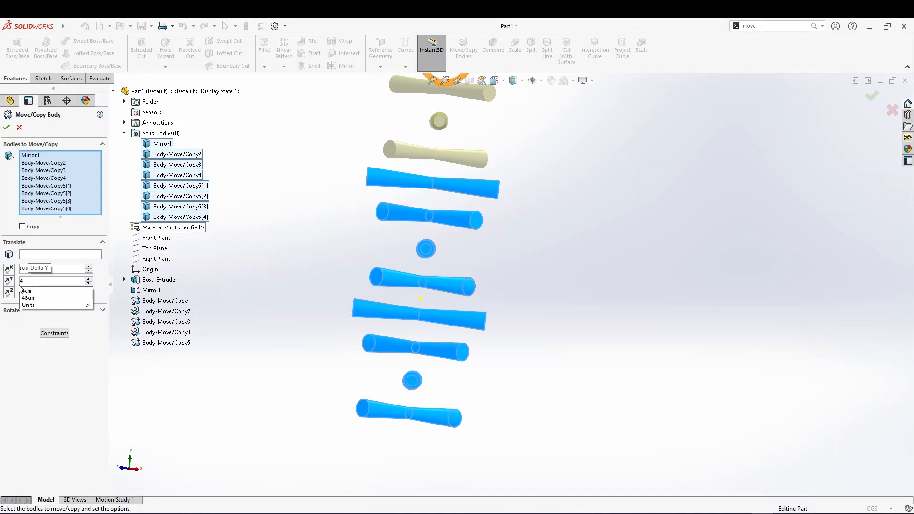
pyautogui.write('9')
pyautogui.press('BackSpace')
pyautogui.write('8')
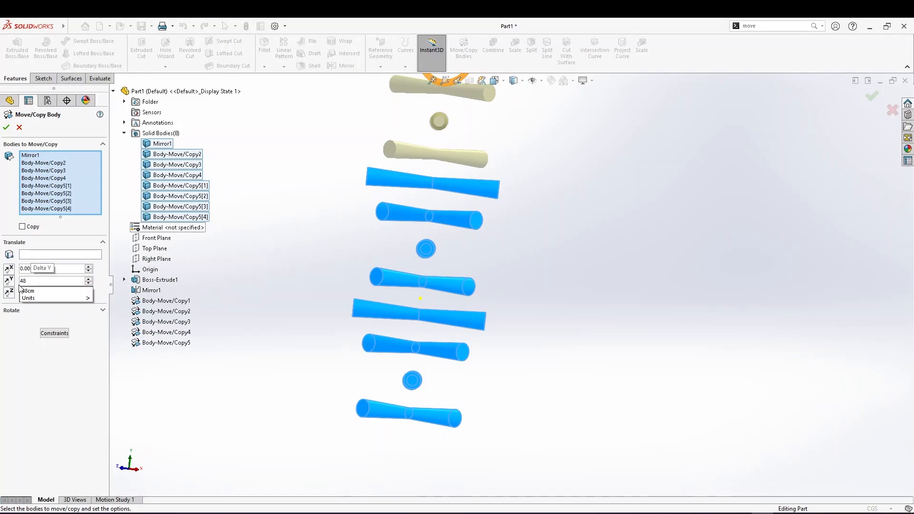
pyautogui.press('Return')
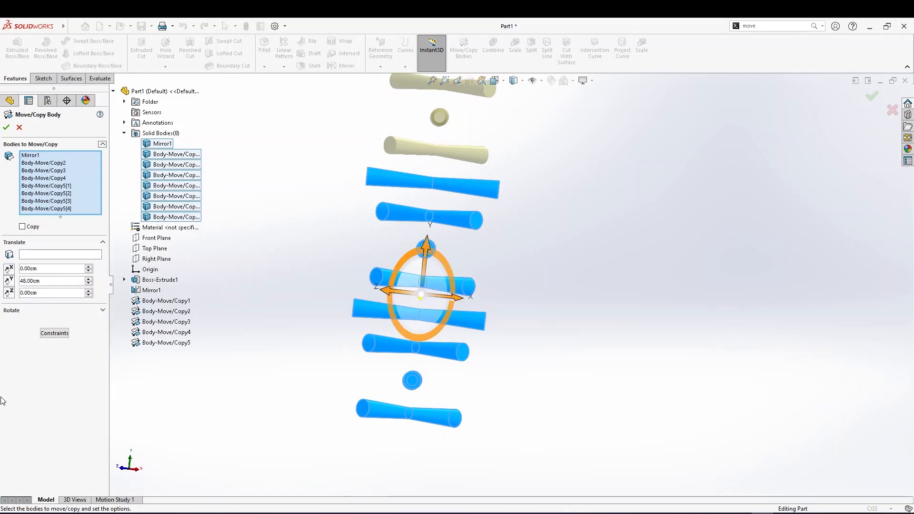
pyautogui.click(6, 130)
pyautogui.press('f')
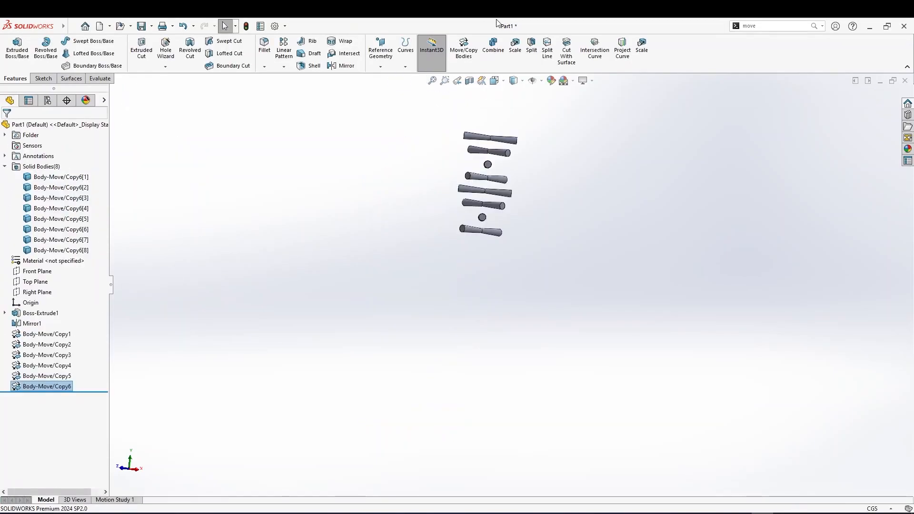
# Edit the latest Move/Copy feature so it copies the eight bodies instead of moving them
pyautogui.rightClick(43, 388)
pyautogui.click(51, 303)
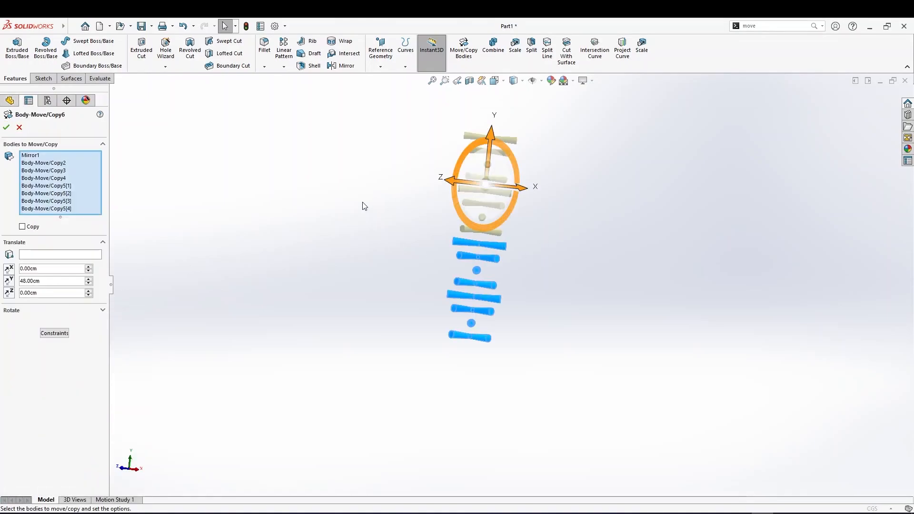
pyautogui.click(22, 226)
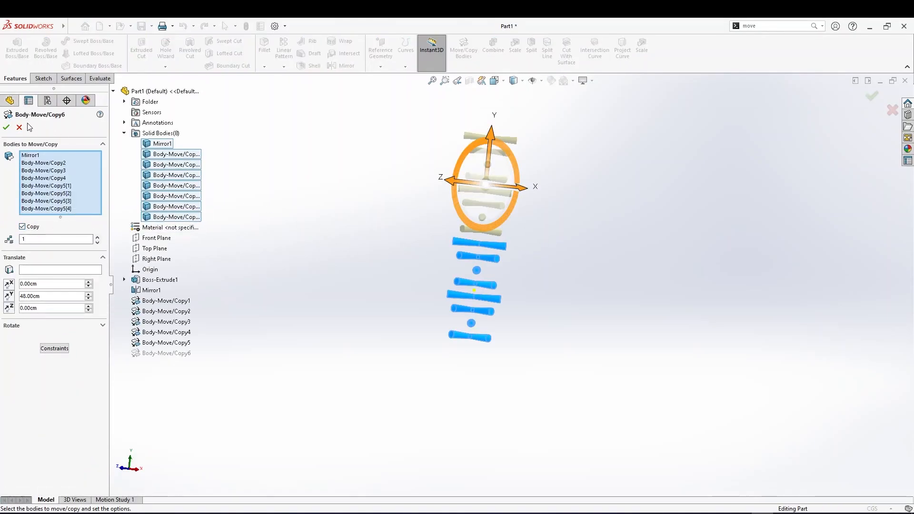
pyautogui.click(9, 129)
# Orbit and zoom around the stacked bodies to inspect the twisted arrangement from different angles
pyautogui.scroll(-4, 496, 252)
pyautogui.moveTo(510, 283); pyautogui.dragTo(617, 241, button='middle')
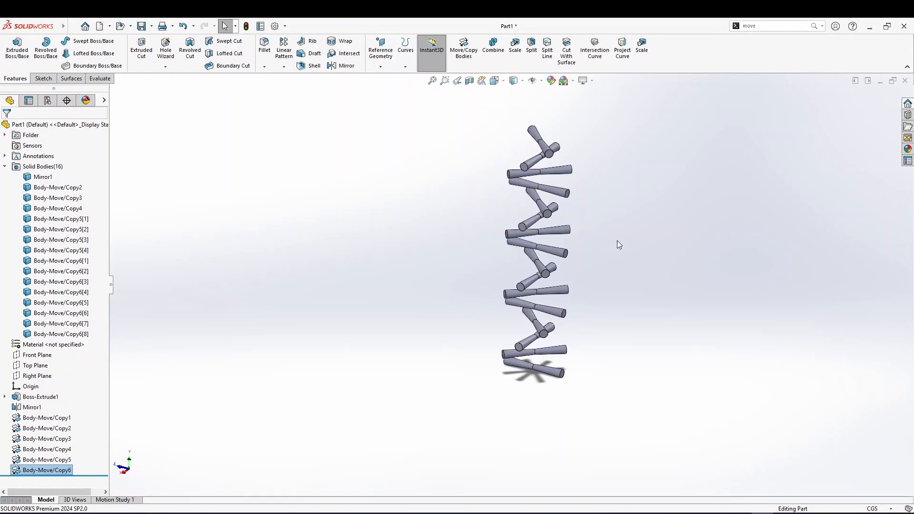
pyautogui.scroll(-3, 534, 282)
pyautogui.middleClick(504, 293)
pyautogui.moveTo(505, 293); pyautogui.dragTo(530, 326, button='middle')
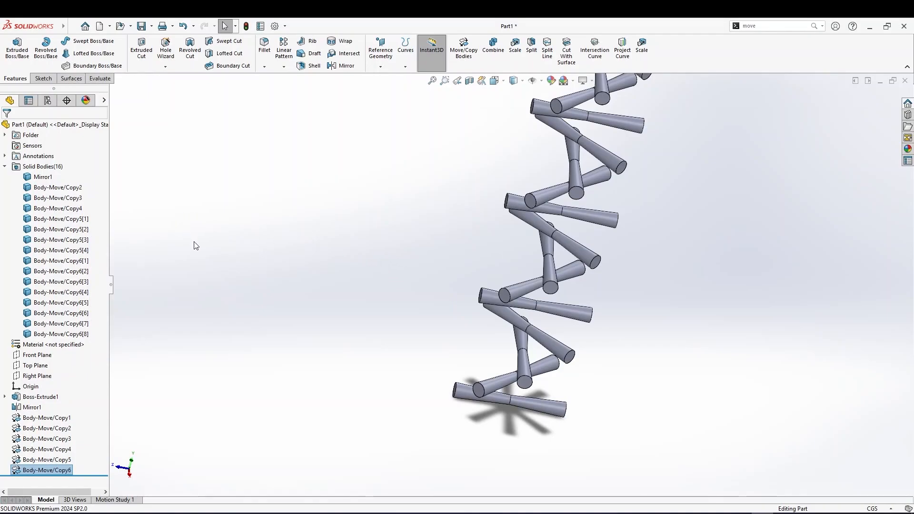
pyautogui.scroll(1, 195, 243)
pyautogui.moveTo(493, 285)
pyautogui.mouseDown(button='middle')
pyautogui.moveTo(538, 305)
pyautogui.moveTo(489, 302)
pyautogui.mouseUp(button='middle')
pyautogui.scroll(1, 489, 302)
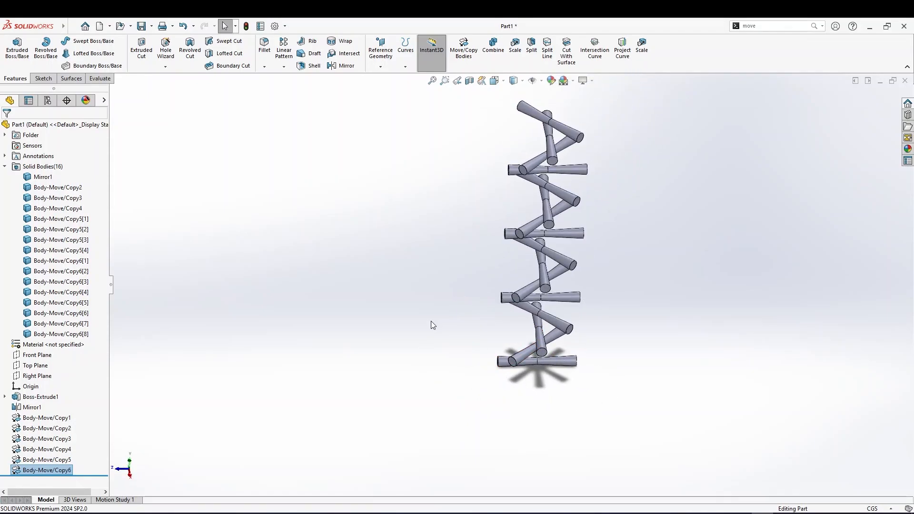
# Sketch a circle of radius 12 cm centred at the origin on the Top Plane
pyautogui.click(33, 367)
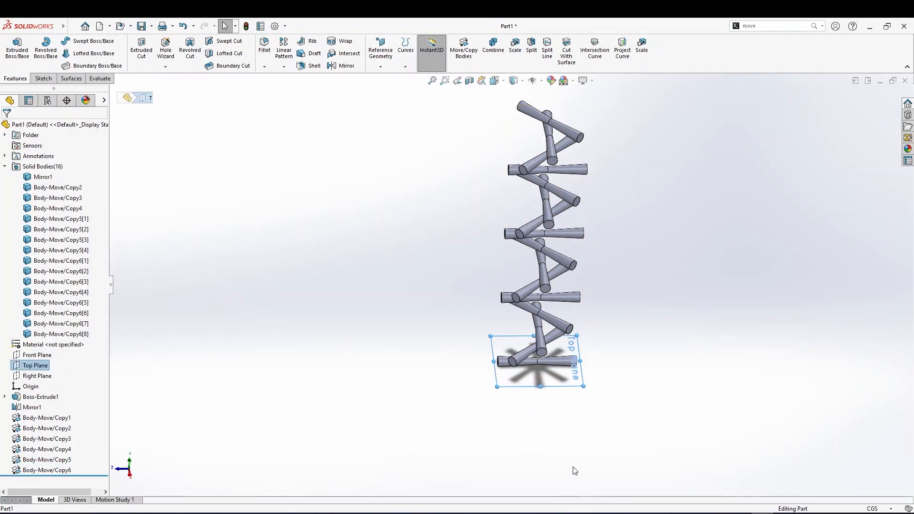
pyautogui.rightClick(563, 388)
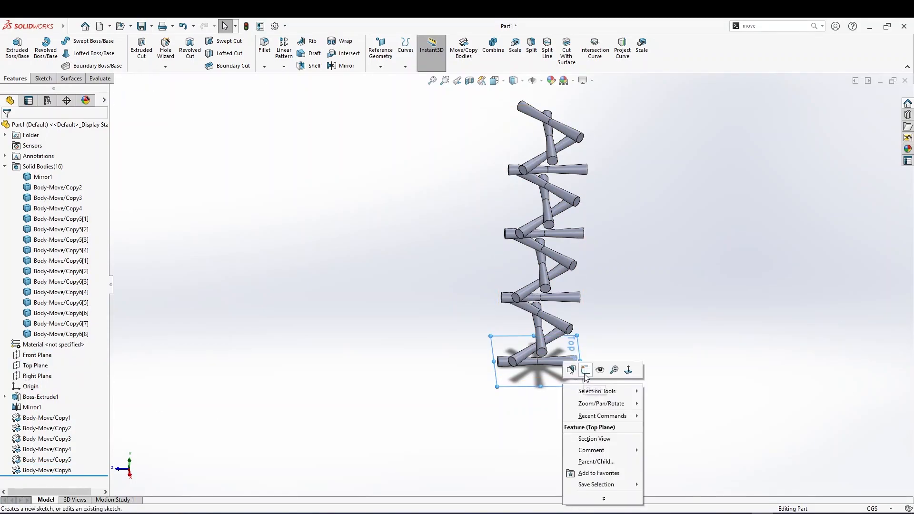
pyautogui.click(583, 370)
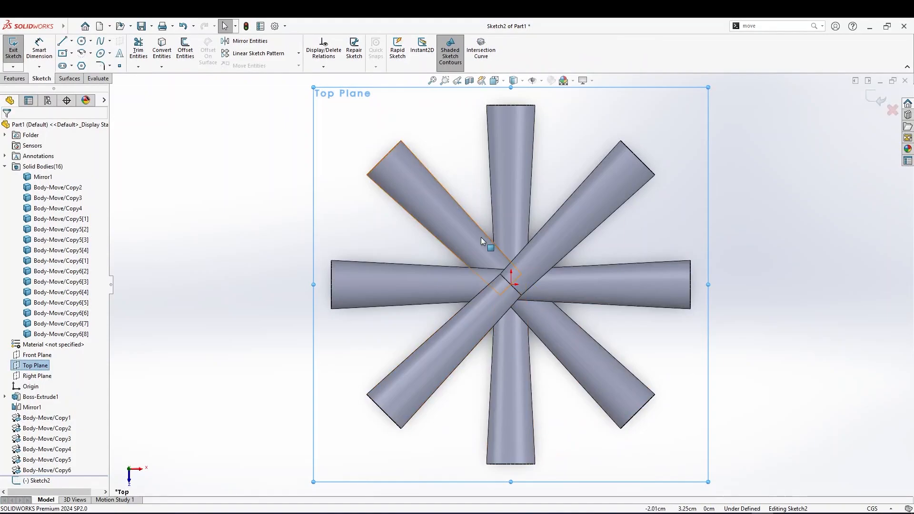
pyautogui.moveTo(437, 376); pyautogui.dragTo(539, 353, button='middle')
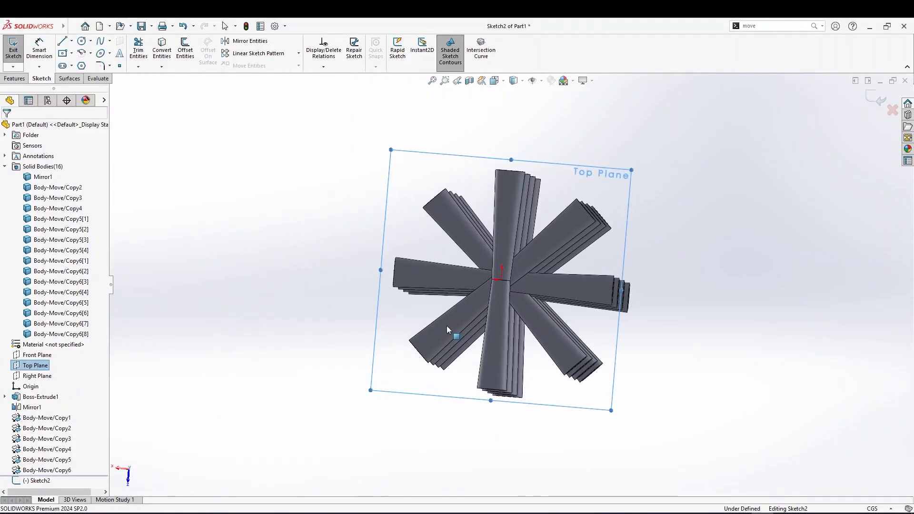
pyautogui.hotkey('ctrl', '8')
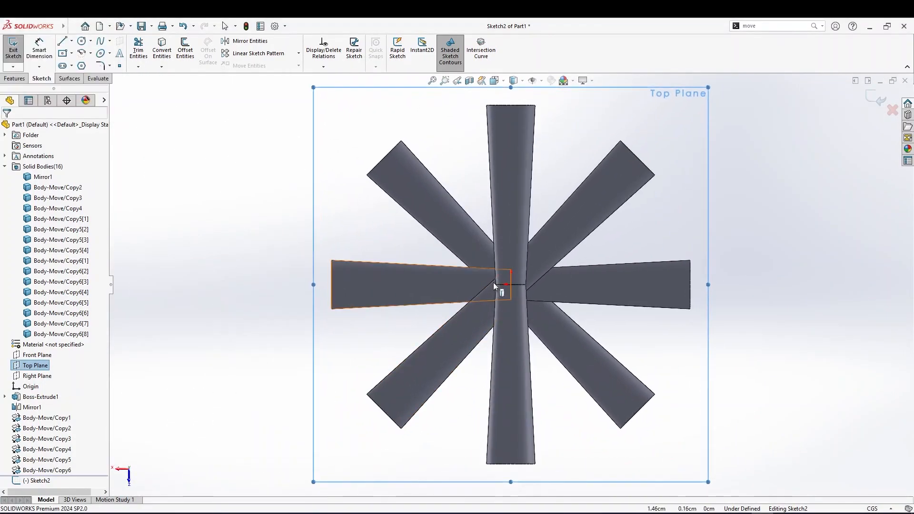
pyautogui.click(82, 40)
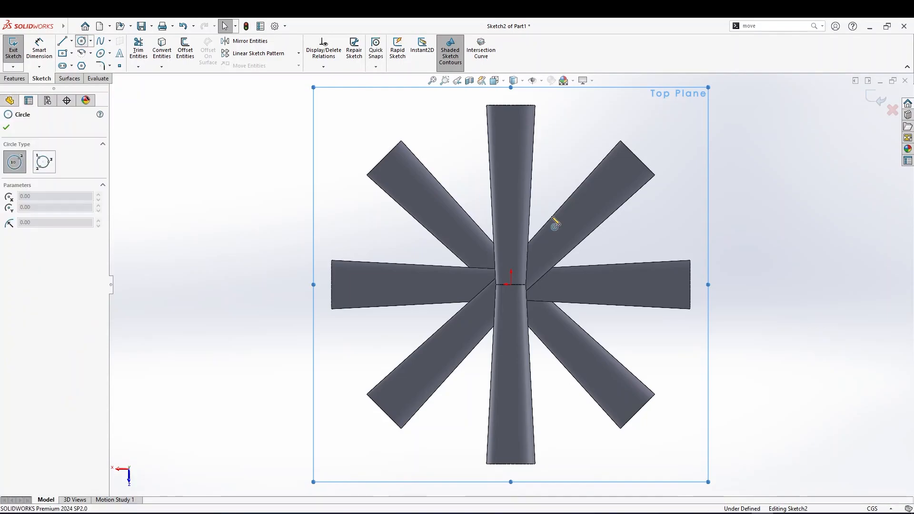
pyautogui.click(511, 285)
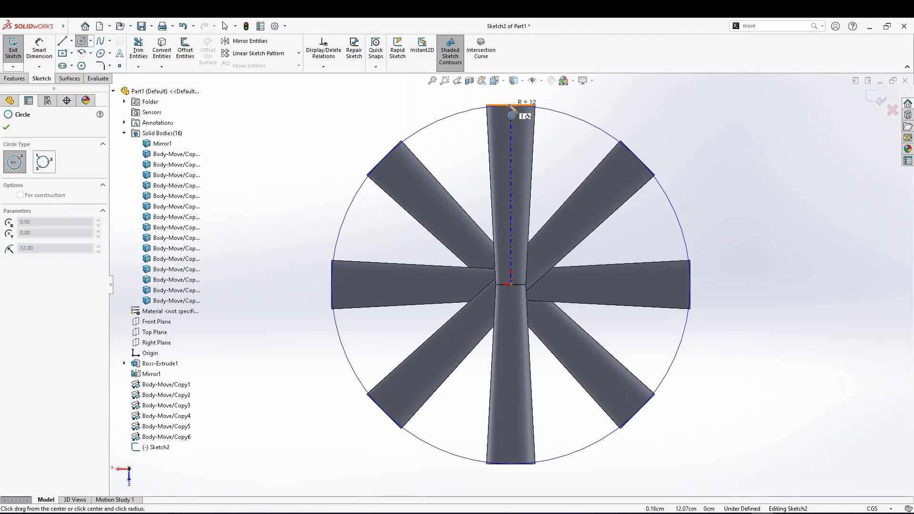
pyautogui.click(509, 105)
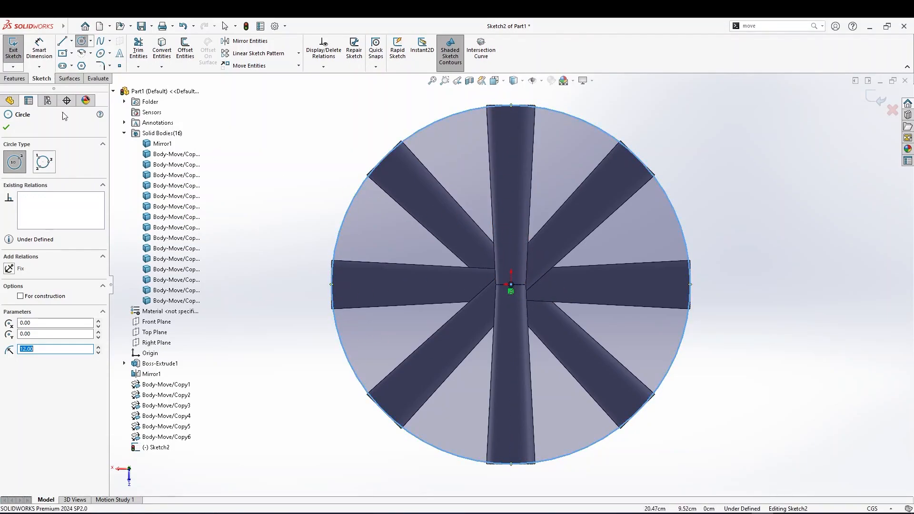
pyautogui.click(7, 128)
# Start a Helix/Spiral on the circle, defined by pitch and revolution with one revolution and a 0 deg start angle
pyautogui.moveTo(255, 239); pyautogui.dragTo(111, 122, button='middle')
pyautogui.moveTo(297, 220); pyautogui.dragTo(348, 248, button='middle')
pyautogui.scroll(3, 306, 229)
pyautogui.click(14, 78)
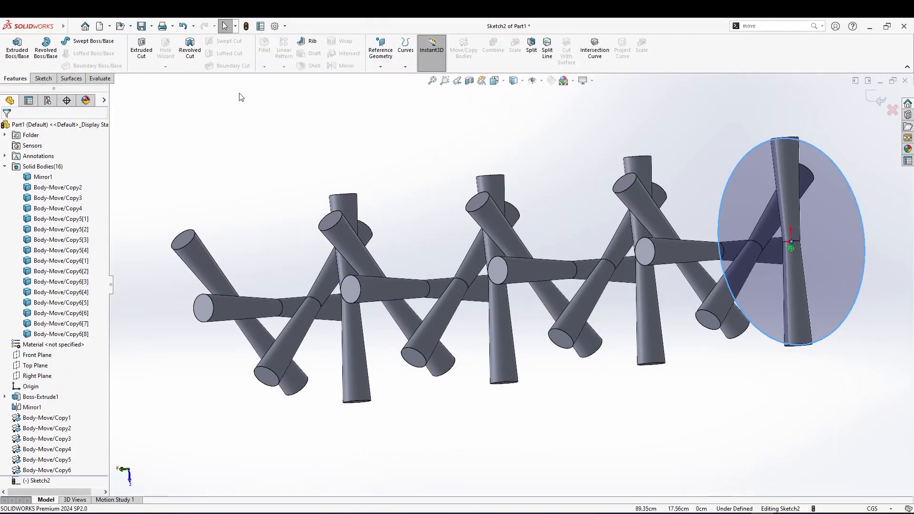
pyautogui.click(405, 68)
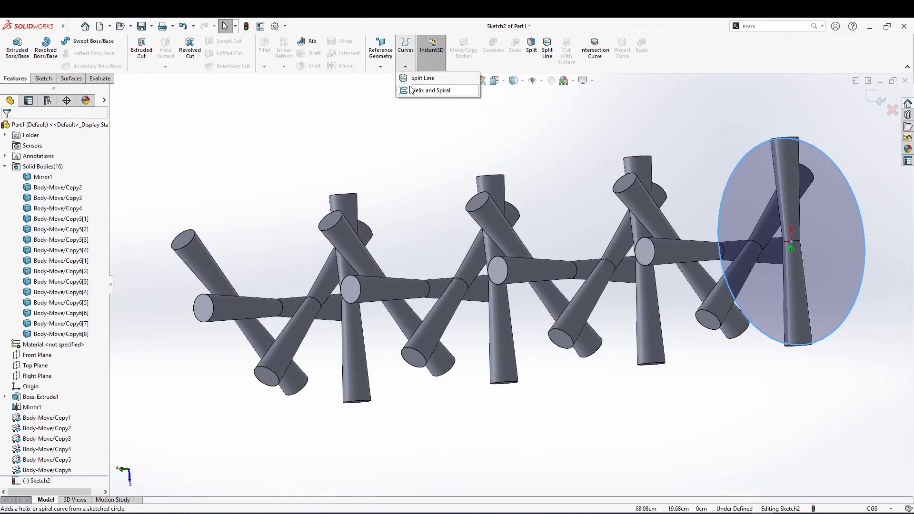
pyautogui.click(411, 90)
pyautogui.moveTo(547, 273); pyautogui.dragTo(399, 242, button='middle')
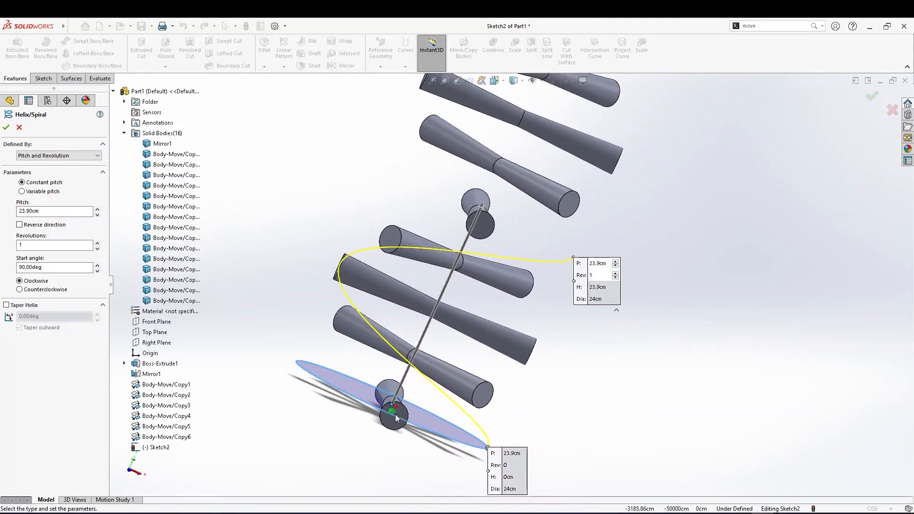
pyautogui.moveTo(334, 320); pyautogui.dragTo(315, 242, button='middle')
pyautogui.moveTo(361, 324); pyautogui.dragTo(298, 281, button='middle')
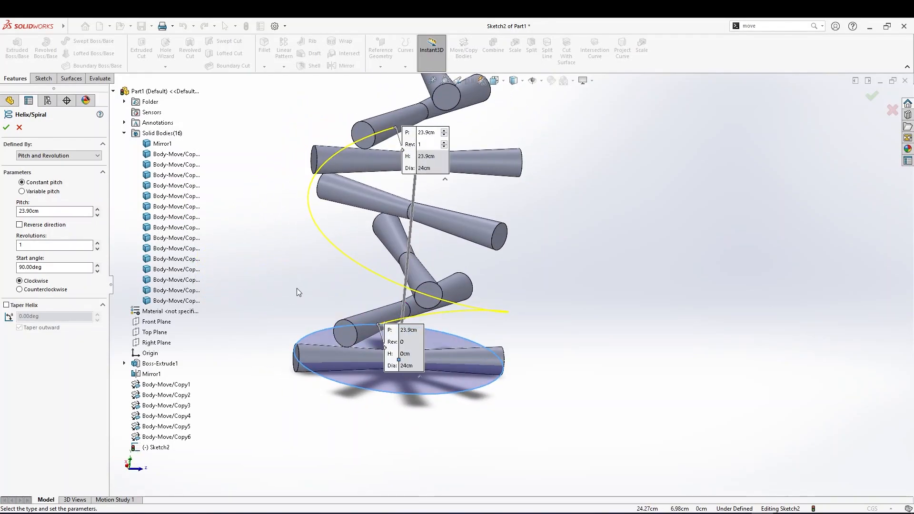
pyautogui.moveTo(314, 334); pyautogui.dragTo(354, 365, button='middle')
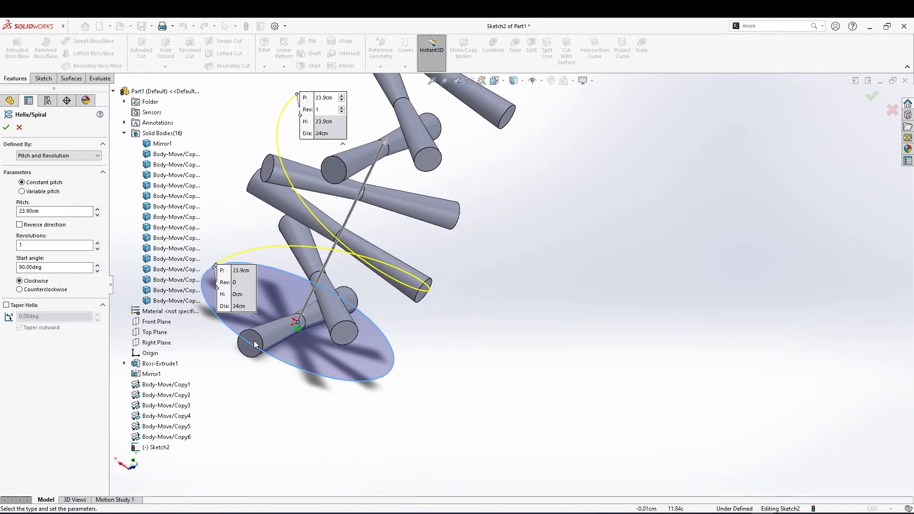
pyautogui.click(48, 268)
pyautogui.click(26, 247)
pyautogui.moveTo(53, 267); pyautogui.dragTo(5, 270)
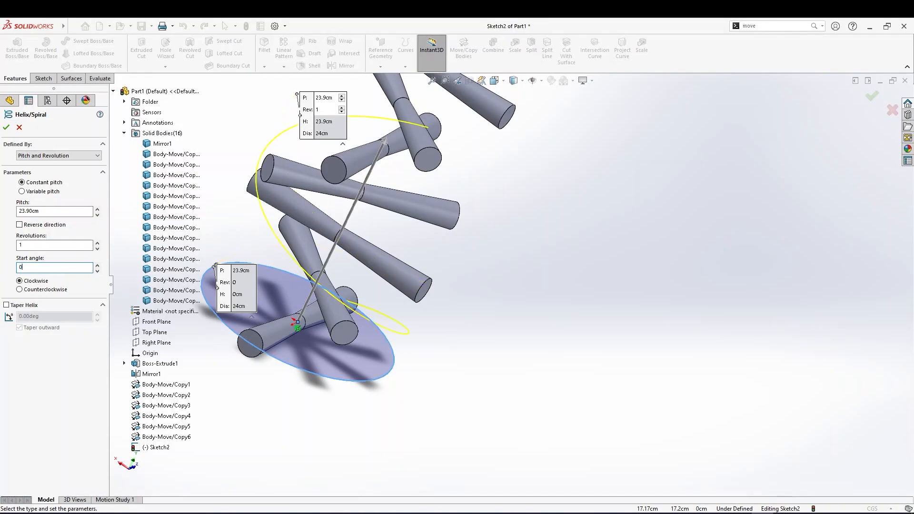
# Orbit and zoom around the helix preview to examine where it starts relative to the bodies
pyautogui.moveTo(453, 411); pyautogui.dragTo(476, 384, button='middle')
pyautogui.scroll(-4, 672, 310)
pyautogui.scroll(-5, 673, 309)
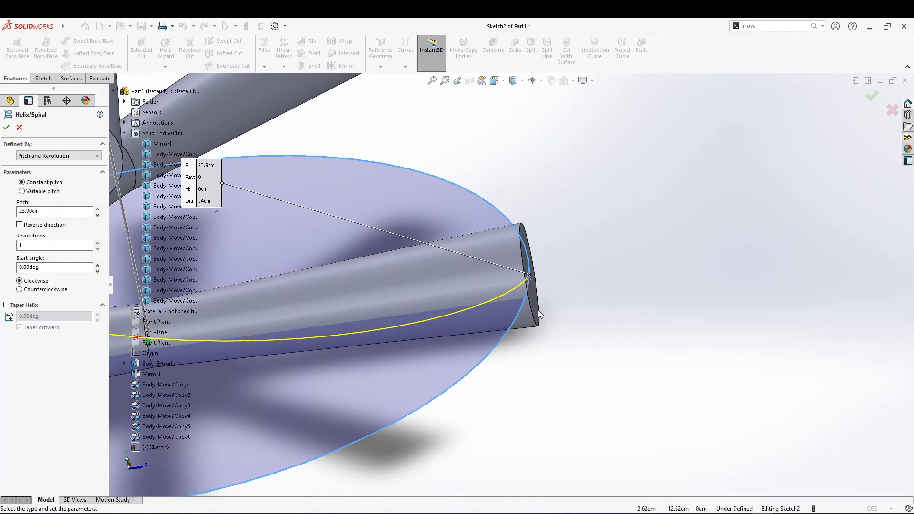
pyautogui.scroll(3, 537, 309)
pyautogui.scroll(4, 547, 285)
pyautogui.moveTo(442, 309); pyautogui.dragTo(413, 274, button='middle')
pyautogui.moveTo(332, 181)
pyautogui.mouseDown(button='middle')
pyautogui.moveTo(346, 243)
pyautogui.moveTo(422, 293)
pyautogui.moveTo(230, 122)
pyautogui.moveTo(255, 180)
pyautogui.mouseUp(button='middle')
pyautogui.moveTo(325, 172)
pyautogui.mouseDown(button='middle')
pyautogui.moveTo(287, 128)
pyautogui.moveTo(313, 154)
pyautogui.mouseUp(button='middle')
pyautogui.scroll(-10, 404, 231)
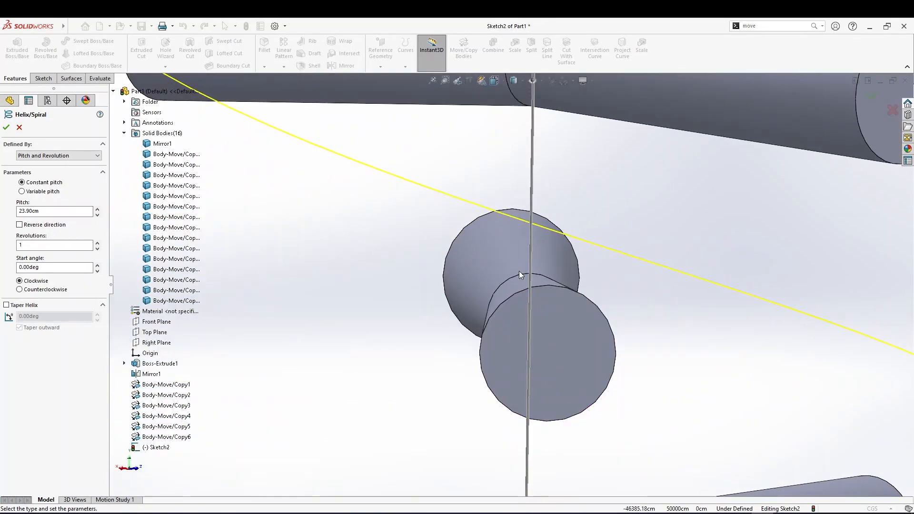
pyautogui.scroll(3, 521, 275)
pyautogui.moveTo(528, 326); pyautogui.dragTo(532, 314, button='middle')
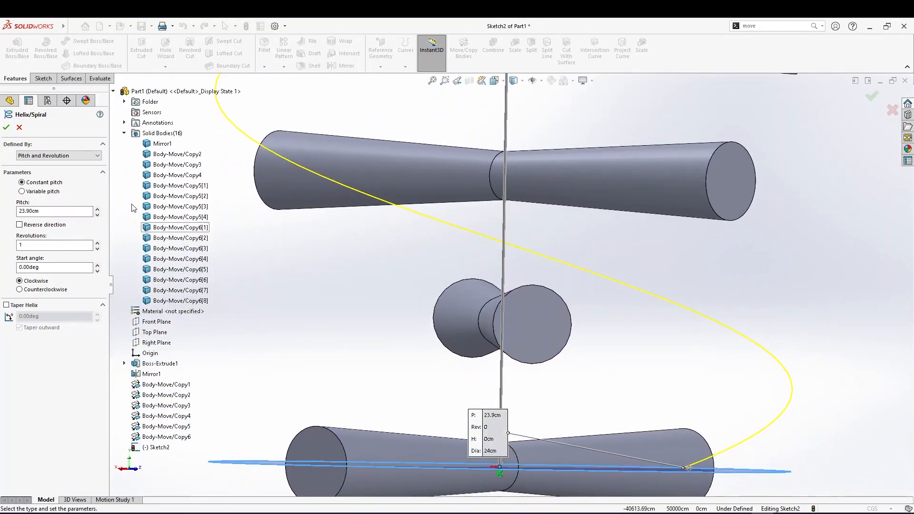
# Reduce the helix pitch to 22.90 cm
pyautogui.click(97, 210)
pyautogui.click(98, 215)
pyautogui.click(98, 215)
pyautogui.click(98, 215)
pyautogui.click(97, 214)
pyautogui.click(99, 209)
pyautogui.click(99, 209)
pyautogui.click(99, 209)
pyautogui.click(98, 209)
pyautogui.click(97, 216)
pyautogui.click(97, 215)
pyautogui.click(97, 216)
pyautogui.click(97, 216)
pyautogui.click(97, 216)
pyautogui.click(98, 210)
pyautogui.click(98, 210)
pyautogui.click(98, 210)
pyautogui.scroll(2, 471, 294)
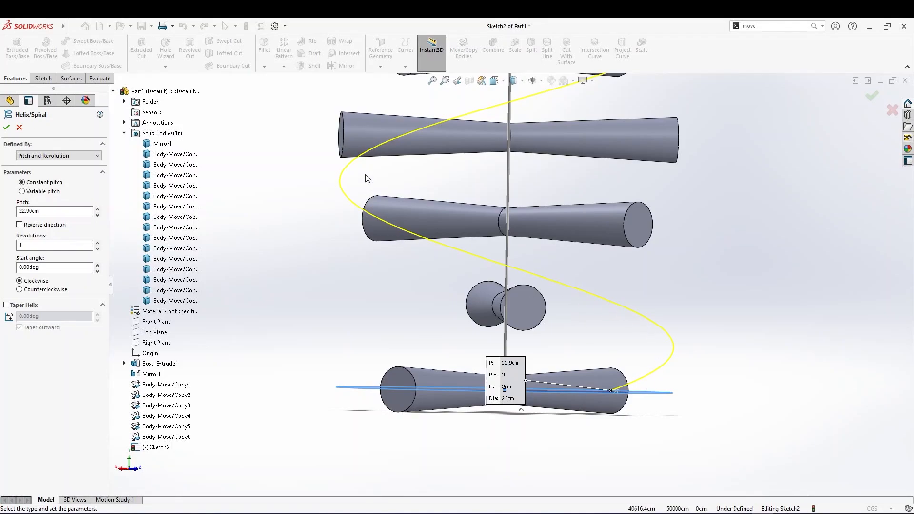
# Set the helix pitch to 15.90 cm
pyautogui.moveTo(559, 234); pyautogui.dragTo(561, 307, button='middle')
pyautogui.scroll(-1, 561, 307)
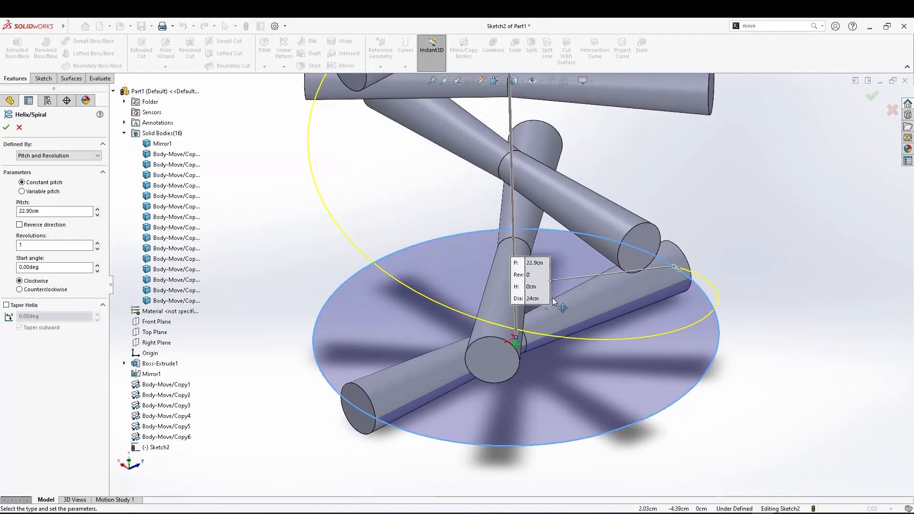
pyautogui.scroll(5, 561, 291)
pyautogui.moveTo(562, 275); pyautogui.dragTo(566, 311, button='middle')
pyautogui.moveTo(569, 267)
pyautogui.mouseDown(button='middle')
pyautogui.moveTo(563, 341)
pyautogui.moveTo(573, 273)
pyautogui.moveTo(577, 287)
pyautogui.moveTo(538, 221)
pyautogui.mouseUp(button='middle')
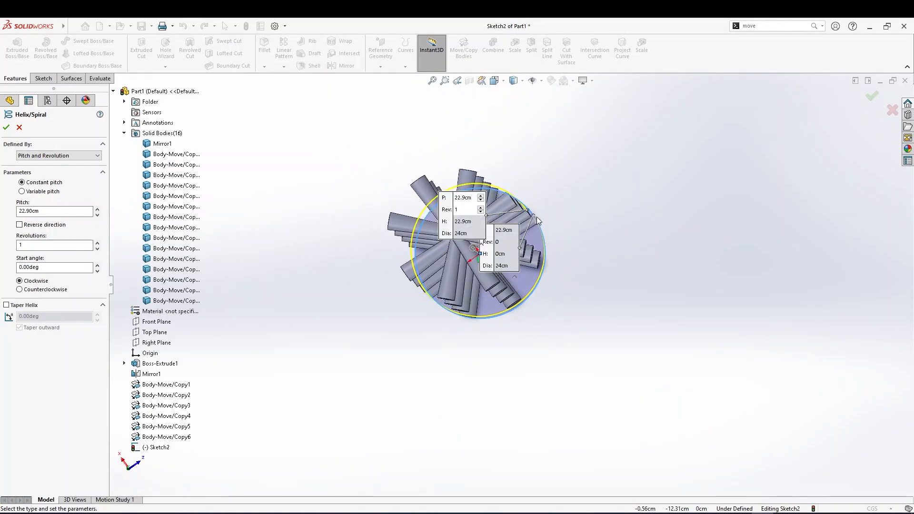
pyautogui.moveTo(487, 195)
pyautogui.mouseDown(button='middle')
pyautogui.moveTo(476, 228)
pyautogui.moveTo(418, 301)
pyautogui.moveTo(415, 456)
pyautogui.moveTo(535, 337)
pyautogui.mouseUp(button='middle')
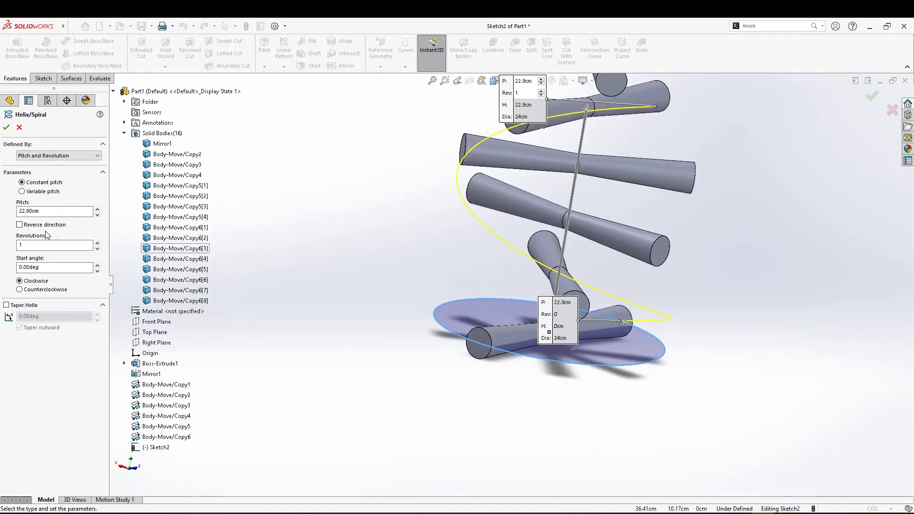
pyautogui.click(96, 216)
pyautogui.click(97, 215)
pyautogui.click(97, 216)
pyautogui.click(97, 216)
pyautogui.click(96, 216)
pyautogui.click(96, 216)
pyautogui.click(97, 216)
pyautogui.click(96, 215)
pyautogui.click(96, 215)
pyautogui.click(96, 216)
pyautogui.click(96, 216)
pyautogui.click(96, 210)
pyautogui.click(97, 209)
pyautogui.click(96, 210)
pyautogui.click(96, 210)
pyautogui.click(97, 210)
pyautogui.click(96, 215)
# Orbit and zoom around the helix preview to check how it wraps the stacked bodies
pyautogui.scroll(1, 593, 366)
pyautogui.moveTo(592, 367); pyautogui.dragTo(554, 335, button='middle')
pyautogui.scroll(-4, 518, 277)
pyautogui.moveTo(517, 277); pyautogui.dragTo(523, 271, button='middle')
pyautogui.moveTo(410, 233); pyautogui.dragTo(433, 213, button='middle')
pyautogui.scroll(2, 406, 145)
pyautogui.moveTo(407, 145)
pyautogui.mouseDown(button='middle')
pyautogui.moveTo(421, 149)
pyautogui.moveTo(391, 150)
pyautogui.mouseUp(button='middle')
pyautogui.moveTo(416, 155); pyautogui.dragTo(345, 130, button='middle')
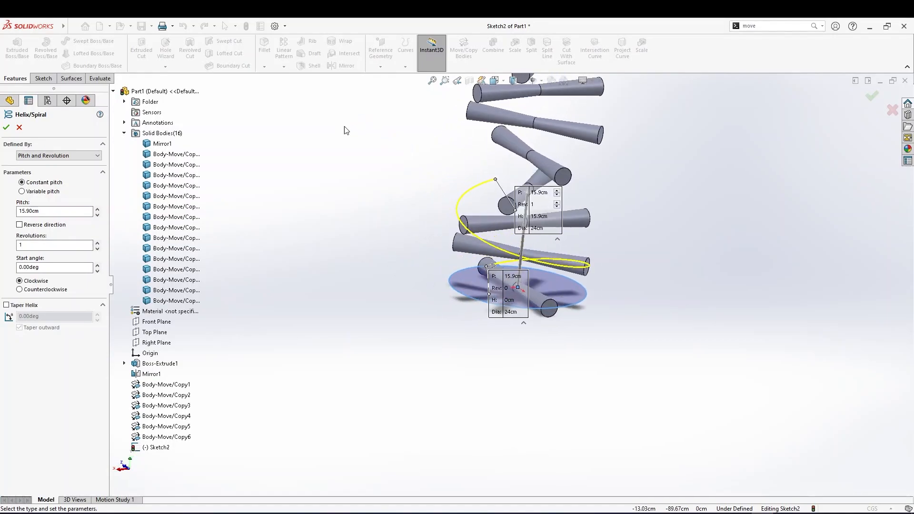
pyautogui.scroll(6, 544, 198)
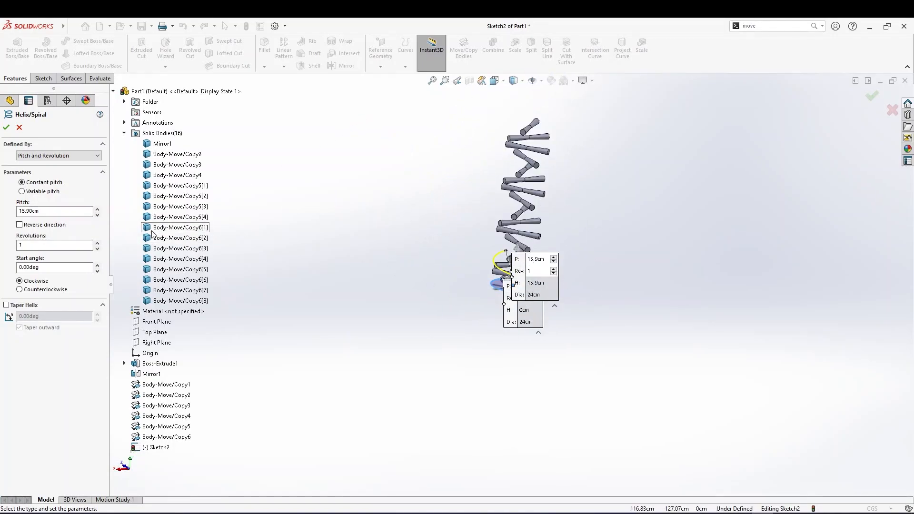
# Set the helix revolutions to 6
pyautogui.press('BackSpace')
pyautogui.write('2.75')
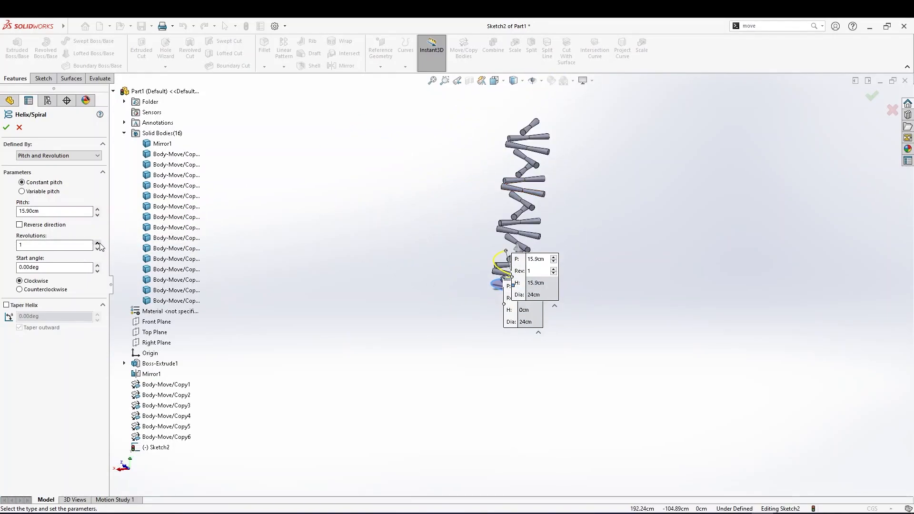
pyautogui.click(98, 243)
pyautogui.click(97, 243)
pyautogui.click(97, 243)
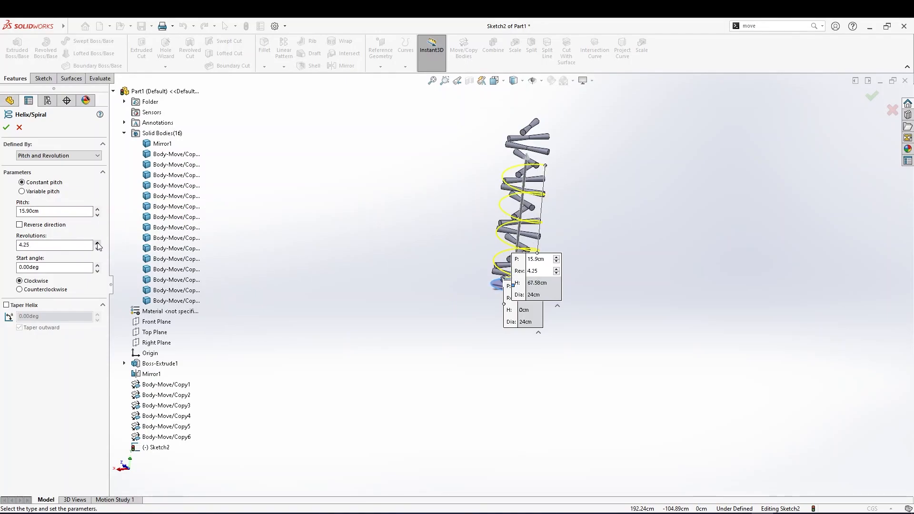
pyautogui.click(97, 243)
pyautogui.click(97, 243)
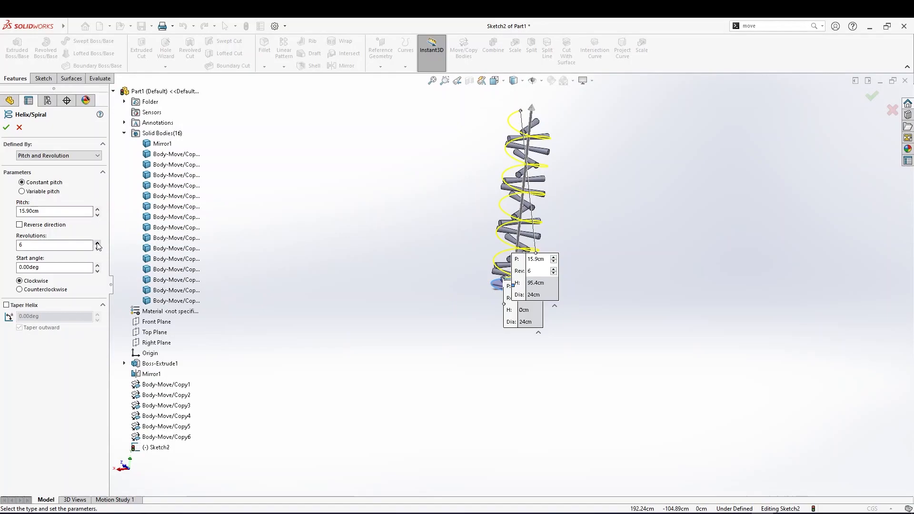
# Finish the clockwise helix with 15.90 cm pitch and 6 revolutions
pyautogui.moveTo(302, 275); pyautogui.dragTo(538, 262, button='middle')
pyautogui.scroll(-5, 506, 212)
pyautogui.scroll(-8, 506, 212)
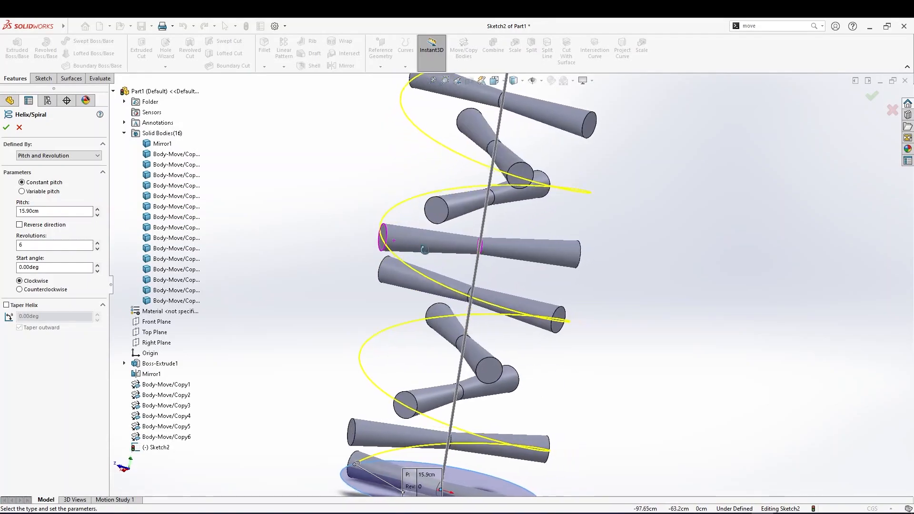
pyautogui.moveTo(480, 265); pyautogui.dragTo(548, 296, button='middle')
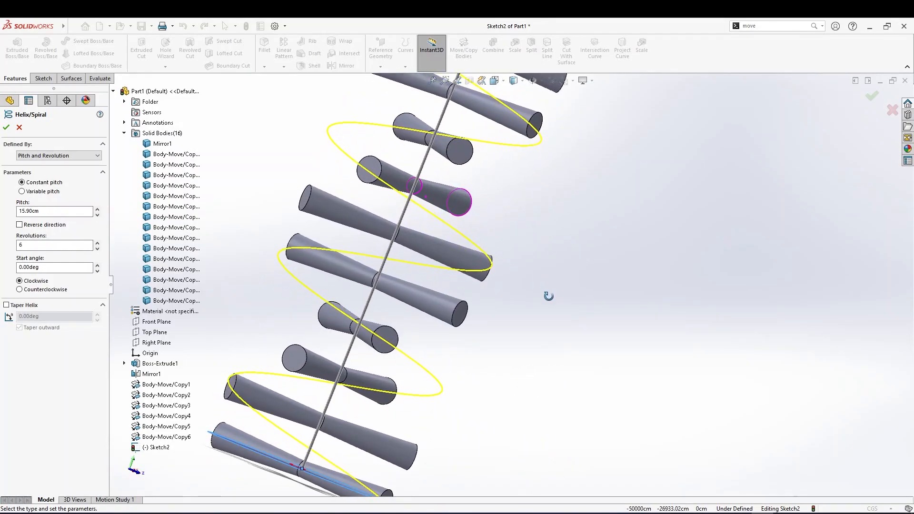
pyautogui.click(6, 128)
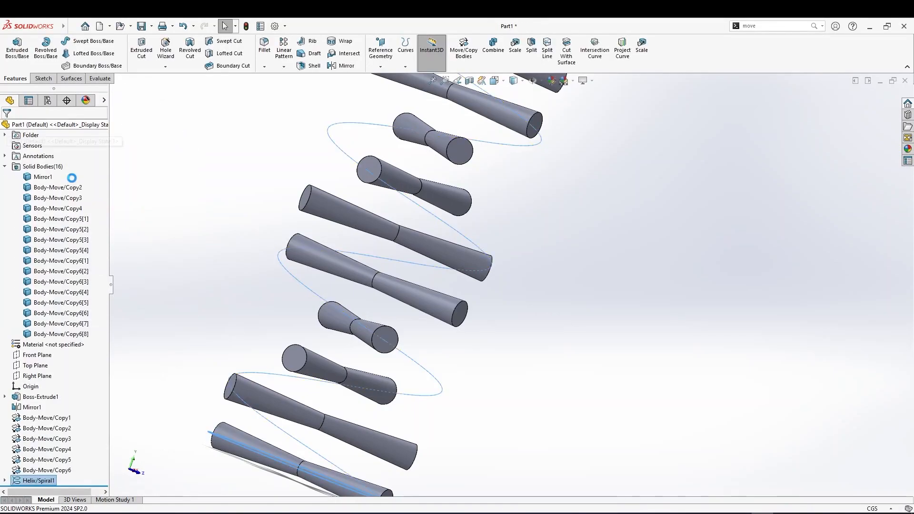
pyautogui.scroll(3, 260, 296)
pyautogui.moveTo(454, 432); pyautogui.dragTo(415, 388, button='middle')
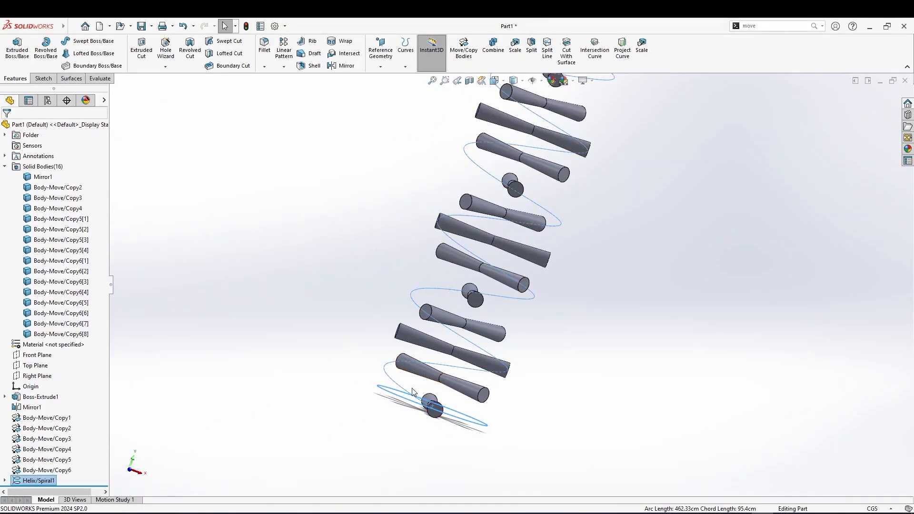
pyautogui.scroll(-3, 407, 418)
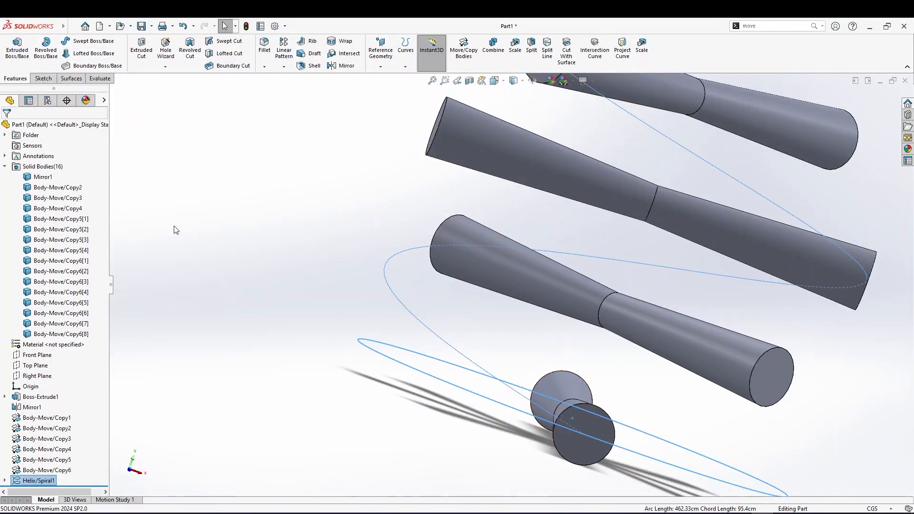
pyautogui.click(71, 79)
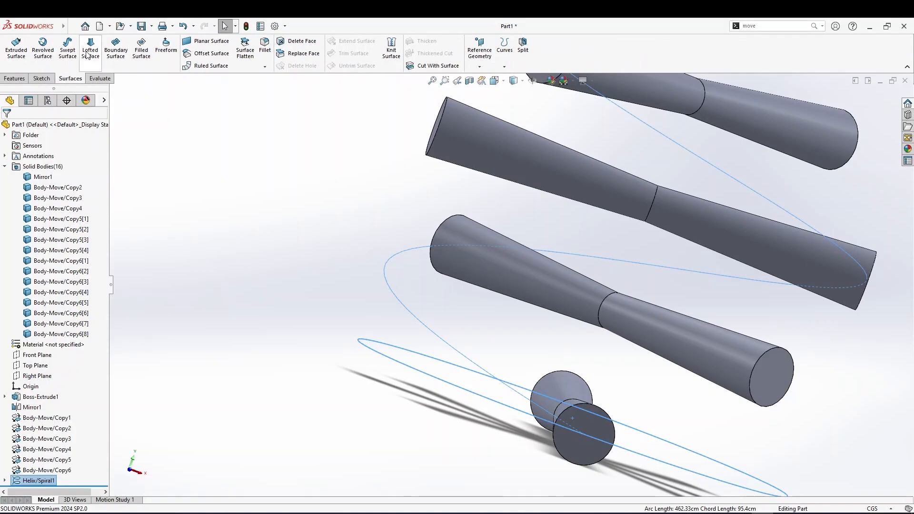
pyautogui.scroll(2, 527, 377)
pyautogui.scroll(-5, 527, 329)
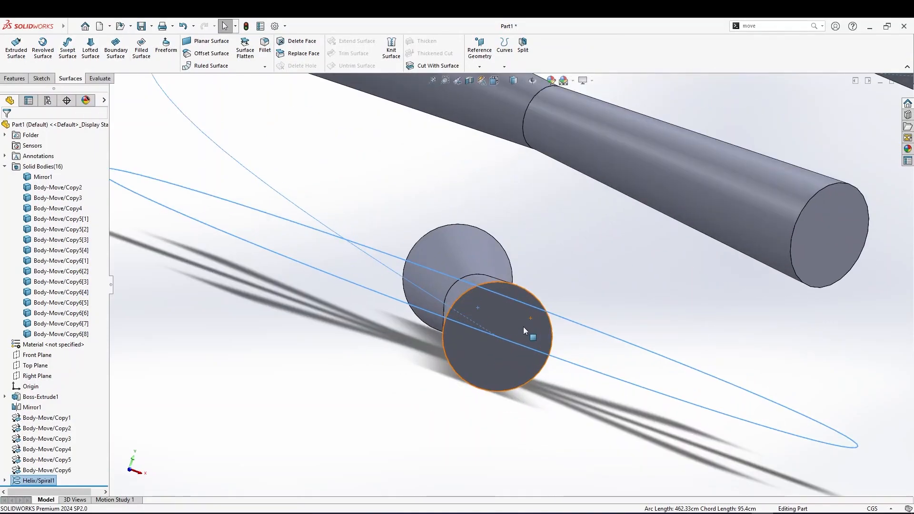
pyautogui.click(20, 80)
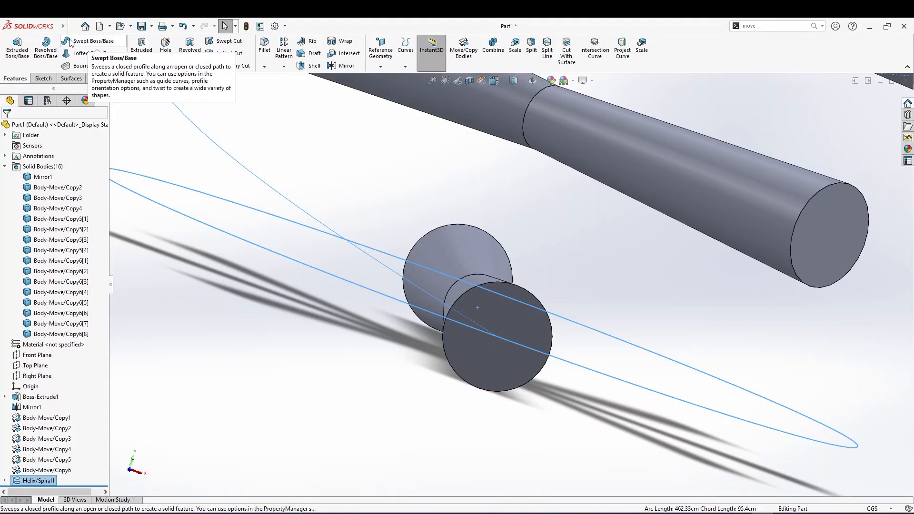
pyautogui.click(71, 78)
# Open a new sketch on the circular end face of the bottom body where the helix starts
pyautogui.scroll(-2, 523, 426)
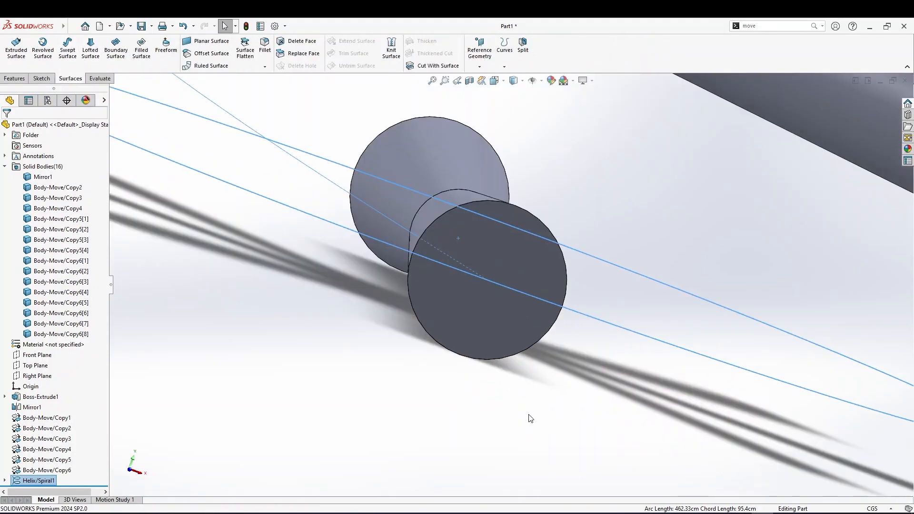
pyautogui.scroll(-1, 482, 293)
pyautogui.rightClick(503, 282)
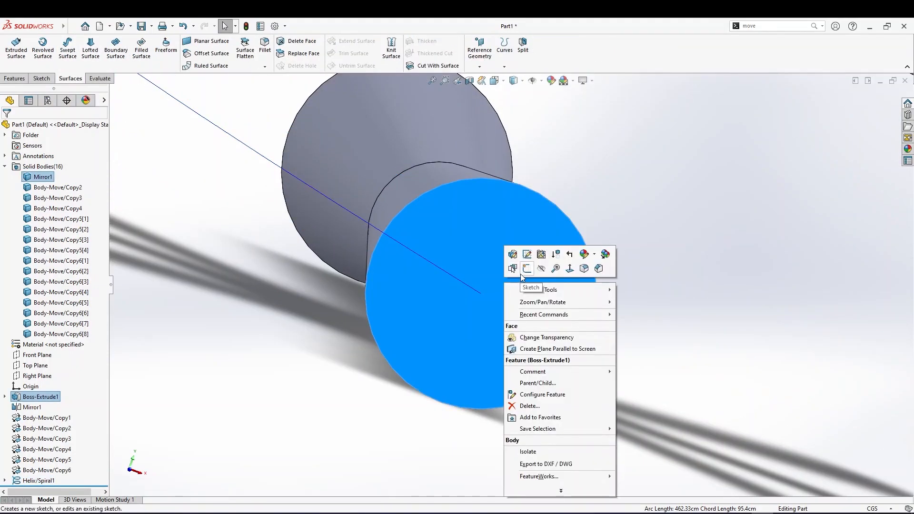
pyautogui.click(526, 269)
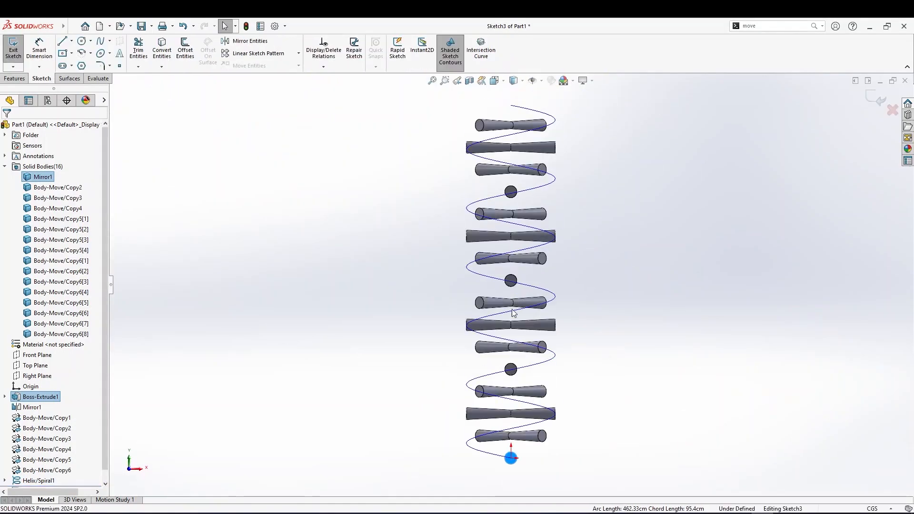
# Sketch a midpoint line centred on the face's centre point, angled steeply upward
pyautogui.scroll(-3, 522, 252)
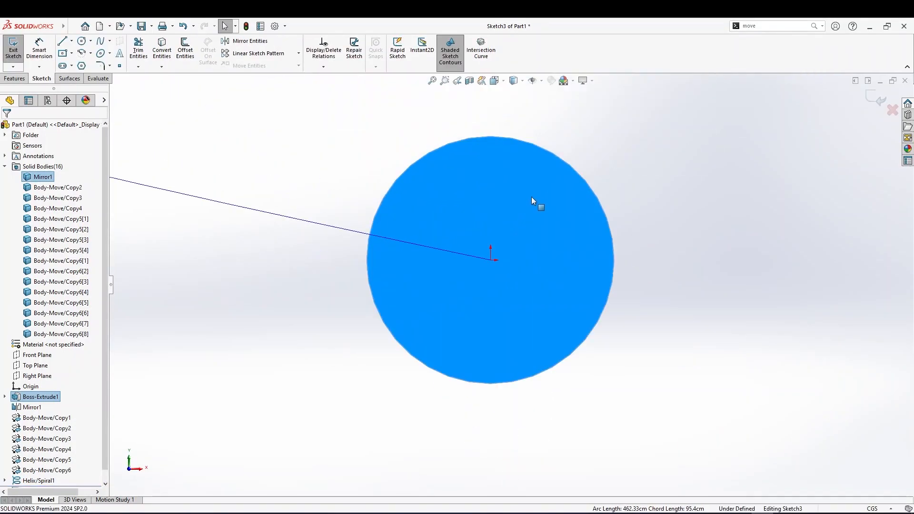
pyautogui.click(72, 41)
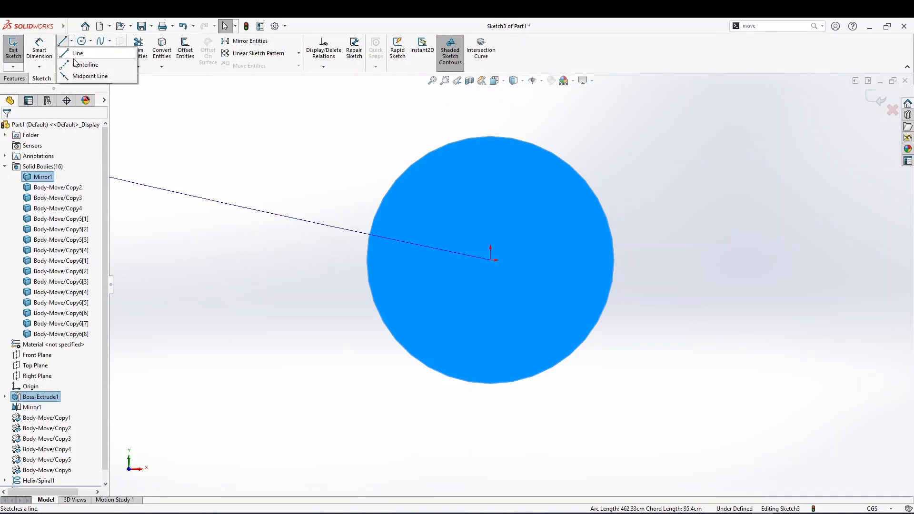
pyautogui.click(73, 76)
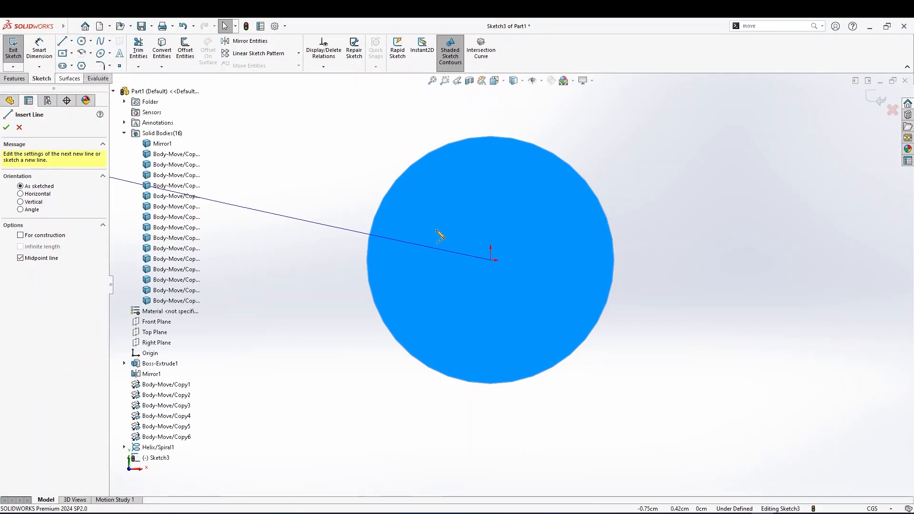
pyautogui.click(490, 260)
pyautogui.click(509, 189)
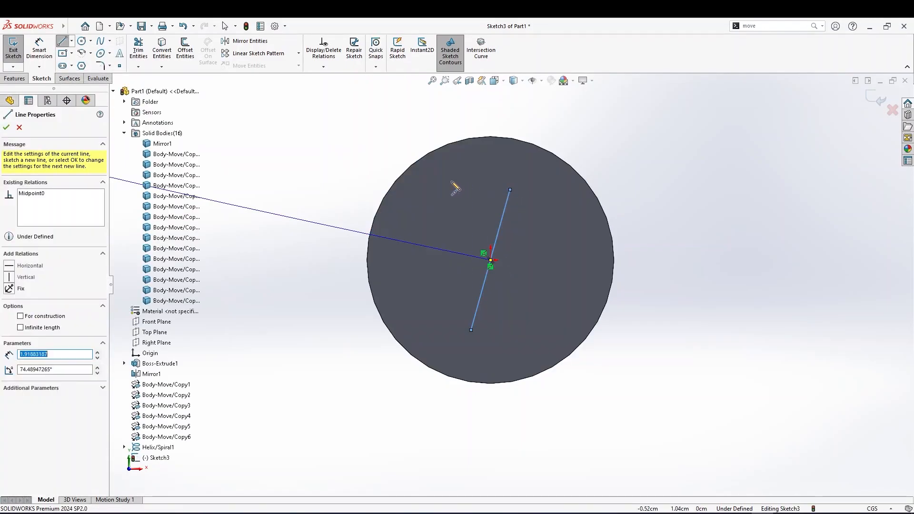
# Try to dimension the line's vertical extent
pyautogui.moveTo(554, 279); pyautogui.dragTo(551, 252, button='right')
pyautogui.click(495, 242)
pyautogui.click(530, 247)
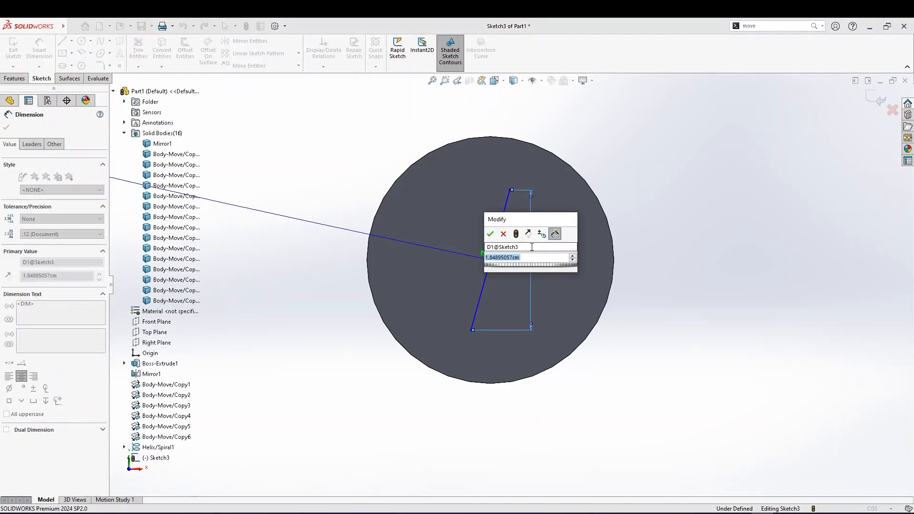
pyautogui.click(504, 235)
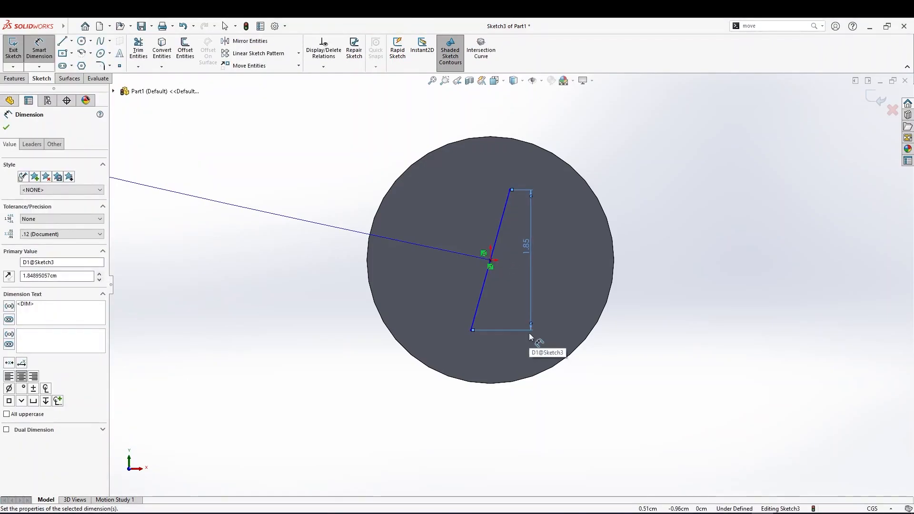
pyautogui.press('Escape')
pyautogui.hotkey('ctrl', 'z')
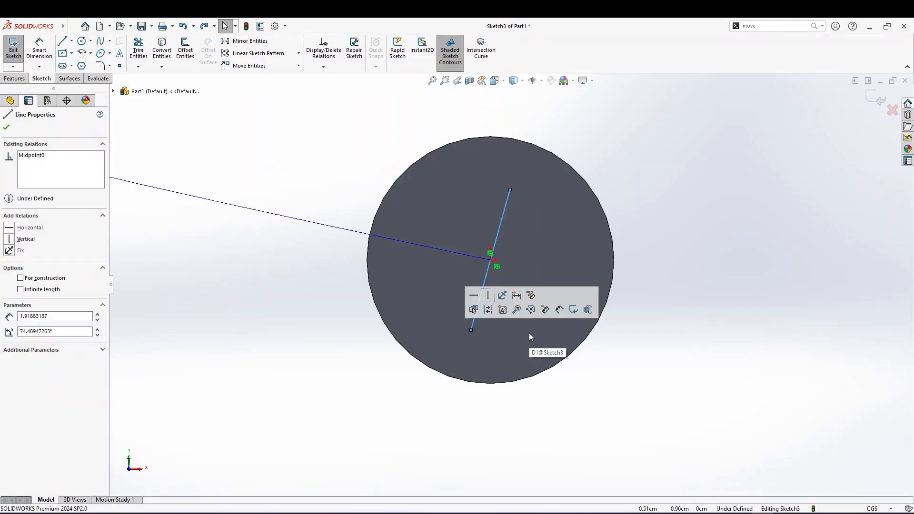
# Dimension the midpoint line's length to 2 cm
pyautogui.moveTo(510, 254); pyautogui.dragTo(514, 216, button='right')
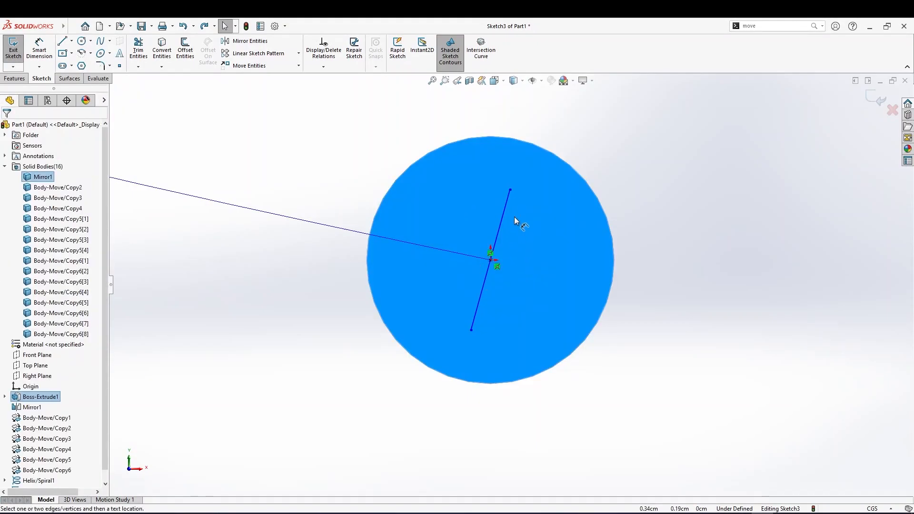
pyautogui.click(500, 249)
pyautogui.click(501, 255)
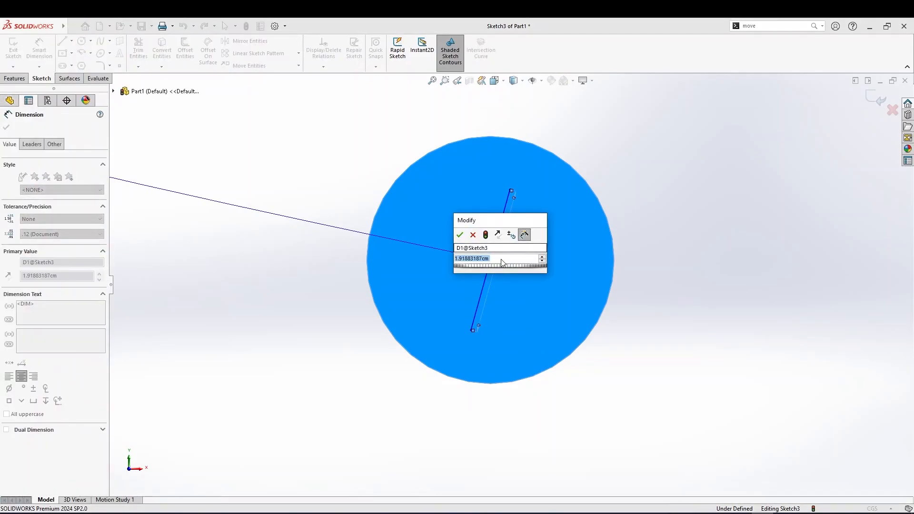
pyautogui.write('2')
pyautogui.press('Return')
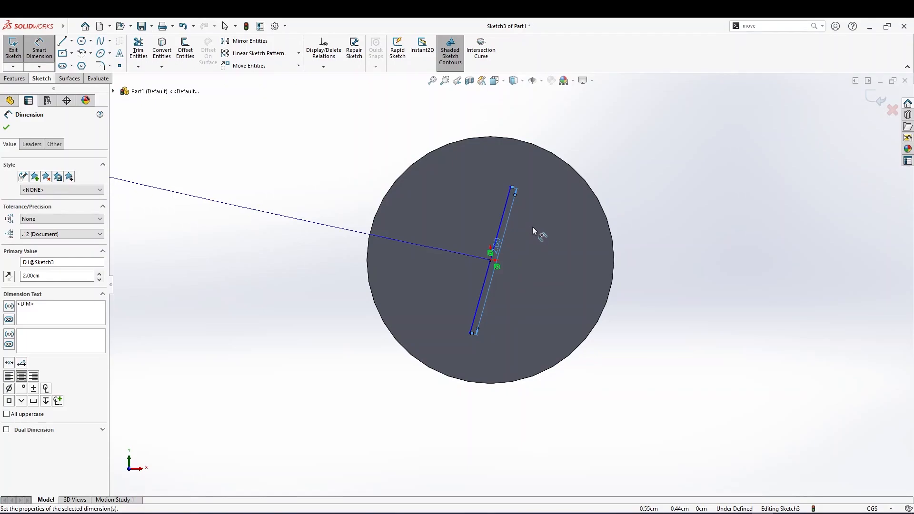
pyautogui.click(6, 128)
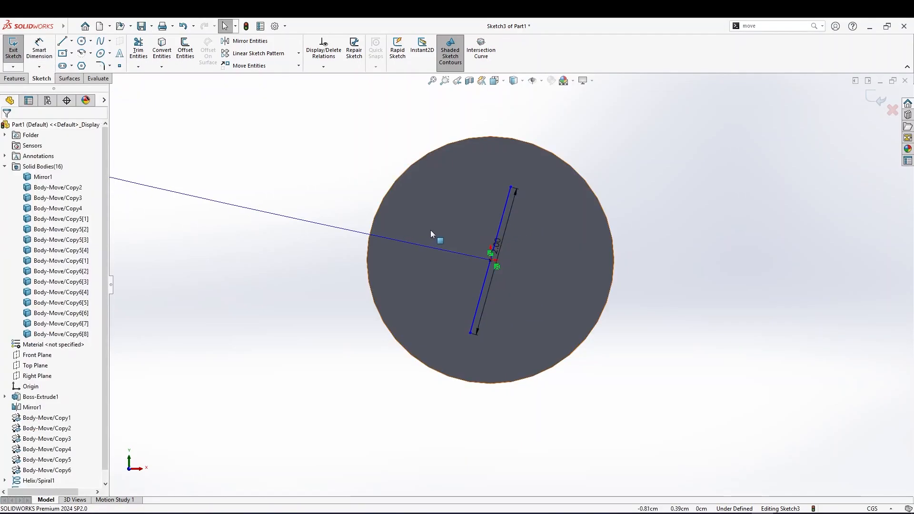
# Make the midpoint line perpendicular to the helix
pyautogui.click(498, 230)
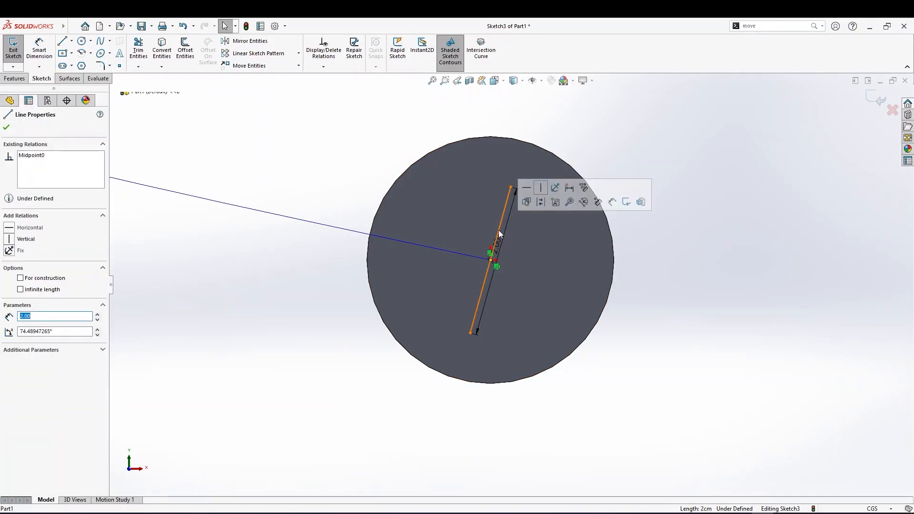
pyautogui.keyDown('ctrl'); pyautogui.click(337, 227); pyautogui.keyUp('ctrl')
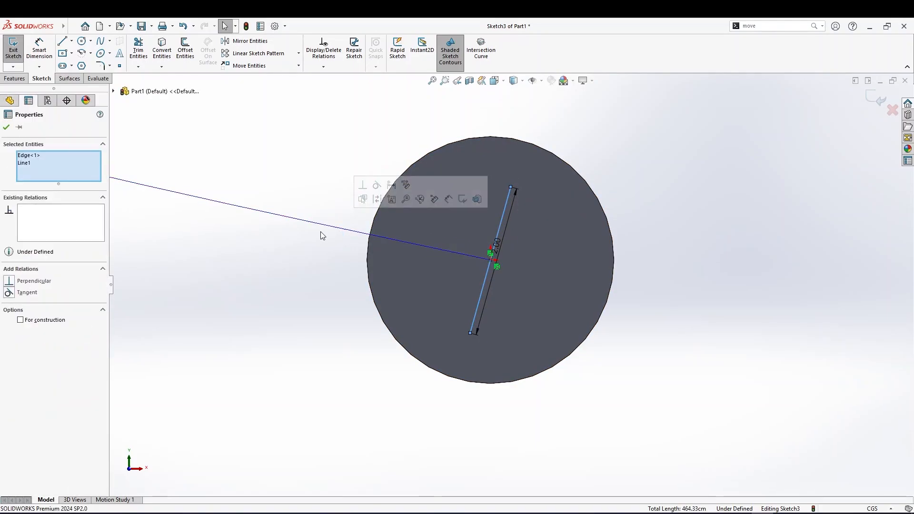
pyautogui.click(10, 282)
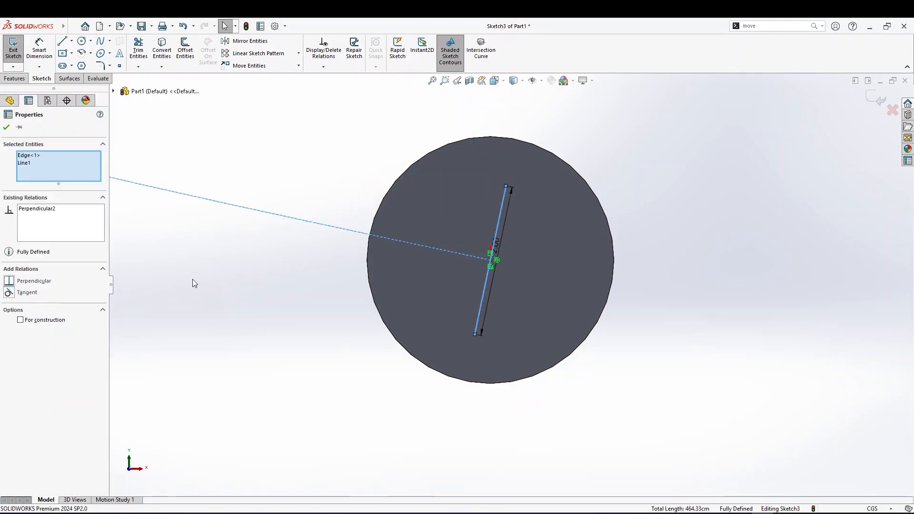
pyautogui.click(6, 126)
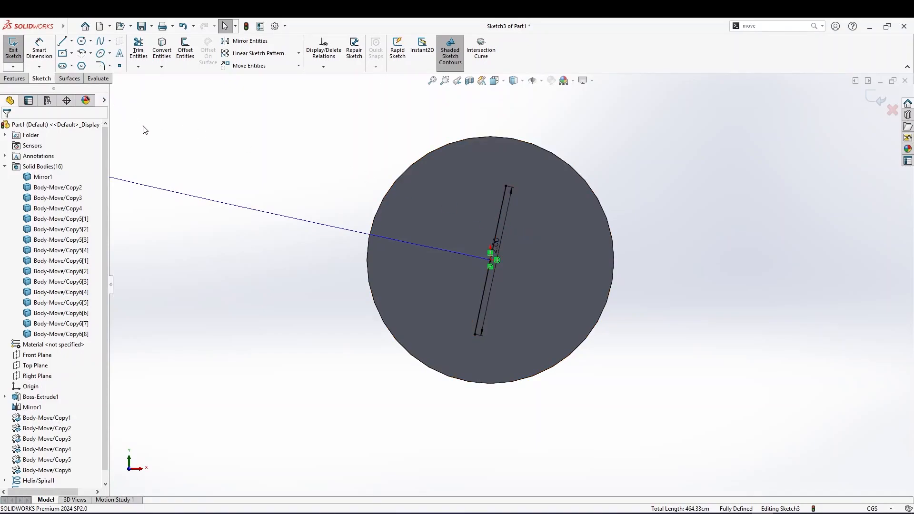
pyautogui.press('c')
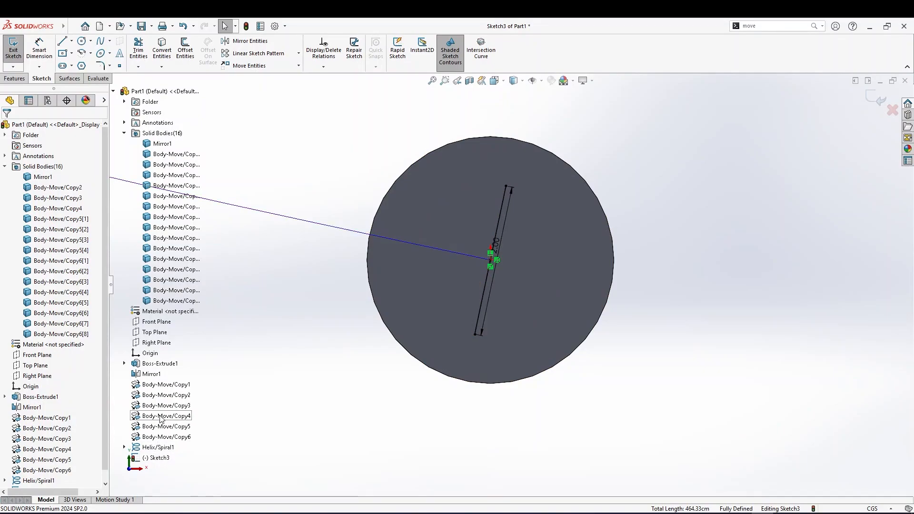
pyautogui.click(156, 448)
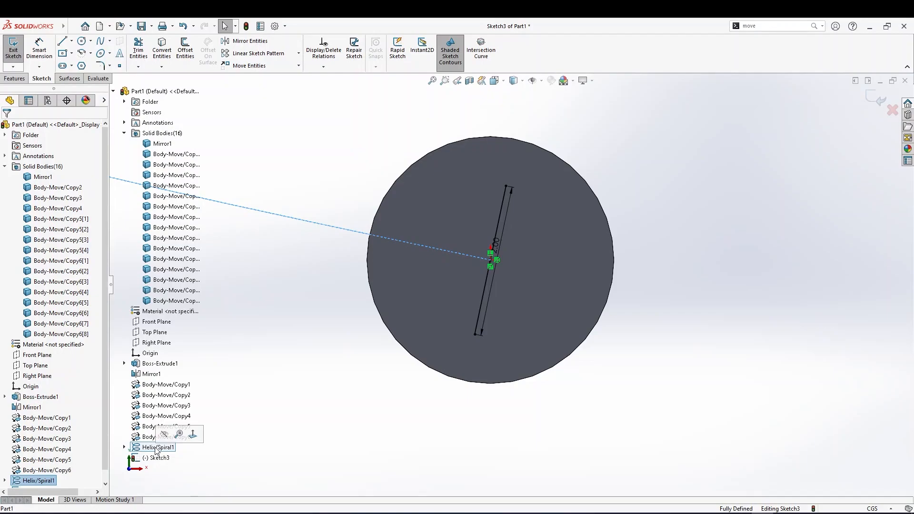
pyautogui.keyDown('ctrl'); pyautogui.click(497, 221); pyautogui.keyUp('ctrl')
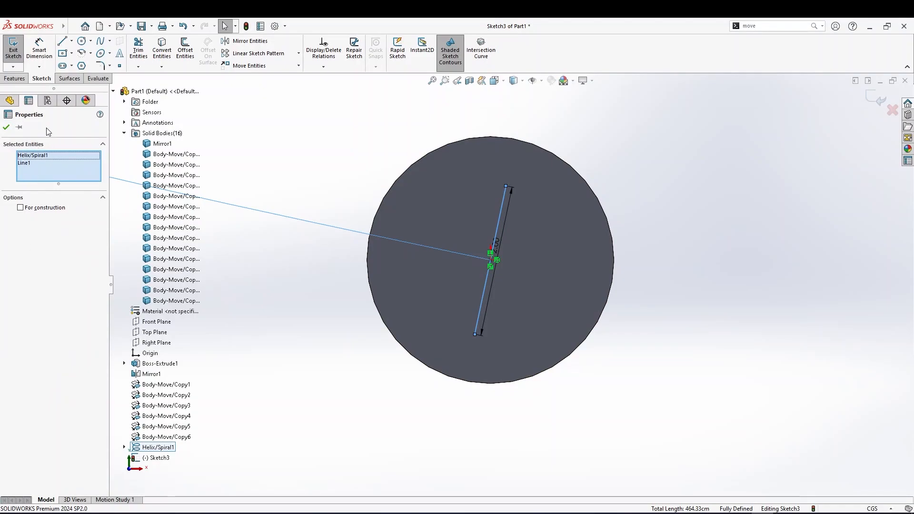
pyautogui.press('Escape')
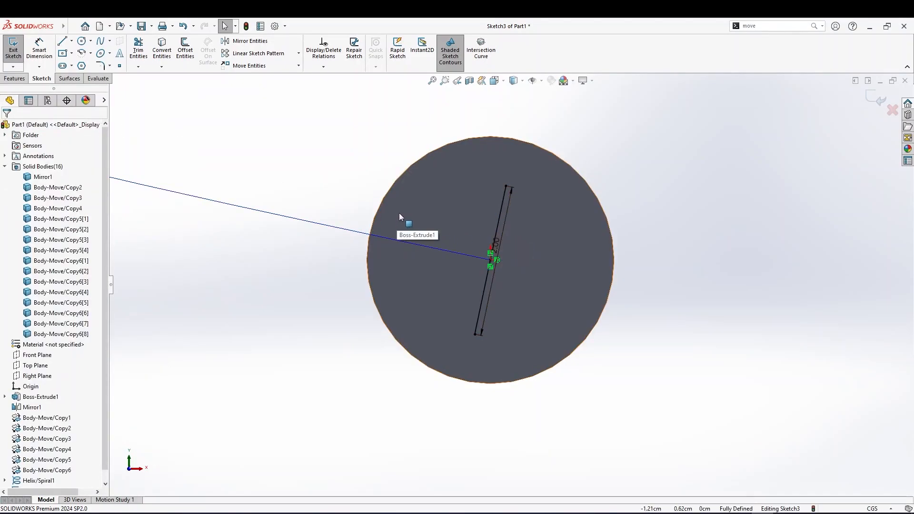
# Create a swept surface using the midpoint line sketch as profile and the helix as path
pyautogui.press('z')
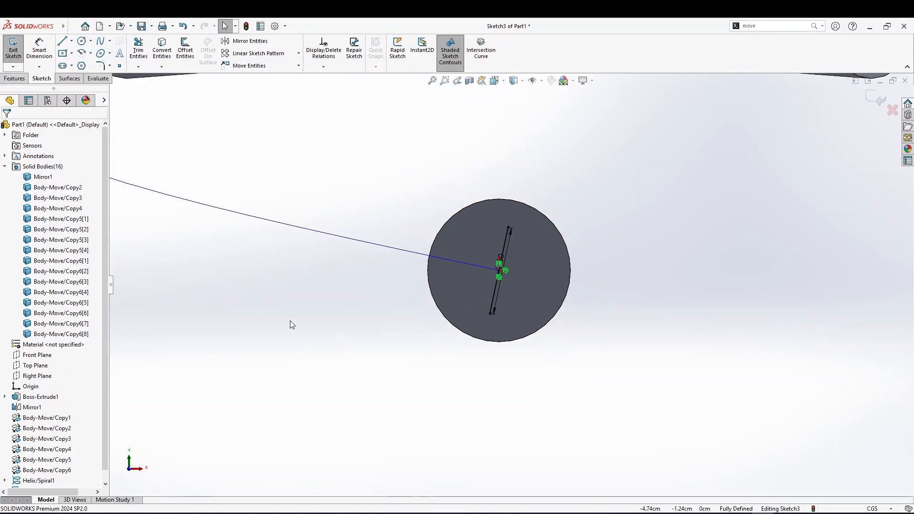
pyautogui.press('z')
pyautogui.press('z')
pyautogui.moveTo(364, 250)
pyautogui.mouseDown(button='middle')
pyautogui.moveTo(420, 272)
pyautogui.moveTo(372, 239)
pyautogui.mouseUp(button='middle')
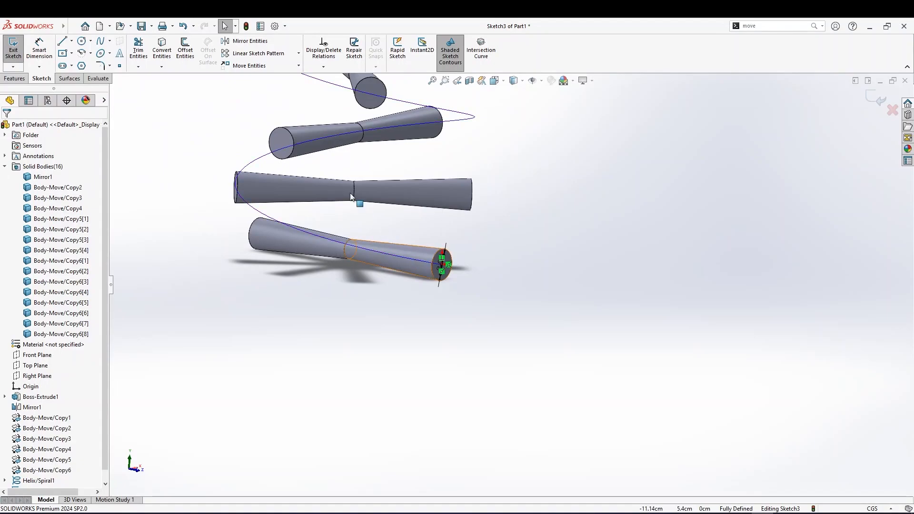
pyautogui.scroll(-4, 391, 242)
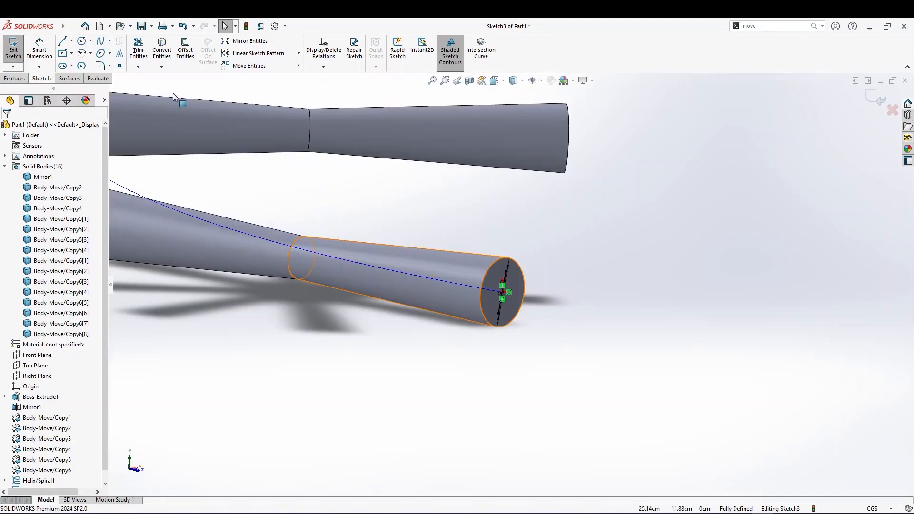
pyautogui.click(65, 78)
pyautogui.click(67, 56)
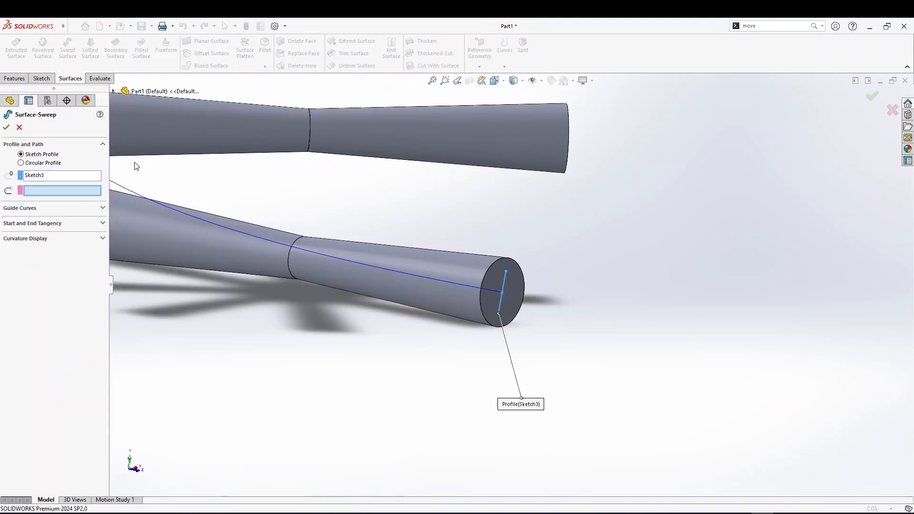
pyautogui.click(57, 176)
pyautogui.rightClick(38, 177)
pyautogui.click(74, 185)
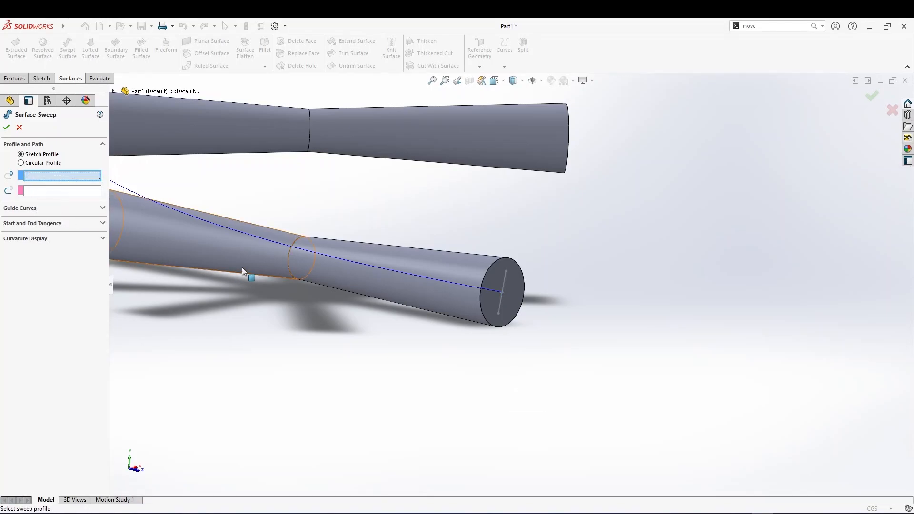
pyautogui.moveTo(238, 267); pyautogui.dragTo(216, 231, button='middle')
pyautogui.scroll(-3, 216, 230)
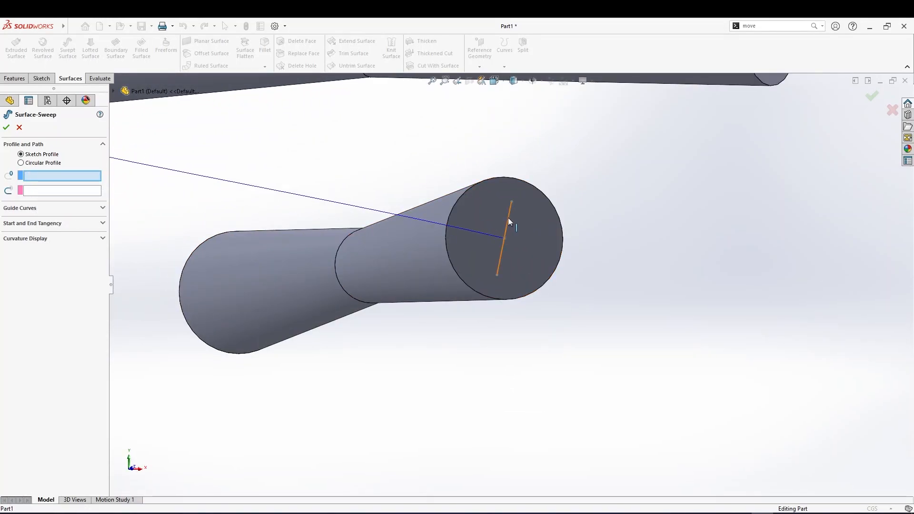
pyautogui.click(508, 220)
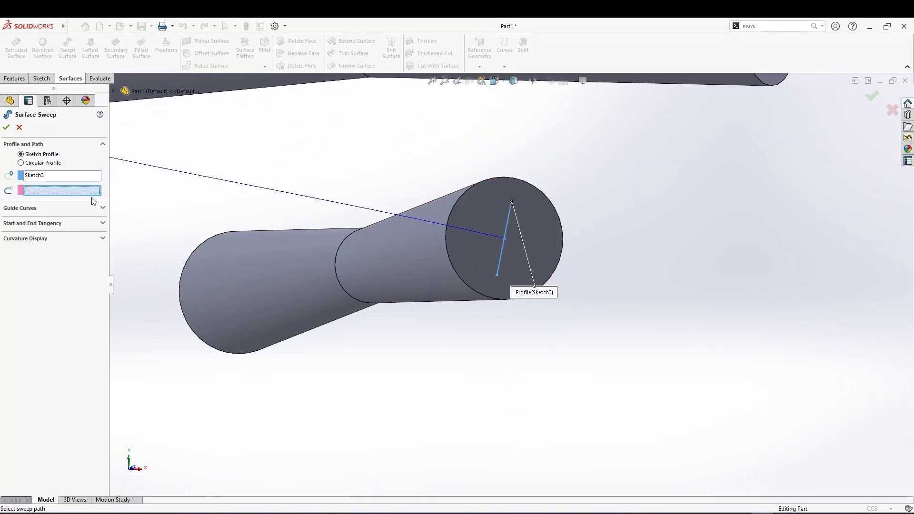
pyautogui.click(238, 184)
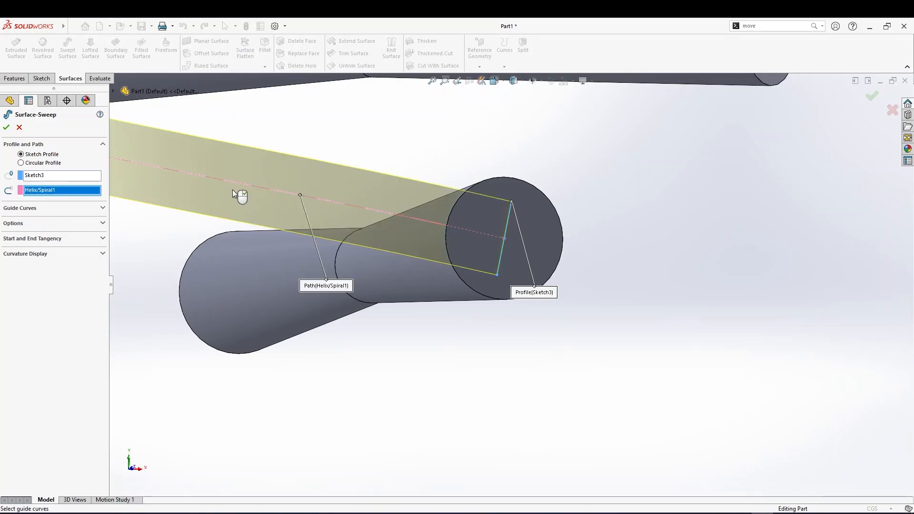
pyautogui.scroll(6, 236, 186)
pyautogui.scroll(4, 219, 204)
pyautogui.moveTo(219, 205); pyautogui.dragTo(478, 241, button='middle')
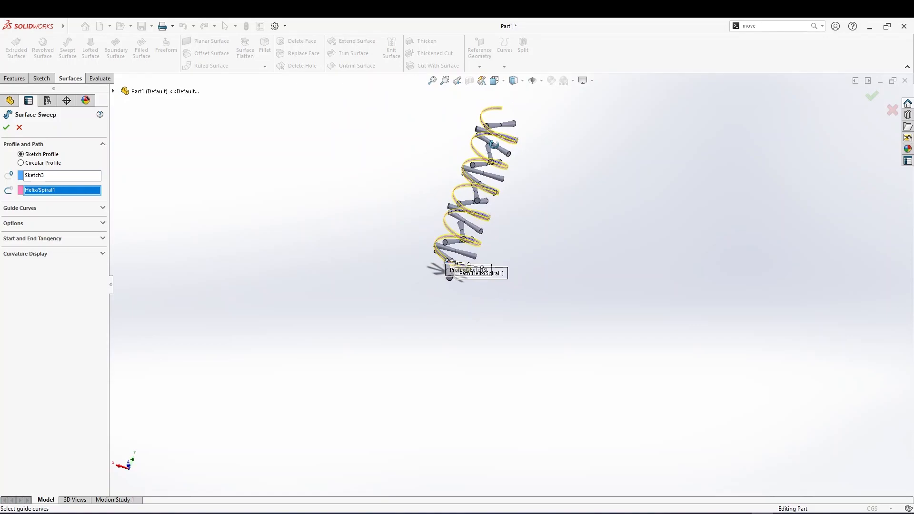
pyautogui.scroll(-8, 478, 241)
pyautogui.scroll(-6, 486, 216)
pyautogui.moveTo(506, 190); pyautogui.dragTo(541, 184, button='middle')
pyautogui.scroll(4, 369, 212)
pyautogui.moveTo(372, 216); pyautogui.dragTo(200, 223, button='middle')
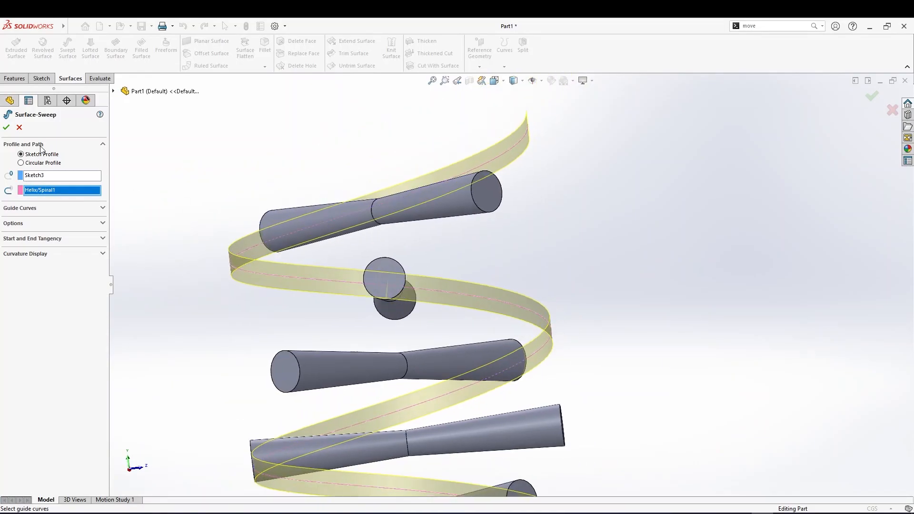
pyautogui.click(7, 127)
# Try to thicken the swept surface by 0.2 cm on both sides with merged result
pyautogui.moveTo(312, 295); pyautogui.dragTo(414, 394, button='middle')
pyautogui.scroll(-3, 414, 394)
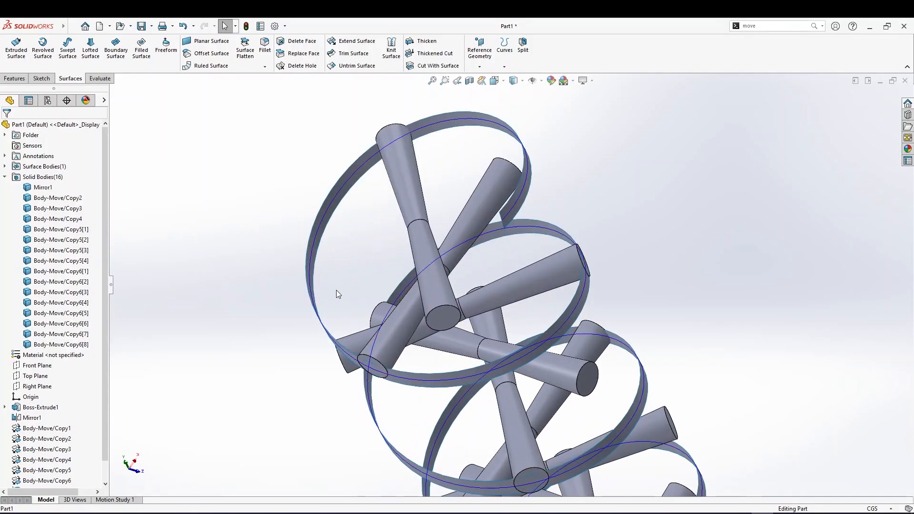
pyautogui.moveTo(438, 262); pyautogui.dragTo(453, 255, button='middle')
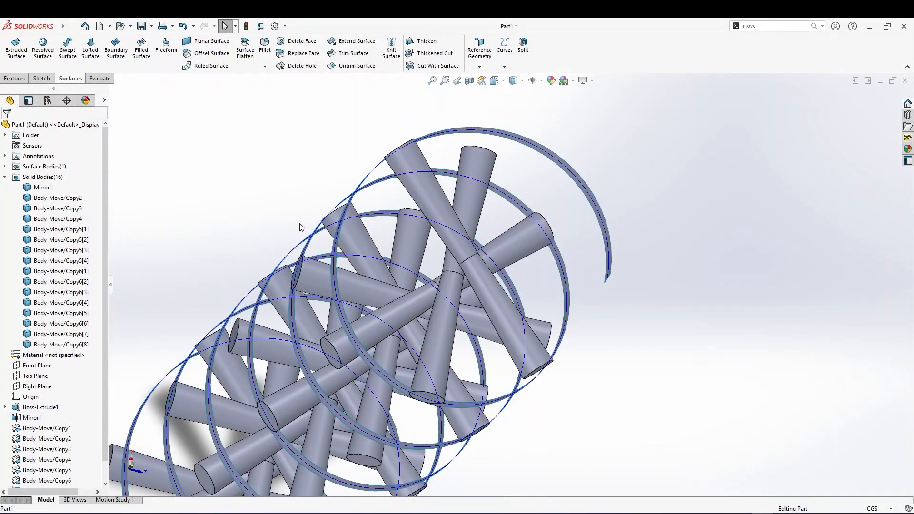
pyautogui.click(425, 42)
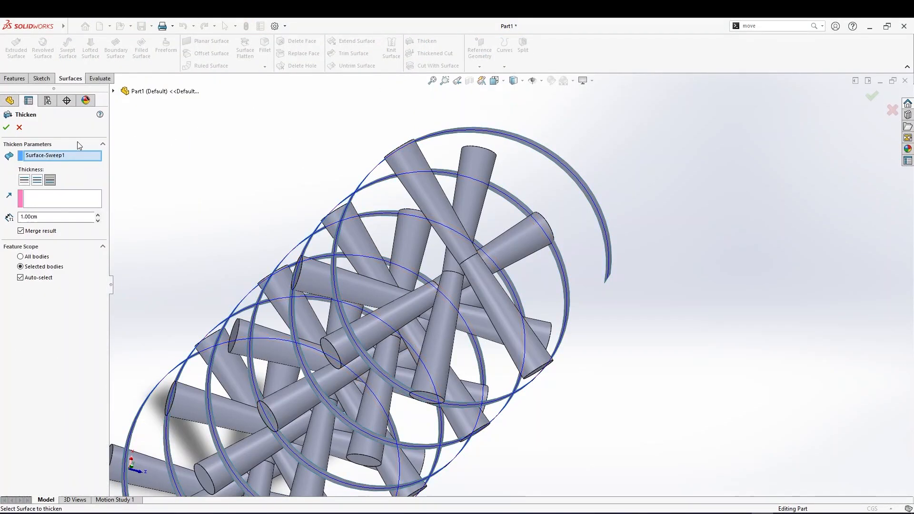
pyautogui.rightClick(56, 155)
pyautogui.click(80, 172)
pyautogui.click(536, 144)
pyautogui.moveTo(345, 173); pyautogui.dragTo(181, 195, button='middle')
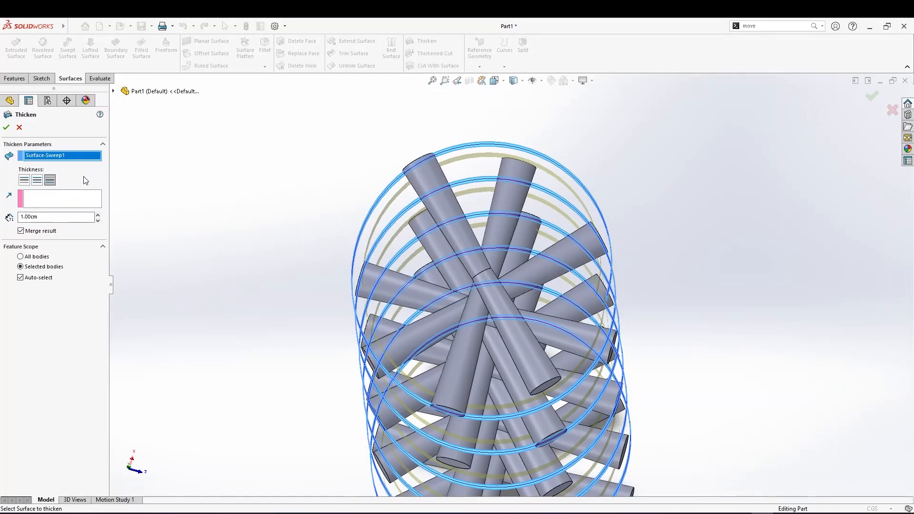
pyautogui.click(38, 181)
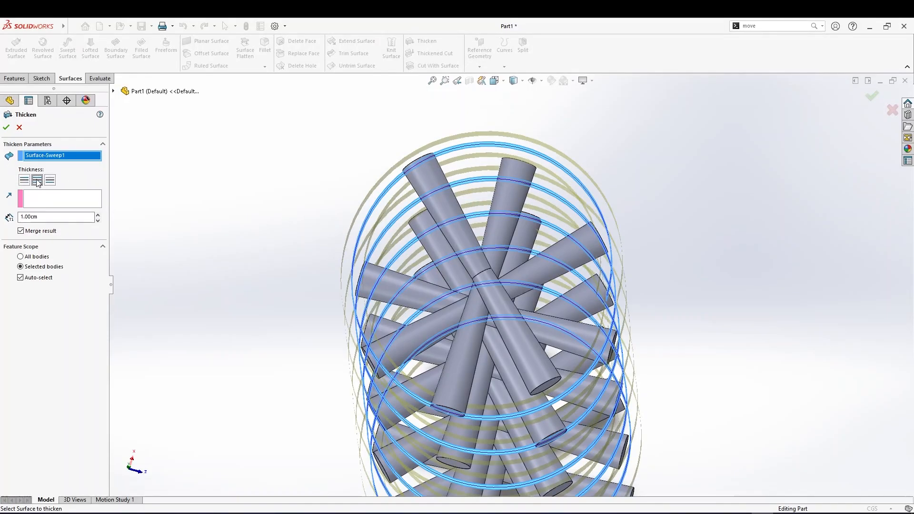
pyautogui.click(23, 181)
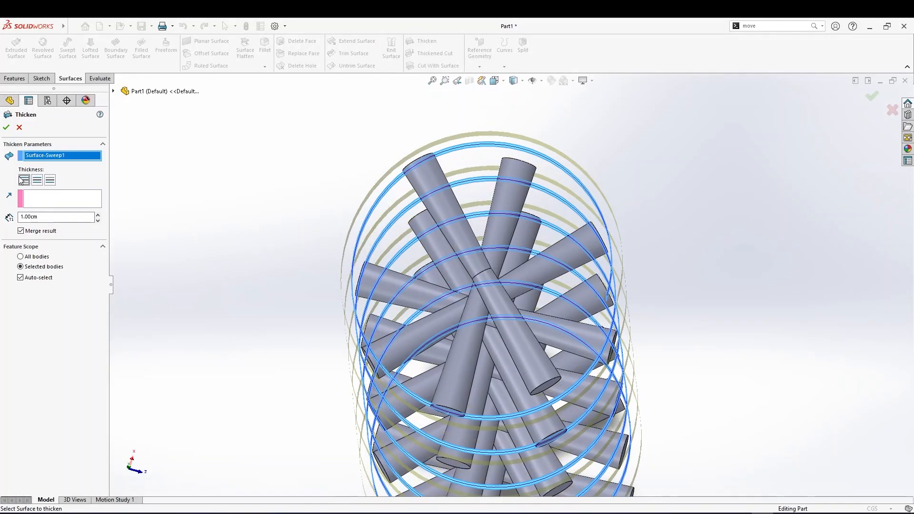
pyautogui.click(50, 180)
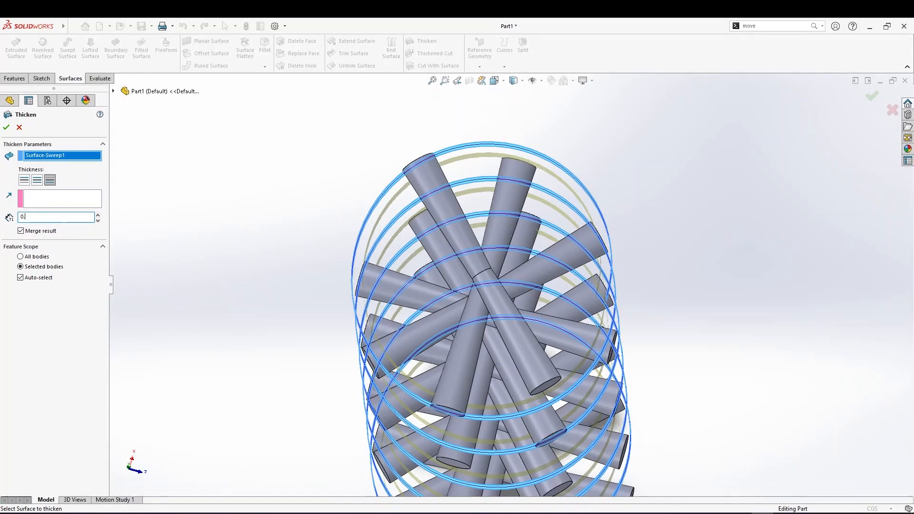
pyautogui.press('Return')
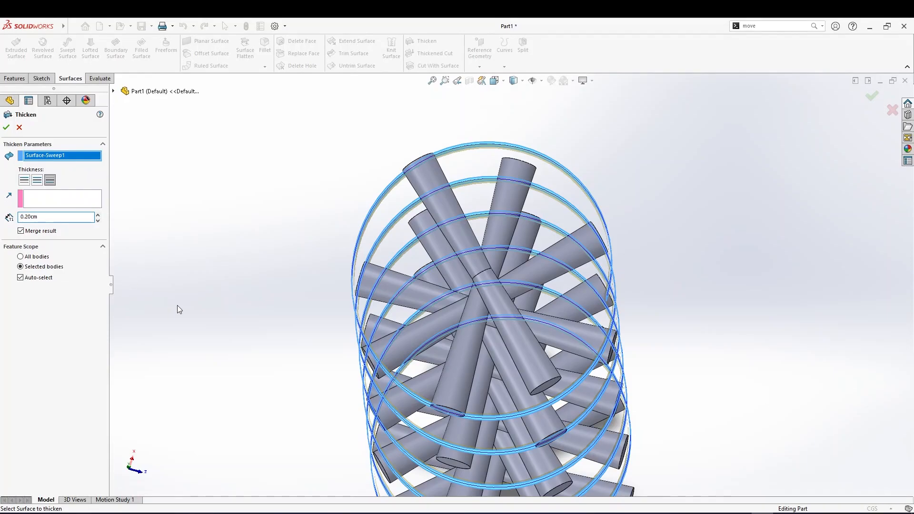
pyautogui.moveTo(204, 331); pyautogui.dragTo(210, 259, button='middle')
pyautogui.press('f')
pyautogui.moveTo(198, 298); pyautogui.dragTo(283, 314, button='middle')
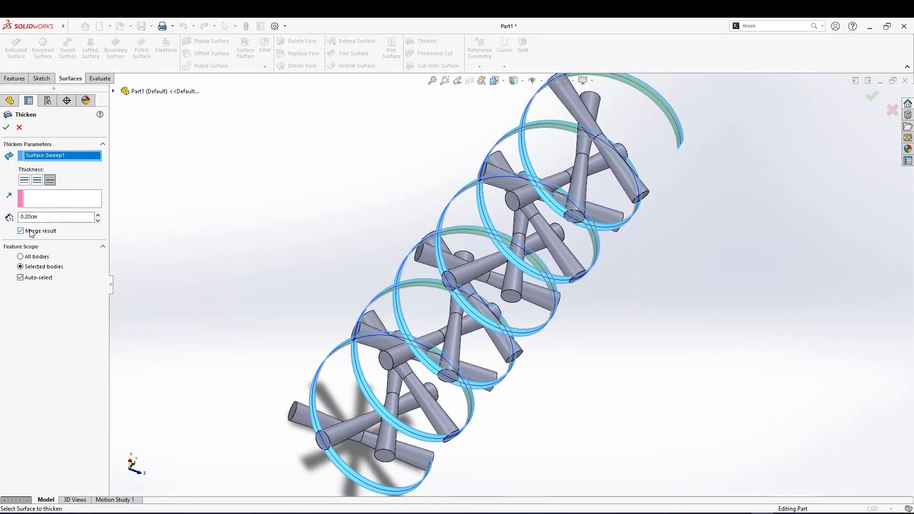
pyautogui.scroll(2, 631, 144)
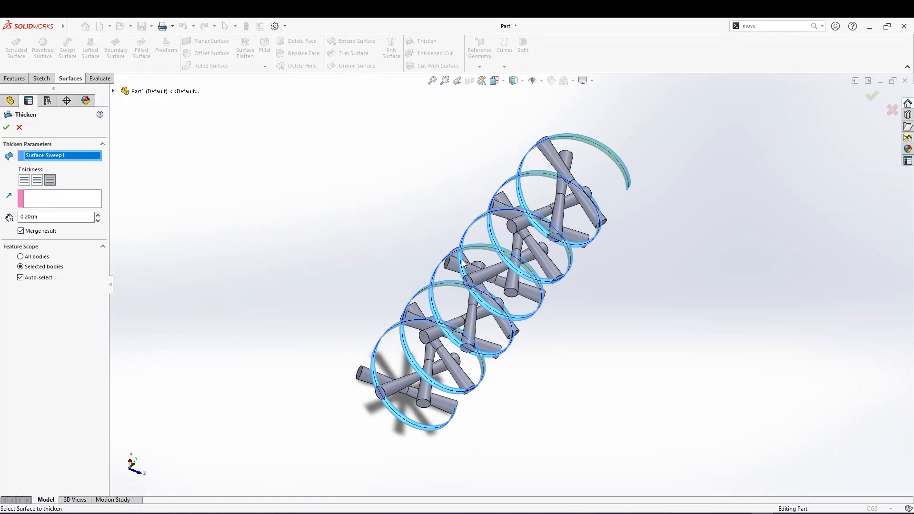
pyautogui.click(19, 128)
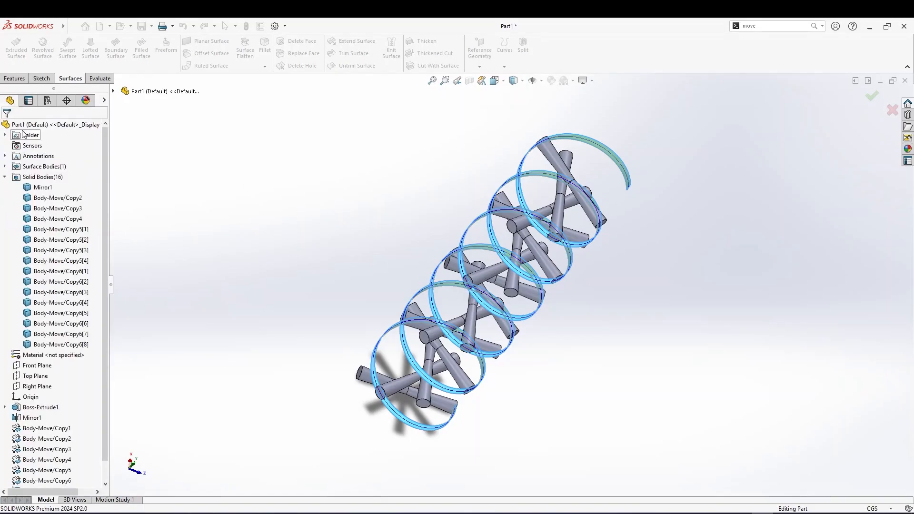
# Expand the surface bodies and compare the swept surface with individual solid bodies in the tree
pyautogui.click(5, 166)
pyautogui.click(50, 176)
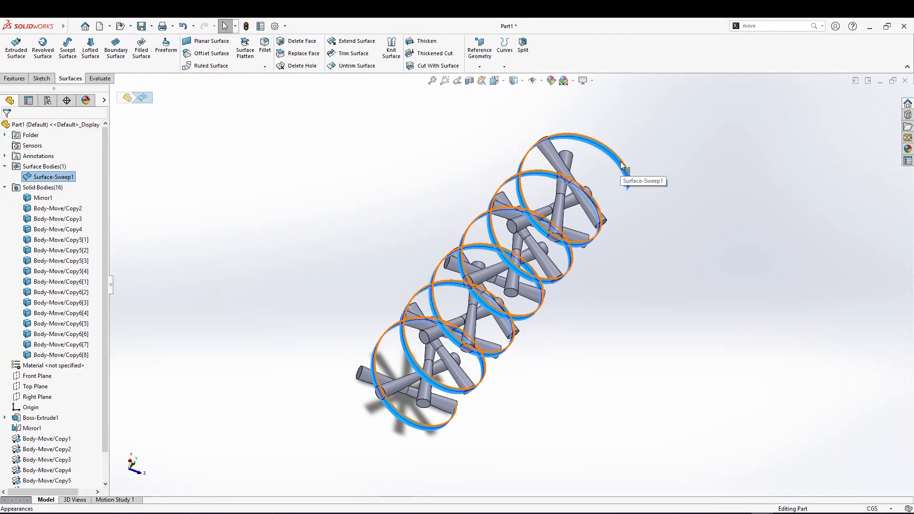
pyautogui.click(56, 220)
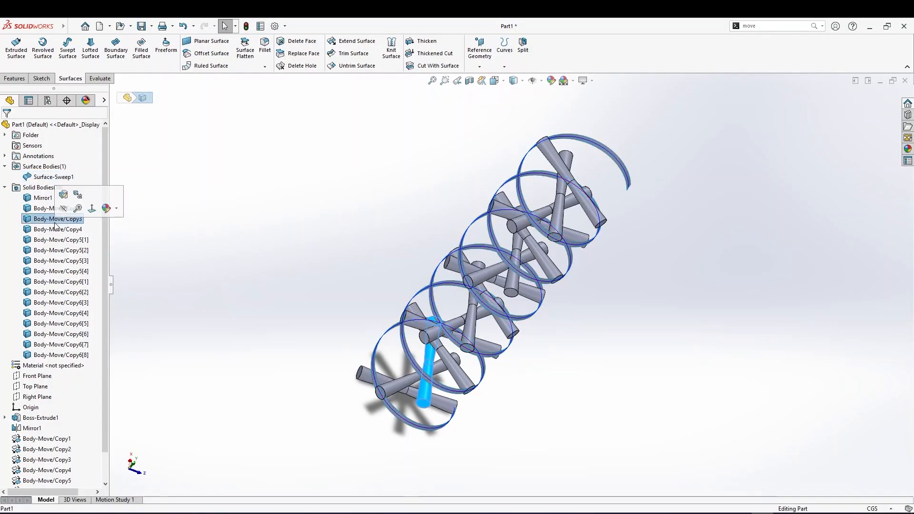
pyautogui.click(45, 177)
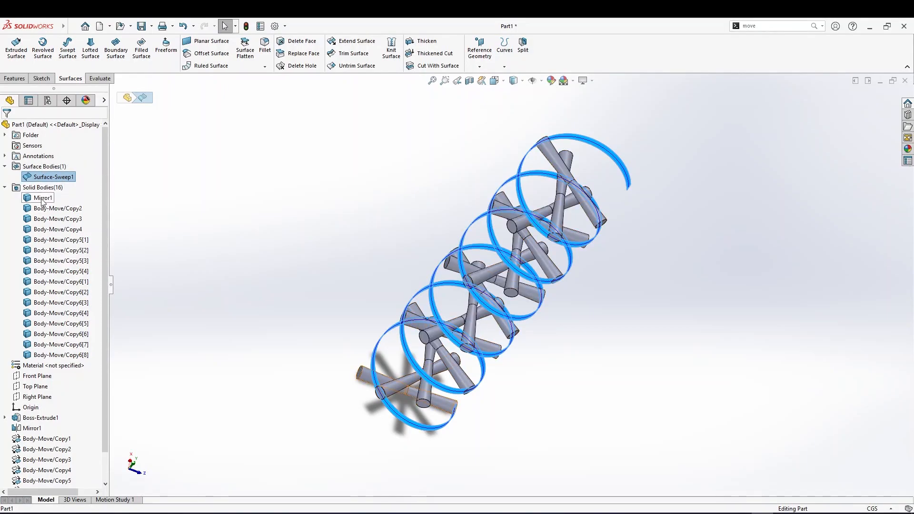
pyautogui.click(31, 220)
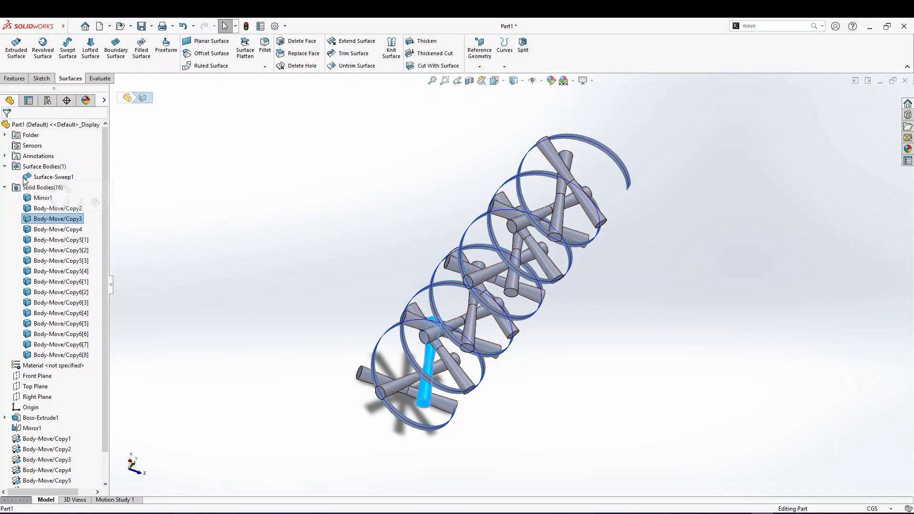
pyautogui.click(47, 177)
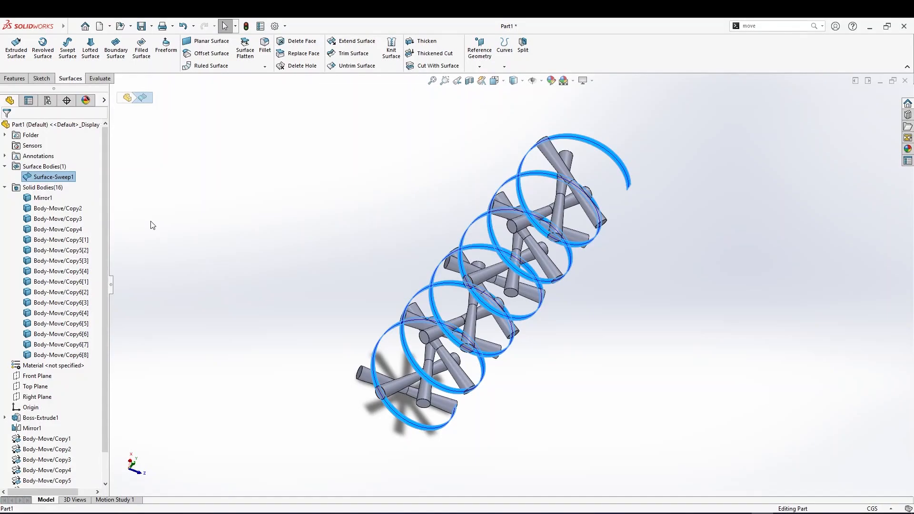
pyautogui.click(45, 271)
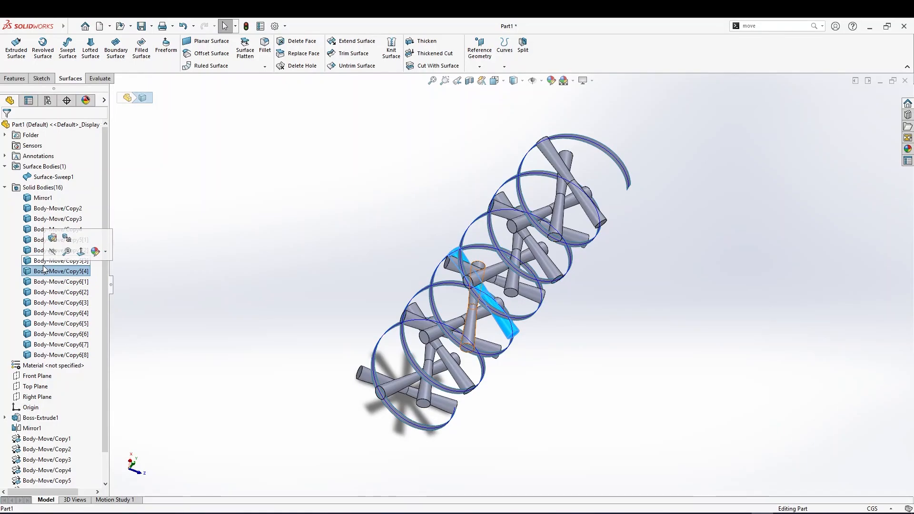
pyautogui.click(48, 177)
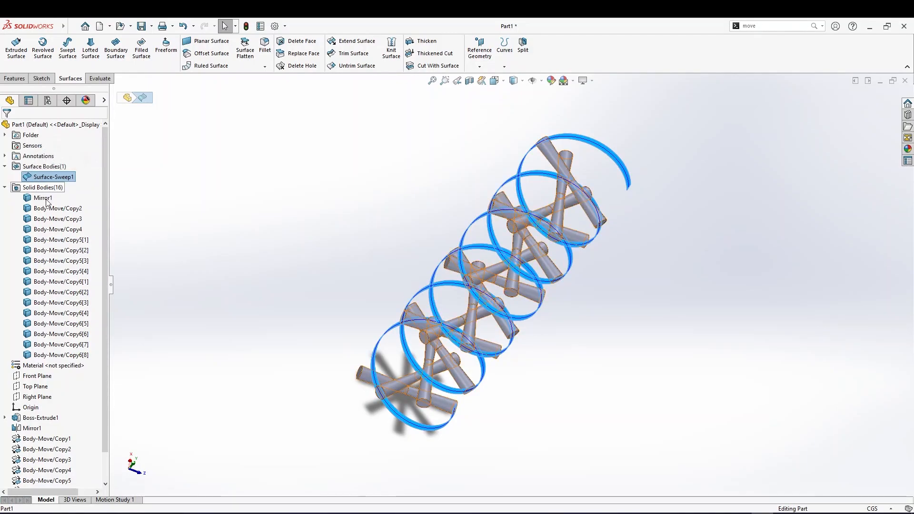
pyautogui.click(49, 240)
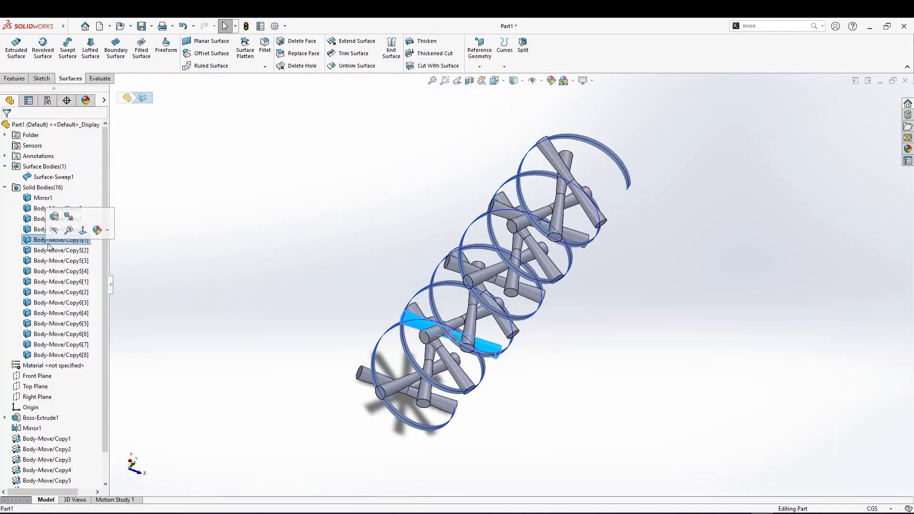
# Thicken the swept surface by 0.20 cm on both sides with Merge result turned off
pyautogui.click(67, 178)
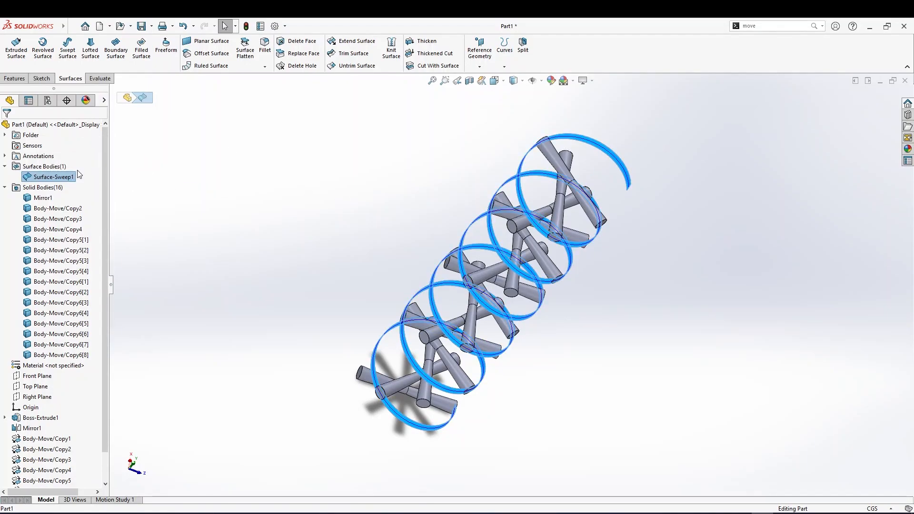
pyautogui.click(422, 39)
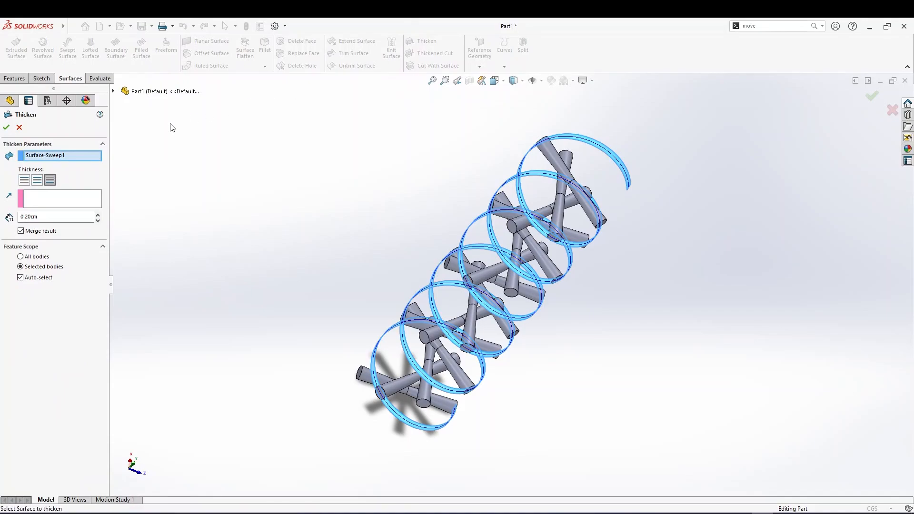
pyautogui.scroll(-3, 482, 180)
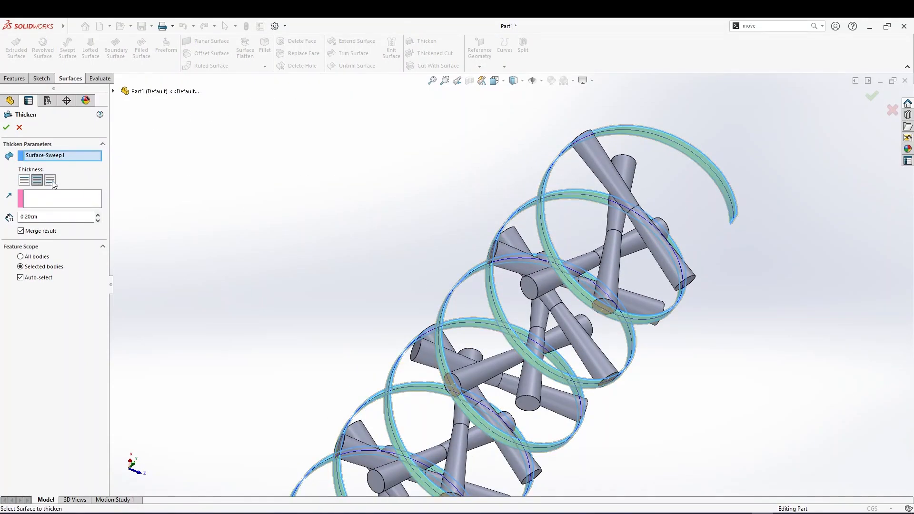
pyautogui.moveTo(725, 153); pyautogui.dragTo(668, 183, button='middle')
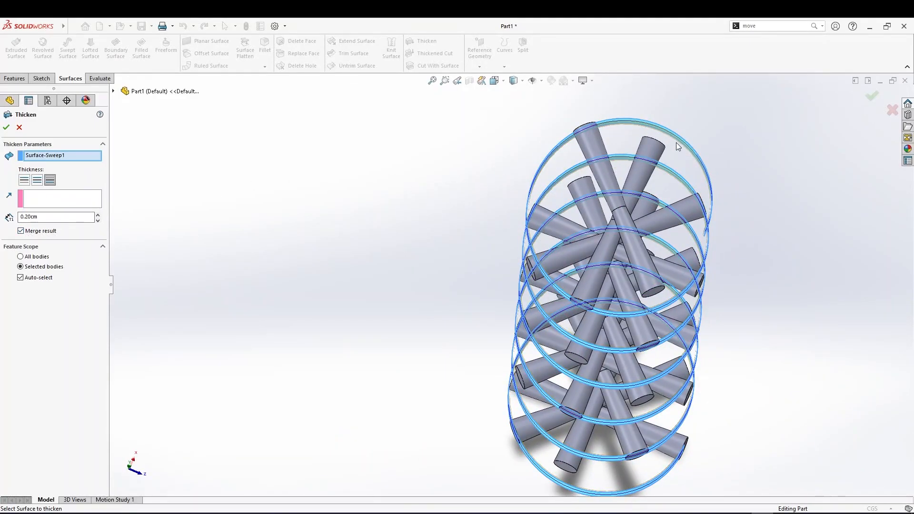
pyautogui.moveTo(611, 269); pyautogui.dragTo(527, 428, button='middle')
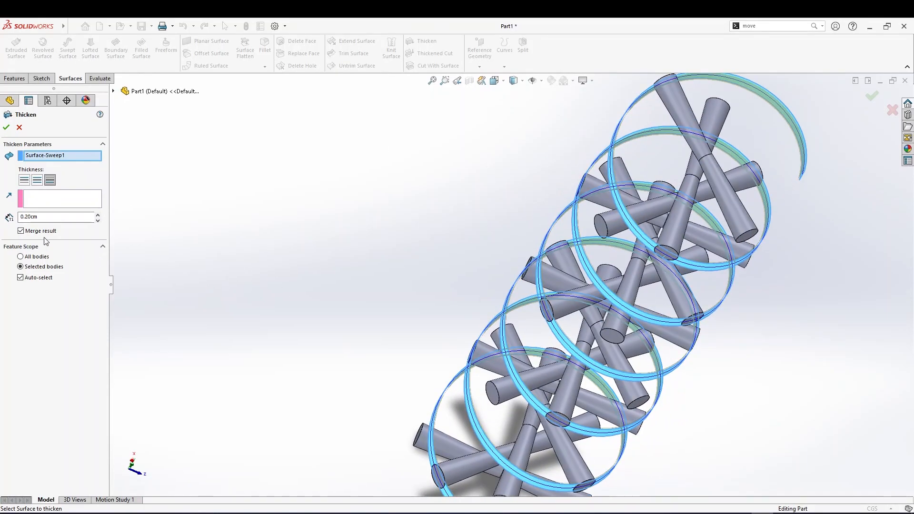
pyautogui.click(25, 232)
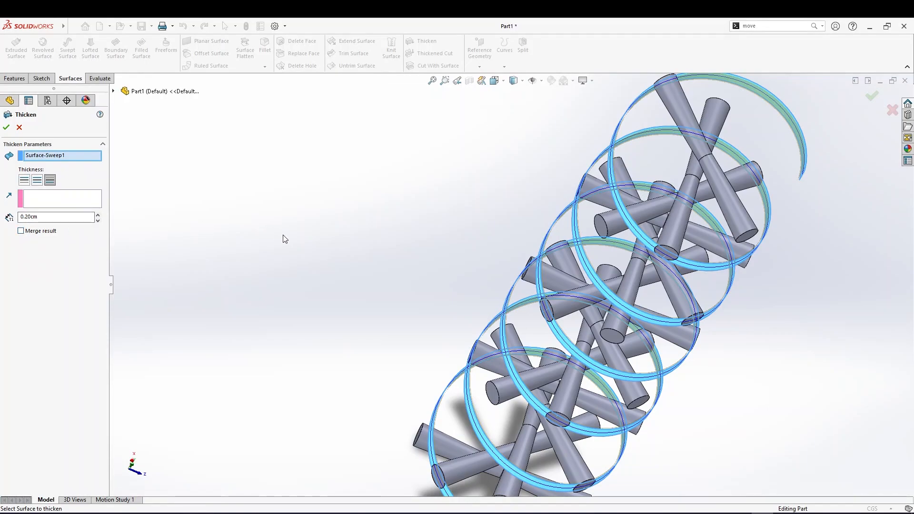
pyautogui.click(7, 127)
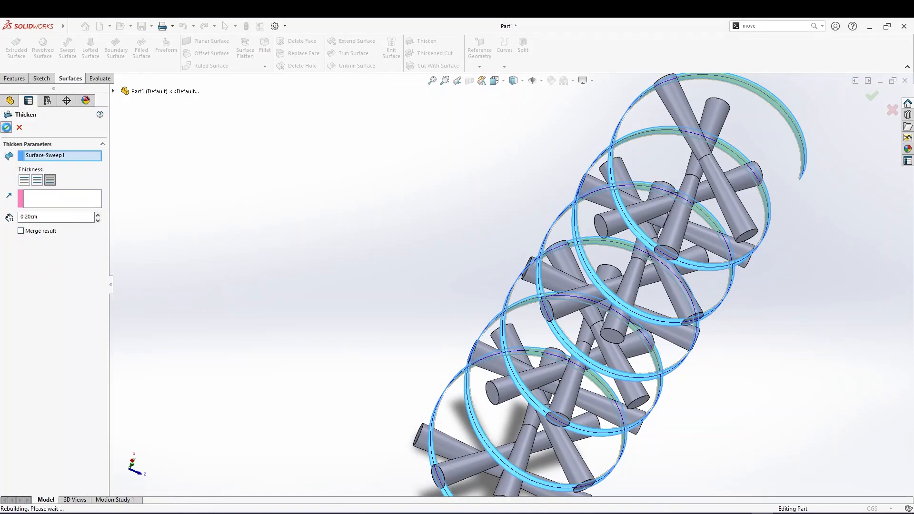
# Rotate the thickened ribbon body 180° about the Y axis with Move/Copy Bodies
pyautogui.click(779, 124)
pyautogui.moveTo(779, 123); pyautogui.dragTo(827, 118, button='middle')
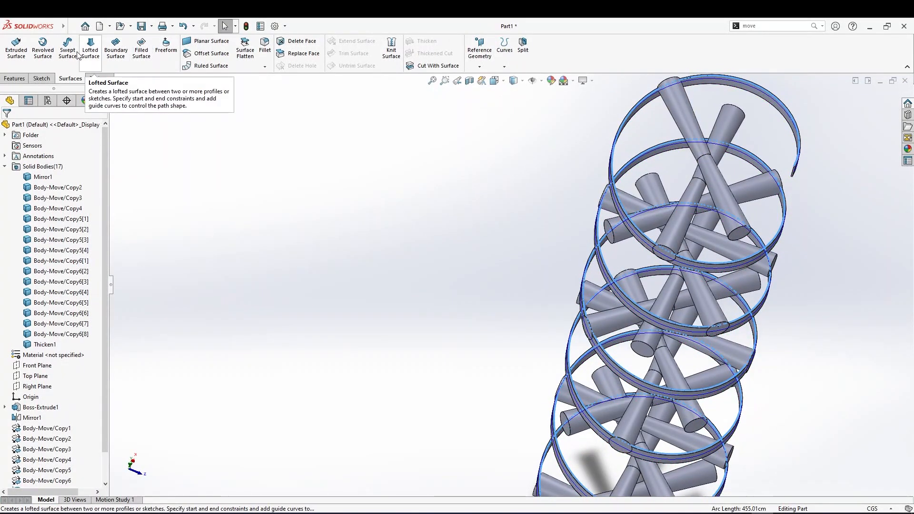
pyautogui.click(15, 78)
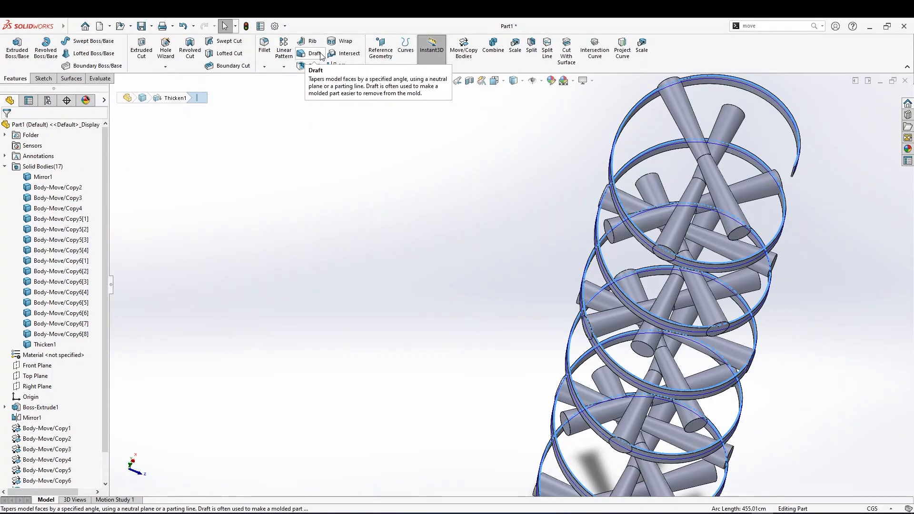
pyautogui.click(463, 47)
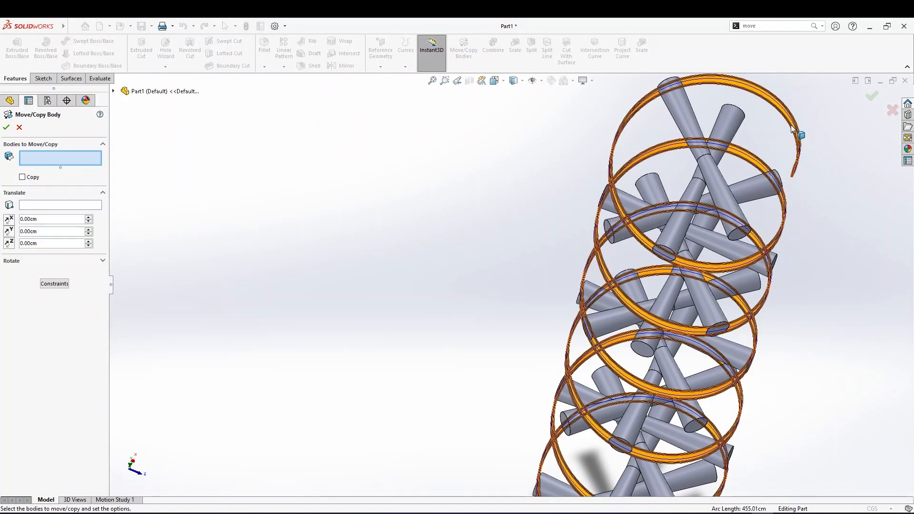
pyautogui.click(793, 141)
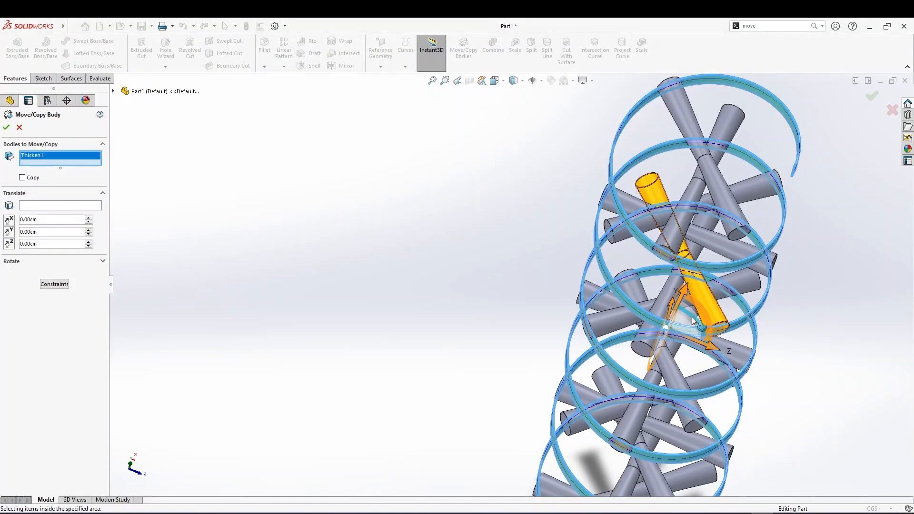
pyautogui.moveTo(721, 317); pyautogui.dragTo(628, 332)
pyautogui.press('z')
pyautogui.moveTo(751, 420); pyautogui.dragTo(640, 399, button='middle')
pyautogui.scroll(-6, 631, 395)
pyautogui.moveTo(777, 376); pyautogui.dragTo(662, 464, button='middle')
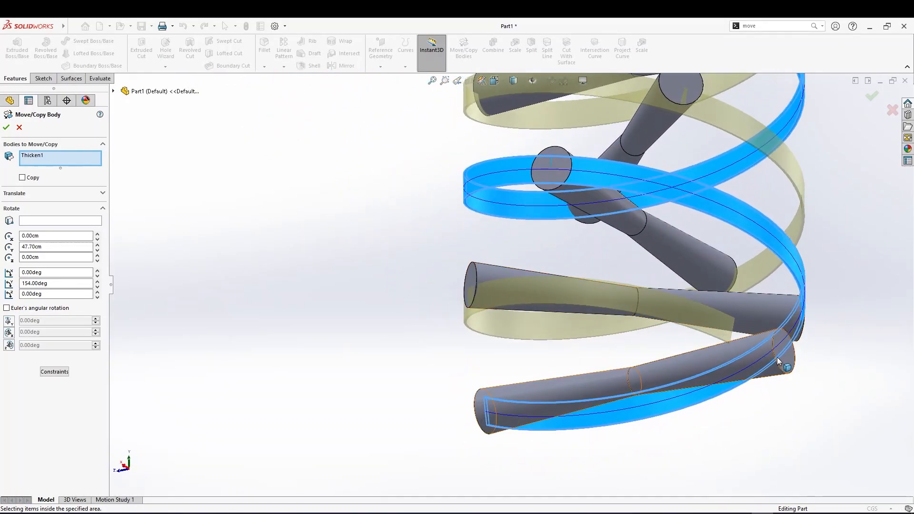
pyautogui.scroll(2, 770, 359)
pyautogui.moveTo(622, 278); pyautogui.dragTo(631, 281, button='middle')
pyautogui.scroll(2, 558, 215)
pyautogui.moveTo(558, 215); pyautogui.dragTo(608, 268, button='middle')
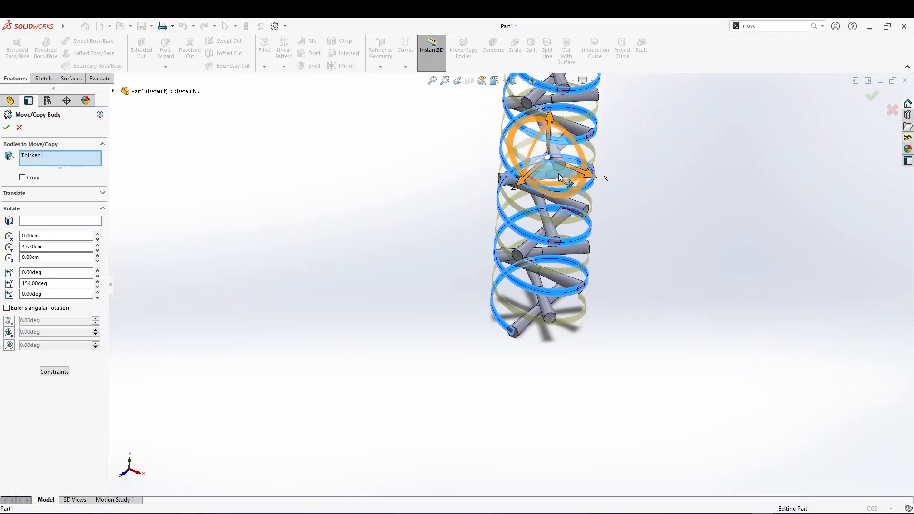
pyautogui.moveTo(555, 181); pyautogui.dragTo(562, 184)
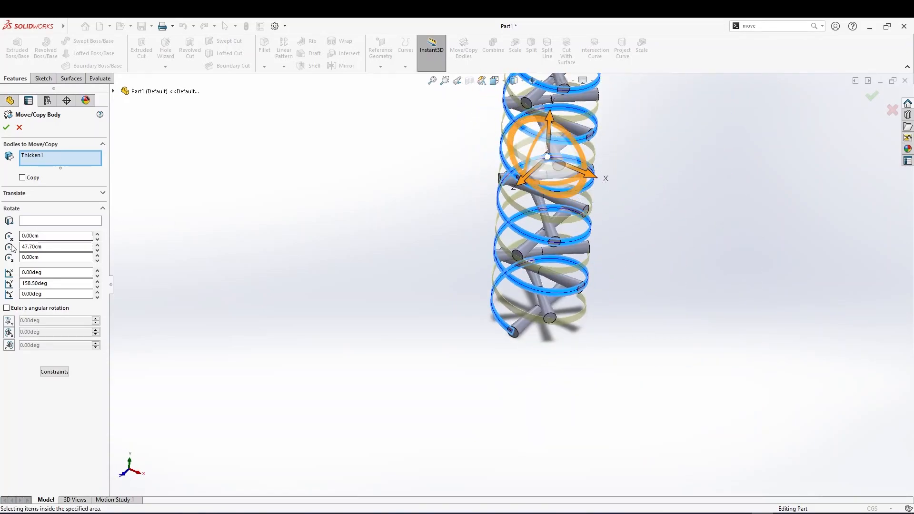
pyautogui.click(54, 283)
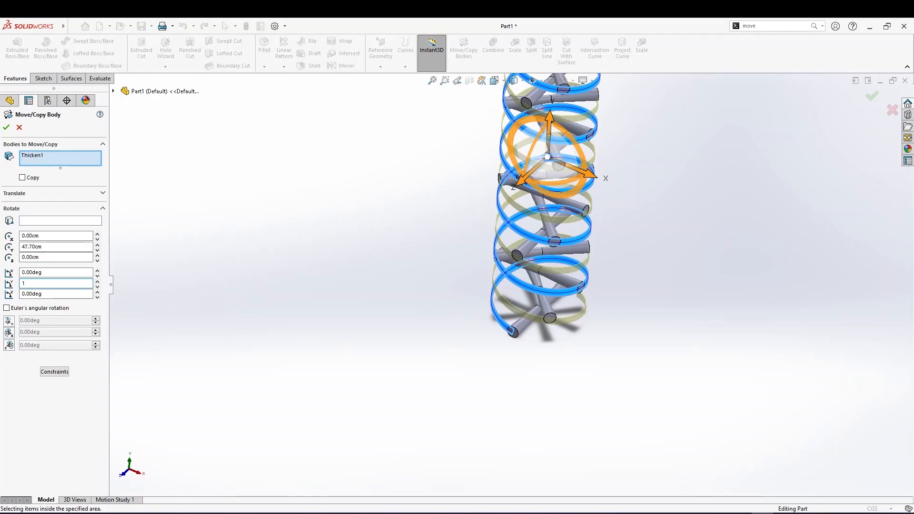
pyautogui.press('Return')
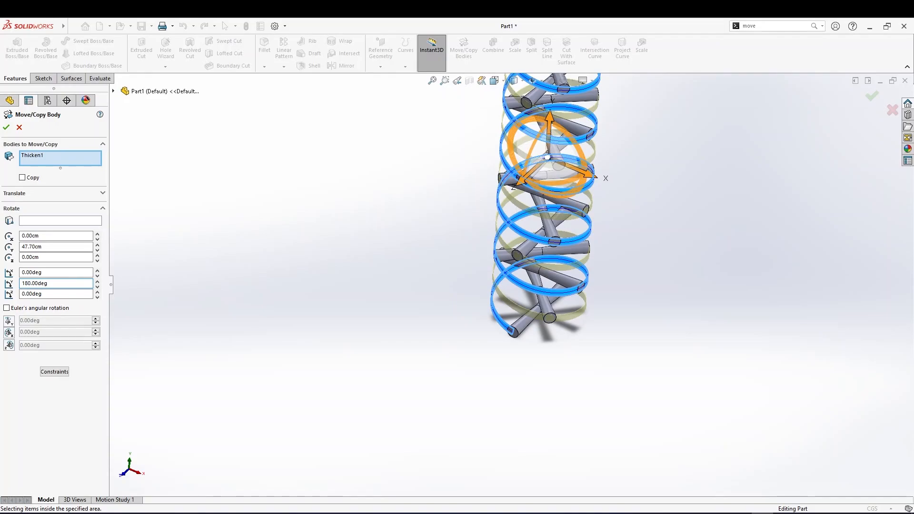
pyautogui.moveTo(590, 381); pyautogui.dragTo(551, 389, button='middle')
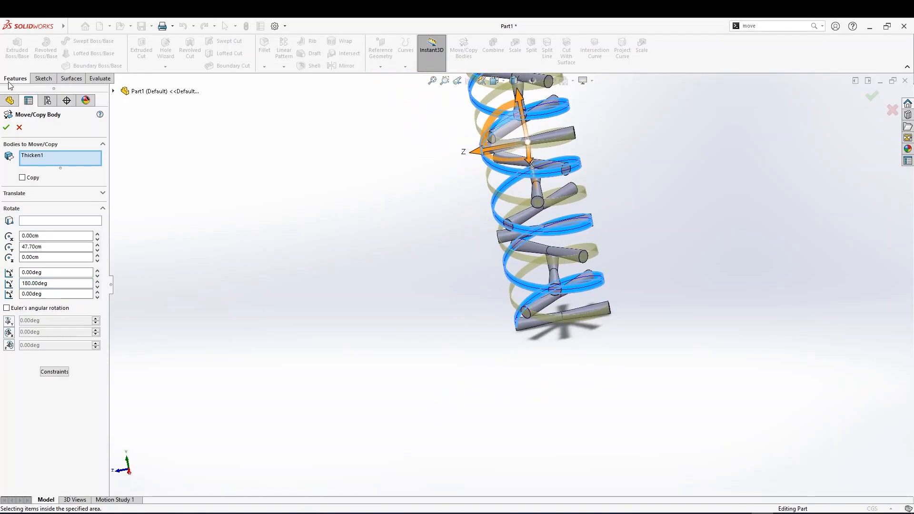
pyautogui.click(6, 128)
# Edit the Move/Copy feature to make a copy of the ribbon instead of moving it
pyautogui.moveTo(338, 261); pyautogui.dragTo(396, 267, button='middle')
pyautogui.scroll(-3, 66, 414)
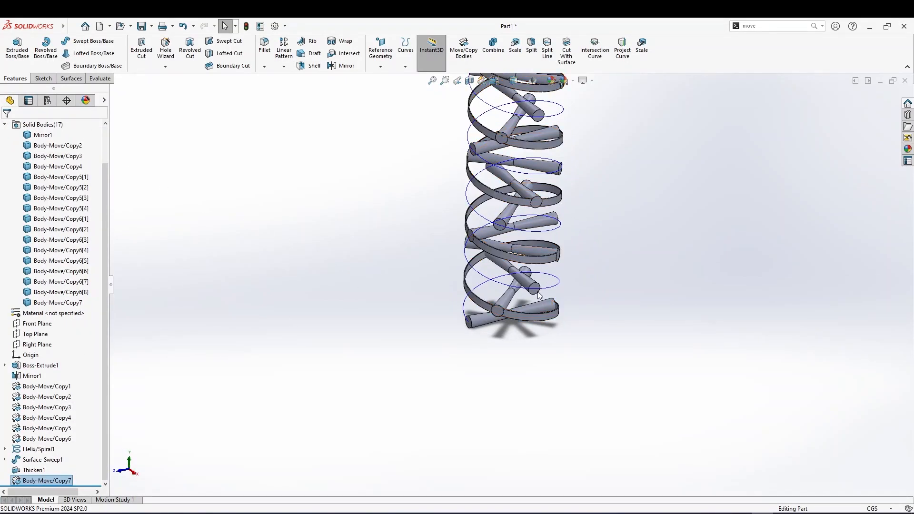
pyautogui.rightClick(50, 482)
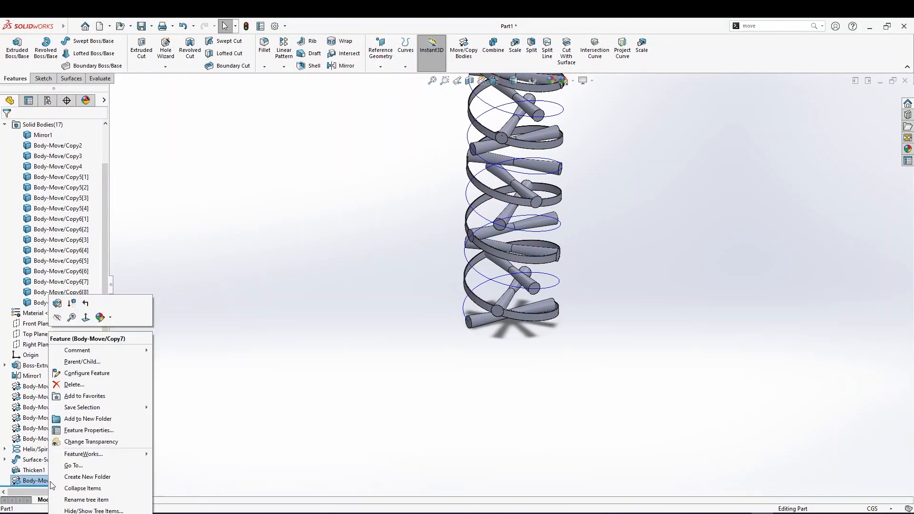
pyautogui.click(56, 303)
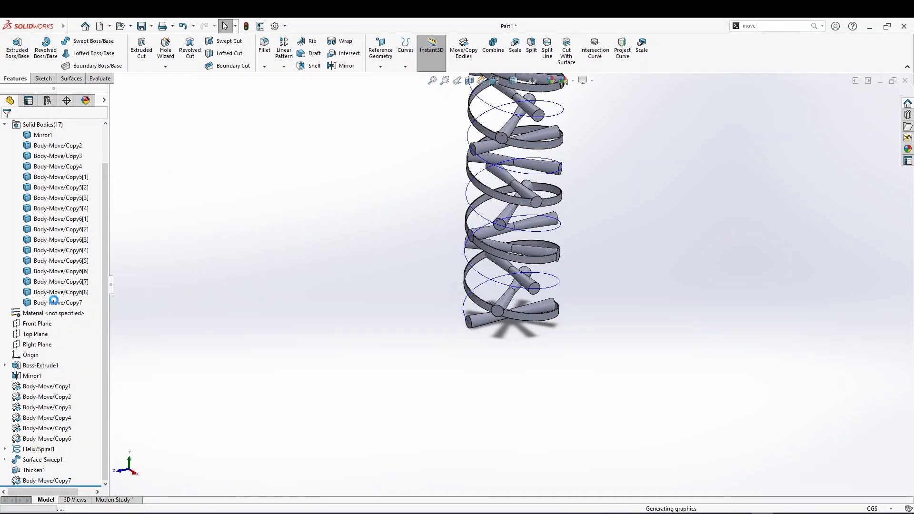
pyautogui.click(27, 176)
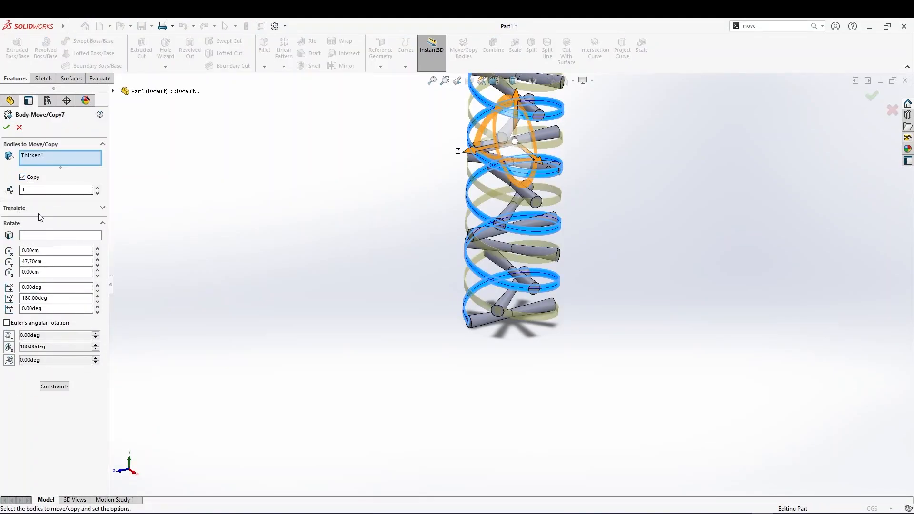
pyautogui.click(19, 127)
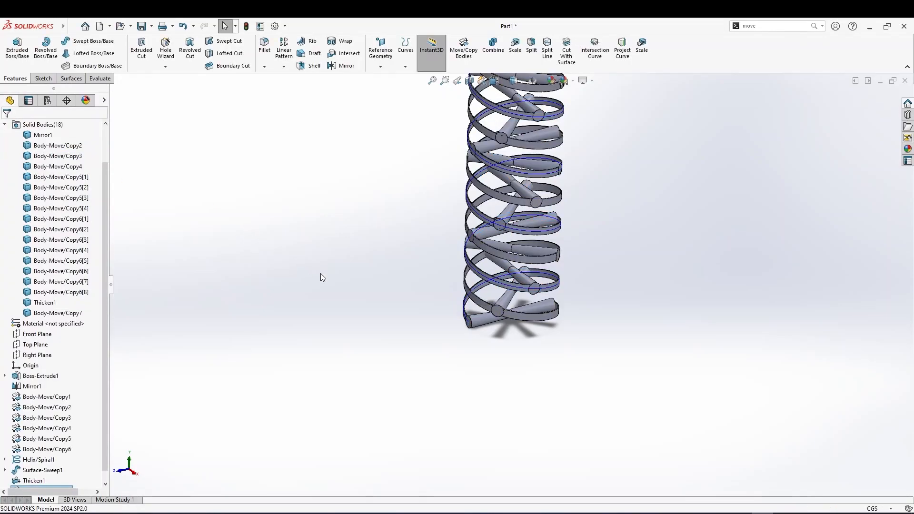
# Orbit and zoom around the model to inspect both helical ribbons around the stack
pyautogui.moveTo(366, 289); pyautogui.dragTo(497, 341, button='middle')
pyautogui.scroll(4, 495, 336)
pyautogui.moveTo(524, 232); pyautogui.dragTo(503, 261, button='middle')
pyautogui.scroll(-4, 504, 257)
pyautogui.scroll(-2, 618, 172)
pyautogui.scroll(2, 582, 187)
pyautogui.moveTo(580, 188); pyautogui.dragTo(417, 242, button='middle')
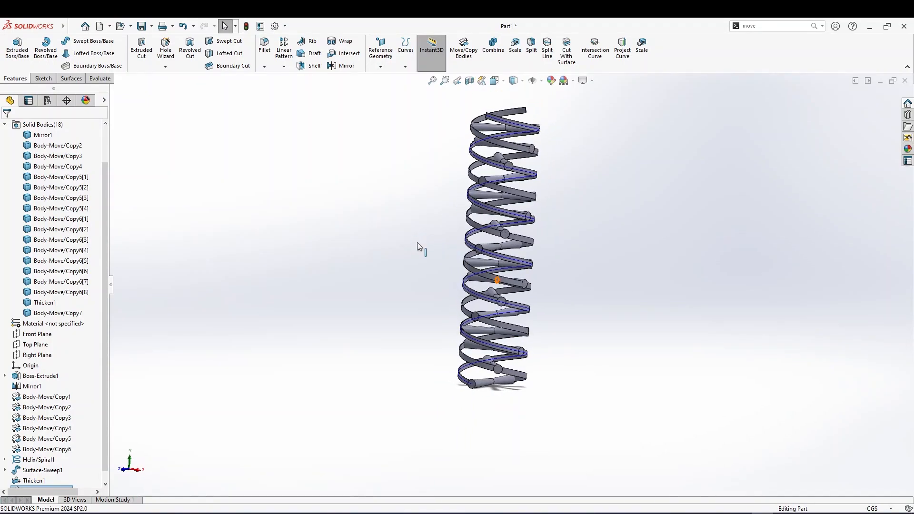
pyautogui.scroll(3, 523, 309)
pyautogui.scroll(-4, 529, 306)
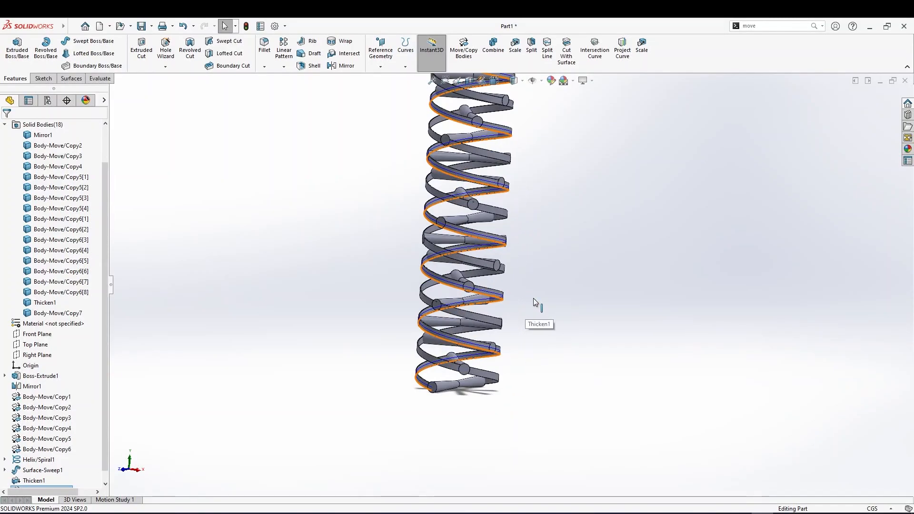
pyautogui.moveTo(526, 257); pyautogui.dragTo(549, 249, button='middle')
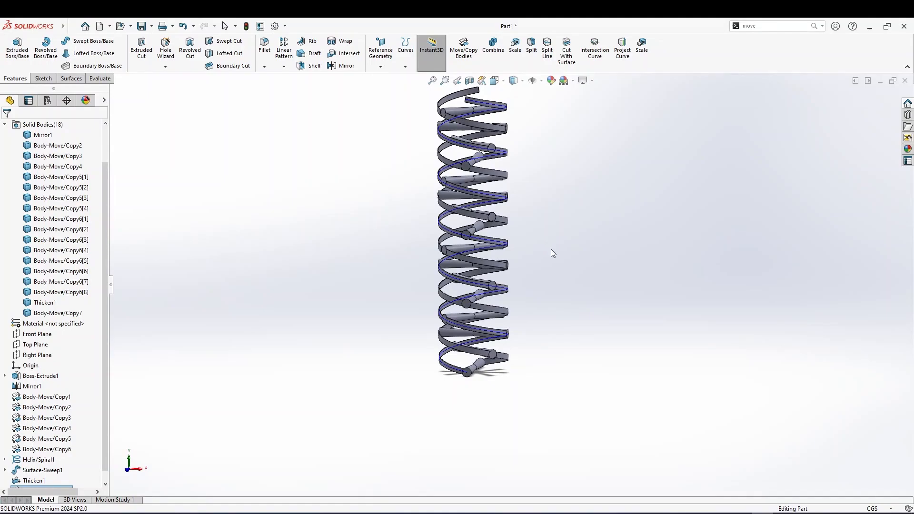
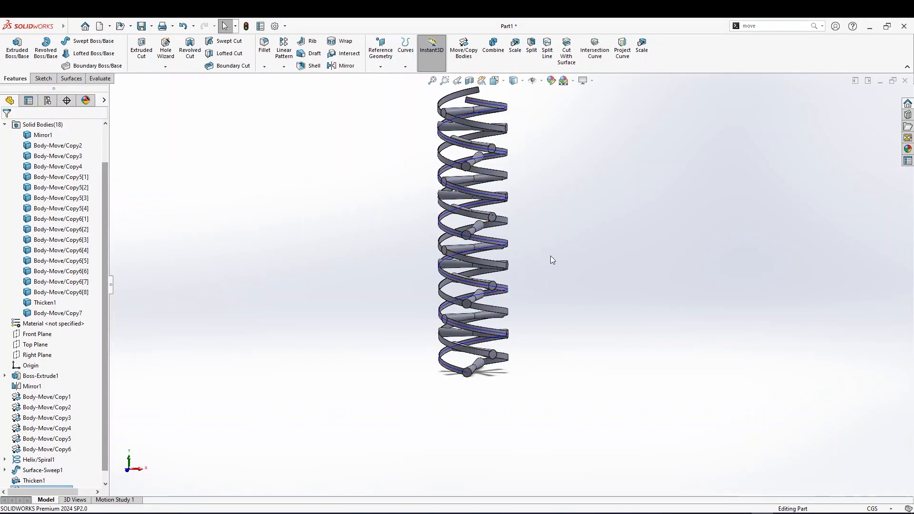
# Scale the two ribbon bodies and one stack body about their centroids by 1 in X, 1.5 in Y and 1 in Z
pyautogui.moveTo(551, 252); pyautogui.dragTo(503, 340, button='middle')
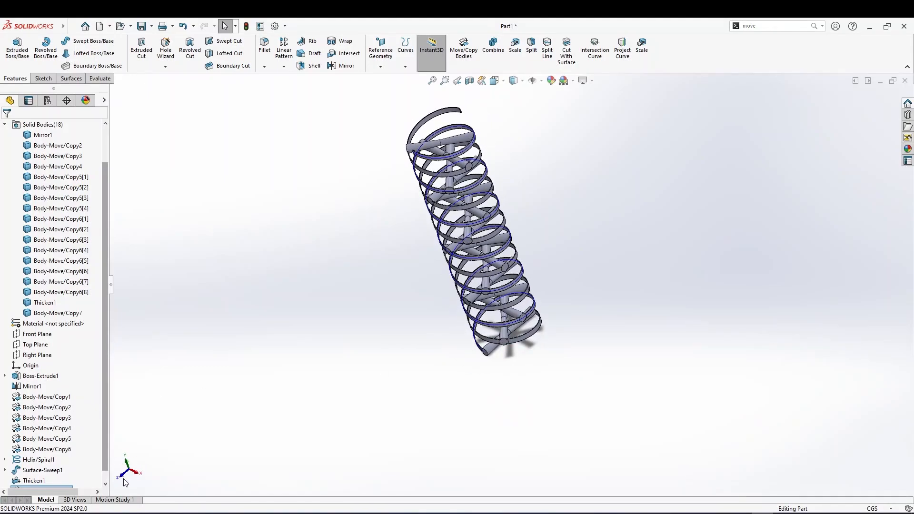
pyautogui.moveTo(543, 302); pyautogui.dragTo(375, 320, button='middle')
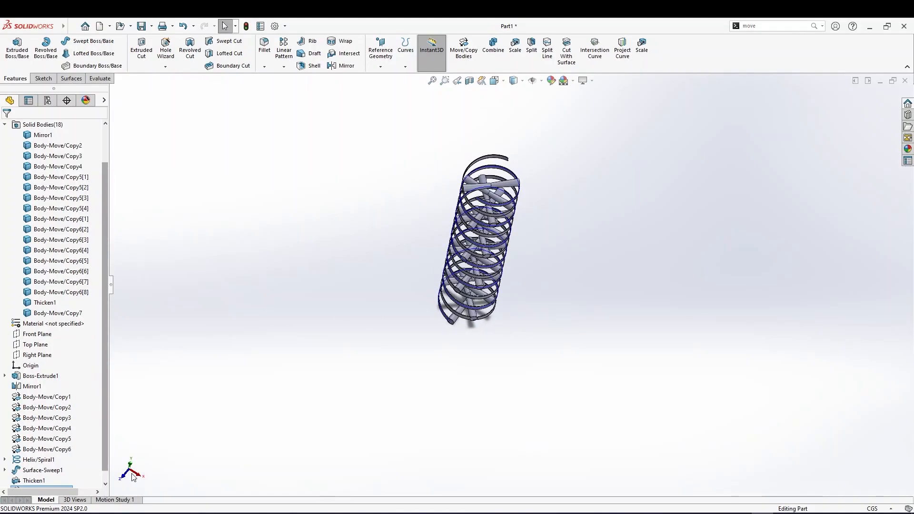
pyautogui.moveTo(528, 195); pyautogui.dragTo(415, 172, button='middle')
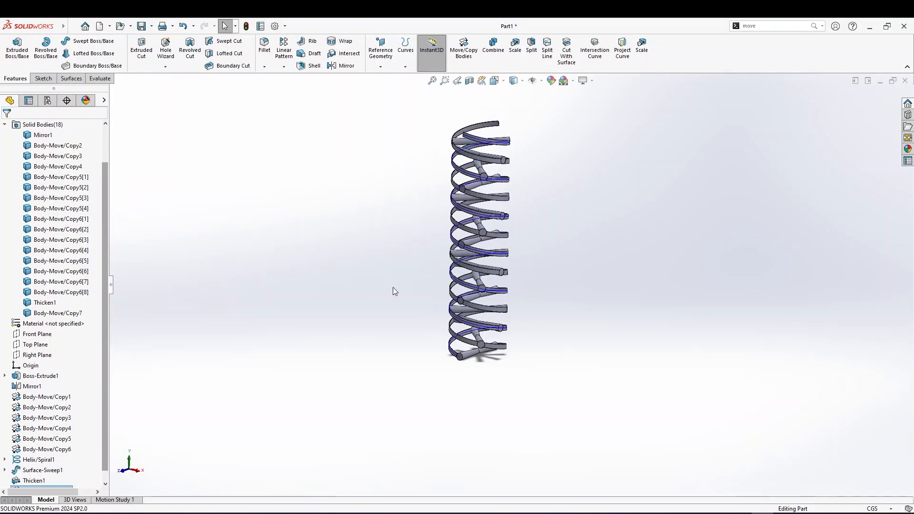
pyautogui.scroll(-2, 392, 290)
pyautogui.moveTo(571, 318); pyautogui.dragTo(570, 290, button='middle')
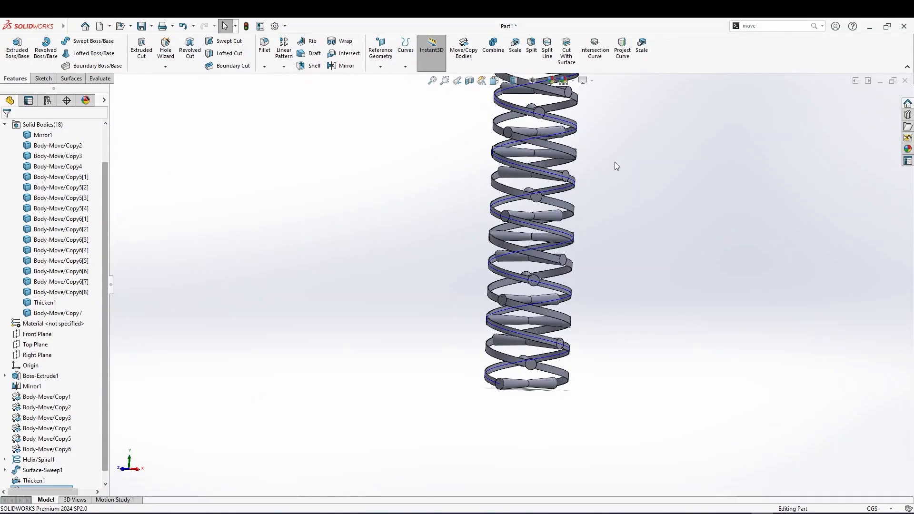
pyautogui.click(642, 49)
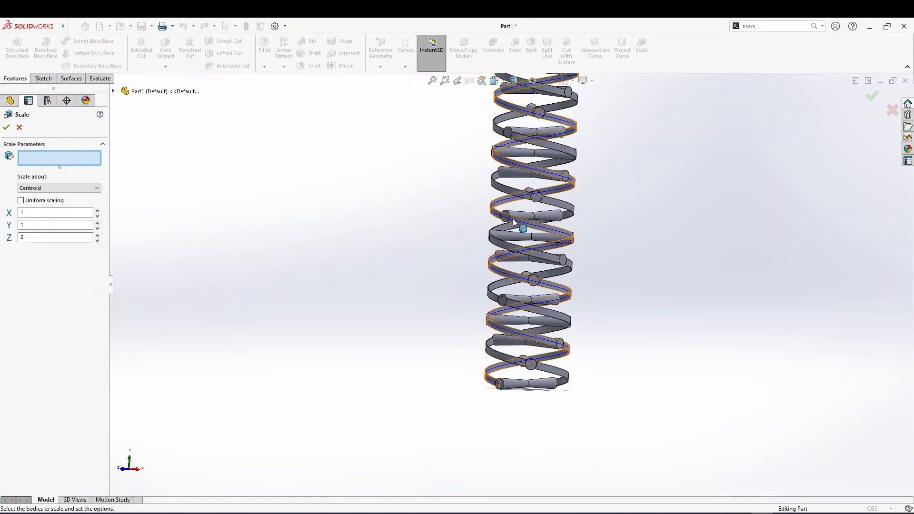
pyautogui.moveTo(480, 230); pyautogui.dragTo(469, 228, button='middle')
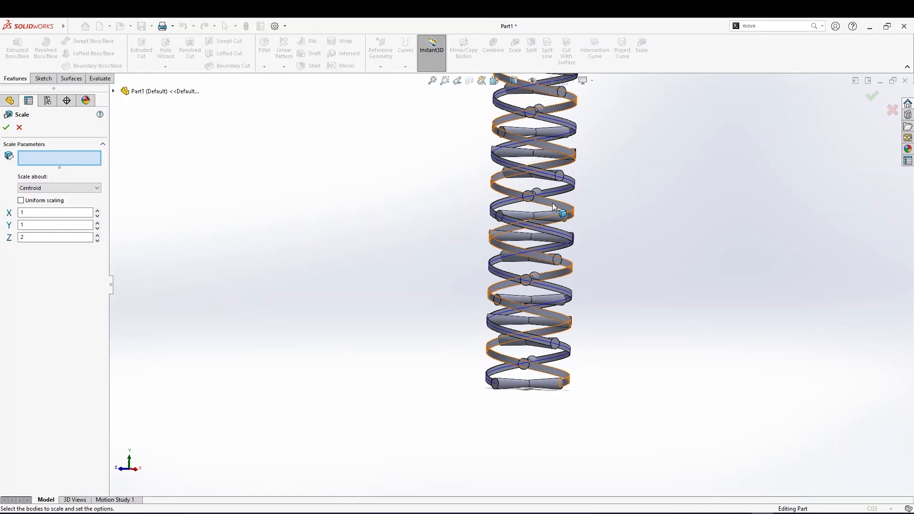
pyautogui.click(551, 202)
pyautogui.click(536, 232)
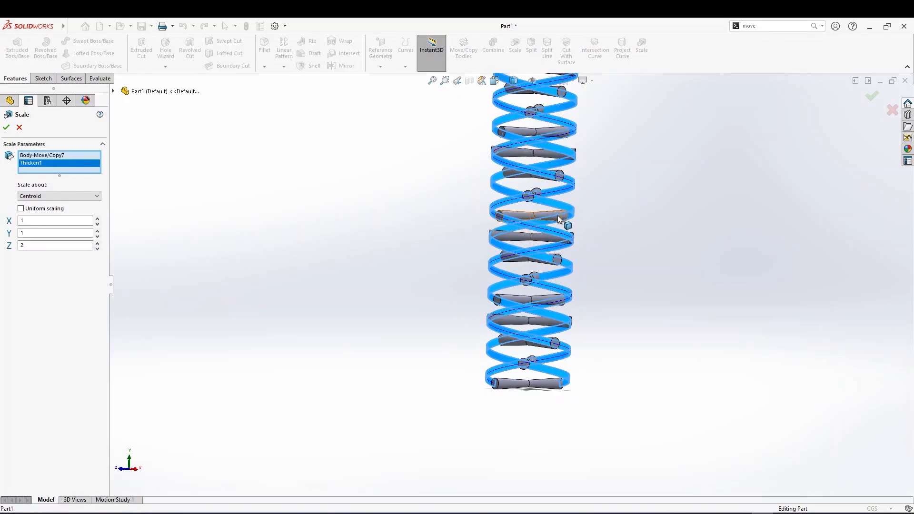
pyautogui.click(555, 216)
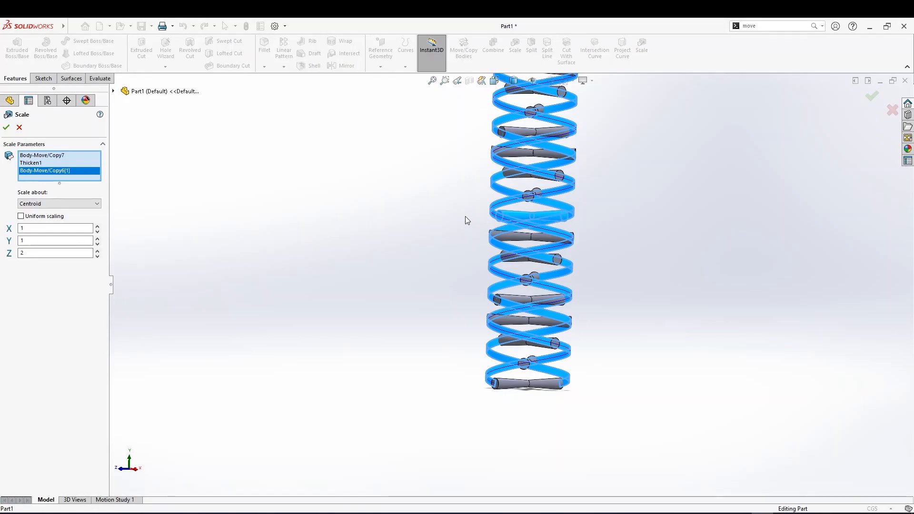
pyautogui.doubleClick(36, 253)
pyautogui.write('1.5')
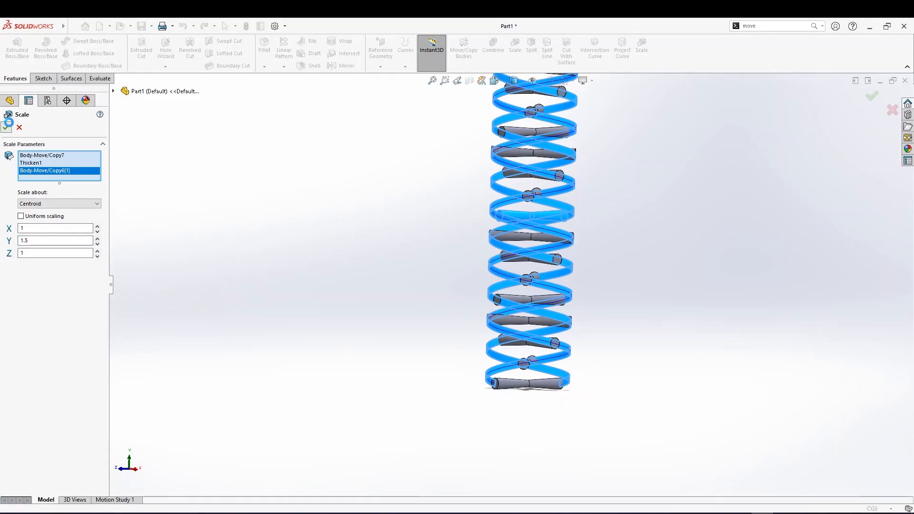
pyautogui.click(7, 126)
# Edit the Scale2 feature so it scales only Thicken1 and Body-Move/Copy7, removing the stack body from its selection
pyautogui.scroll(-10, 497, 335)
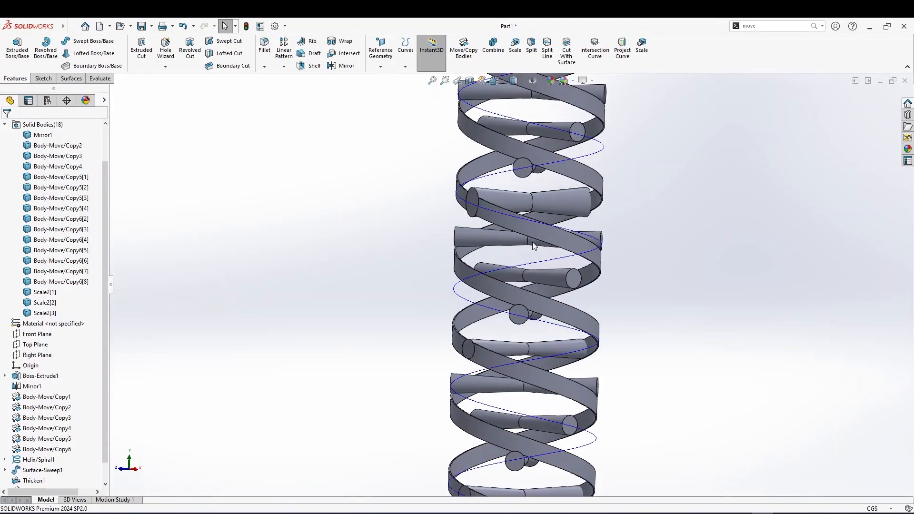
pyautogui.moveTo(529, 233); pyautogui.dragTo(492, 246, button='middle')
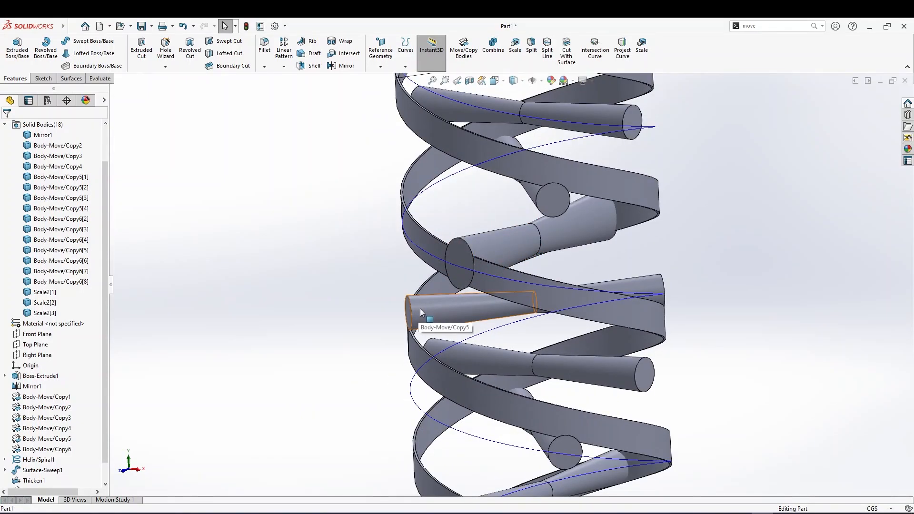
pyautogui.click(481, 250)
pyautogui.scroll(-2, 47, 428)
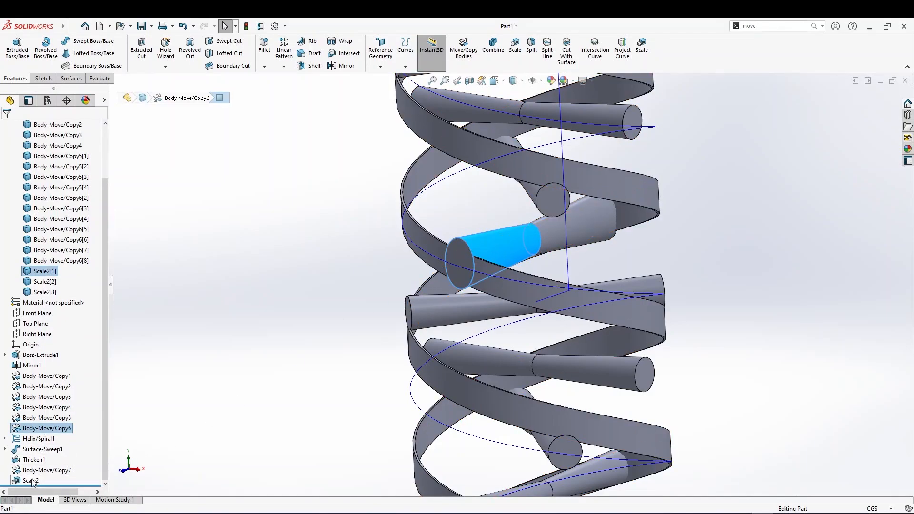
pyautogui.click(31, 480)
pyautogui.click(41, 453)
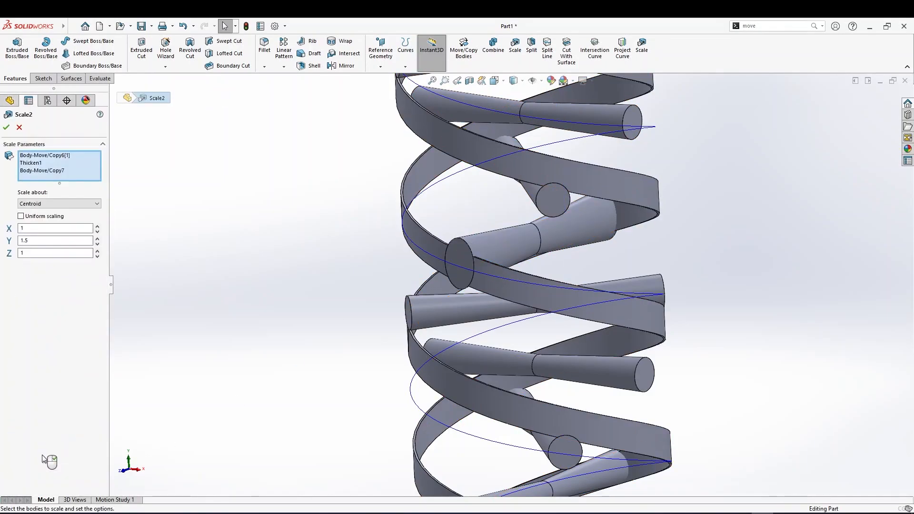
pyautogui.click(39, 175)
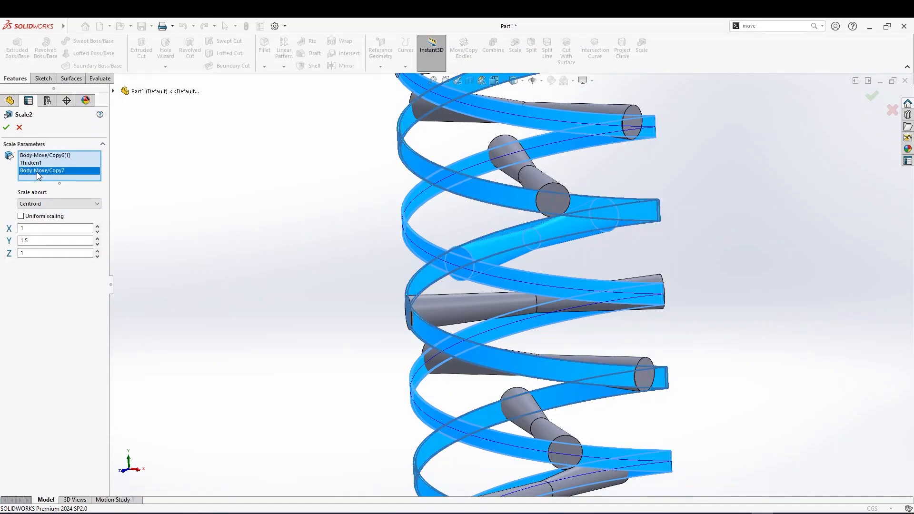
pyautogui.rightClick(38, 175)
pyautogui.click(52, 190)
pyautogui.click(38, 164)
pyautogui.click(37, 157)
pyautogui.click(37, 164)
pyautogui.click(39, 158)
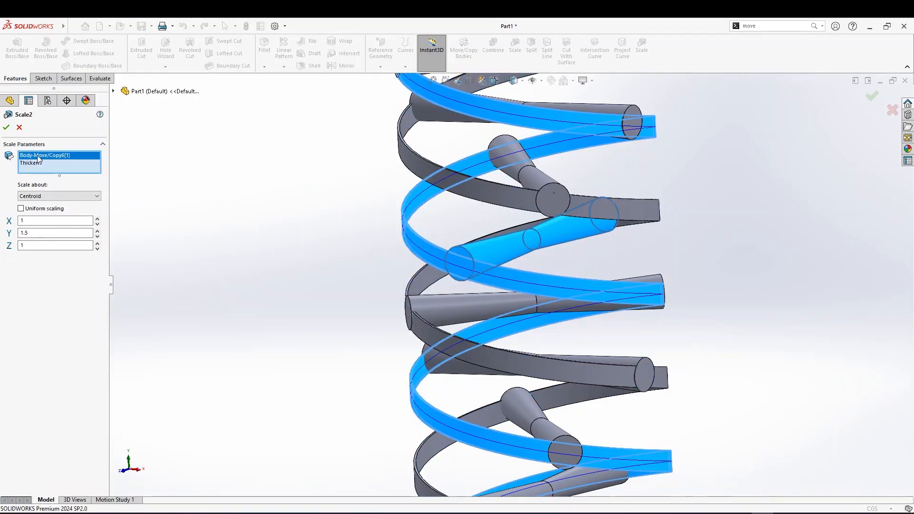
pyautogui.click(36, 165)
pyautogui.click(38, 157)
pyautogui.rightClick(37, 157)
pyautogui.click(61, 175)
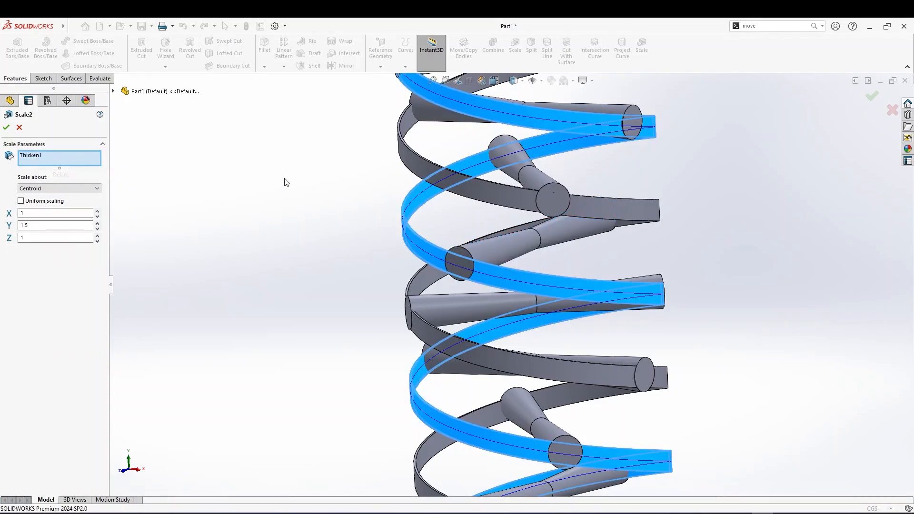
pyautogui.click(408, 159)
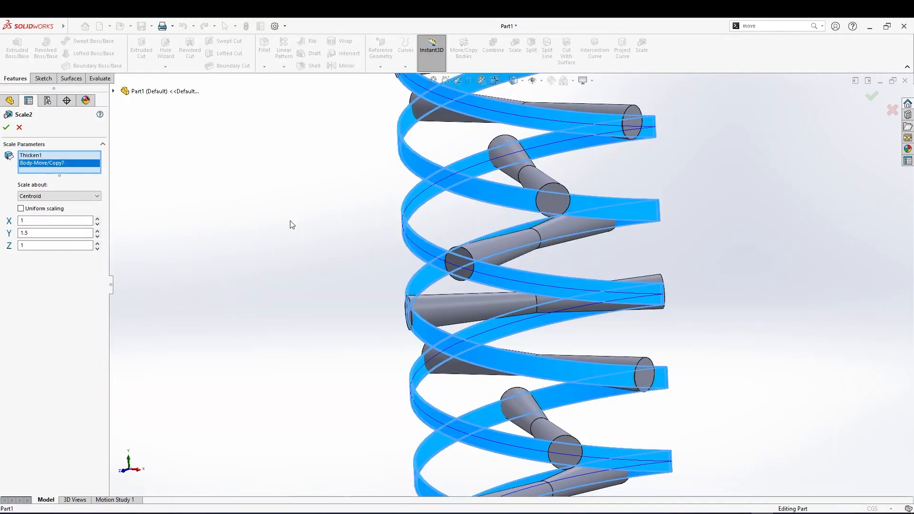
pyautogui.moveTo(288, 237); pyautogui.dragTo(343, 255, button='middle')
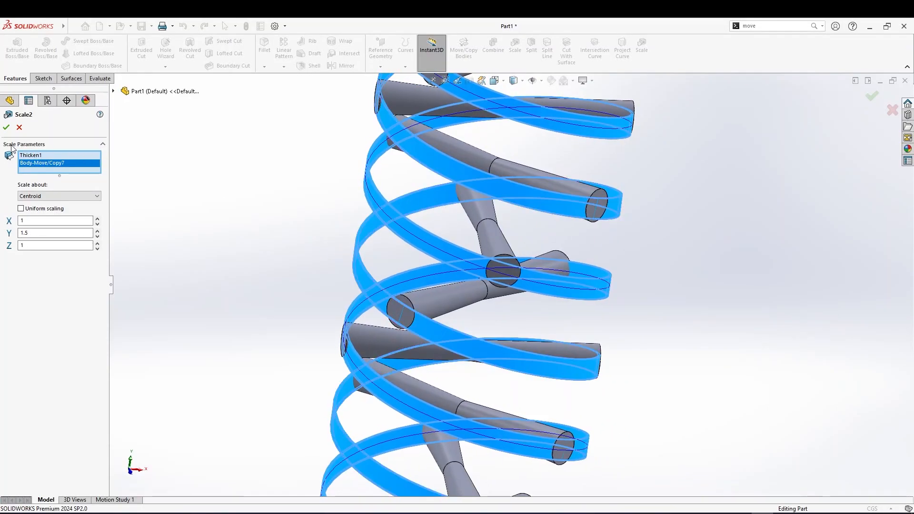
pyautogui.click(6, 127)
# Zoom and orbit along the stack to inspect the scaled ribbons against the cylinders
pyautogui.moveTo(350, 259); pyautogui.dragTo(402, 265, button='middle')
pyautogui.scroll(8, 358, 299)
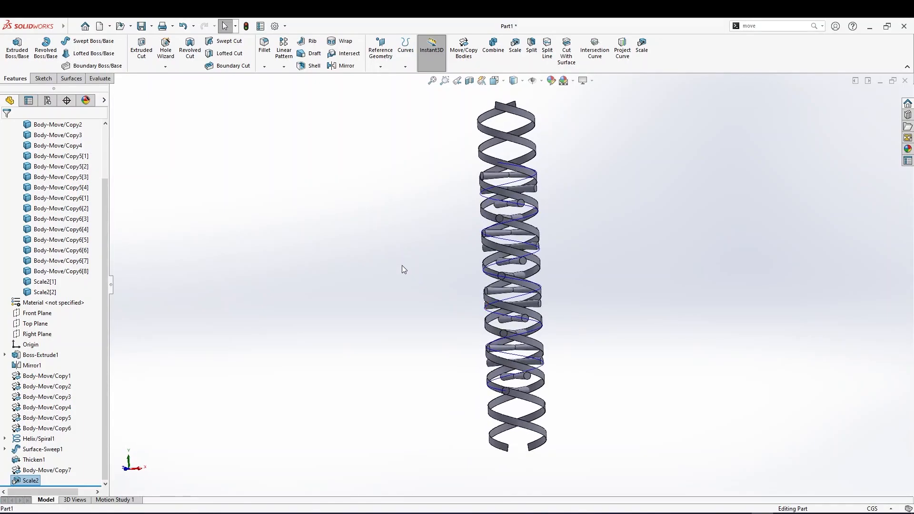
pyautogui.scroll(-3, 402, 265)
pyautogui.scroll(2, 529, 322)
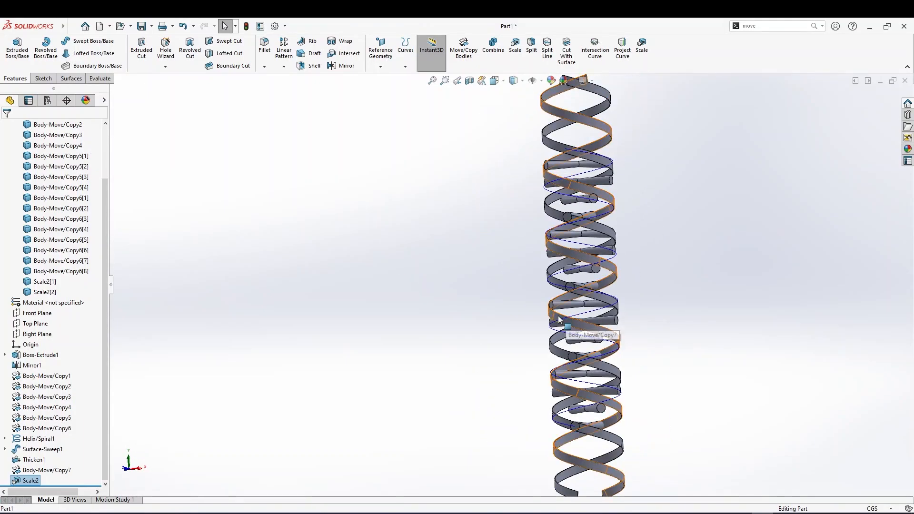
pyautogui.scroll(-3, 563, 319)
pyautogui.scroll(2, 564, 316)
pyautogui.scroll(-2, 565, 318)
pyautogui.scroll(3, 563, 323)
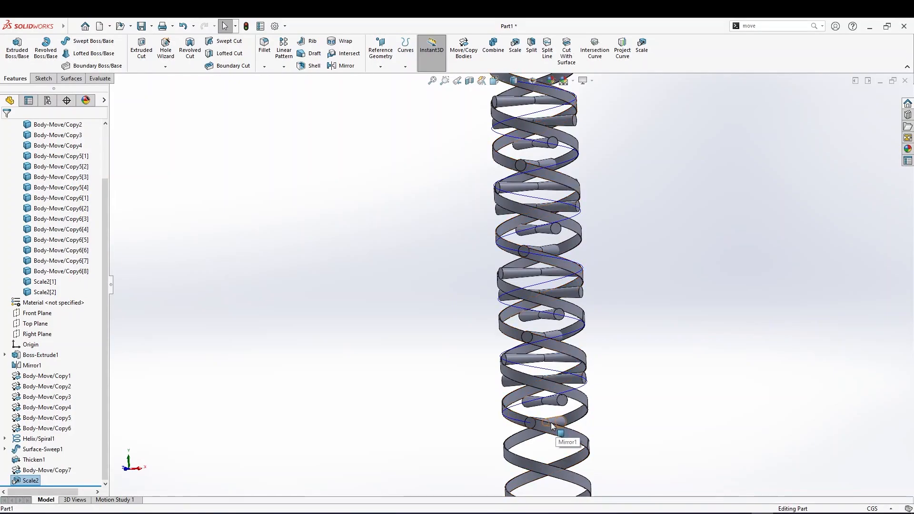
pyautogui.moveTo(550, 425); pyautogui.dragTo(540, 444, button='middle')
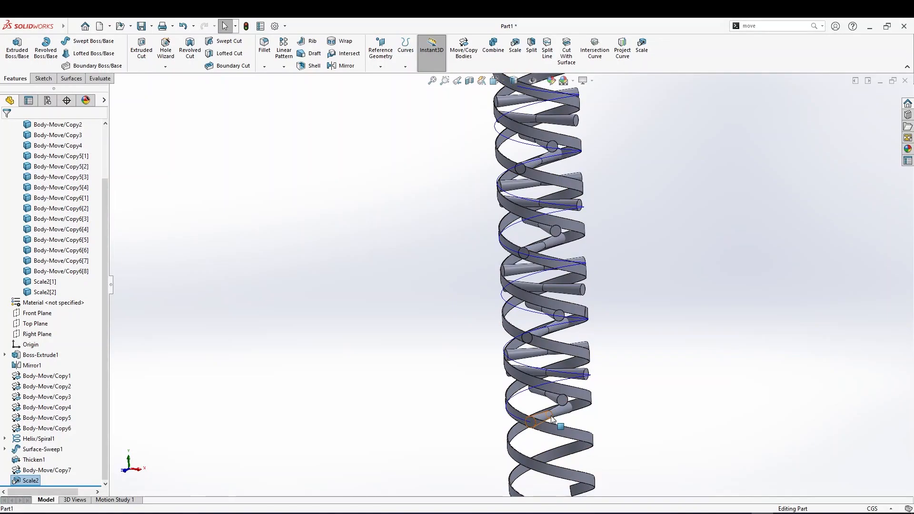
pyautogui.scroll(3, 589, 453)
pyautogui.scroll(-2, 546, 434)
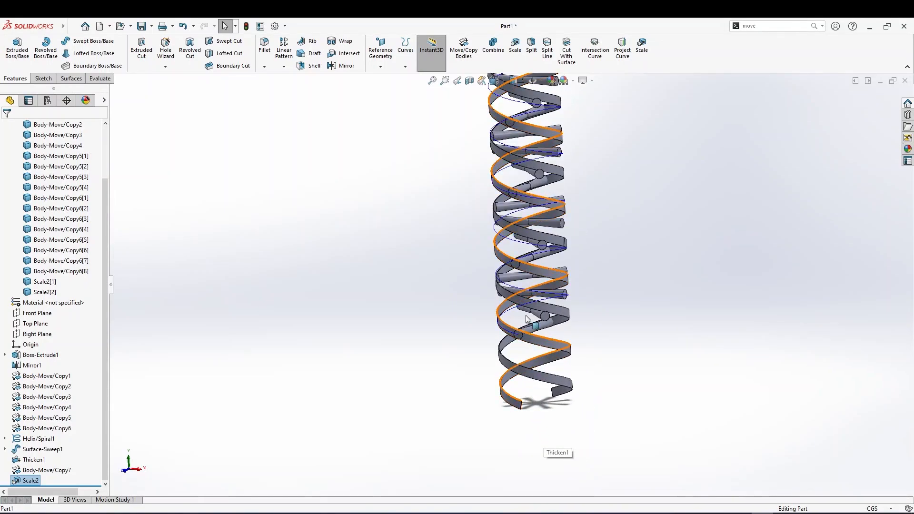
# Move all the stack bodies, Mirror1 through the Body-Move/Copy6 bodies, 24 cm along Y with Move/Copy Bodies
pyautogui.click(463, 47)
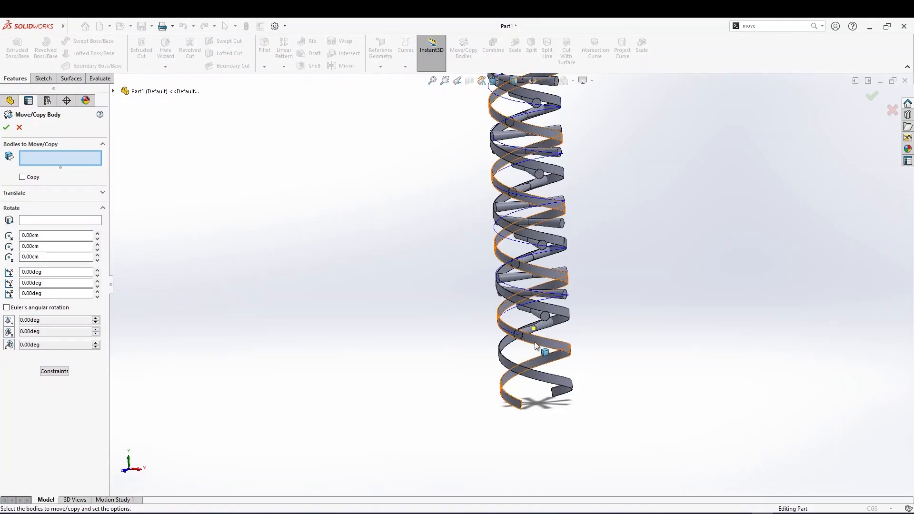
pyautogui.hotkey('ctrl', '1')
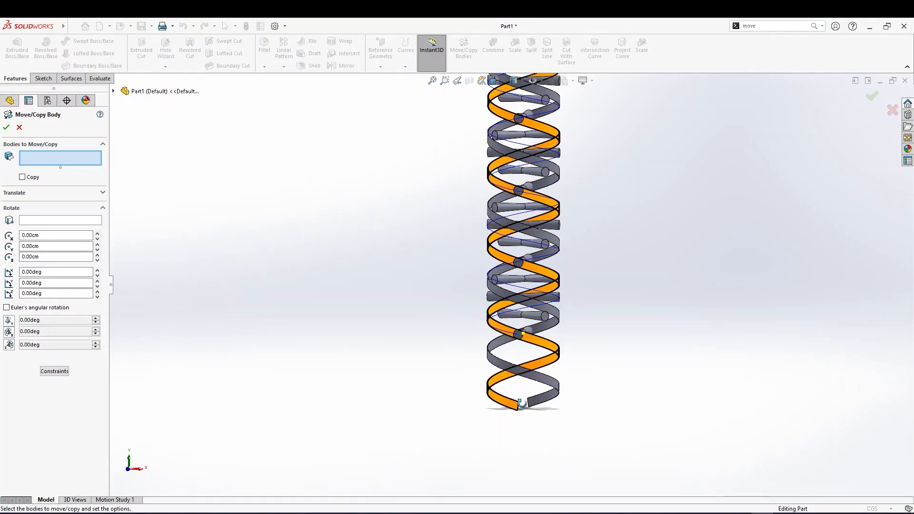
pyautogui.moveTo(521, 402); pyautogui.dragTo(533, 404, button='middle')
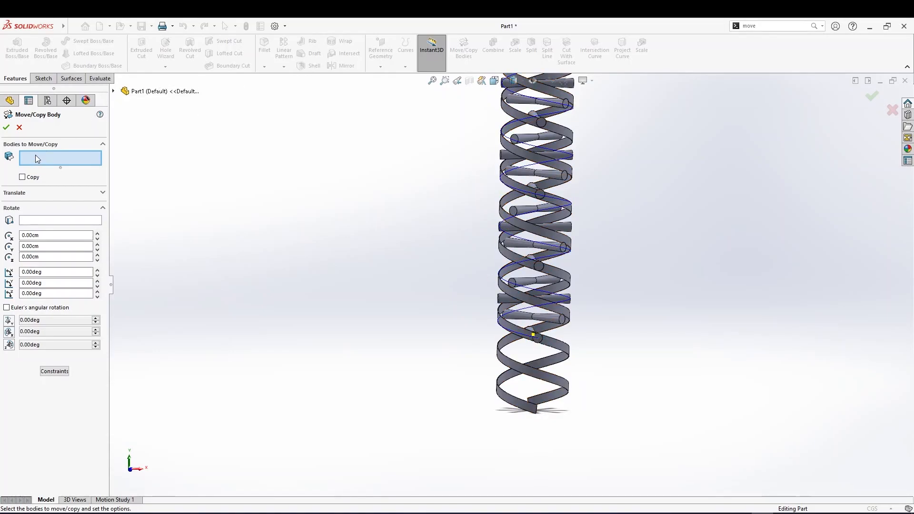
pyautogui.click(114, 91)
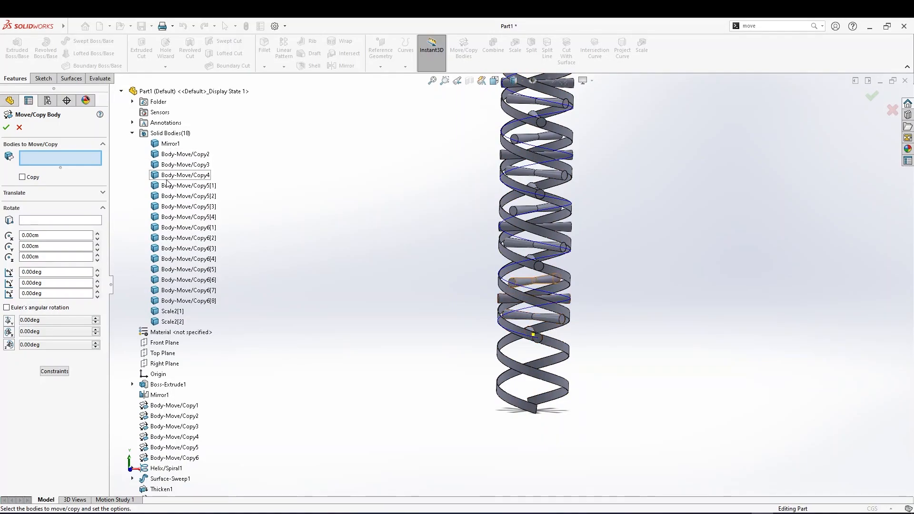
pyautogui.click(184, 301)
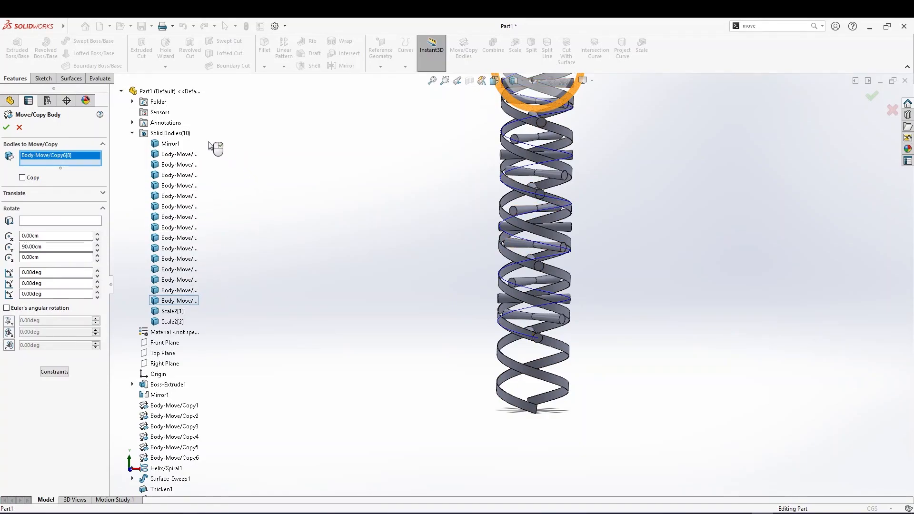
pyautogui.keyDown('shift'); pyautogui.click(165, 145); pyautogui.keyUp('shift')
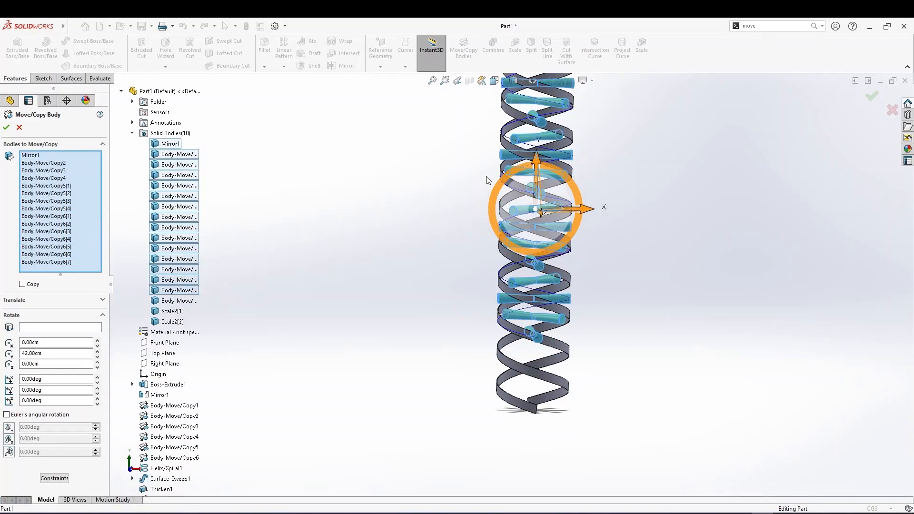
pyautogui.moveTo(537, 164); pyautogui.dragTo(535, 241)
pyautogui.scroll(-8, 514, 343)
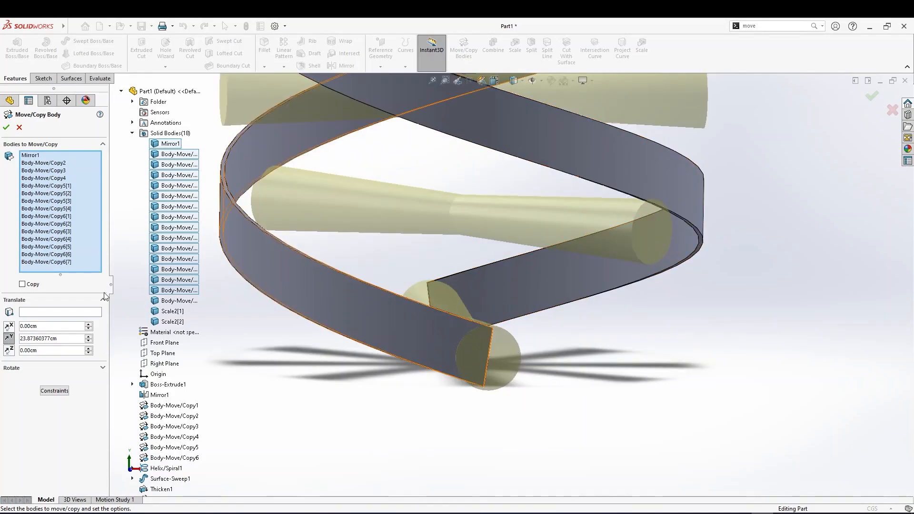
pyautogui.moveTo(199, 366); pyautogui.dragTo(214, 365, button='middle')
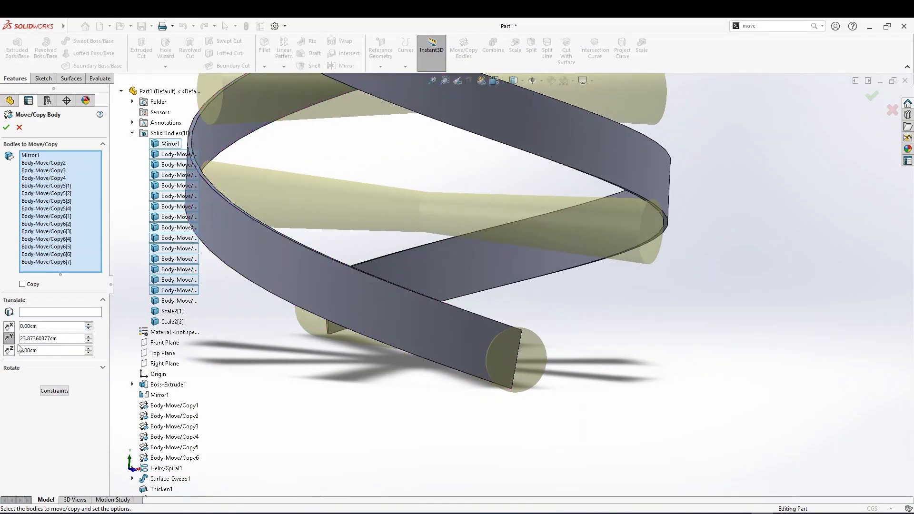
pyautogui.moveTo(62, 339); pyautogui.dragTo(19, 341)
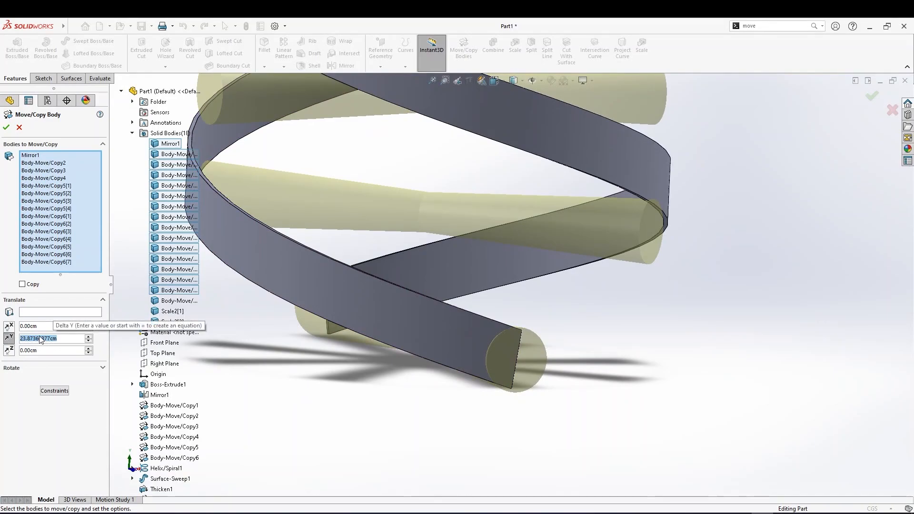
pyautogui.write('2')
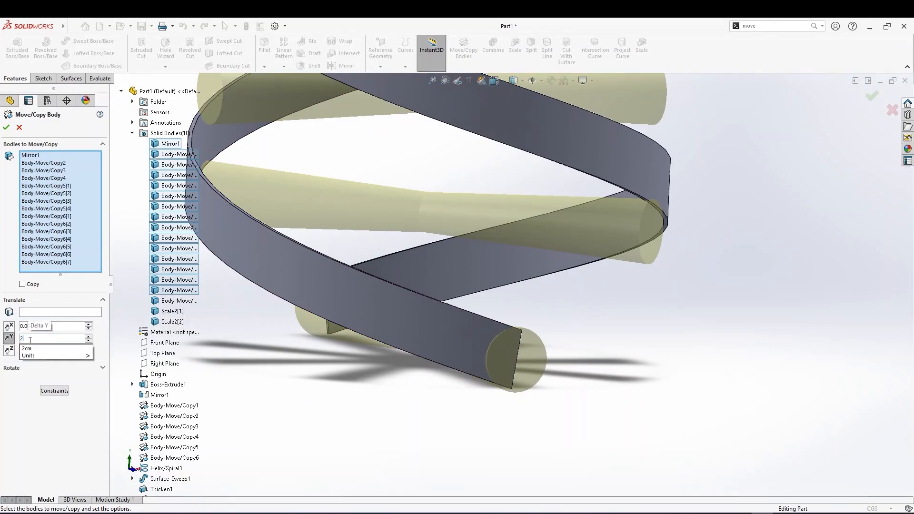
pyautogui.write('4')
pyautogui.press('Return')
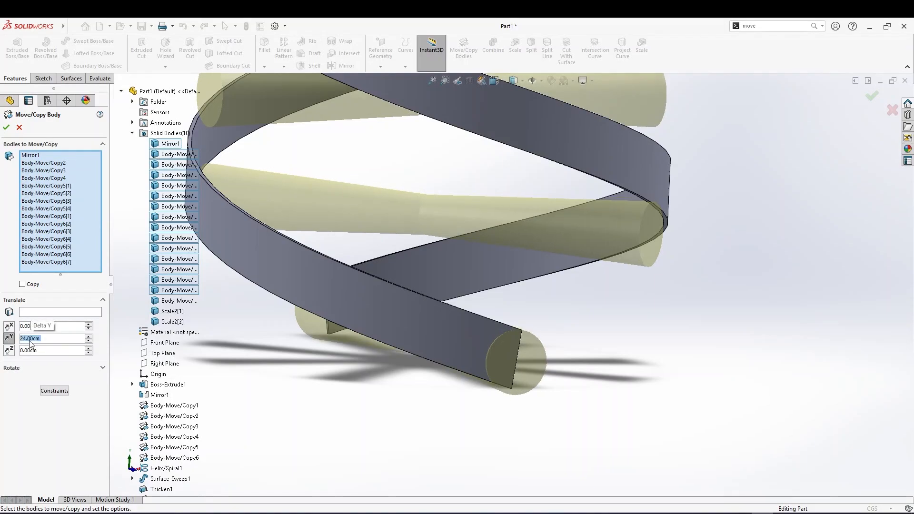
pyautogui.click(73, 27)
pyautogui.click(48, 425)
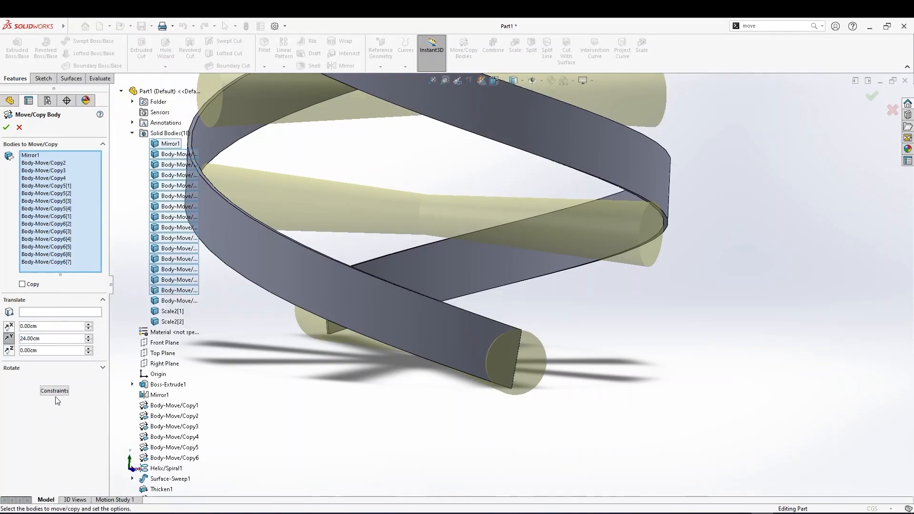
pyautogui.click(7, 130)
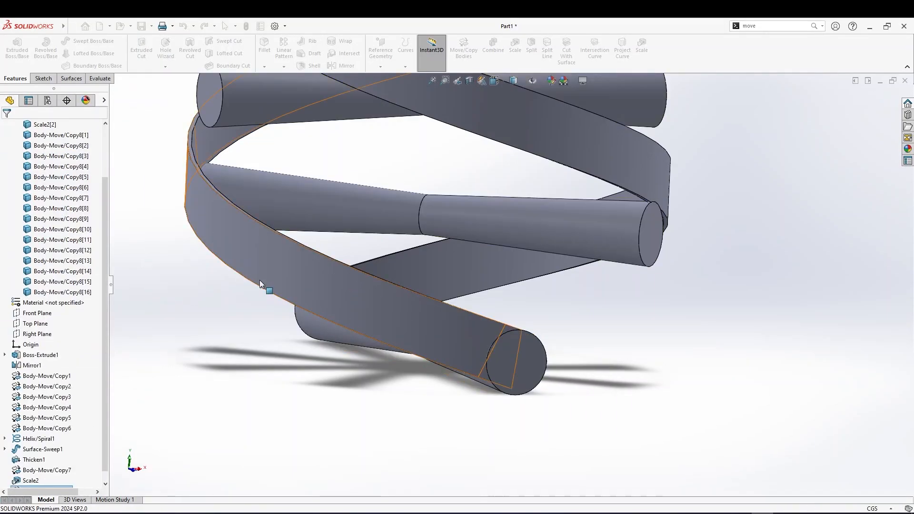
# Zoom and orbit around the moved stack and browse the feature tree to examine the stack's move features
pyautogui.scroll(3, 269, 271)
pyautogui.moveTo(302, 280); pyautogui.dragTo(313, 264, button='middle')
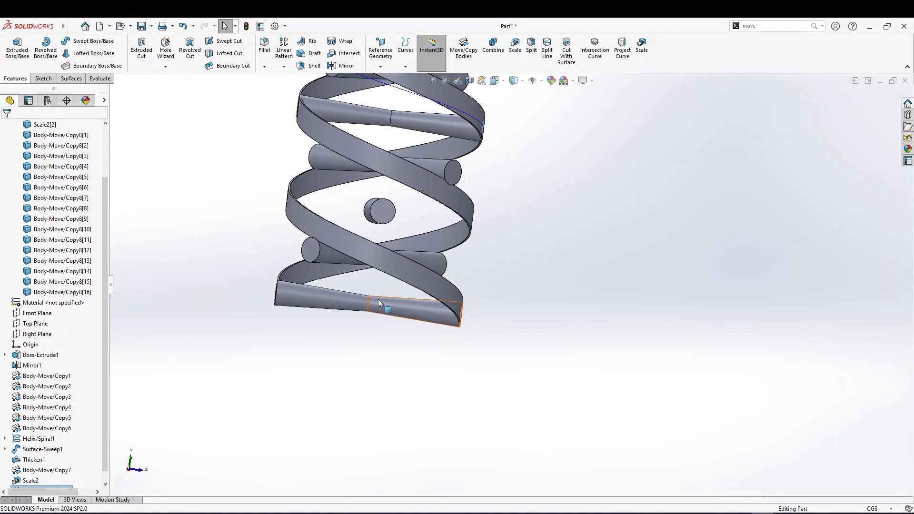
pyautogui.moveTo(377, 219); pyautogui.dragTo(347, 192, button='middle')
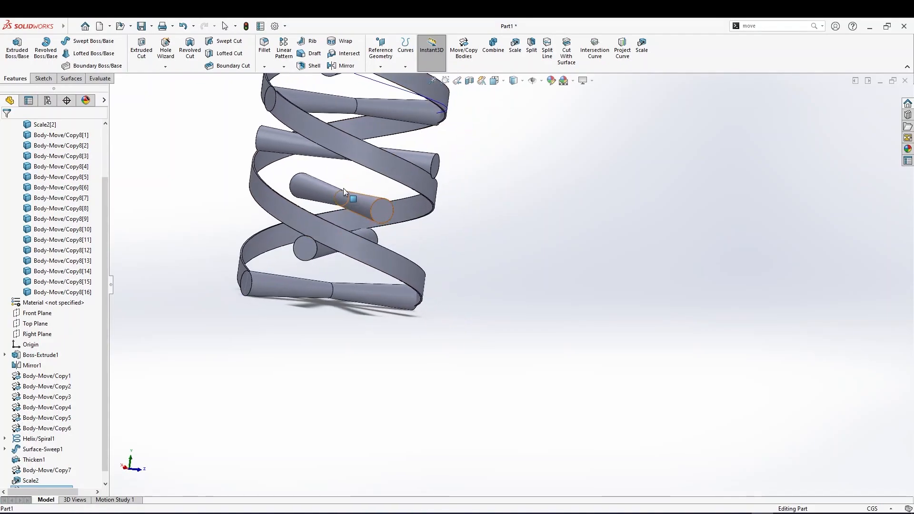
pyautogui.scroll(2, 353, 107)
pyautogui.scroll(-4, 355, 120)
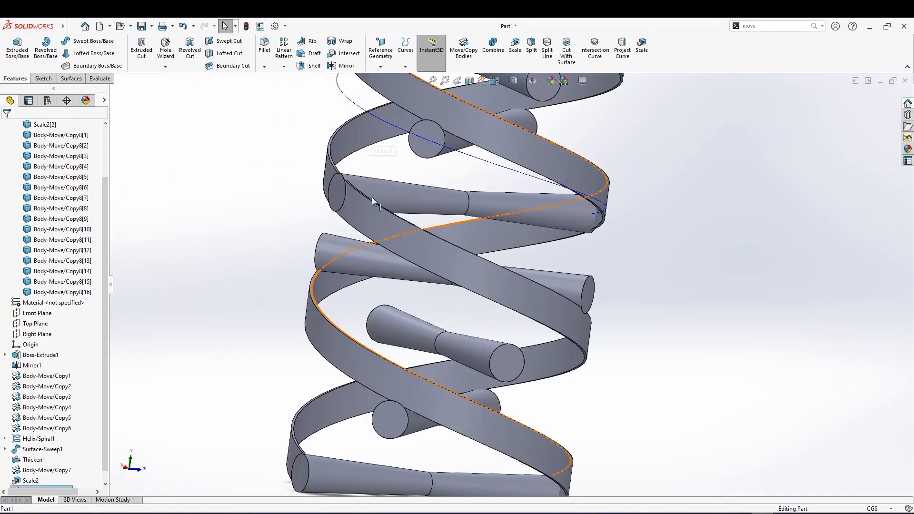
pyautogui.scroll(3, 452, 295)
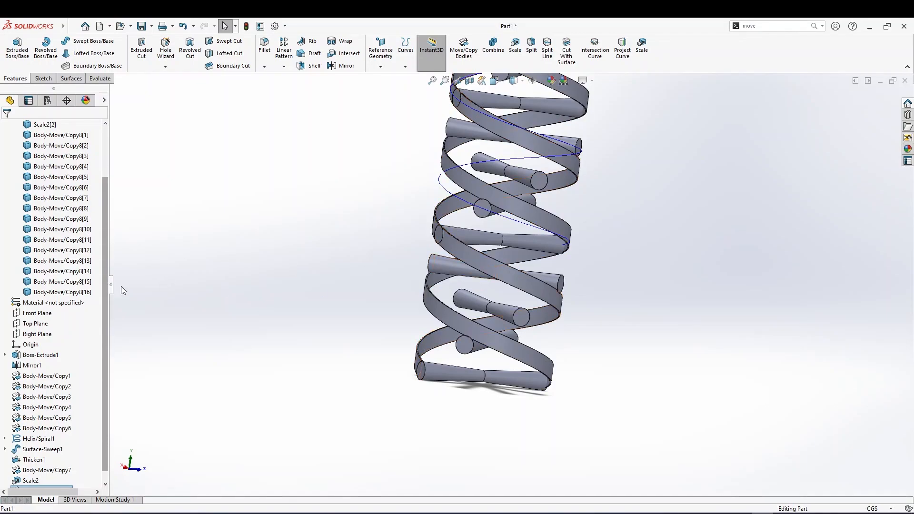
pyautogui.click(37, 377)
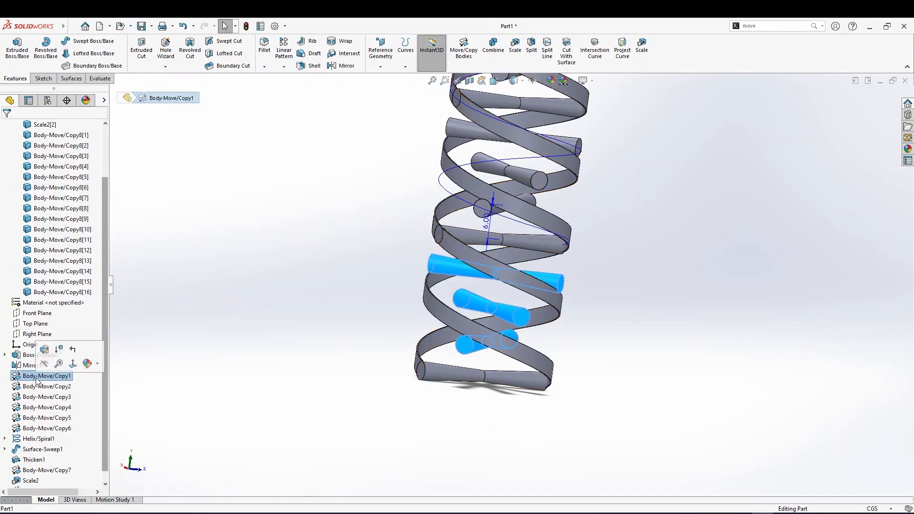
pyautogui.scroll(2, 10, 169)
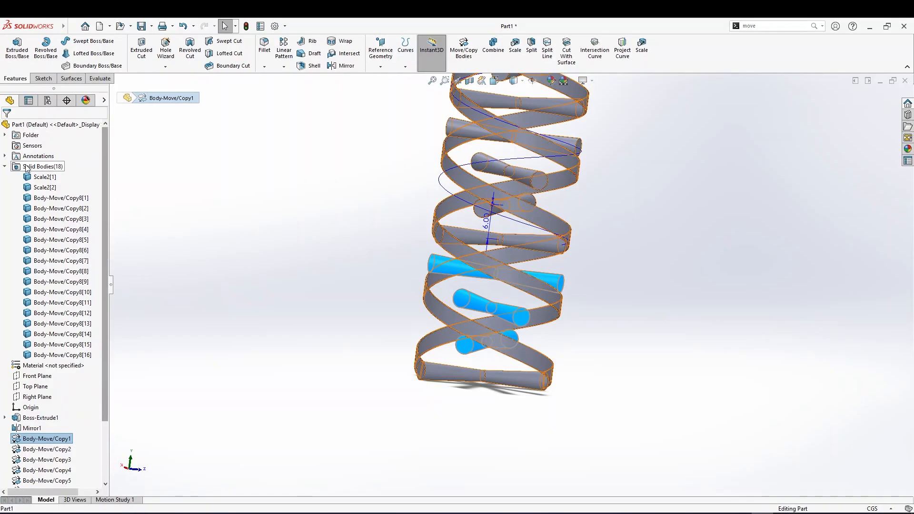
pyautogui.click(6, 166)
pyautogui.click(5, 166)
pyautogui.click(5, 167)
pyautogui.click(5, 167)
pyautogui.click(6, 166)
pyautogui.click(5, 167)
pyautogui.click(5, 166)
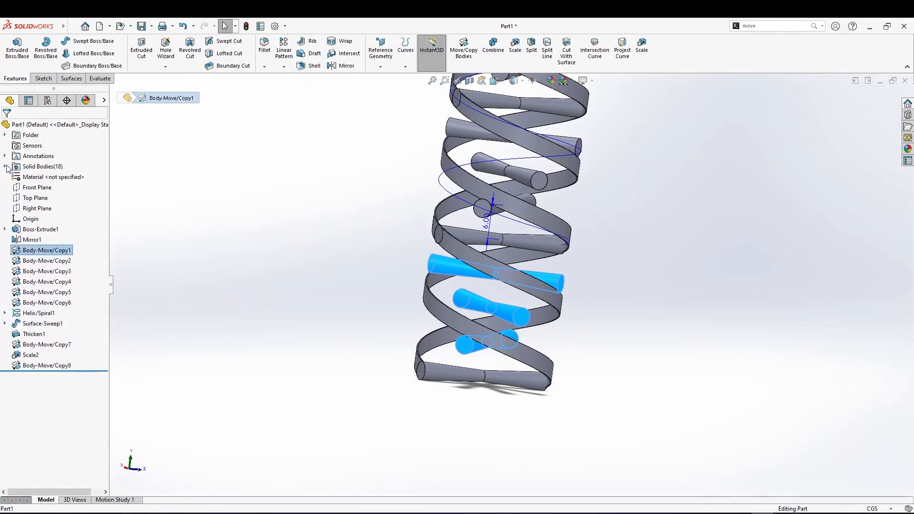
# Edit the Body-Move/Copy1 feature and set its Y translation between copies to 9 cm
pyautogui.click(32, 240)
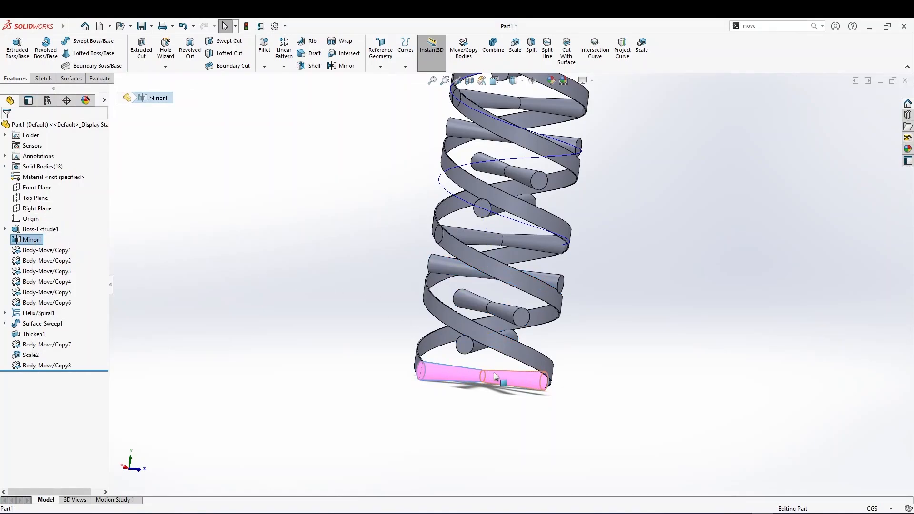
pyautogui.click(33, 252)
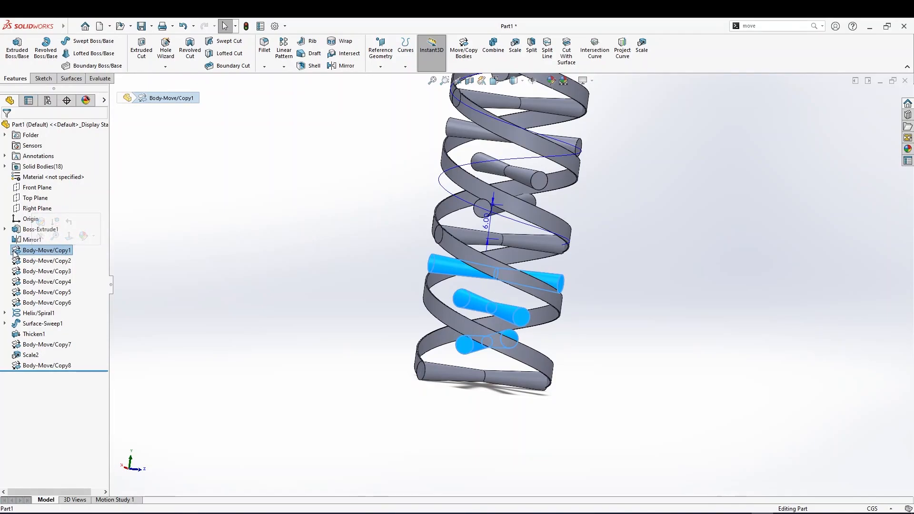
pyautogui.rightClick(16, 256)
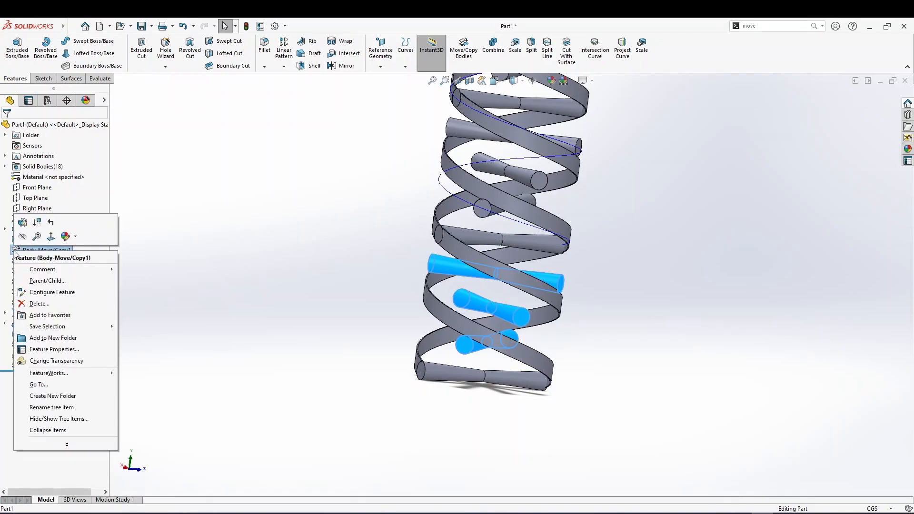
pyautogui.click(27, 230)
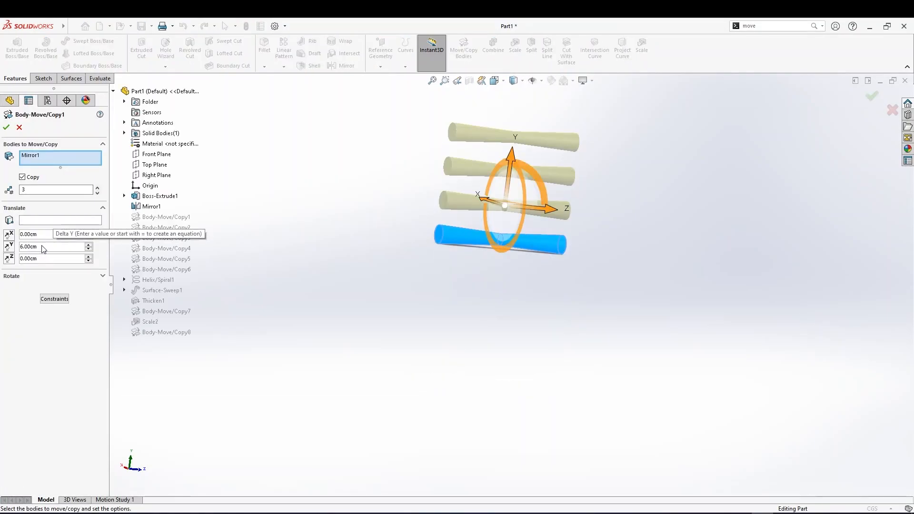
pyautogui.moveTo(43, 248); pyautogui.dragTo(17, 252)
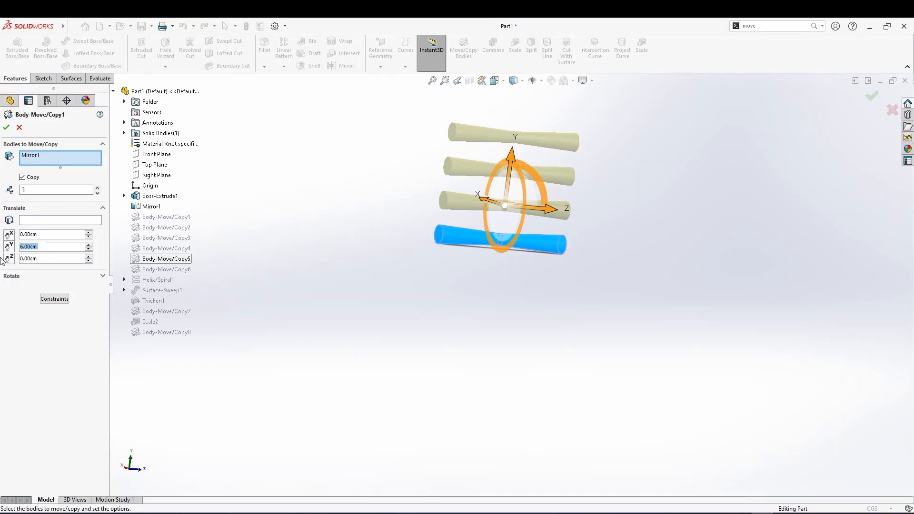
pyautogui.write('9')
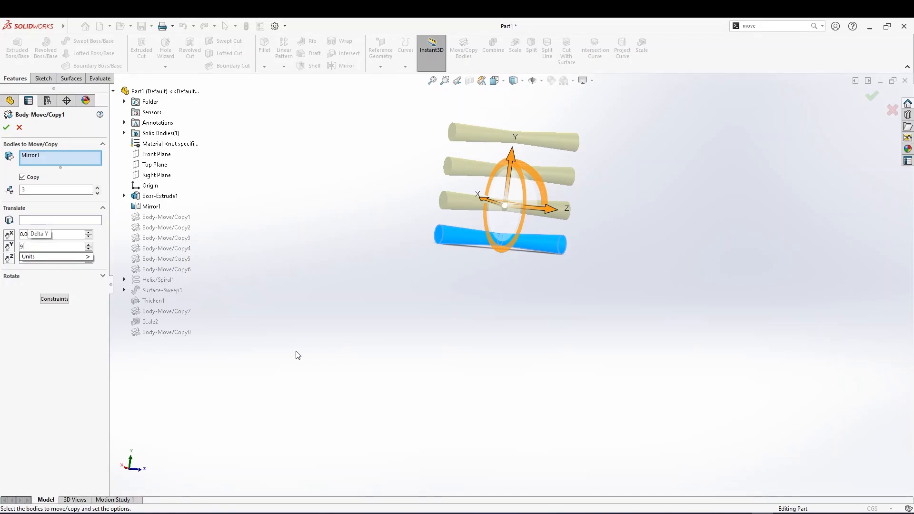
pyautogui.press('Return')
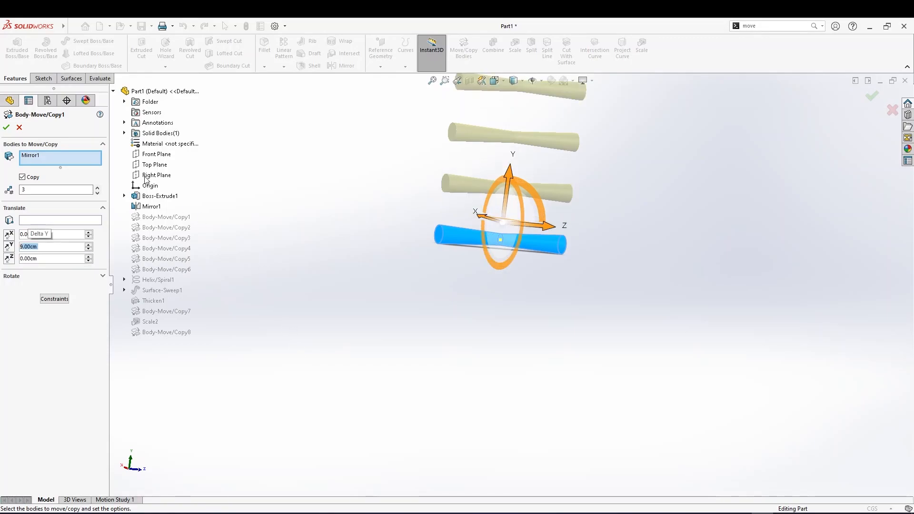
pyautogui.press('Return')
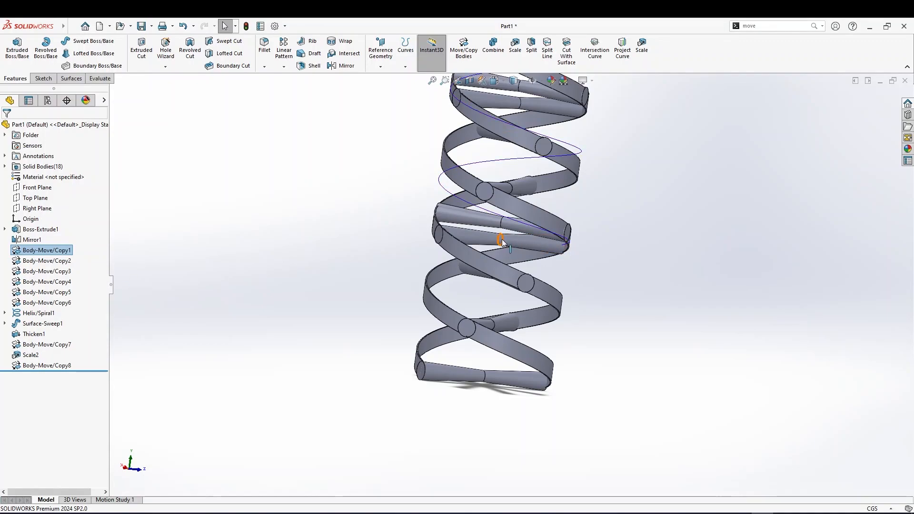
# Open the Body-Move/Copy2 feature to review its rotation settings and close it without changes
pyautogui.moveTo(516, 249)
pyautogui.mouseDown(button='middle')
pyautogui.moveTo(531, 266)
pyautogui.moveTo(528, 250)
pyautogui.mouseUp(button='middle')
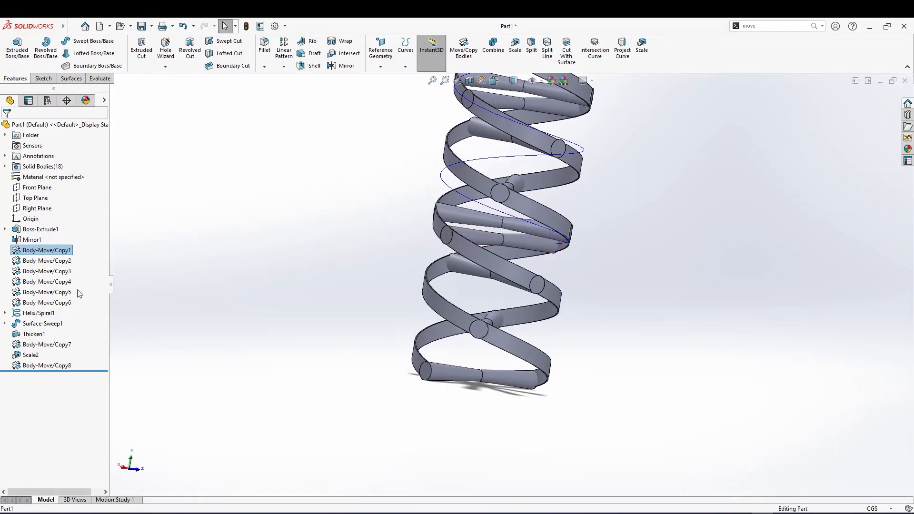
pyautogui.click(59, 262)
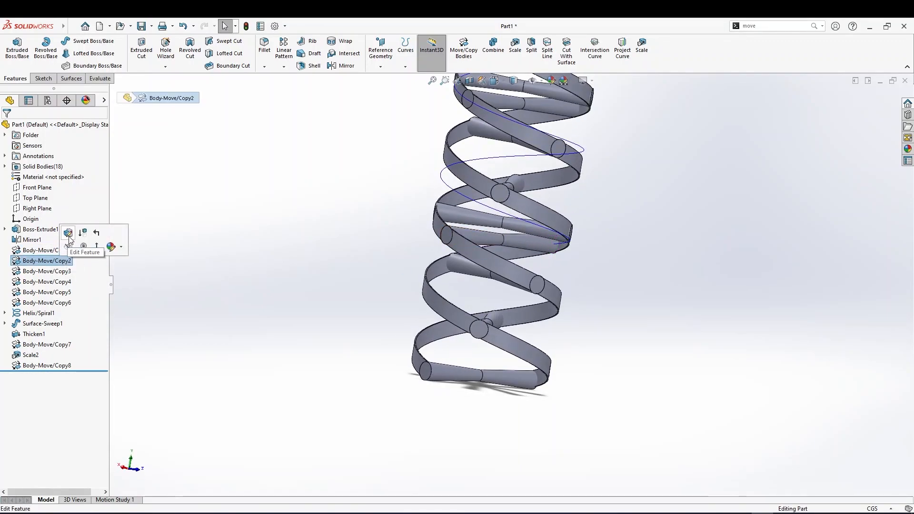
pyautogui.click(42, 252)
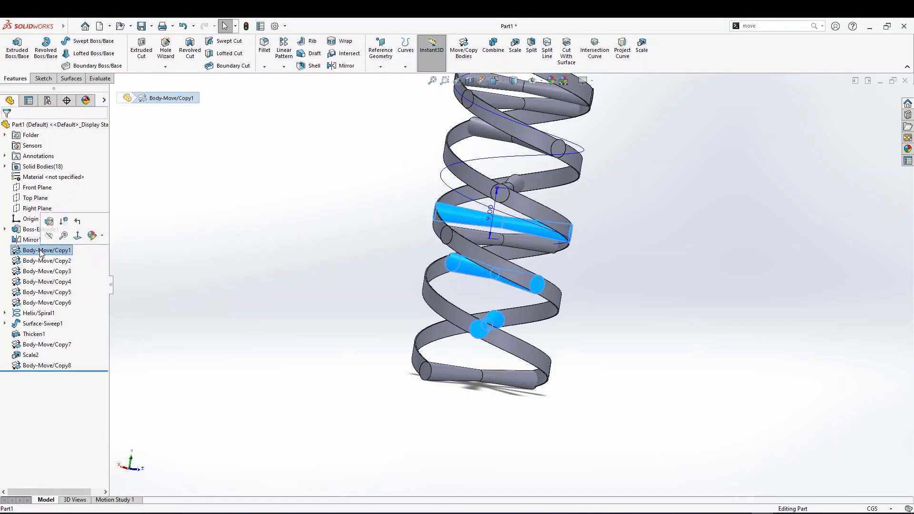
pyautogui.click(42, 261)
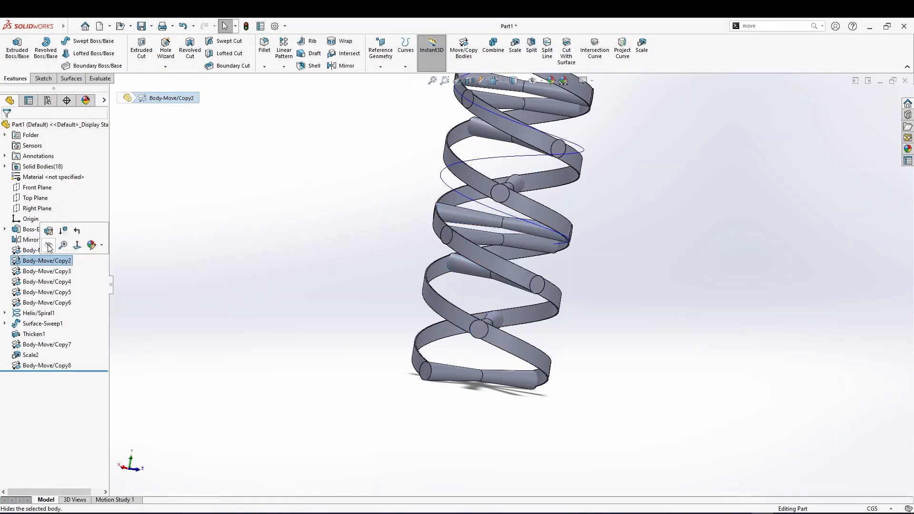
pyautogui.click(49, 231)
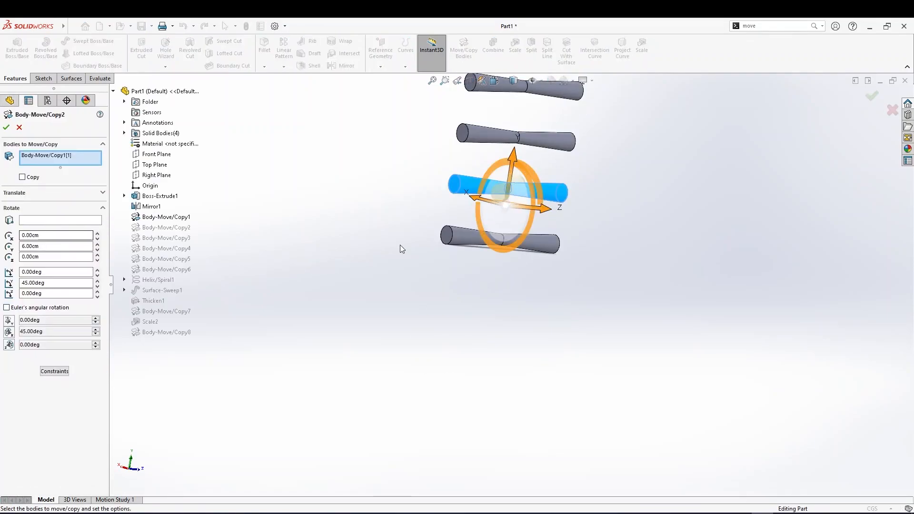
pyautogui.moveTo(475, 236)
pyautogui.mouseDown(button='middle')
pyautogui.moveTo(484, 249)
pyautogui.moveTo(464, 249)
pyautogui.mouseUp(button='middle')
pyautogui.scroll(1, 464, 247)
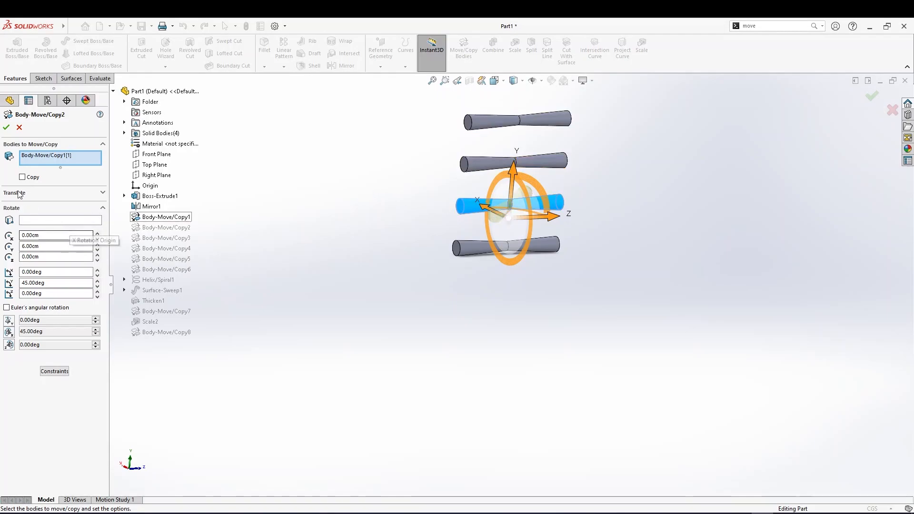
pyautogui.click(19, 128)
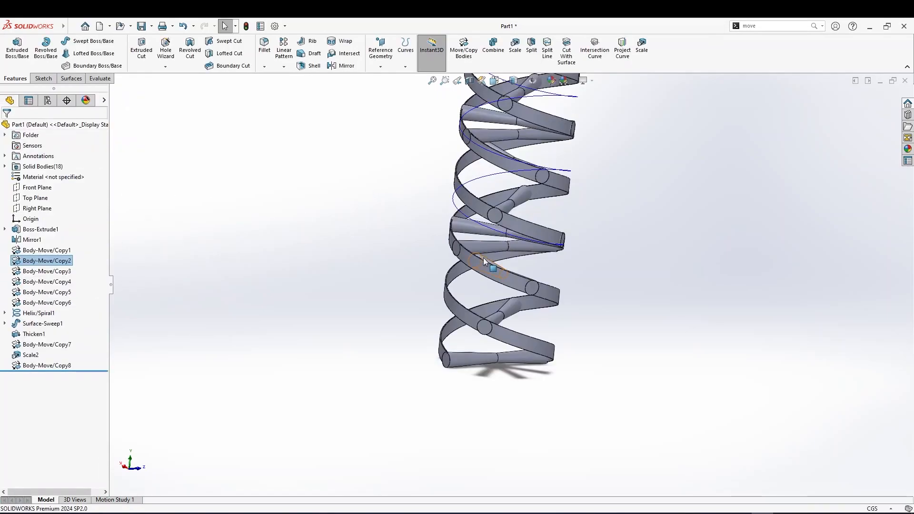
# Select each Body-Move/Copy feature in the tree in turn and orbit the model to examine which bodies each one moves
pyautogui.click(60, 271)
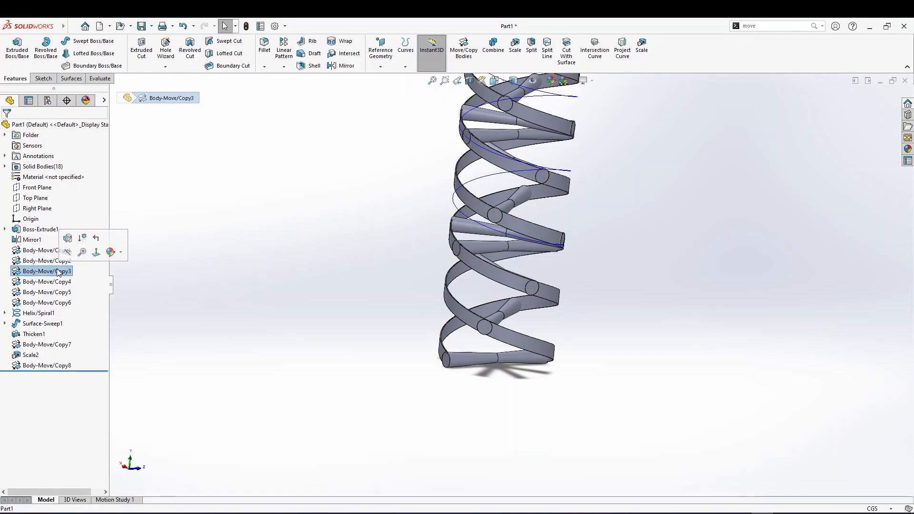
pyautogui.scroll(1, 161, 287)
pyautogui.click(162, 286)
pyautogui.click(57, 270)
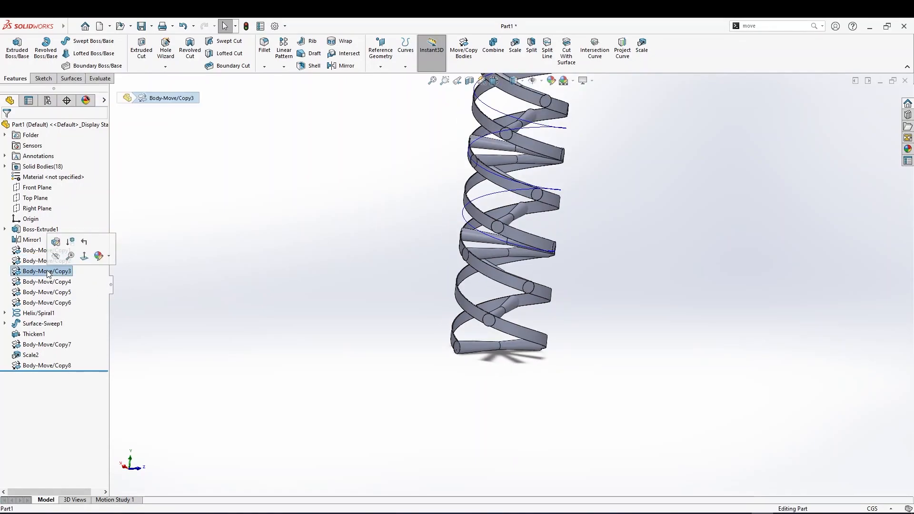
pyautogui.click(504, 252)
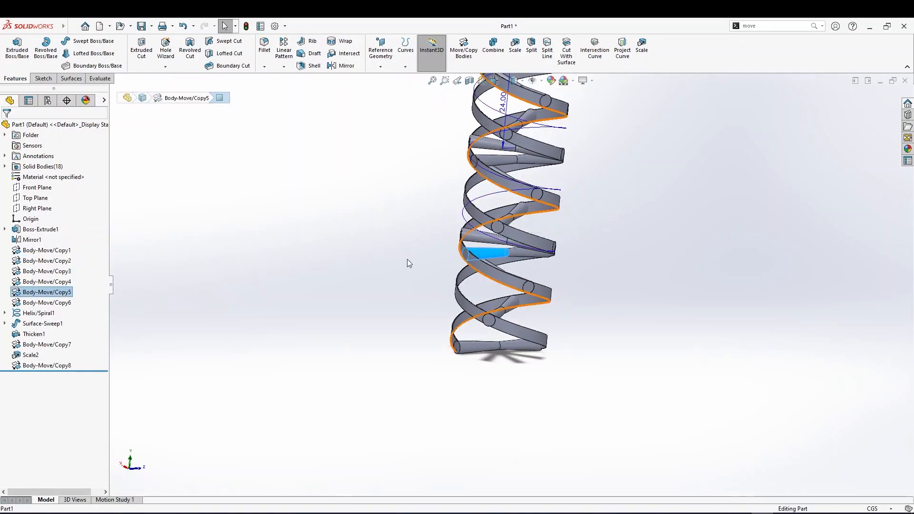
pyautogui.moveTo(296, 297); pyautogui.dragTo(335, 334, button='middle')
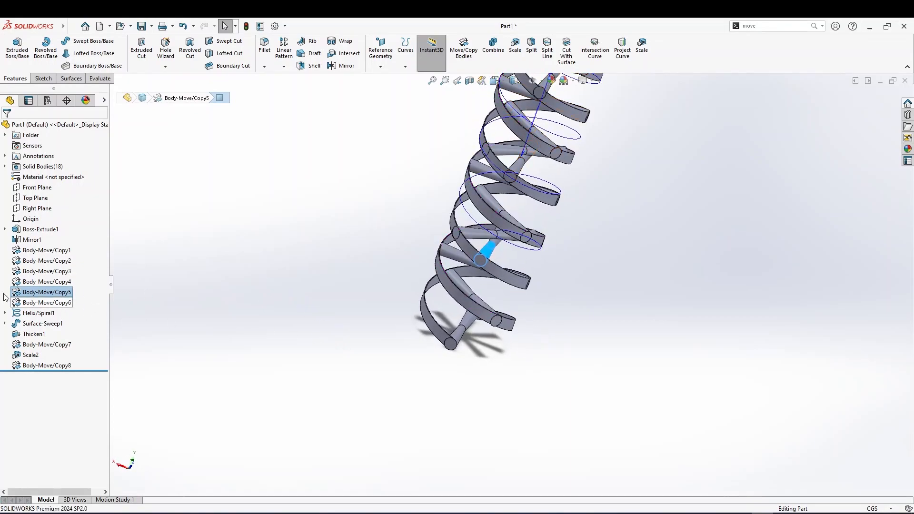
pyautogui.click(32, 252)
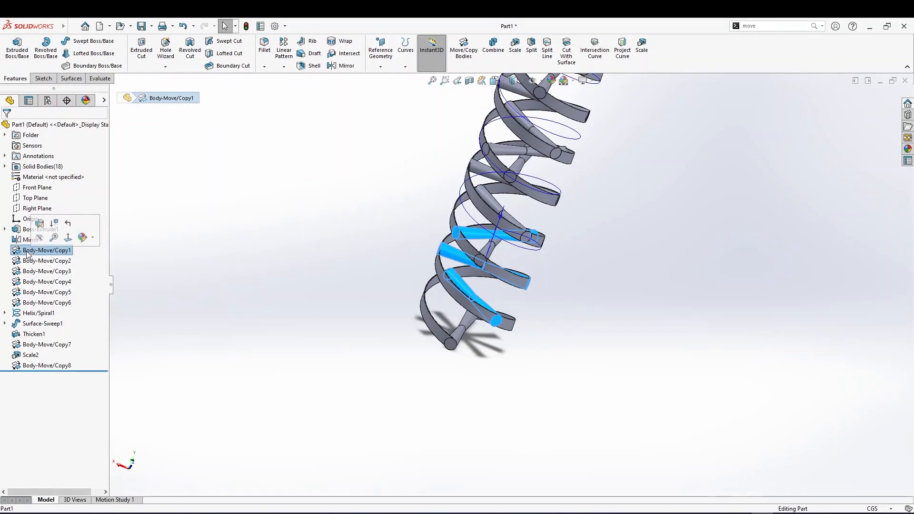
pyautogui.click(27, 261)
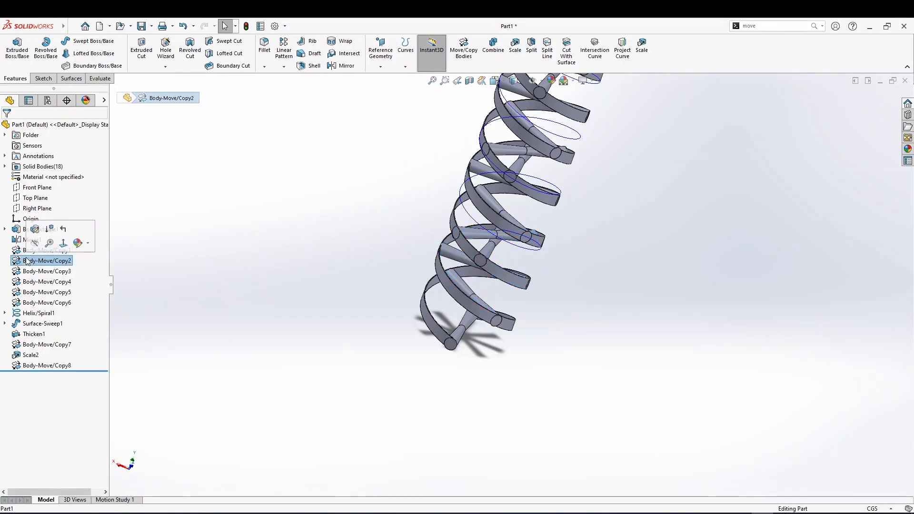
pyautogui.click(31, 271)
pyautogui.click(32, 281)
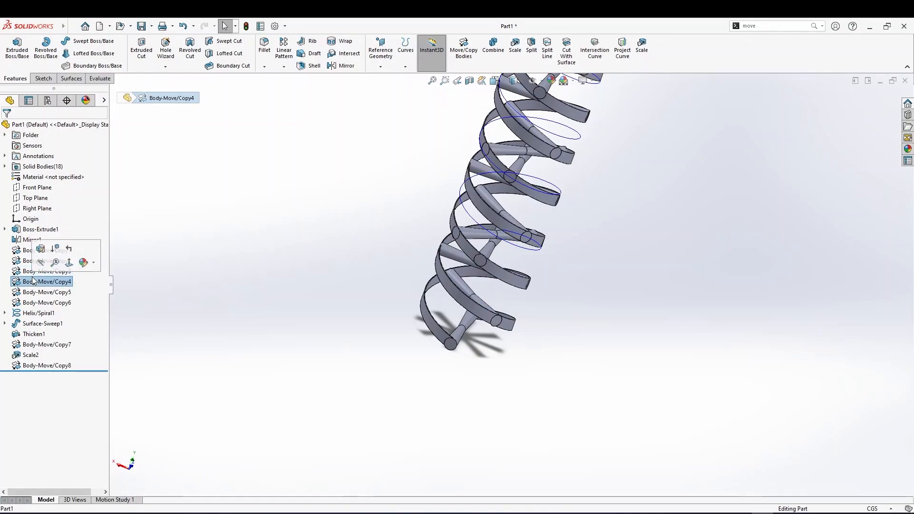
pyautogui.click(33, 292)
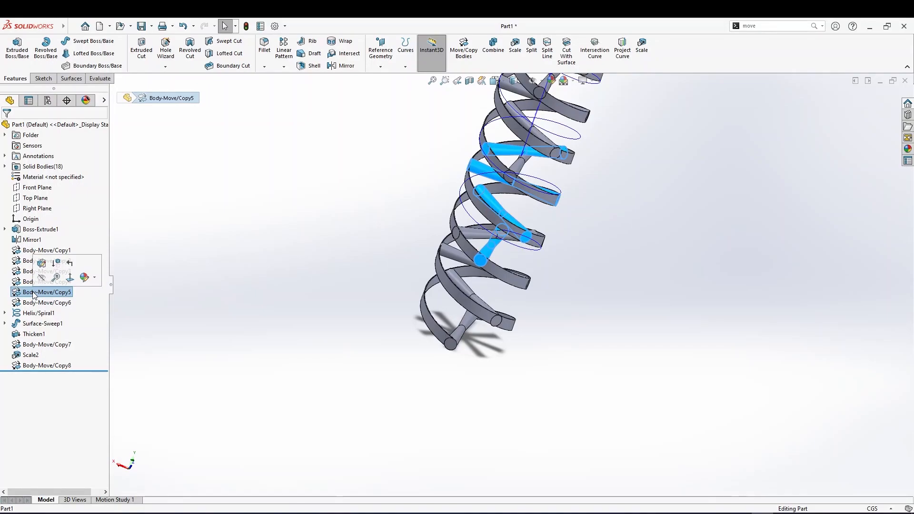
# Edit the Body-Move/Copy5 feature and set its Y translation to 36 cm
pyautogui.click(41, 263)
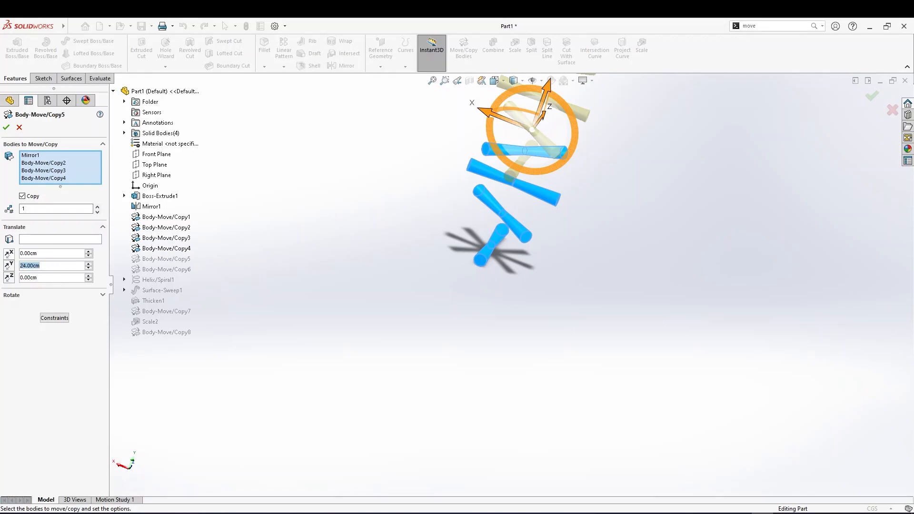
pyautogui.write('36')
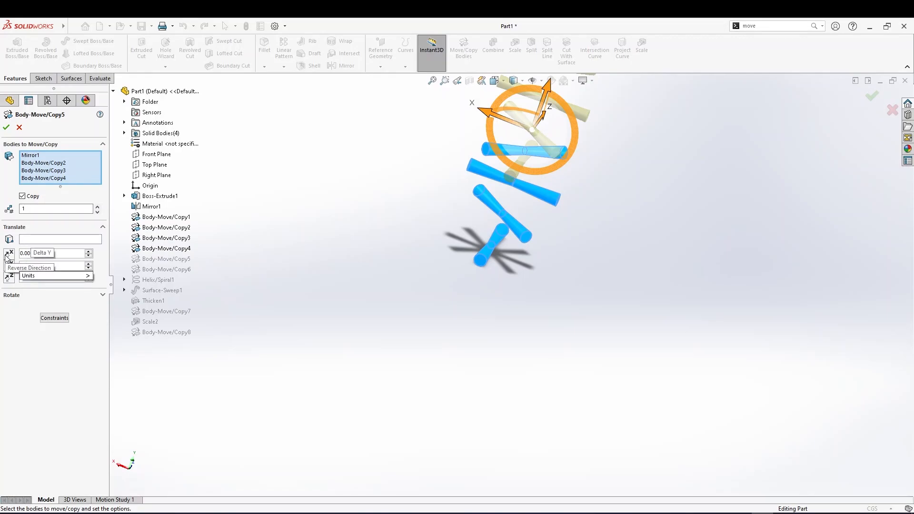
pyautogui.click(6, 127)
# Edit the Body-Move/Copy6 feature and set its Y translation to 72 cm
pyautogui.click(54, 303)
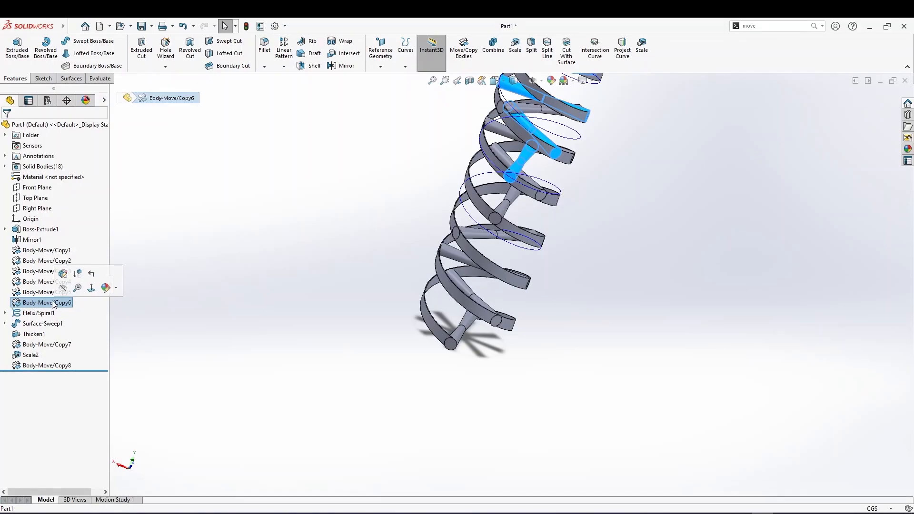
pyautogui.click(66, 274)
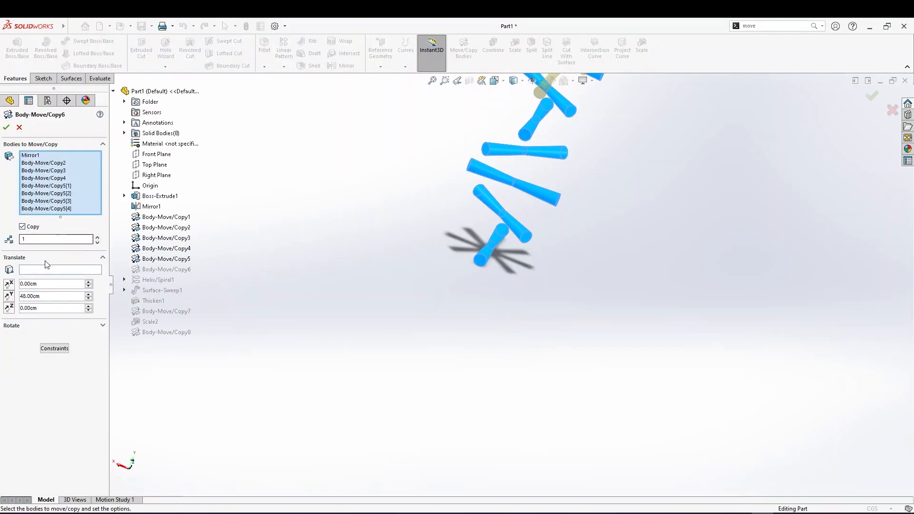
pyautogui.click(45, 295)
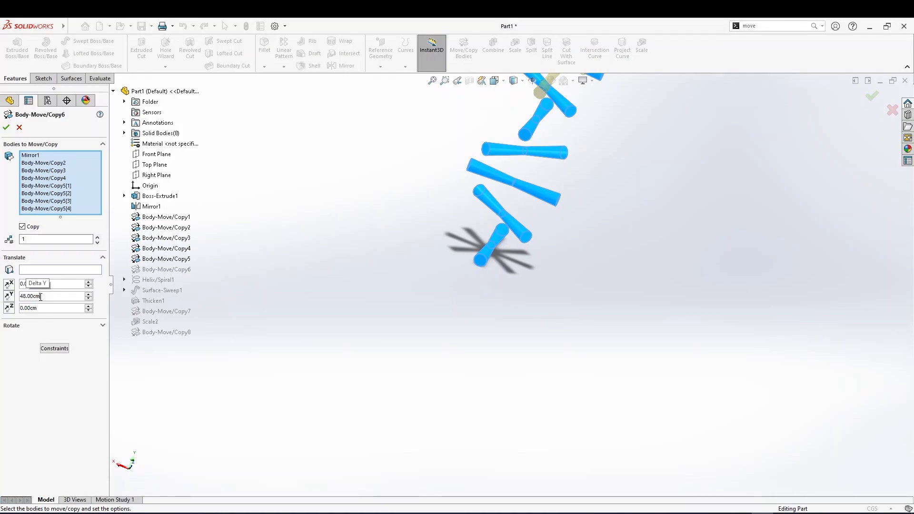
pyautogui.write('72')
pyautogui.click(7, 127)
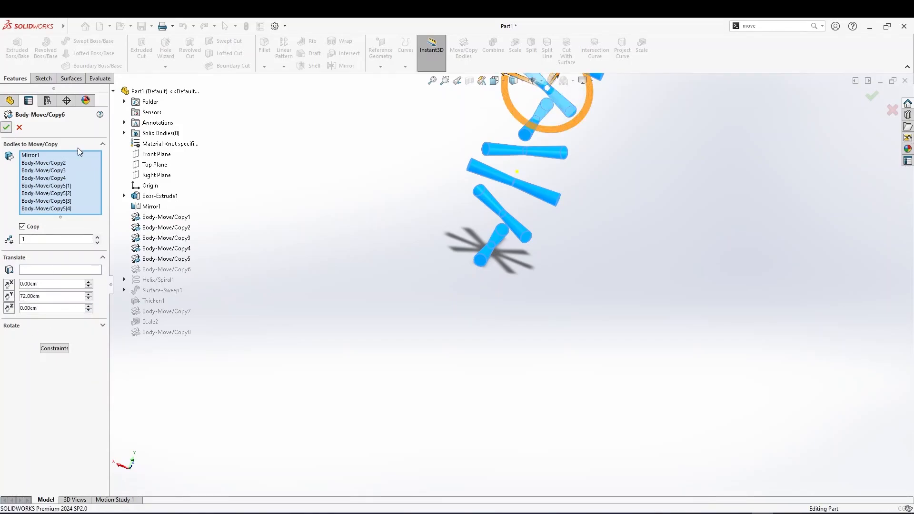
# Zoom and orbit around the updated stack to examine how the ribbons wrap the spaced copies
pyautogui.scroll(1, 450, 251)
pyautogui.moveTo(514, 216); pyautogui.dragTo(545, 242, button='middle')
pyautogui.scroll(1, 560, 159)
pyautogui.moveTo(561, 159); pyautogui.dragTo(559, 117, button='middle')
pyautogui.scroll(-5, 561, 112)
pyautogui.moveTo(553, 176); pyautogui.dragTo(573, 231, button='middle')
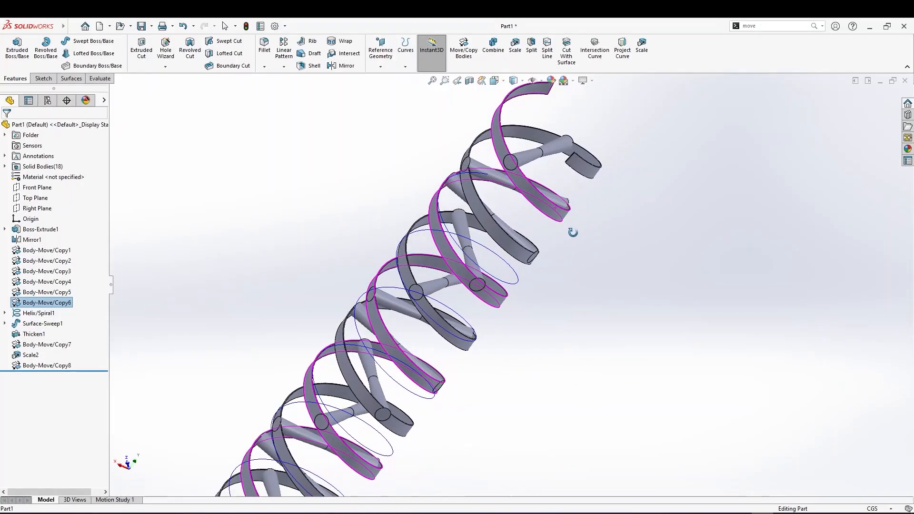
pyautogui.scroll(2, 518, 274)
pyautogui.moveTo(456, 308); pyautogui.dragTo(474, 340, button='middle')
pyautogui.scroll(-5, 332, 333)
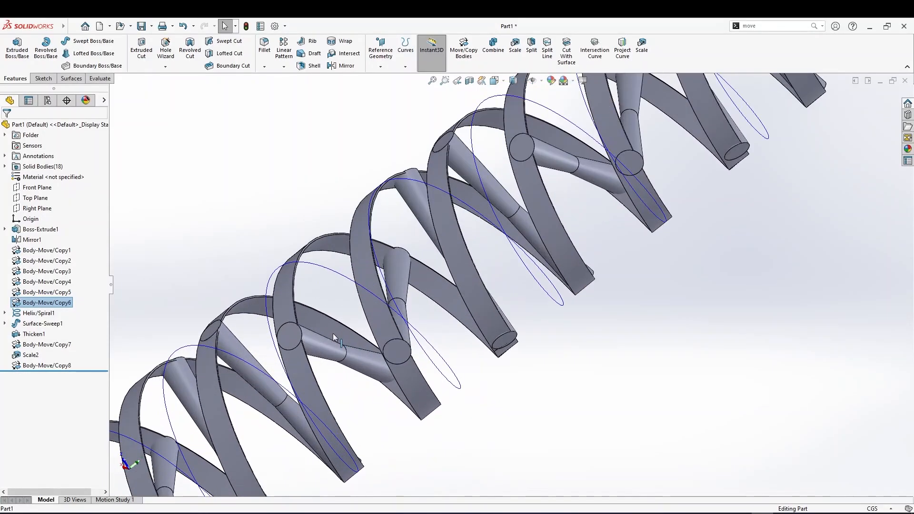
pyautogui.moveTo(315, 341); pyautogui.dragTo(219, 272, button='middle')
pyautogui.scroll(-8, 345, 333)
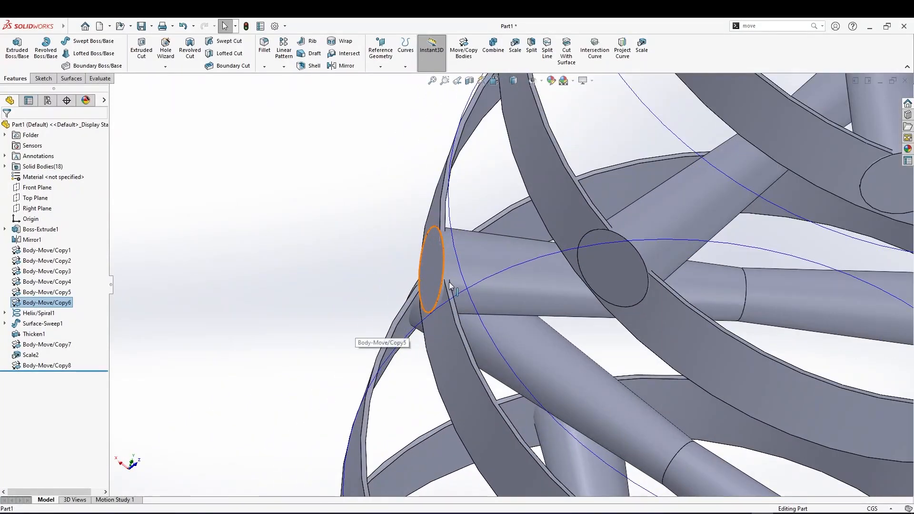
pyautogui.moveTo(432, 271); pyautogui.dragTo(423, 224, button='middle')
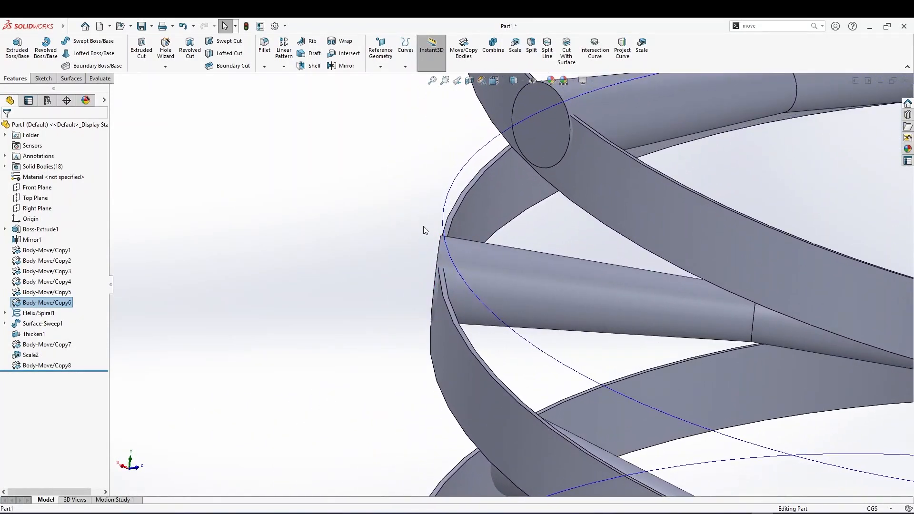
pyautogui.scroll(5, 425, 286)
pyautogui.moveTo(453, 287); pyautogui.dragTo(534, 317, button='middle')
# Hide the Helix/Spiral1 curve
pyautogui.click(564, 303)
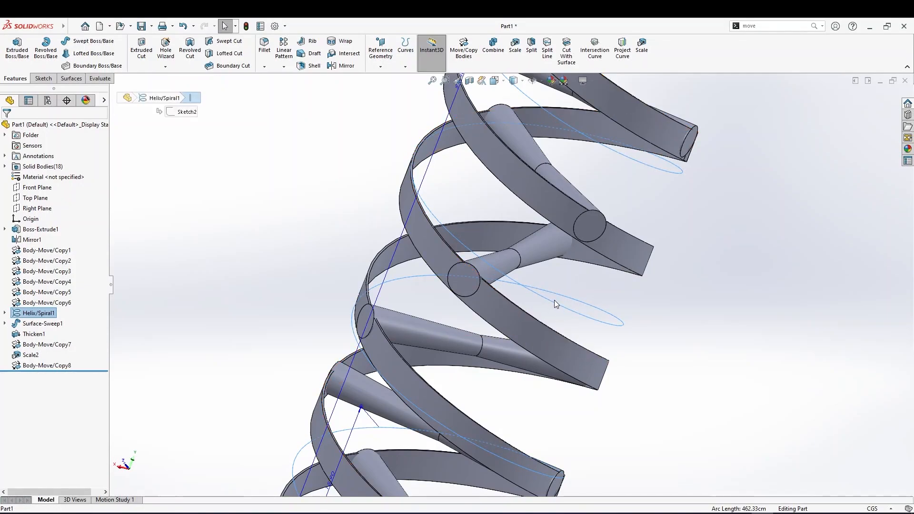
pyautogui.moveTo(545, 294)
pyautogui.mouseDown(button='middle')
pyautogui.moveTo(535, 271)
pyautogui.moveTo(545, 304)
pyautogui.mouseUp(button='middle')
pyautogui.click(547, 309)
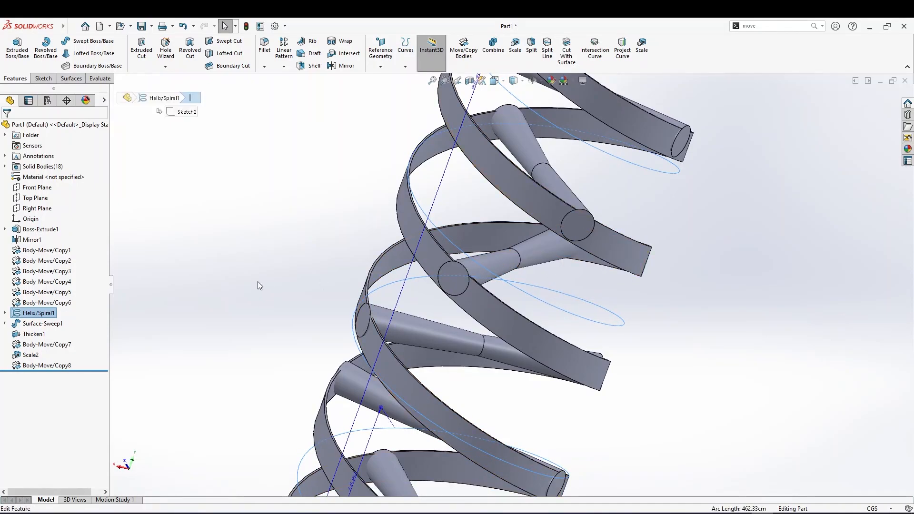
pyautogui.click(33, 313)
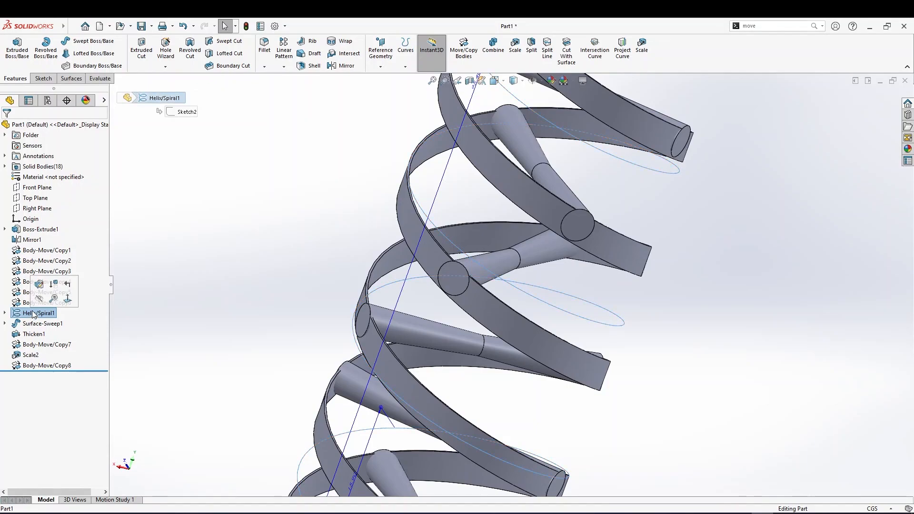
pyautogui.click(42, 300)
# Zoom and orbit closely around the ribbons and cylinders to inspect their ends and intersections
pyautogui.scroll(5, 444, 286)
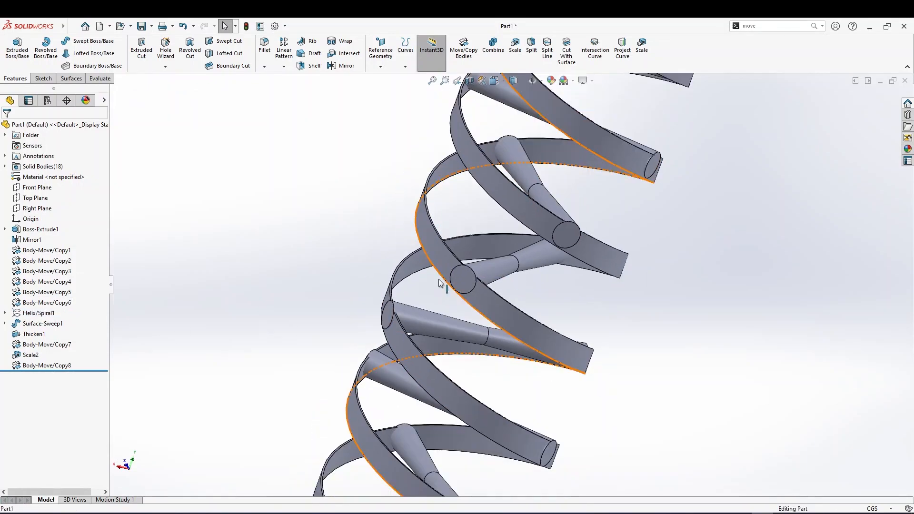
pyautogui.moveTo(519, 304); pyautogui.dragTo(566, 184, button='middle')
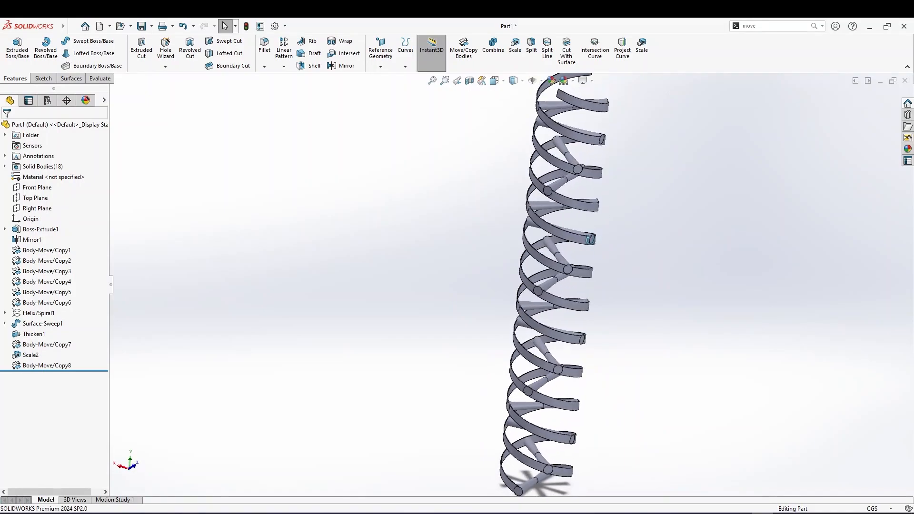
pyautogui.scroll(-6, 563, 193)
pyautogui.scroll(-3, 510, 224)
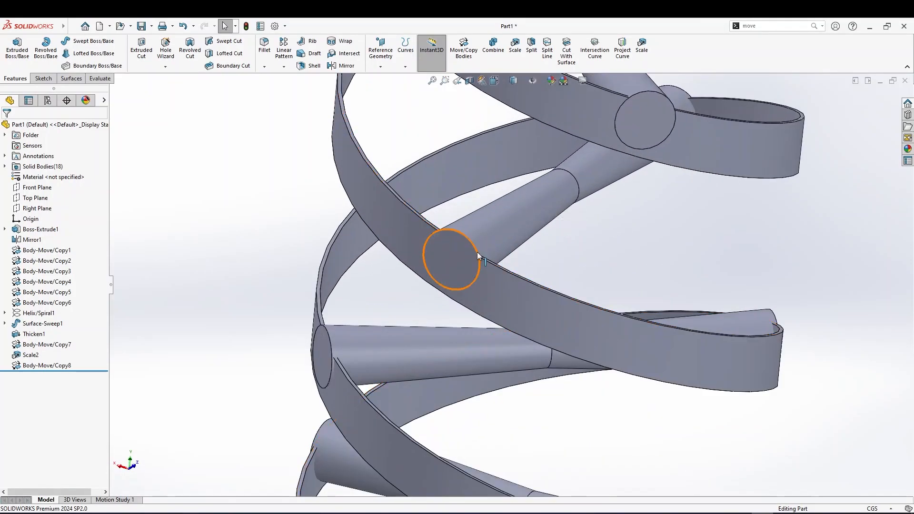
pyautogui.scroll(2, 477, 253)
pyautogui.scroll(5, 495, 245)
pyautogui.moveTo(499, 249); pyautogui.dragTo(473, 259, button='middle')
pyautogui.scroll(-8, 561, 167)
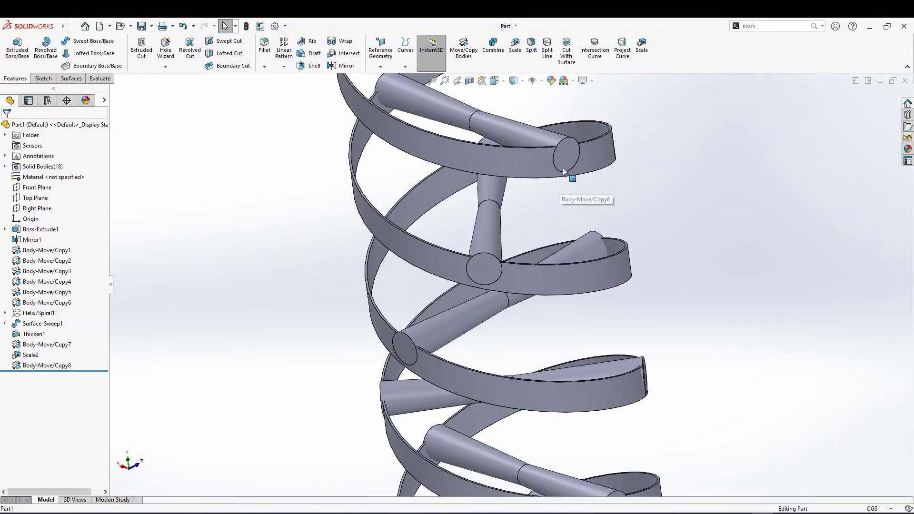
pyautogui.scroll(-8, 568, 192)
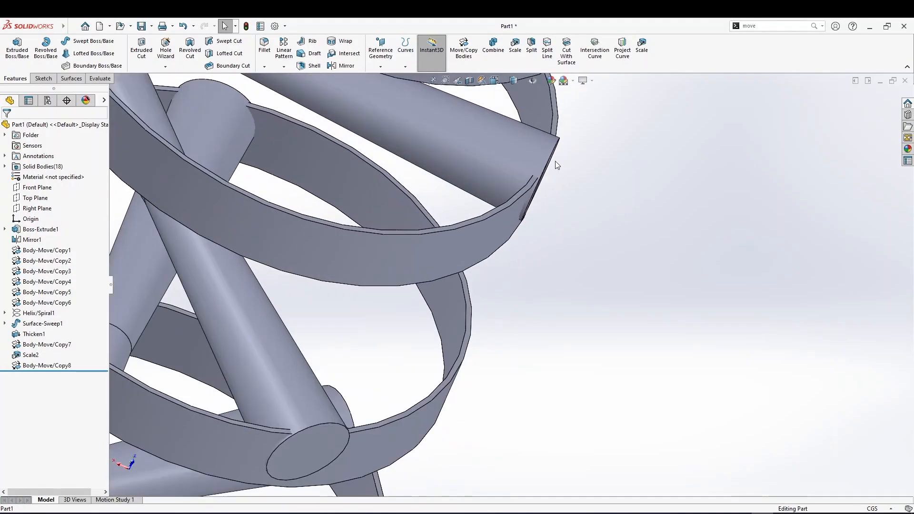
pyautogui.moveTo(527, 231); pyautogui.dragTo(536, 218, button='middle')
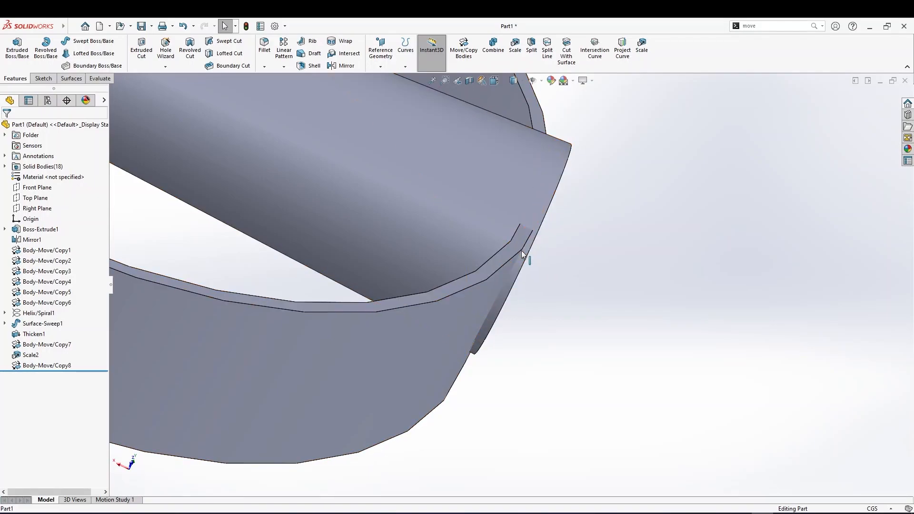
pyautogui.scroll(3, 536, 217)
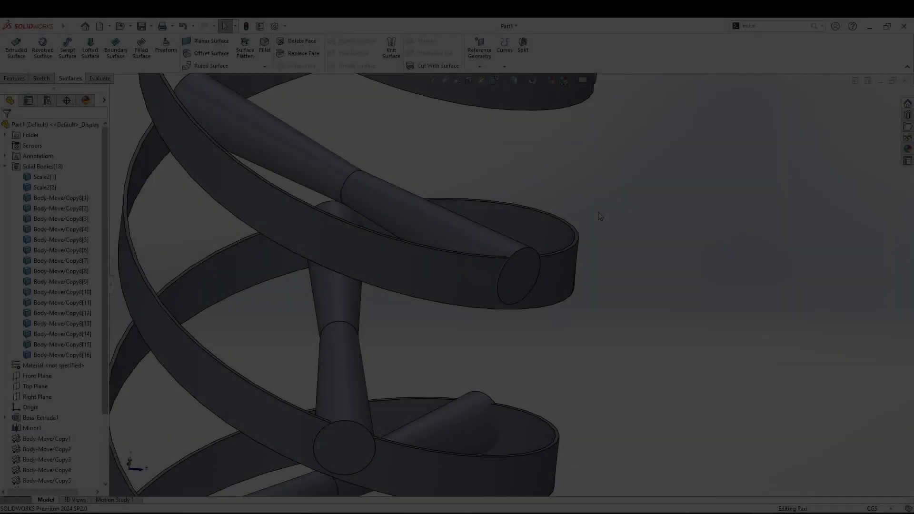
pyautogui.moveTo(492, 267); pyautogui.dragTo(484, 277, button='middle')
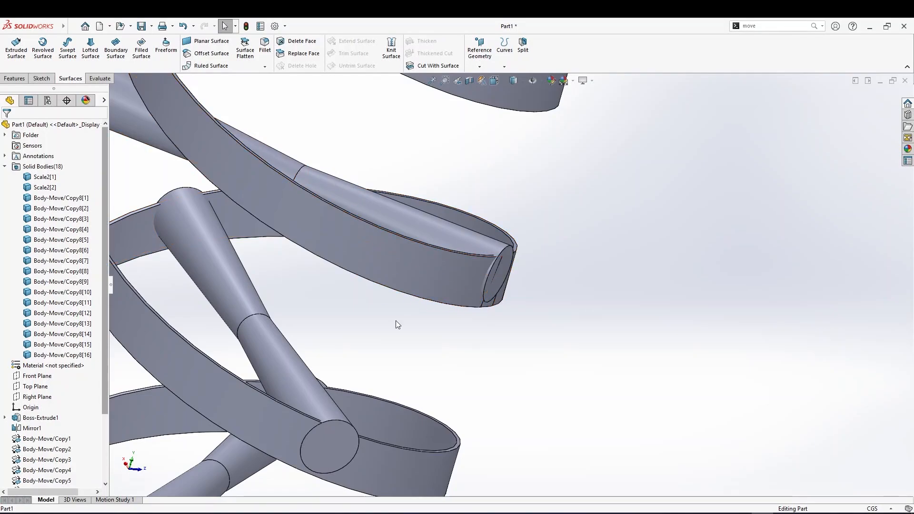
# Create a new part document and start a sketch on its Front Plane
pyautogui.click(66, 26)
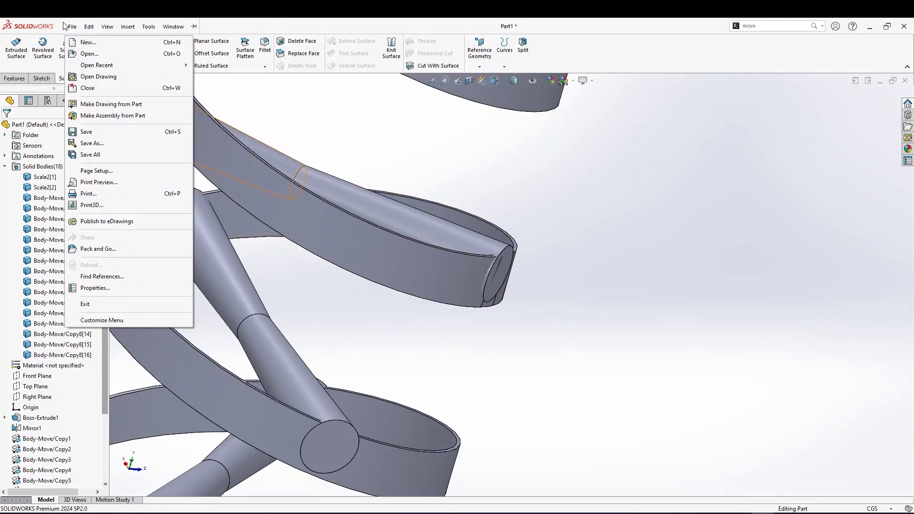
pyautogui.click(88, 42)
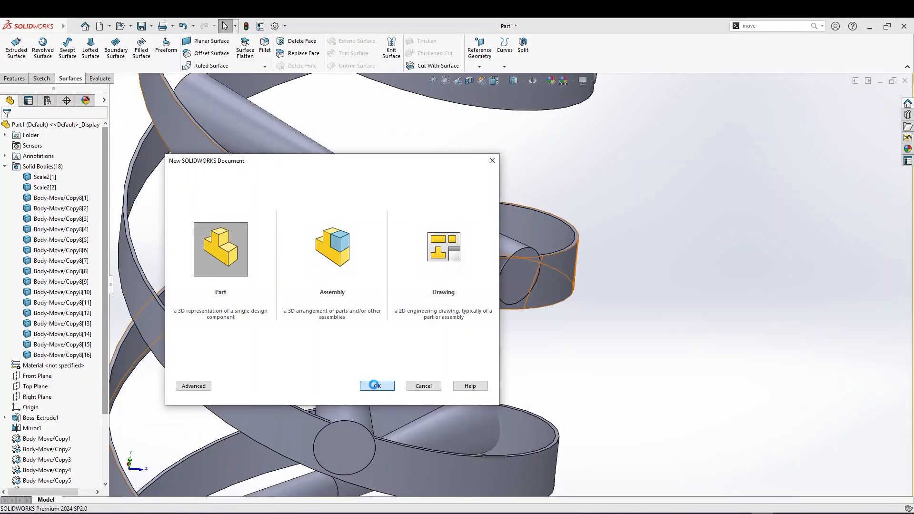
pyautogui.click(376, 386)
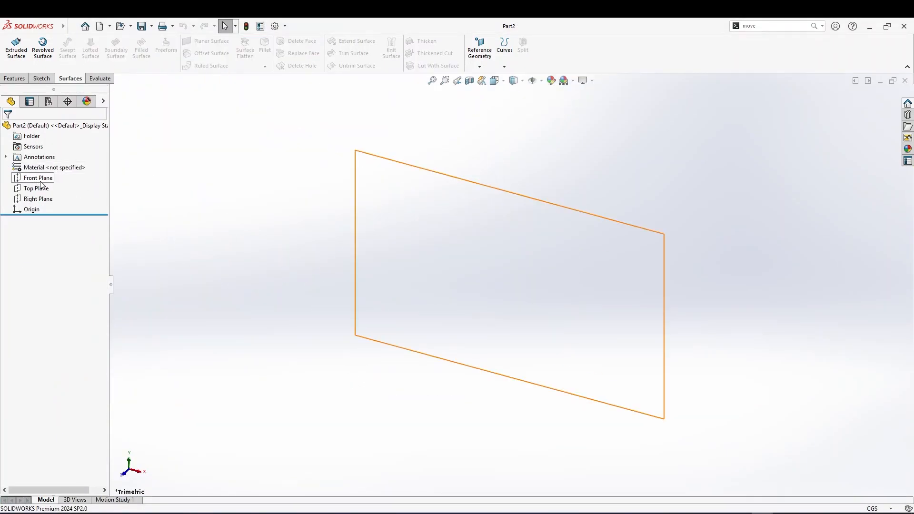
pyautogui.rightClick(33, 177)
pyautogui.click(62, 165)
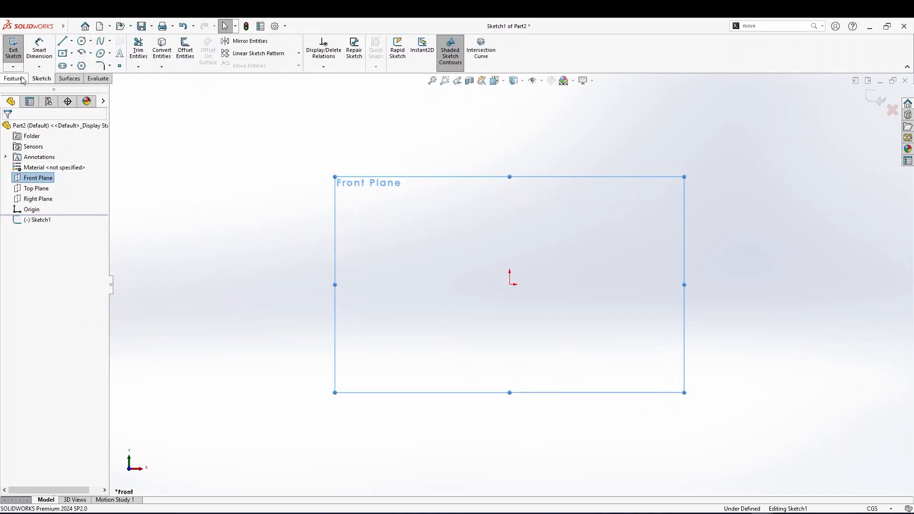
# Sketch a center rectangle on the Front Plane, centered left of the origin
pyautogui.click(62, 54)
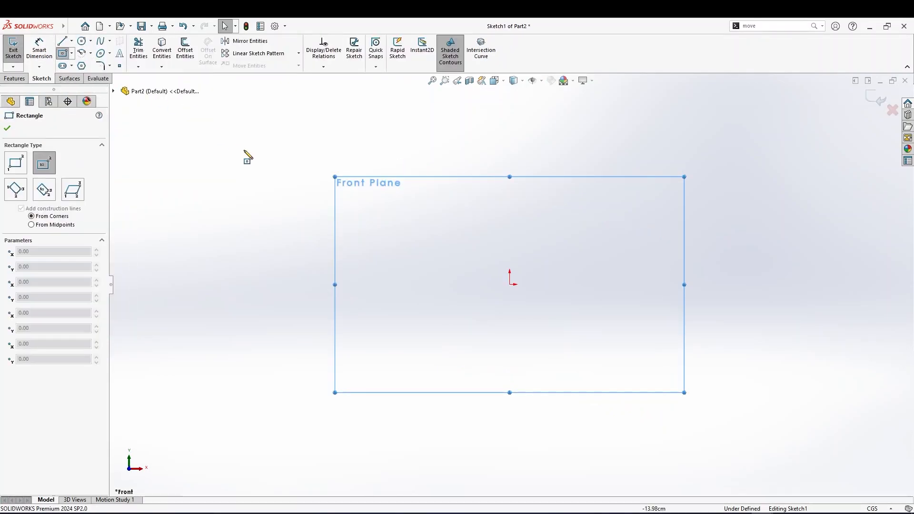
pyautogui.moveTo(413, 308); pyautogui.dragTo(543, 258)
pyautogui.click(8, 128)
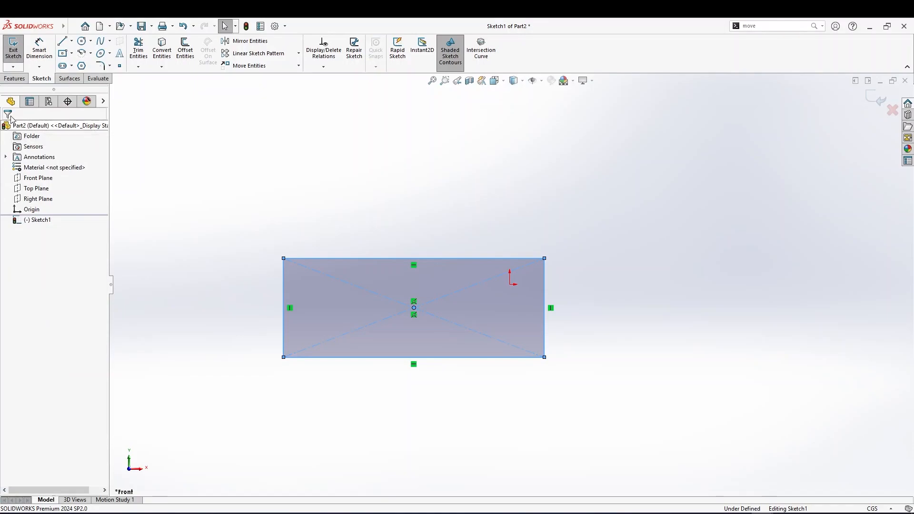
# Extrude the center rectangle into a solid block, adjusting its depth with the drag handle
pyautogui.click(14, 78)
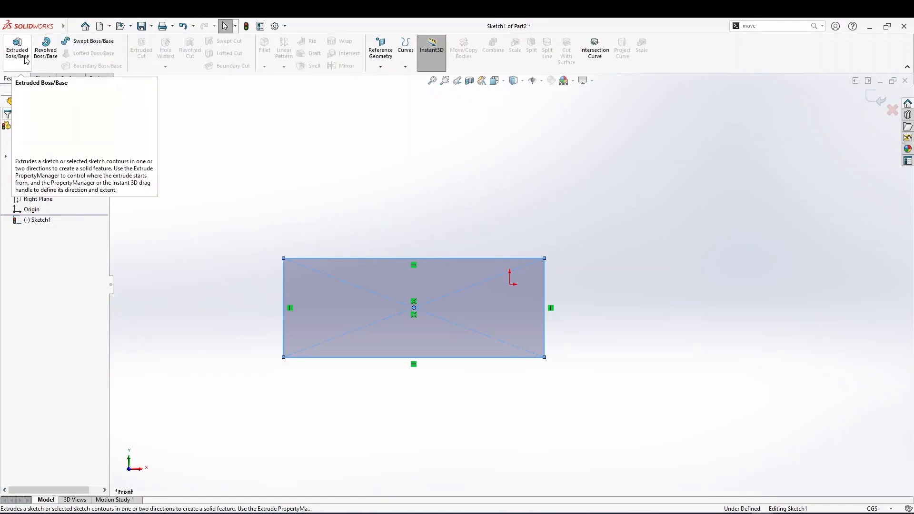
pyautogui.click(17, 47)
pyautogui.moveTo(258, 279); pyautogui.dragTo(468, 309, button='middle')
pyautogui.moveTo(469, 309); pyautogui.dragTo(337, 362)
pyautogui.moveTo(337, 362); pyautogui.dragTo(319, 171, button='middle')
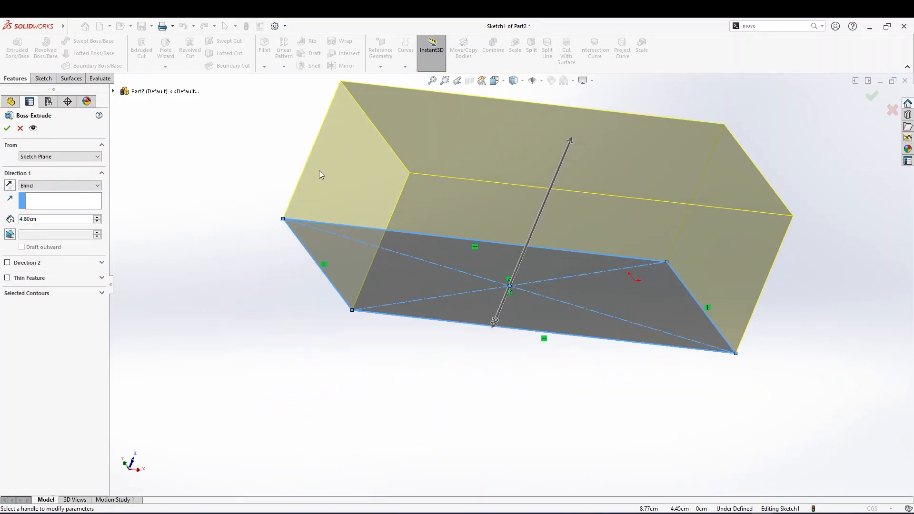
pyautogui.moveTo(565, 142); pyautogui.dragTo(586, 104)
pyautogui.click(8, 126)
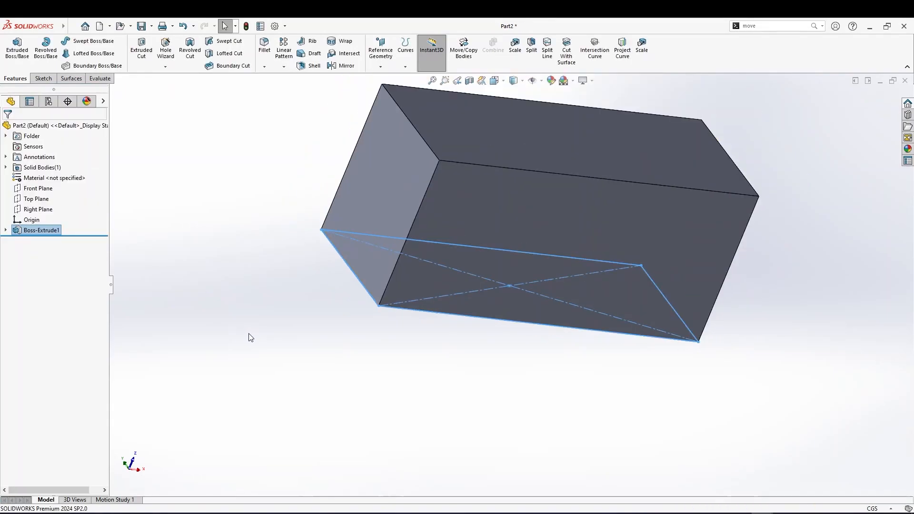
# Create a new plane offset about 15.7 cm from the Top Plane on the flipped side, below the block
pyautogui.click(48, 199)
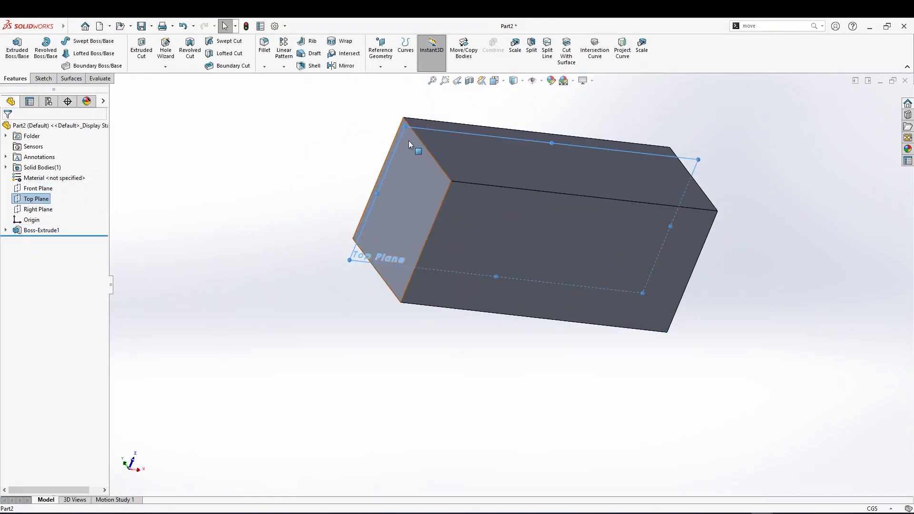
pyautogui.keyDown('ctrl'); pyautogui.moveTo(403, 125); pyautogui.dragTo(485, 284); pyautogui.keyUp('ctrl')
pyautogui.keyDown('ctrl'); pyautogui.moveTo(512, 358); pyautogui.dragTo(531, 349); pyautogui.keyUp('ctrl')
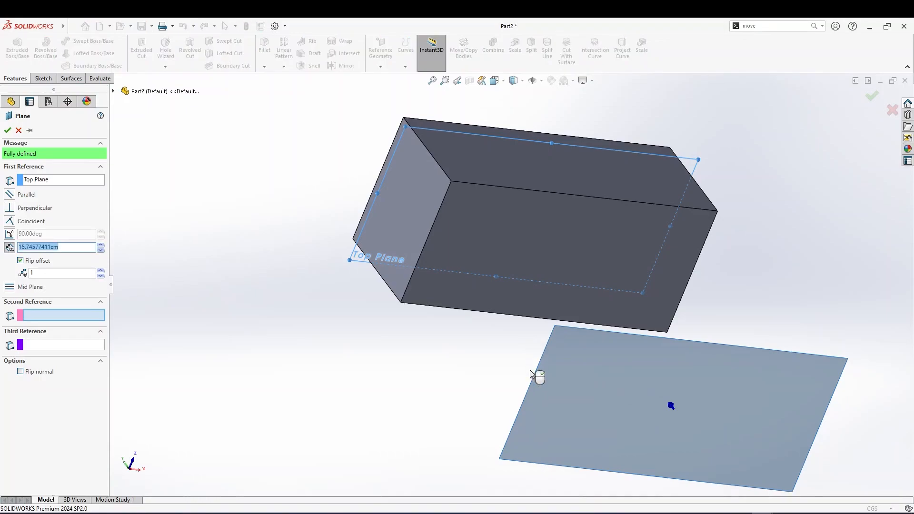
pyautogui.moveTo(563, 388); pyautogui.dragTo(524, 349, button='middle')
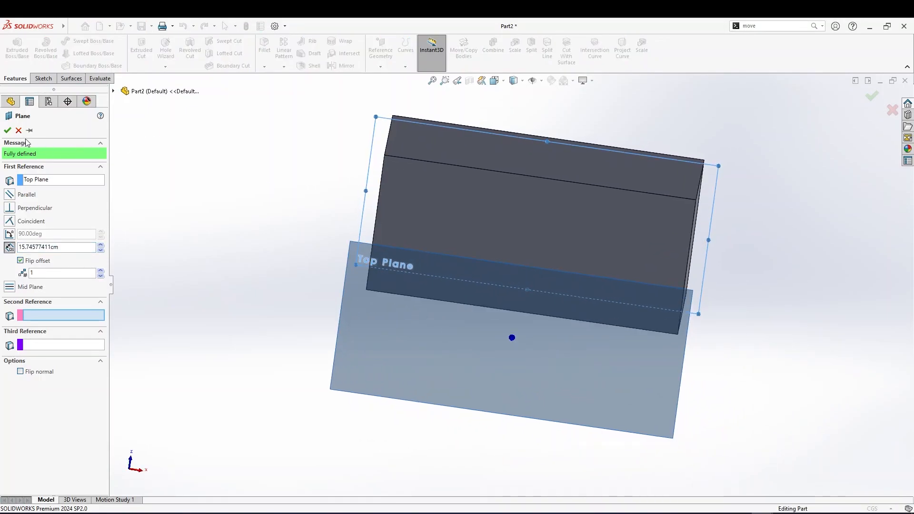
pyautogui.click(7, 129)
# Open a new sketch on Plane1
pyautogui.click(424, 307)
pyautogui.rightClick(424, 308)
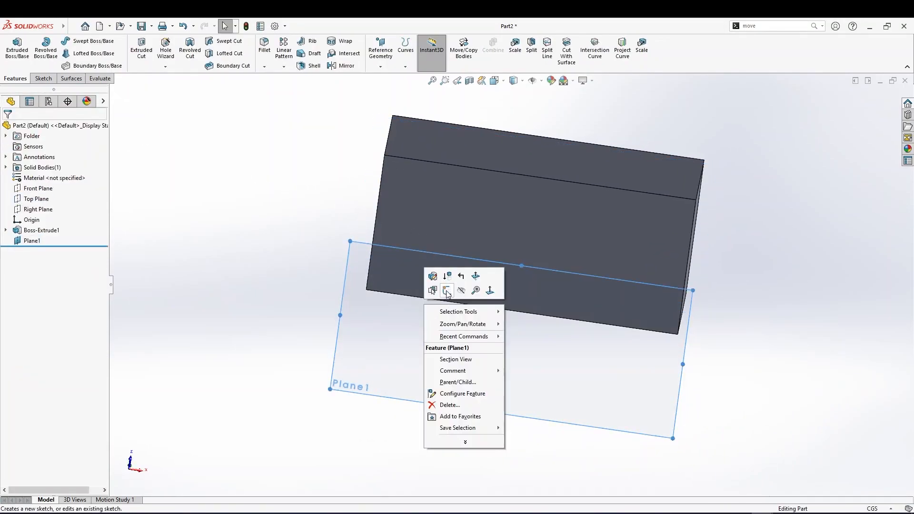
pyautogui.click(447, 291)
pyautogui.click(100, 41)
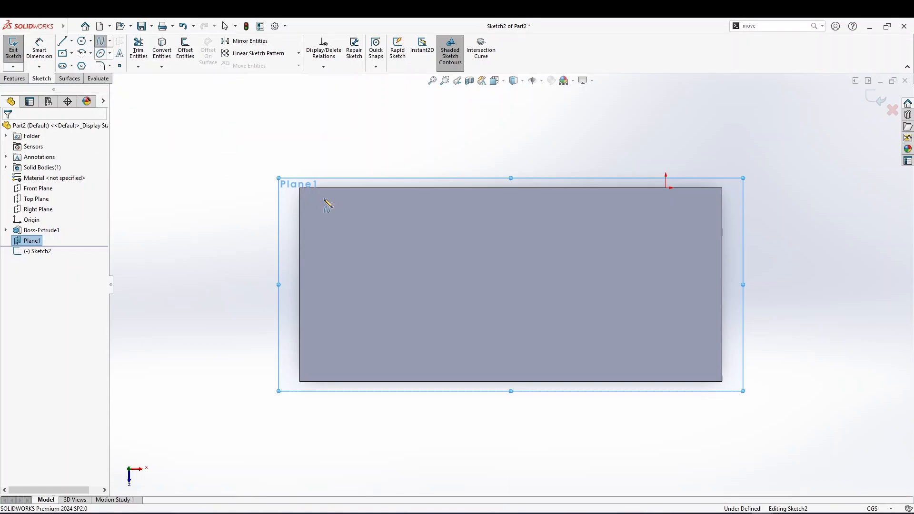
pyautogui.click(288, 333)
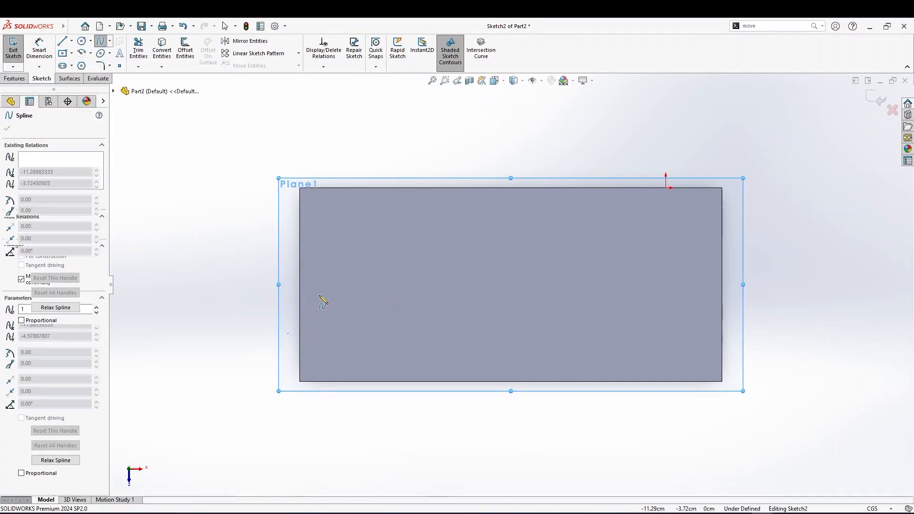
pyautogui.click(433, 294)
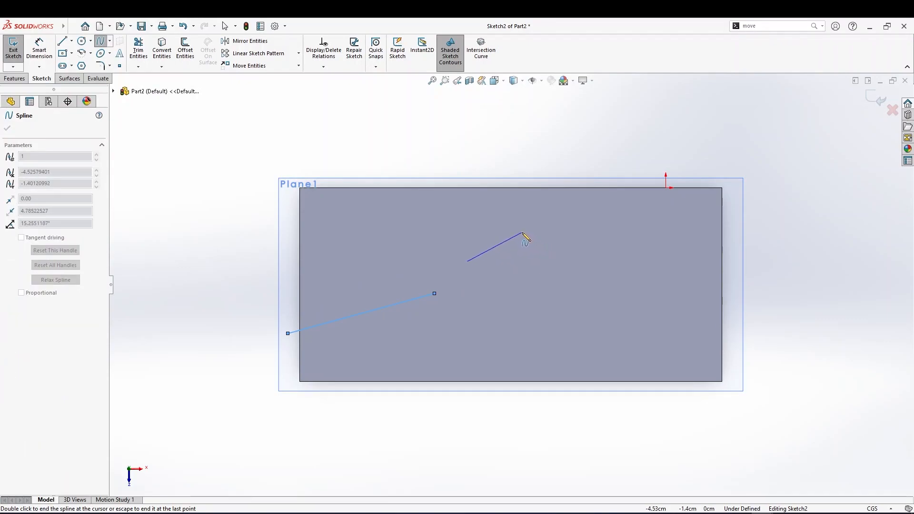
pyautogui.hotkey('ctrl', 'z')
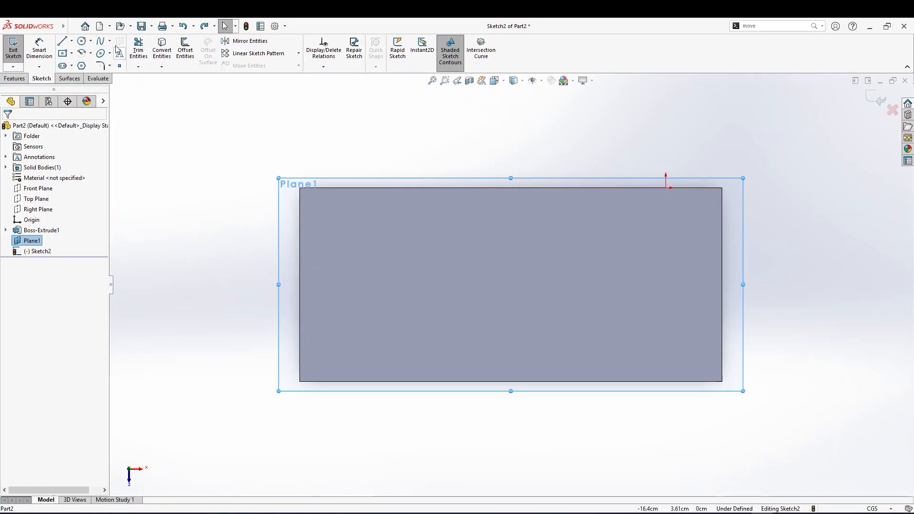
# Sketch a three-point spline curving across Plane1 from its left side to just past its right edge
pyautogui.click(99, 41)
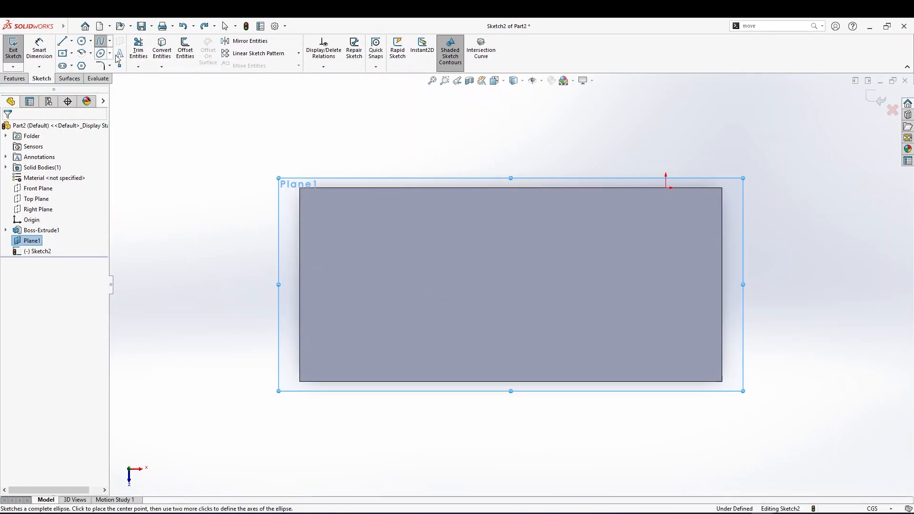
pyautogui.click(293, 324)
pyautogui.click(568, 251)
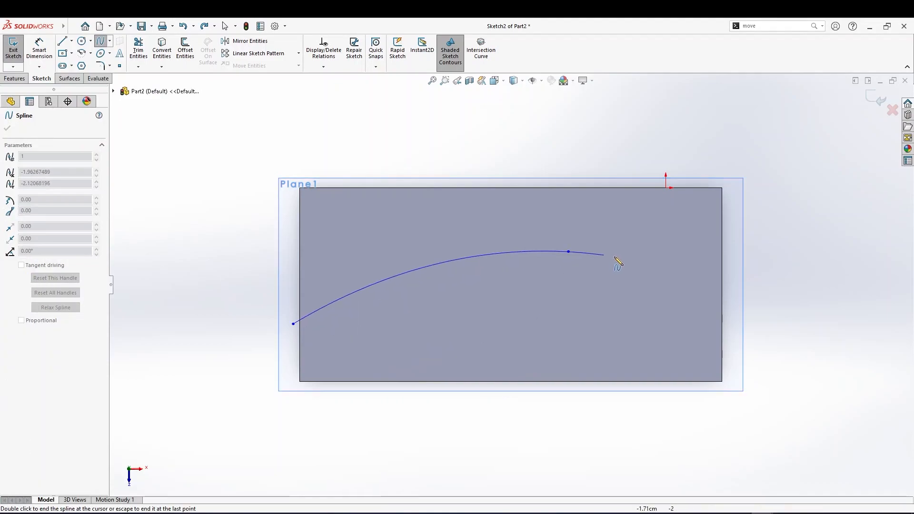
pyautogui.click(762, 285)
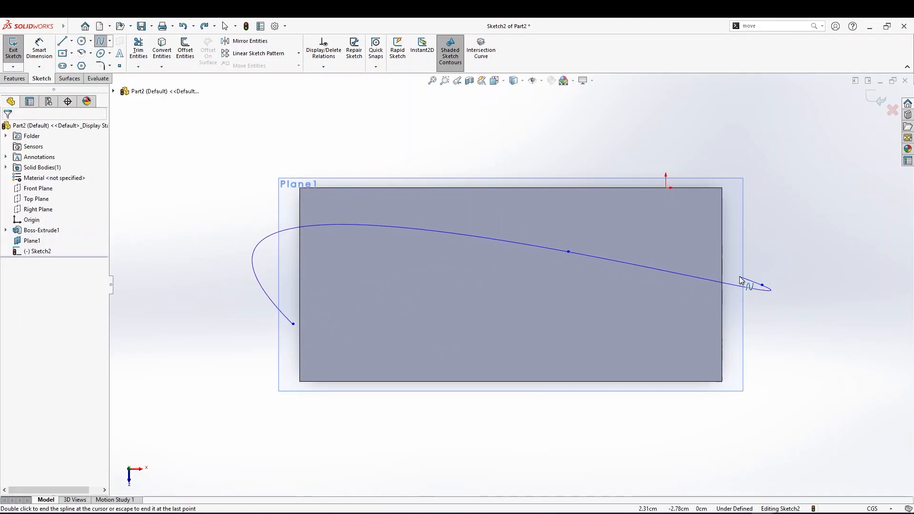
pyautogui.doubleClick(741, 281)
# Create an extruded surface from the spline about 21.2 cm long so it passes through the block
pyautogui.moveTo(501, 255); pyautogui.dragTo(403, 236, button='middle')
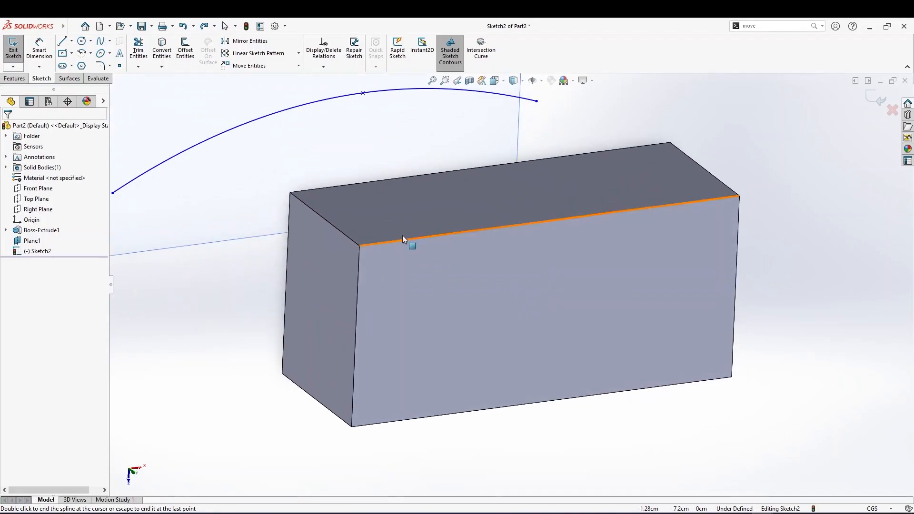
pyautogui.scroll(2, 402, 236)
pyautogui.click(75, 80)
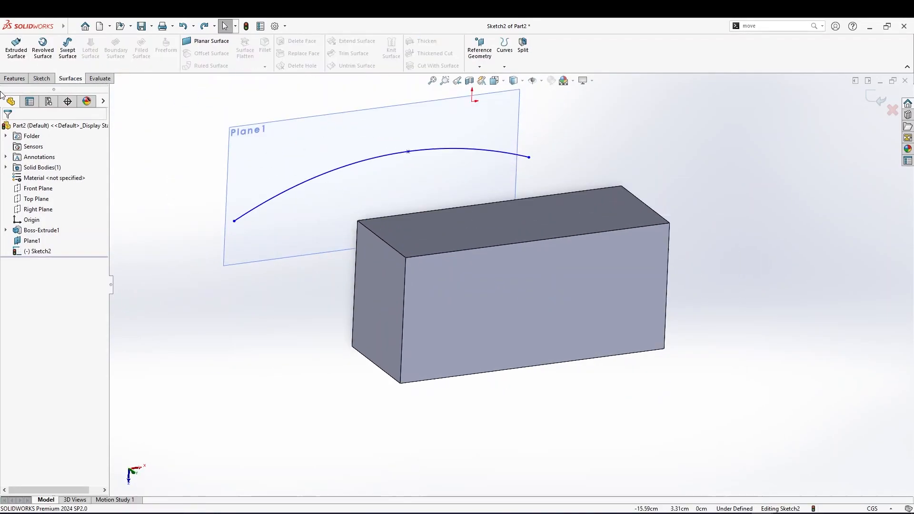
pyautogui.click(16, 46)
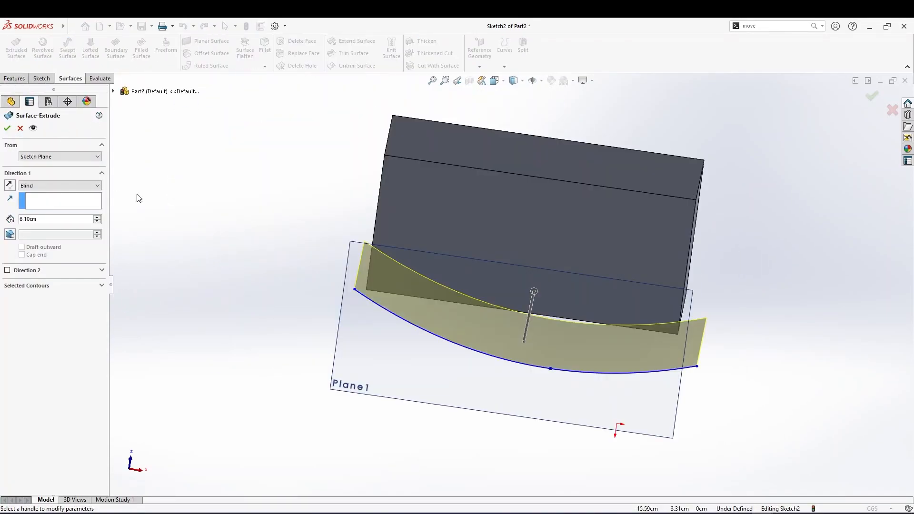
pyautogui.moveTo(324, 256); pyautogui.dragTo(435, 360, button='middle')
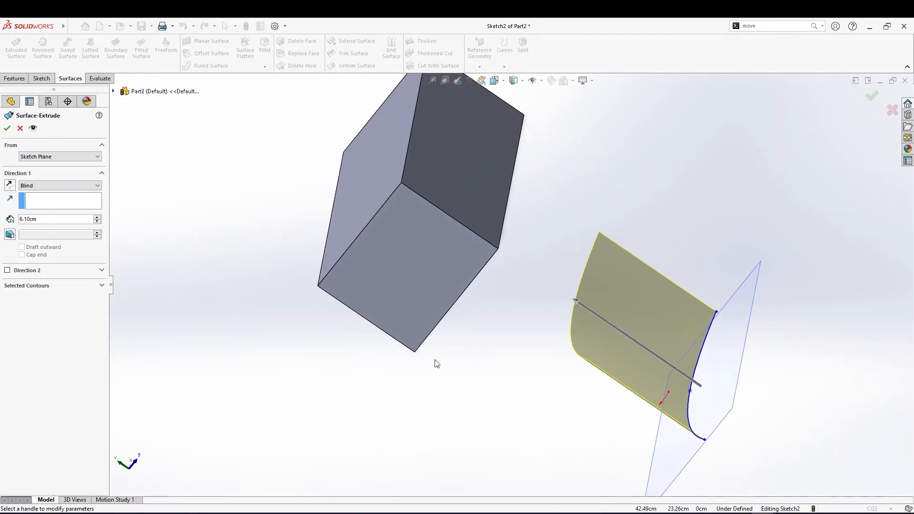
pyautogui.click(577, 303)
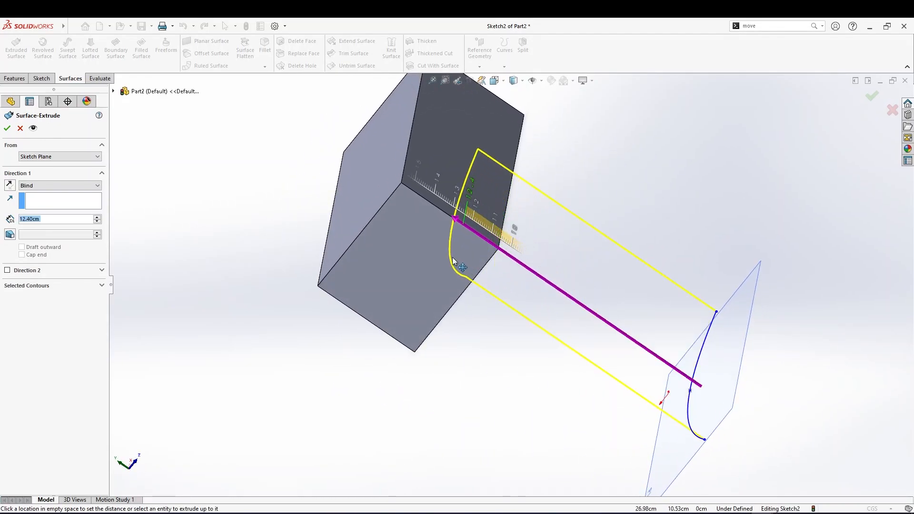
pyautogui.click(279, 180)
pyautogui.moveTo(279, 181)
pyautogui.mouseDown(button='middle')
pyautogui.moveTo(288, 231)
pyautogui.moveTo(254, 281)
pyautogui.mouseUp(button='middle')
pyautogui.scroll(4, 254, 281)
pyautogui.moveTo(485, 252); pyautogui.dragTo(472, 272, button='middle')
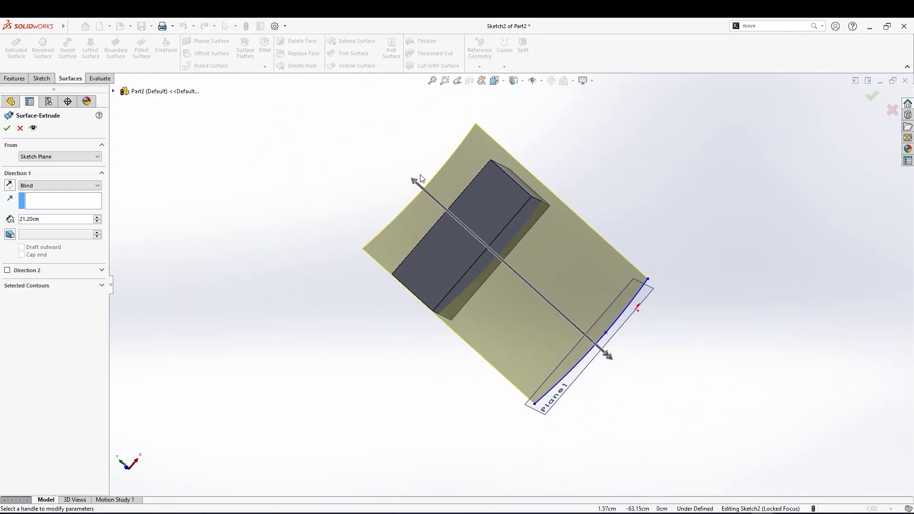
pyautogui.click(8, 128)
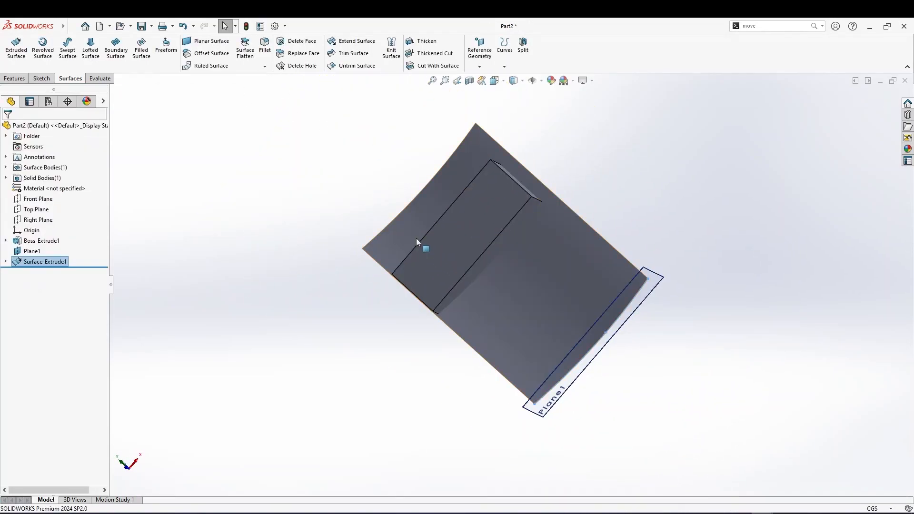
# Cut the block with the extruded surface using Cut With Surface
pyautogui.moveTo(496, 259); pyautogui.dragTo(443, 268, button='middle')
pyautogui.scroll(-3, 442, 265)
pyautogui.moveTo(420, 210); pyautogui.dragTo(373, 245, button='middle')
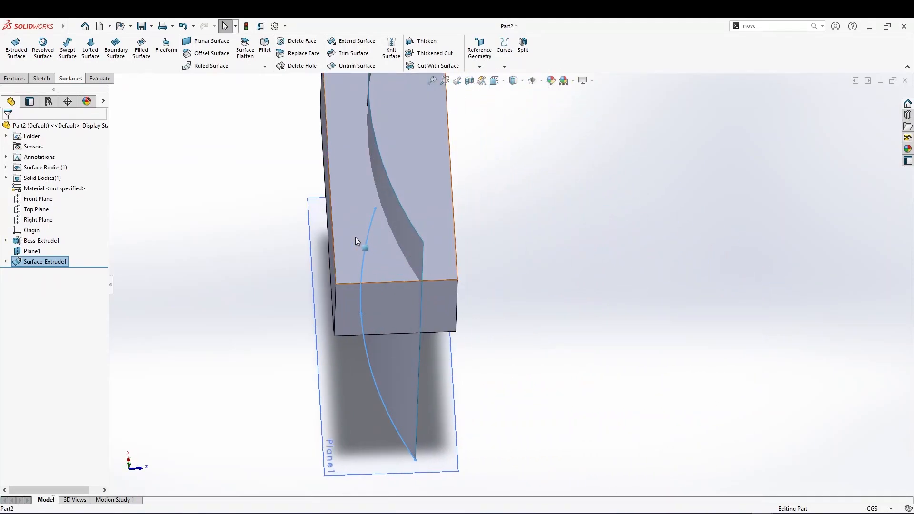
pyautogui.scroll(3, 445, 235)
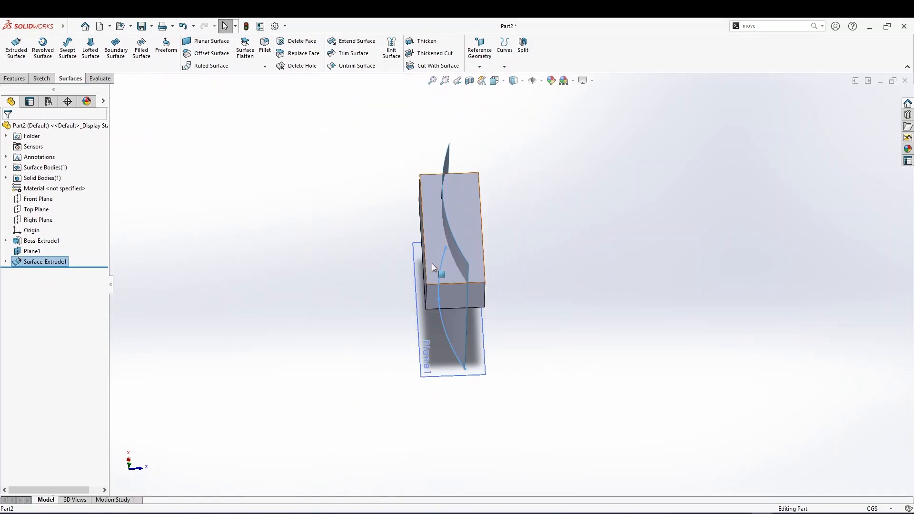
pyautogui.moveTo(433, 266); pyautogui.dragTo(453, 300, button='middle')
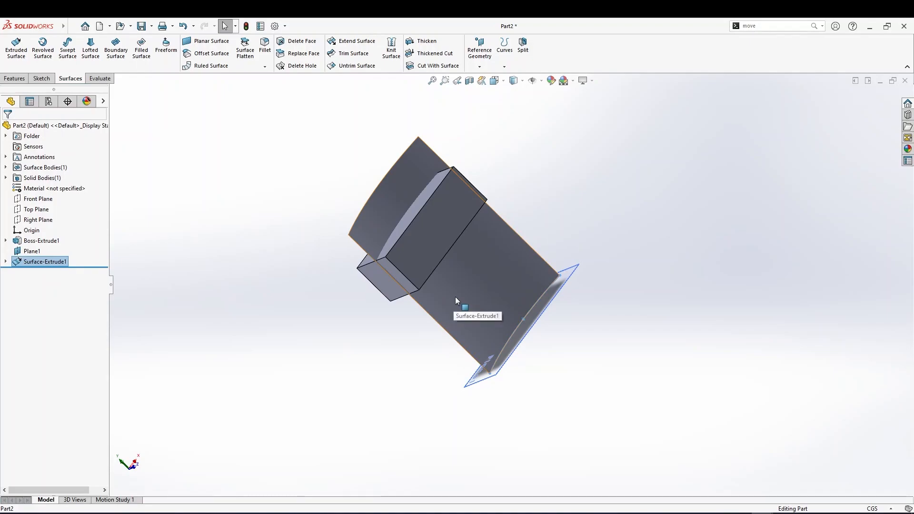
pyautogui.click(455, 297)
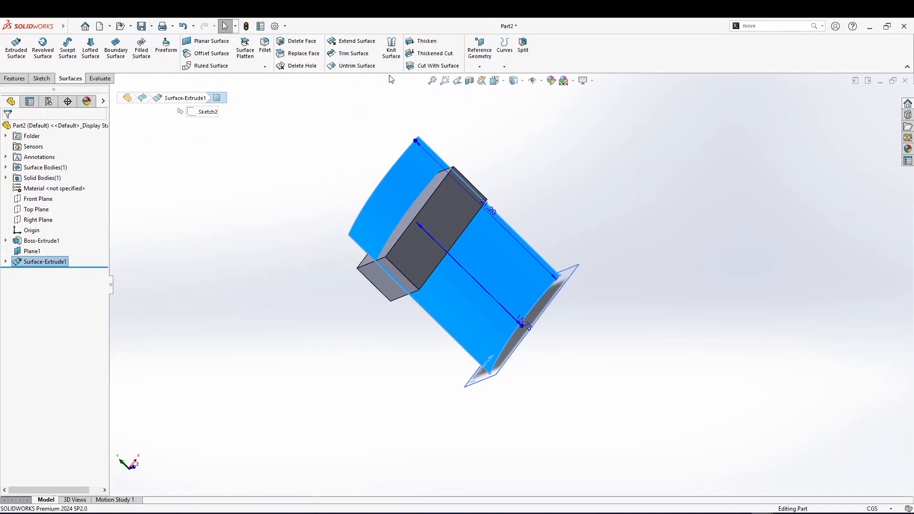
pyautogui.click(421, 66)
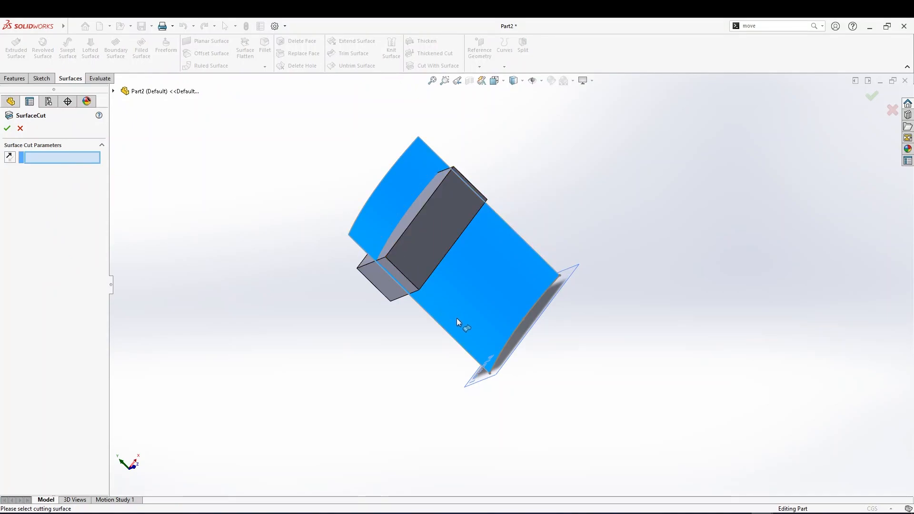
pyautogui.click(469, 319)
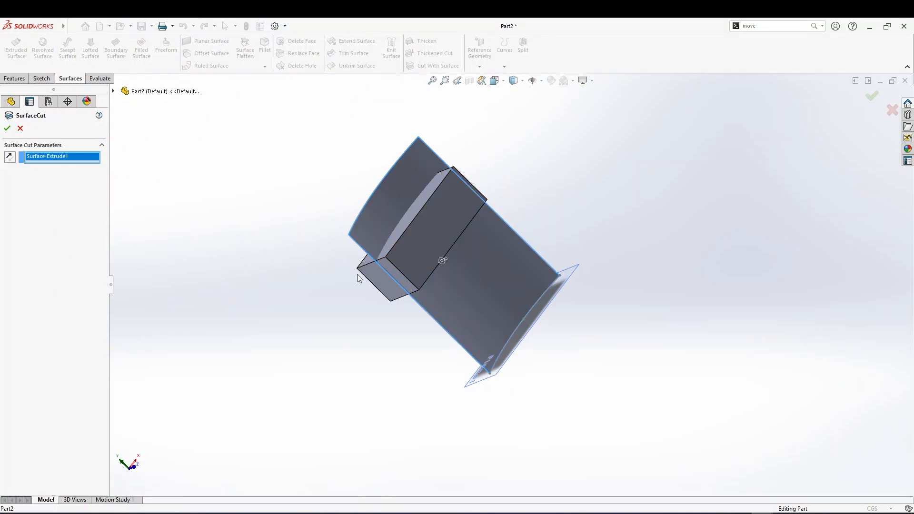
pyautogui.moveTo(311, 243); pyautogui.dragTo(432, 279, button='middle')
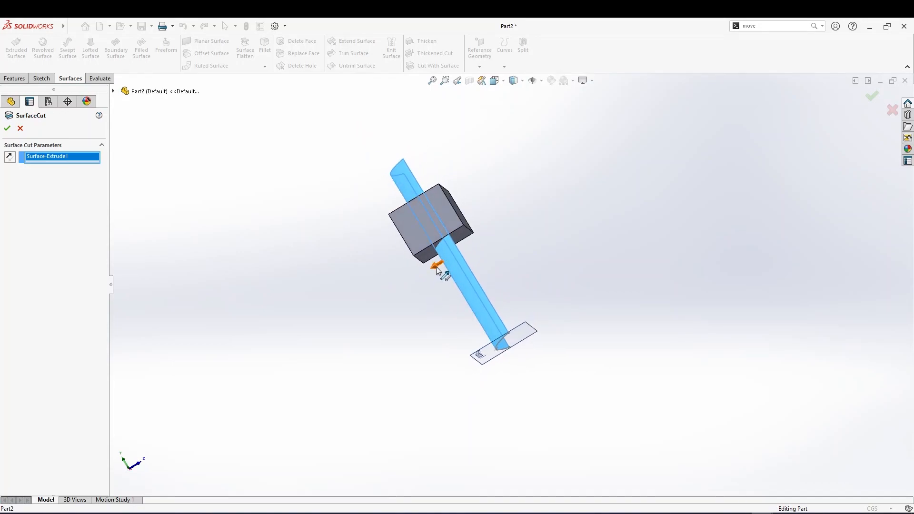
pyautogui.scroll(-2, 438, 270)
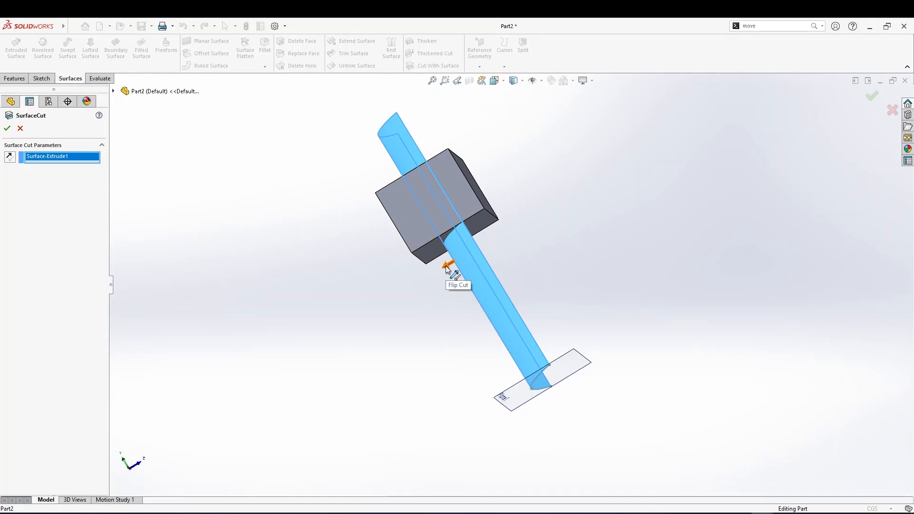
pyautogui.moveTo(453, 264); pyautogui.dragTo(507, 235, button='middle')
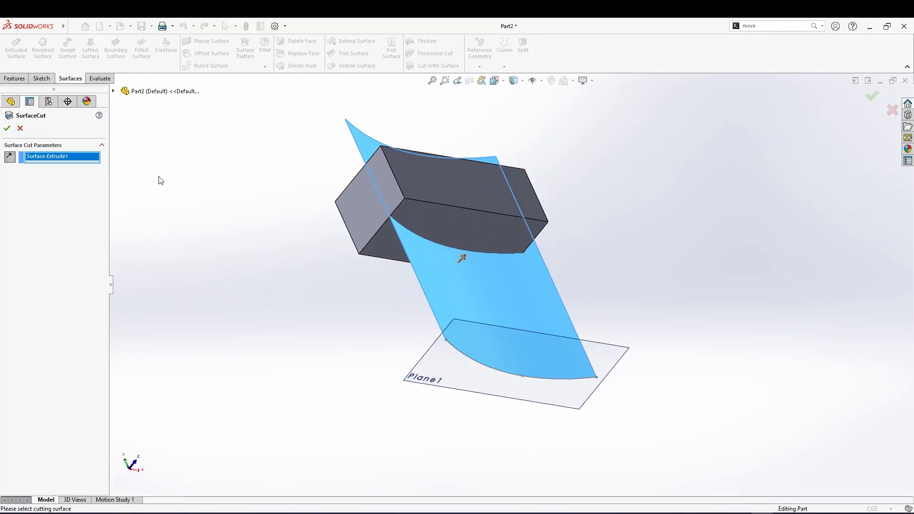
pyautogui.click(7, 129)
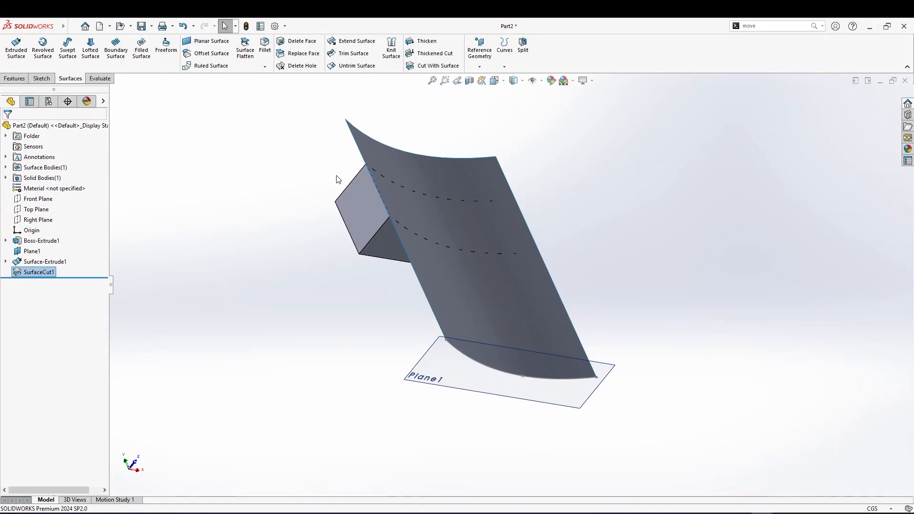
# Hide the extruded cutting surface and select the SurfaceCut1 feature
pyautogui.moveTo(391, 164); pyautogui.dragTo(378, 226, button='middle')
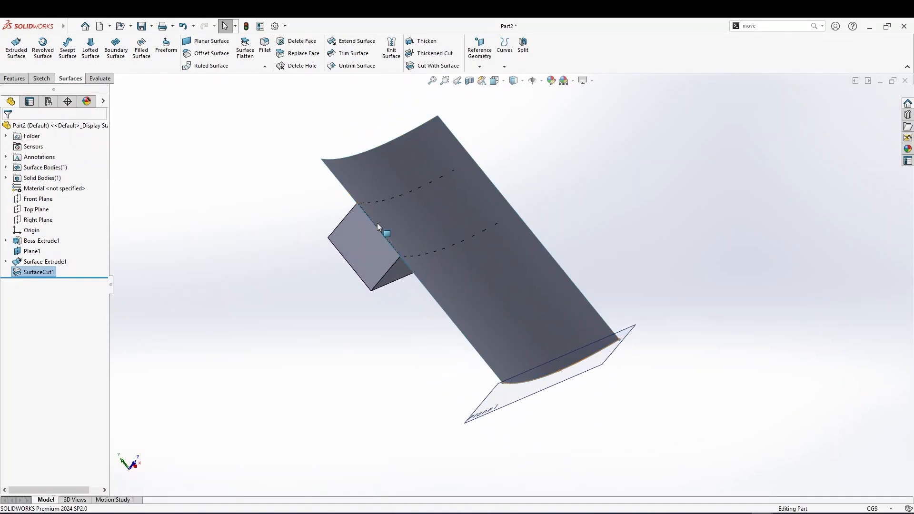
pyautogui.click(509, 281)
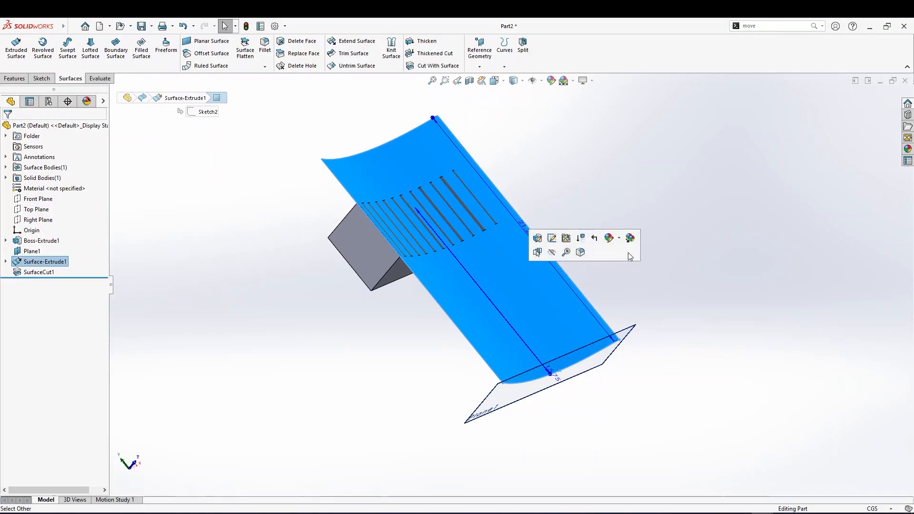
pyautogui.click(552, 253)
pyautogui.moveTo(475, 284)
pyautogui.mouseDown(button='middle')
pyautogui.moveTo(483, 271)
pyautogui.moveTo(571, 306)
pyautogui.moveTo(529, 347)
pyautogui.moveTo(492, 299)
pyautogui.moveTo(475, 312)
pyautogui.moveTo(402, 245)
pyautogui.moveTo(474, 150)
pyautogui.mouseUp(button='middle')
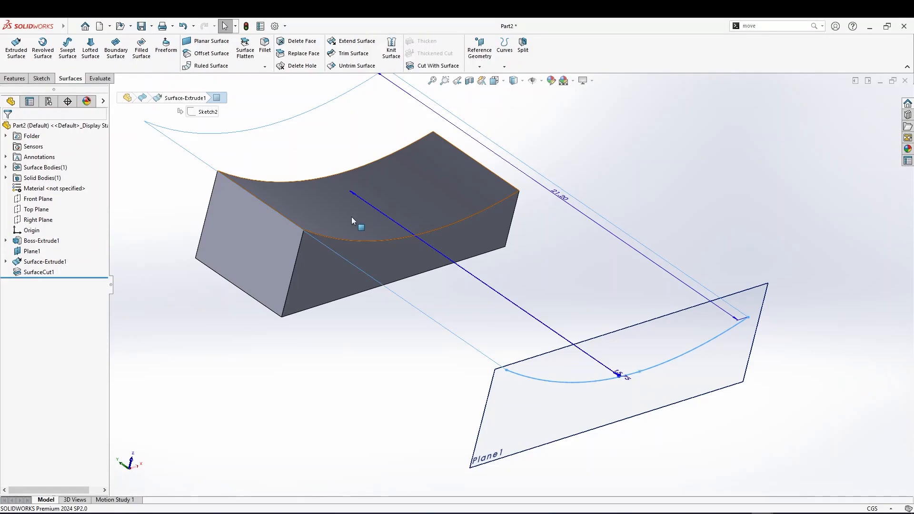
pyautogui.click(48, 274)
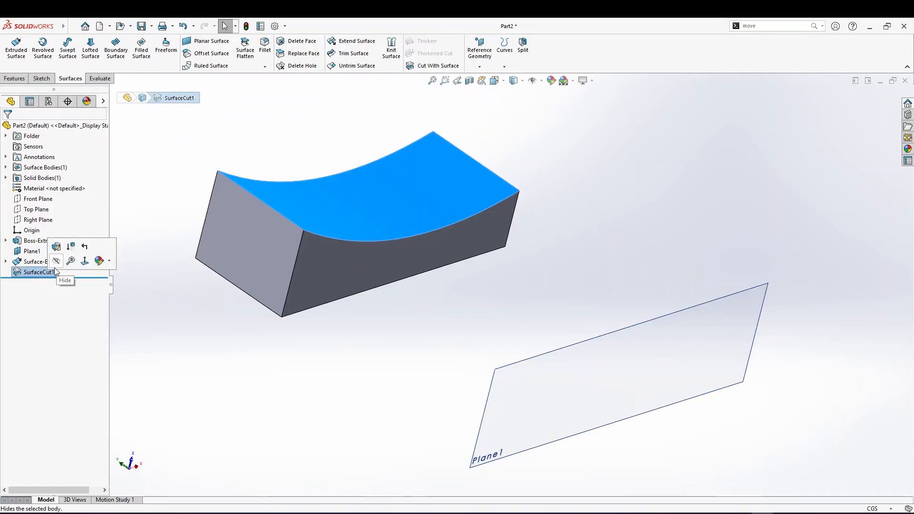
# Delete the SurfaceCut1 feature
pyautogui.rightClick(50, 274)
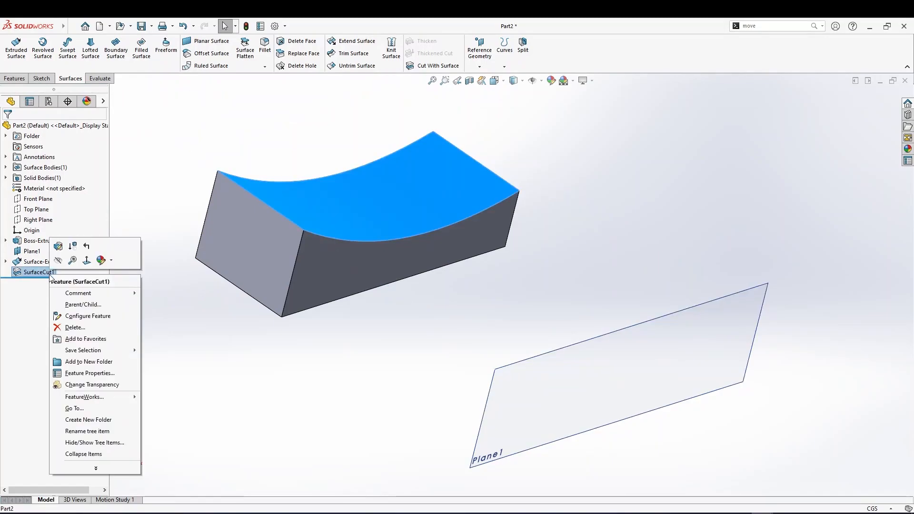
pyautogui.click(75, 327)
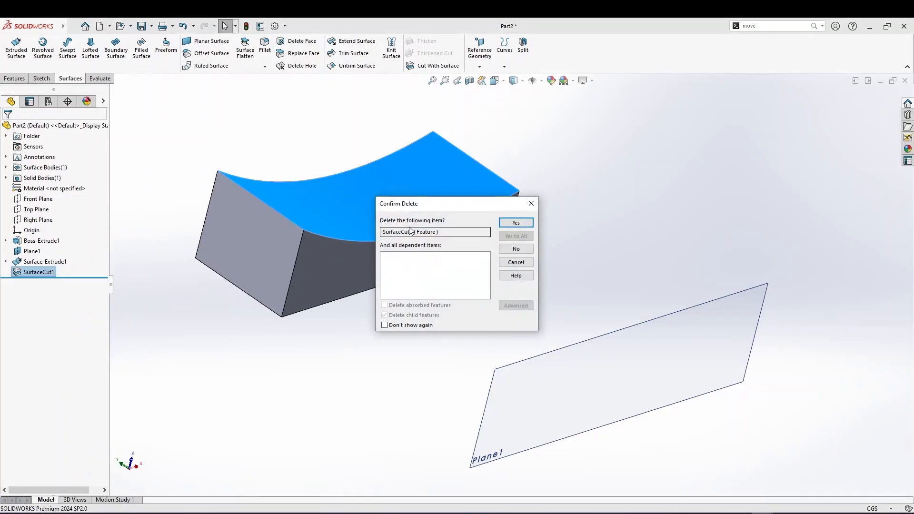
pyautogui.click(516, 222)
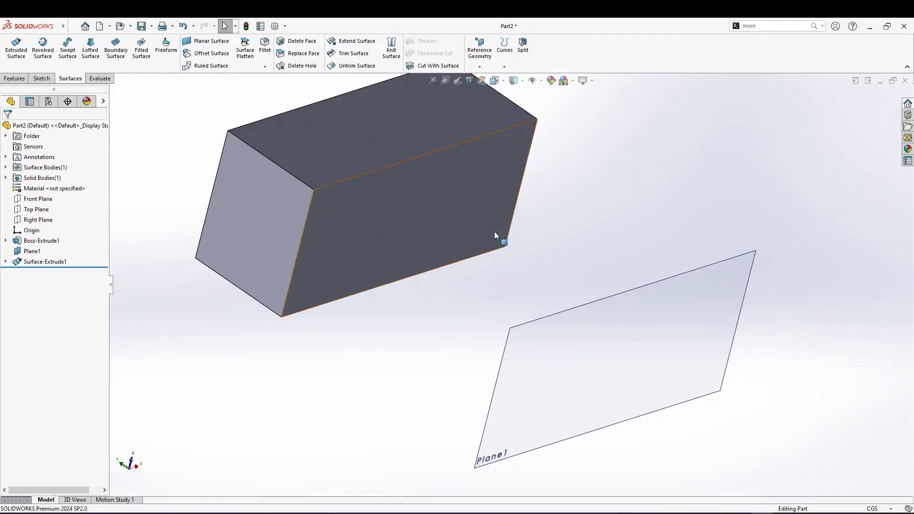
# Show the hidden extruded surface again
pyautogui.click(42, 263)
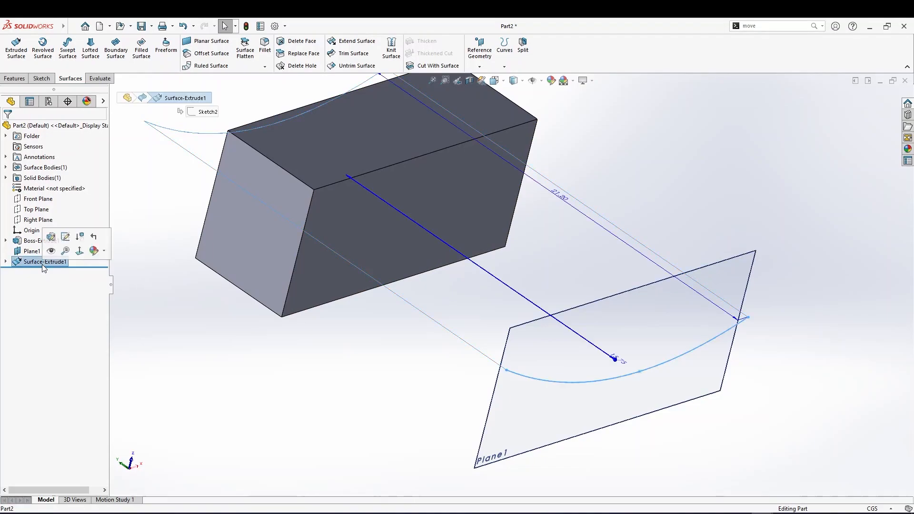
pyautogui.rightClick(48, 269)
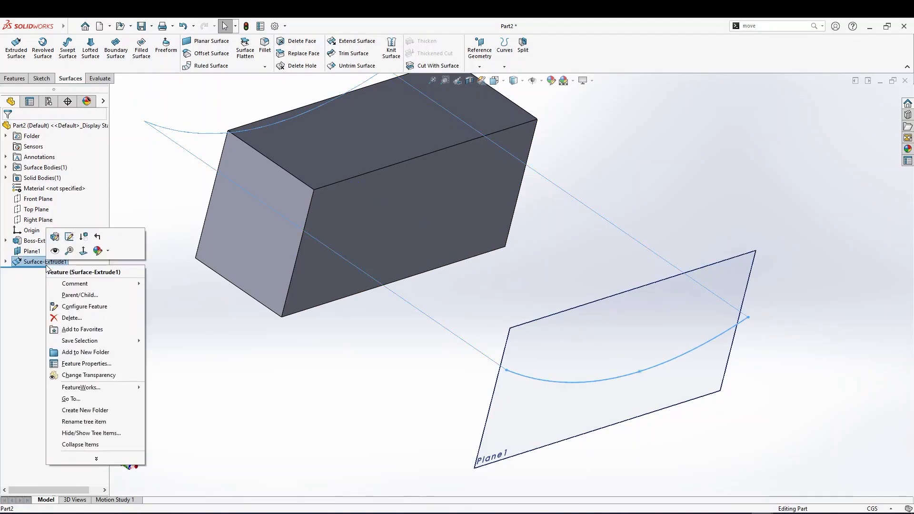
pyautogui.click(59, 253)
pyautogui.moveTo(178, 277); pyautogui.dragTo(157, 292, button='middle')
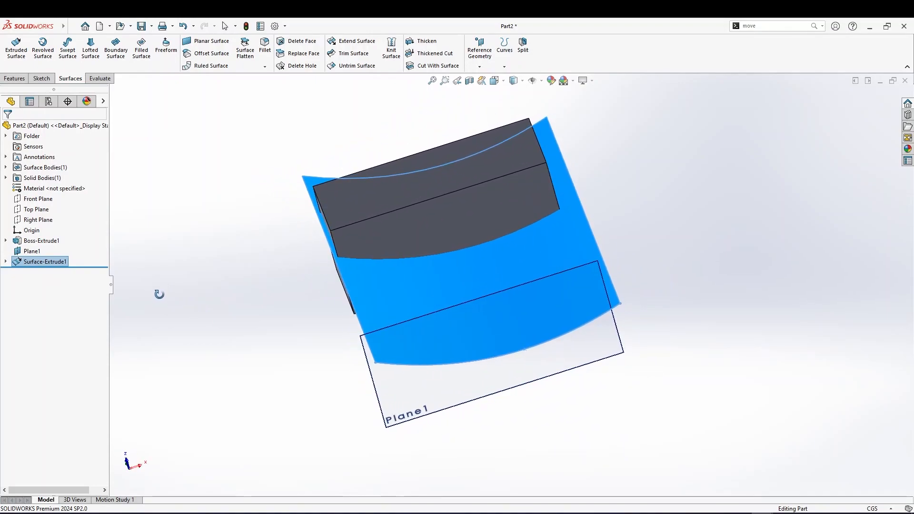
# Edit the extruded surface and drag its depth shorter, to about 16.4 cm
pyautogui.rightClick(18, 261)
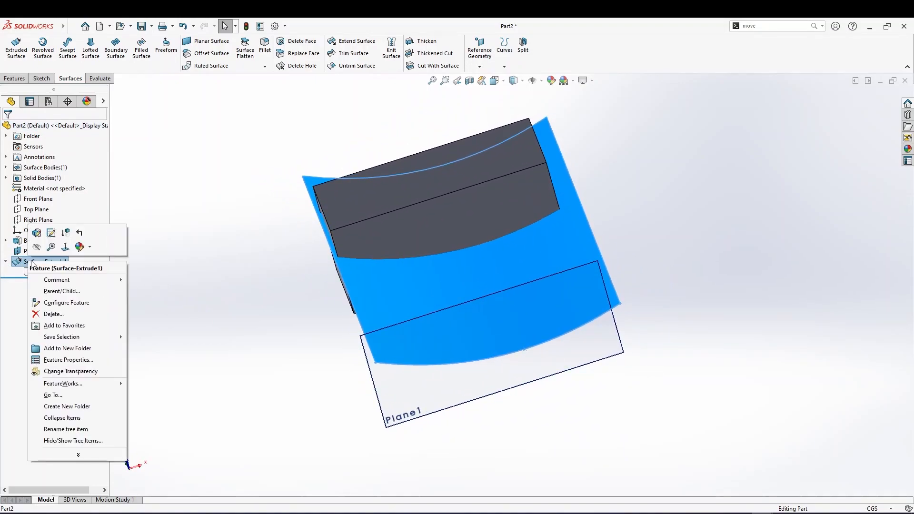
pyautogui.click(37, 239)
pyautogui.scroll(1, 353, 240)
pyautogui.moveTo(353, 241); pyautogui.dragTo(395, 296, button='middle')
pyautogui.scroll(-1, 371, 271)
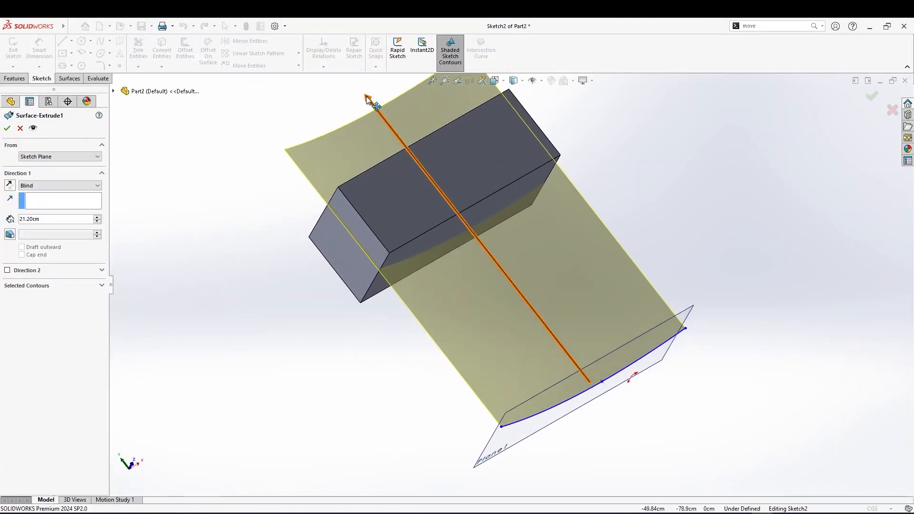
pyautogui.click(373, 105)
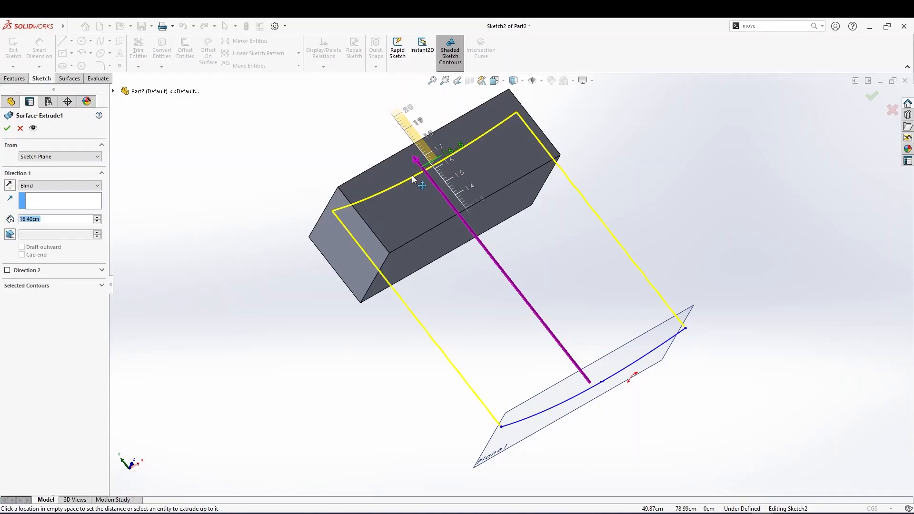
pyautogui.click(377, 219)
pyautogui.moveTo(383, 246); pyautogui.dragTo(351, 205, button='middle')
pyautogui.click(7, 129)
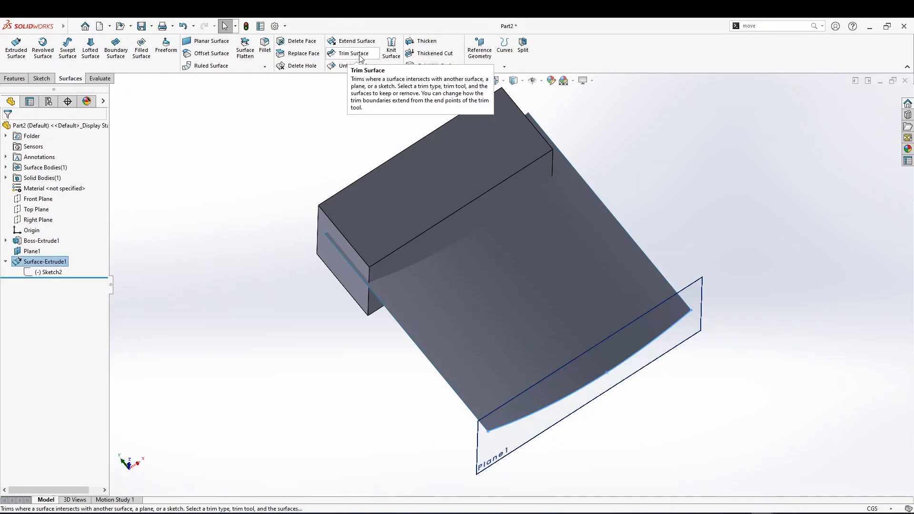
# Try to cut the block with the extruded surface using Cut With Surface, flipping the cut direction
pyautogui.click(421, 66)
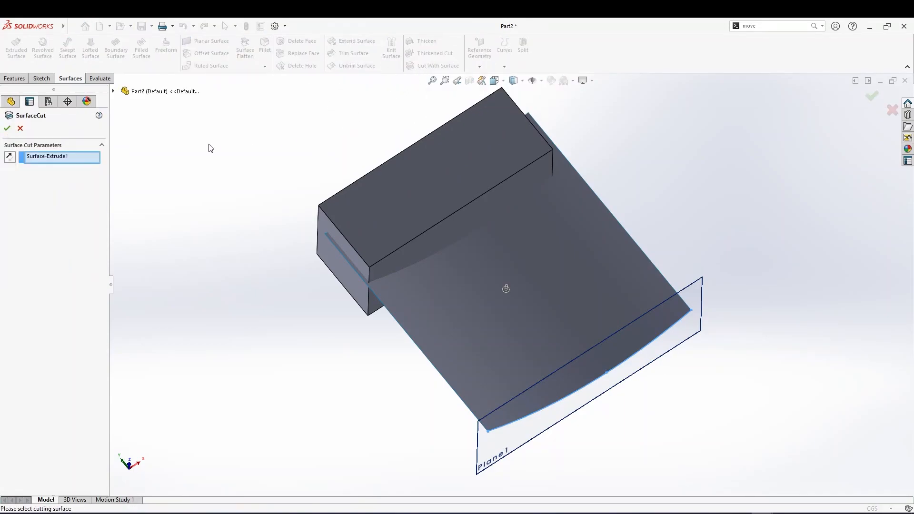
pyautogui.click(61, 161)
pyautogui.moveTo(432, 265); pyautogui.dragTo(443, 214, button='middle')
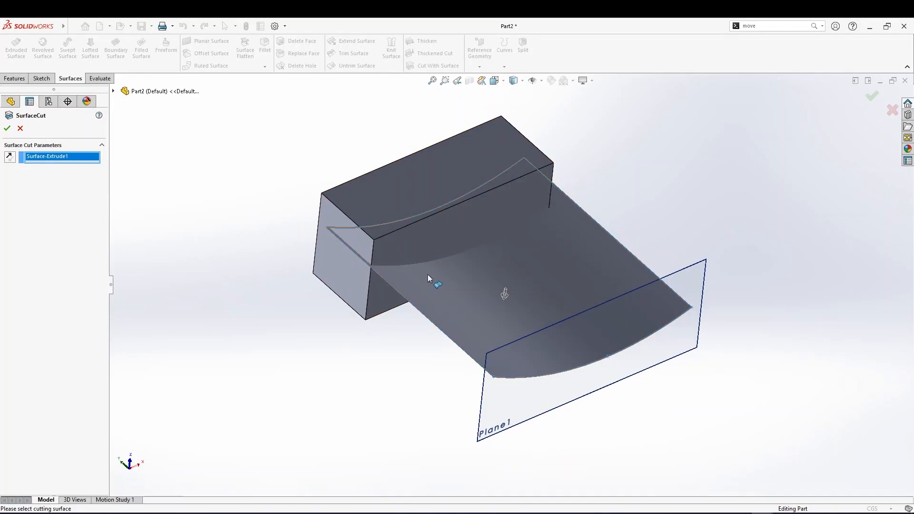
pyautogui.moveTo(419, 300); pyautogui.dragTo(409, 216, button='middle')
pyautogui.scroll(-3, 365, 260)
pyautogui.scroll(2, 369, 259)
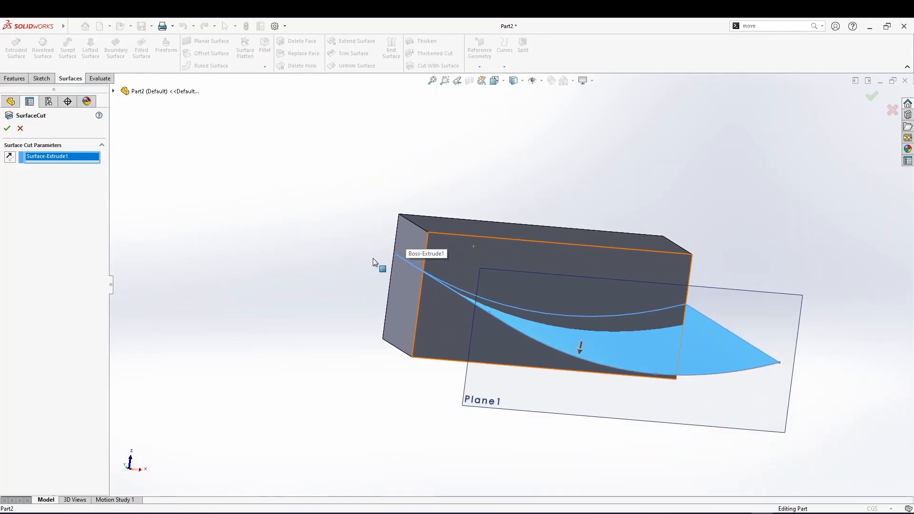
pyautogui.moveTo(430, 268); pyautogui.dragTo(494, 384, button='middle')
pyautogui.moveTo(576, 338)
pyautogui.mouseDown(button='middle')
pyautogui.moveTo(580, 284)
pyautogui.moveTo(568, 329)
pyautogui.mouseUp(button='middle')
pyautogui.click(565, 340)
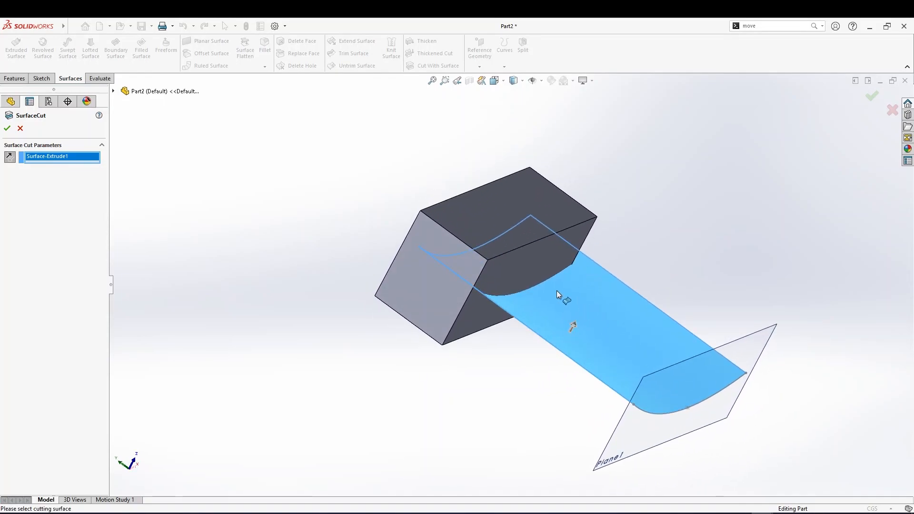
pyautogui.click(7, 130)
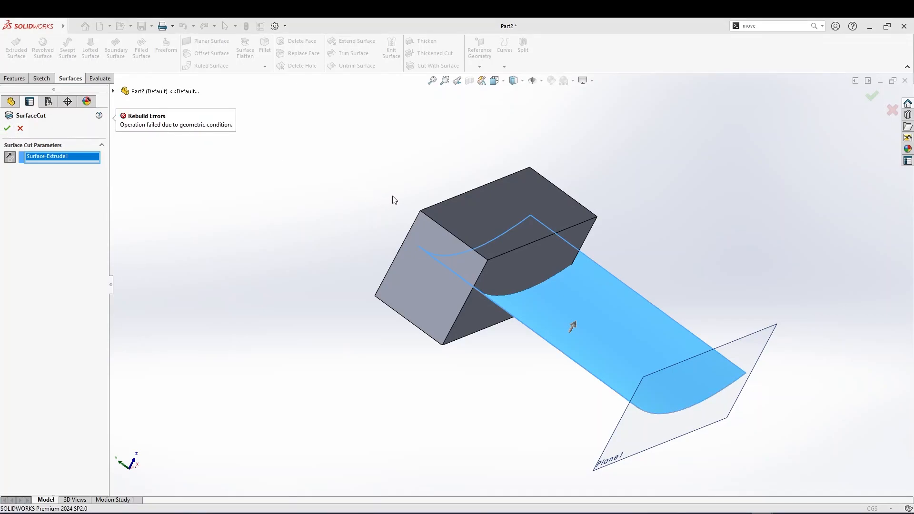
# Cancel the surface cut
pyautogui.moveTo(526, 253); pyautogui.dragTo(466, 301, button='middle')
pyautogui.scroll(-2, 466, 300)
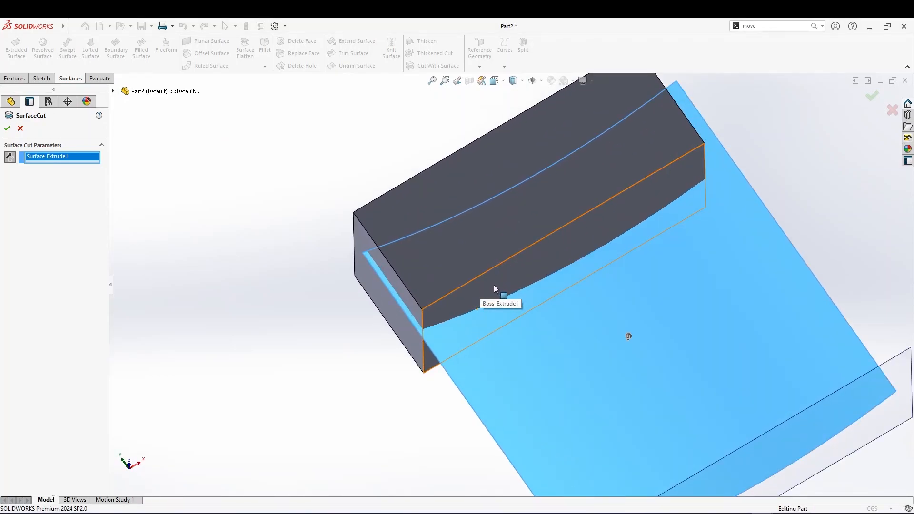
pyautogui.scroll(3, 488, 295)
pyautogui.moveTo(490, 287); pyautogui.dragTo(507, 268, button='middle')
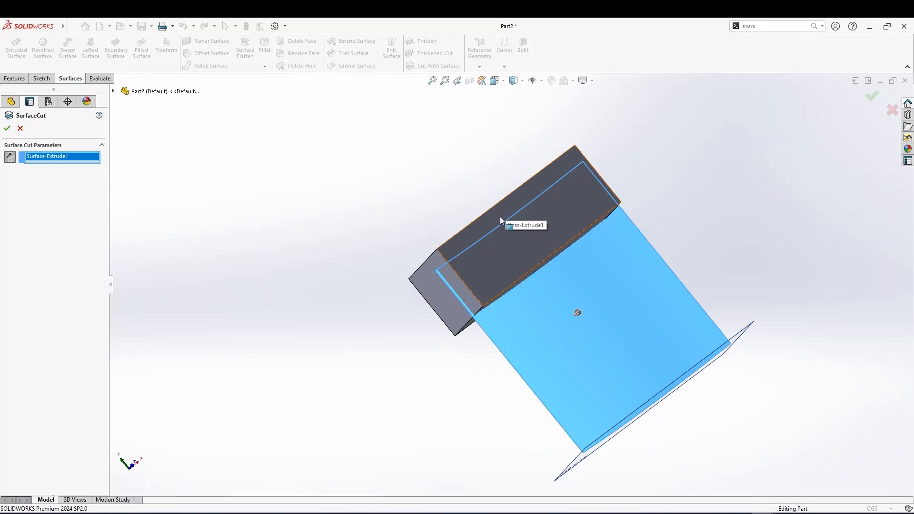
pyautogui.moveTo(500, 216); pyautogui.dragTo(494, 229, button='middle')
pyautogui.click(20, 128)
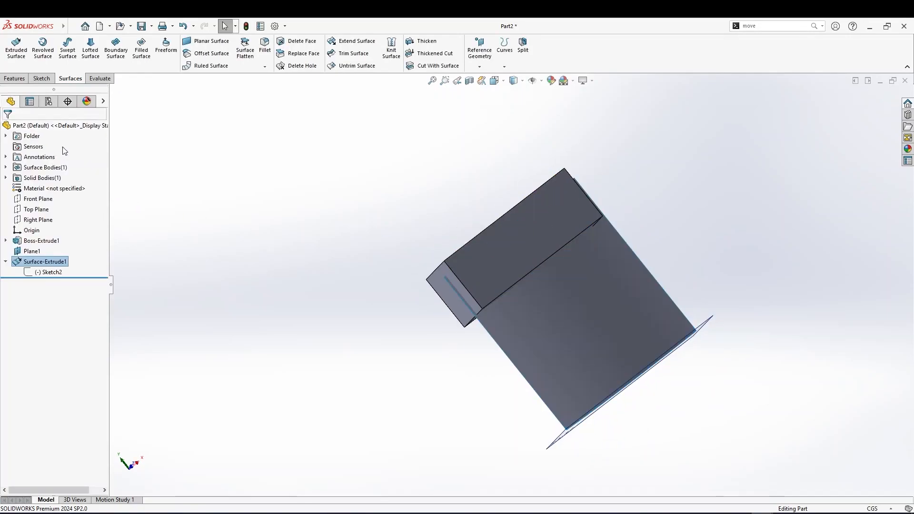
# Edit the spline sketch, moving both spline endpoints inward so the curve lies within Plane1
pyautogui.rightClick(40, 274)
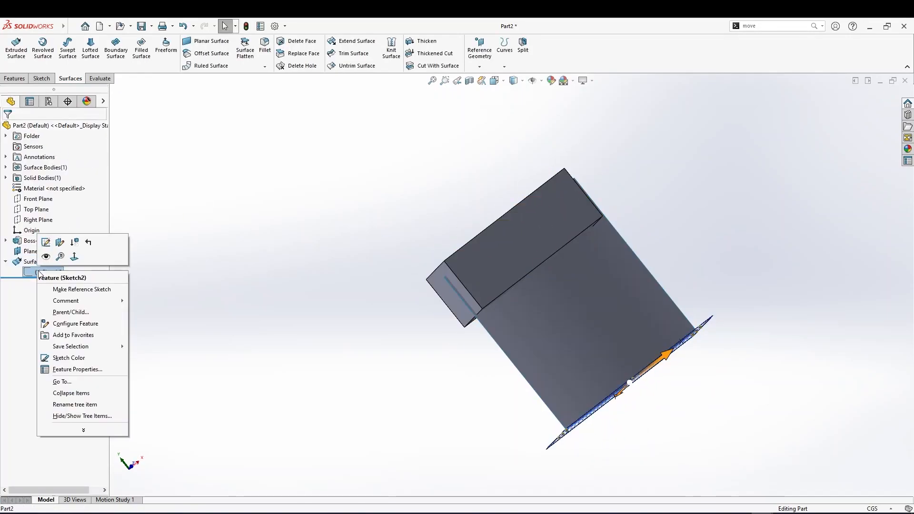
pyautogui.click(46, 242)
pyautogui.moveTo(352, 320)
pyautogui.mouseDown(button='middle')
pyautogui.moveTo(334, 330)
pyautogui.moveTo(381, 364)
pyautogui.moveTo(169, 286)
pyautogui.mouseUp(button='middle')
pyautogui.moveTo(175, 288); pyautogui.dragTo(230, 253)
pyautogui.moveTo(505, 214); pyautogui.dragTo(436, 208)
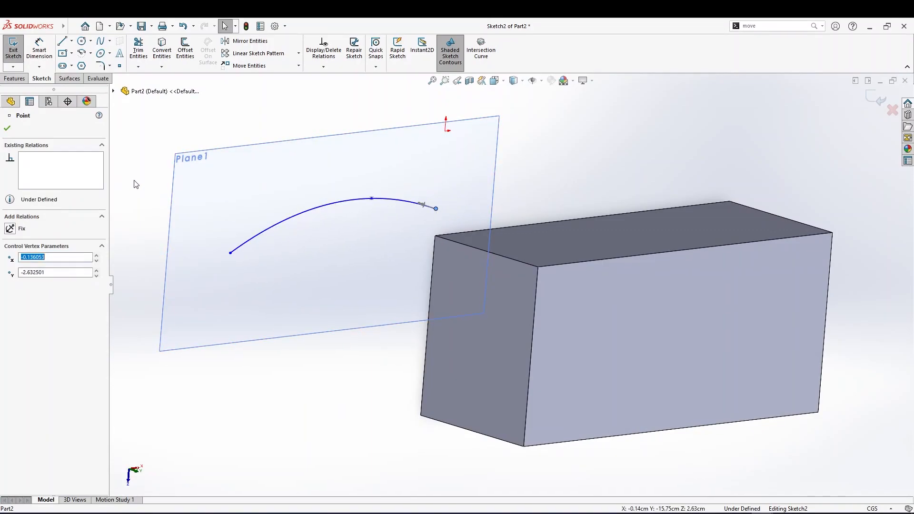
pyautogui.click(7, 128)
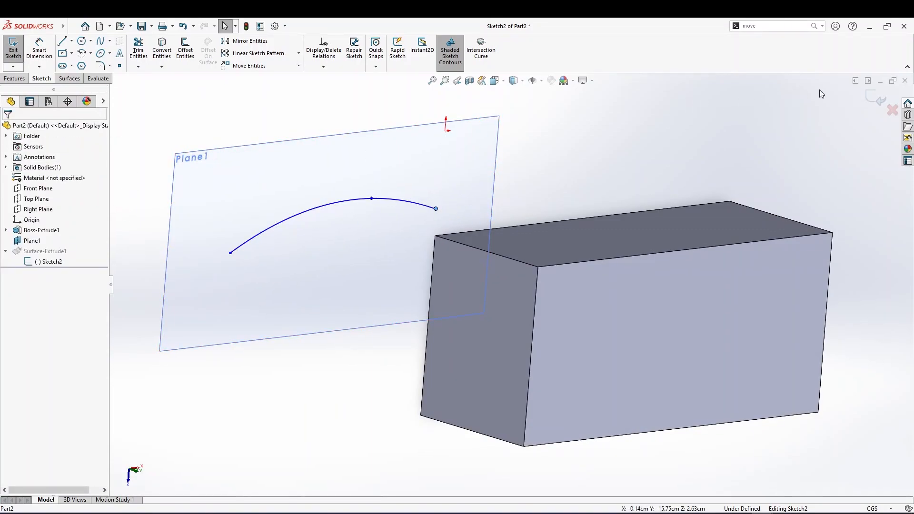
pyautogui.click(877, 99)
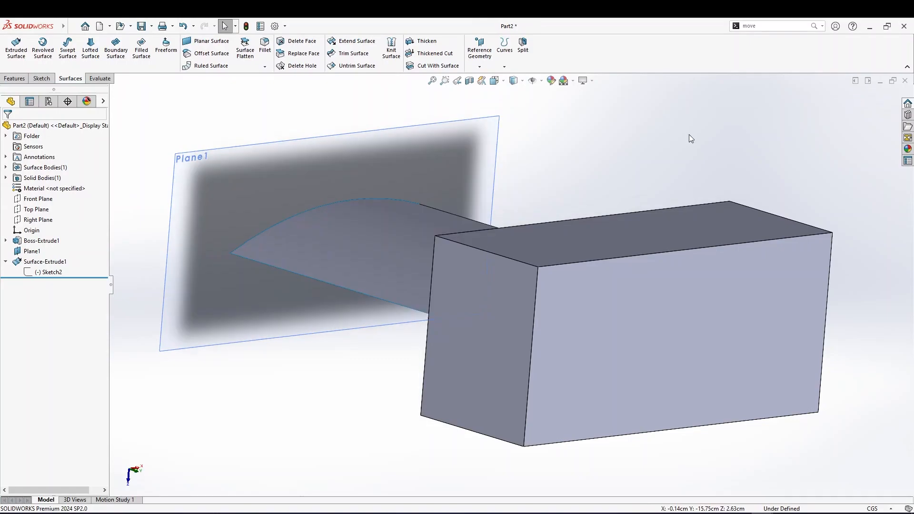
# Edit the extruded surface and drag its depth to about 21.7 cm so it passes through the block
pyautogui.click(43, 261)
pyautogui.click(45, 241)
pyautogui.moveTo(393, 269); pyautogui.dragTo(412, 321, button='middle')
pyautogui.moveTo(709, 365); pyautogui.dragTo(850, 431)
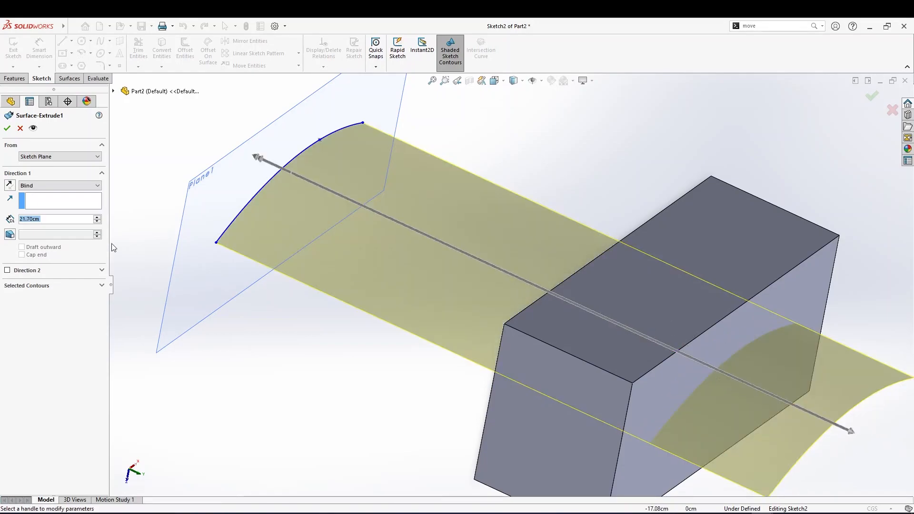
pyautogui.click(7, 128)
pyautogui.moveTo(578, 304); pyautogui.dragTo(484, 149, button='middle')
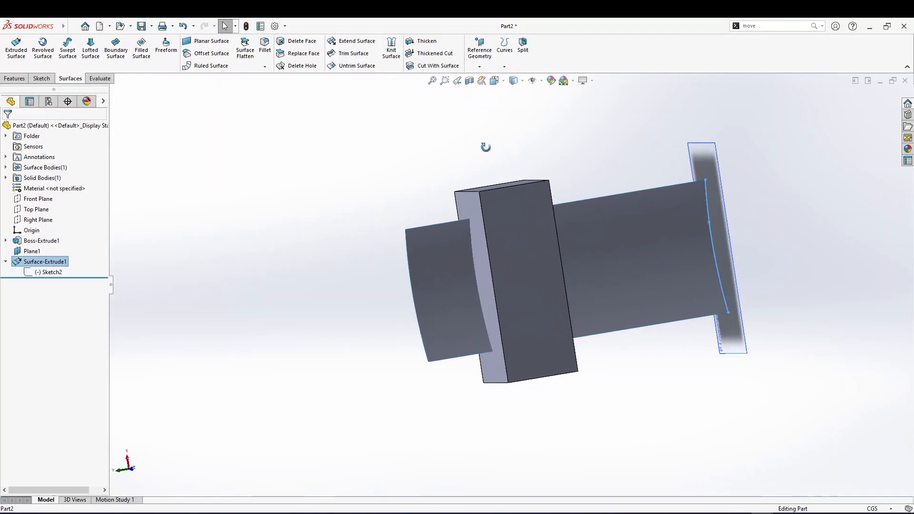
pyautogui.moveTo(469, 206); pyautogui.dragTo(485, 228, button='middle')
# Try again to cut the block with the extruded surface using Cut With Surface, then cancel
pyautogui.click(436, 66)
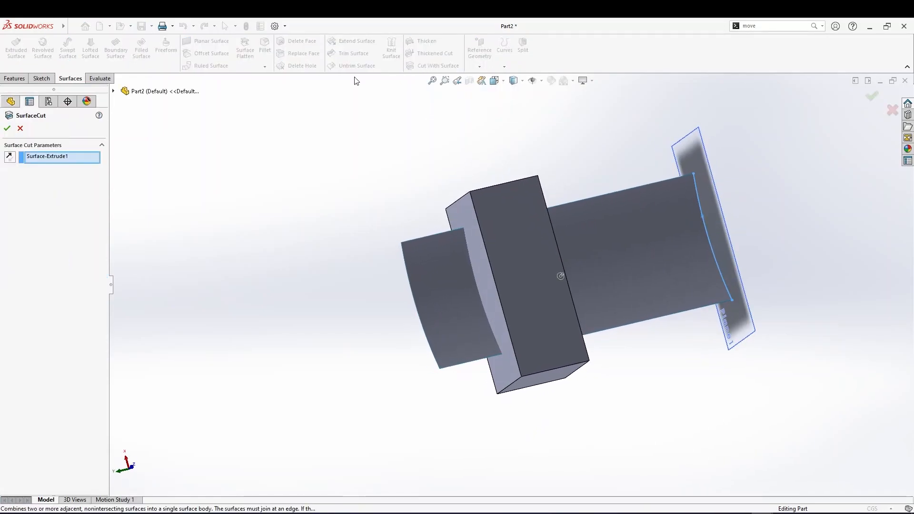
pyautogui.click(47, 156)
pyautogui.moveTo(575, 244); pyautogui.dragTo(541, 269, button='middle')
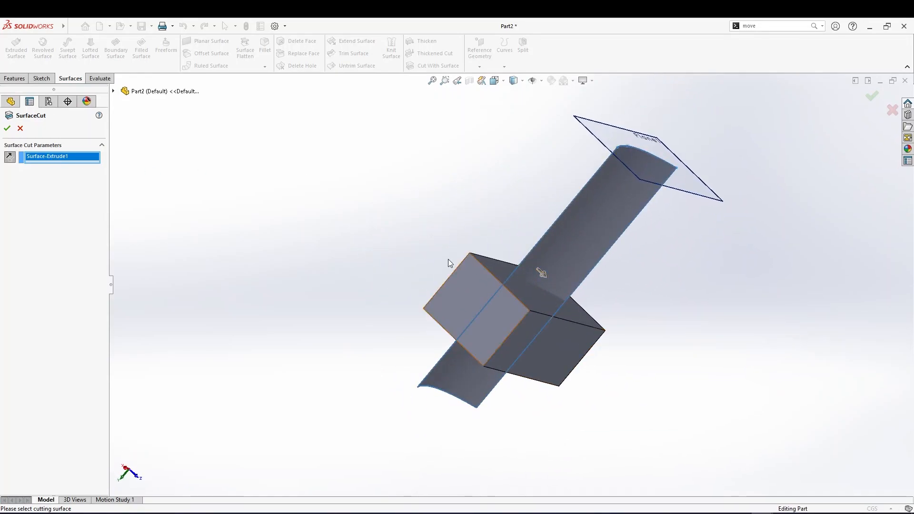
pyautogui.click(7, 128)
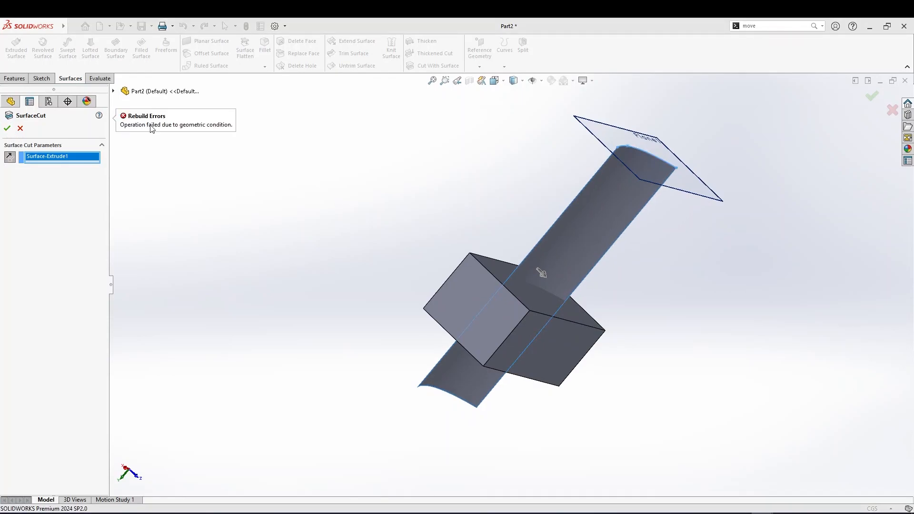
pyautogui.moveTo(456, 222); pyautogui.dragTo(590, 307, button='middle')
pyautogui.moveTo(507, 276); pyautogui.dragTo(481, 283, button='middle')
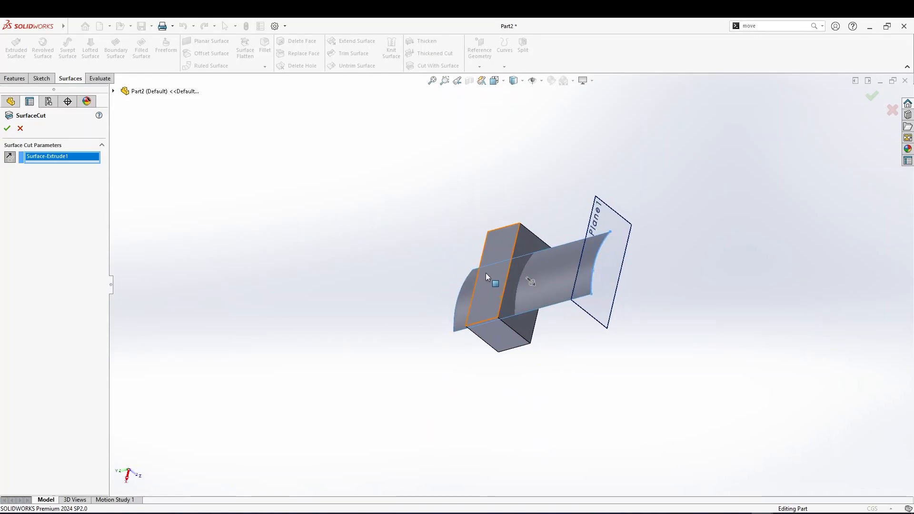
pyautogui.click(8, 128)
pyautogui.click(20, 128)
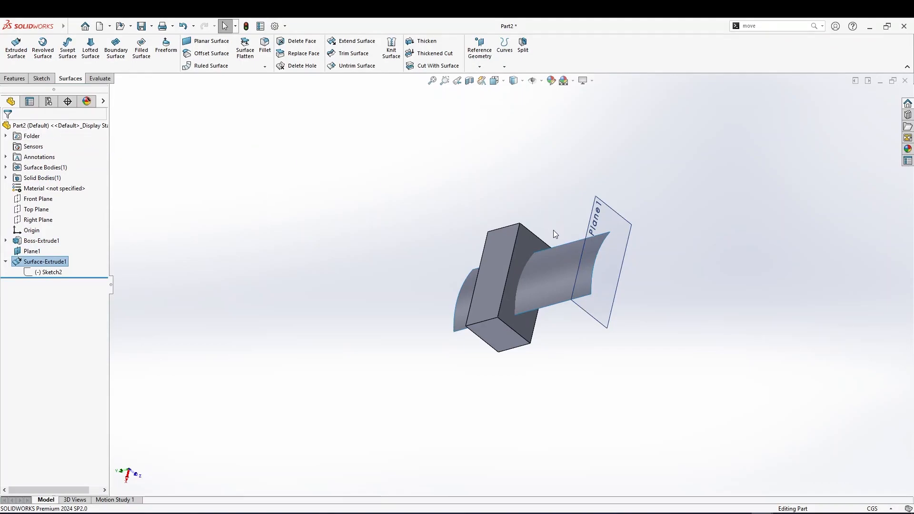
# Edit the spline sketch, dragging its endpoints outward so the curve extends past both sides of Plane1
pyautogui.scroll(-5, 553, 228)
pyautogui.click(576, 308)
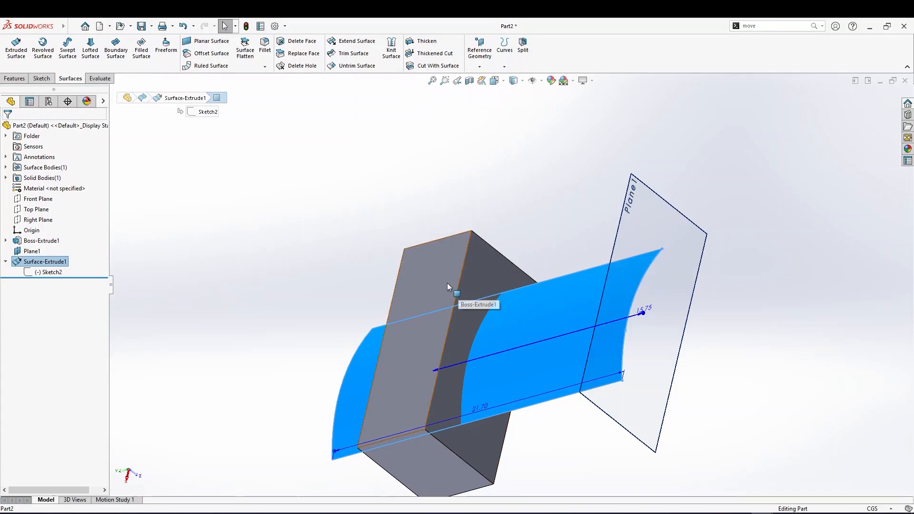
pyautogui.click(447, 283)
pyautogui.click(563, 316)
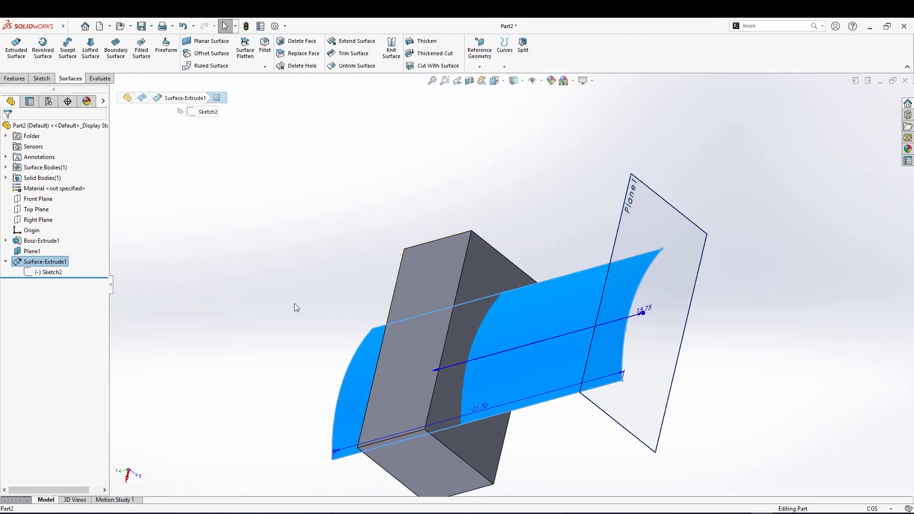
pyautogui.click(48, 272)
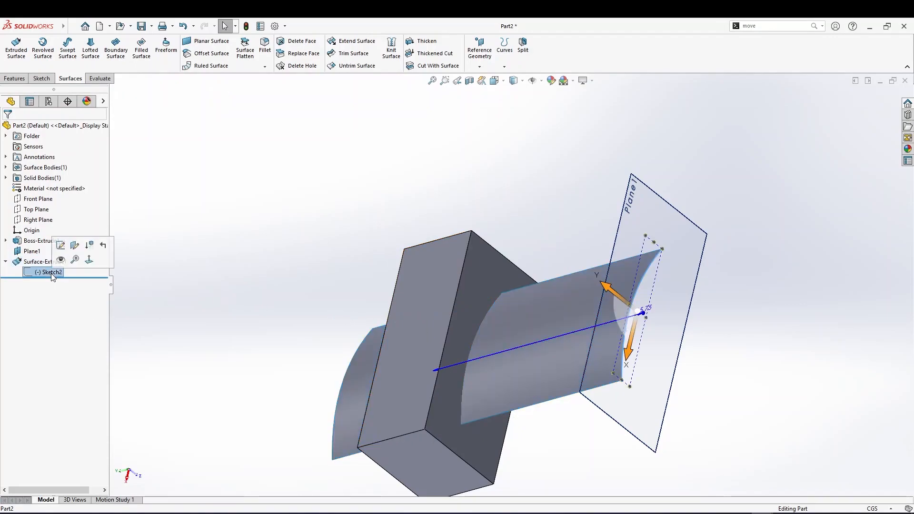
pyautogui.click(64, 241)
pyautogui.moveTo(369, 301); pyautogui.dragTo(231, 364)
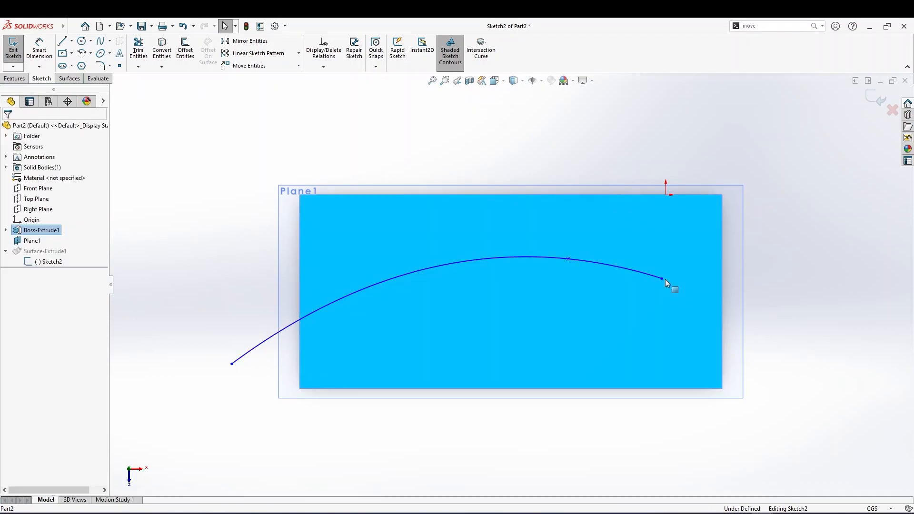
pyautogui.moveTo(661, 279); pyautogui.dragTo(816, 321)
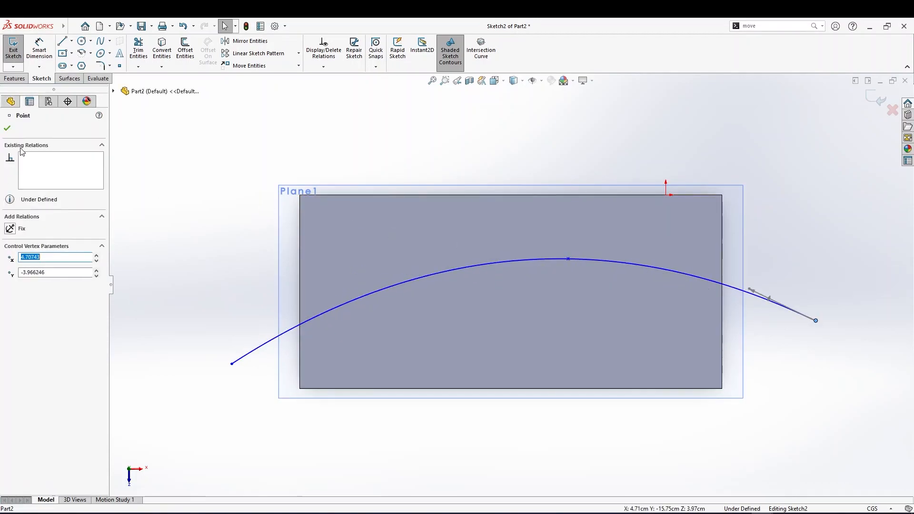
pyautogui.click(7, 129)
pyautogui.moveTo(316, 273); pyautogui.dragTo(714, 158, button='middle')
pyautogui.click(868, 100)
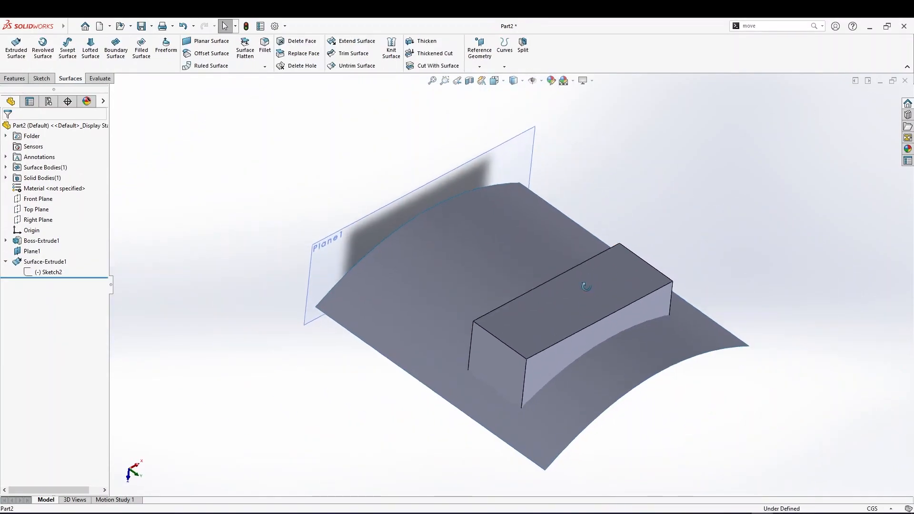
pyautogui.moveTo(584, 276); pyautogui.dragTo(619, 375, button='middle')
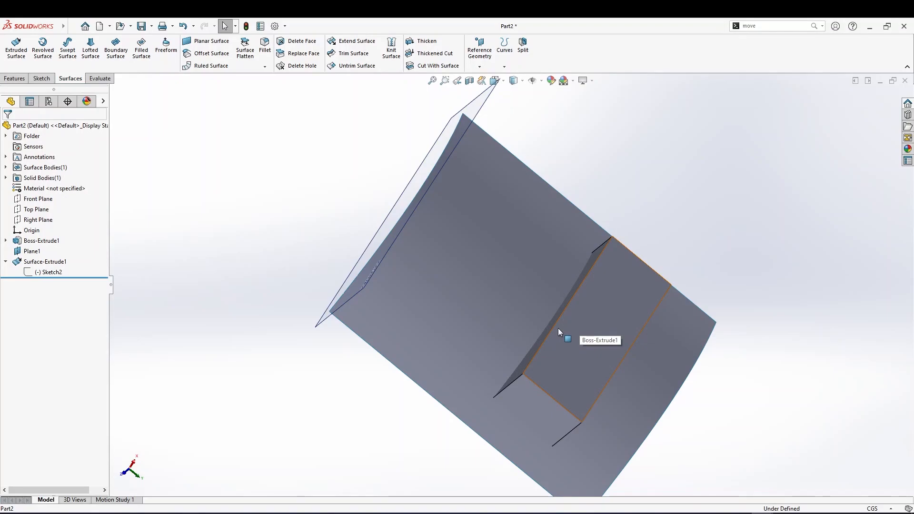
pyautogui.moveTo(522, 342); pyautogui.dragTo(590, 288, button='middle')
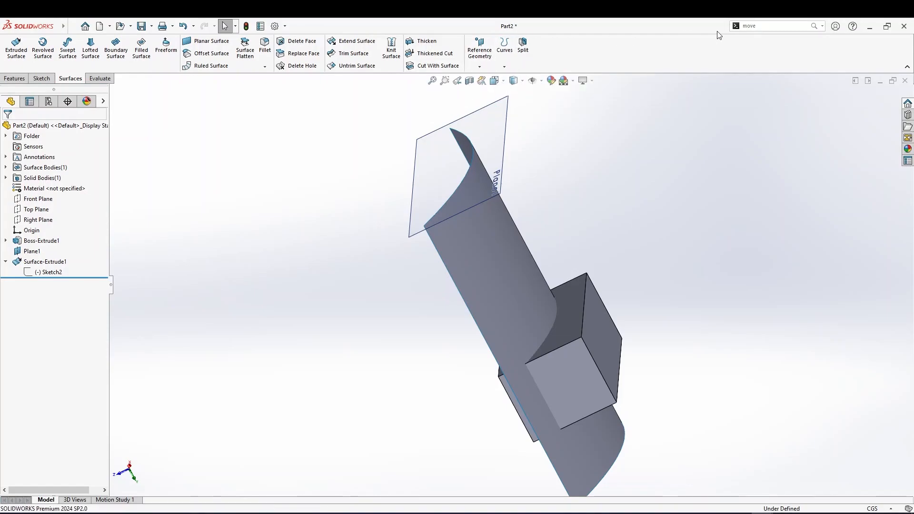
pyautogui.click(749, 26)
pyautogui.click(822, 26)
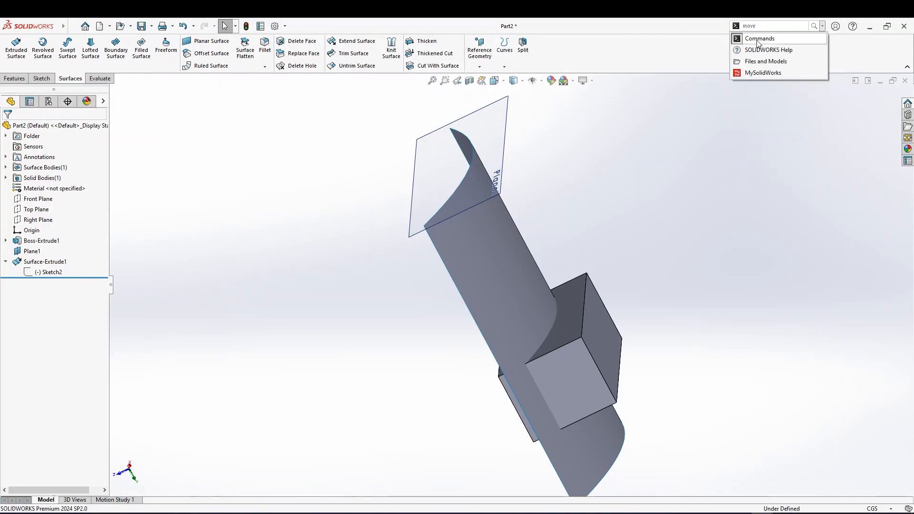
pyautogui.click(523, 46)
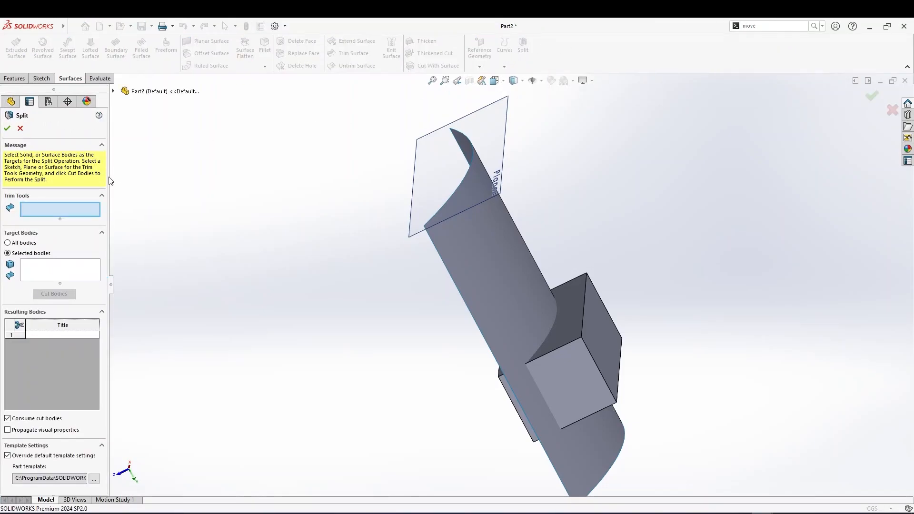
pyautogui.click(24, 129)
pyautogui.click(434, 65)
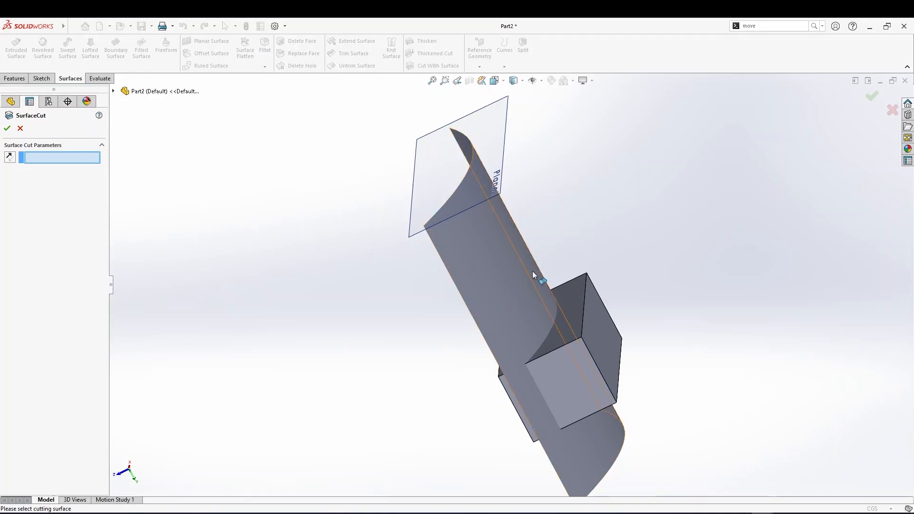
pyautogui.click(20, 129)
# Split the block using the extruded surface as the trim tool, cutting the block and keeping body 1
pyautogui.click(522, 46)
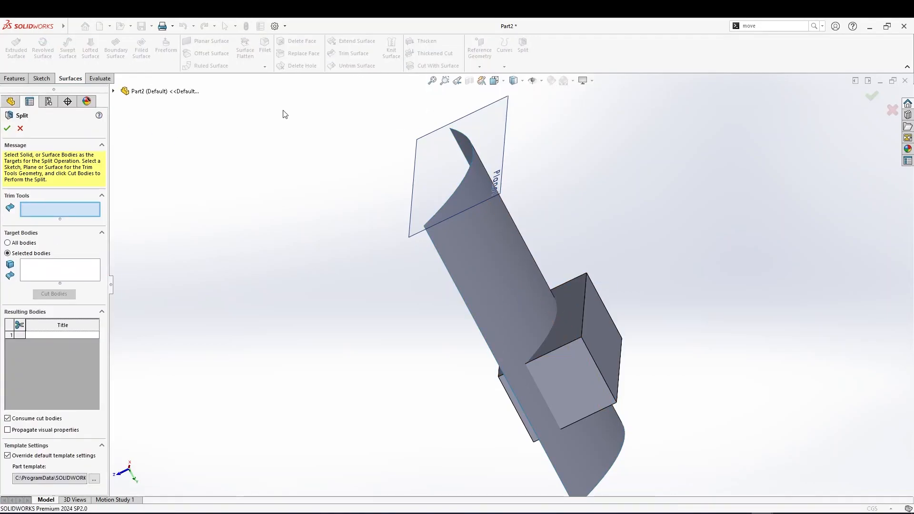
pyautogui.click(471, 278)
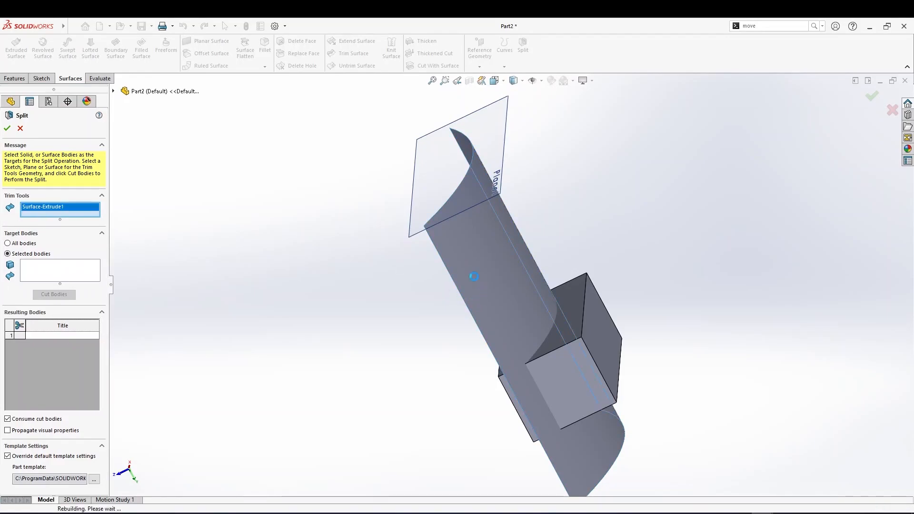
pyautogui.moveTo(413, 281); pyautogui.dragTo(337, 120, button='middle')
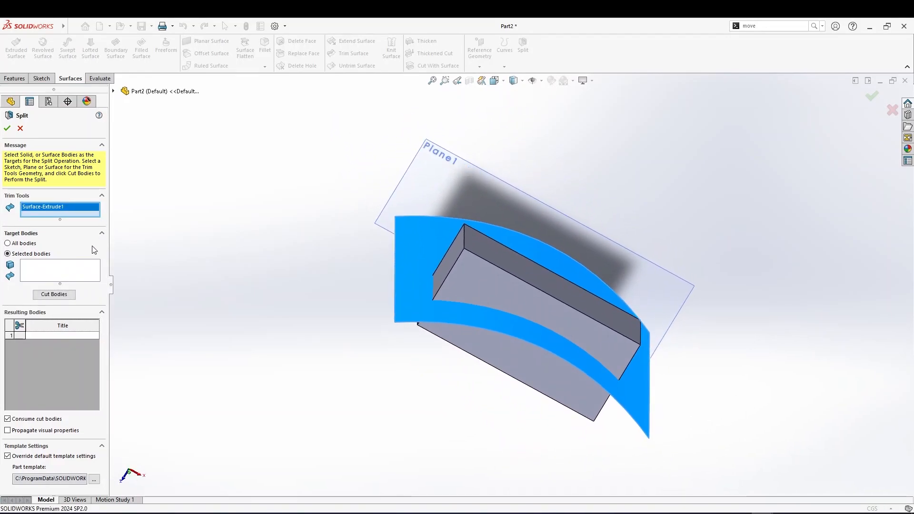
pyautogui.click(45, 269)
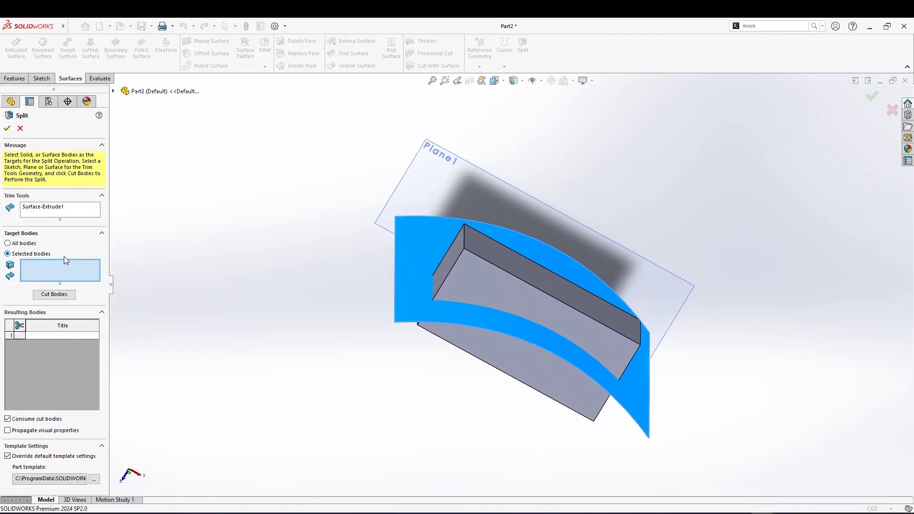
pyautogui.click(470, 267)
pyautogui.moveTo(387, 279); pyautogui.dragTo(404, 238, button='middle')
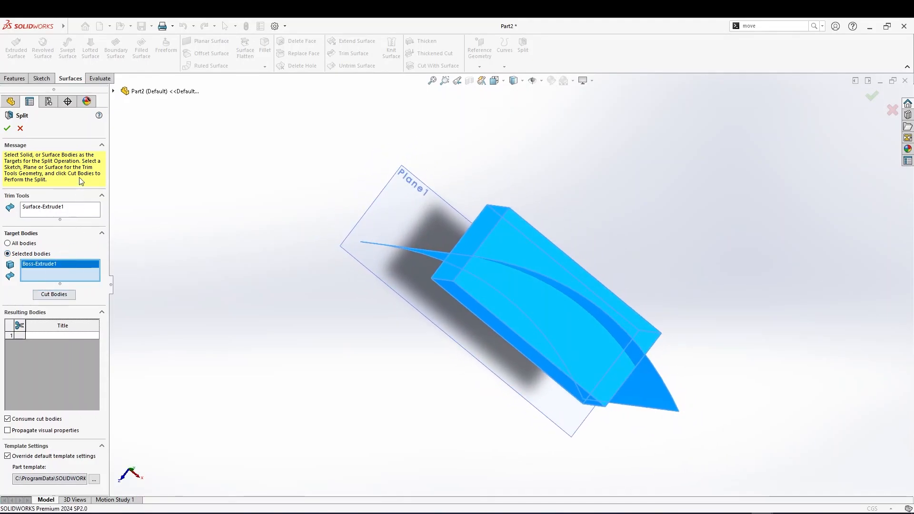
pyautogui.click(54, 294)
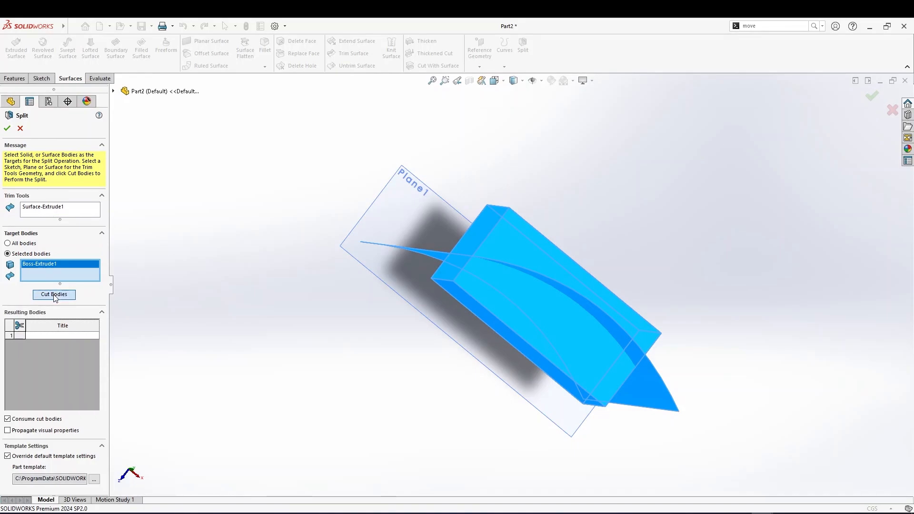
pyautogui.moveTo(425, 278); pyautogui.dragTo(383, 278, button='middle')
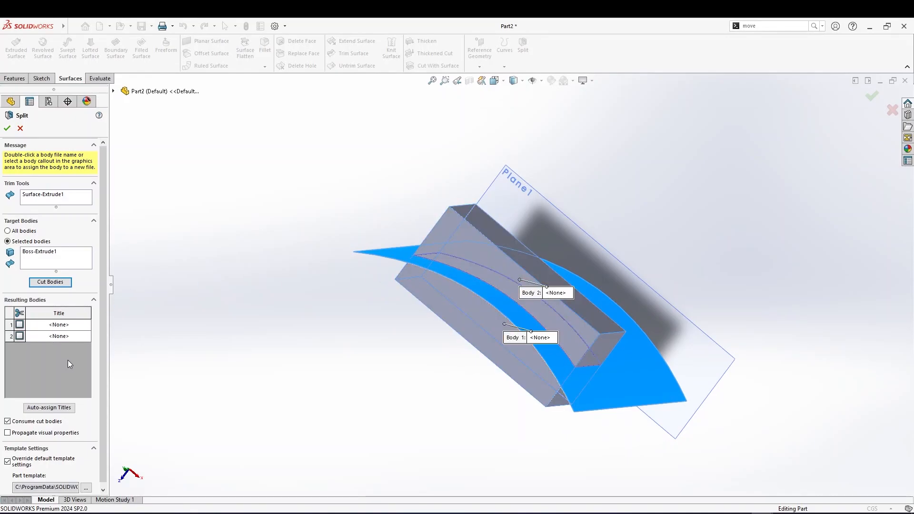
pyautogui.moveTo(169, 339); pyautogui.dragTo(175, 316, button='middle')
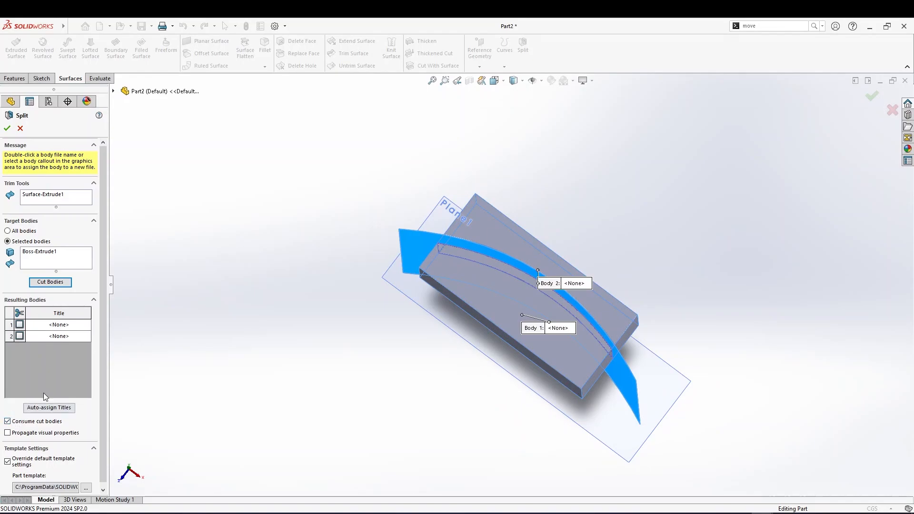
pyautogui.click(453, 285)
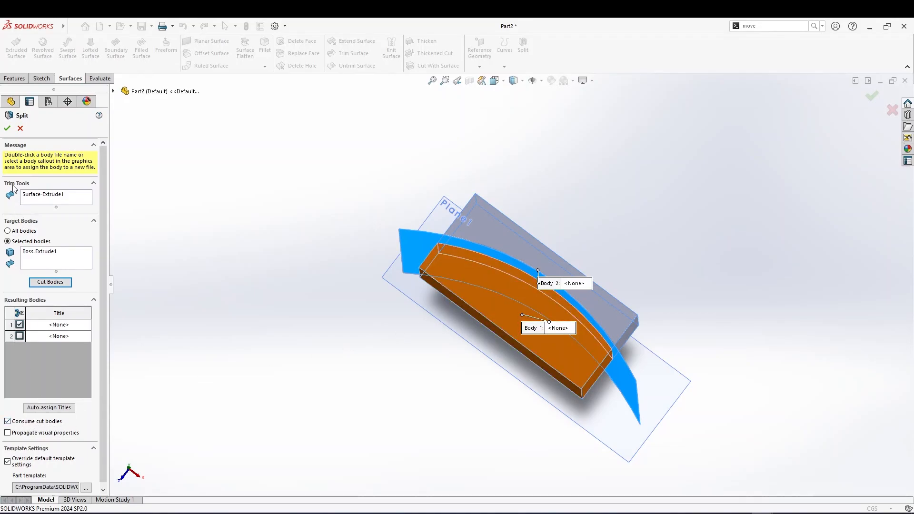
pyautogui.click(7, 128)
# Reopen the Split1 feature to review its resulting bodies, close it, and inspect the split block and surface
pyautogui.moveTo(463, 263); pyautogui.dragTo(462, 321, button='middle')
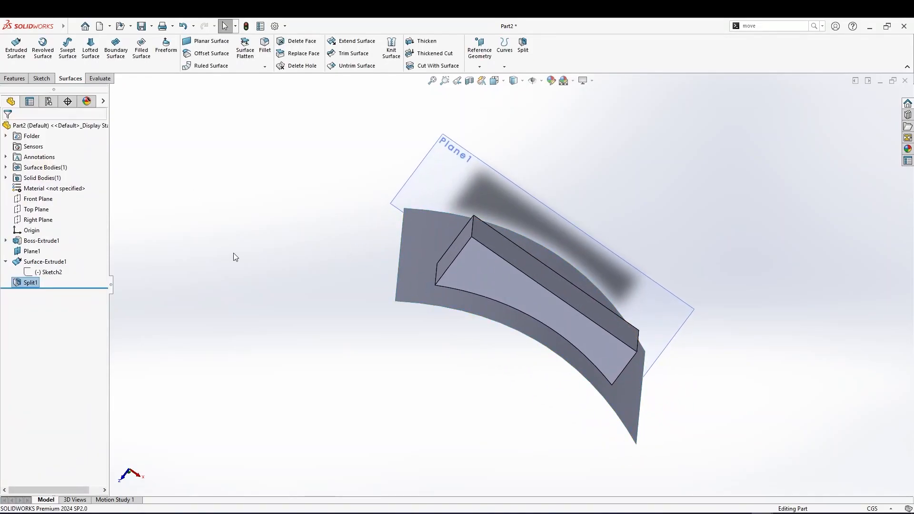
pyautogui.rightClick(30, 283)
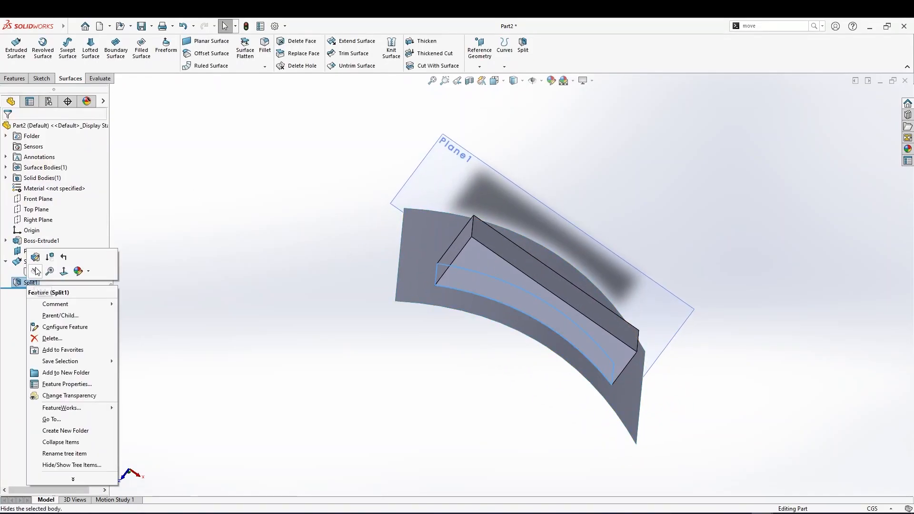
pyautogui.click(36, 267)
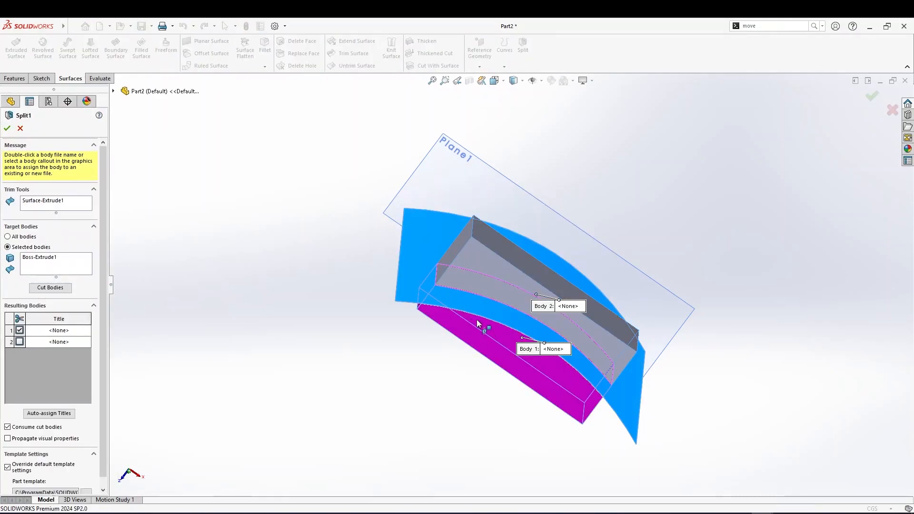
pyautogui.moveTo(485, 239); pyautogui.dragTo(474, 267, button='middle')
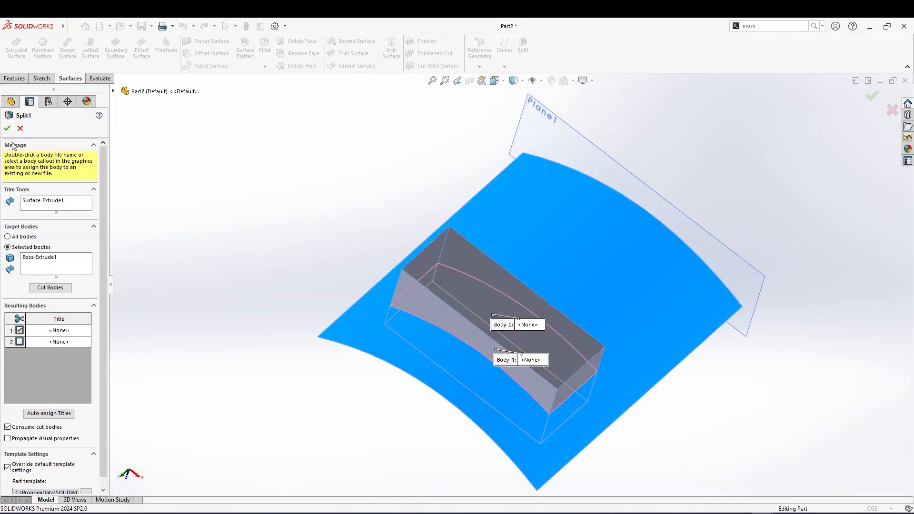
pyautogui.click(20, 129)
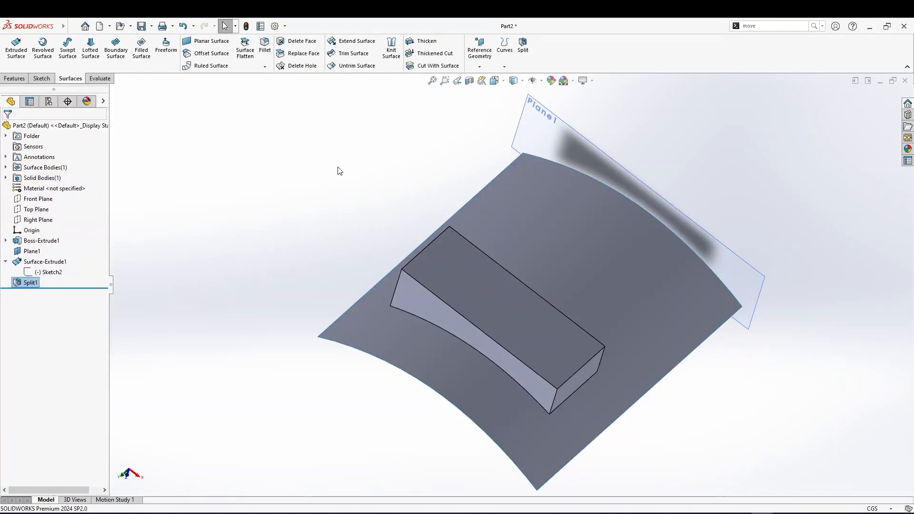
pyautogui.moveTo(558, 272)
pyautogui.mouseDown(button='middle')
pyautogui.moveTo(527, 250)
pyautogui.moveTo(552, 277)
pyautogui.mouseUp(button='middle')
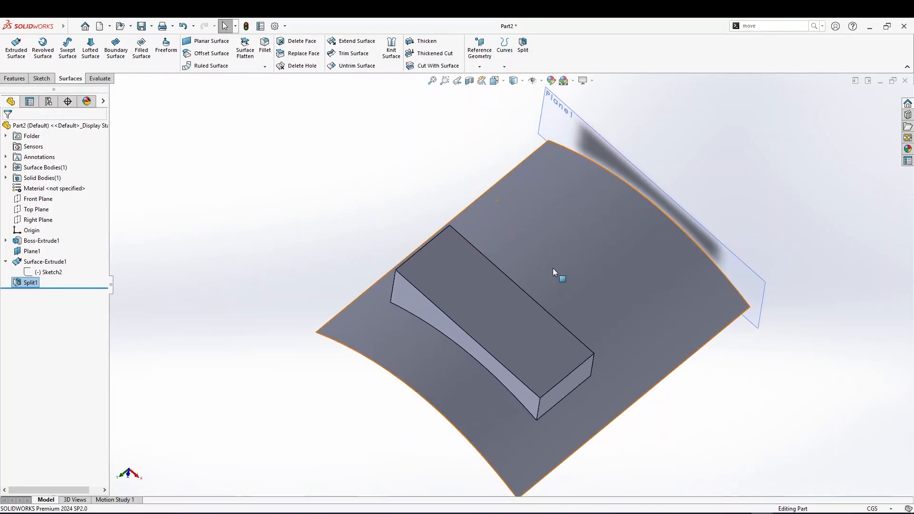
pyautogui.moveTo(570, 234); pyautogui.dragTo(518, 305, button='middle')
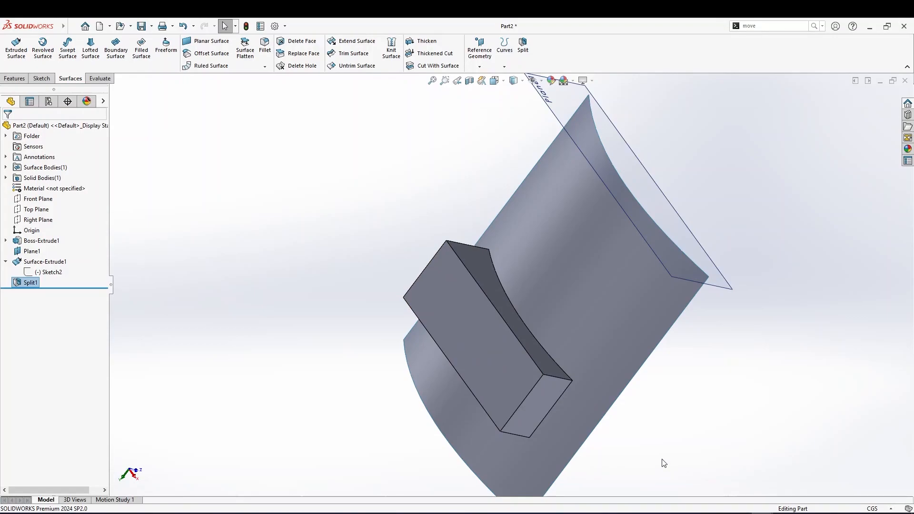
pyautogui.click(590, 258)
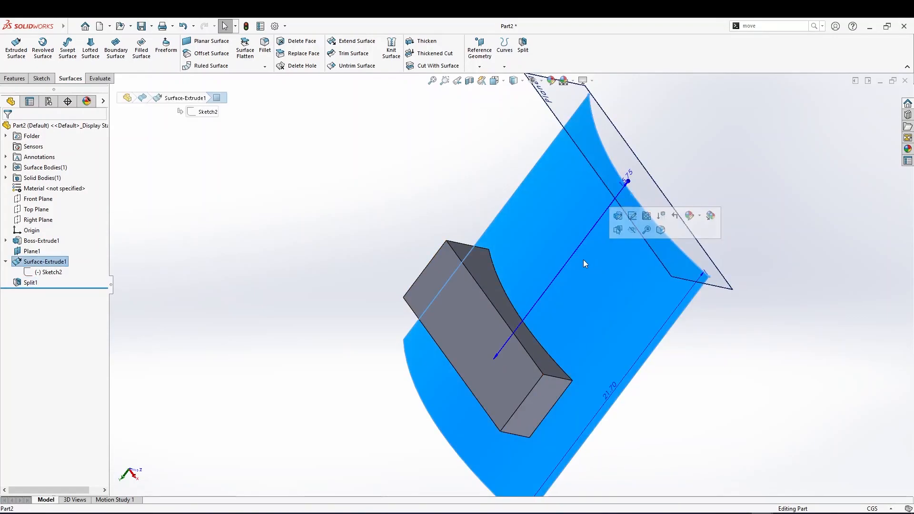
pyautogui.click(492, 317)
pyautogui.moveTo(500, 342); pyautogui.dragTo(583, 280, button='middle')
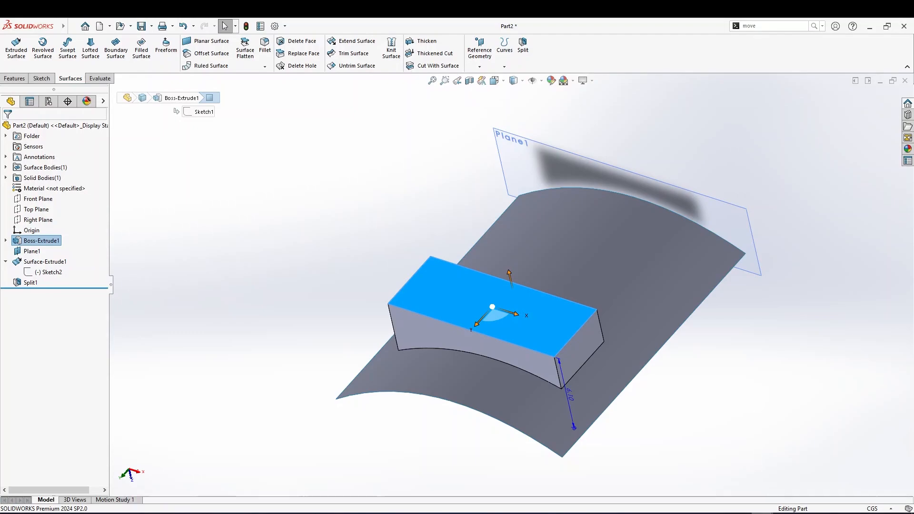
# Switch to Part1 and inspect the thickened helical ribbon and its connecting cylinders up close
pyautogui.click(739, 495)
pyautogui.scroll(3, 426, 302)
pyautogui.moveTo(422, 254); pyautogui.dragTo(384, 256, button='middle')
pyautogui.scroll(-3, 358, 302)
pyautogui.scroll(3, 381, 306)
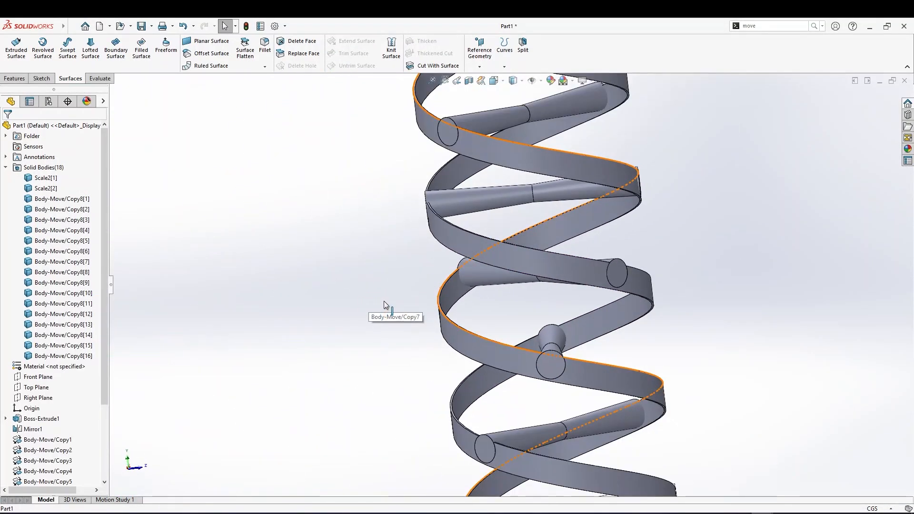
pyautogui.click(455, 241)
pyautogui.moveTo(455, 238); pyautogui.dragTo(371, 181, button='middle')
pyautogui.scroll(-6, 371, 182)
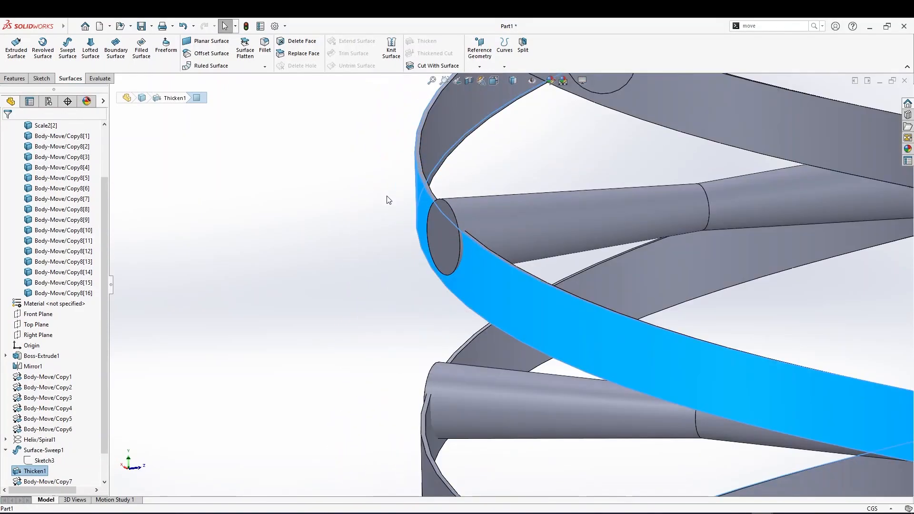
pyautogui.moveTo(516, 297); pyautogui.dragTo(496, 265, button='middle')
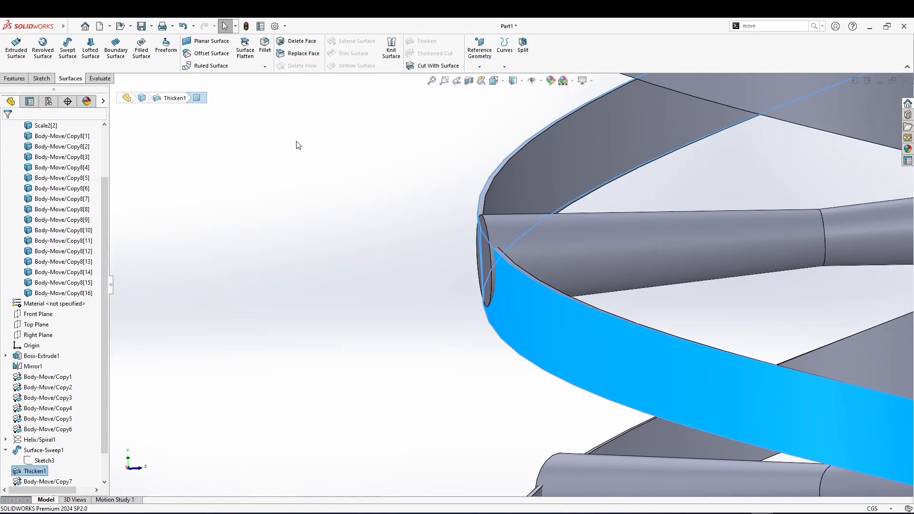
pyautogui.scroll(3, 418, 281)
pyautogui.click(577, 324)
pyautogui.moveTo(569, 328)
pyautogui.mouseDown(button='middle')
pyautogui.moveTo(553, 346)
pyautogui.moveTo(576, 344)
pyautogui.mouseUp(button='middle')
pyautogui.click(584, 339)
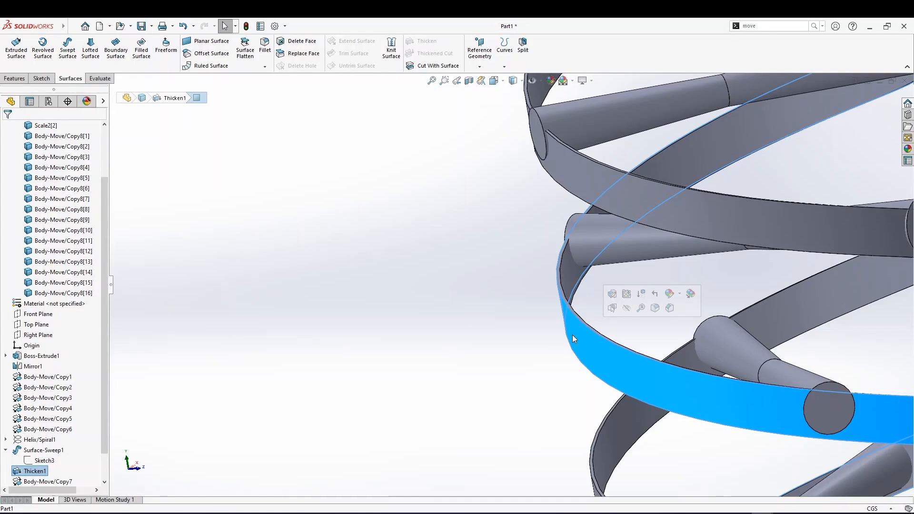
# Return to Part2 and inspect the extruded surface body and the block in the feature tree
pyautogui.moveTo(761, 508)
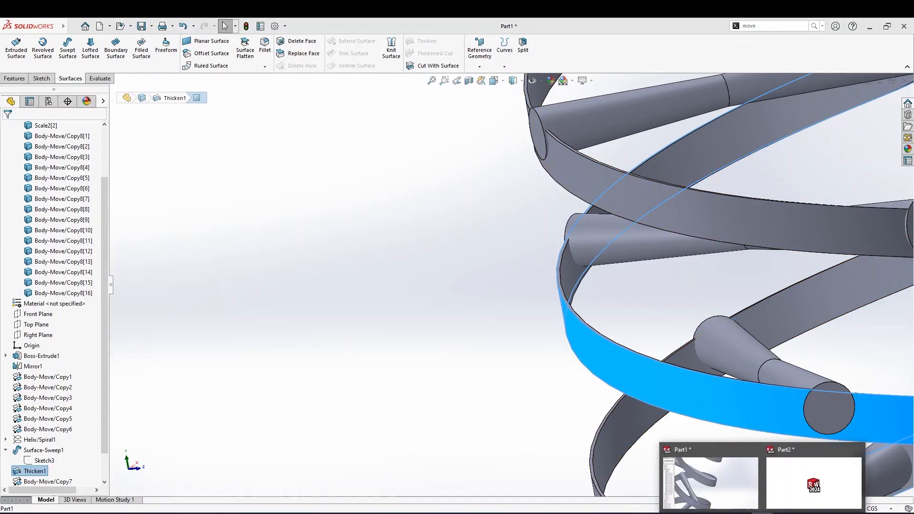
pyautogui.click(786, 486)
pyautogui.click(505, 309)
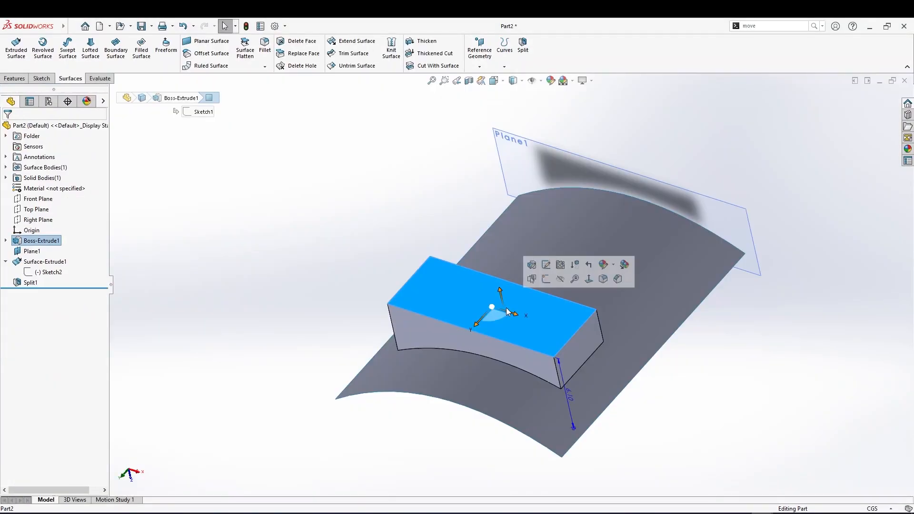
pyautogui.click(418, 289)
pyautogui.click(5, 167)
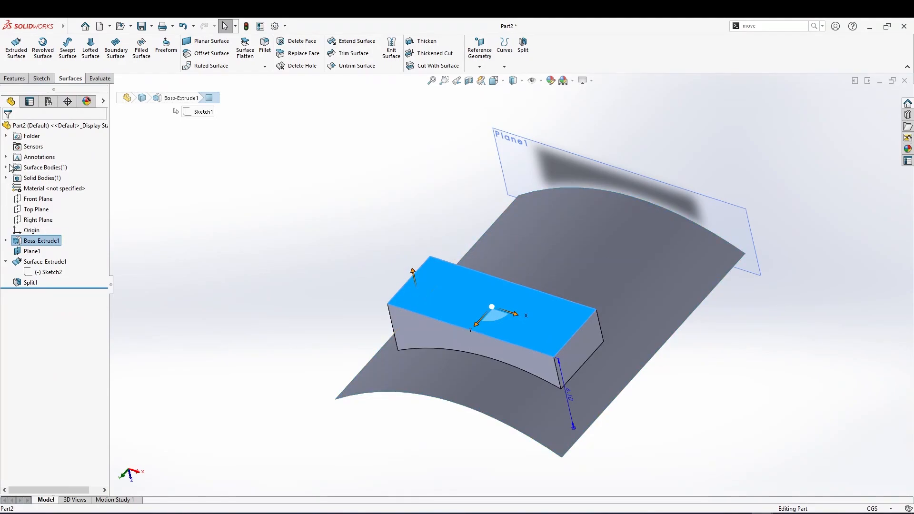
pyautogui.click(56, 178)
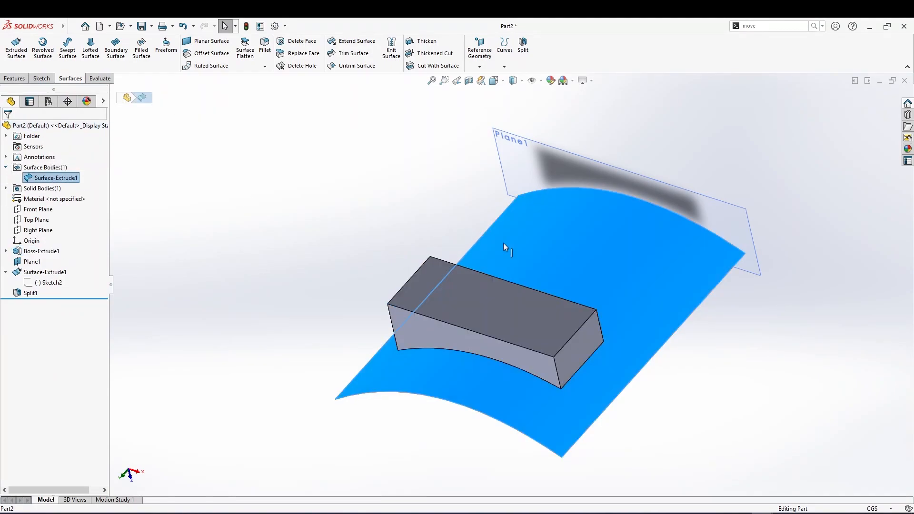
pyautogui.click(590, 260)
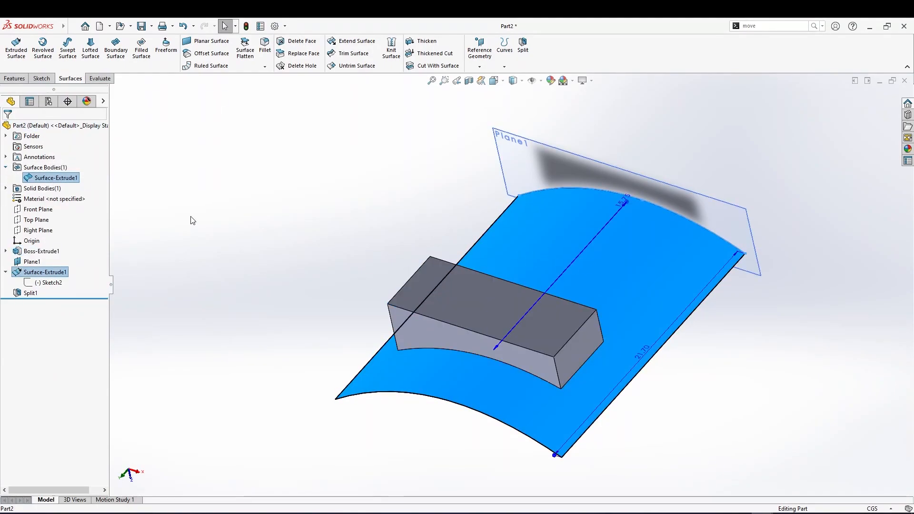
# Copy the block's top face as a surface with the Offset Surface tool at 0 cm offset
pyautogui.click(475, 299)
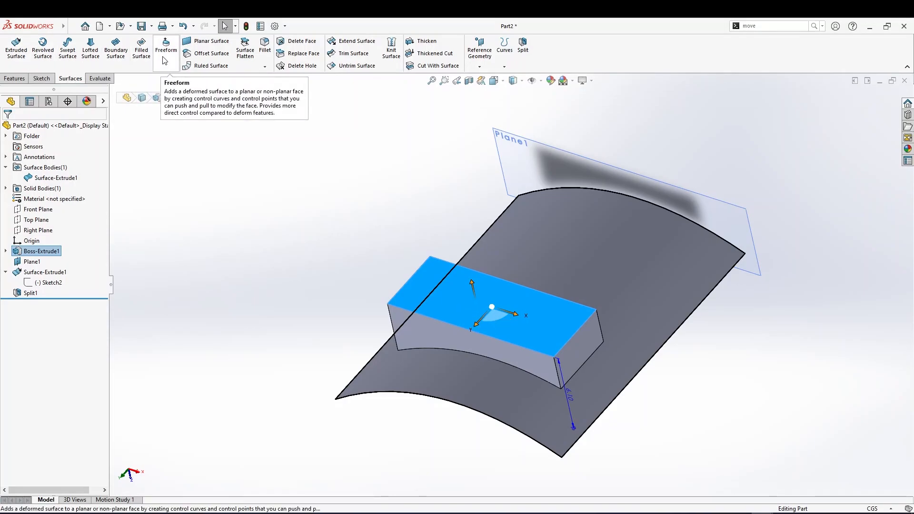
pyautogui.click(209, 54)
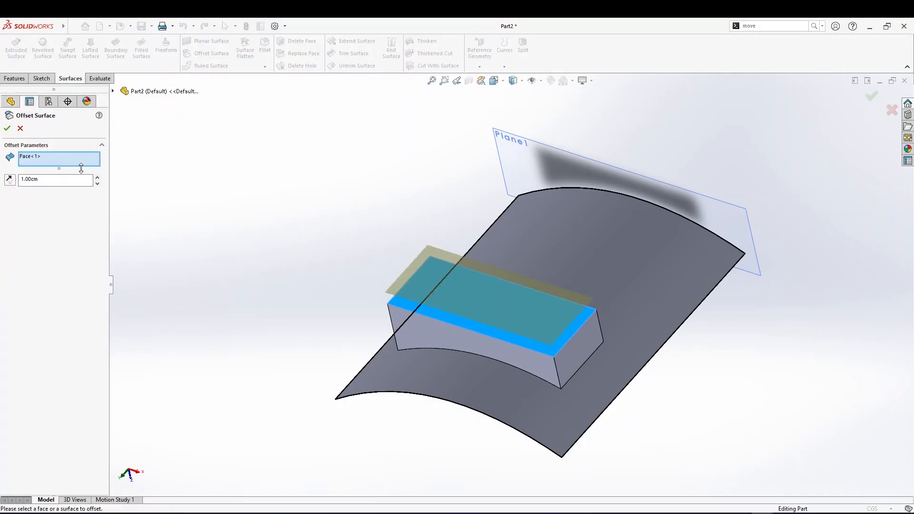
pyautogui.moveTo(42, 180); pyautogui.dragTo(1, 180)
pyautogui.press('Return')
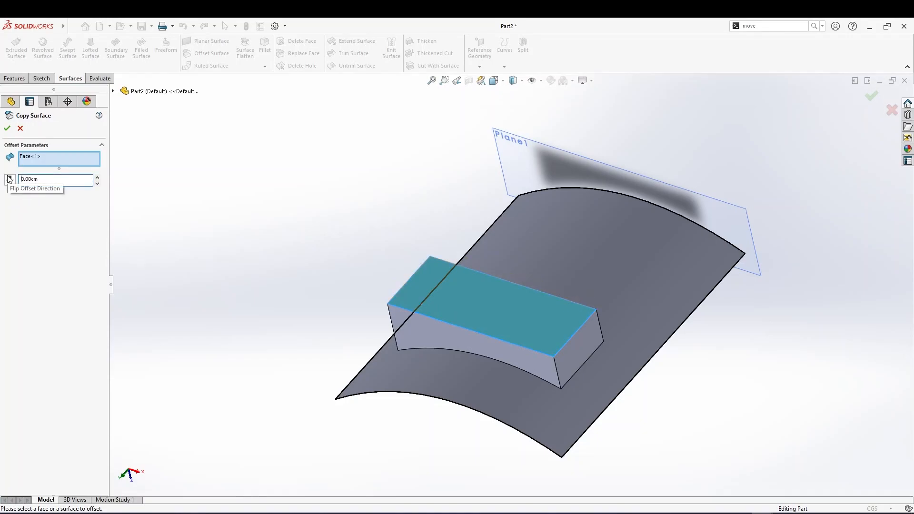
pyautogui.click(7, 128)
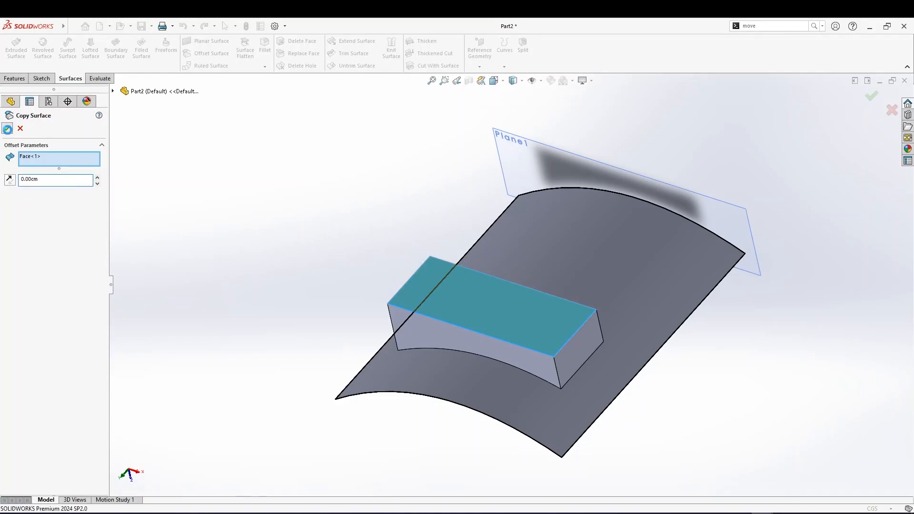
# Inspect the new offset surface body on top of the block in the tree and view
pyautogui.click(485, 306)
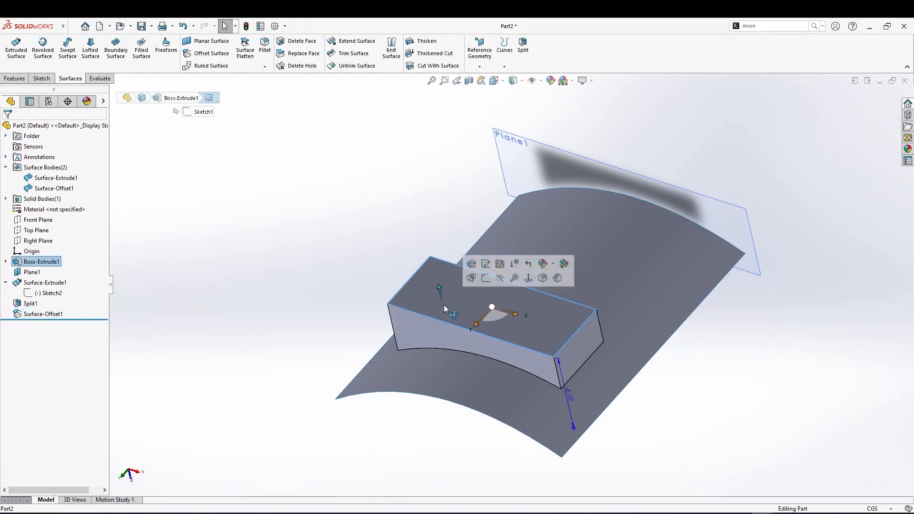
pyautogui.click(54, 189)
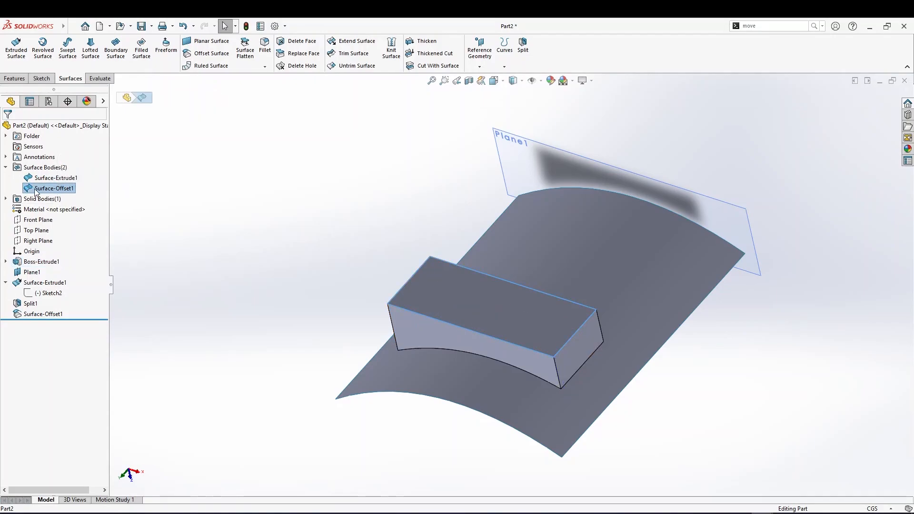
pyautogui.moveTo(290, 269); pyautogui.dragTo(450, 300, button='middle')
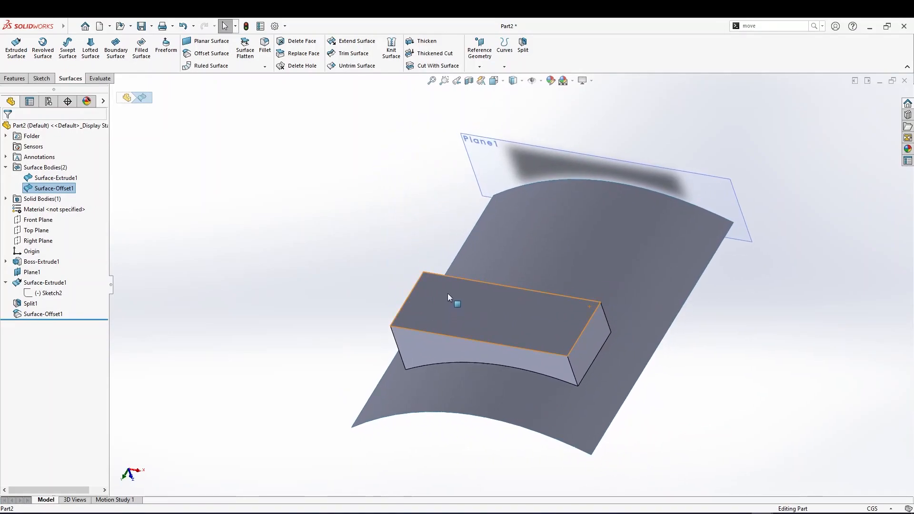
pyautogui.scroll(-3, 450, 300)
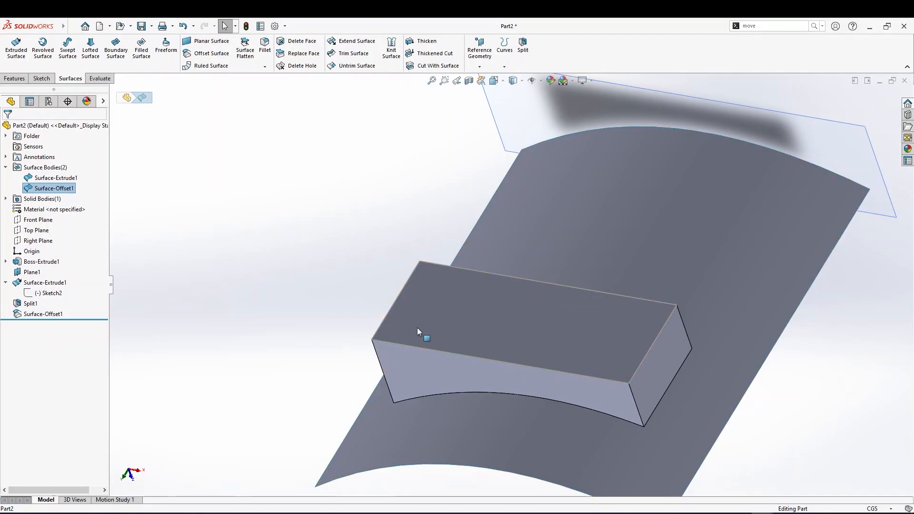
pyautogui.moveTo(417, 327); pyautogui.dragTo(466, 337, button='middle')
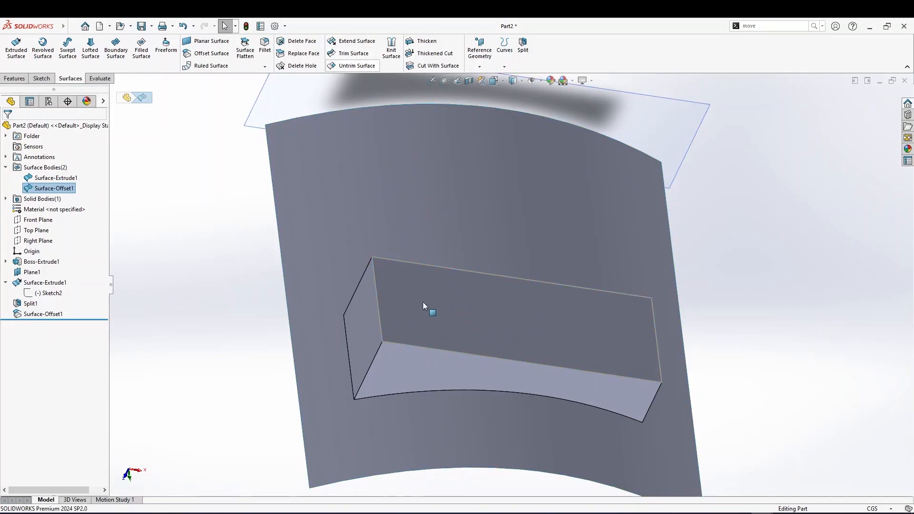
pyautogui.click(427, 41)
pyautogui.click(484, 311)
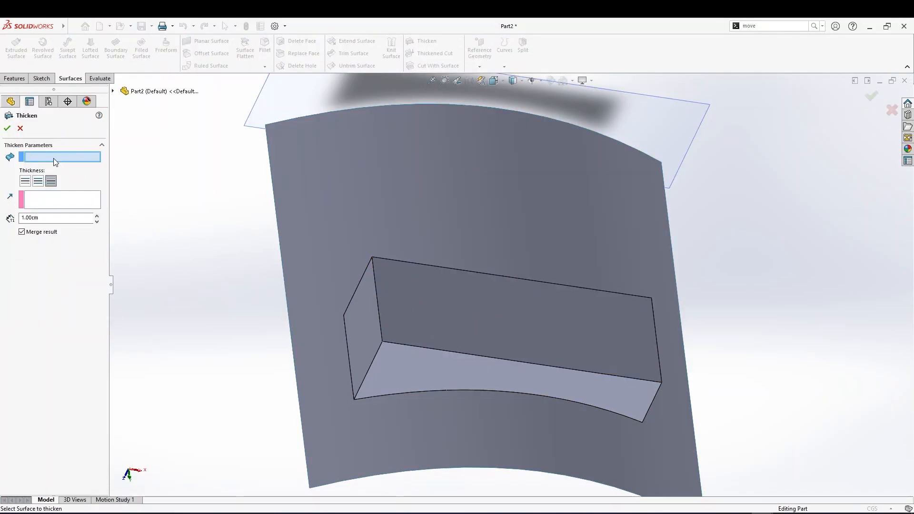
pyautogui.click(404, 316)
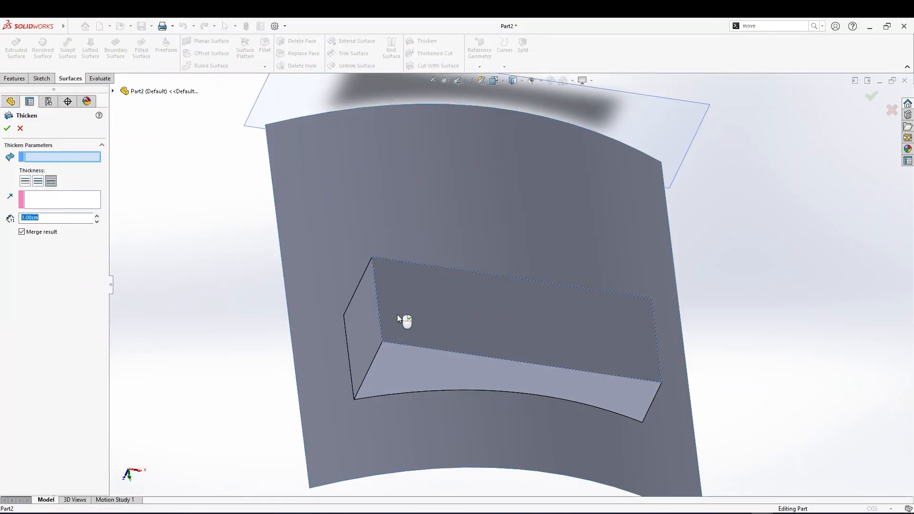
pyautogui.click(51, 205)
pyautogui.click(38, 182)
pyautogui.moveTo(409, 314); pyautogui.dragTo(333, 238, button='middle')
pyautogui.click(20, 128)
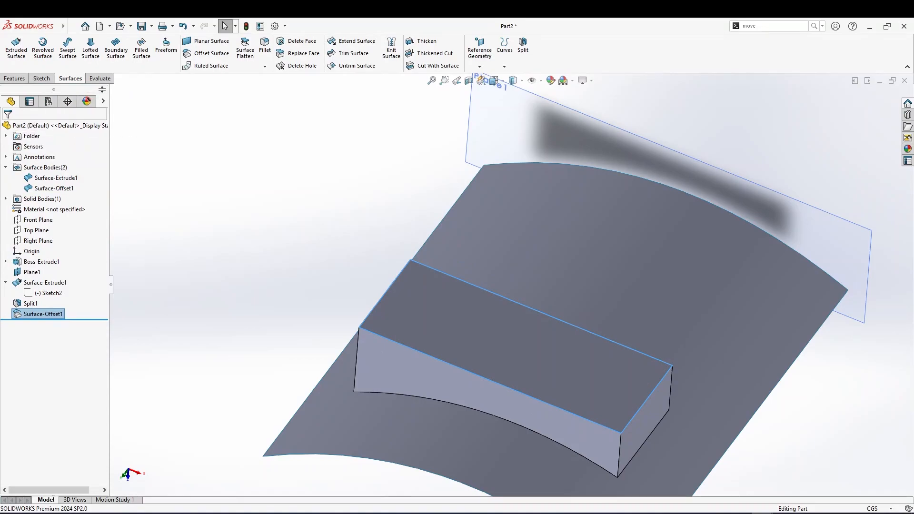
# Try to offset the block's curved side face together with the existing offset surface, then clear the selection
pyautogui.click(209, 54)
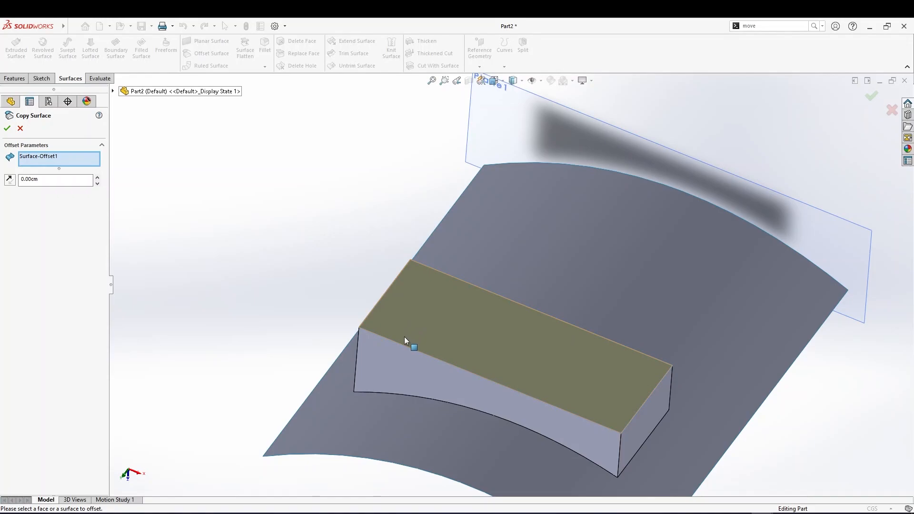
pyautogui.click(384, 363)
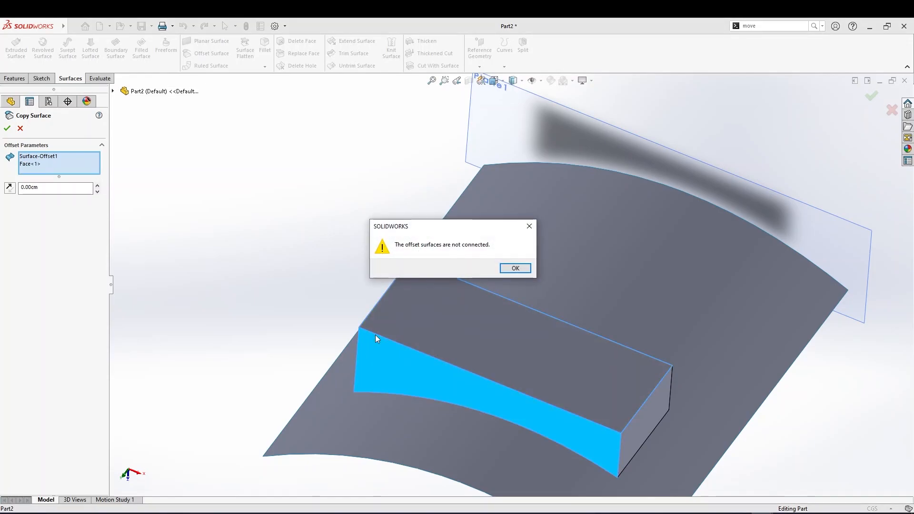
pyautogui.click(528, 227)
pyautogui.rightClick(37, 164)
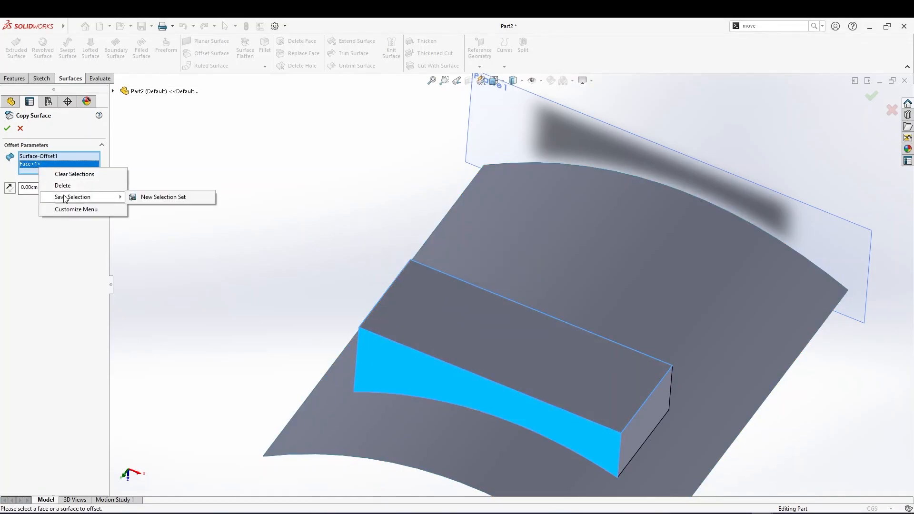
pyautogui.click(67, 174)
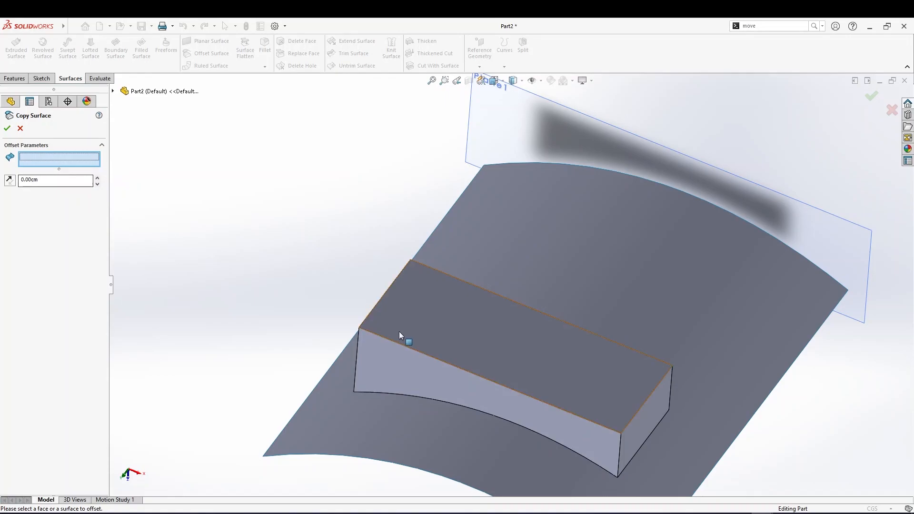
# Try to copy the block's curved side face as a surface at 0 cm offset, then cancel
pyautogui.click(396, 356)
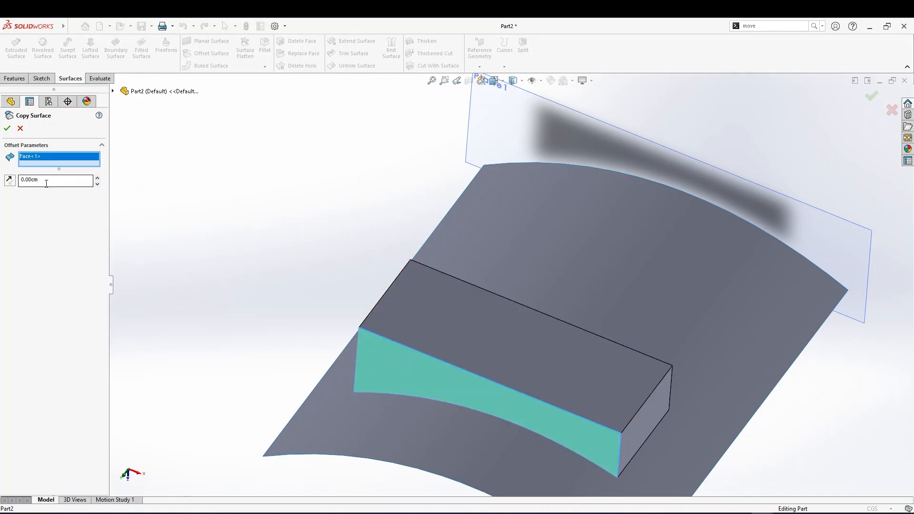
pyautogui.moveTo(46, 183); pyautogui.dragTo(6, 182)
pyautogui.write('8')
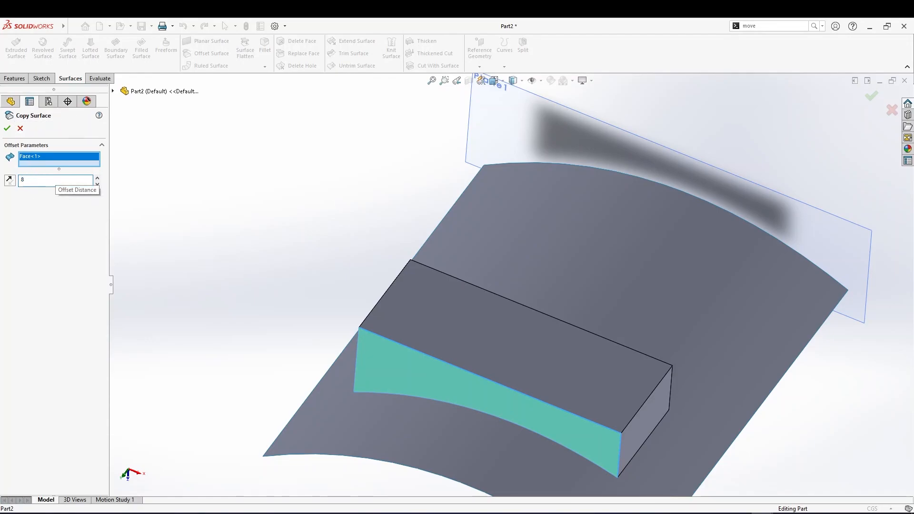
pyautogui.press('Return')
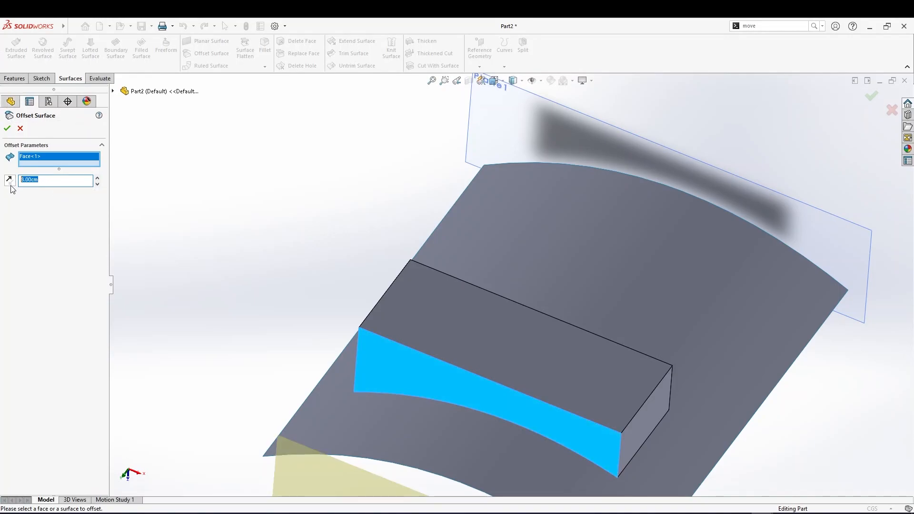
pyautogui.press('BackSpace')
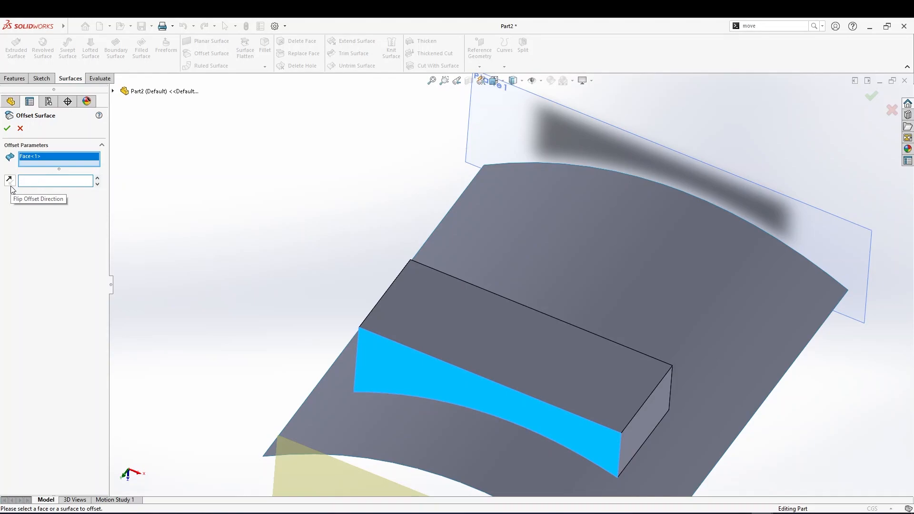
pyautogui.press('Return')
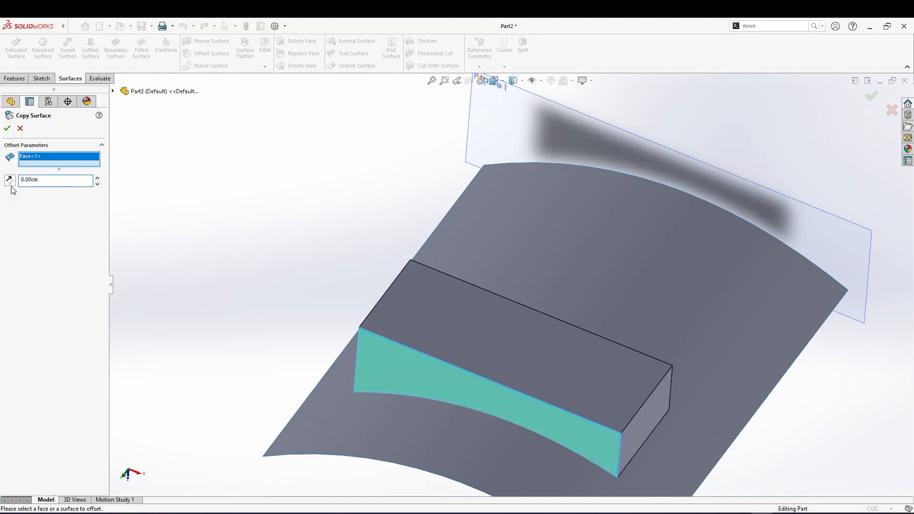
pyautogui.click(763, 513)
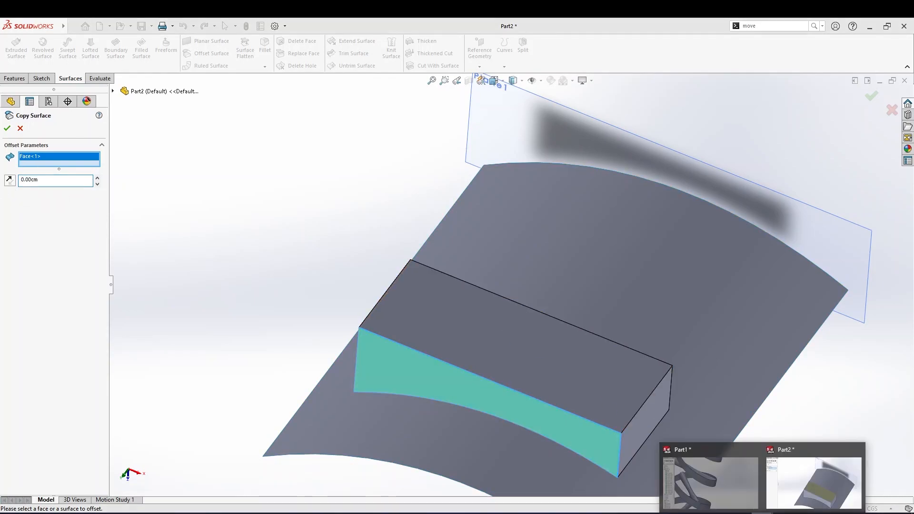
pyautogui.click(696, 498)
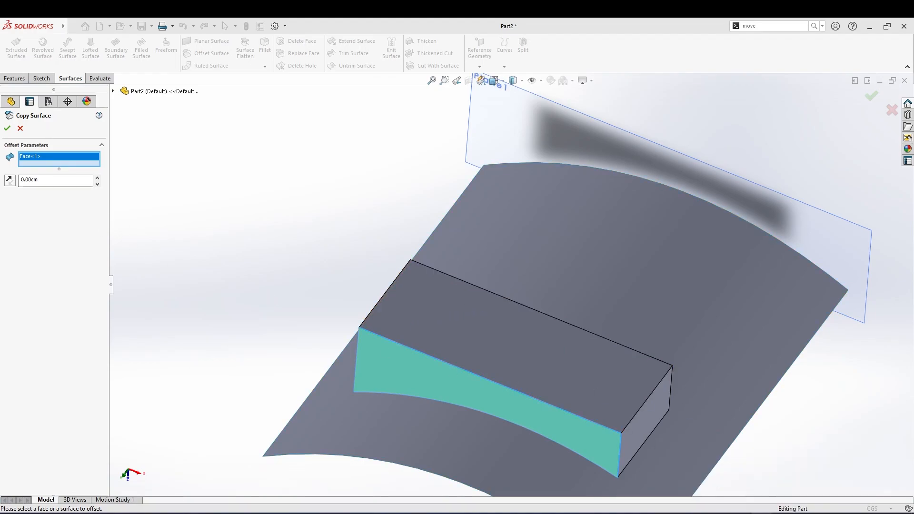
pyautogui.click(20, 129)
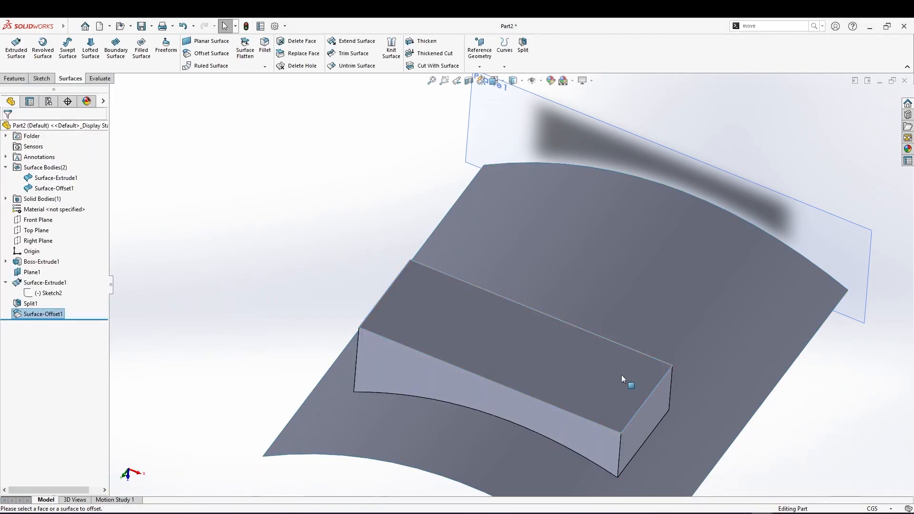
# Switch to Part1 and copy a face of the thickened helical ribbon as a surface with 0 cm offset
pyautogui.click(707, 476)
pyautogui.scroll(6, 485, 346)
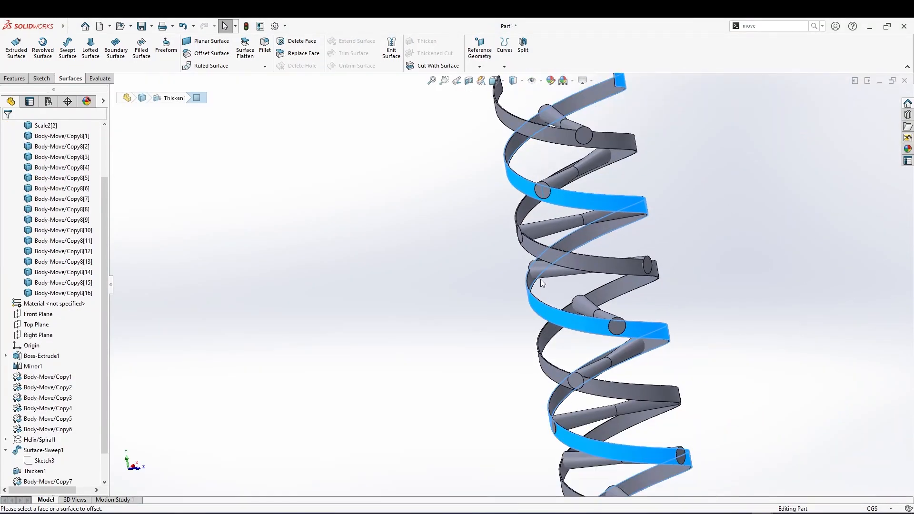
pyautogui.scroll(5, 549, 244)
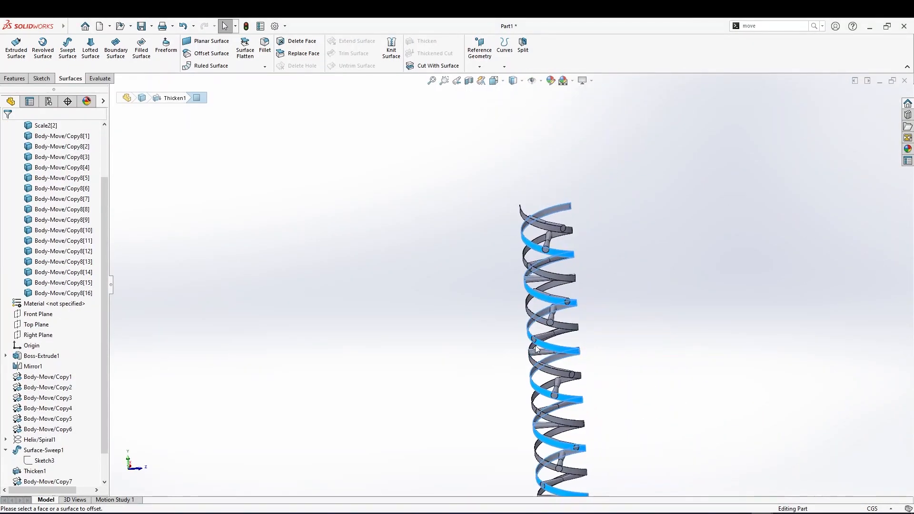
pyautogui.scroll(-7, 544, 296)
pyautogui.scroll(-3, 545, 295)
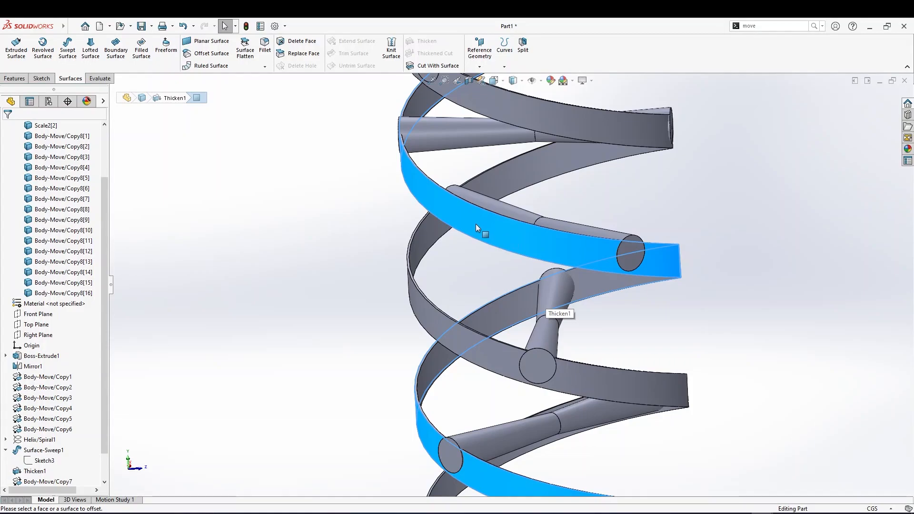
pyautogui.moveTo(429, 181); pyautogui.dragTo(415, 156, button='middle')
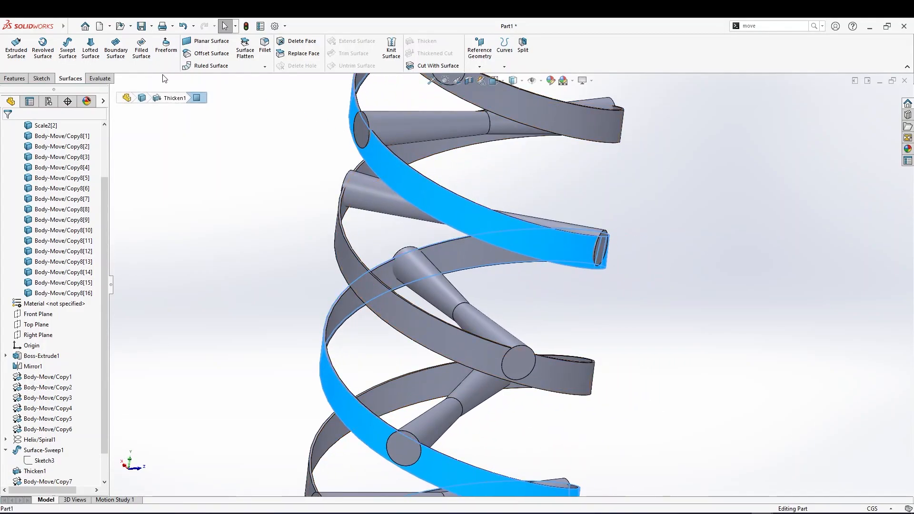
pyautogui.click(206, 53)
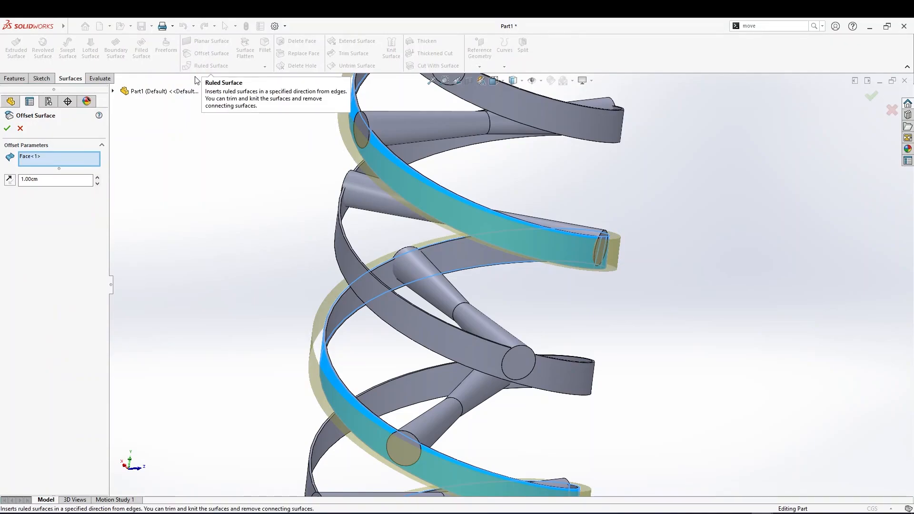
pyautogui.write('0')
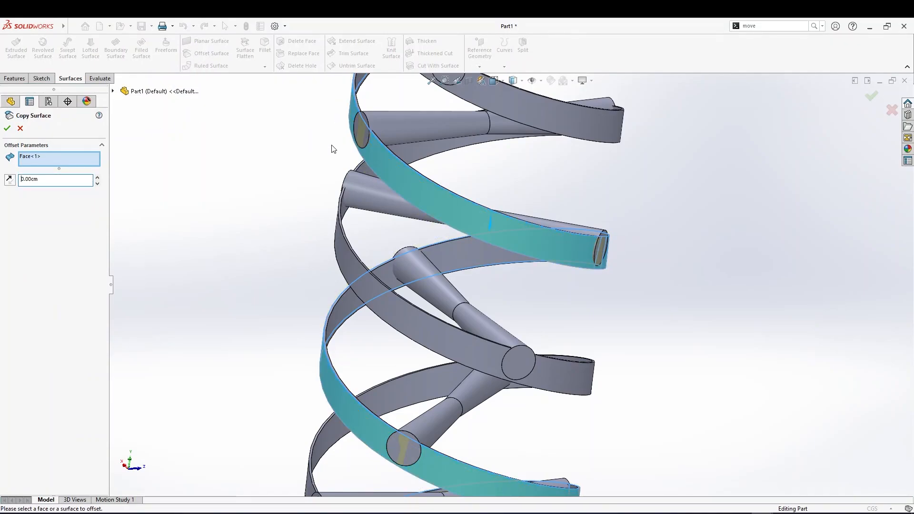
pyautogui.scroll(-3, 319, 146)
pyautogui.moveTo(333, 152); pyautogui.dragTo(370, 167, button='middle')
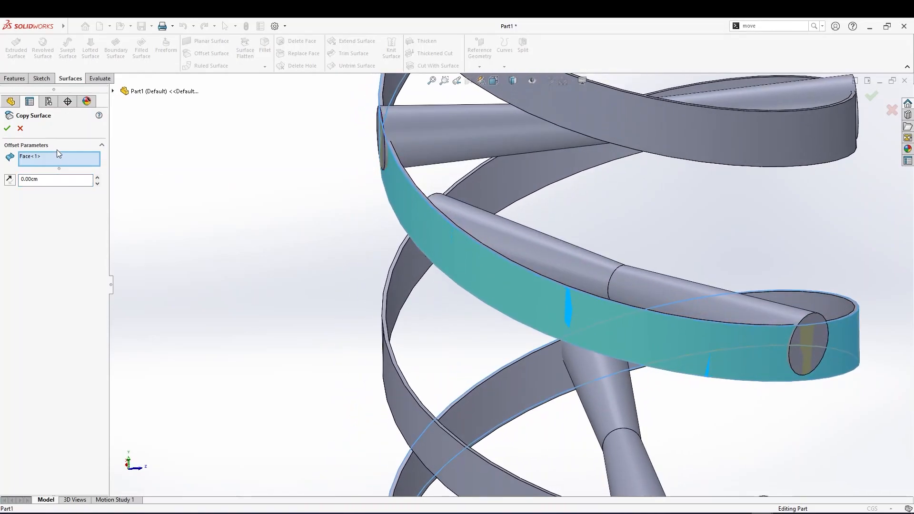
pyautogui.moveTo(318, 125); pyautogui.dragTo(323, 140, button='middle')
pyautogui.scroll(-4, 509, 171)
pyautogui.scroll(3, 507, 172)
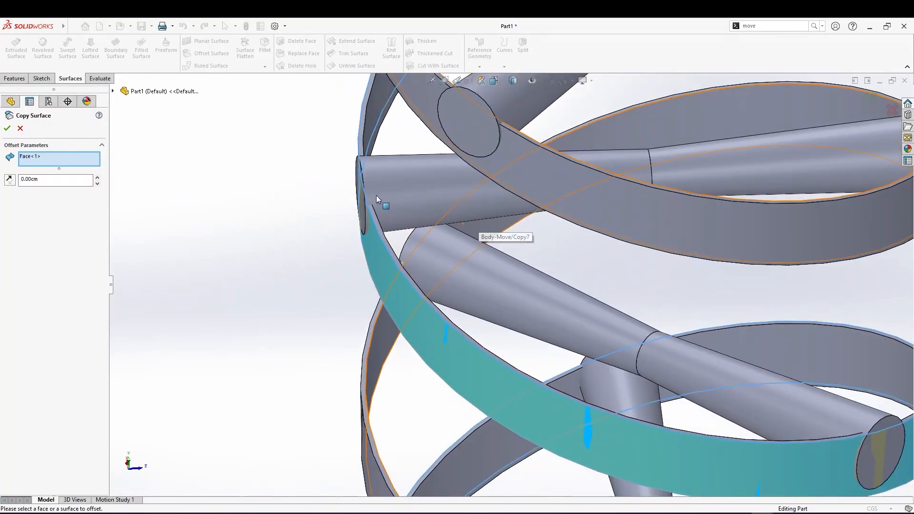
pyautogui.moveTo(387, 207); pyautogui.dragTo(364, 196, button='middle')
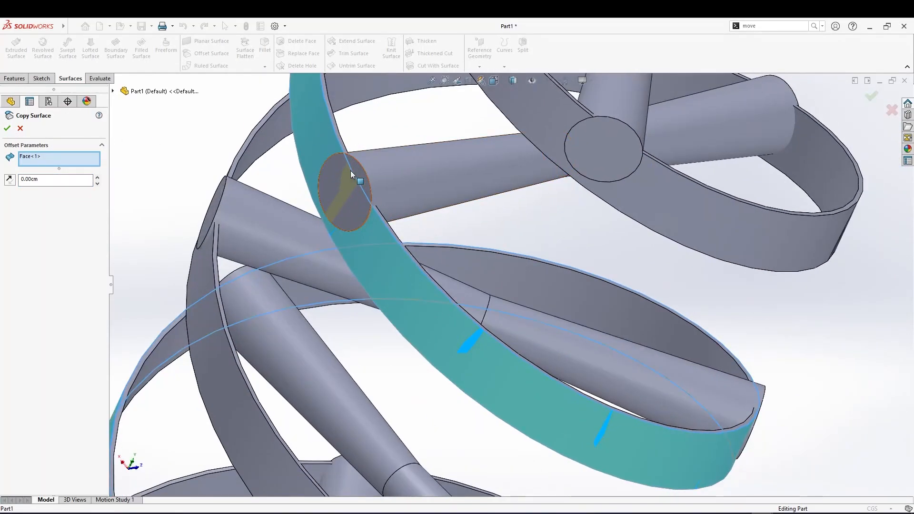
pyautogui.click(20, 128)
pyautogui.moveTo(296, 197); pyautogui.dragTo(272, 185, button='middle')
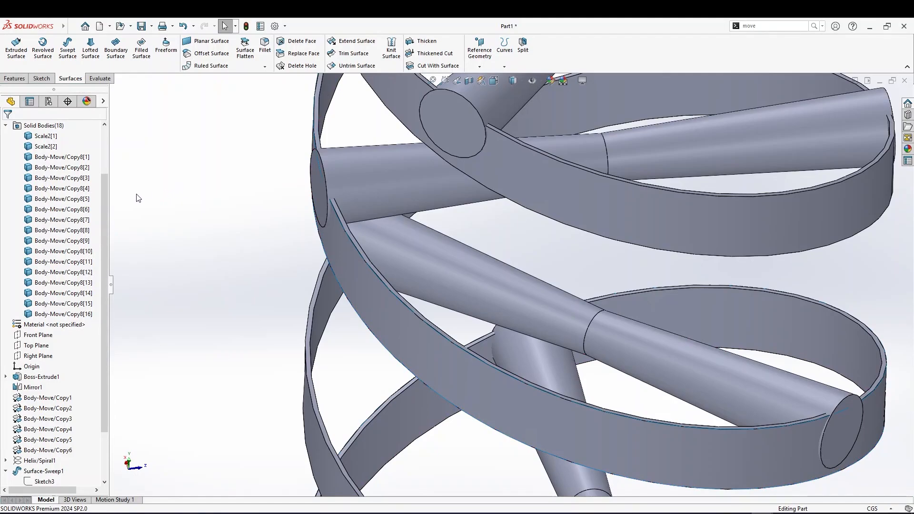
pyautogui.scroll(-2, 53, 333)
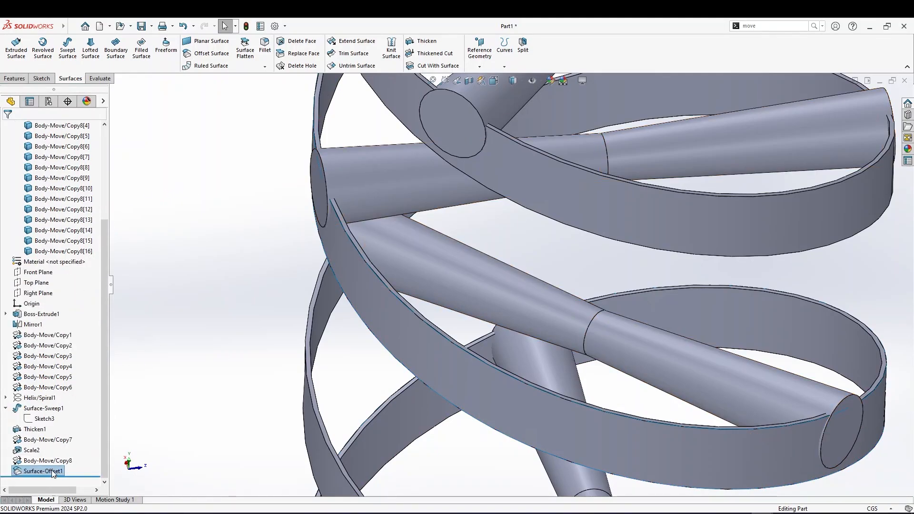
# Delete the copied surface body taken from the thickened ribbon face
pyautogui.click(52, 471)
pyautogui.click(51, 471)
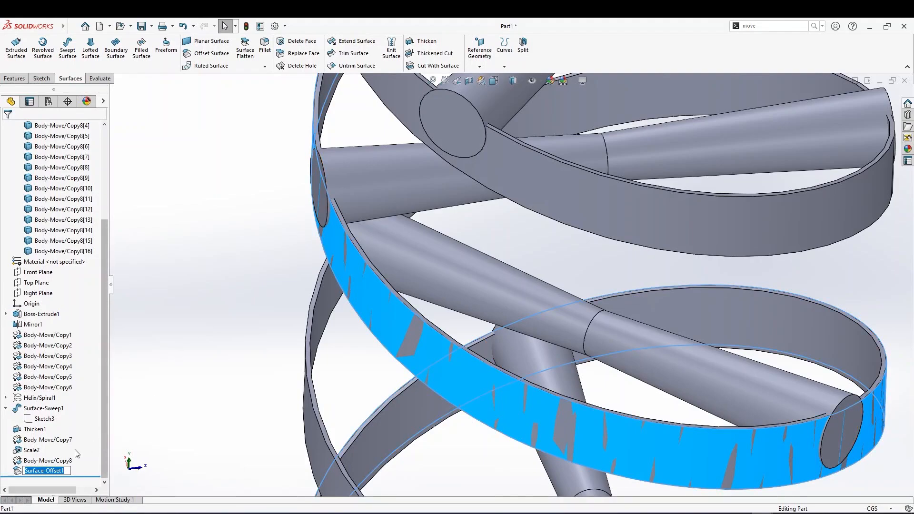
pyautogui.click(23, 472)
pyautogui.rightClick(25, 472)
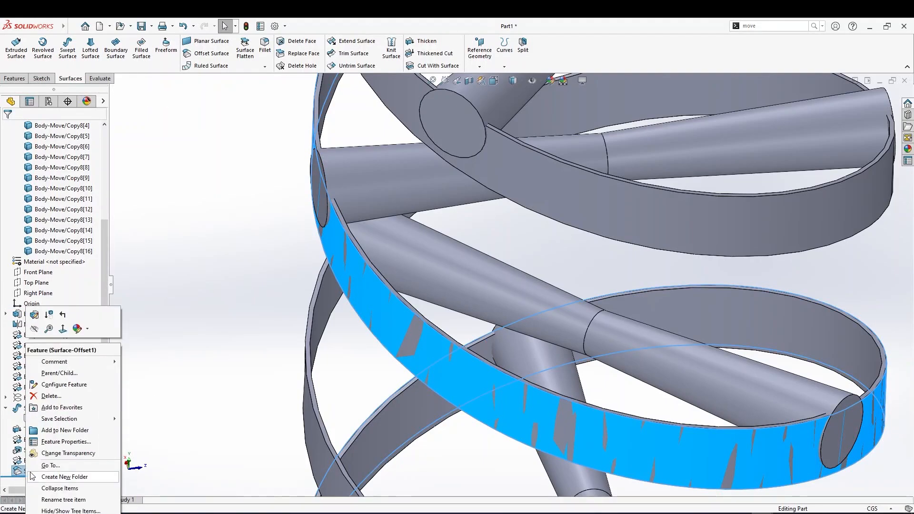
pyautogui.click(51, 396)
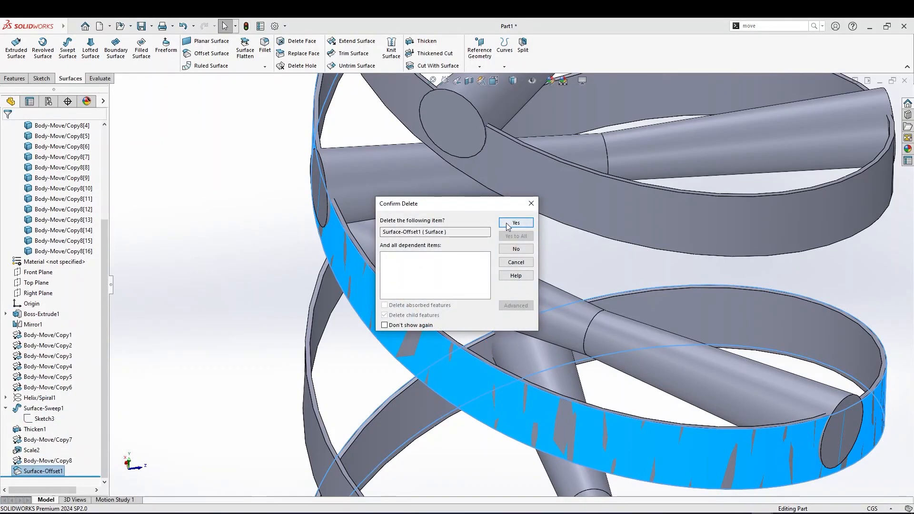
pyautogui.click(509, 225)
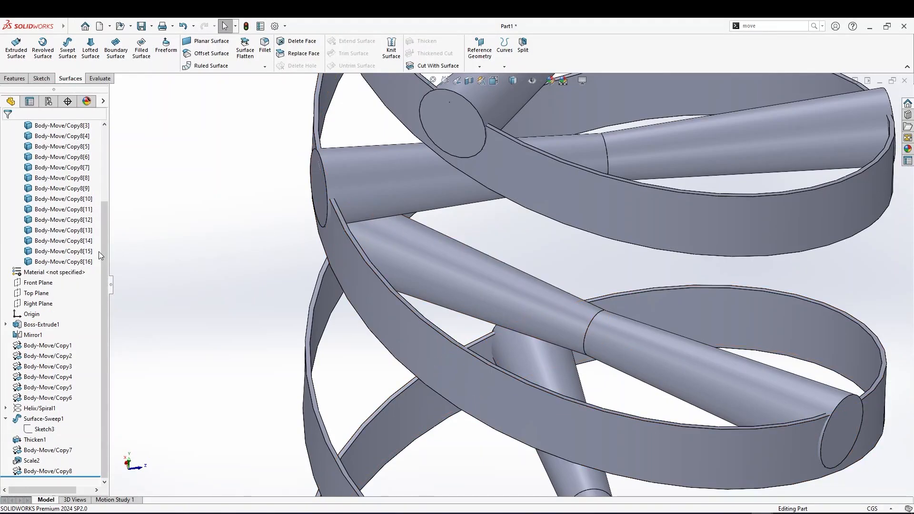
# Hide all sixteen Body-Move/Copy8 cylinder bodies so the helical ribbon is exposed
pyautogui.click(323, 191)
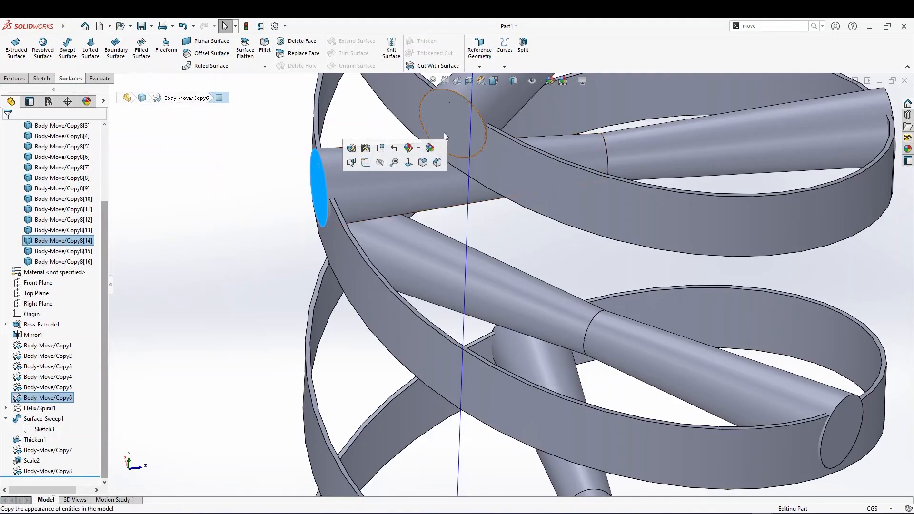
pyautogui.click(829, 428)
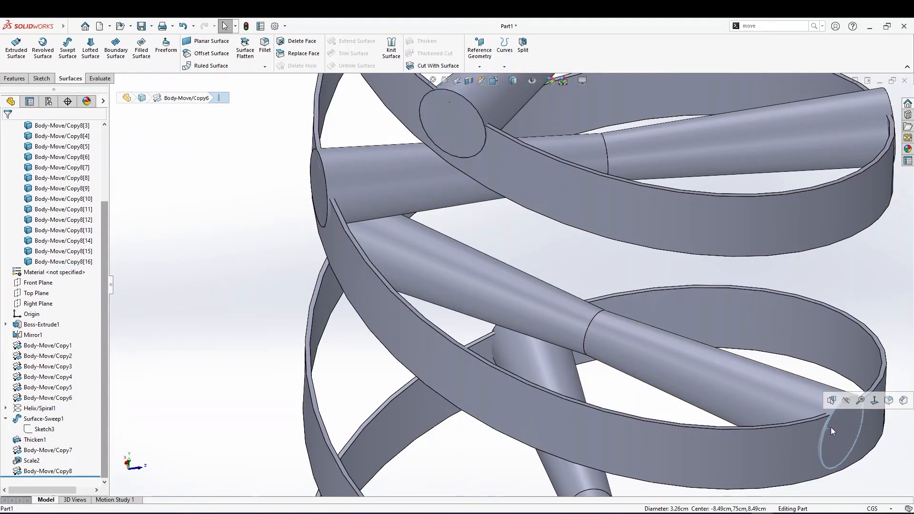
pyautogui.click(836, 426)
pyautogui.click(410, 322)
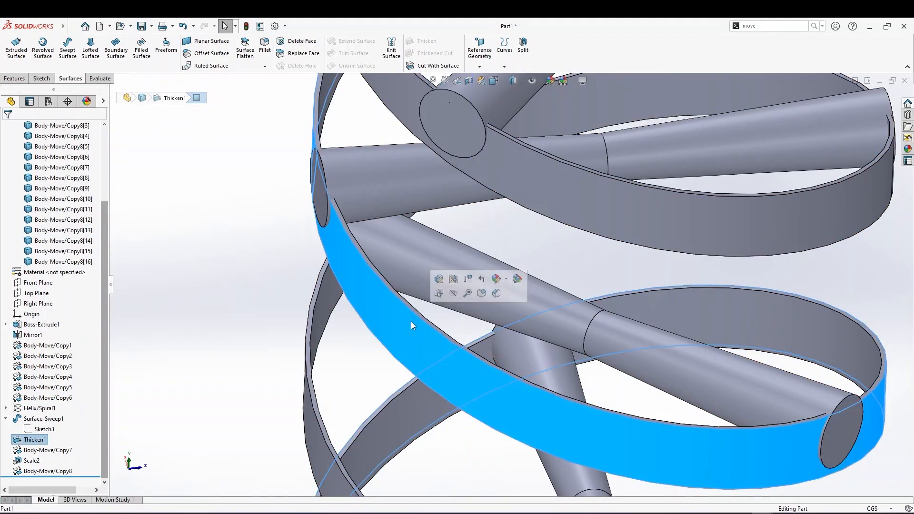
pyautogui.click(41, 263)
pyautogui.scroll(3, 44, 273)
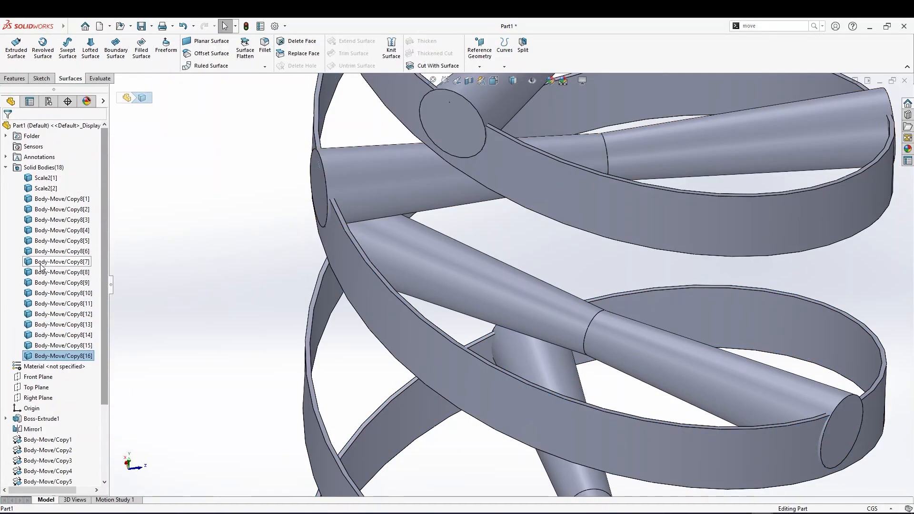
pyautogui.keyDown('shift'); pyautogui.click(54, 199); pyautogui.keyUp('shift')
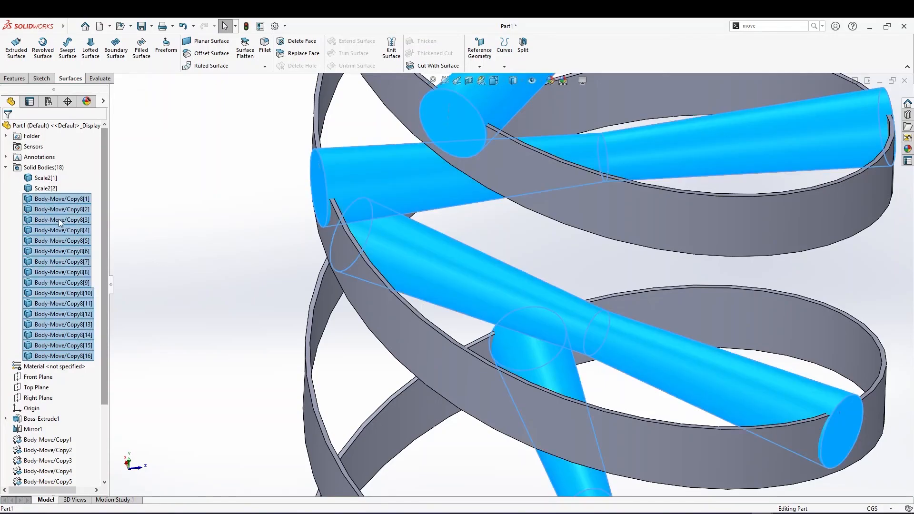
pyautogui.rightClick(61, 222)
pyautogui.click(65, 210)
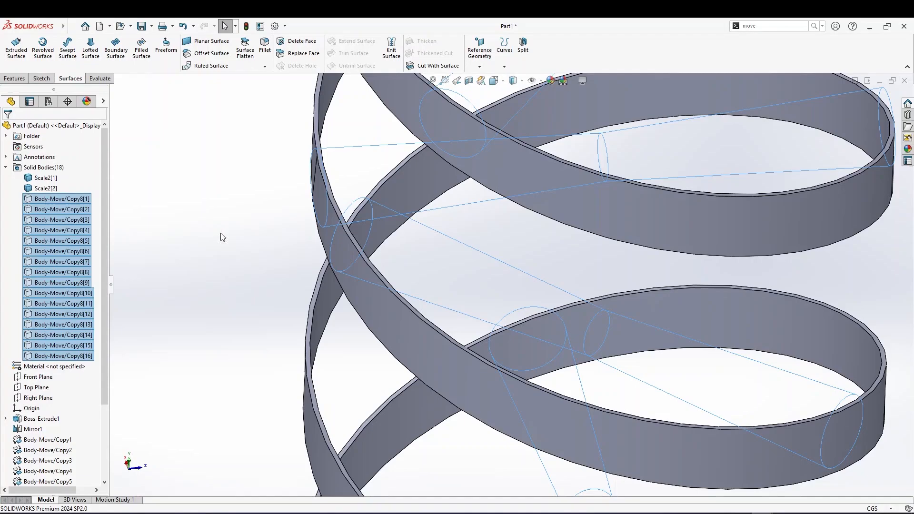
# Copy the outer face of the helical ribbon as a surface with 0 cm offset
pyautogui.scroll(2, 217, 232)
pyautogui.moveTo(267, 293); pyautogui.dragTo(296, 302, button='middle')
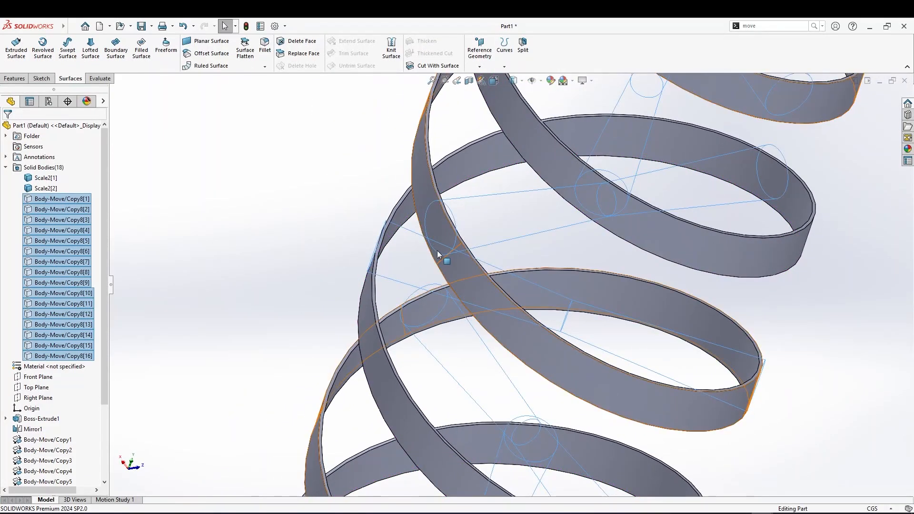
pyautogui.click(455, 265)
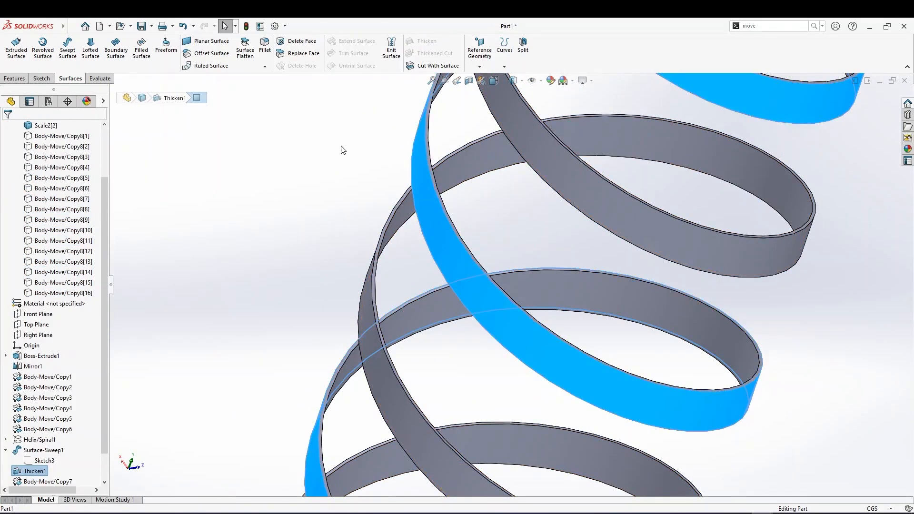
pyautogui.click(205, 52)
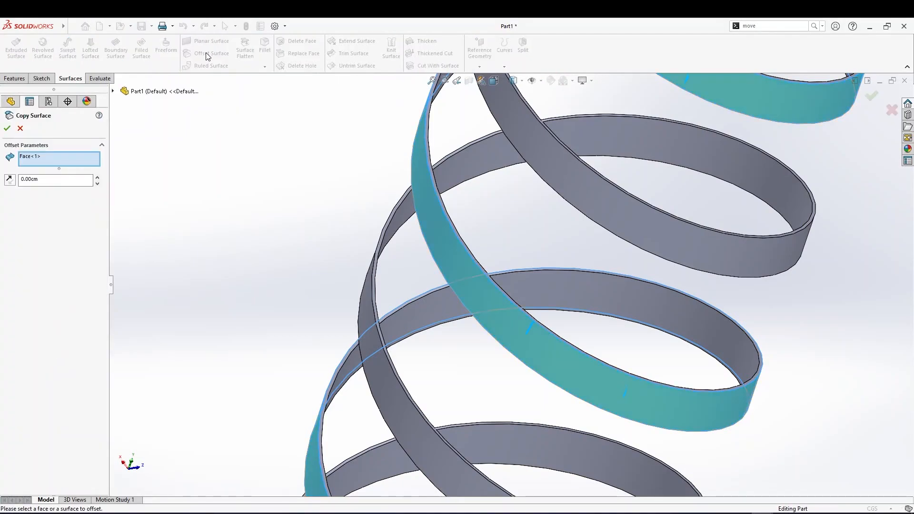
pyautogui.click(7, 129)
pyautogui.scroll(-2, 47, 381)
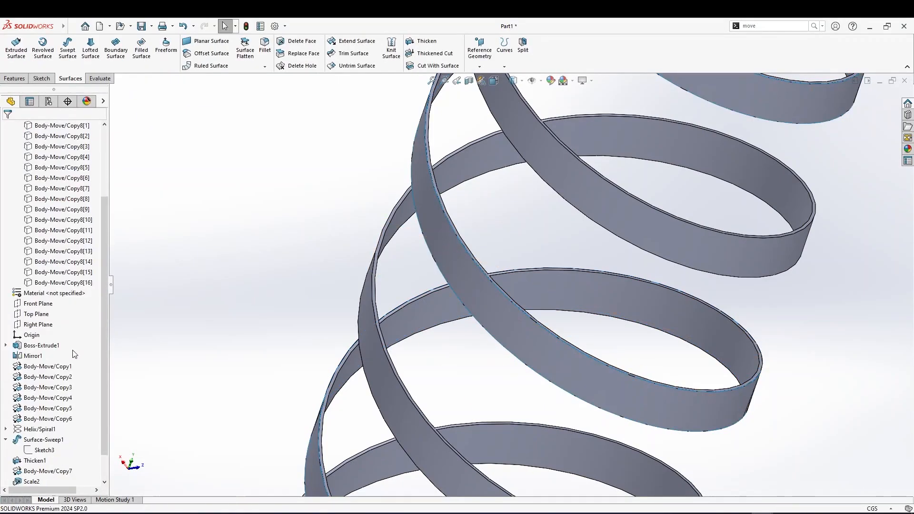
pyautogui.click(45, 470)
pyautogui.click(44, 470)
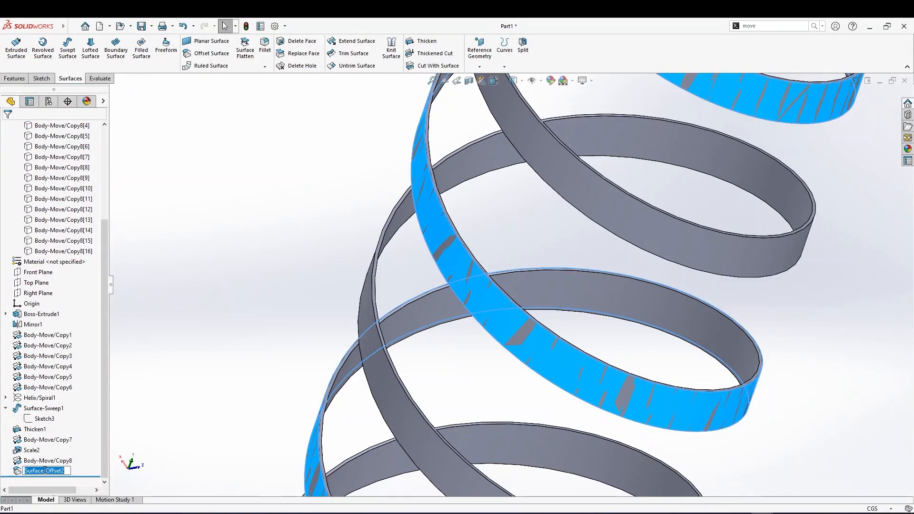
pyautogui.press('Return')
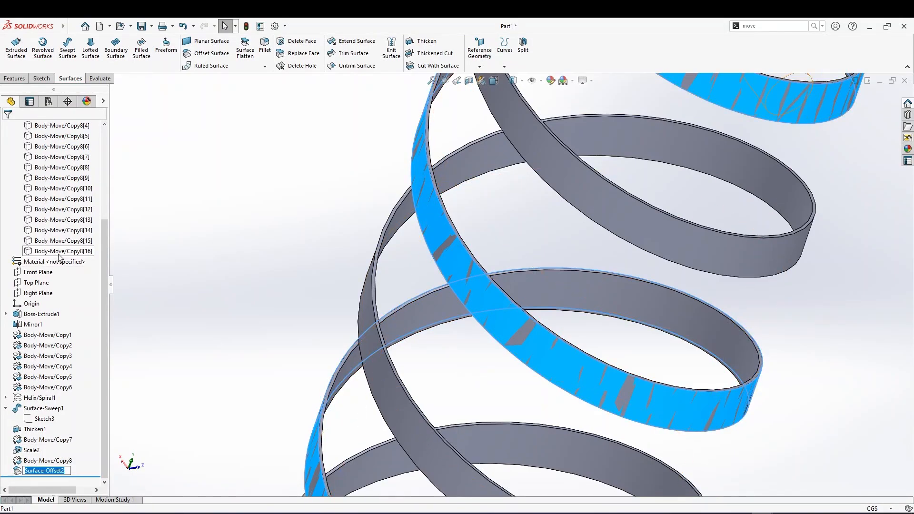
# Show all sixteen Body-Move/Copy8 cylinder bodies again
pyautogui.click(59, 251)
pyautogui.scroll(4, 59, 252)
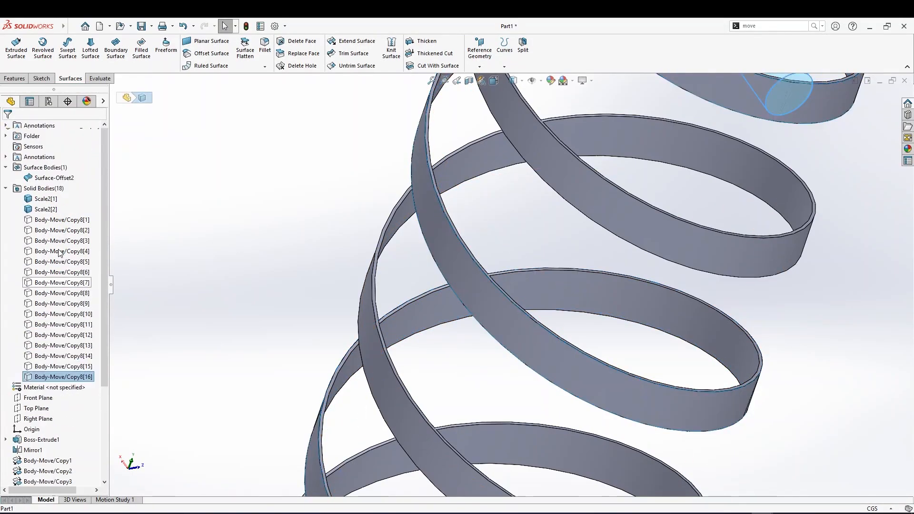
pyautogui.keyDown('shift'); pyautogui.click(74, 221); pyautogui.keyUp('shift')
pyautogui.rightClick(74, 222)
pyautogui.click(90, 202)
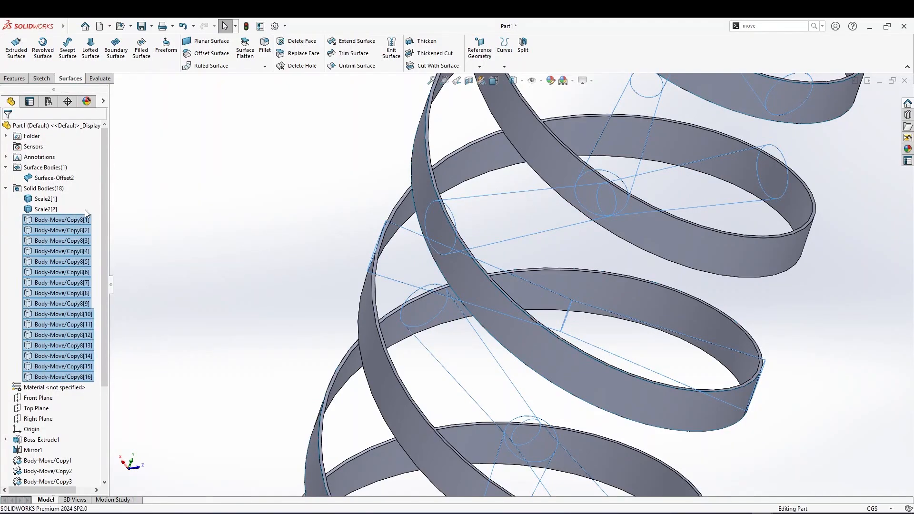
# Start a Cut With Surface using the copied ribbon surface as the cutting surface and flip the cut direction
pyautogui.click(424, 191)
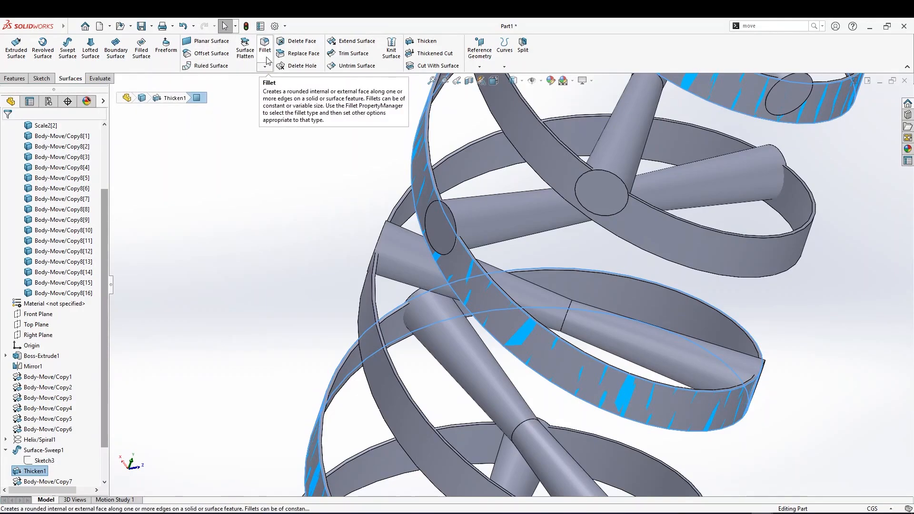
pyautogui.click(412, 67)
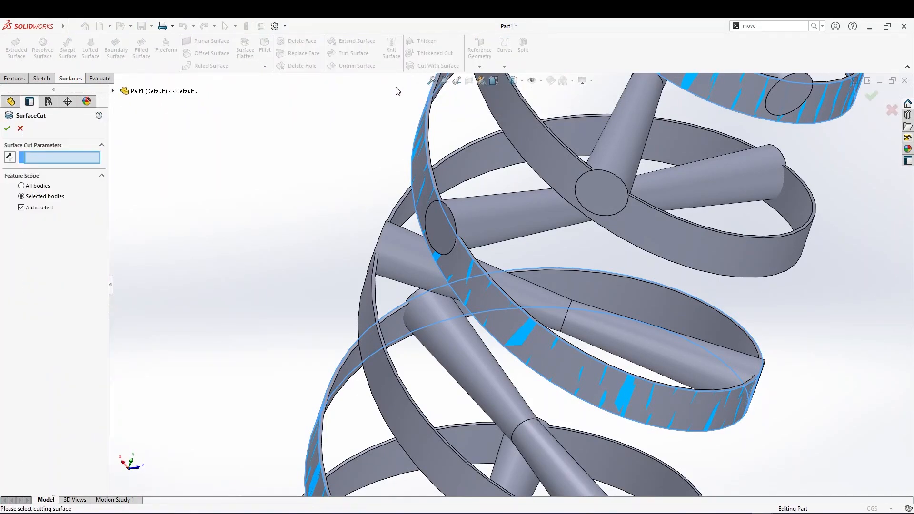
pyautogui.click(427, 190)
pyautogui.moveTo(443, 247); pyautogui.dragTo(598, 413, button='middle')
pyautogui.scroll(3, 416, 211)
pyautogui.scroll(-5, 569, 330)
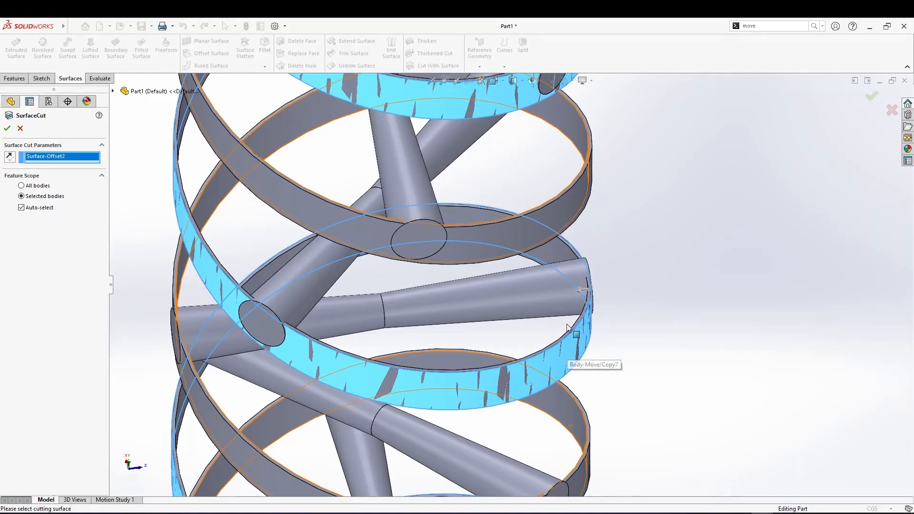
pyautogui.click(579, 292)
pyautogui.moveTo(620, 299); pyautogui.dragTo(504, 313, button='middle')
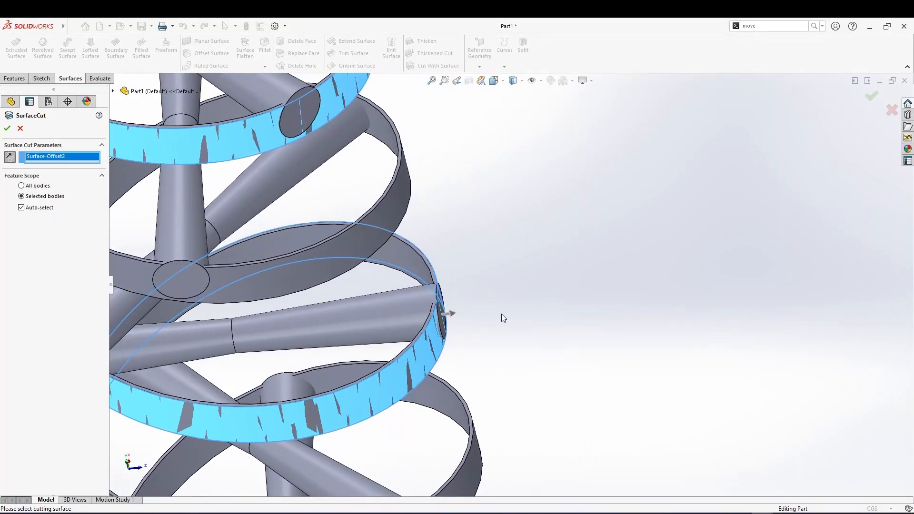
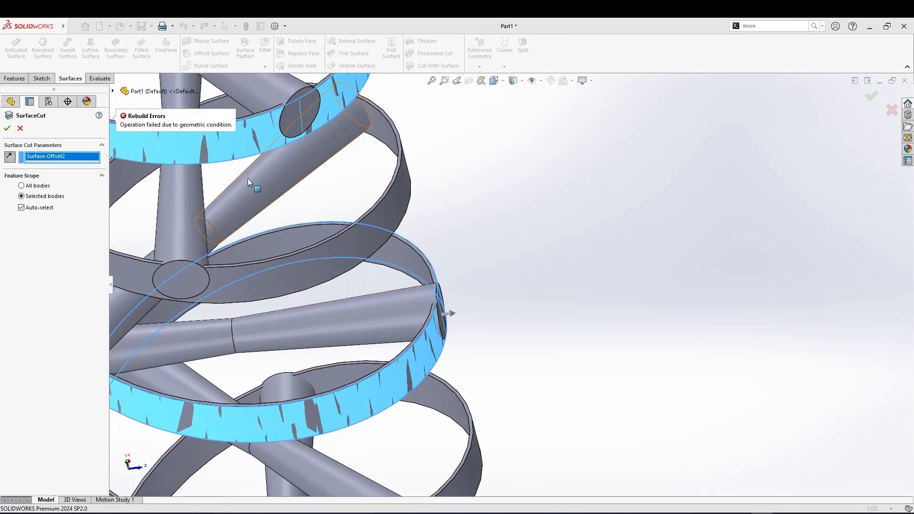
# Inspect where the copied ribbon surface meets the cylinder ends, then cancel the surface cut
pyautogui.scroll(2, 307, 293)
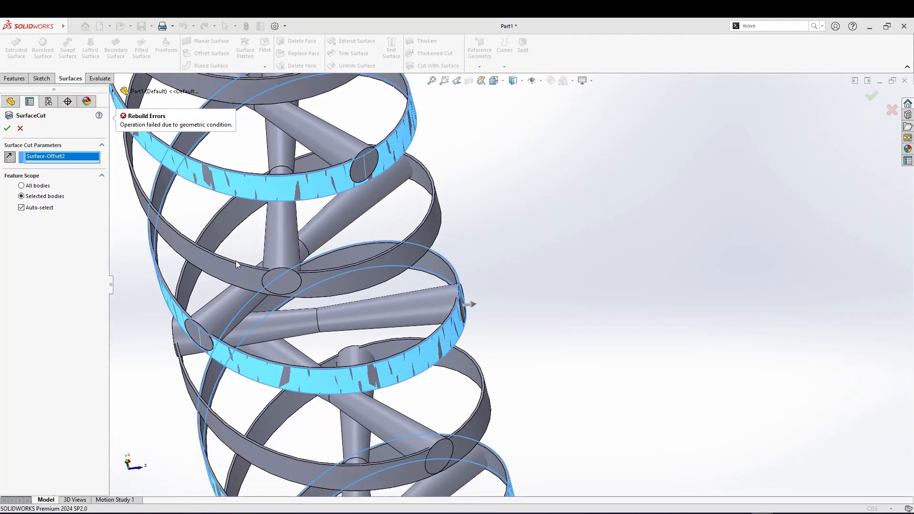
pyautogui.moveTo(221, 357); pyautogui.dragTo(227, 355, button='middle')
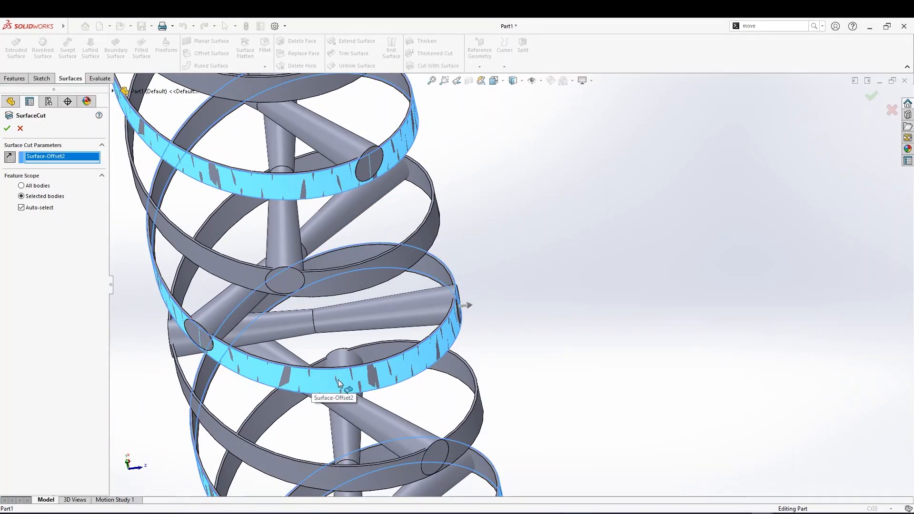
pyautogui.scroll(-3, 331, 353)
pyautogui.moveTo(332, 352); pyautogui.dragTo(341, 165, button='middle')
pyautogui.scroll(-6, 251, 288)
pyautogui.moveTo(282, 394); pyautogui.dragTo(290, 383, button='middle')
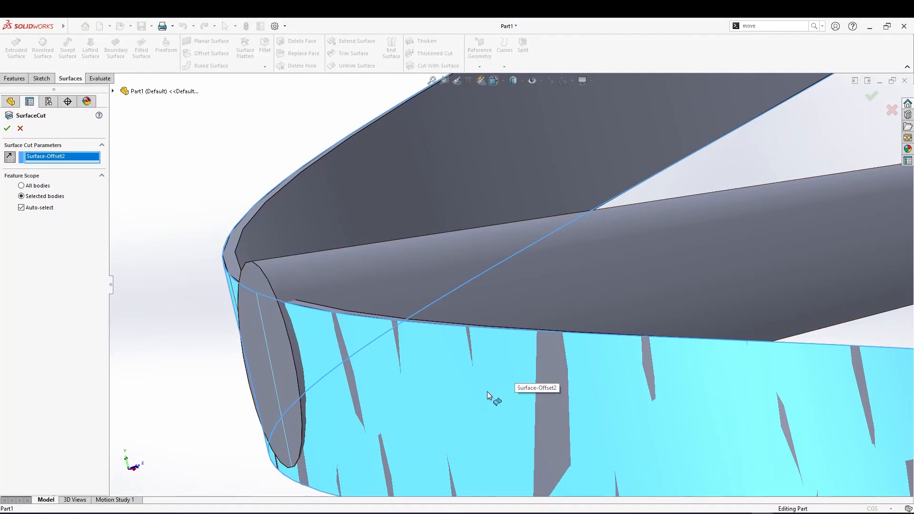
pyautogui.moveTo(286, 312); pyautogui.dragTo(278, 307, button='middle')
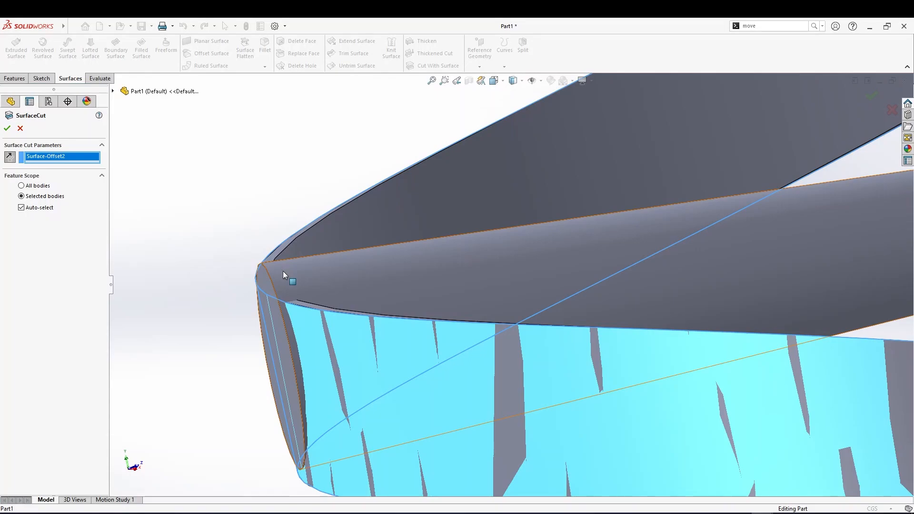
pyautogui.moveTo(328, 338); pyautogui.dragTo(335, 339, button='middle')
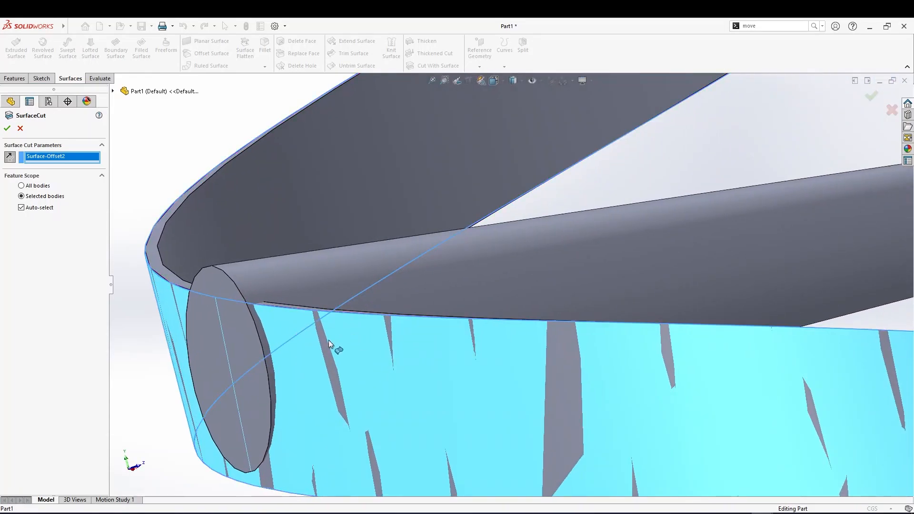
pyautogui.scroll(3, 334, 339)
pyautogui.click(20, 129)
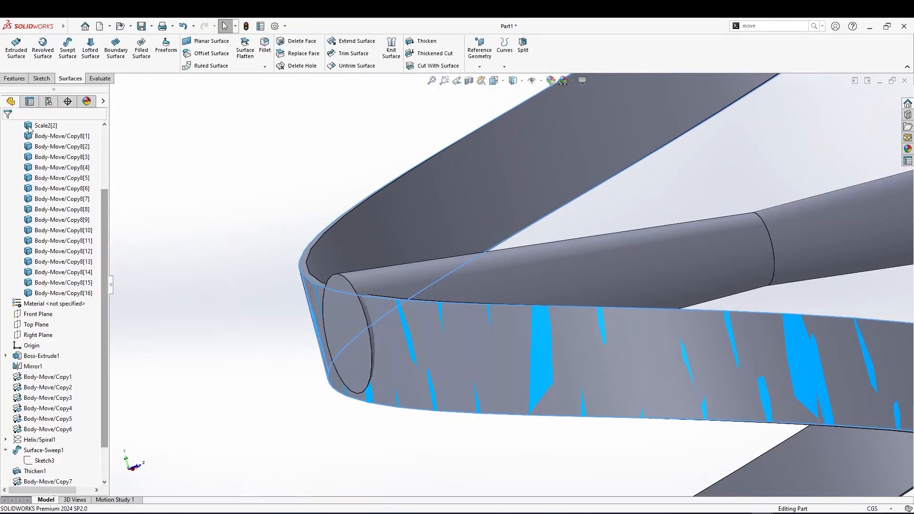
# Hide all sixteen Body-Move/Copy8 cylinder bodies to expose the ribbon and its copied surface
pyautogui.scroll(4, 186, 239)
pyautogui.scroll(-2, 59, 476)
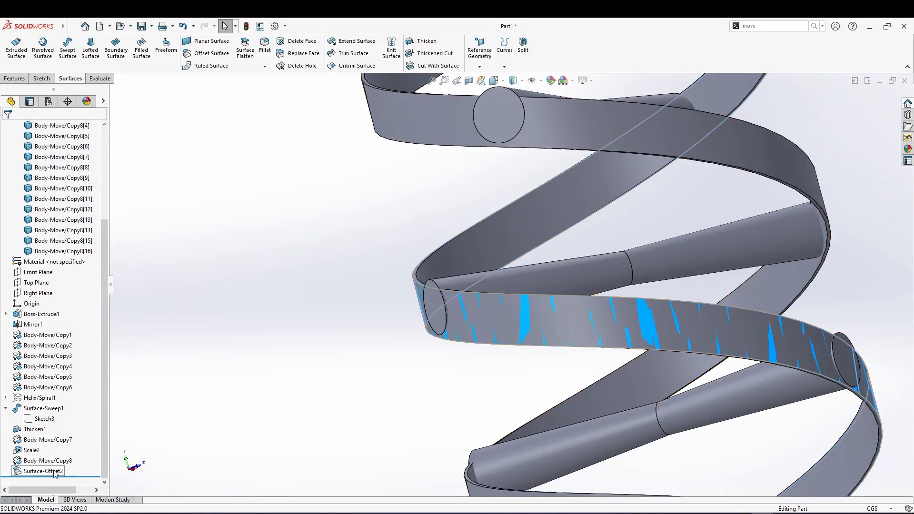
pyautogui.click(43, 471)
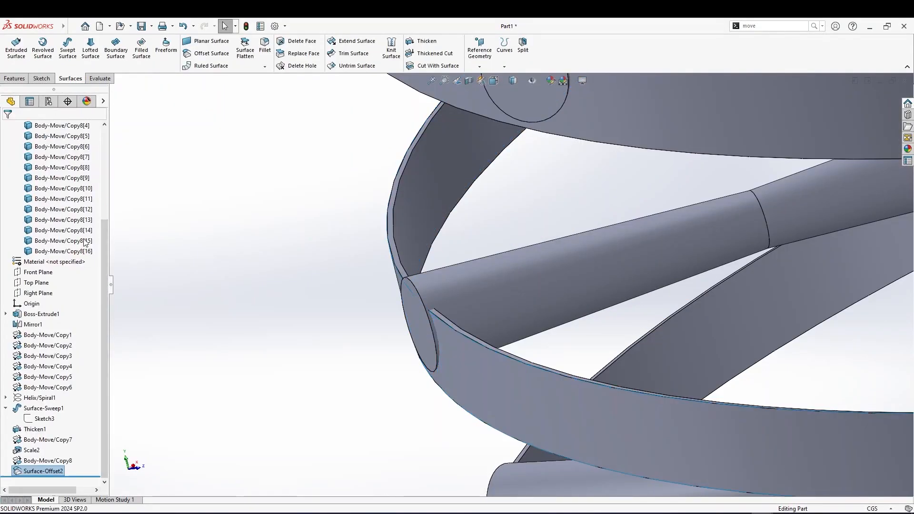
pyautogui.click(62, 250)
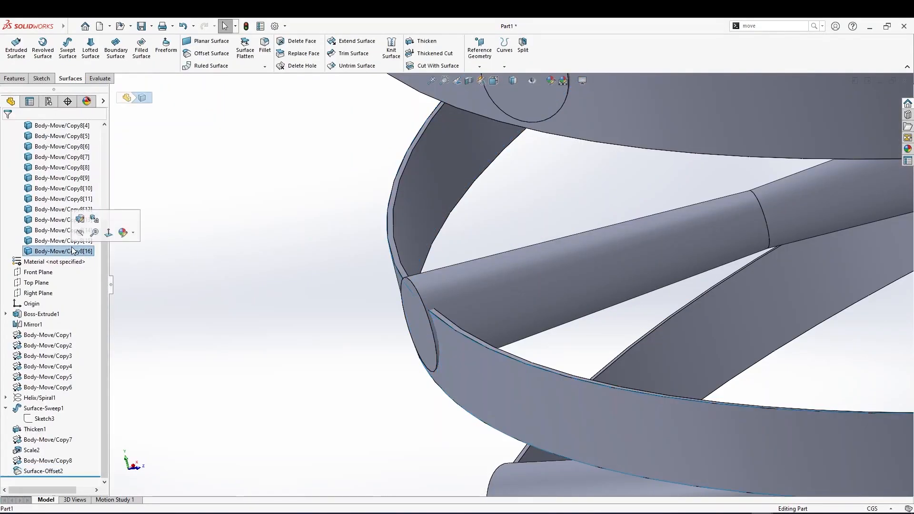
pyautogui.scroll(4, 80, 199)
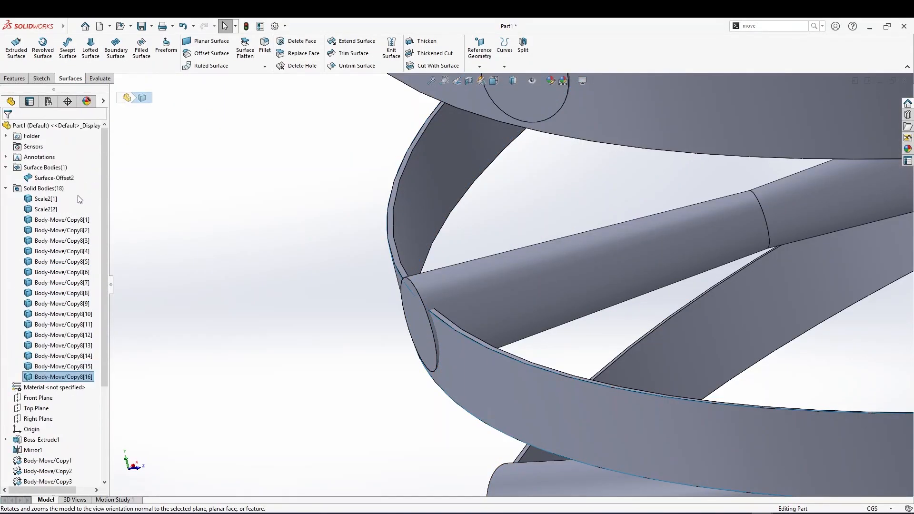
pyautogui.keyDown('shift'); pyautogui.click(68, 220); pyautogui.keyUp('shift')
pyautogui.rightClick(68, 222)
pyautogui.press('Escape')
pyautogui.moveTo(369, 180); pyautogui.dragTo(405, 157, button='middle')
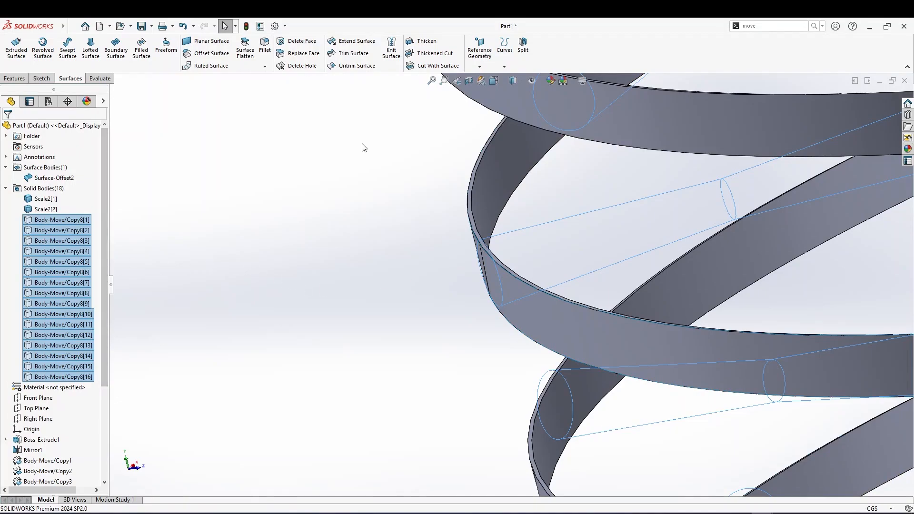
# Extend the copied ribbon surface face using the Same surface extension type
pyautogui.click(354, 43)
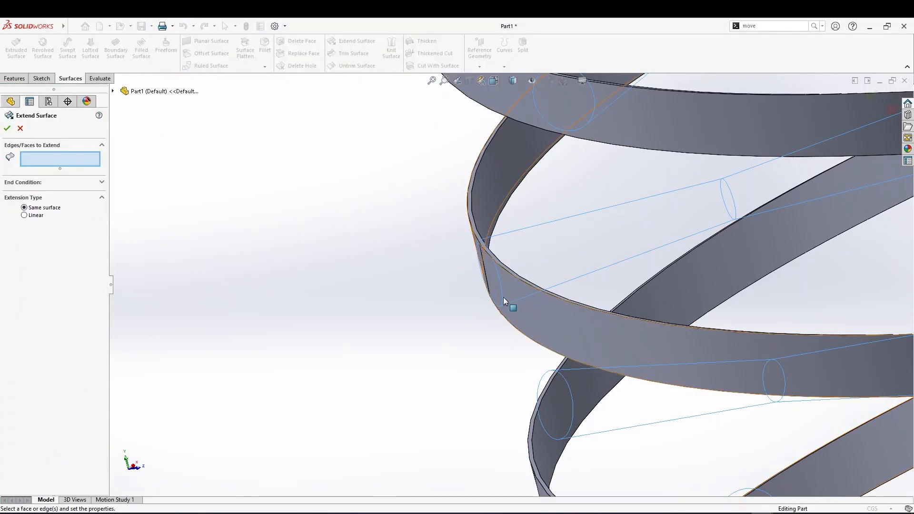
pyautogui.click(579, 306)
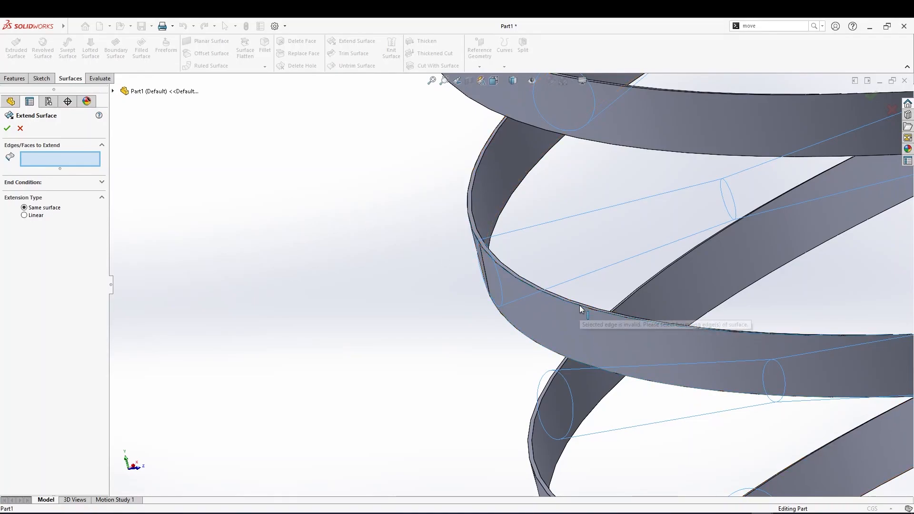
pyautogui.click(581, 322)
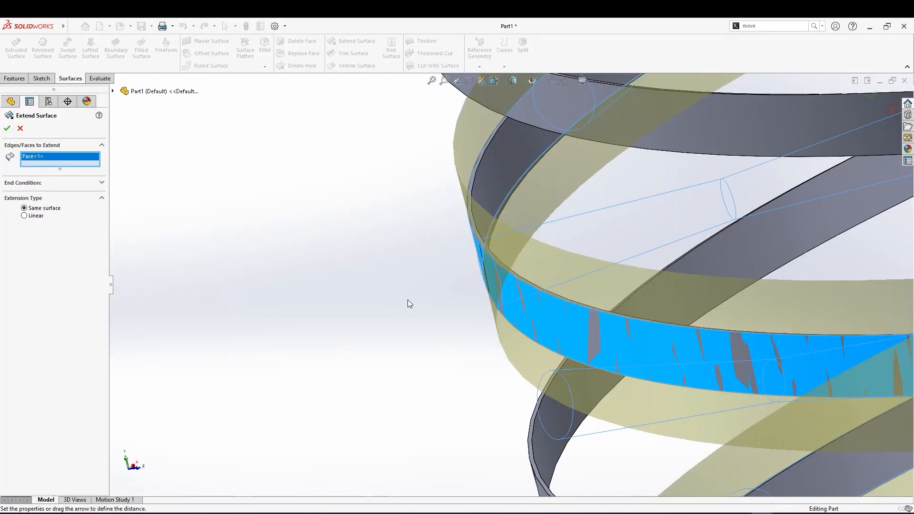
pyautogui.scroll(5, 481, 310)
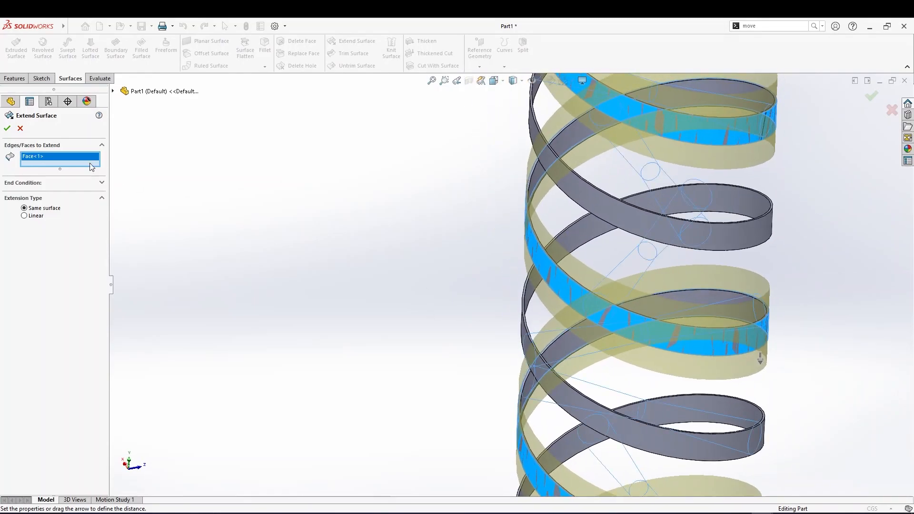
pyautogui.moveTo(341, 259); pyautogui.dragTo(373, 275, button='middle')
pyautogui.rightClick(26, 158)
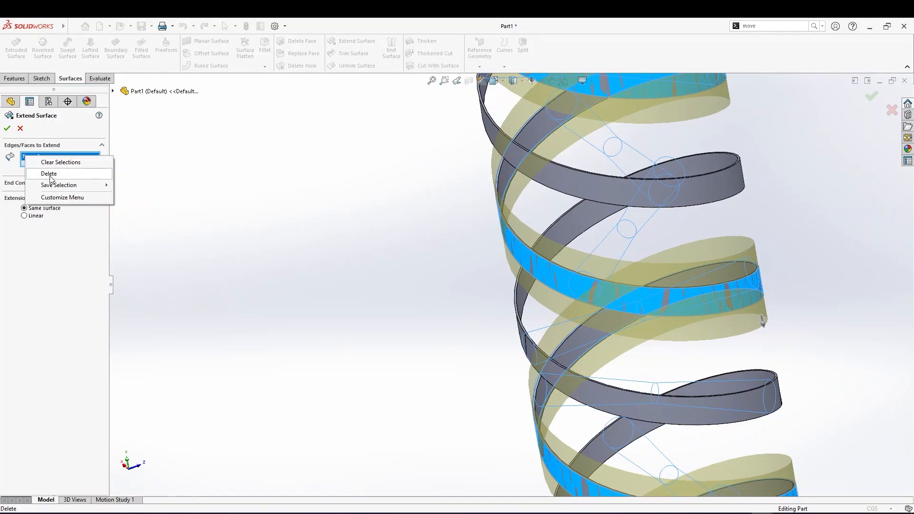
pyautogui.click(53, 161)
pyautogui.click(113, 90)
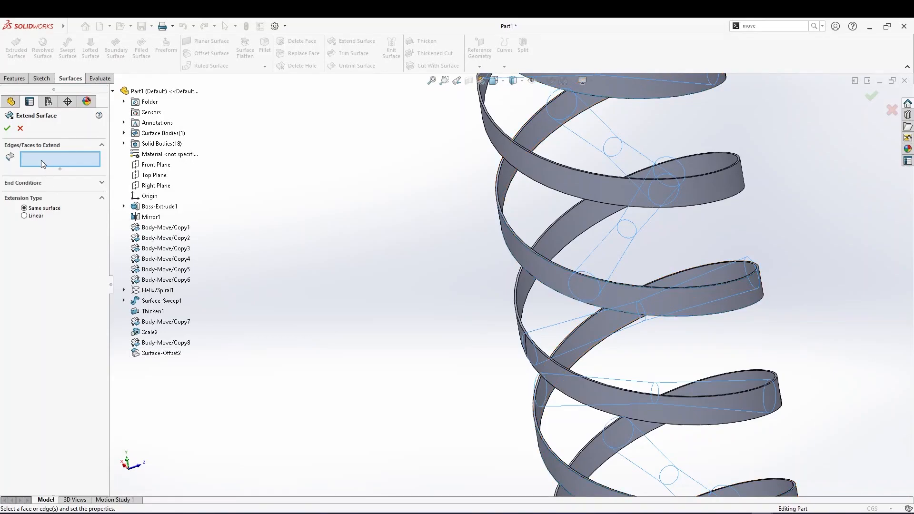
pyautogui.click(547, 368)
pyautogui.moveTo(550, 364); pyautogui.dragTo(546, 412, button='middle')
pyautogui.scroll(-8, 355, 239)
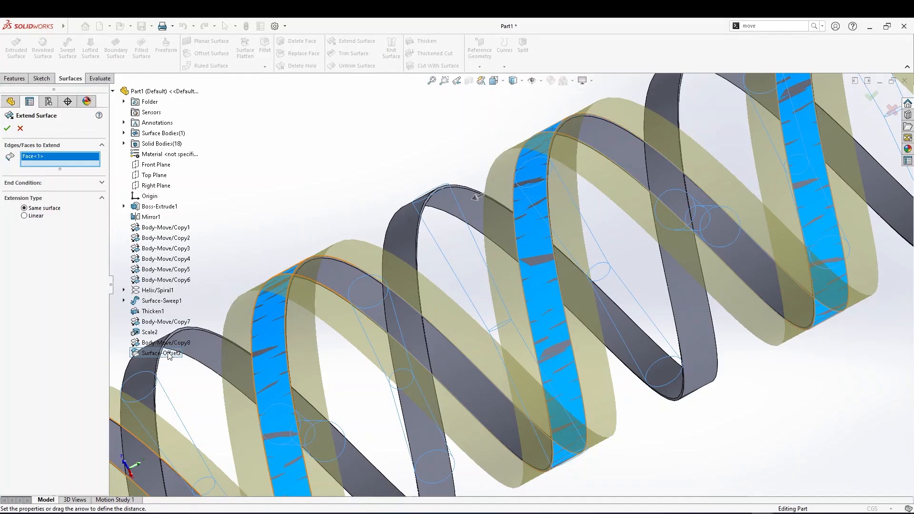
pyautogui.moveTo(427, 307); pyautogui.dragTo(325, 189, button='middle')
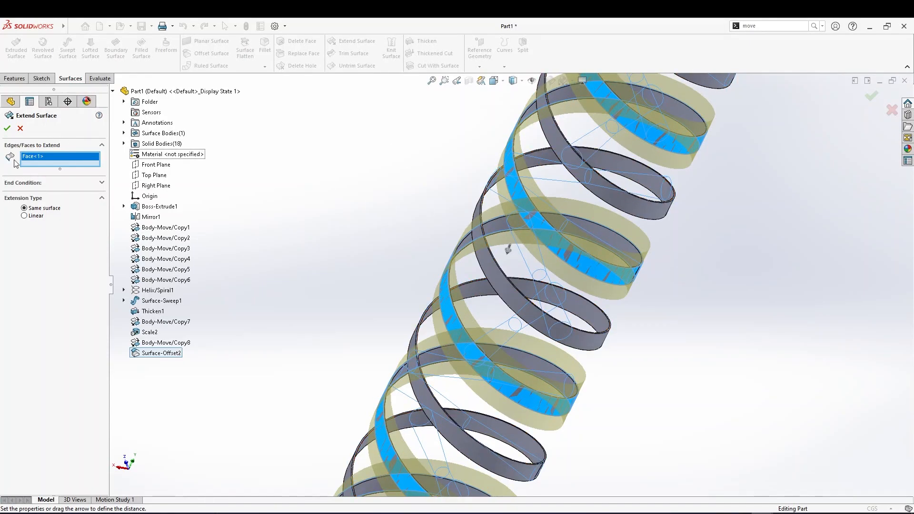
pyautogui.press('Return')
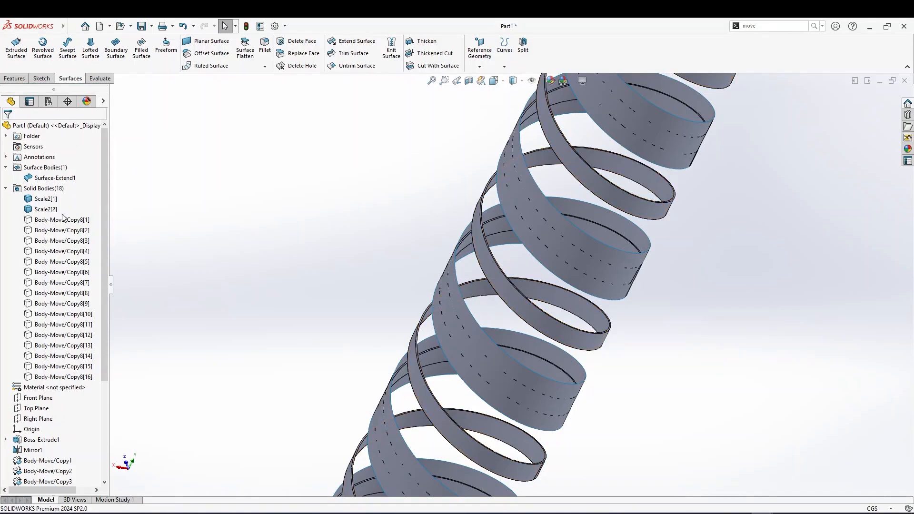
# Show all sixteen Body-Move/Copy8 cylinder bodies again
pyautogui.click(62, 376)
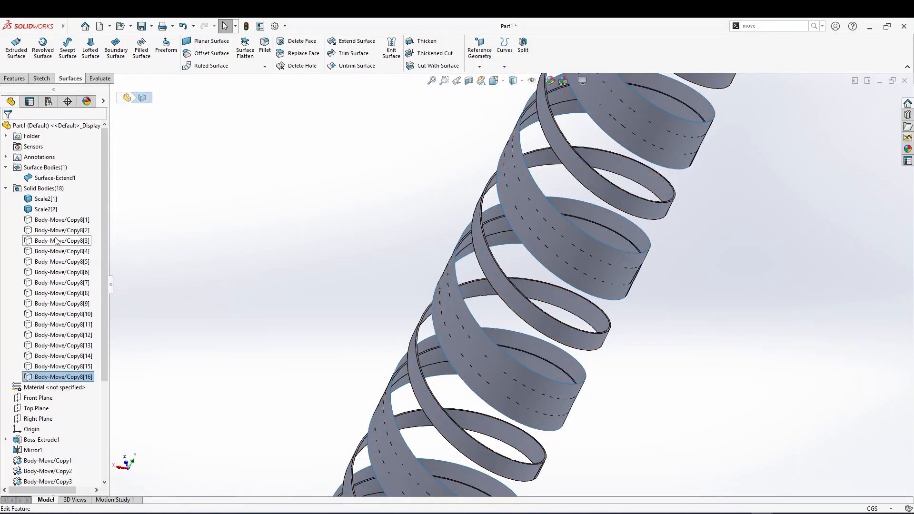
pyautogui.keyDown('shift'); pyautogui.click(64, 221); pyautogui.keyUp('shift')
pyautogui.rightClick(64, 221)
pyautogui.press('Escape')
pyautogui.click(344, 227)
pyautogui.moveTo(345, 226); pyautogui.dragTo(287, 199, button='middle')
pyautogui.moveTo(422, 261); pyautogui.dragTo(487, 222, button='middle')
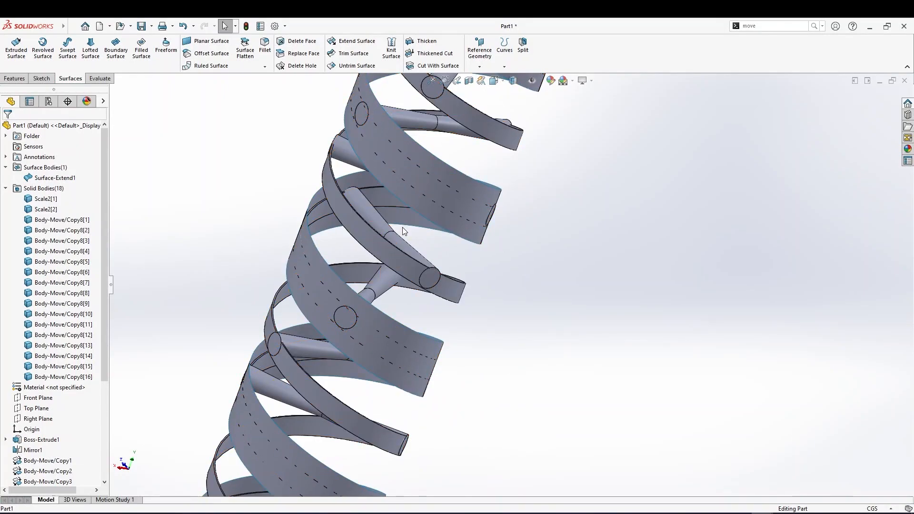
# Cut the cylinder bodies with Cut With Surface using Surface-Extend1 as the cutting surface
pyautogui.click(432, 65)
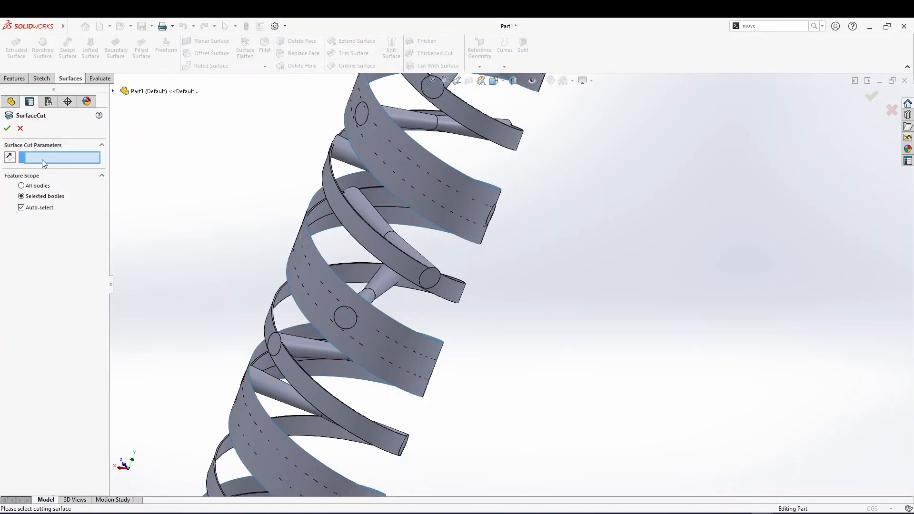
pyautogui.click(315, 278)
pyautogui.moveTo(315, 278); pyautogui.dragTo(286, 281, button='middle')
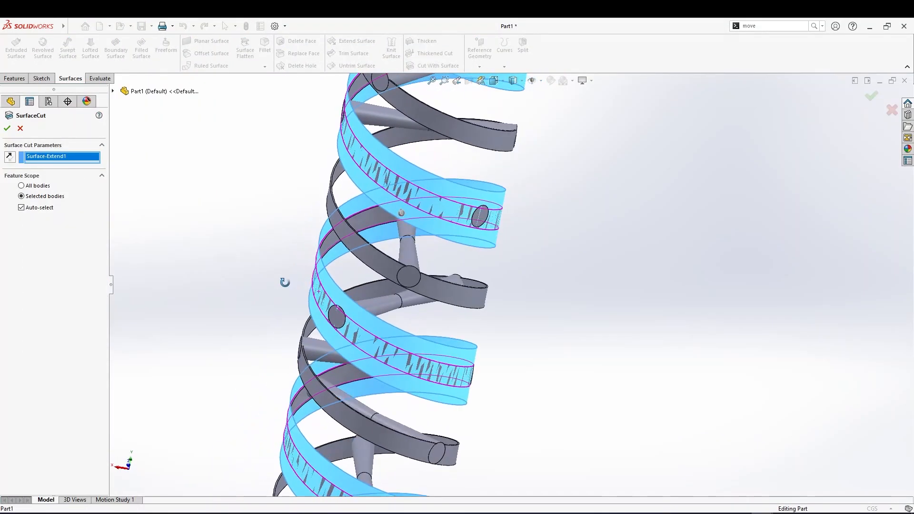
pyautogui.scroll(4, 310, 367)
pyautogui.moveTo(378, 404); pyautogui.dragTo(374, 456, button='middle')
pyautogui.scroll(-3, 438, 366)
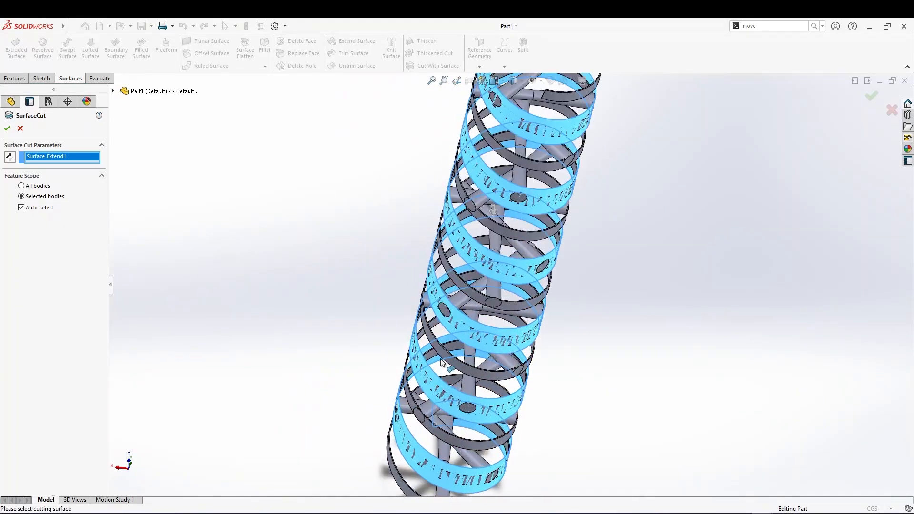
pyautogui.moveTo(355, 220); pyautogui.dragTo(399, 193, button='middle')
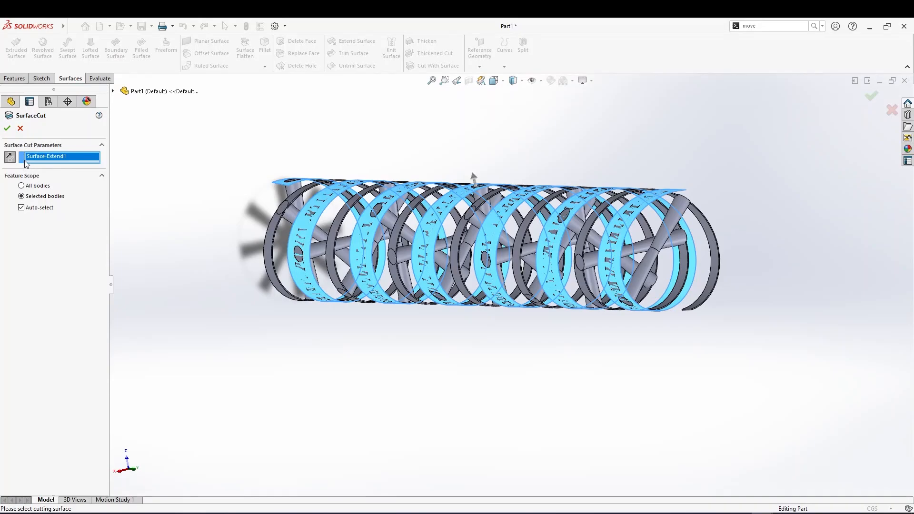
pyautogui.press('Return')
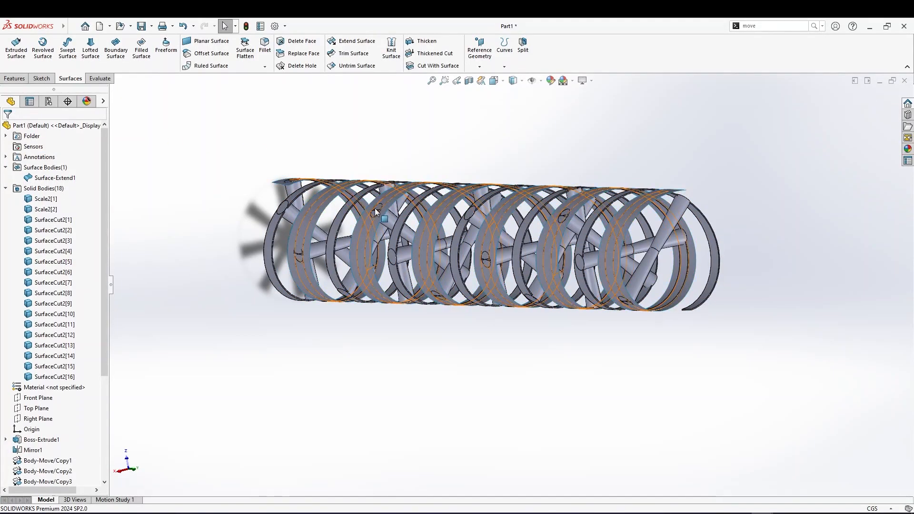
# Examine the cut cylinder ends where they meet the ribbon from several angles
pyautogui.scroll(2, 407, 198)
pyautogui.scroll(-5, 419, 198)
pyautogui.moveTo(518, 255); pyautogui.dragTo(475, 158, button='middle')
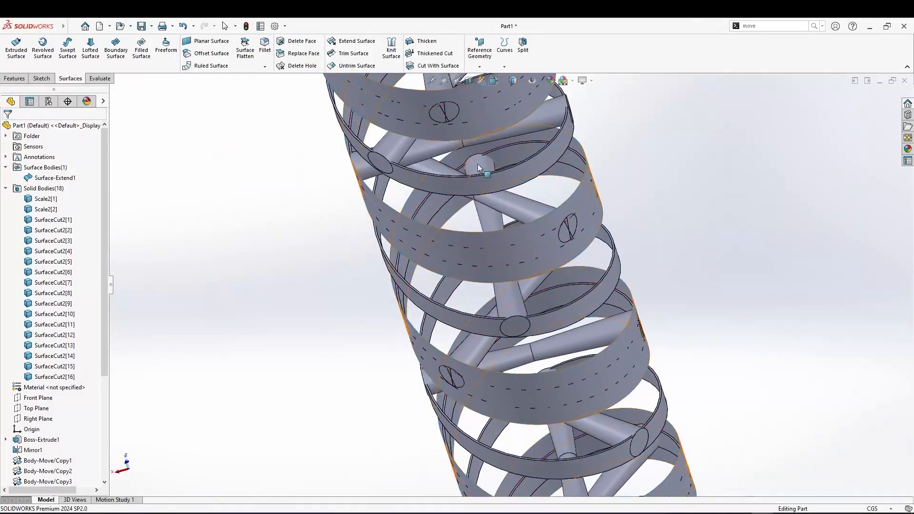
pyautogui.scroll(-5, 595, 267)
pyautogui.moveTo(612, 269); pyautogui.dragTo(621, 253, button='middle')
pyautogui.moveTo(578, 275); pyautogui.dragTo(604, 281, button='middle')
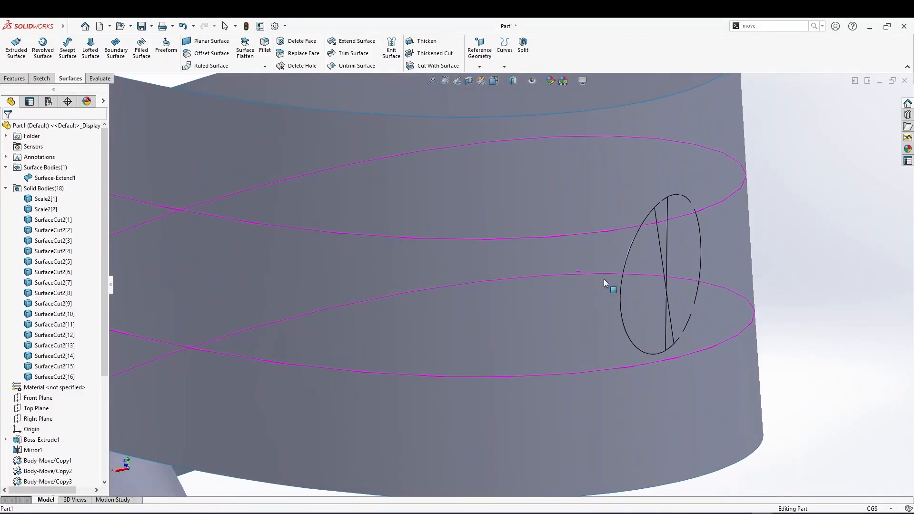
pyautogui.scroll(2, 332, 265)
pyautogui.moveTo(332, 264); pyautogui.dragTo(407, 283, button='middle')
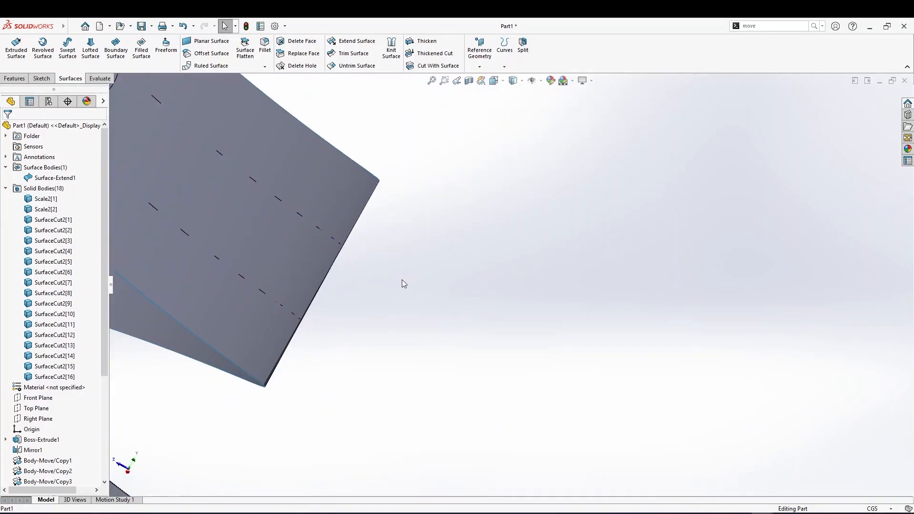
pyautogui.scroll(3, 336, 234)
pyautogui.scroll(-3, 358, 203)
pyautogui.scroll(-5, 356, 198)
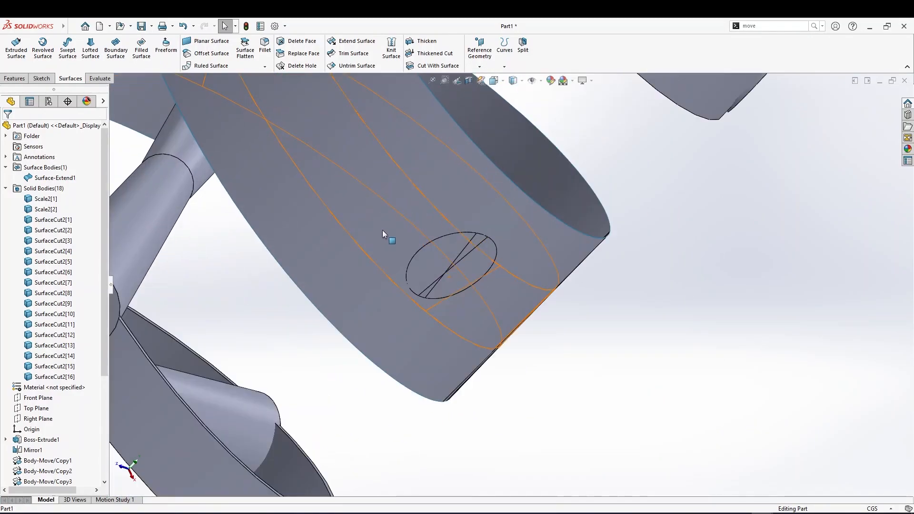
pyautogui.moveTo(372, 222); pyautogui.dragTo(430, 269, button='middle')
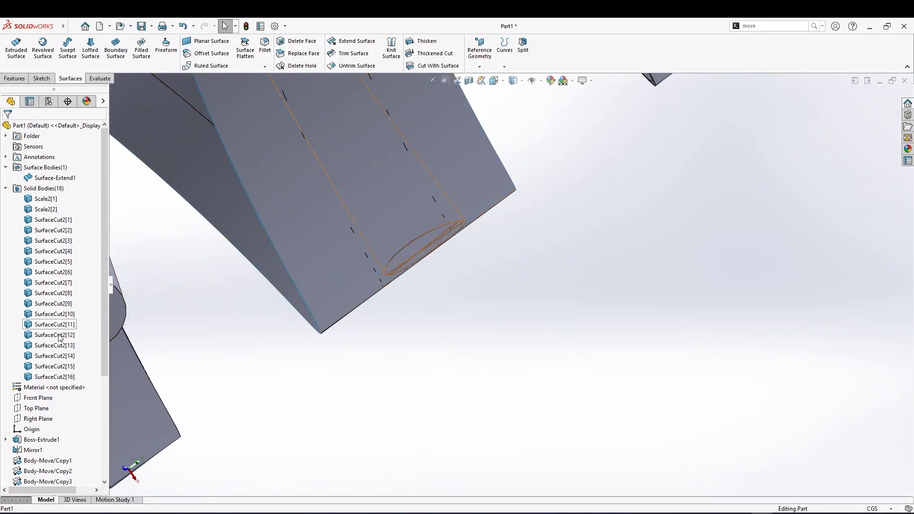
# Hide the bodies produced by the SurfaceCut2 feature
pyautogui.scroll(-5, 60, 335)
pyautogui.click(39, 471)
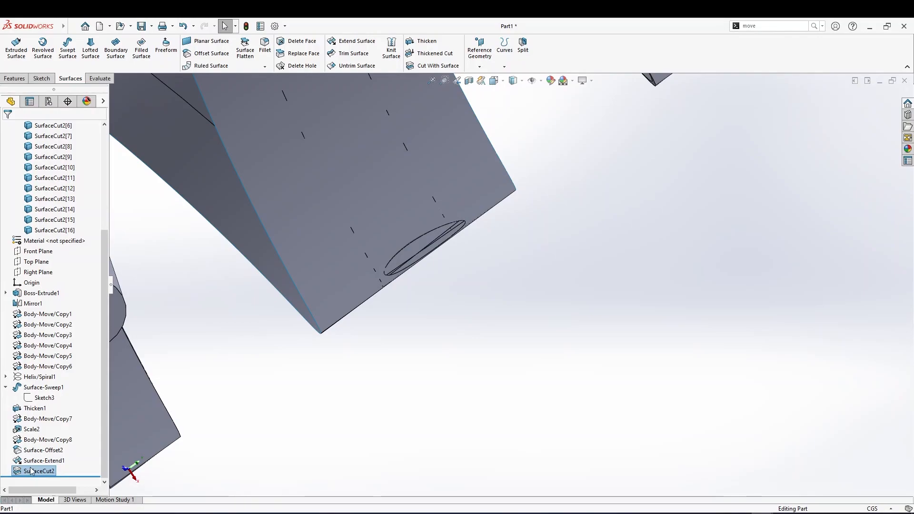
pyautogui.rightClick(30, 471)
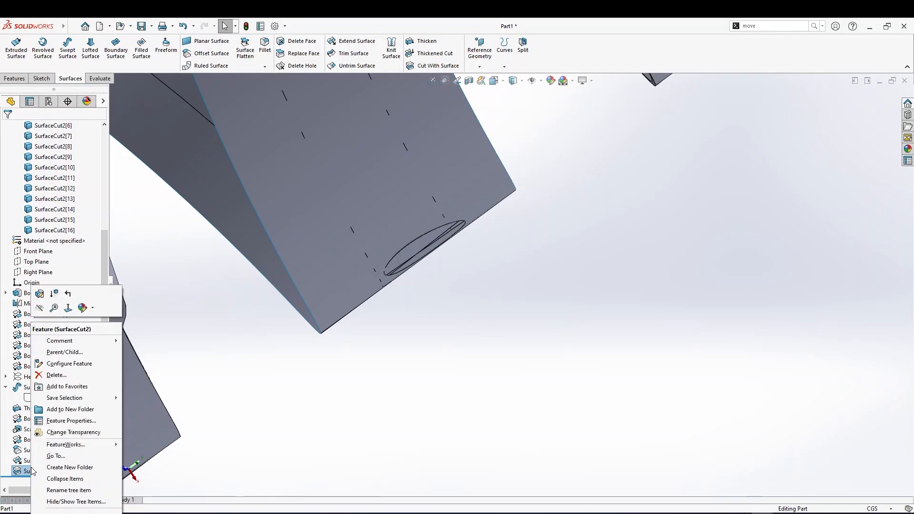
pyautogui.click(40, 310)
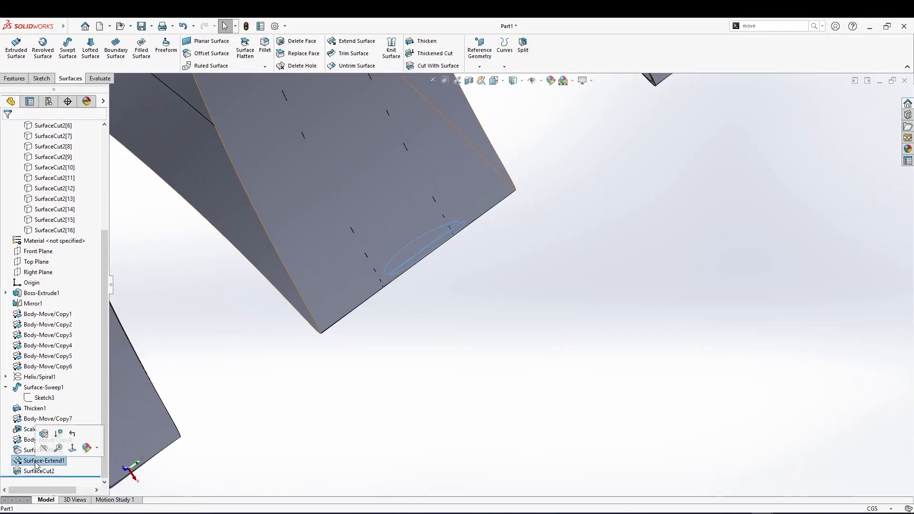
# Hide the Surface-Extend1 surface body
pyautogui.click(35, 462)
pyautogui.click(45, 447)
pyautogui.scroll(4, 45, 450)
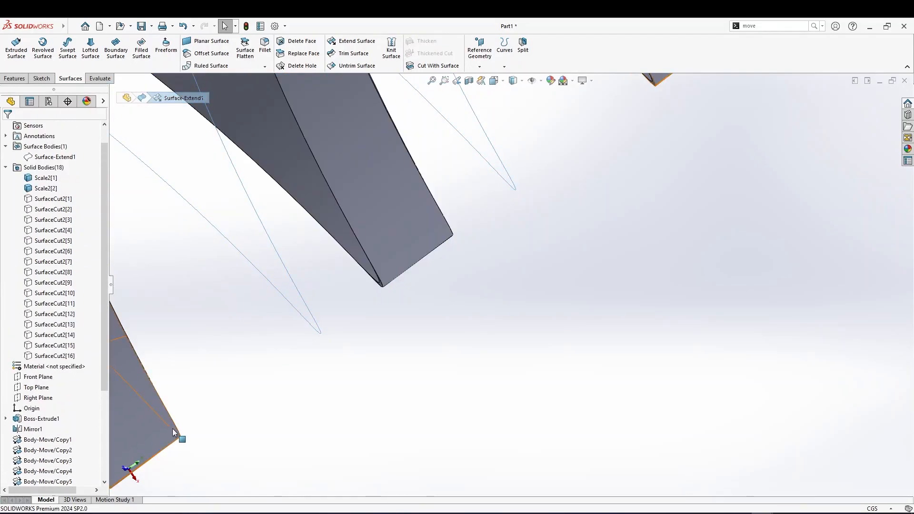
pyautogui.scroll(6, 214, 429)
pyautogui.moveTo(274, 387); pyautogui.dragTo(263, 306, button='middle')
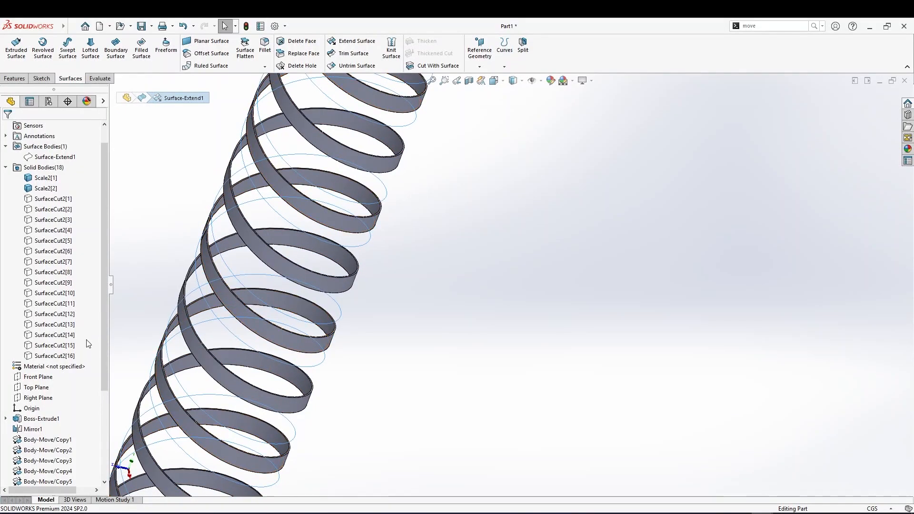
# Show all sixteen SurfaceCut2 bodies again
pyautogui.click(48, 357)
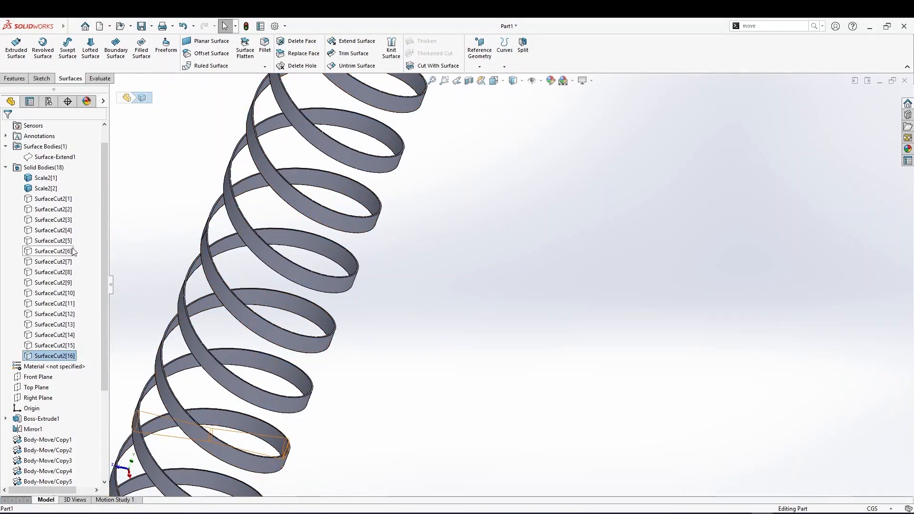
pyautogui.keyDown('shift'); pyautogui.click(52, 199); pyautogui.keyUp('shift')
pyautogui.rightClick(66, 200)
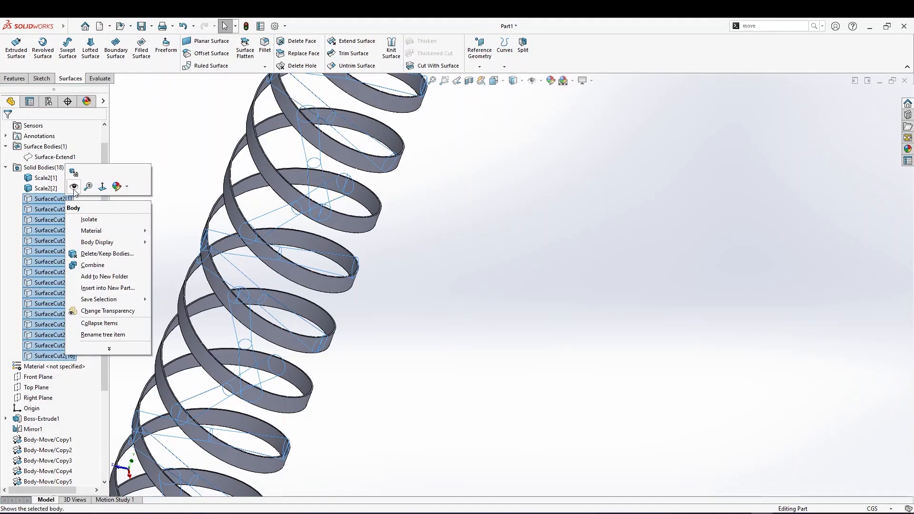
pyautogui.click(73, 184)
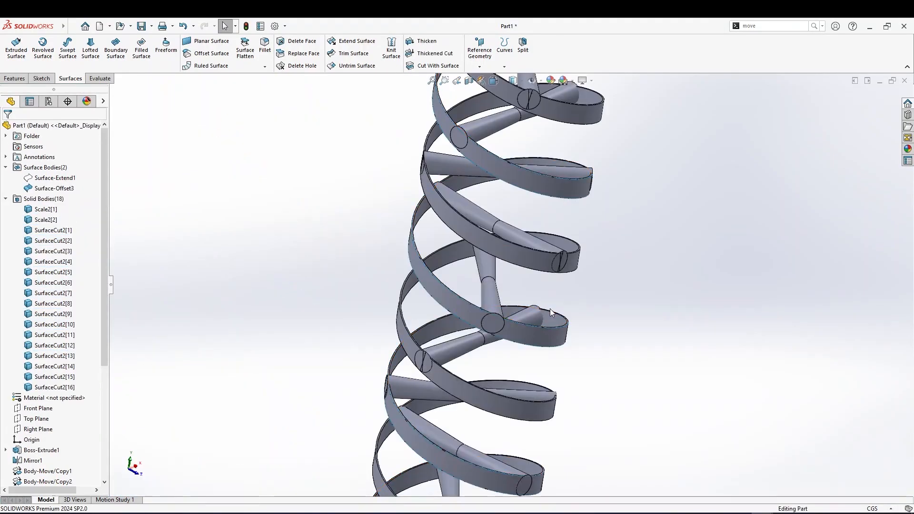
# Inspect the trimmed cylinder ends against the ribbons from several angles and zoom levels
pyautogui.scroll(-6, 520, 222)
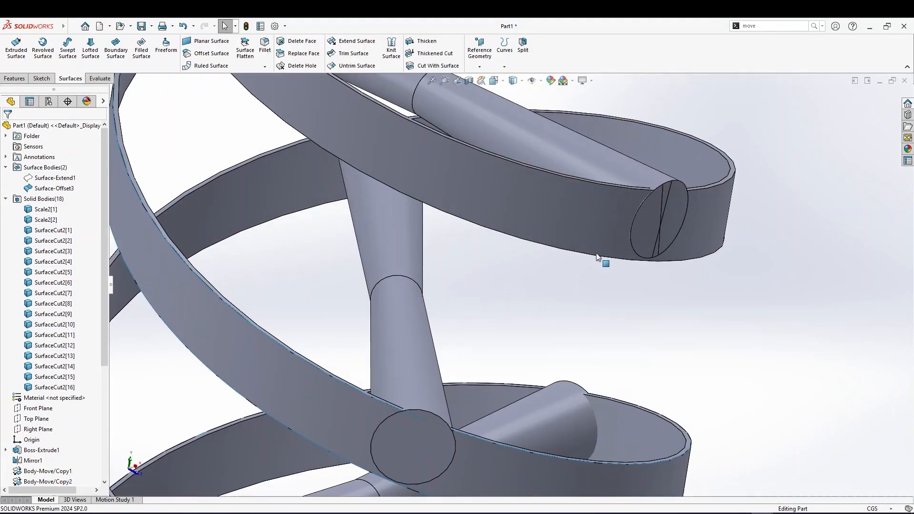
pyautogui.scroll(5, 618, 228)
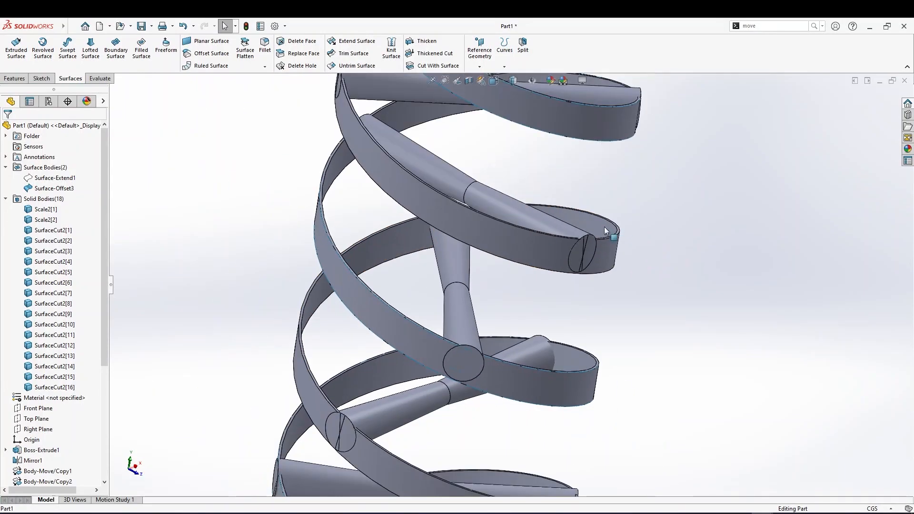
pyautogui.scroll(-6, 369, 112)
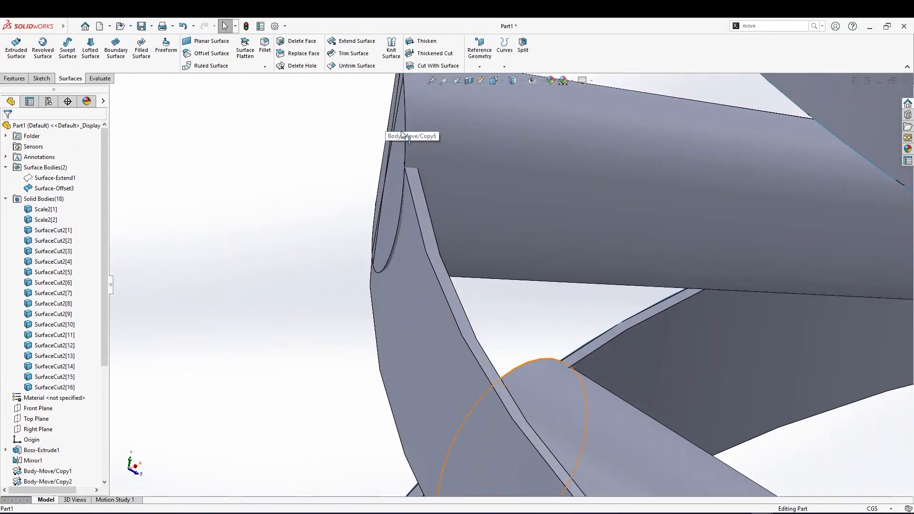
pyautogui.scroll(3, 457, 284)
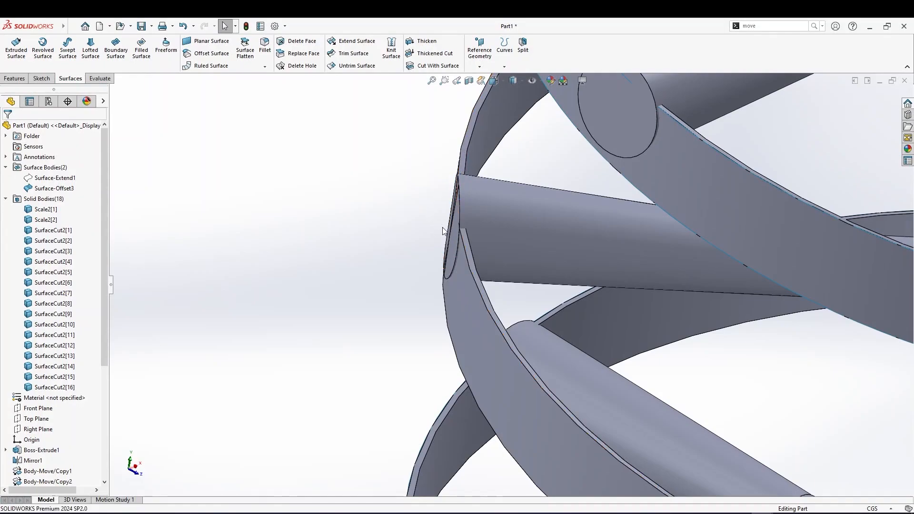
pyautogui.moveTo(442, 225); pyautogui.dragTo(466, 260, button='middle')
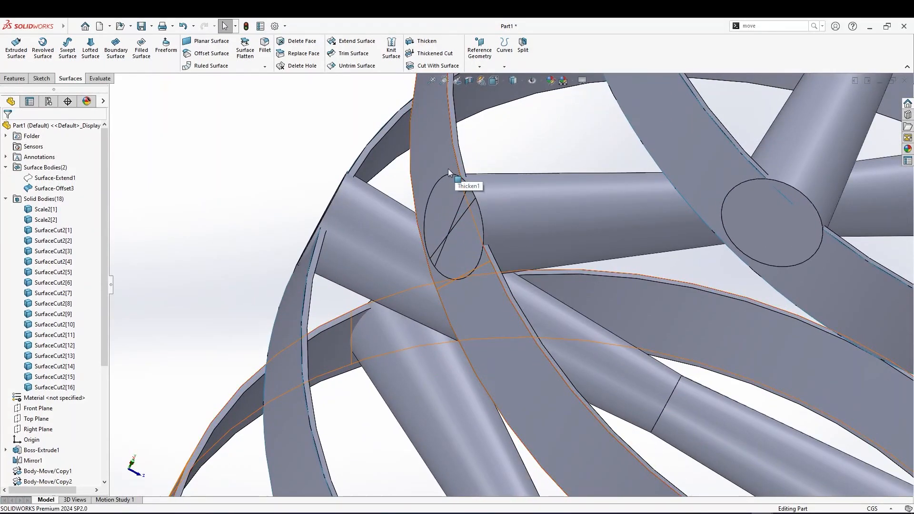
pyautogui.scroll(4, 464, 283)
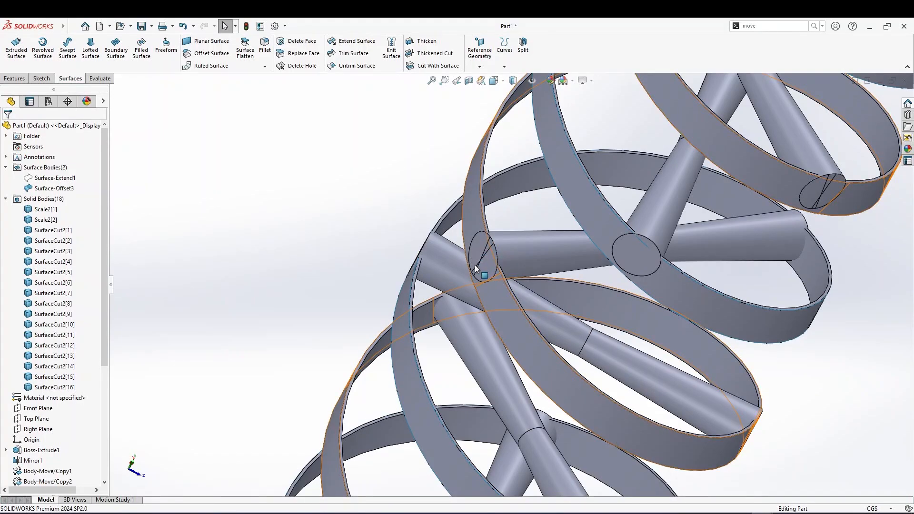
pyautogui.scroll(1, 487, 251)
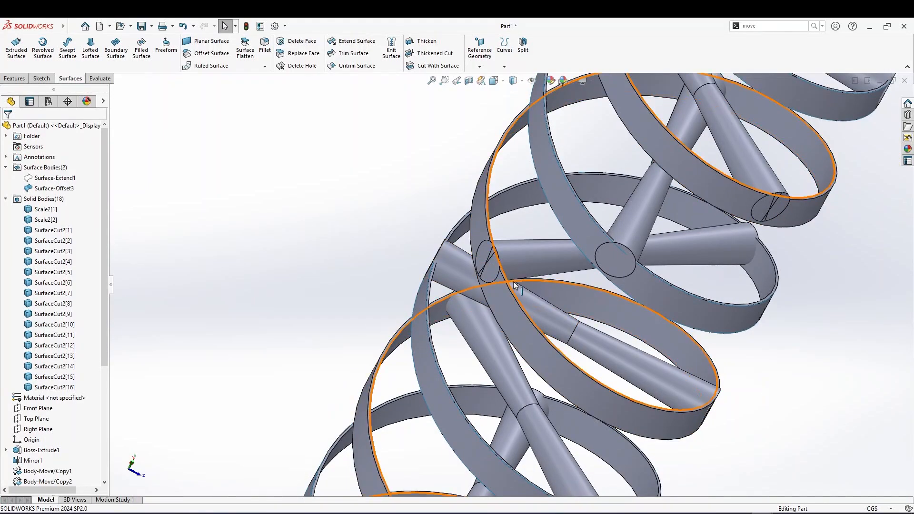
pyautogui.scroll(-3, 534, 267)
pyautogui.moveTo(534, 267); pyautogui.dragTo(703, 261, button='middle')
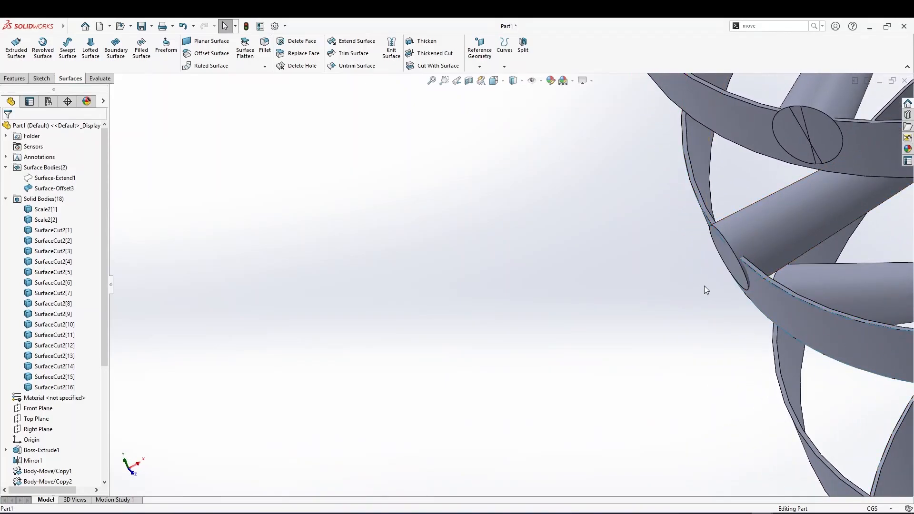
pyautogui.scroll(-2, 719, 295)
pyautogui.moveTo(735, 310); pyautogui.dragTo(691, 332, button='middle')
pyautogui.scroll(-3, 676, 335)
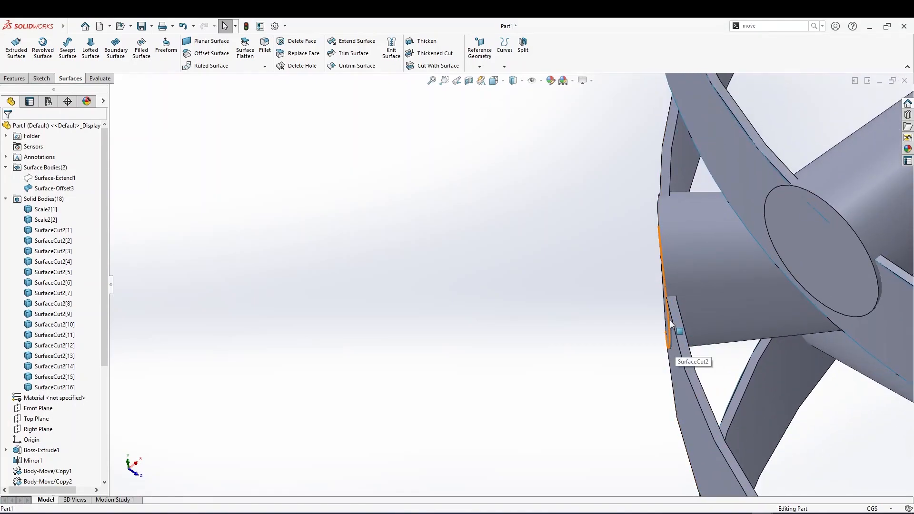
pyautogui.scroll(3, 665, 336)
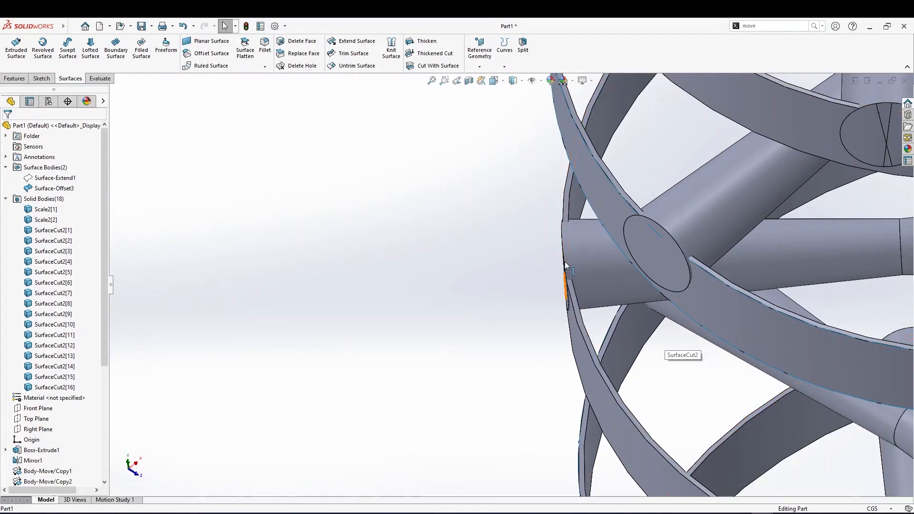
pyautogui.moveTo(700, 298); pyautogui.dragTo(685, 281, button='middle')
pyautogui.scroll(3, 671, 324)
pyautogui.moveTo(671, 325); pyautogui.dragTo(667, 305, button='middle')
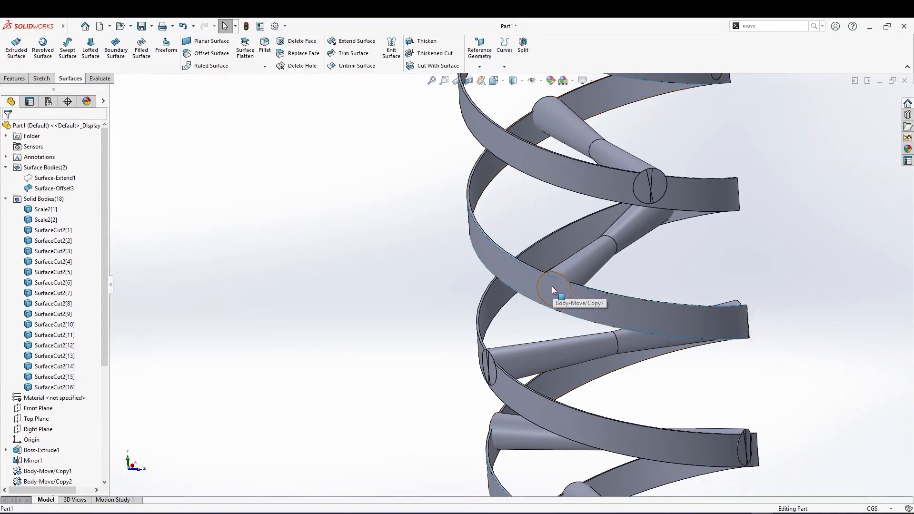
# Hide the sixteen SurfaceCut2 bodies once more
pyautogui.click(613, 306)
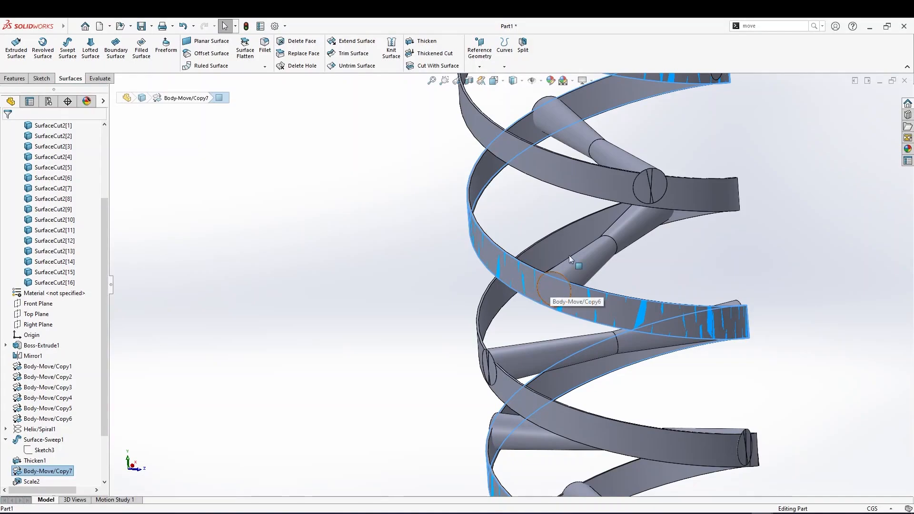
pyautogui.scroll(2, 537, 311)
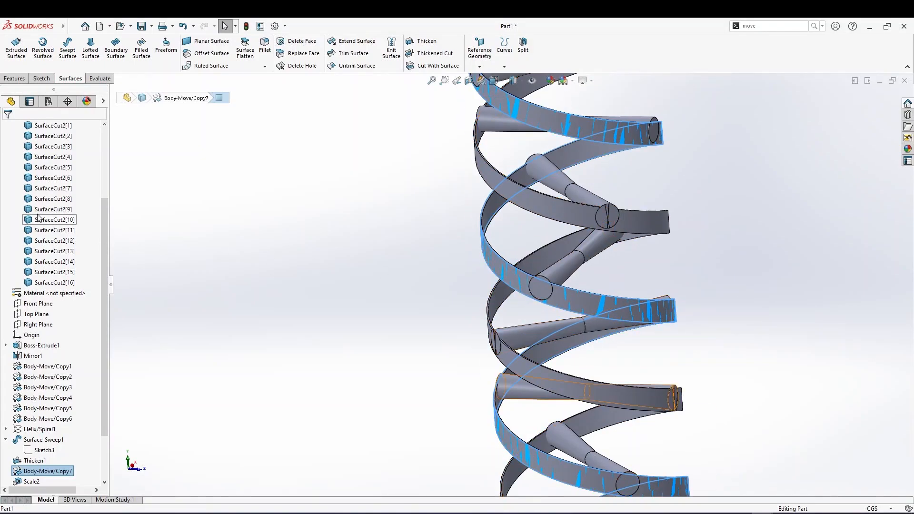
pyautogui.click(63, 283)
pyautogui.scroll(3, 62, 281)
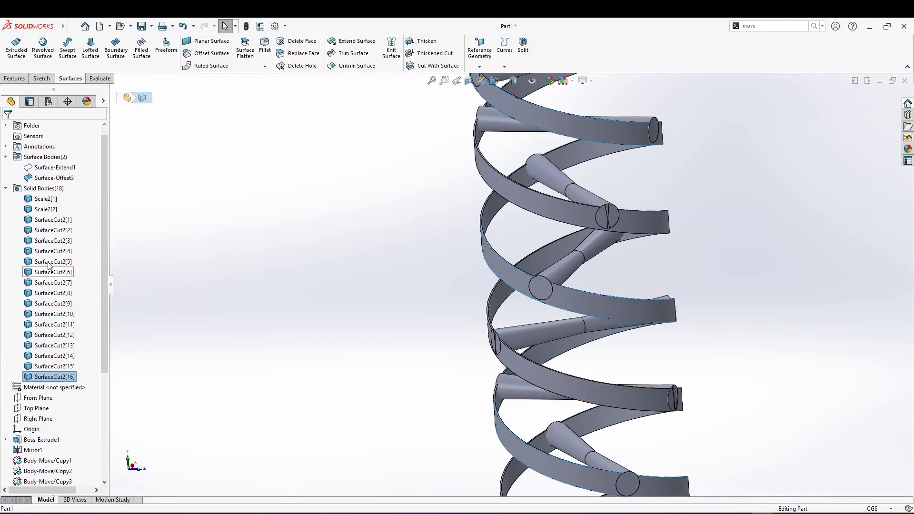
pyautogui.keyDown('shift'); pyautogui.click(54, 220); pyautogui.keyUp('shift')
pyautogui.rightClick(53, 224)
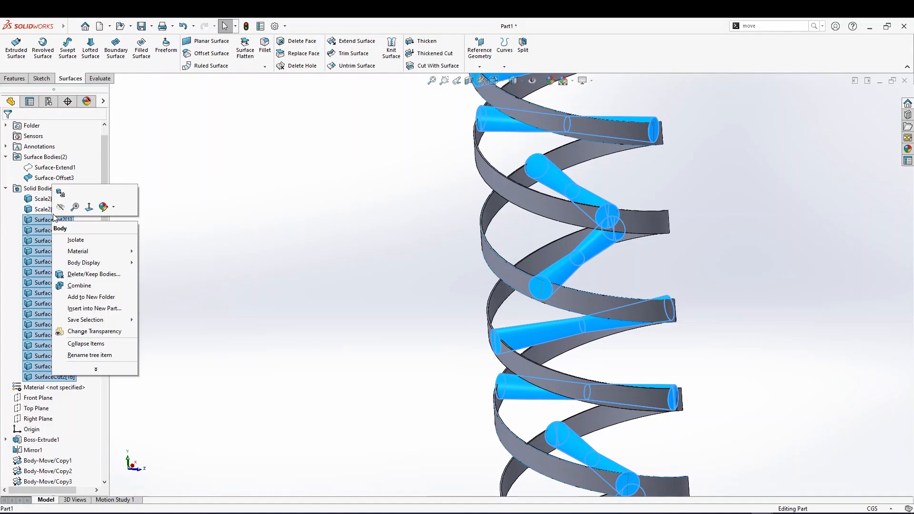
pyautogui.click(59, 210)
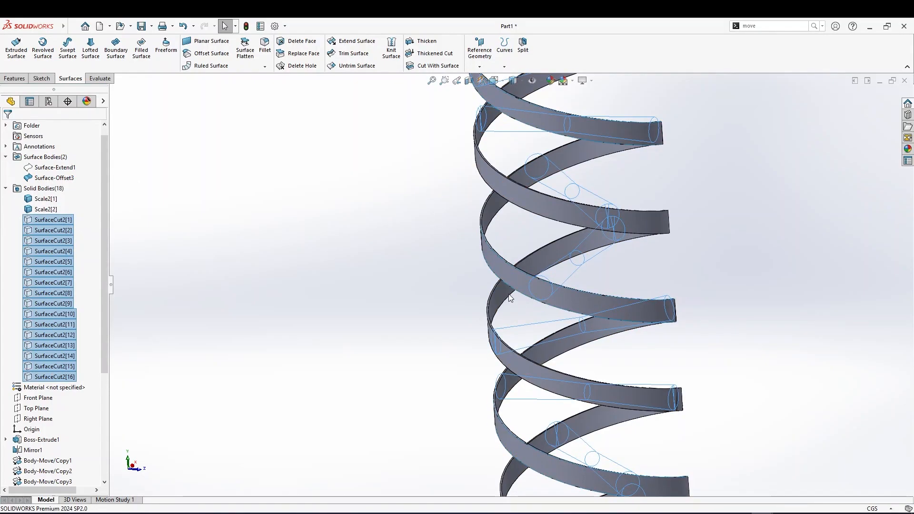
# Copy the ribbon's face as a new surface using Offset Surface at 0.00 cm
pyautogui.click(509, 276)
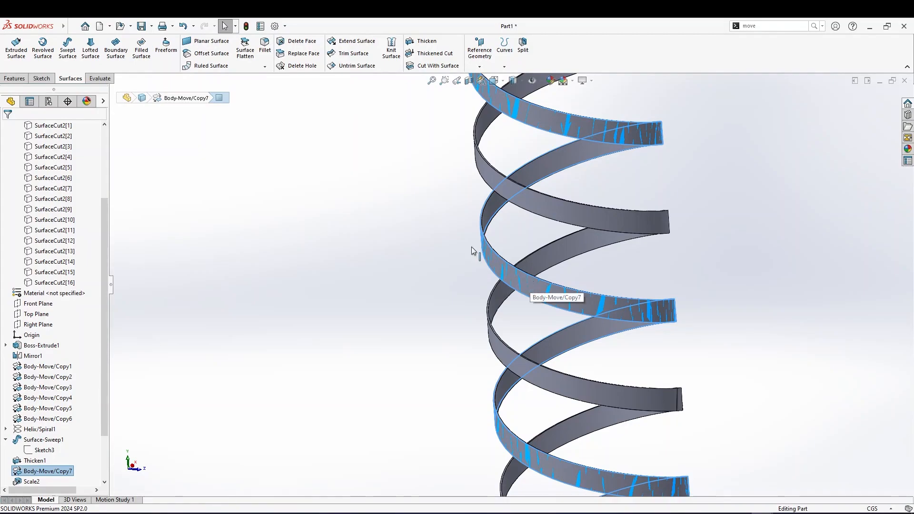
pyautogui.click(208, 54)
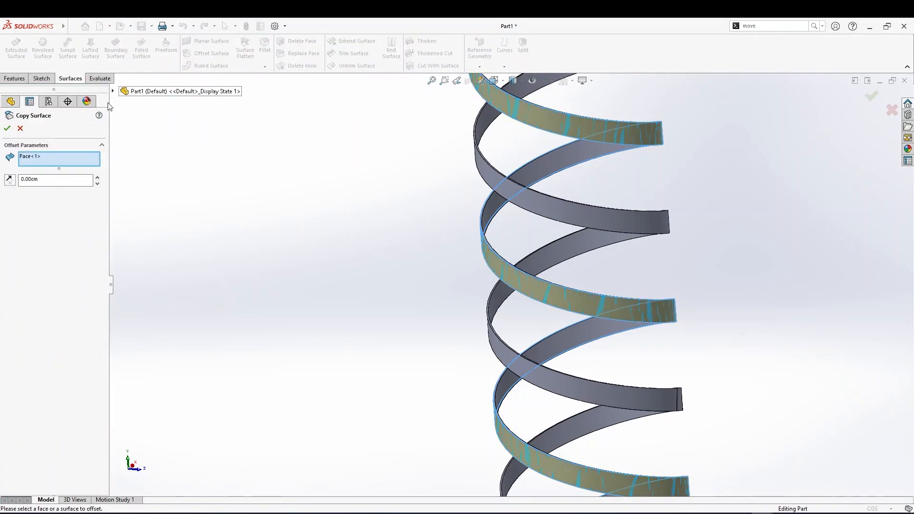
pyautogui.click(7, 128)
# Try to extend the solid ribbon face with Extend Surface
pyautogui.click(514, 278)
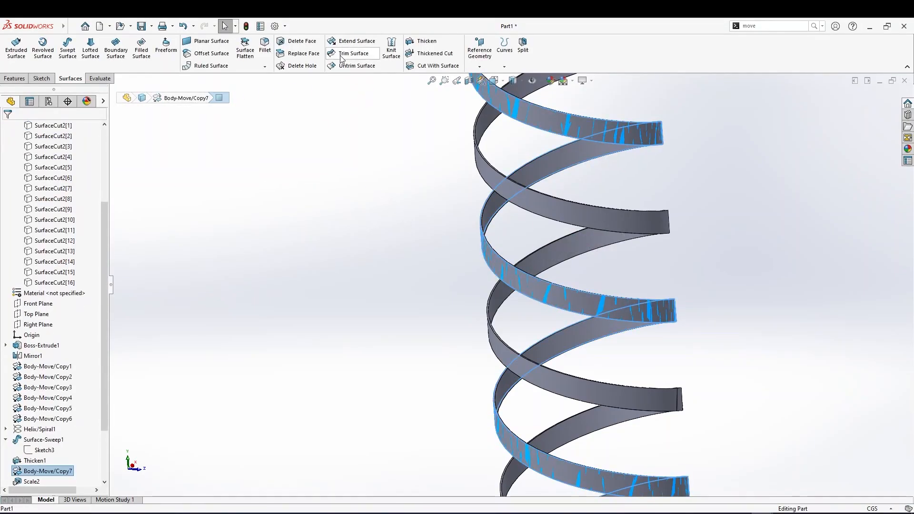
pyautogui.click(352, 41)
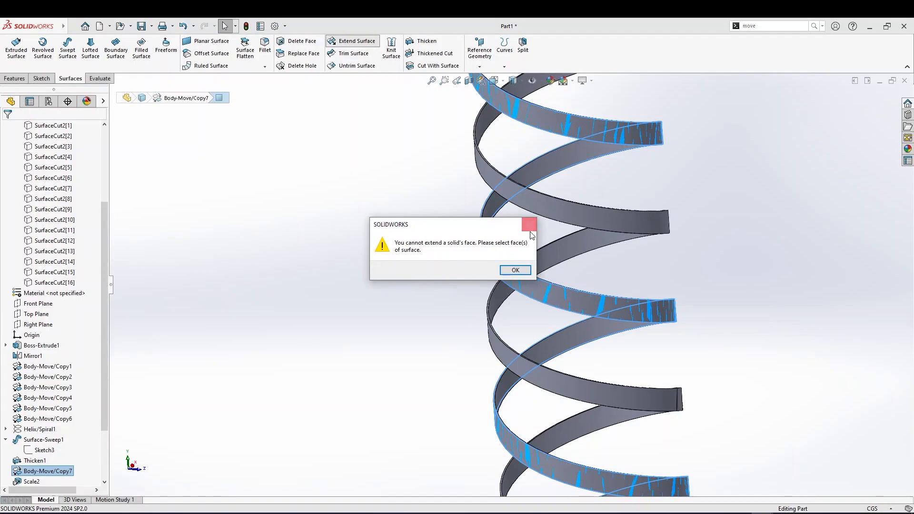
pyautogui.click(529, 224)
pyautogui.click(421, 219)
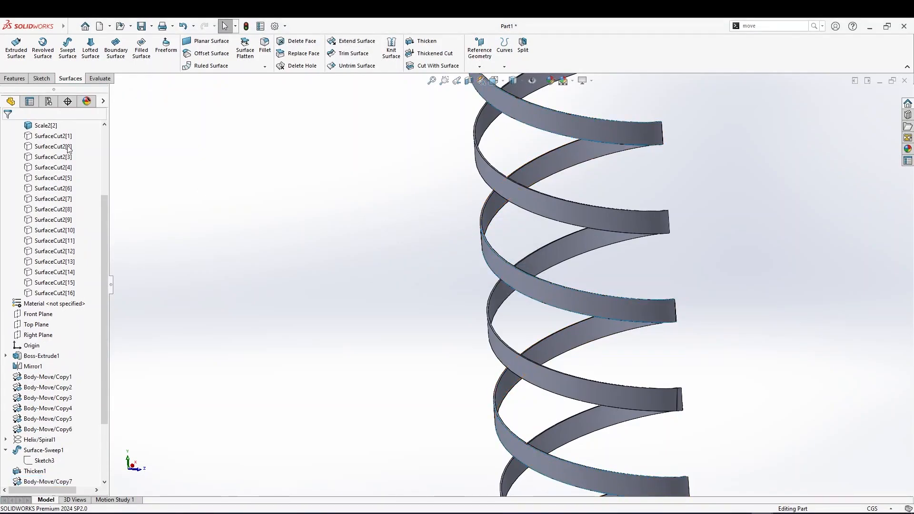
# Start Extend Surface and pick the copied ribbon surface's face to extend
pyautogui.scroll(5, 84, 156)
pyautogui.click(54, 189)
pyautogui.keyDown('ctrl'); pyautogui.click(52, 199); pyautogui.keyUp('ctrl')
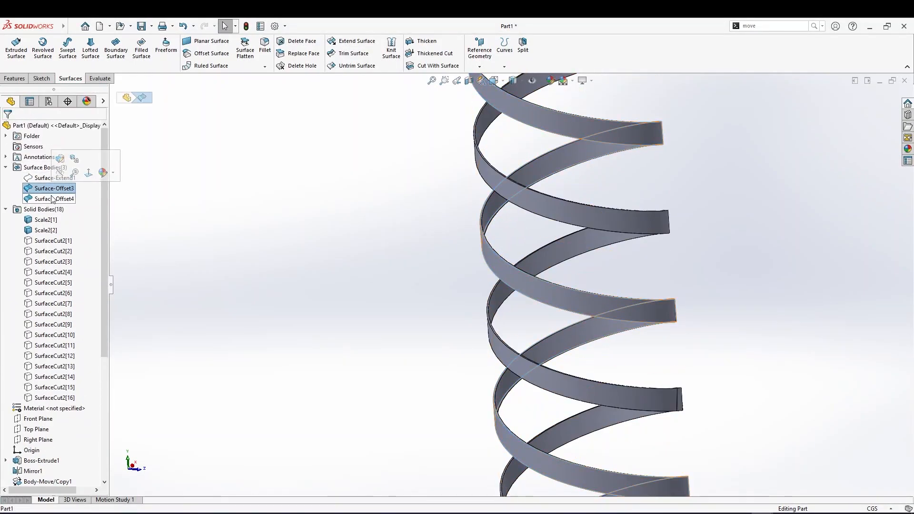
pyautogui.click(53, 189)
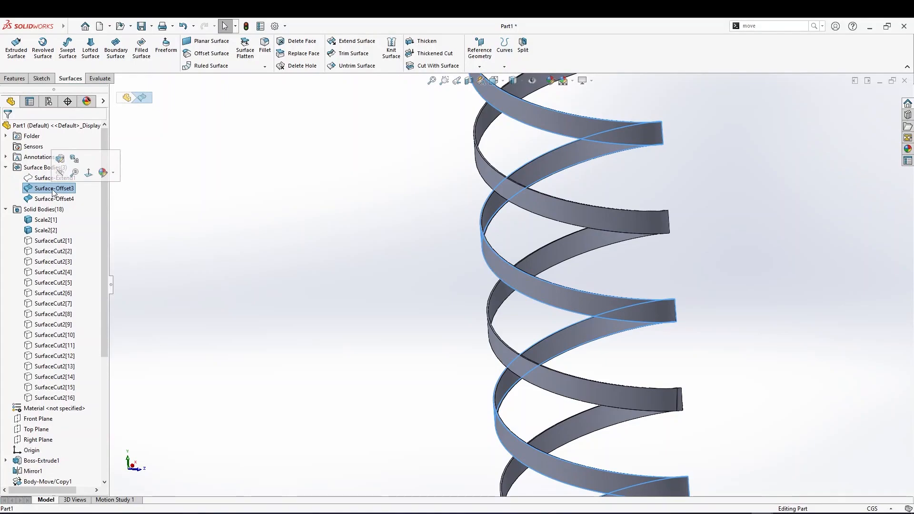
pyautogui.click(52, 191)
pyautogui.click(23, 186)
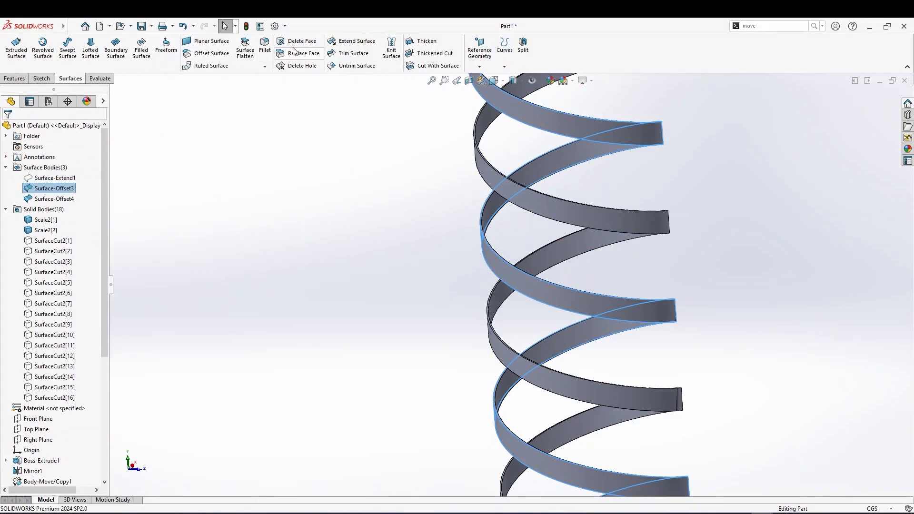
pyautogui.click(340, 47)
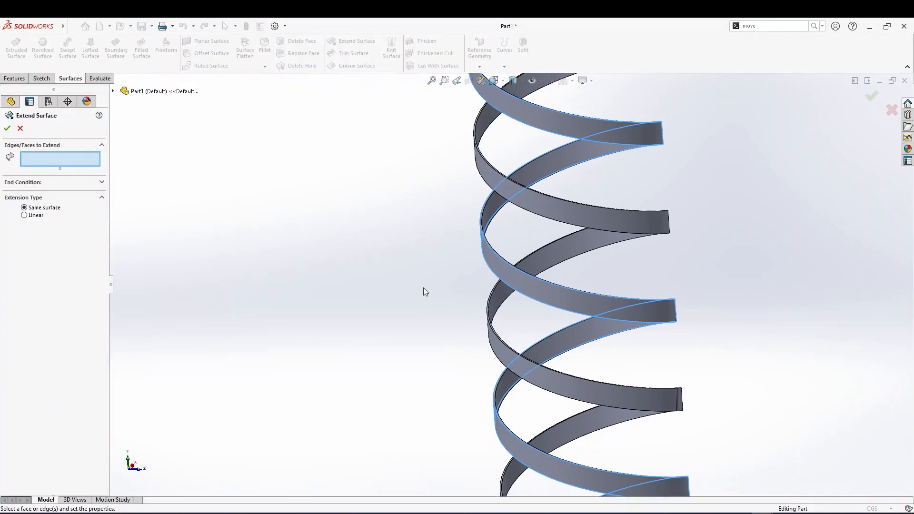
pyautogui.click(514, 278)
pyautogui.moveTo(399, 272); pyautogui.dragTo(438, 293, button='middle')
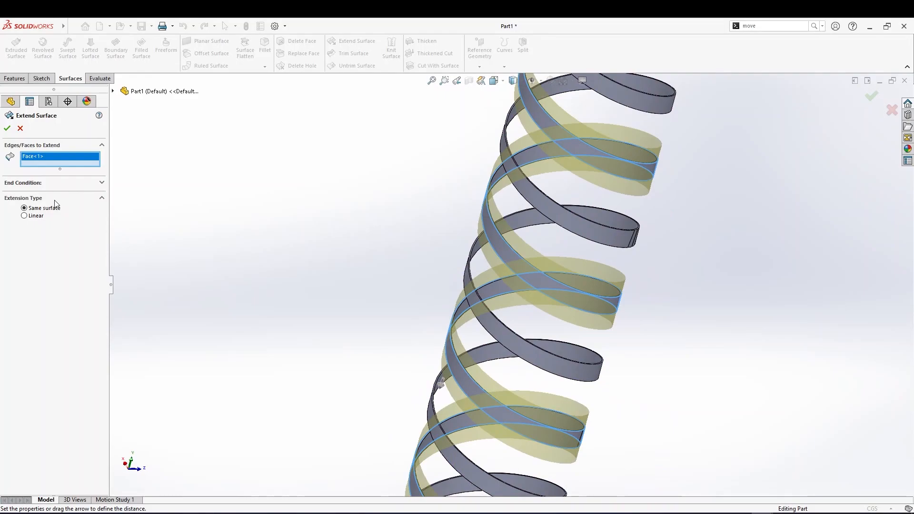
# Extend the copied ribbon surface by a distance of 2.00 cm with the same-surface extension type
pyautogui.click(33, 184)
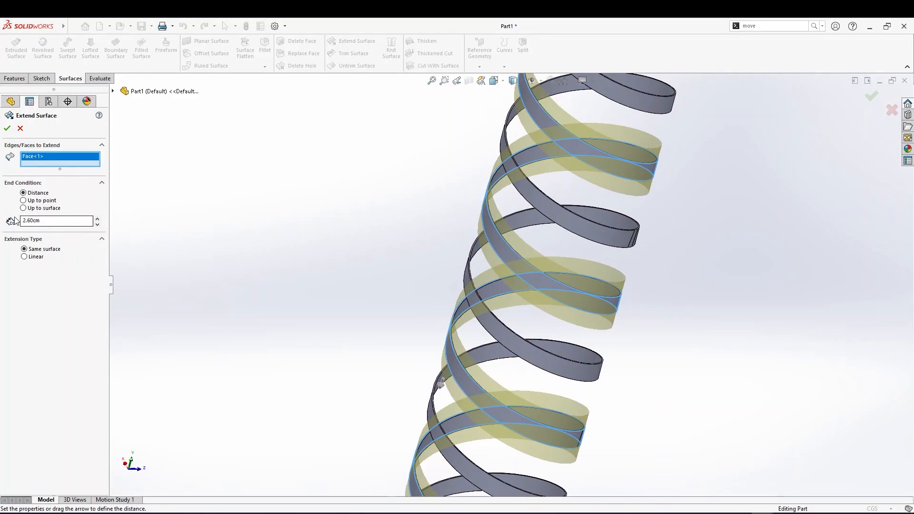
pyautogui.moveTo(159, 217); pyautogui.dragTo(152, 217, button='middle')
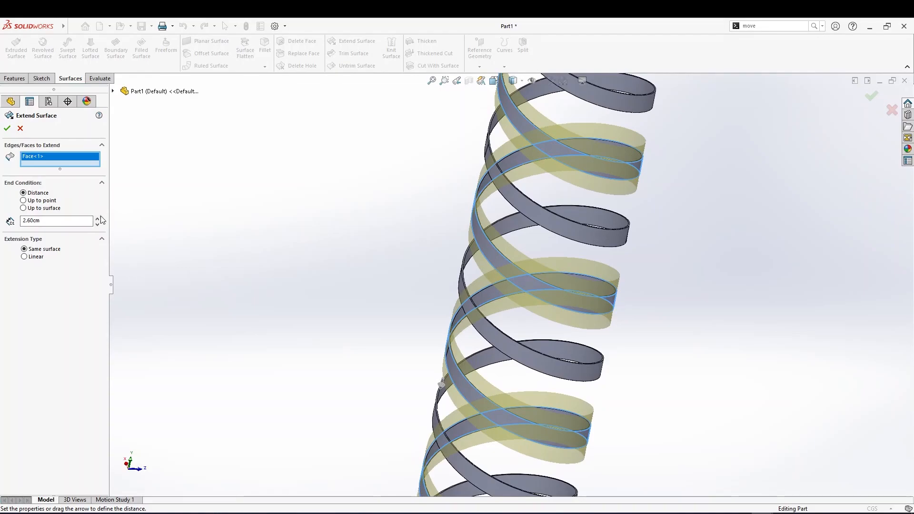
pyautogui.doubleClick(58, 220)
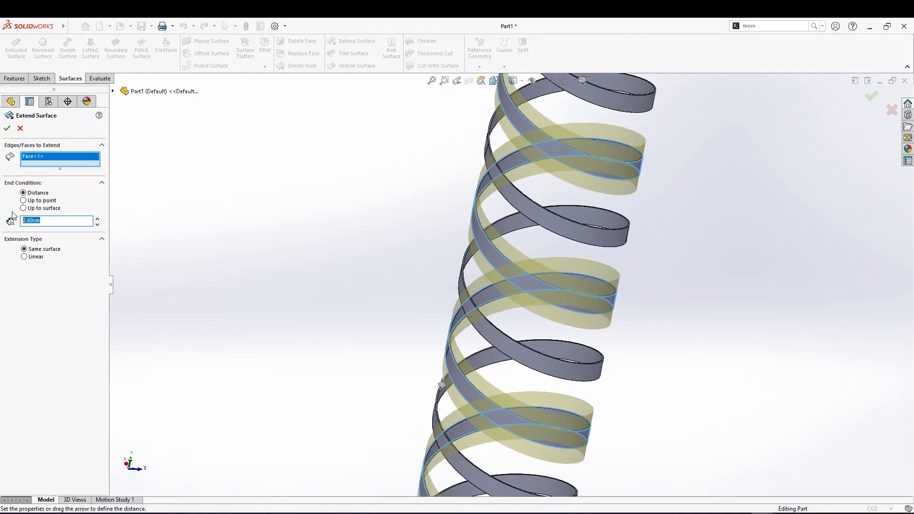
pyautogui.press('Return')
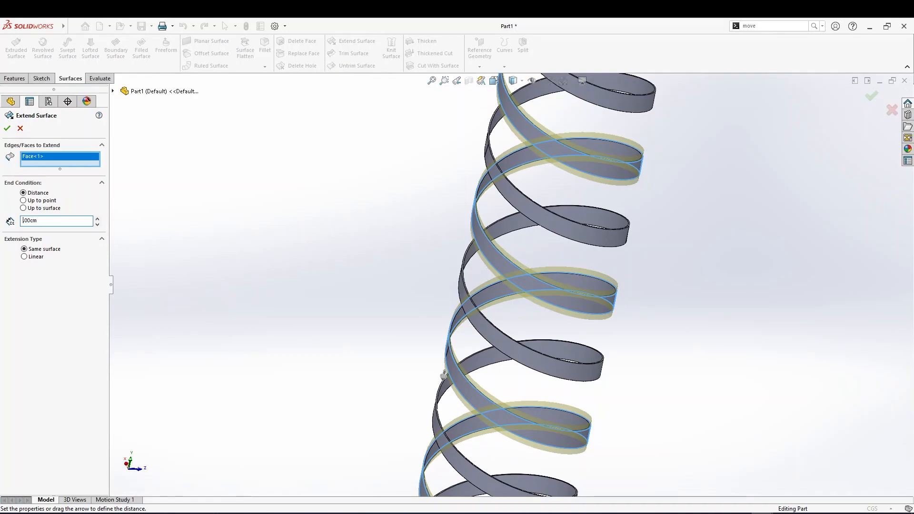
pyautogui.press('Return')
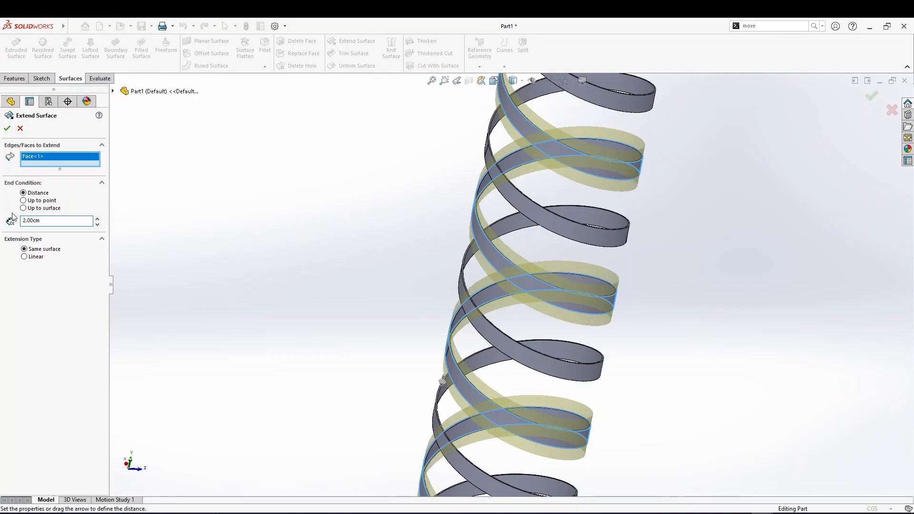
pyautogui.click(7, 128)
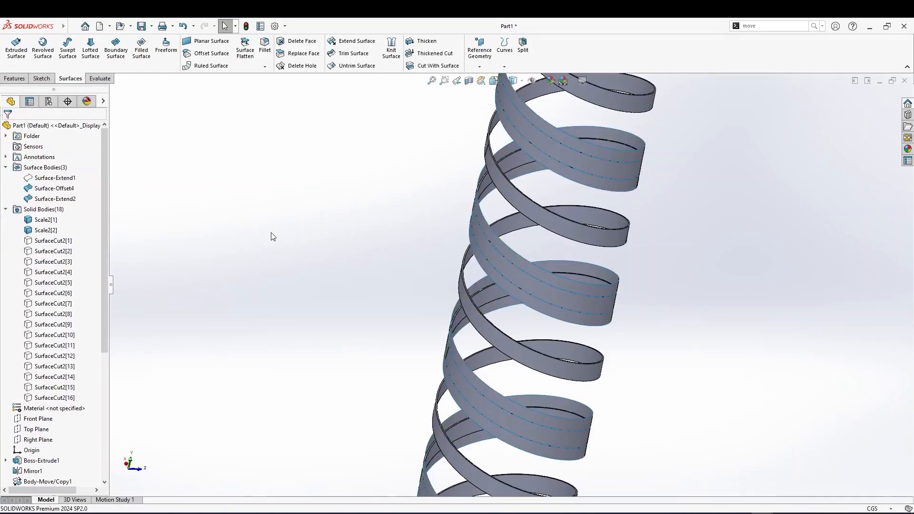
# Show the sixteen SurfaceCut2 bodies again
pyautogui.click(51, 398)
pyautogui.click(59, 241)
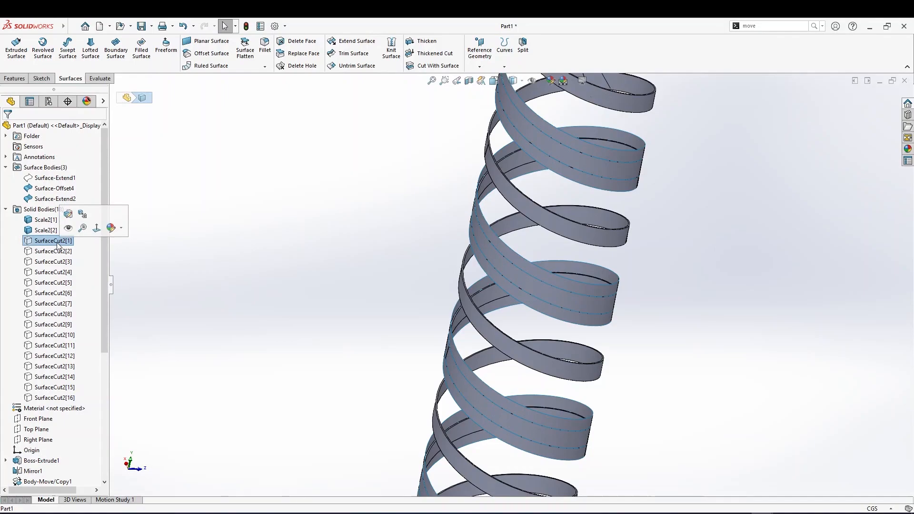
pyautogui.keyDown('shift'); pyautogui.click(51, 398); pyautogui.keyUp('shift')
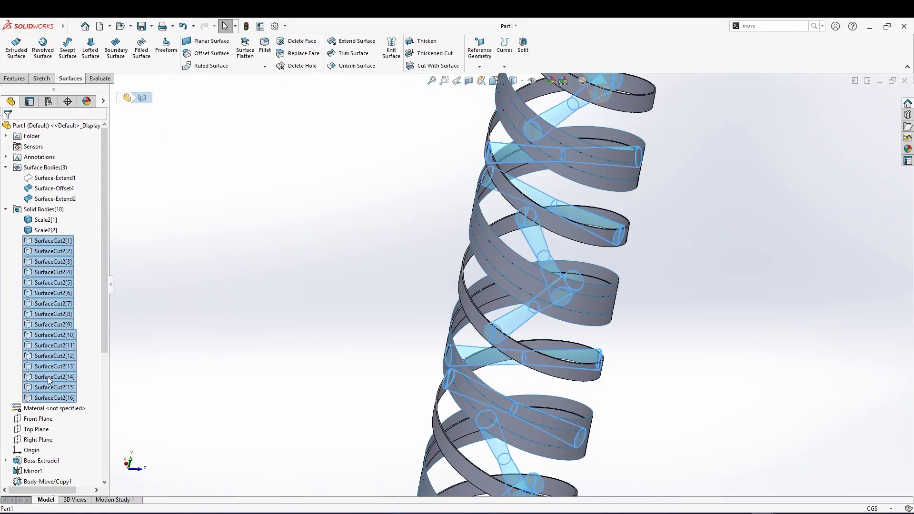
pyautogui.rightClick(50, 387)
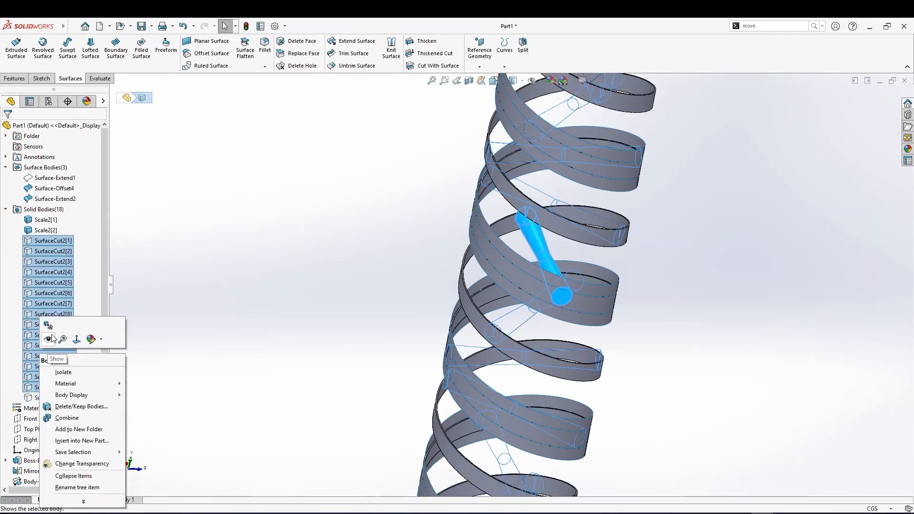
pyautogui.click(51, 338)
pyautogui.click(347, 318)
# Zoom and rotate to inspect where the cylinders pass through the ribbon
pyautogui.scroll(-3, 509, 341)
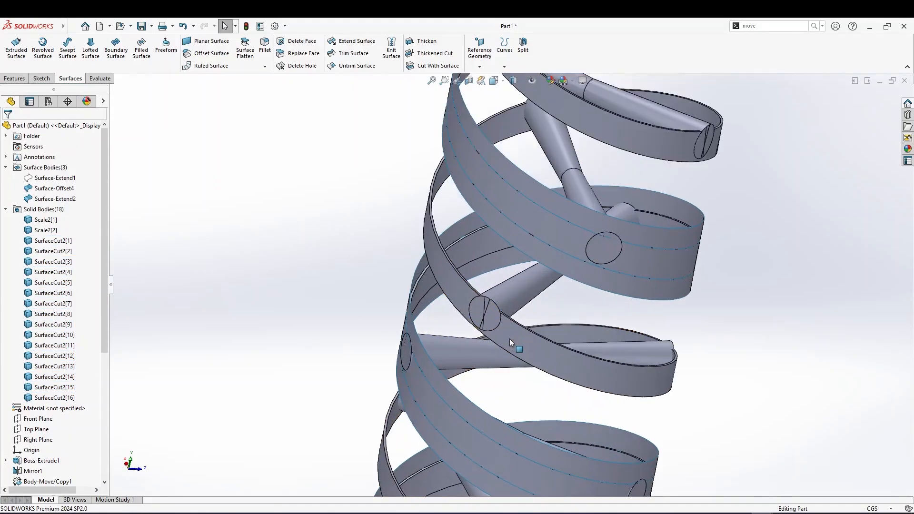
pyautogui.moveTo(623, 263); pyautogui.dragTo(647, 239, button='middle')
pyautogui.scroll(-4, 608, 252)
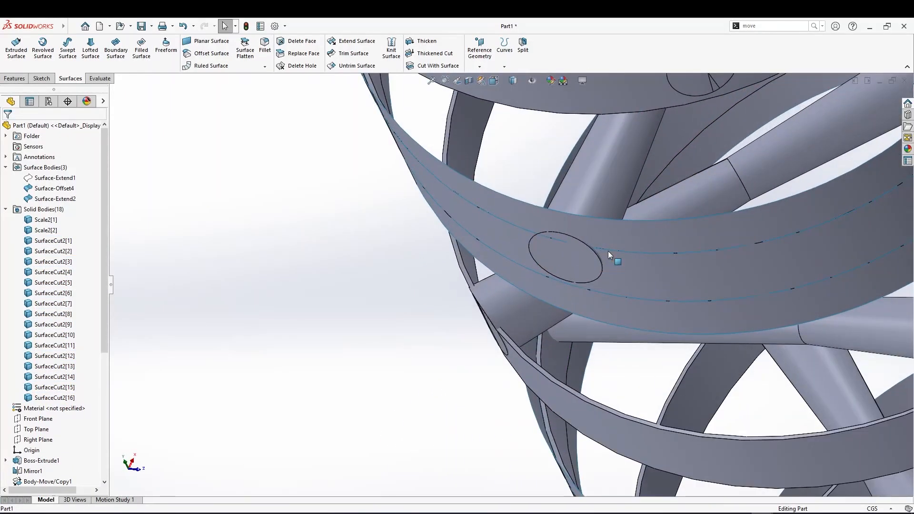
pyautogui.scroll(2, 607, 253)
pyautogui.scroll(-5, 606, 255)
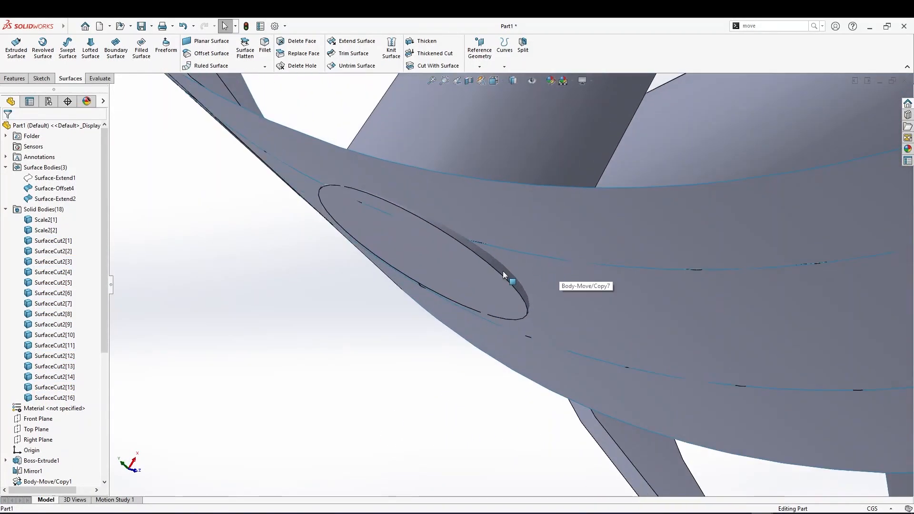
pyautogui.scroll(6, 502, 271)
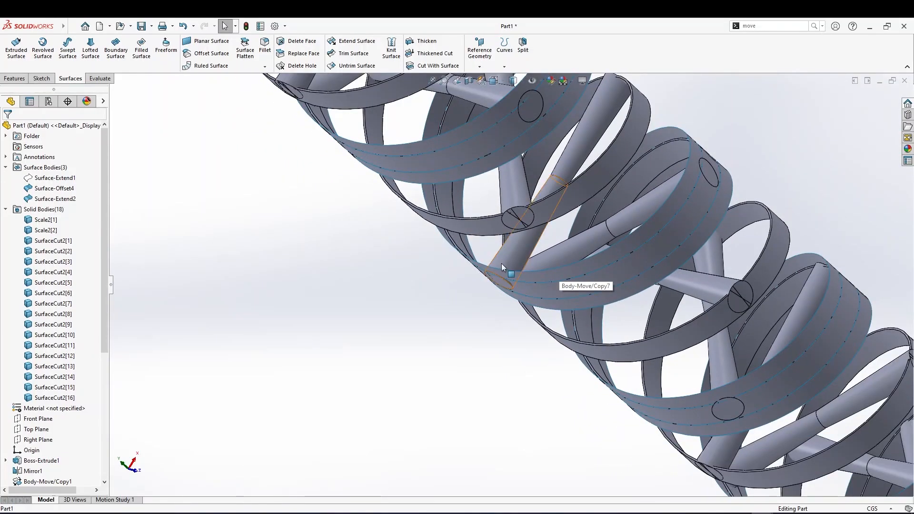
pyautogui.moveTo(529, 278); pyautogui.dragTo(542, 269, button='middle')
pyautogui.moveTo(493, 288); pyautogui.dragTo(479, 287, button='middle')
pyautogui.scroll(-3, 480, 288)
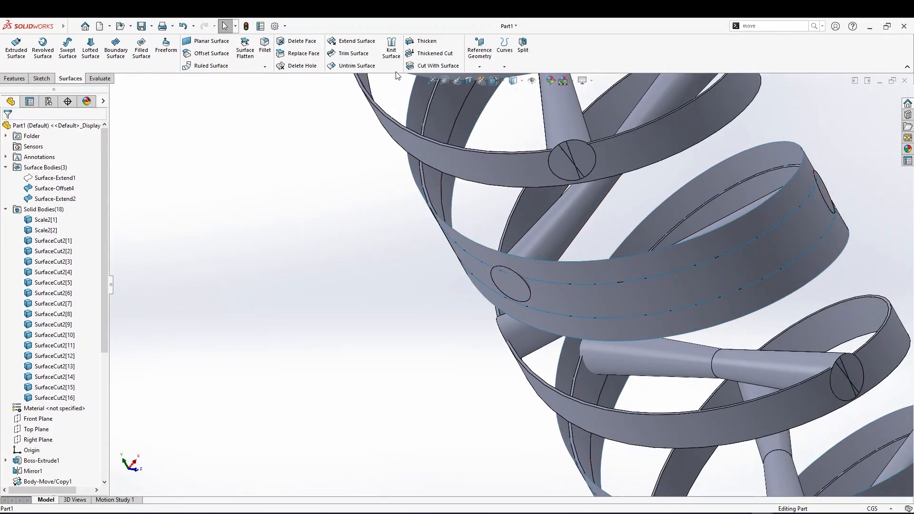
# Cut the cylinder bodies with the extended ribbon surface using Cut With Surface
pyautogui.click(425, 66)
pyautogui.click(602, 306)
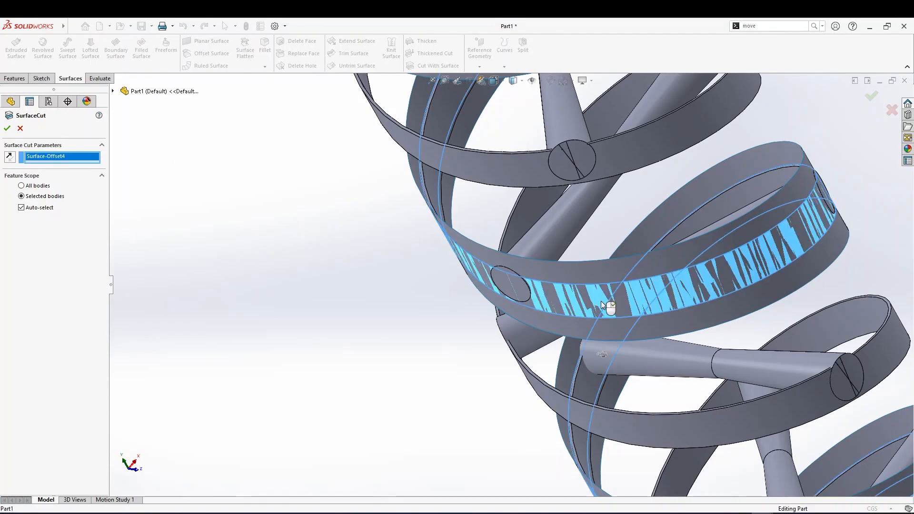
pyautogui.click(574, 283)
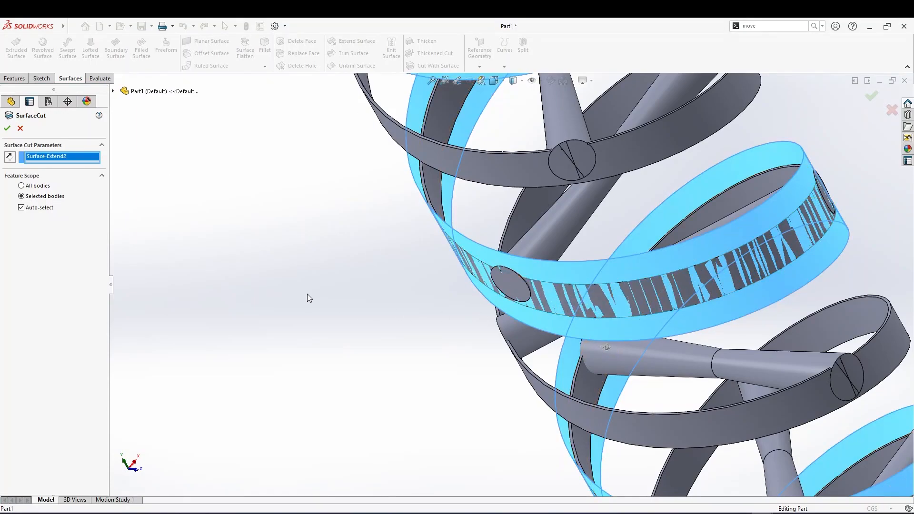
pyautogui.scroll(2, 412, 218)
pyautogui.scroll(-3, 578, 344)
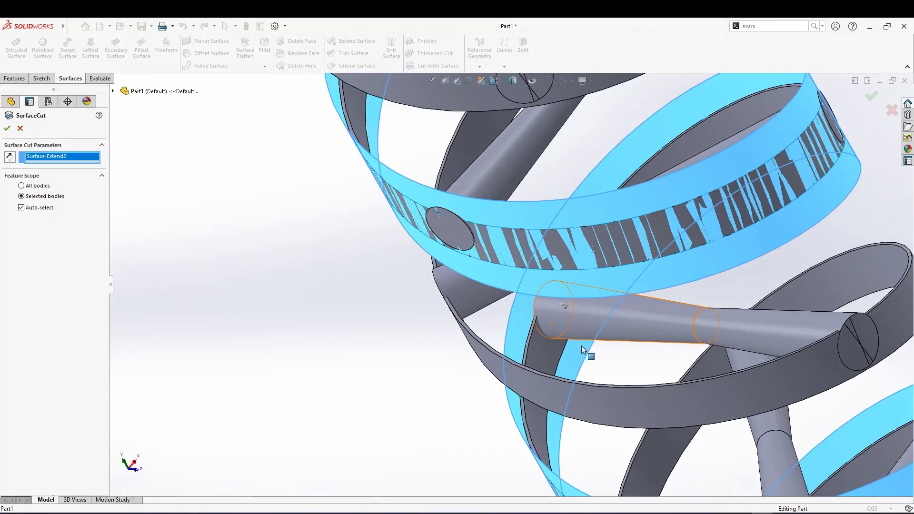
pyautogui.scroll(5, 638, 375)
pyautogui.moveTo(637, 375); pyautogui.dragTo(652, 424, button='middle')
pyautogui.scroll(4, 652, 447)
pyautogui.moveTo(593, 330); pyautogui.dragTo(628, 376, button='middle')
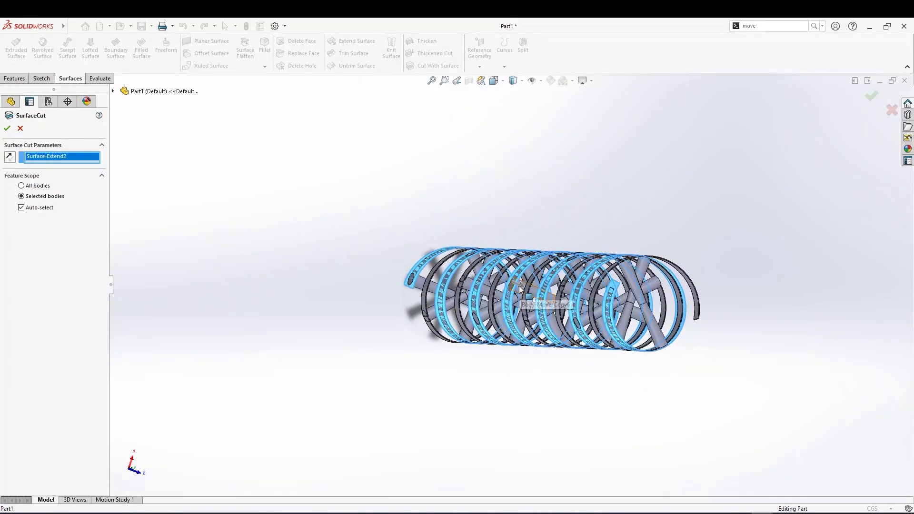
pyautogui.moveTo(520, 288)
pyautogui.mouseDown(button='middle')
pyautogui.moveTo(498, 272)
pyautogui.moveTo(505, 287)
pyautogui.mouseUp(button='middle')
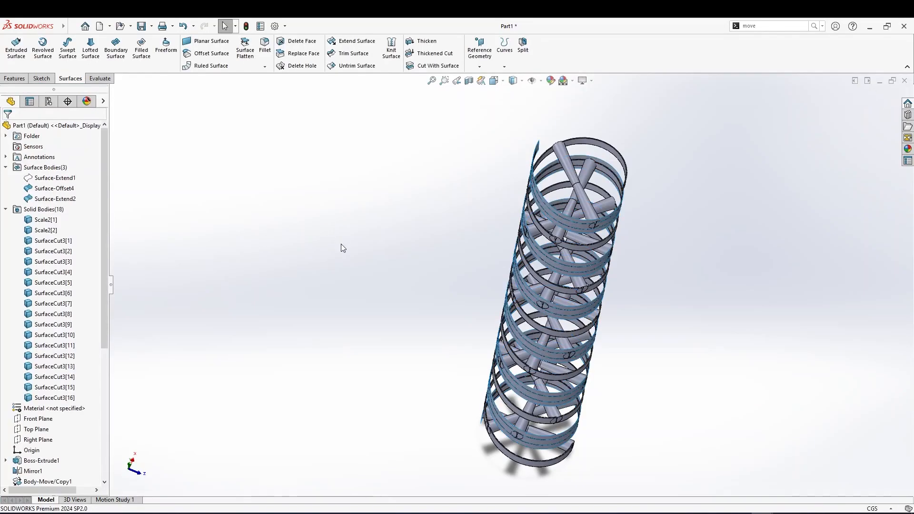
# Hide the SurfaceCut3 feature's bodies
pyautogui.scroll(-7, 75, 299)
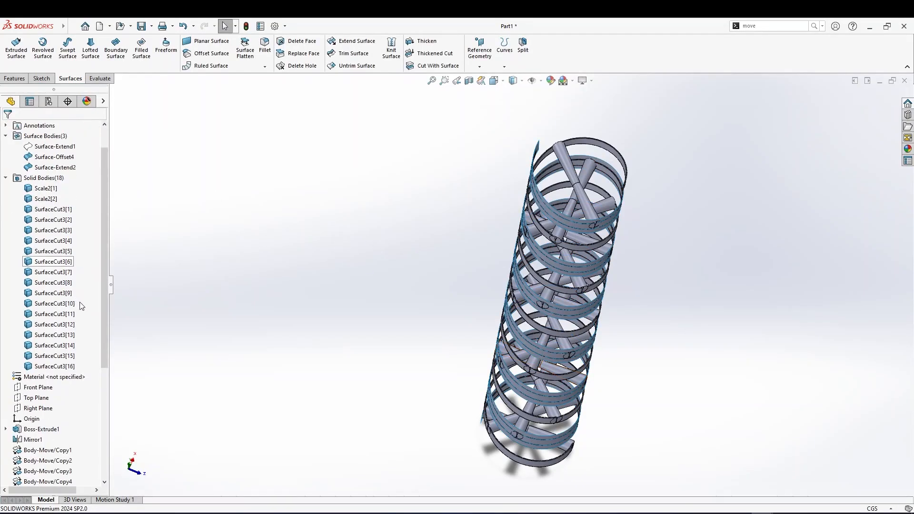
pyautogui.click(33, 472)
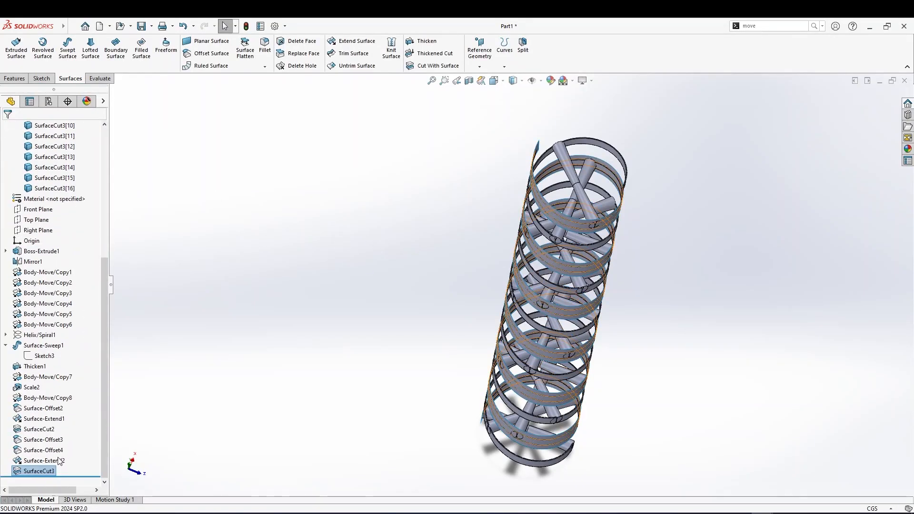
pyautogui.rightClick(39, 473)
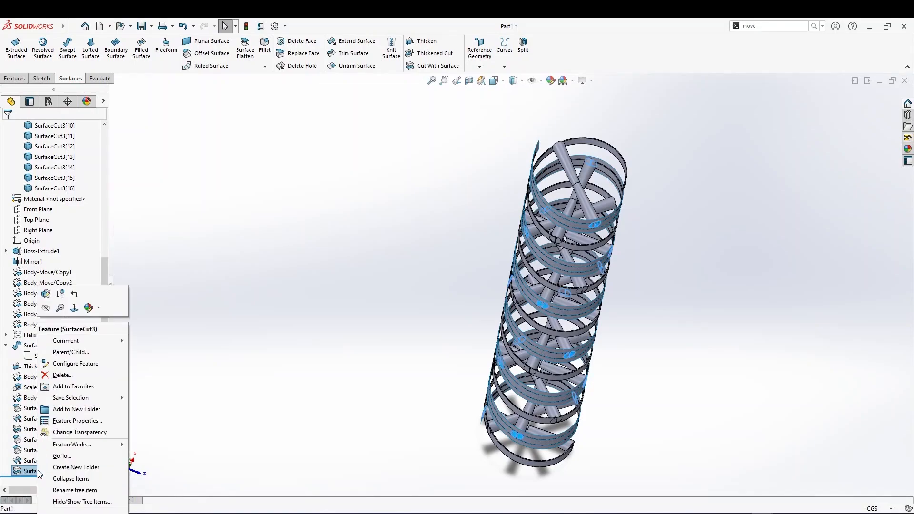
pyautogui.click(46, 308)
pyautogui.moveTo(418, 353); pyautogui.dragTo(442, 218, button='middle')
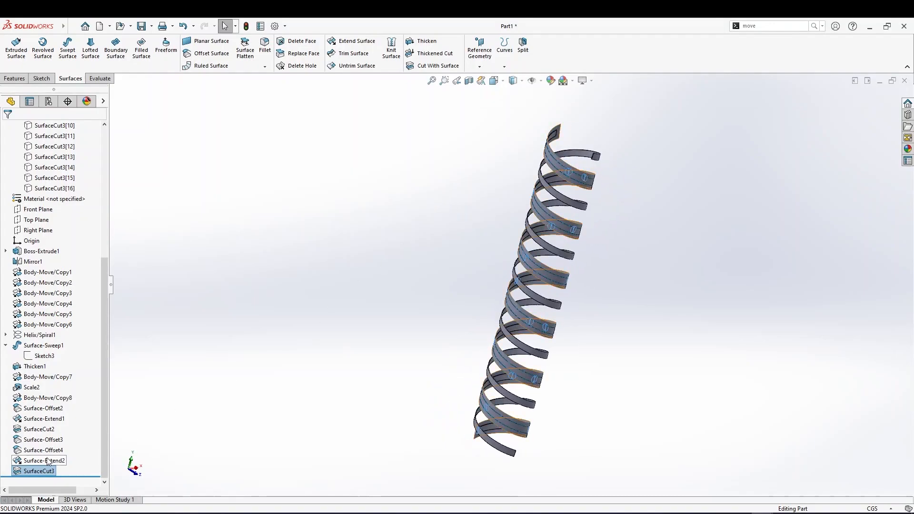
# Show the SurfaceCut3 feature's bodies again
pyautogui.rightClick(39, 471)
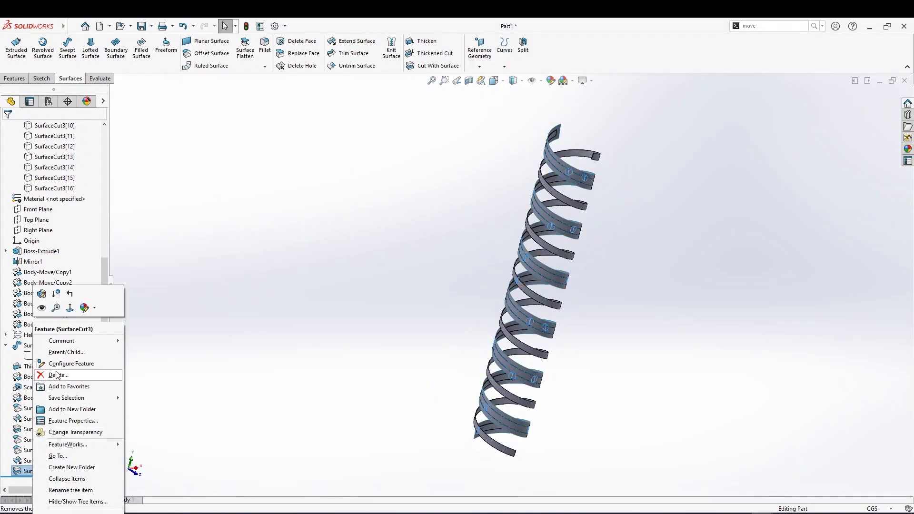
pyautogui.click(43, 308)
pyautogui.moveTo(404, 374); pyautogui.dragTo(438, 320, button='middle')
pyautogui.scroll(7, 37, 458)
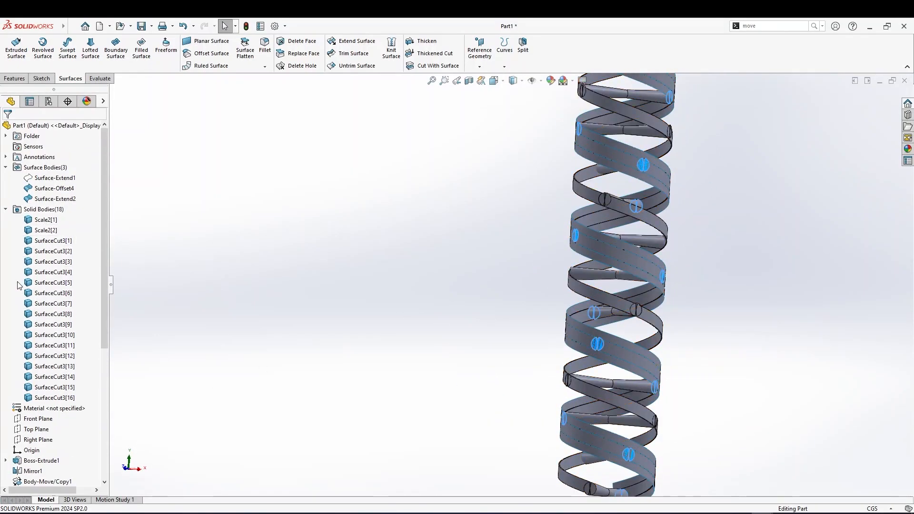
# Hide the Surface-Offset3 surface
pyautogui.click(624, 353)
pyautogui.click(622, 350)
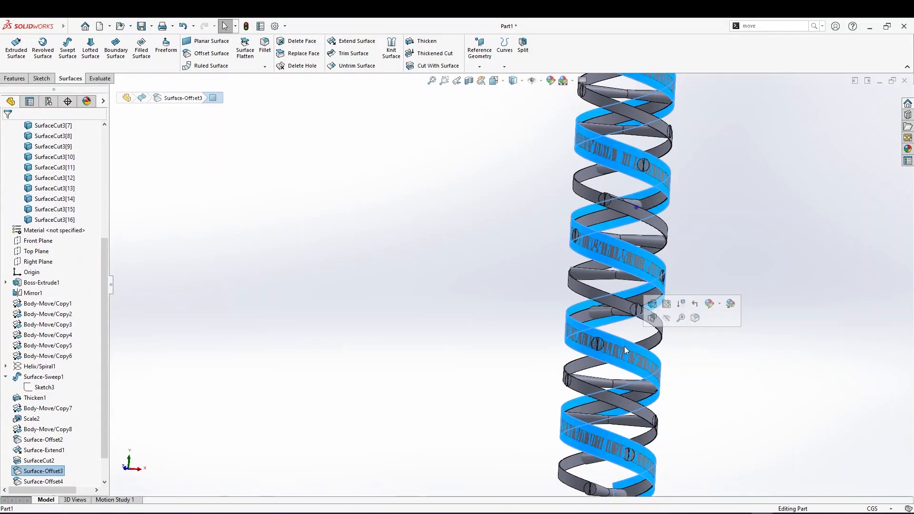
pyautogui.rightClick(52, 472)
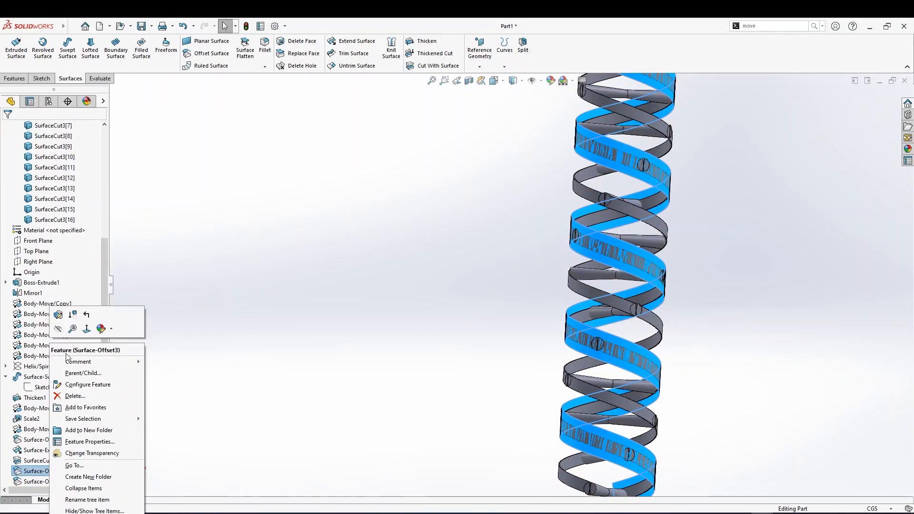
pyautogui.click(58, 328)
pyautogui.moveTo(514, 423); pyautogui.dragTo(525, 356, button='middle')
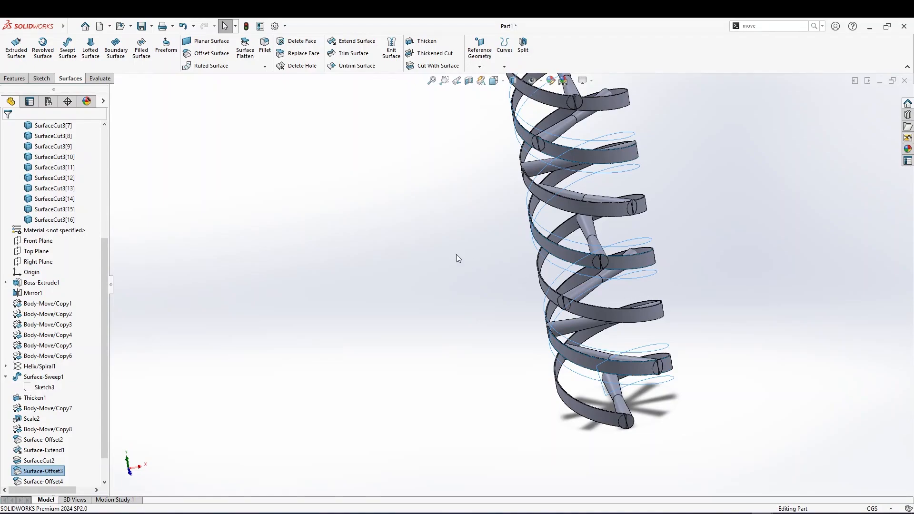
# Inspect the cut cylinders along the helical ribbons from several angles
pyautogui.scroll(-2, 464, 239)
pyautogui.scroll(4, 570, 242)
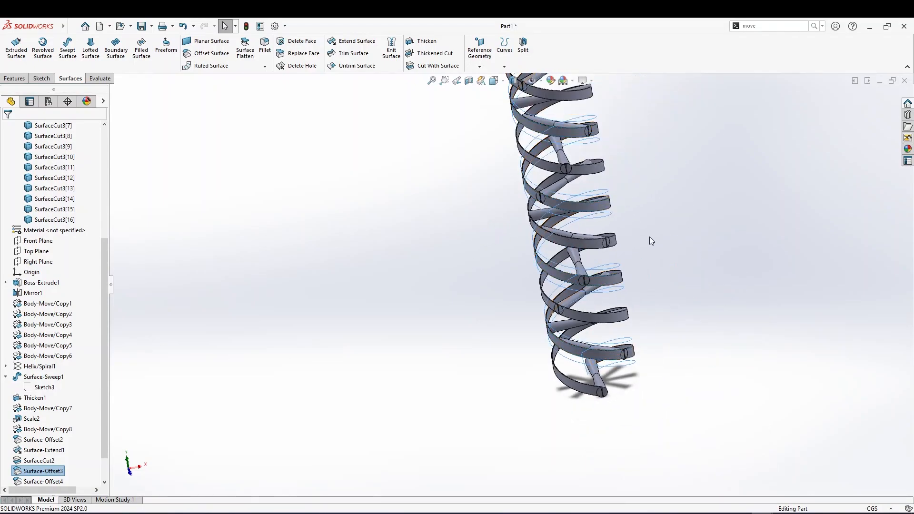
pyautogui.scroll(-3, 553, 218)
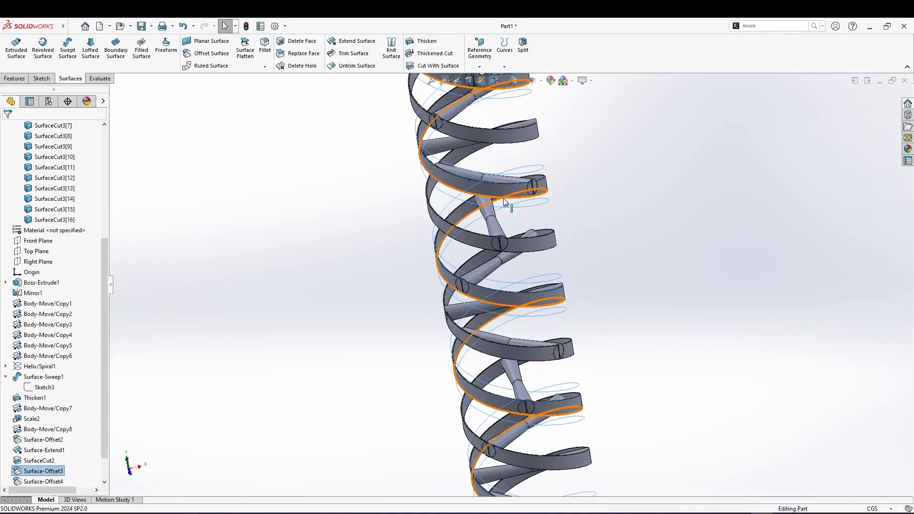
pyautogui.scroll(-2, 241, 396)
pyautogui.scroll(-1, 27, 464)
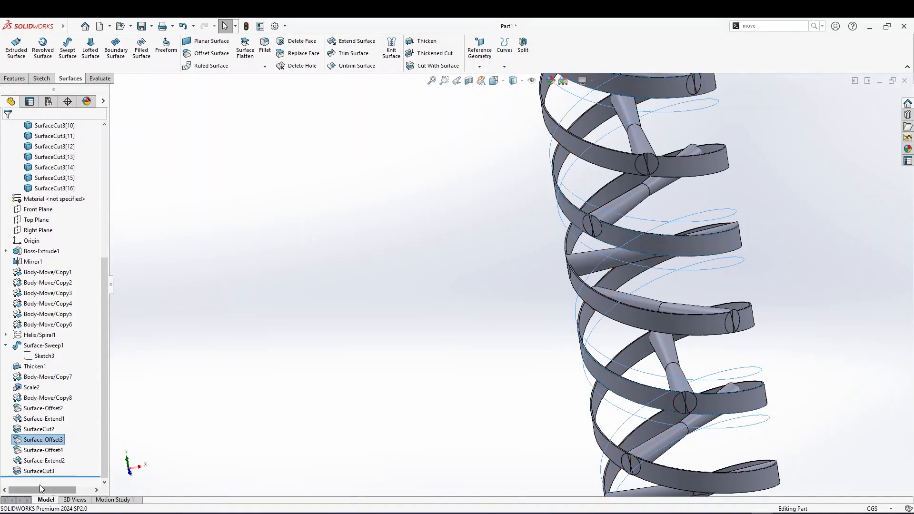
pyautogui.scroll(4, 488, 273)
pyautogui.moveTo(608, 235)
pyautogui.mouseDown(button='middle')
pyautogui.moveTo(633, 255)
pyautogui.moveTo(611, 246)
pyautogui.mouseUp(button='middle')
pyautogui.scroll(3, 558, 205)
pyautogui.scroll(-3, 562, 208)
pyautogui.scroll(3, 563, 208)
pyautogui.moveTo(560, 209); pyautogui.dragTo(542, 223, button='middle')
pyautogui.scroll(-5, 542, 223)
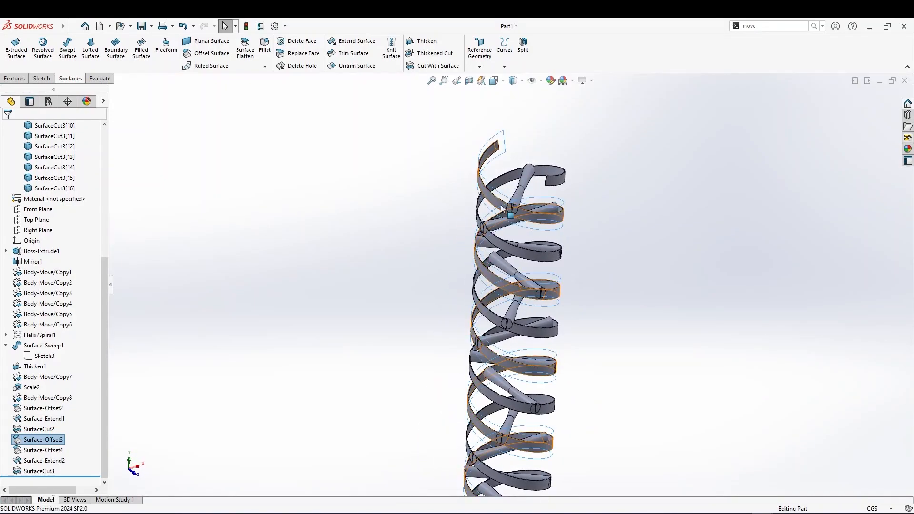
pyautogui.moveTo(520, 223); pyautogui.dragTo(531, 333, button='middle')
pyautogui.scroll(3, 522, 258)
pyautogui.scroll(-5, 532, 353)
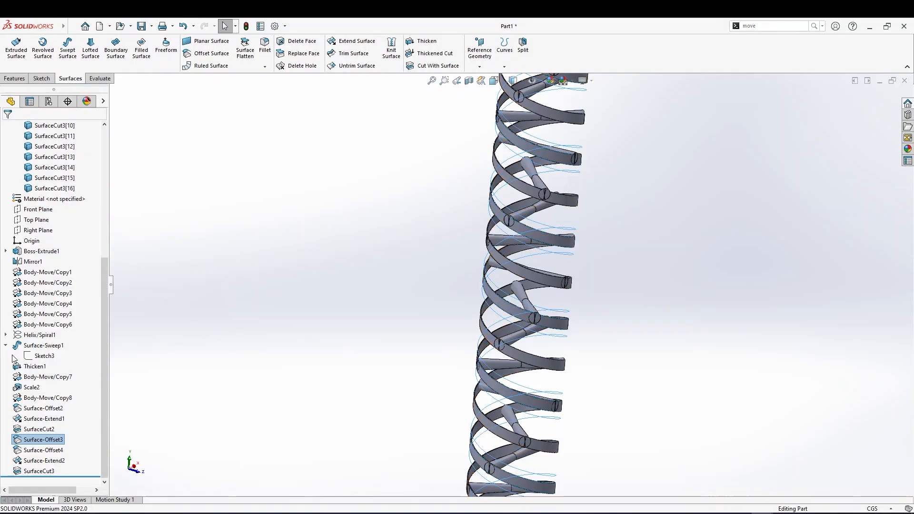
# Show the Helix/Spiral1 curve in the model
pyautogui.click(30, 336)
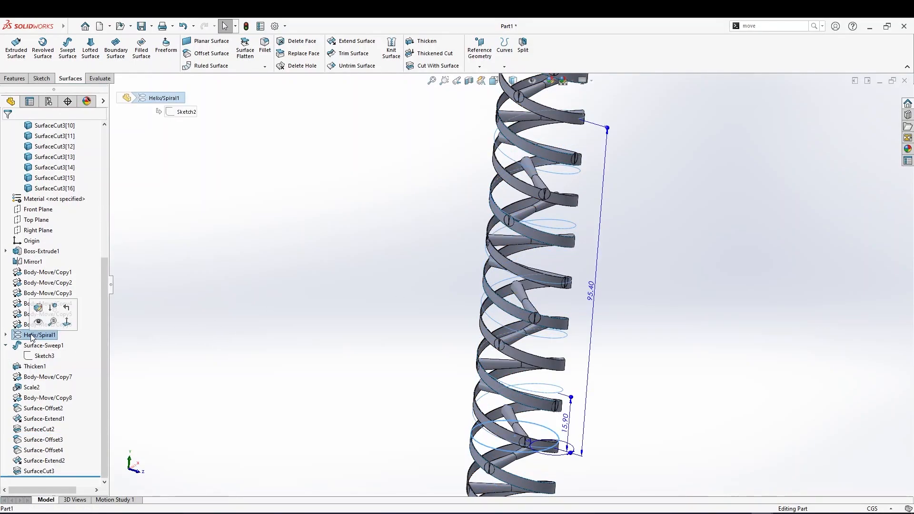
pyautogui.click(38, 323)
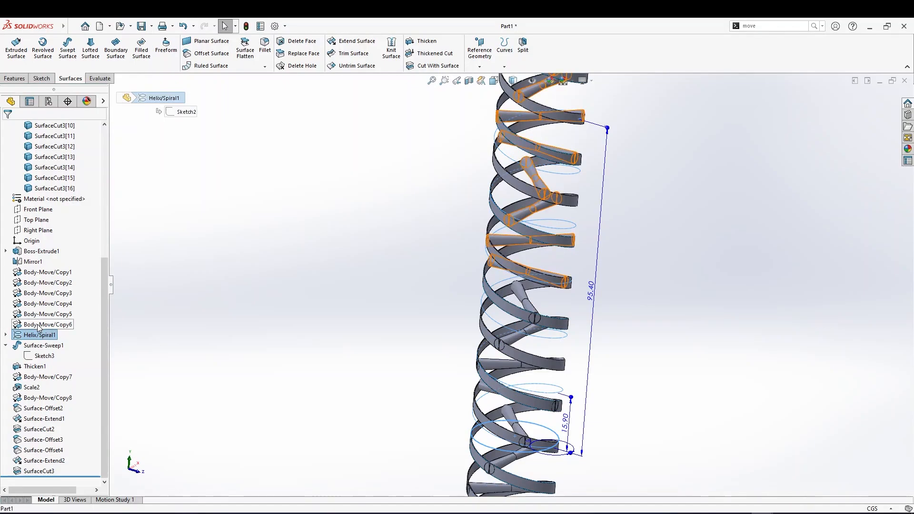
pyautogui.click(38, 326)
pyautogui.click(398, 368)
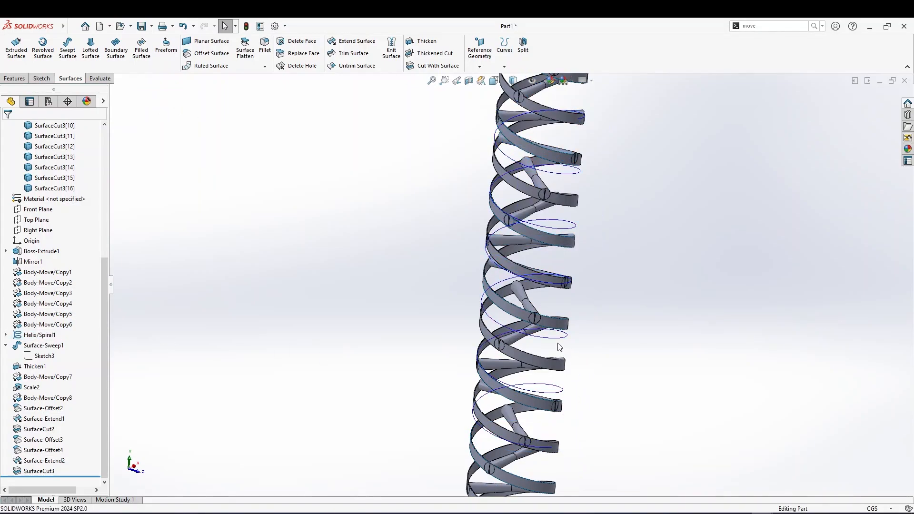
# Hide the Helix/Spiral1 curve
pyautogui.moveTo(405, 365); pyautogui.dragTo(473, 428, button='middle')
pyautogui.scroll(-6, 486, 434)
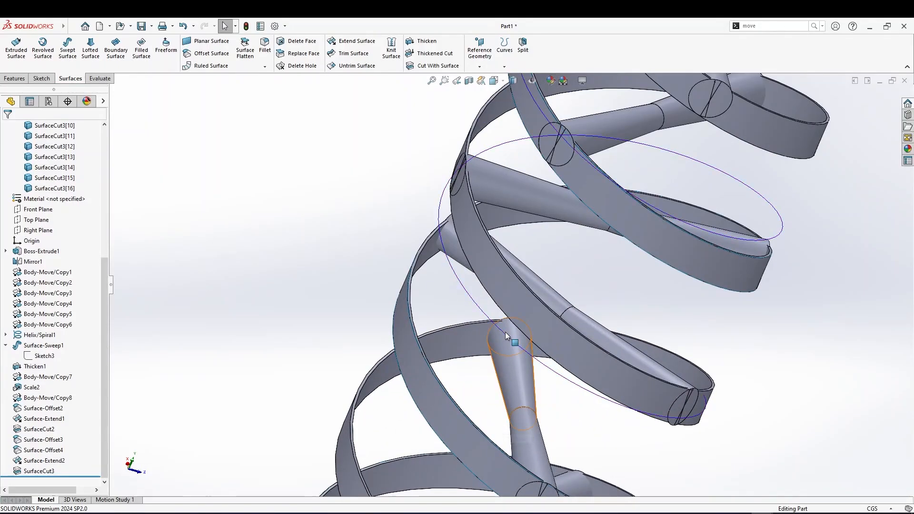
pyautogui.click(505, 336)
pyautogui.click(482, 313)
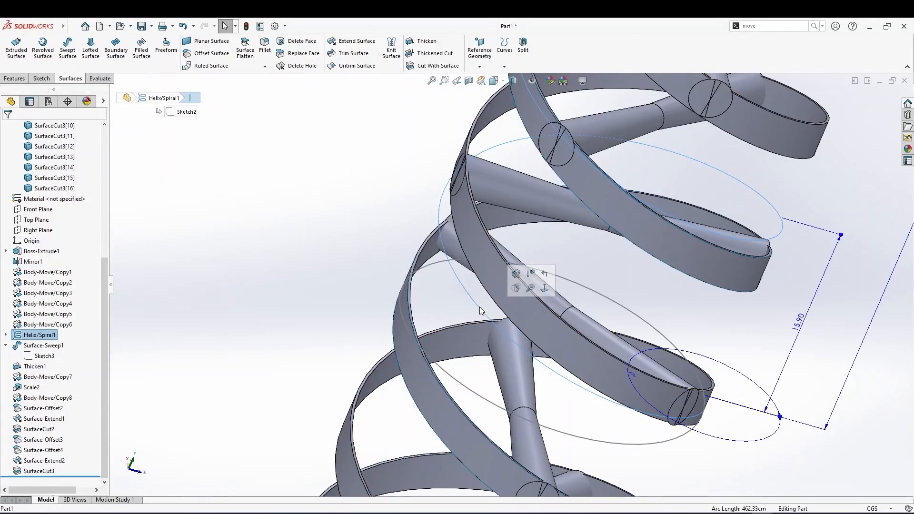
pyautogui.rightClick(40, 338)
pyautogui.click(53, 321)
# Examine the full height of the twisted stack from several zoom levels and angles
pyautogui.scroll(1, 261, 336)
pyautogui.scroll(3, 452, 330)
pyautogui.moveTo(581, 311); pyautogui.dragTo(525, 286, button='middle')
pyautogui.scroll(-4, 525, 287)
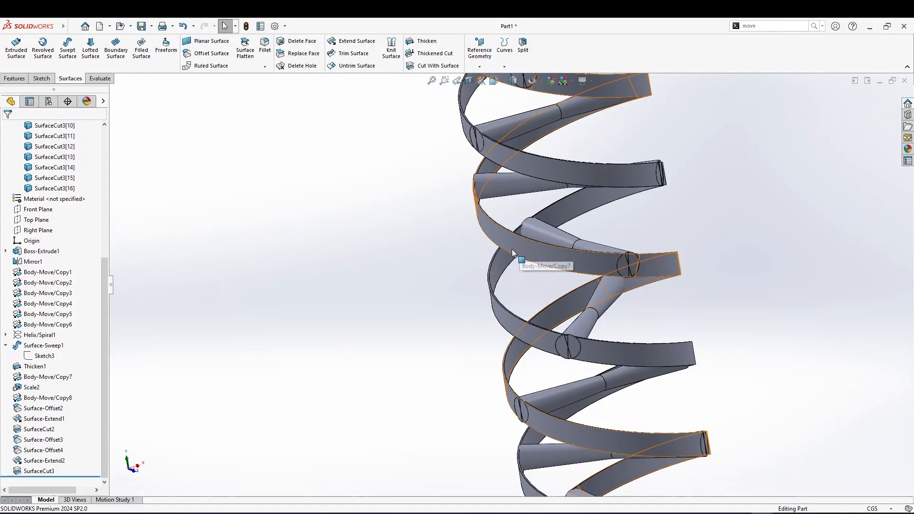
pyautogui.scroll(4, 508, 276)
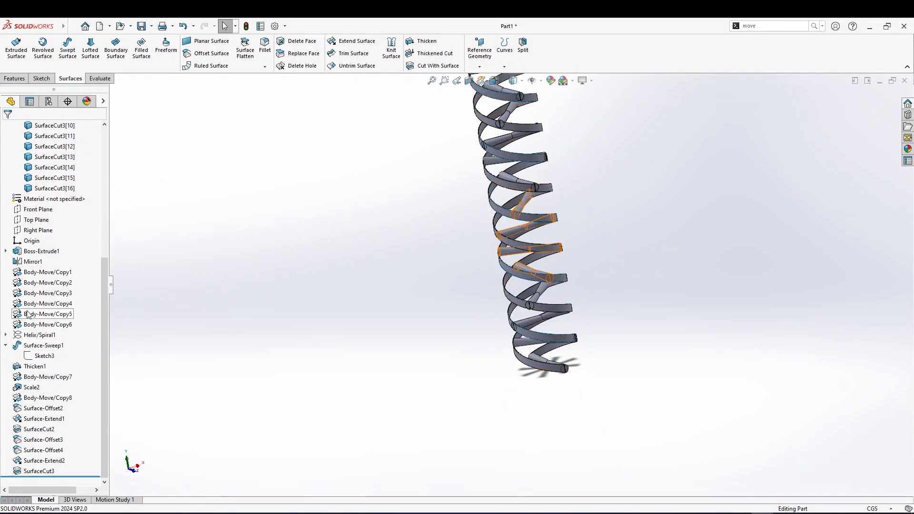
pyautogui.scroll(1, 479, 303)
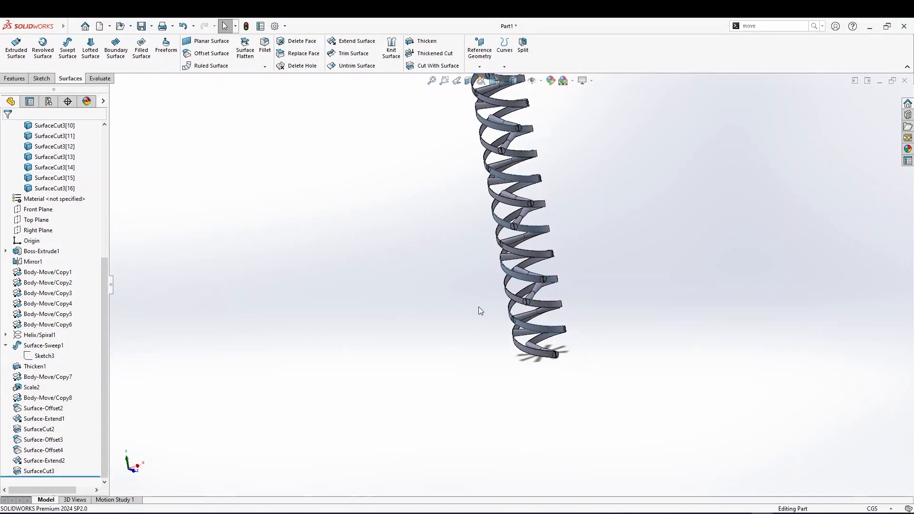
pyautogui.moveTo(515, 290); pyautogui.dragTo(500, 375, button='middle')
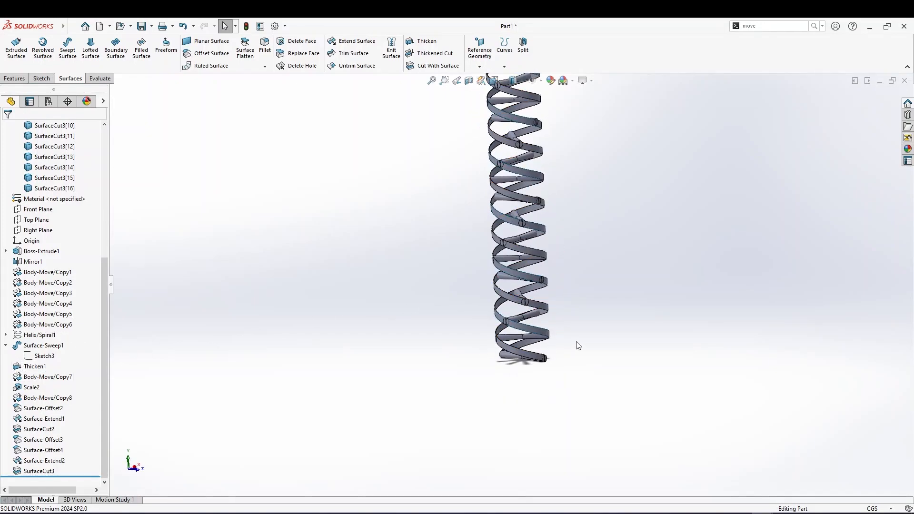
pyautogui.scroll(2, 531, 293)
pyautogui.scroll(-4, 544, 122)
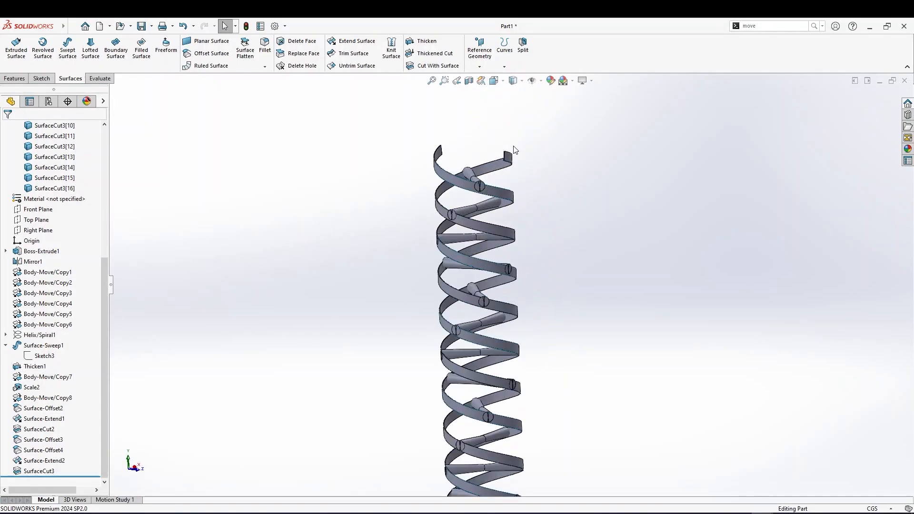
pyautogui.scroll(4, 495, 343)
pyautogui.scroll(-2, 497, 478)
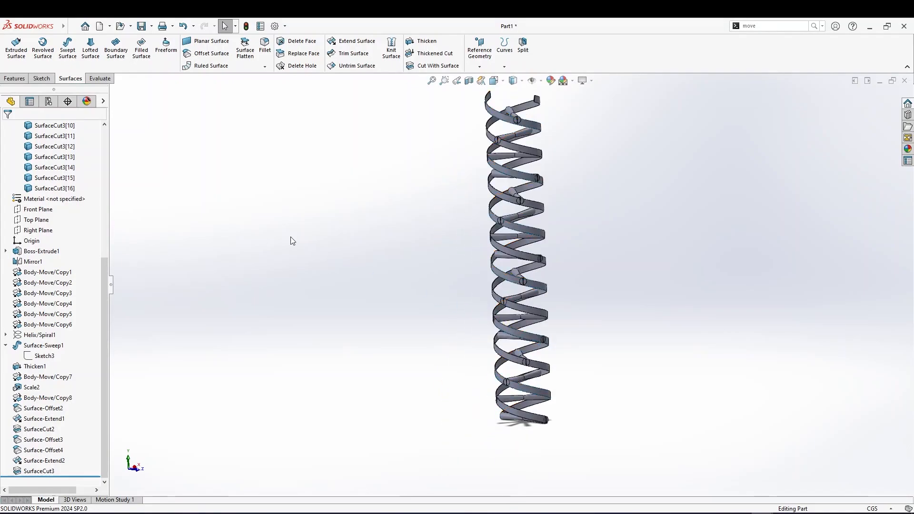
pyautogui.scroll(1, 24, 256)
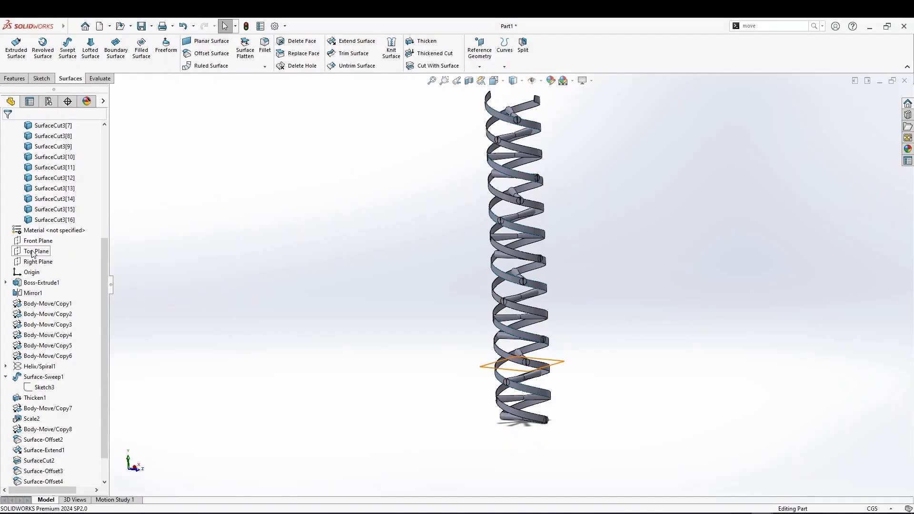
# Create a reference plane offset 20 cm from the Top Plane near the bottom of the stack
pyautogui.click(30, 255)
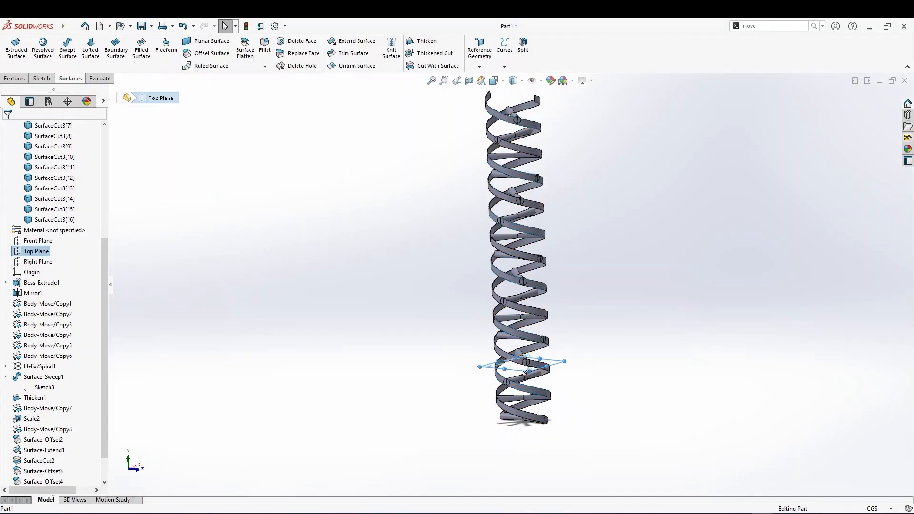
pyautogui.keyDown('ctrl'); pyautogui.moveTo(528, 370); pyautogui.dragTo(527, 413); pyautogui.keyUp('ctrl')
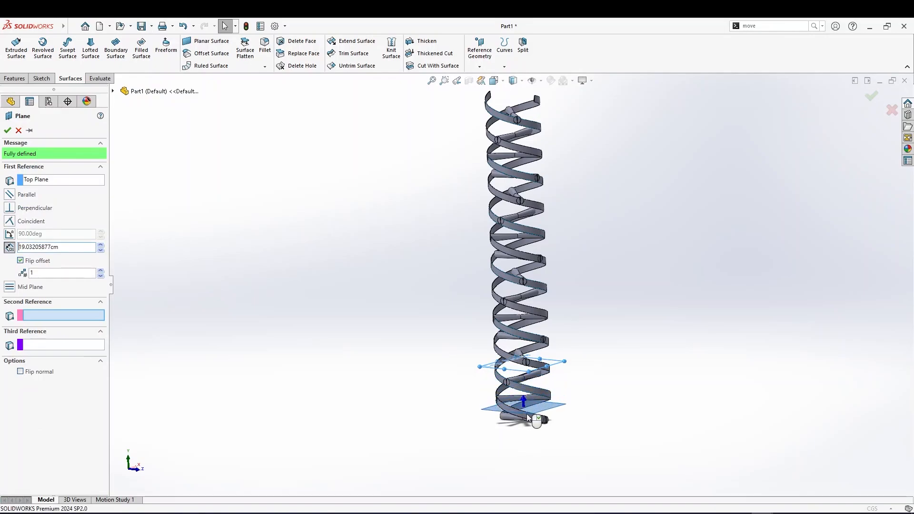
pyautogui.scroll(-8, 528, 433)
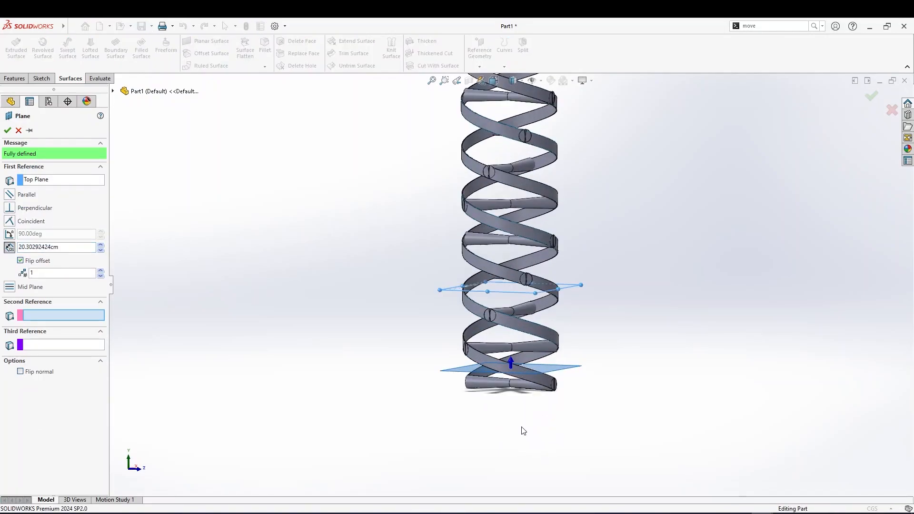
pyautogui.scroll(-3, 519, 295)
pyautogui.moveTo(519, 296); pyautogui.dragTo(541, 298, button='middle')
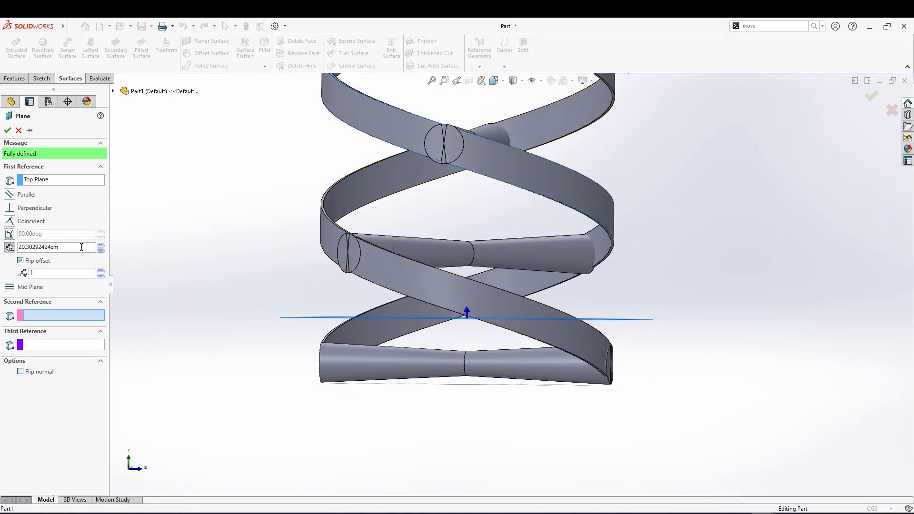
pyautogui.moveTo(81, 248); pyautogui.dragTo(1, 250)
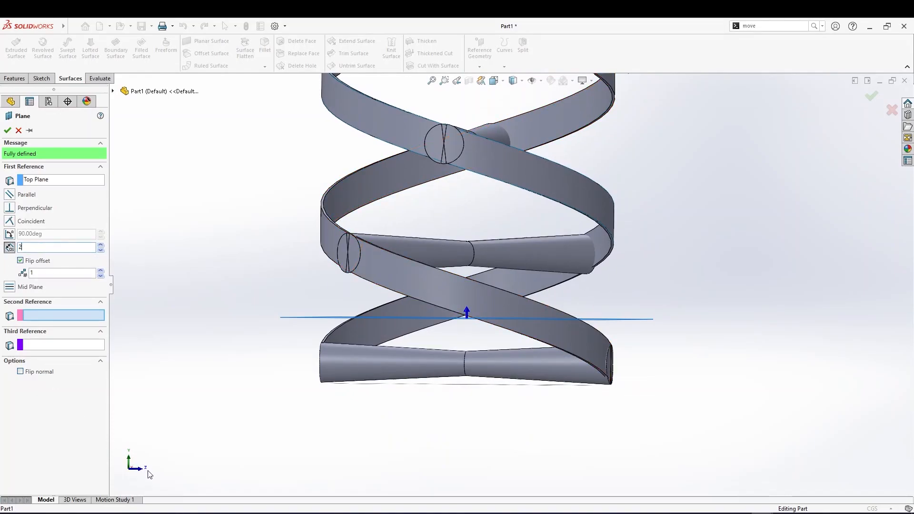
pyautogui.write('20')
pyautogui.press('Return')
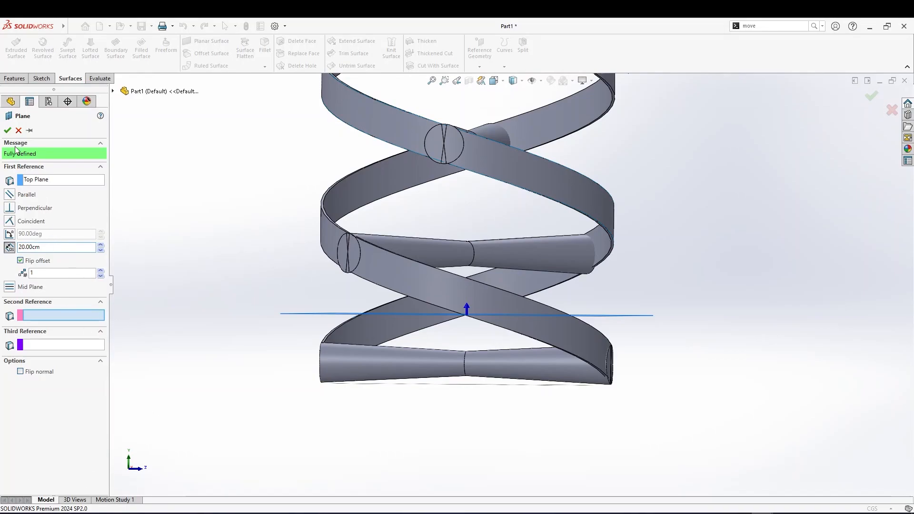
pyautogui.click(8, 129)
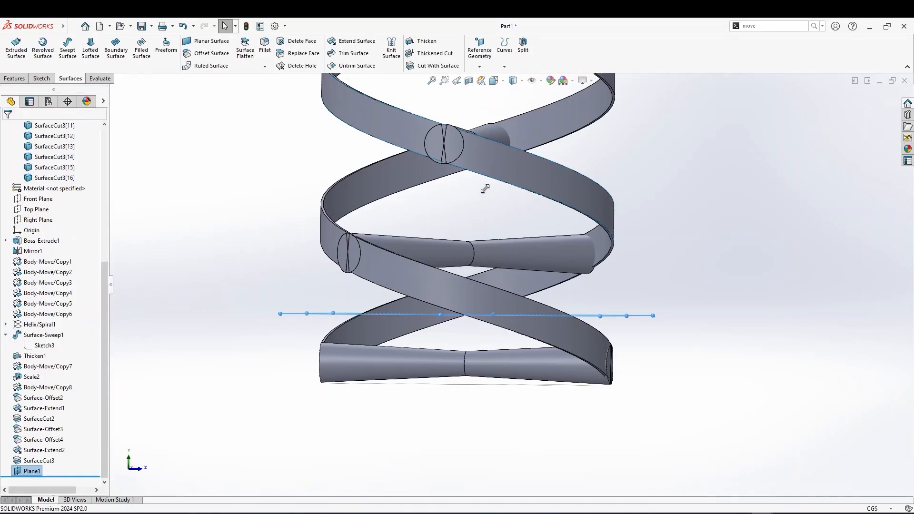
# Split the two ribbon bodies and the bottom cylinder body with Plane1 using the Split feature
pyautogui.click(14, 78)
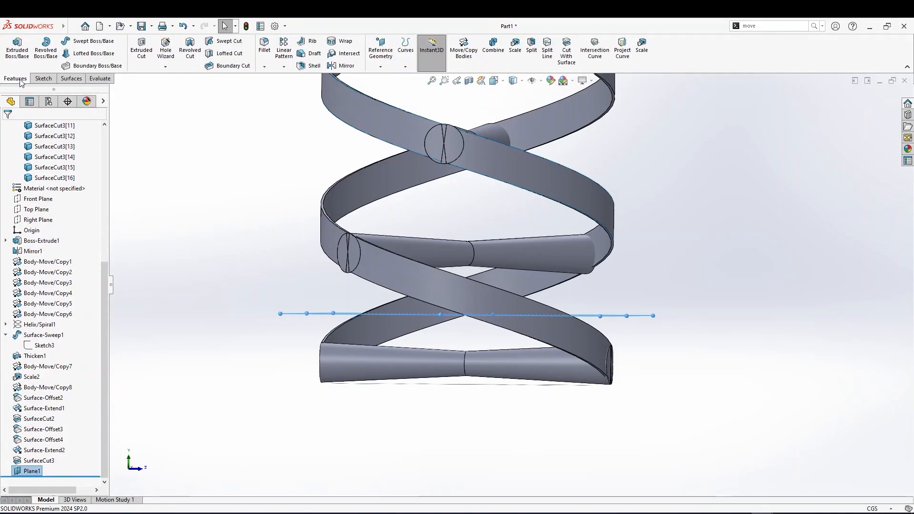
pyautogui.click(531, 46)
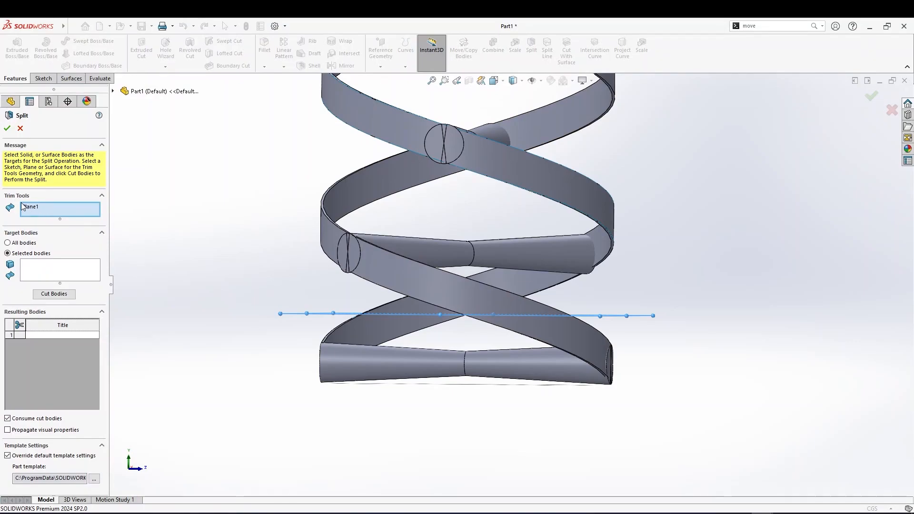
pyautogui.moveTo(118, 245); pyautogui.dragTo(328, 285, button='middle')
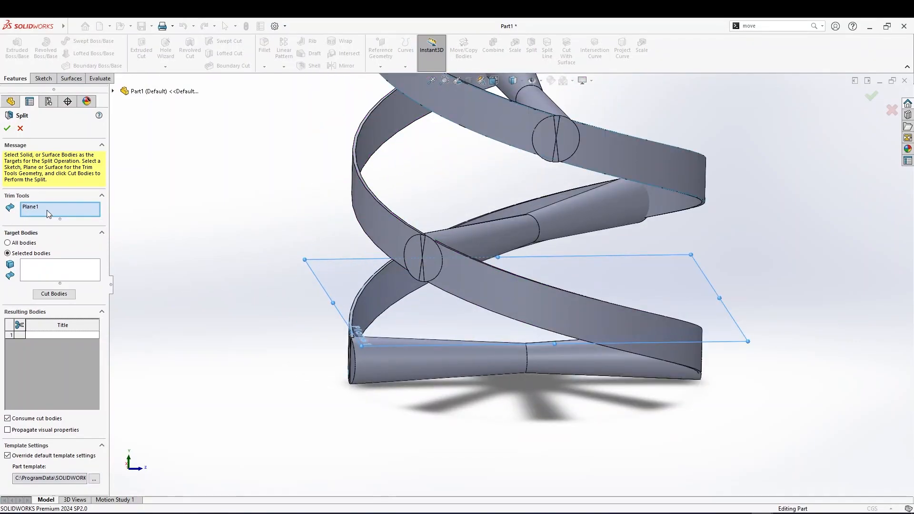
pyautogui.rightClick(47, 210)
pyautogui.click(52, 215)
pyautogui.click(333, 265)
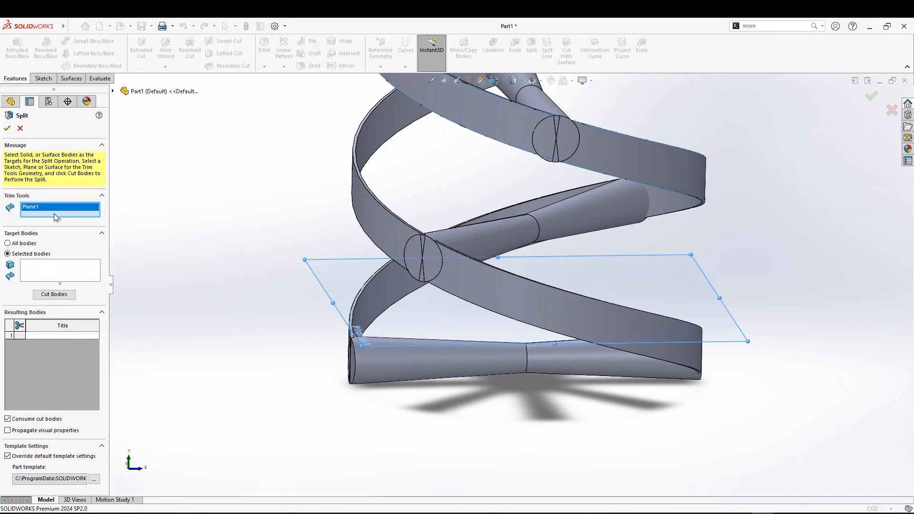
pyautogui.click(31, 267)
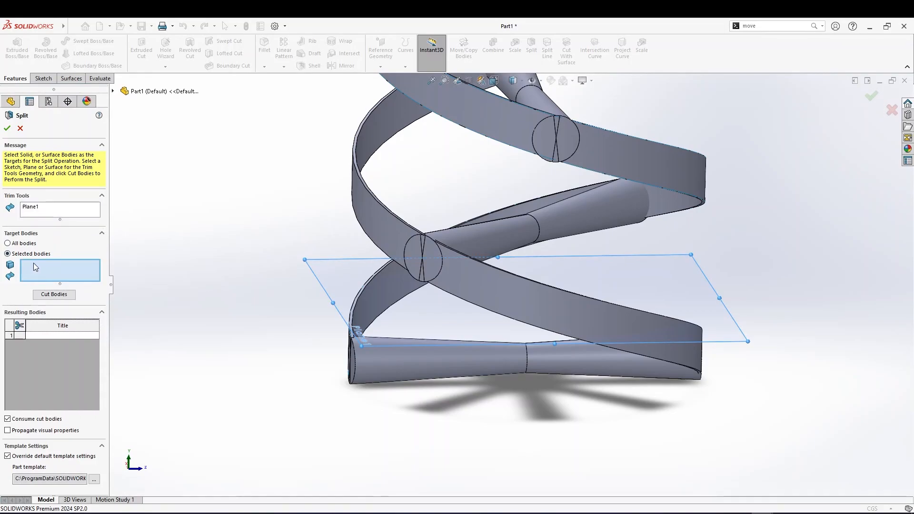
pyautogui.click(469, 272)
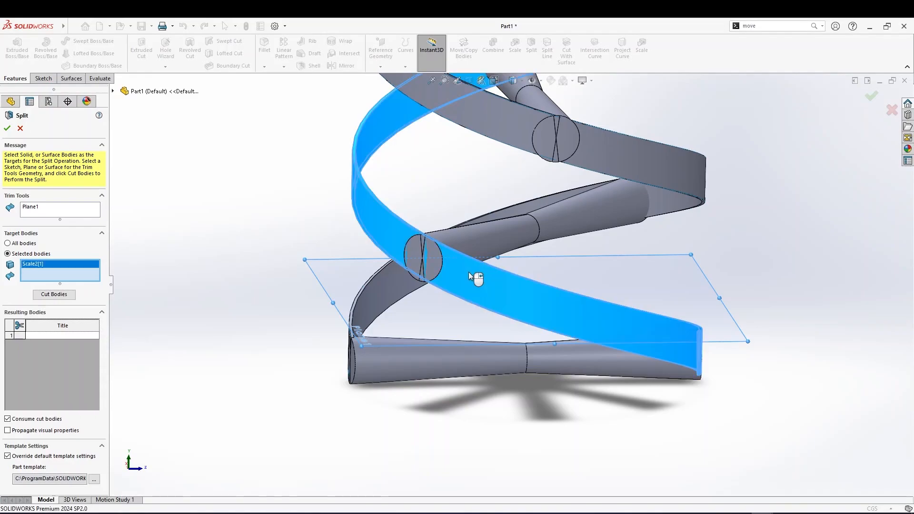
pyautogui.click(380, 281)
pyautogui.click(420, 350)
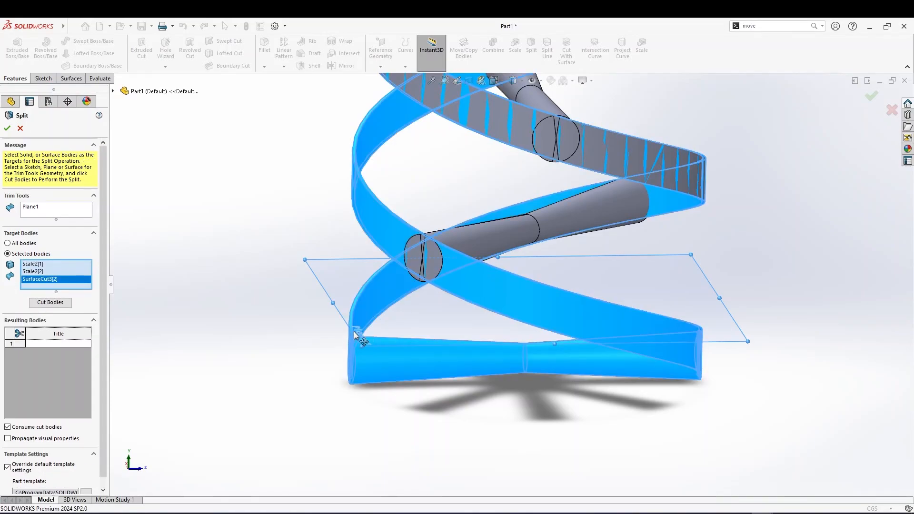
pyautogui.click(56, 305)
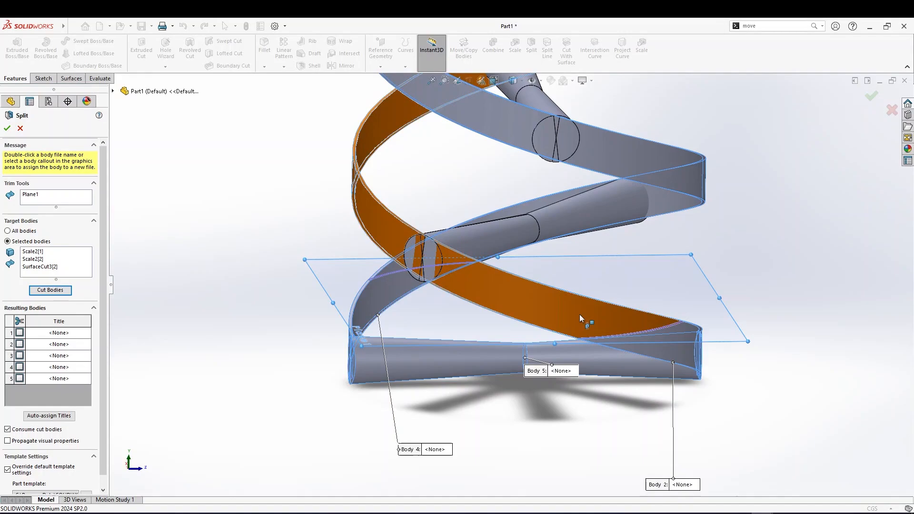
# Mark the three body pieces below the plane as resulting bodies and confirm the split
pyautogui.moveTo(597, 357); pyautogui.dragTo(618, 314, button='middle')
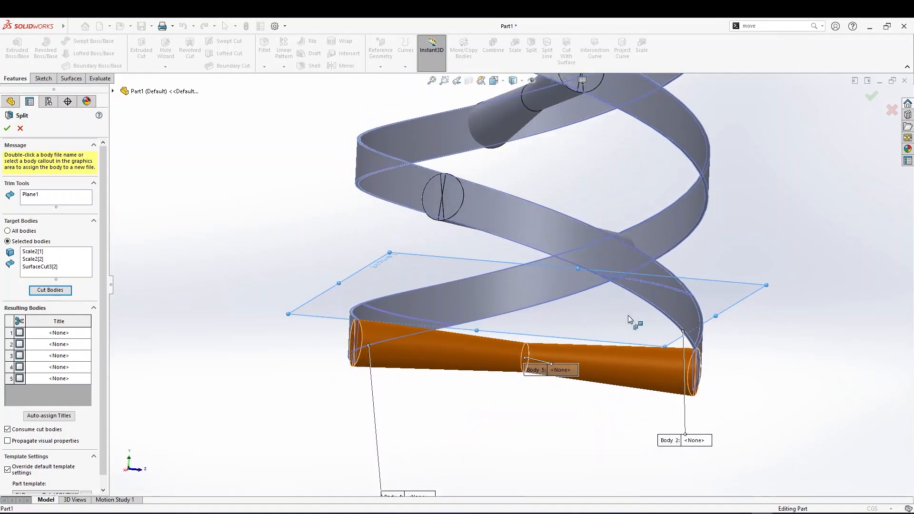
pyautogui.moveTo(427, 332); pyautogui.dragTo(469, 317, button='middle')
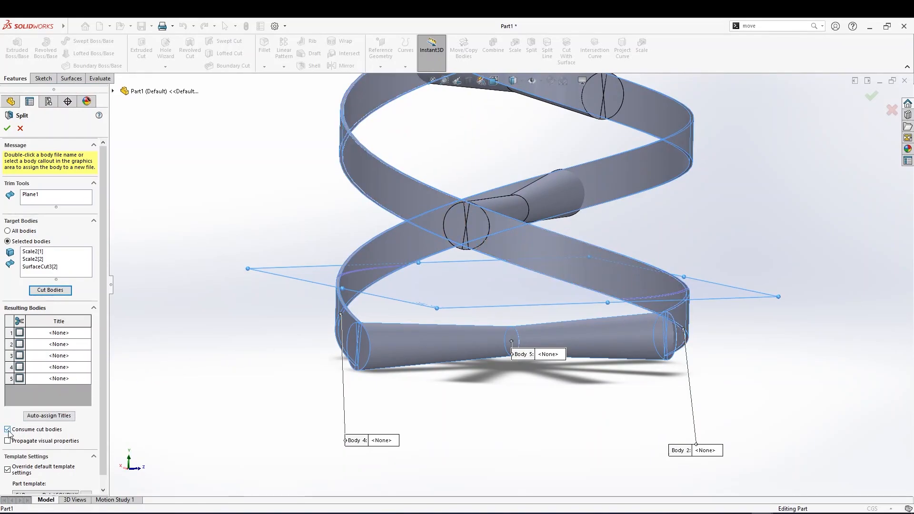
pyautogui.click(355, 322)
pyautogui.click(681, 306)
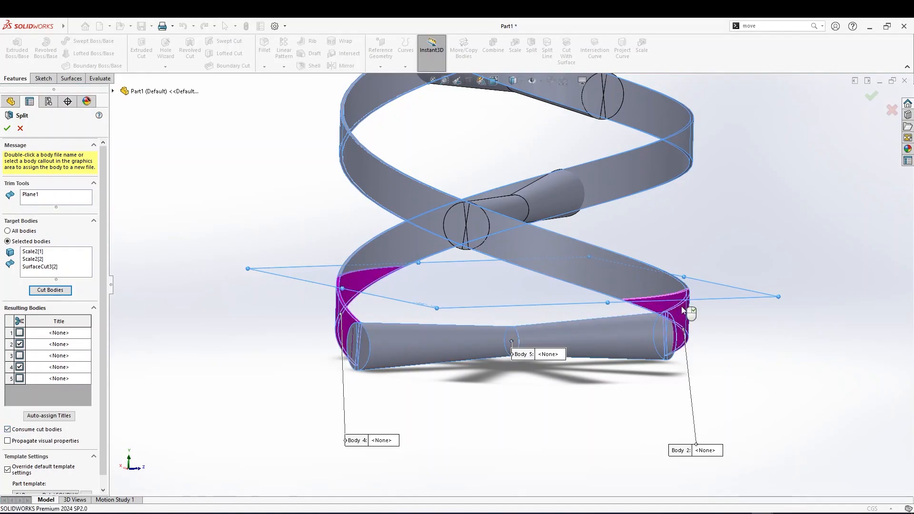
pyautogui.click(620, 330)
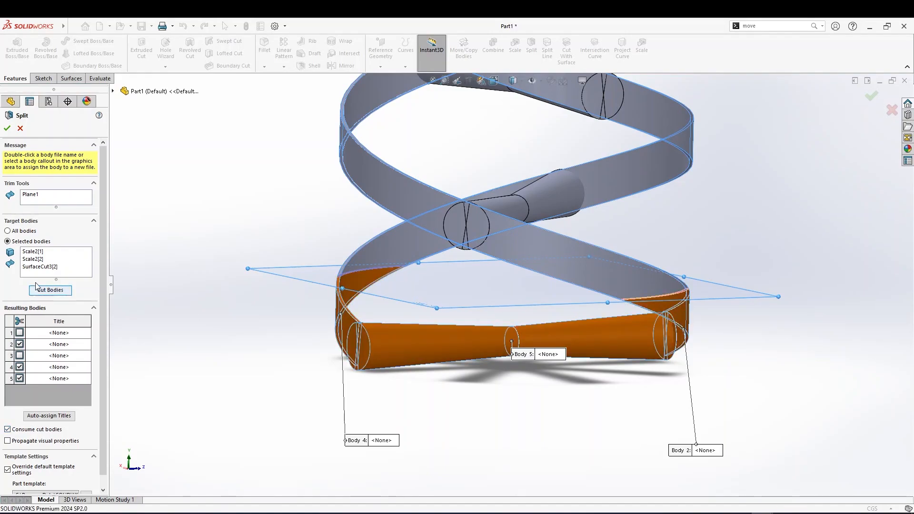
pyautogui.click(5, 128)
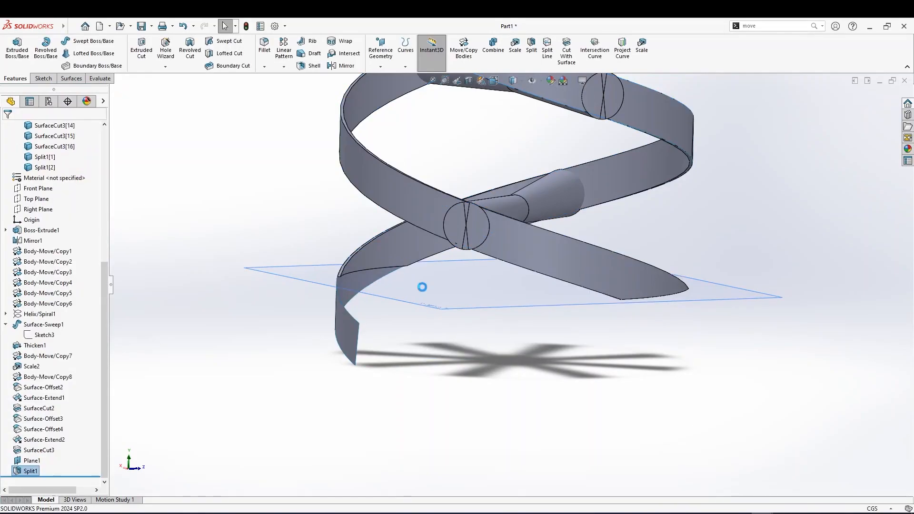
# Hide the Surface-Offset4 surface
pyautogui.moveTo(430, 321); pyautogui.dragTo(376, 340, button='middle')
pyautogui.click(349, 329)
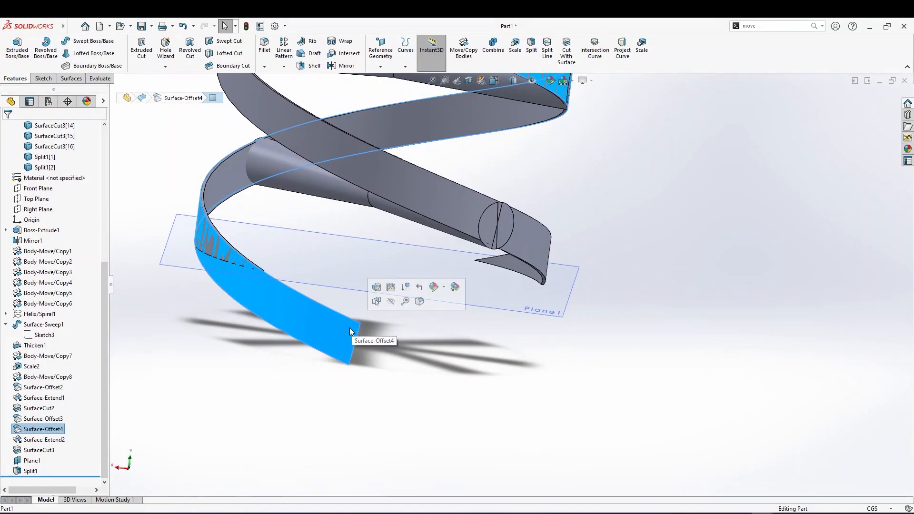
pyautogui.click(391, 303)
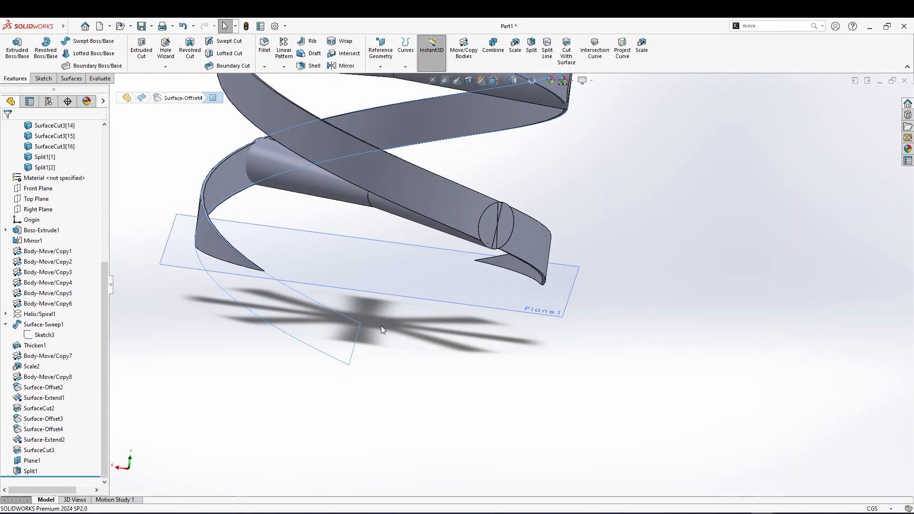
# Inspect the split ribbon ends and the whole stack from several angles
pyautogui.click(393, 330)
pyautogui.moveTo(398, 323); pyautogui.dragTo(296, 276, button='middle')
pyautogui.moveTo(628, 314); pyautogui.dragTo(610, 241, button='middle')
pyautogui.scroll(3, 630, 319)
pyautogui.moveTo(651, 280); pyautogui.dragTo(614, 207, button='middle')
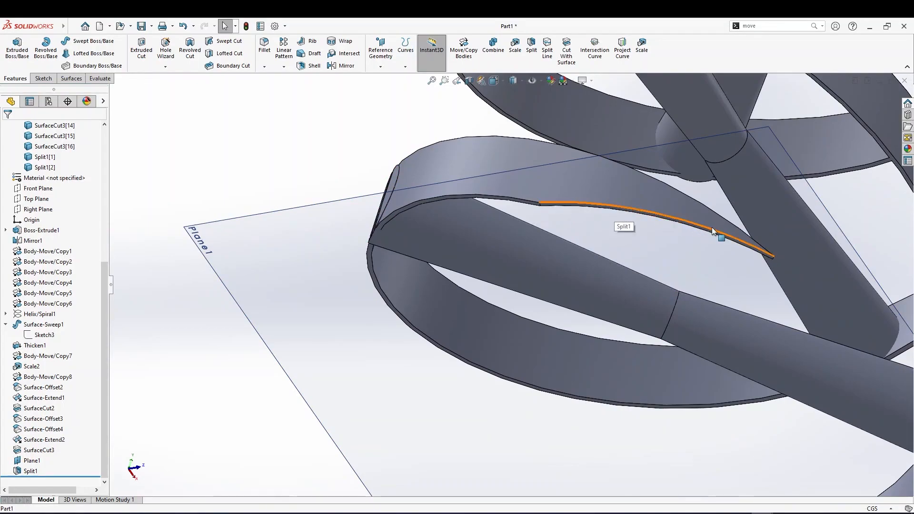
pyautogui.moveTo(632, 212); pyautogui.dragTo(605, 356, button='middle')
pyautogui.scroll(-5, 585, 424)
pyautogui.scroll(6, 611, 171)
pyautogui.moveTo(618, 124); pyautogui.dragTo(537, 98, button='middle')
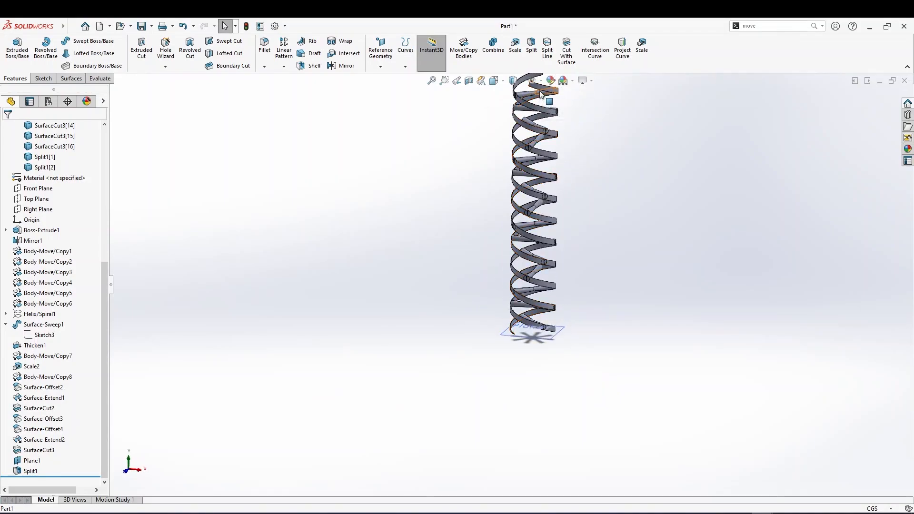
pyautogui.scroll(-2, 543, 93)
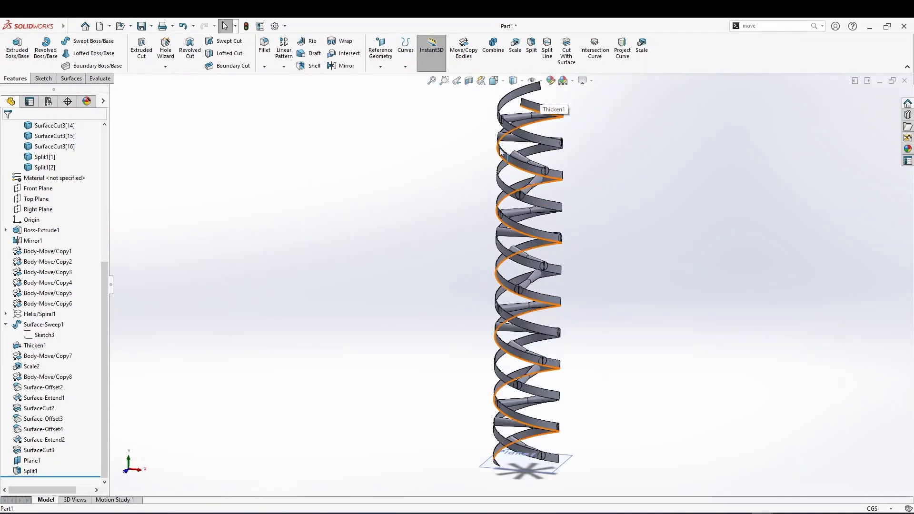
# Create a new plane offset 115 cm from the Top Plane near the top of the stack
pyautogui.click(42, 199)
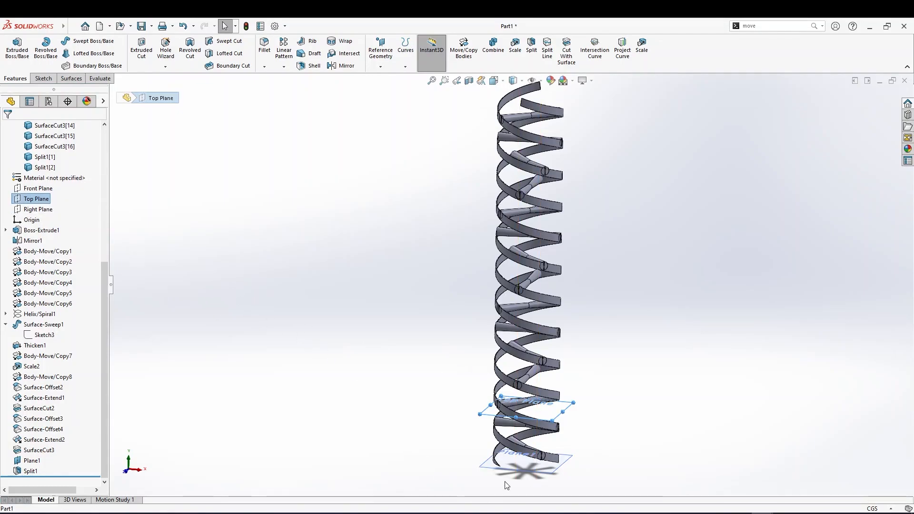
pyautogui.keyDown('ctrl'); pyautogui.moveTo(546, 423); pyautogui.dragTo(565, 336); pyautogui.keyUp('ctrl')
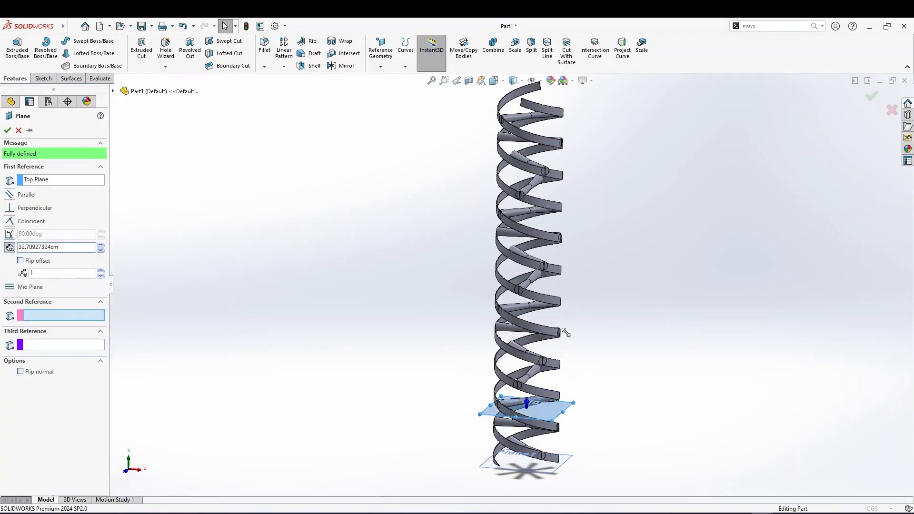
pyautogui.keyDown('ctrl'); pyautogui.moveTo(548, 122); pyautogui.dragTo(493, 287); pyautogui.keyUp('ctrl')
pyautogui.scroll(3, 555, 127)
pyautogui.keyDown('ctrl'); pyautogui.scroll(4, 475, 261); pyautogui.keyUp('ctrl')
pyautogui.moveTo(484, 327); pyautogui.dragTo(508, 290, button='middle')
pyautogui.scroll(-1, 508, 287)
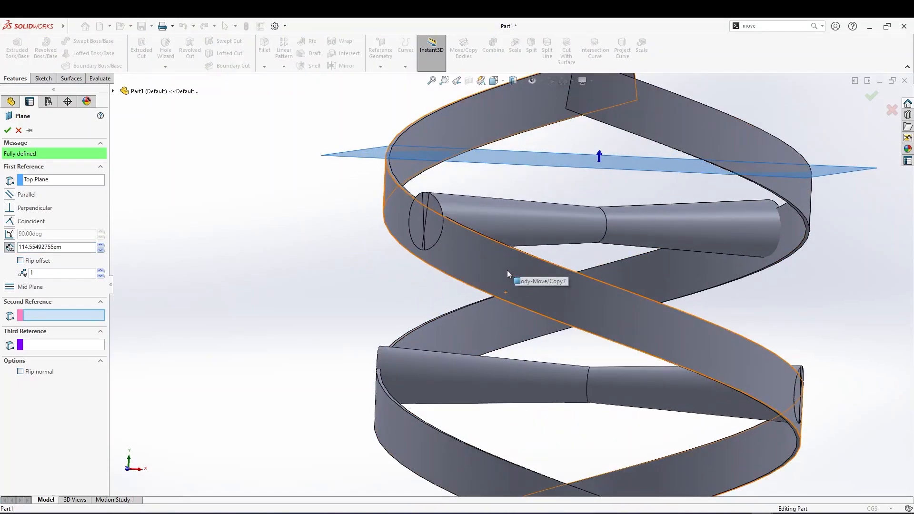
pyautogui.scroll(-2, 507, 256)
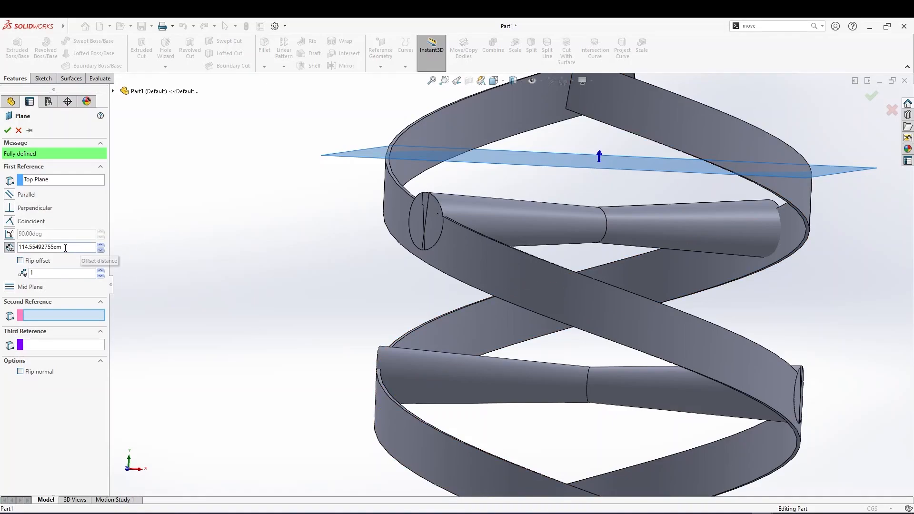
pyautogui.doubleClick(45, 247)
pyautogui.write('114')
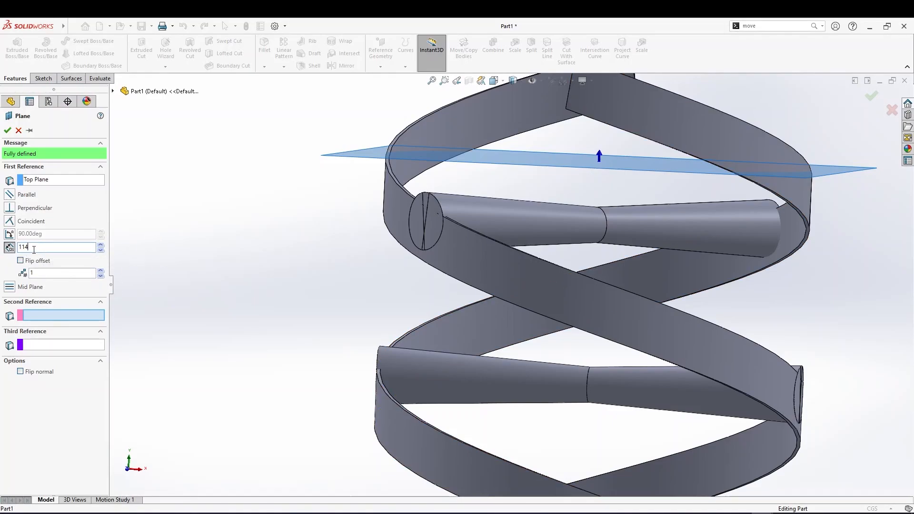
pyautogui.press('Return')
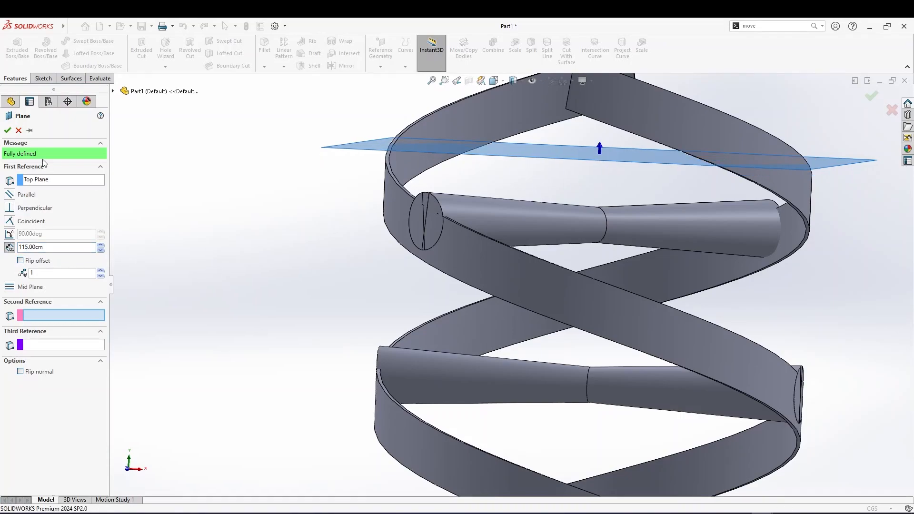
pyautogui.click(5, 134)
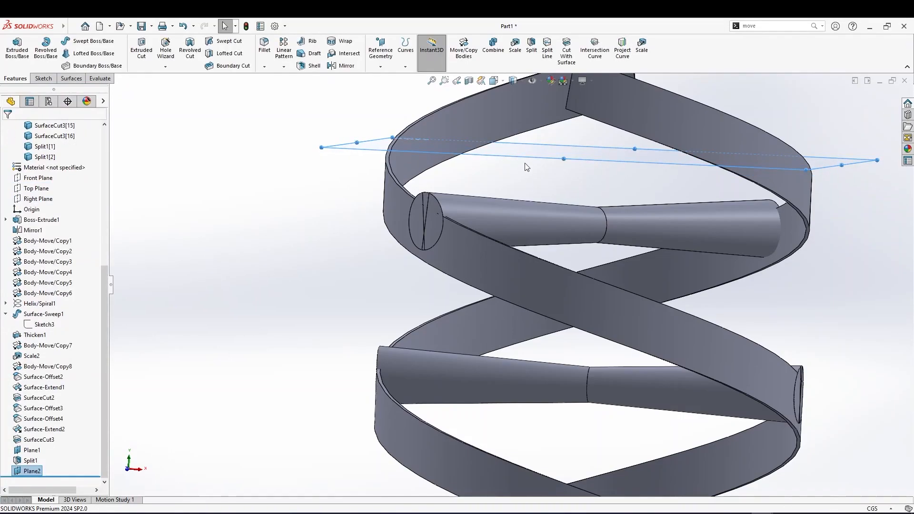
# Split the two ribbon bodies with Plane2 using the Split feature
pyautogui.scroll(4, 524, 164)
pyautogui.moveTo(562, 169); pyautogui.dragTo(567, 186, button='middle')
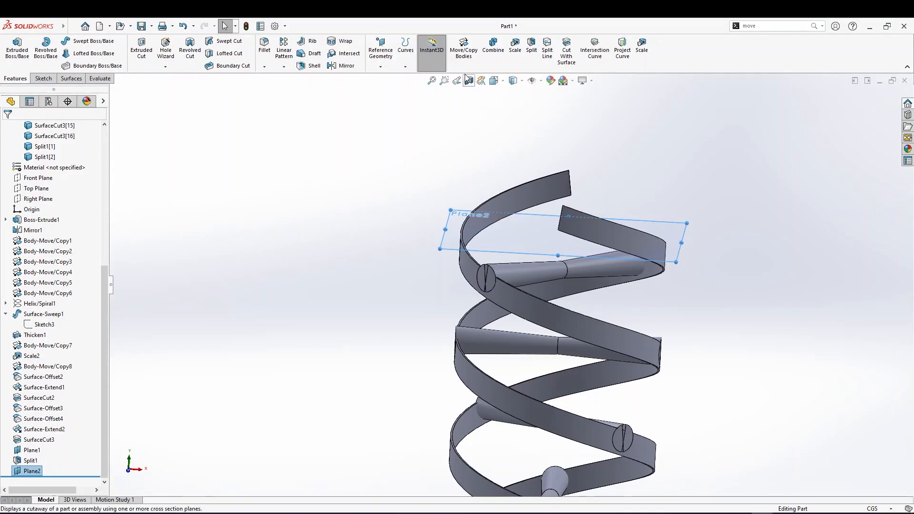
pyautogui.click(531, 48)
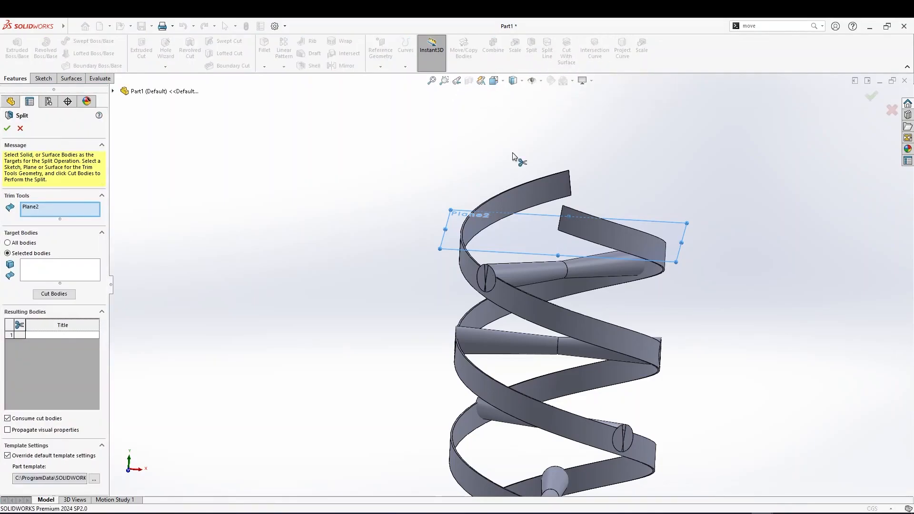
pyautogui.rightClick(34, 207)
pyautogui.click(55, 223)
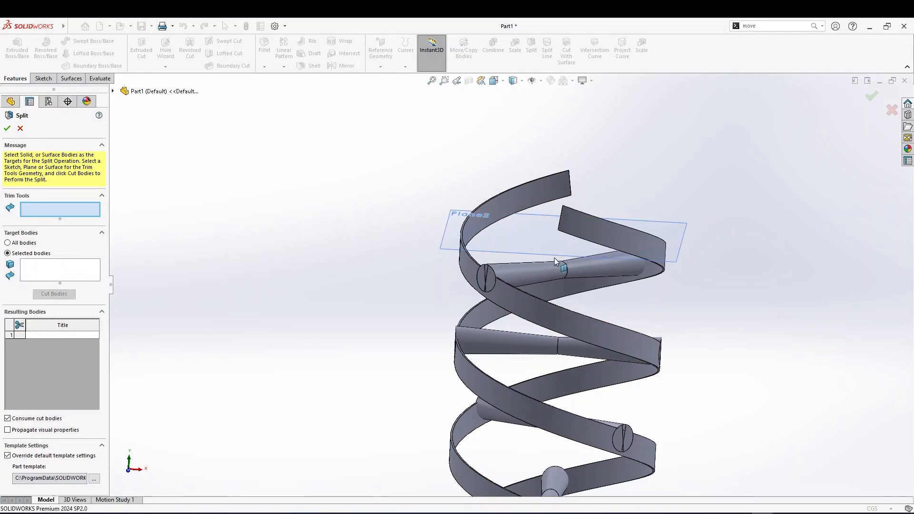
pyautogui.click(550, 254)
pyautogui.click(38, 270)
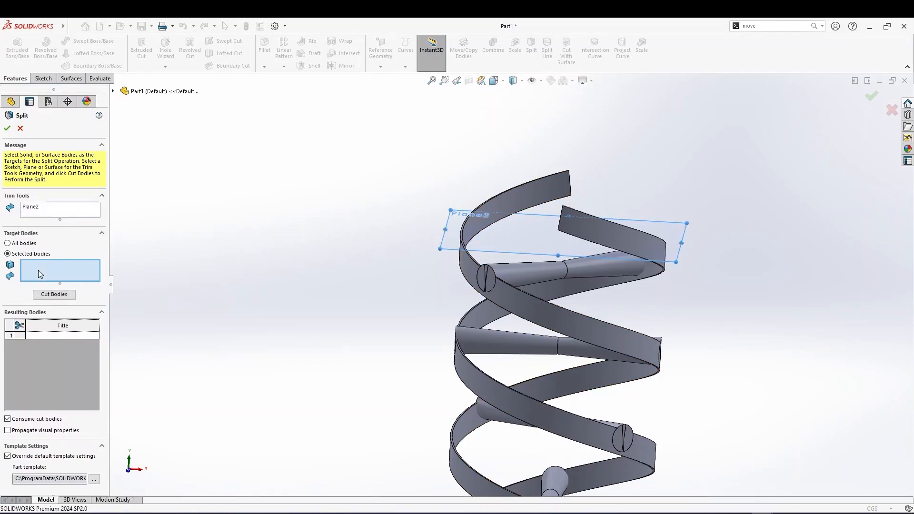
pyautogui.click(584, 241)
pyautogui.click(585, 235)
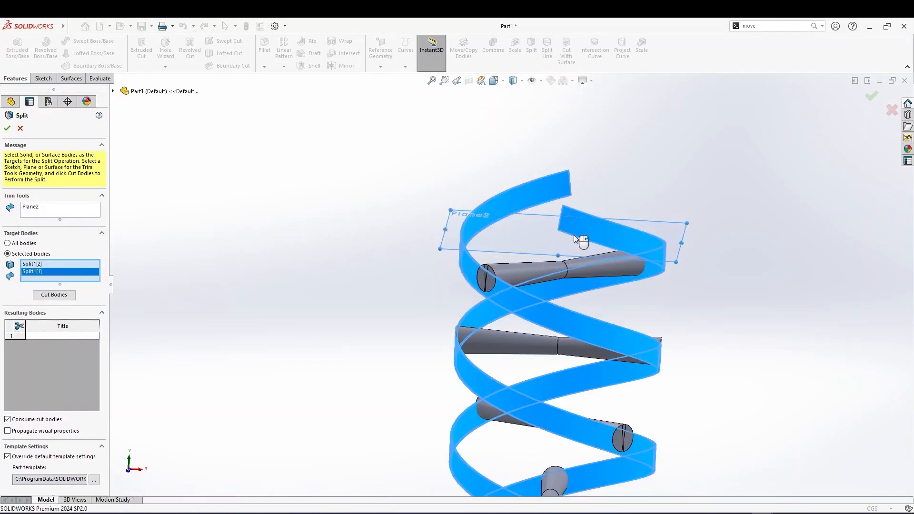
pyautogui.click(53, 295)
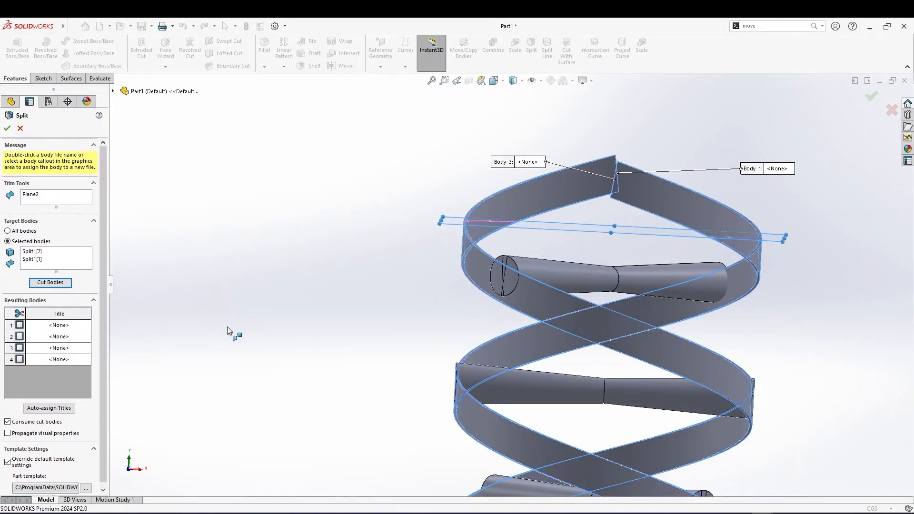
# Mark the two ribbon pieces above Plane2 as resulting bodies and confirm the split
pyautogui.scroll(-2, 464, 275)
pyautogui.moveTo(678, 288); pyautogui.dragTo(605, 208, button='middle')
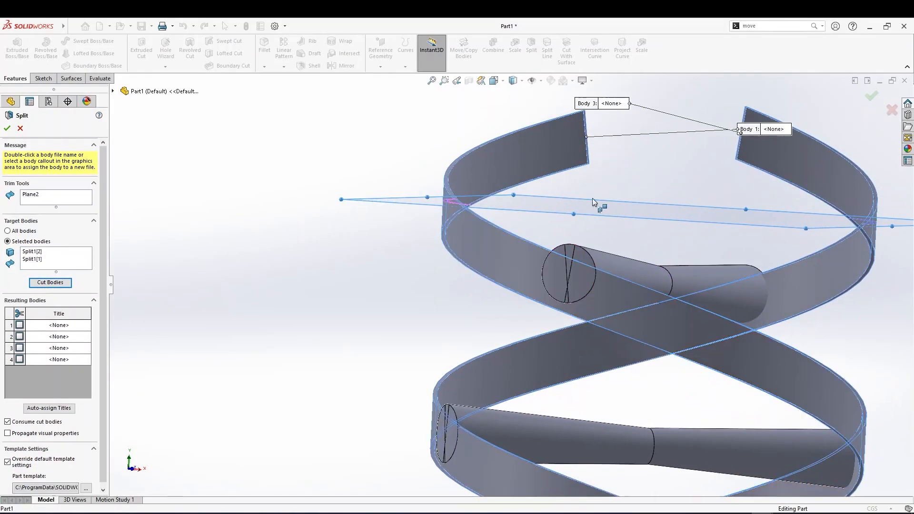
pyautogui.click(515, 164)
pyautogui.click(804, 171)
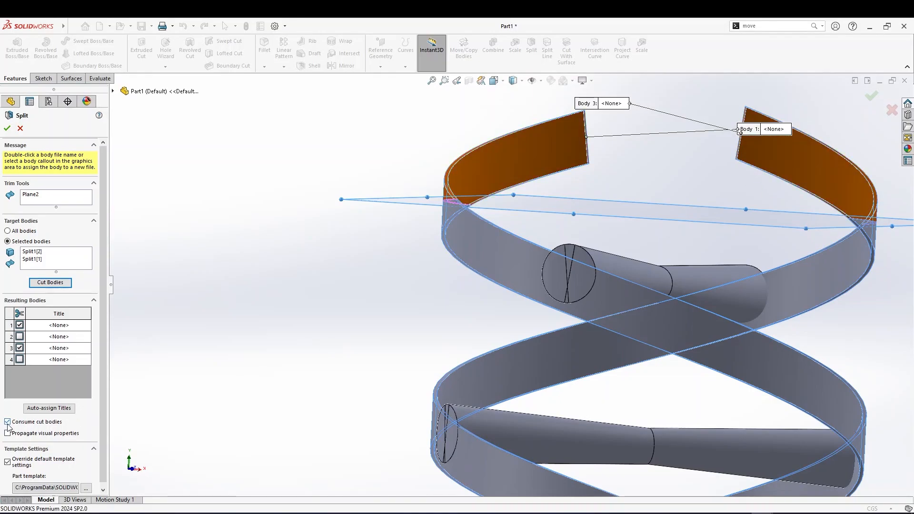
pyautogui.click(7, 129)
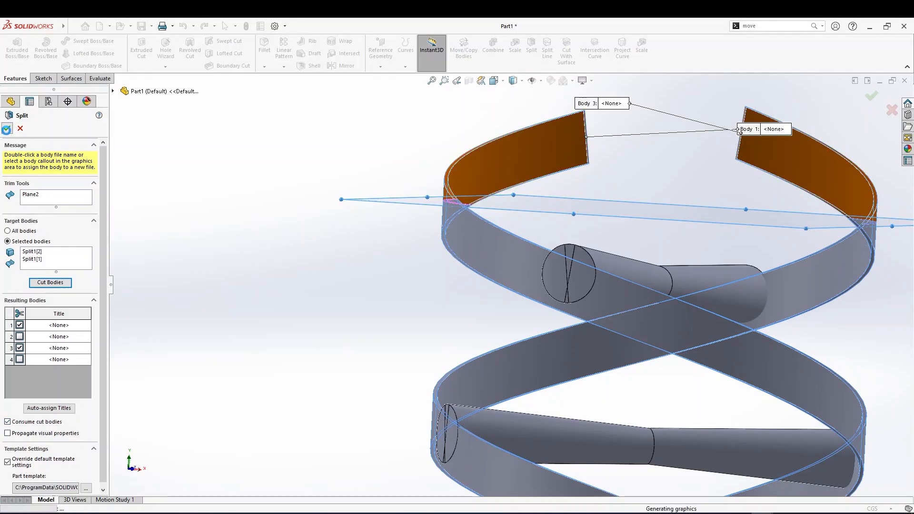
# Hide Plane2 and Plane1
pyautogui.scroll(4, 547, 259)
pyautogui.moveTo(553, 260); pyautogui.dragTo(573, 335, button='middle')
pyautogui.scroll(4, 656, 284)
pyautogui.moveTo(644, 312); pyautogui.dragTo(570, 402, button='middle')
pyautogui.scroll(-3, 557, 393)
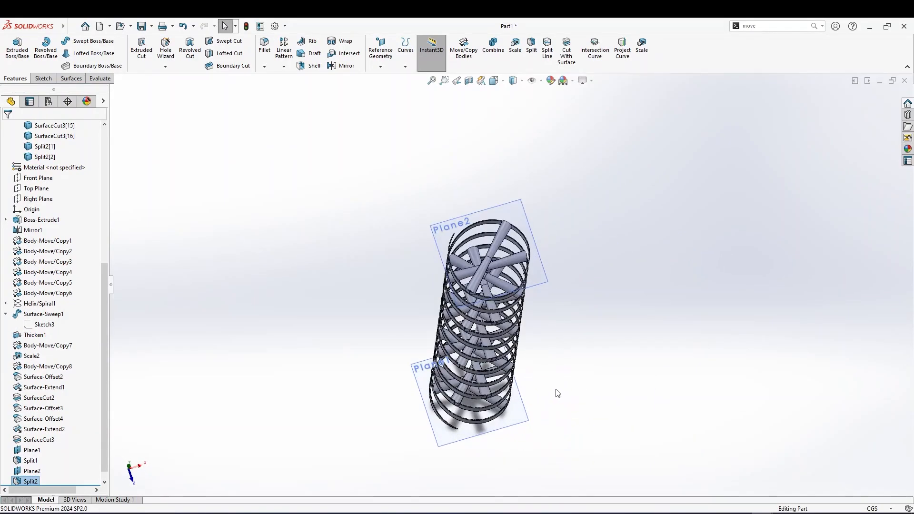
pyautogui.rightClick(520, 213)
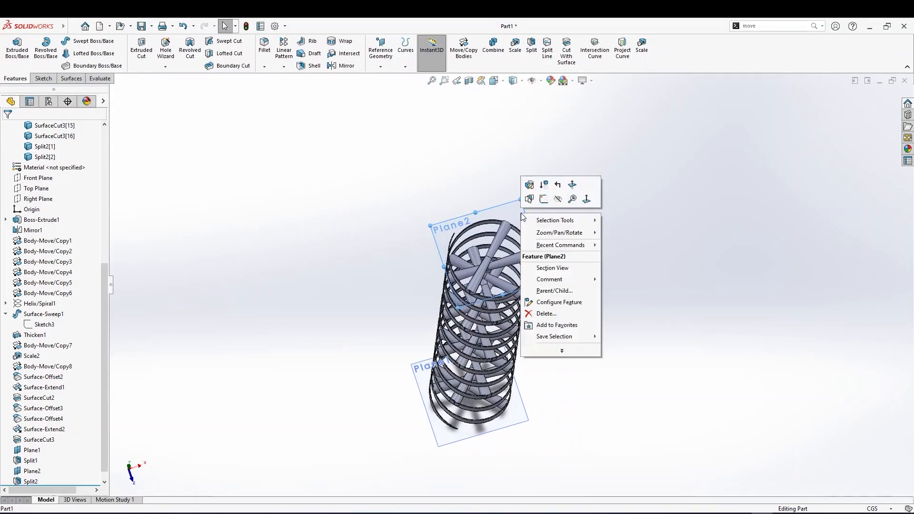
pyautogui.click(559, 200)
pyautogui.rightClick(522, 388)
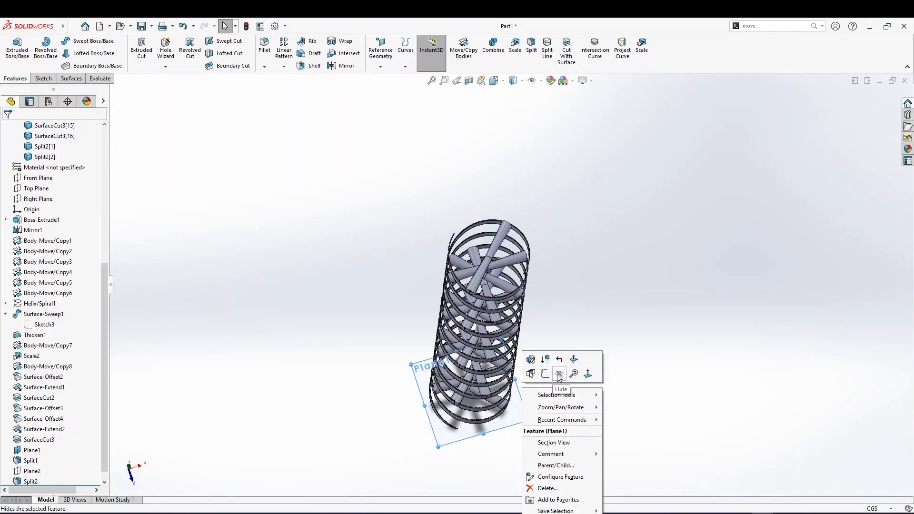
pyautogui.click(559, 376)
# Inspect the trimmed ribbon ends along the whole stack from several angles
pyautogui.moveTo(542, 365); pyautogui.dragTo(348, 307, button='middle')
pyautogui.scroll(-4, 502, 257)
pyautogui.scroll(4, 383, 319)
pyautogui.scroll(2, 492, 347)
pyautogui.moveTo(493, 349); pyautogui.dragTo(547, 366, button='middle')
pyautogui.scroll(-2, 535, 277)
pyautogui.moveTo(536, 277); pyautogui.dragTo(507, 294, button='middle')
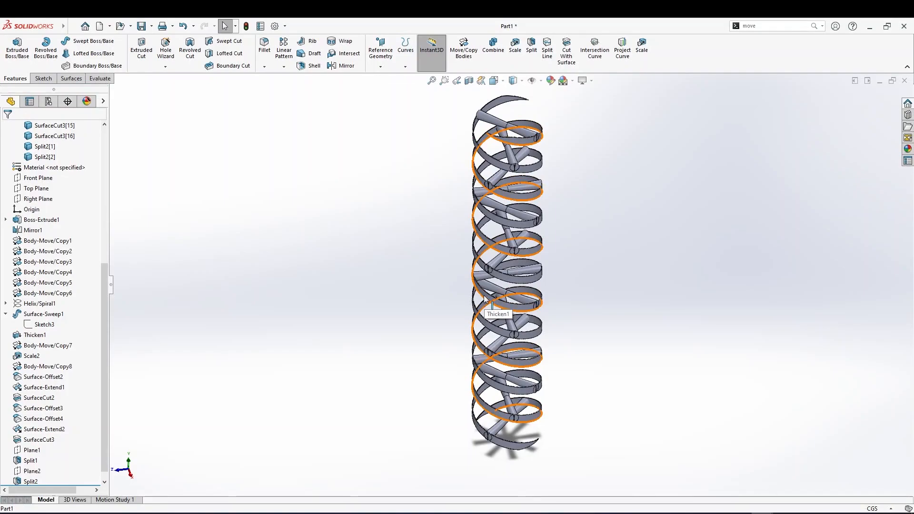
pyautogui.scroll(-5, 496, 287)
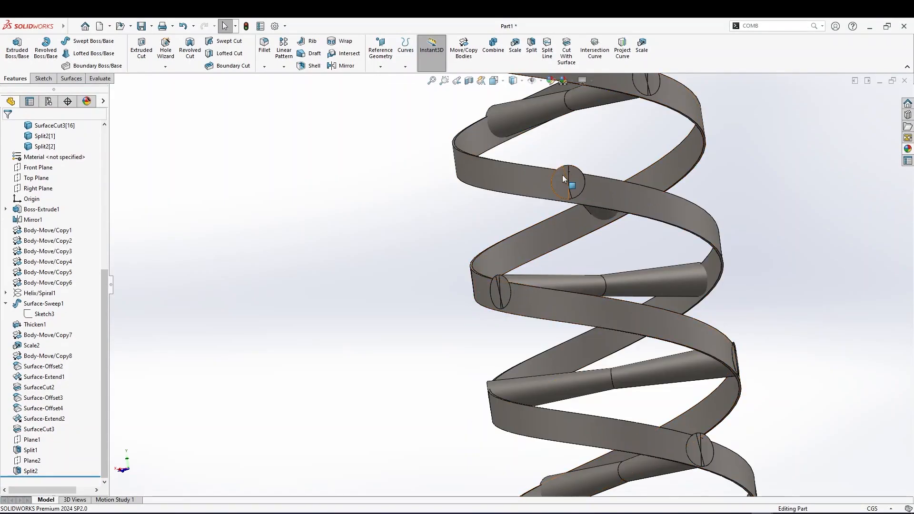
pyautogui.moveTo(526, 293); pyautogui.dragTo(558, 307, button='middle')
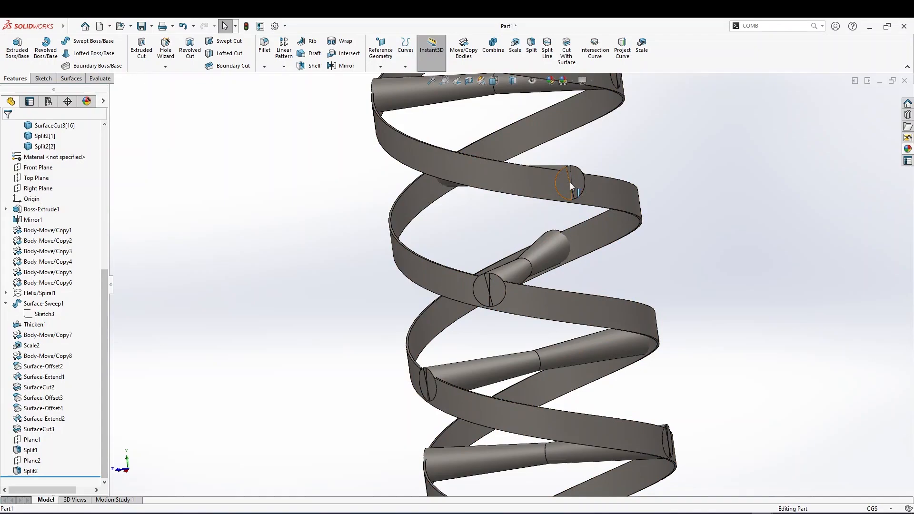
# Hide all the SurfaceCut3 cylinder bodies
pyautogui.click(507, 179)
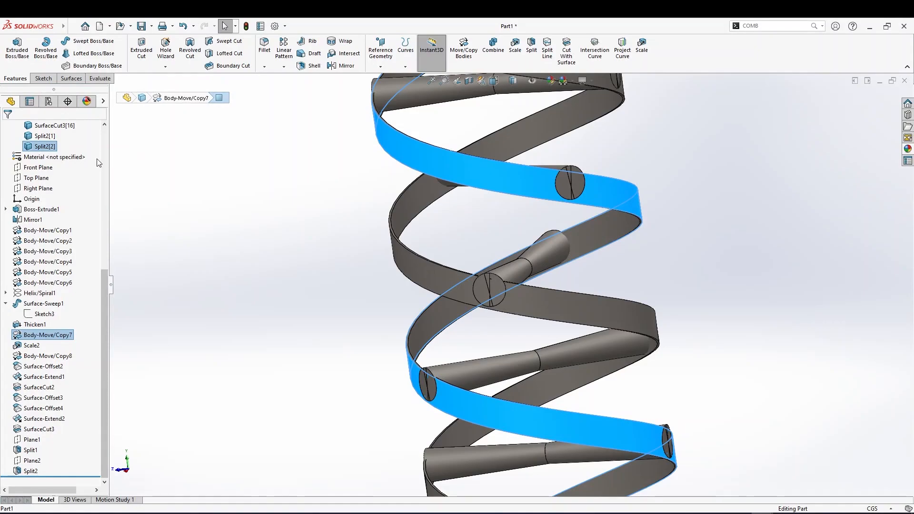
pyautogui.scroll(7, 76, 263)
pyautogui.click(51, 343)
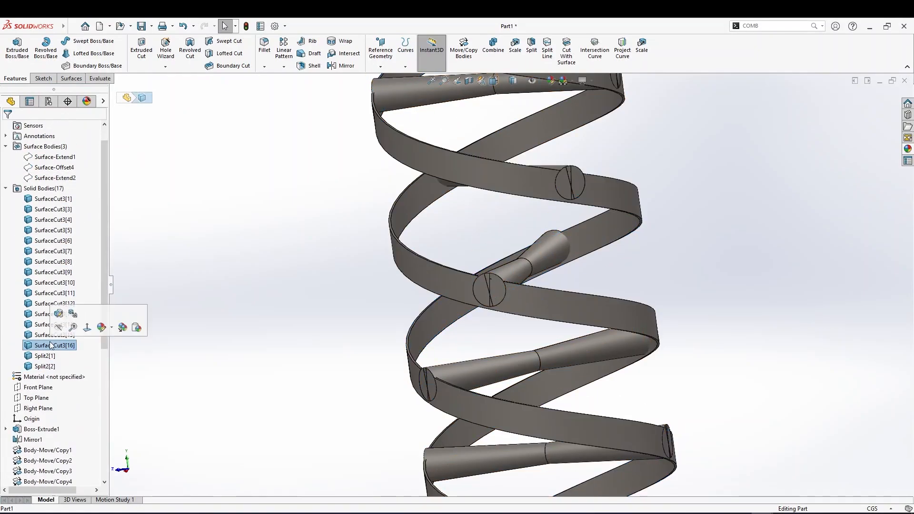
pyautogui.keyDown('shift'); pyautogui.click(40, 200); pyautogui.keyUp('shift')
pyautogui.rightClick(43, 209)
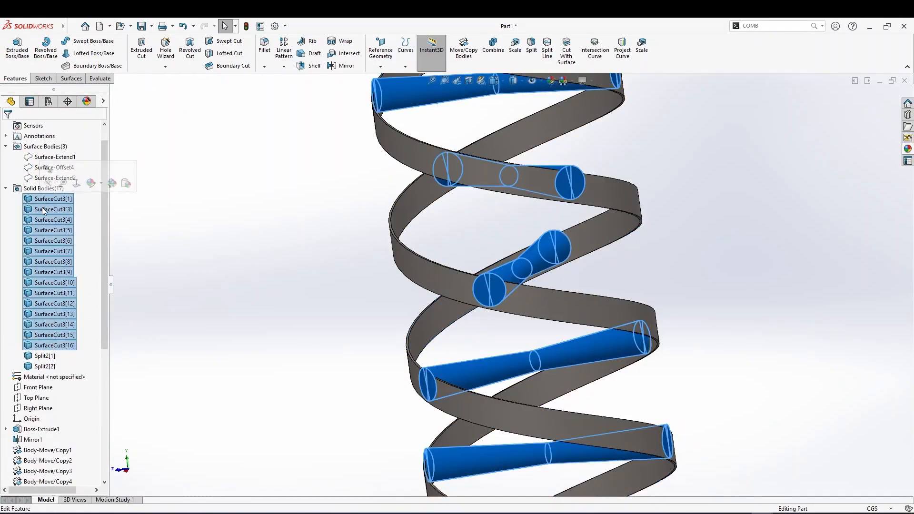
pyautogui.click(51, 193)
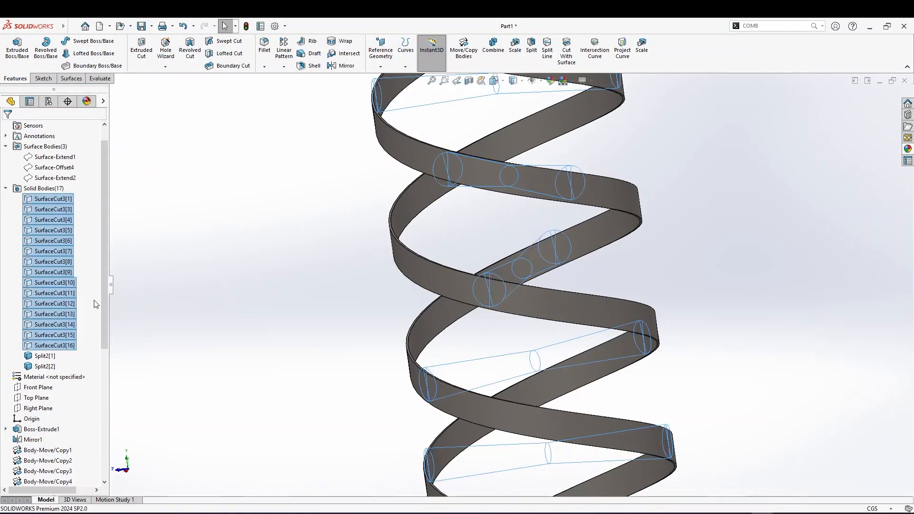
# Copy the inner face of one ribbon body as a surface with a 0 cm offset
pyautogui.click(53, 357)
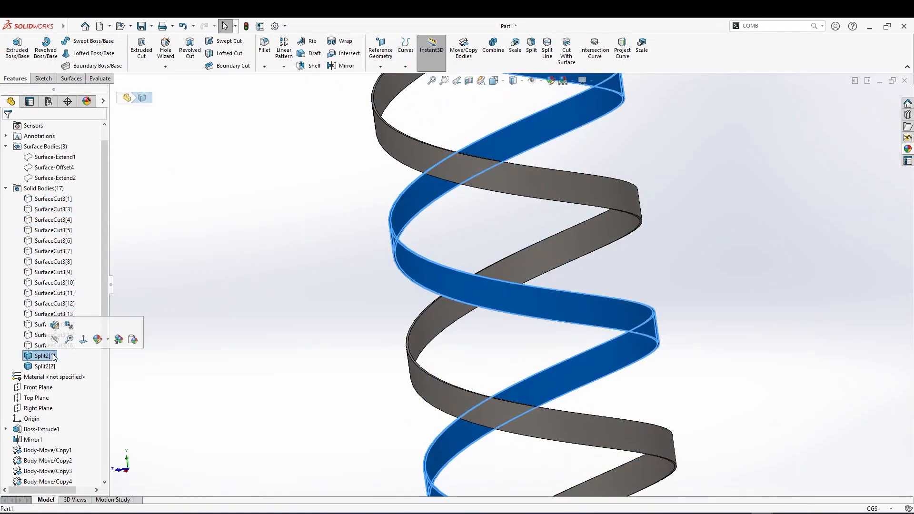
pyautogui.click(460, 279)
pyautogui.moveTo(355, 301); pyautogui.dragTo(325, 325, button='middle')
pyautogui.scroll(2, 494, 301)
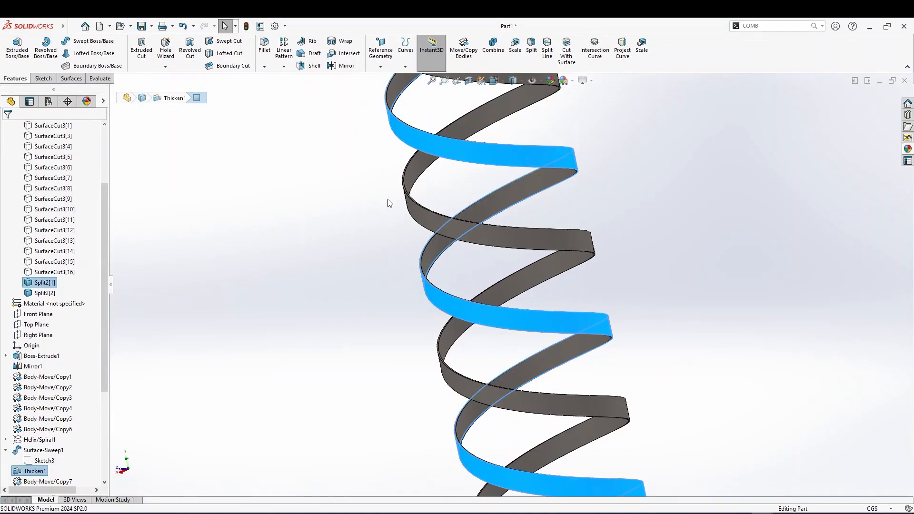
pyautogui.click(71, 78)
pyautogui.click(209, 53)
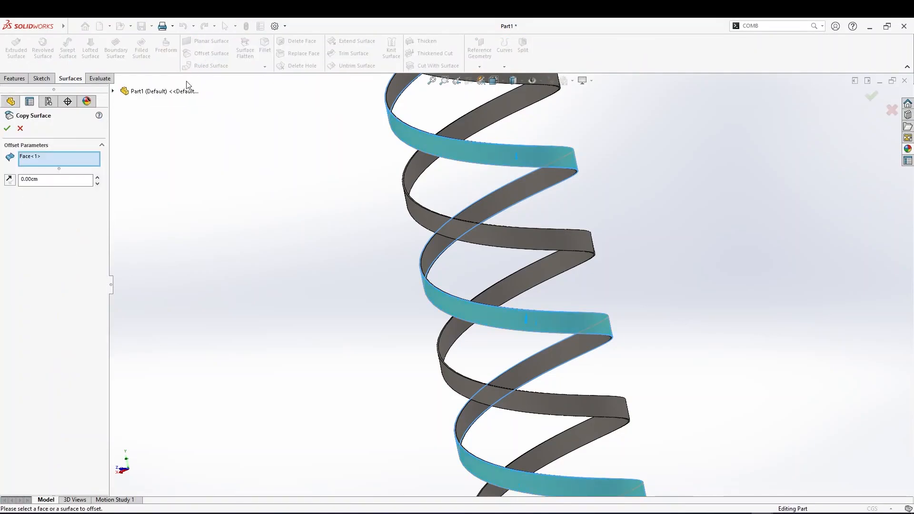
pyautogui.click(7, 128)
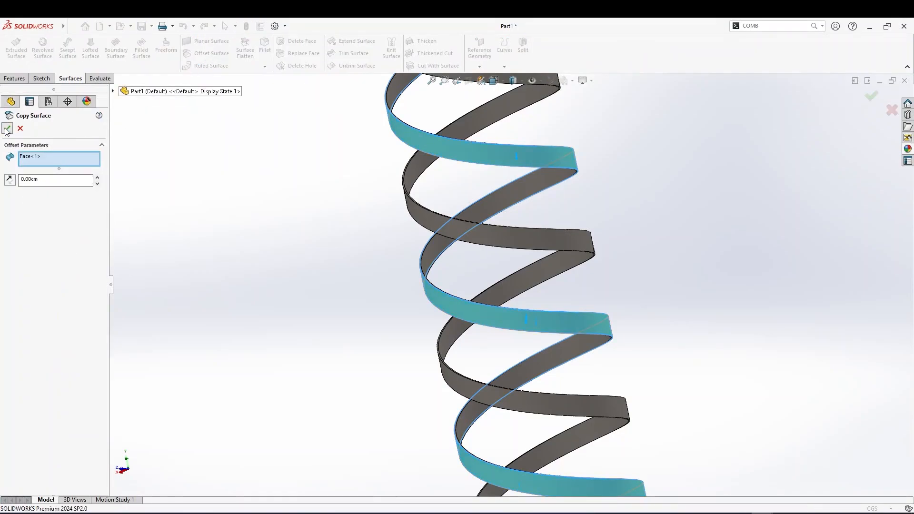
# Thicken the copied ribbon surface 0.10 cm to one side
pyautogui.click(427, 41)
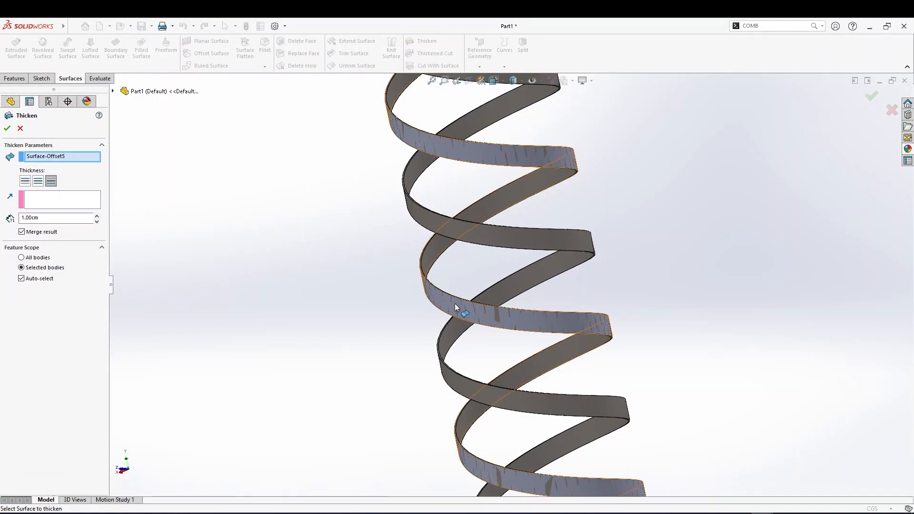
pyautogui.moveTo(417, 307)
pyautogui.mouseDown(button='middle')
pyautogui.moveTo(404, 335)
pyautogui.moveTo(428, 319)
pyautogui.mouseUp(button='middle')
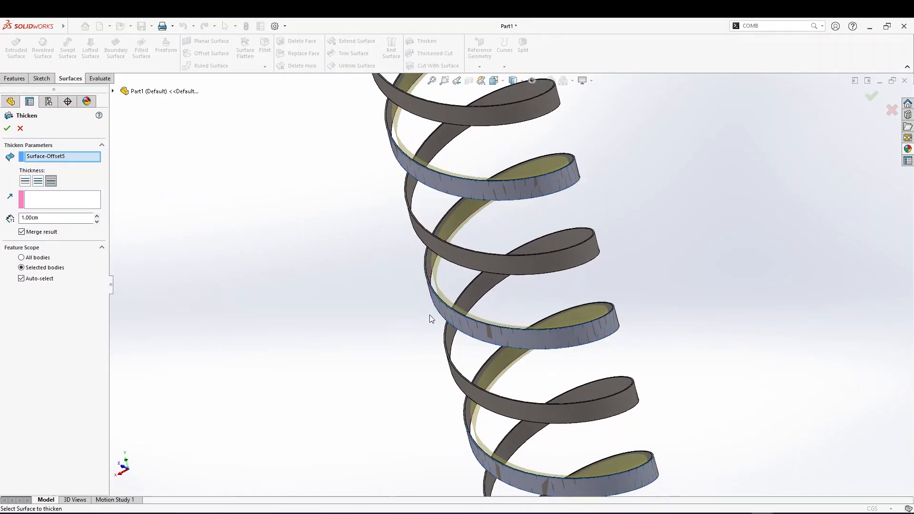
pyautogui.click(28, 182)
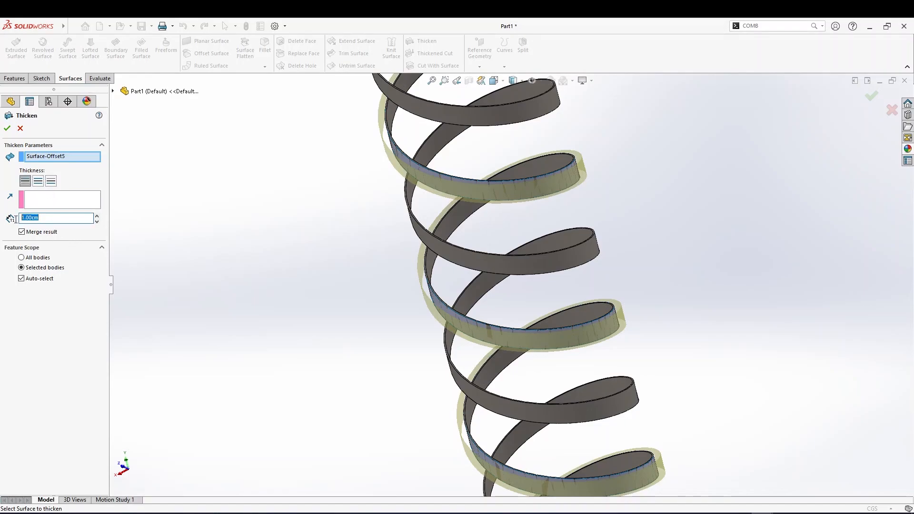
pyautogui.write('0.')
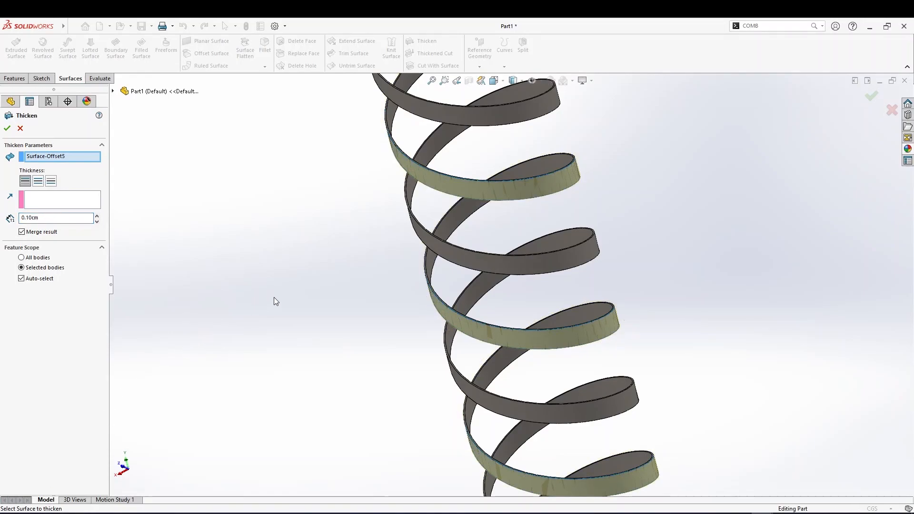
pyautogui.moveTo(294, 298); pyautogui.dragTo(229, 238, button='middle')
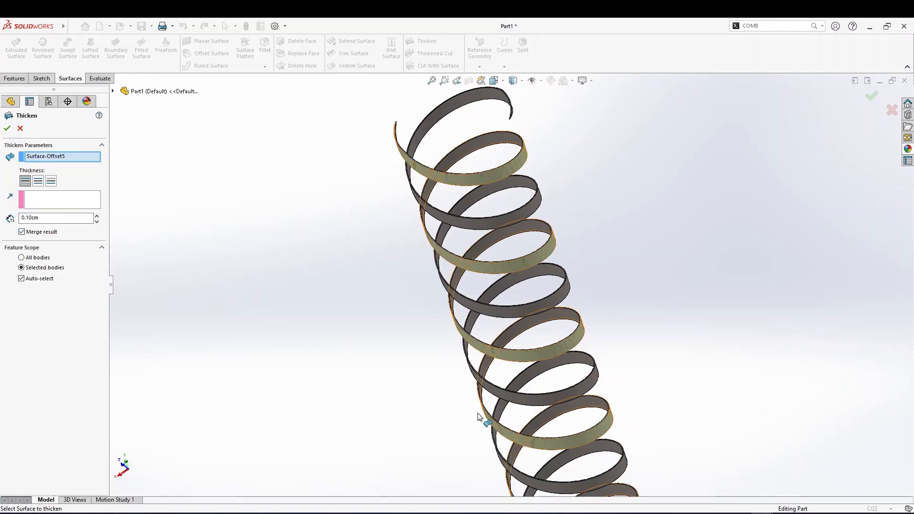
pyautogui.scroll(-5, 506, 421)
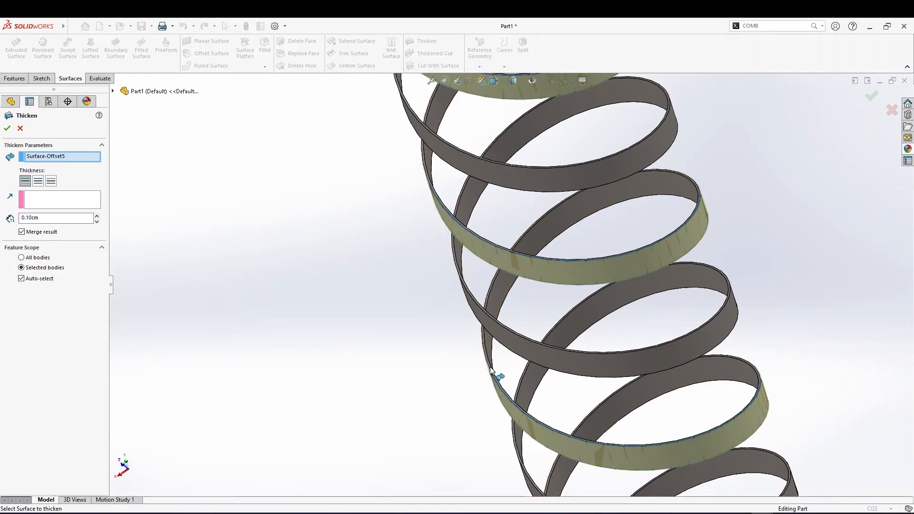
pyautogui.scroll(-3, 492, 388)
pyautogui.moveTo(514, 382); pyautogui.dragTo(503, 350, button='middle')
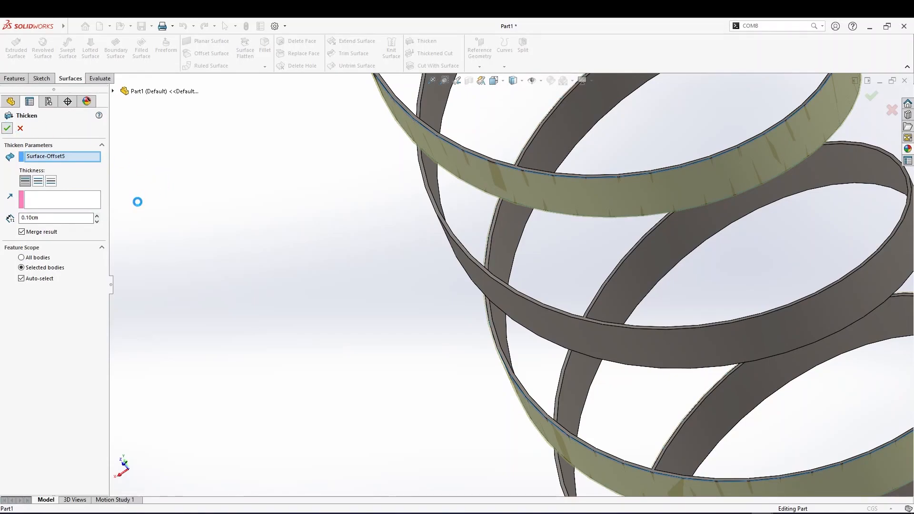
pyautogui.click(52, 272)
# Show all the SurfaceCut3 cylinder bodies
pyautogui.scroll(3, 52, 248)
pyautogui.keyDown('shift'); pyautogui.click(47, 224); pyautogui.keyUp('shift')
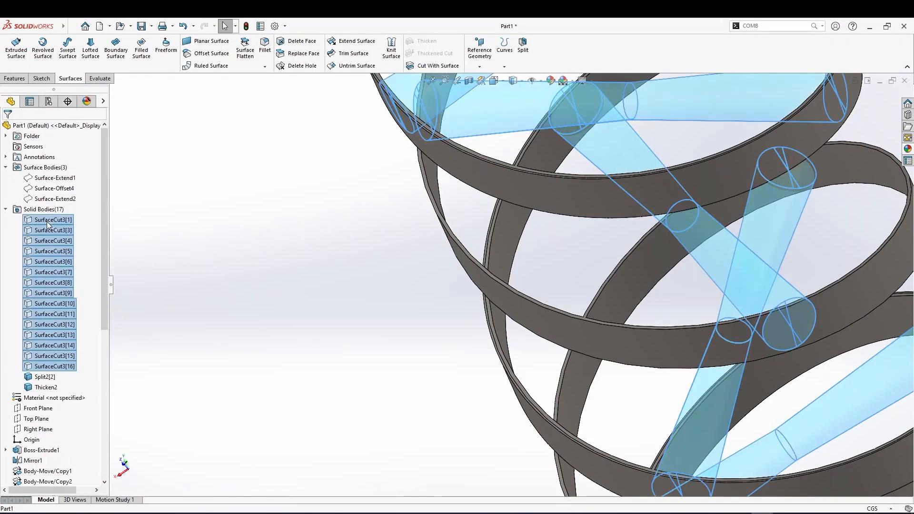
pyautogui.rightClick(48, 224)
pyautogui.click(67, 210)
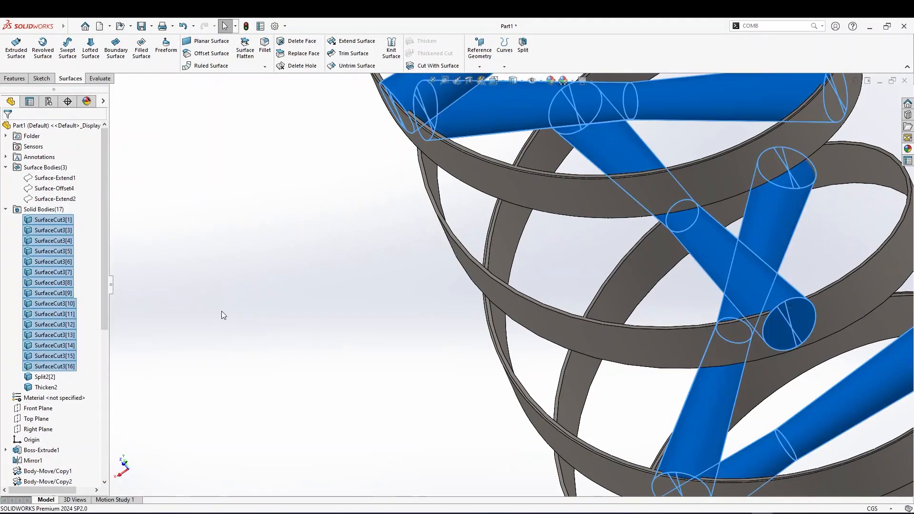
# Inspect the ribbons and cylinder bodies along the stack from several angles
pyautogui.scroll(2, 295, 299)
pyautogui.click(392, 350)
pyautogui.moveTo(392, 372); pyautogui.dragTo(588, 284, button='middle')
pyautogui.scroll(-3, 478, 383)
pyautogui.moveTo(540, 199); pyautogui.dragTo(515, 219, button='middle')
pyautogui.scroll(3, 513, 221)
pyautogui.moveTo(537, 287); pyautogui.dragTo(595, 229, button='middle')
pyautogui.click(596, 220)
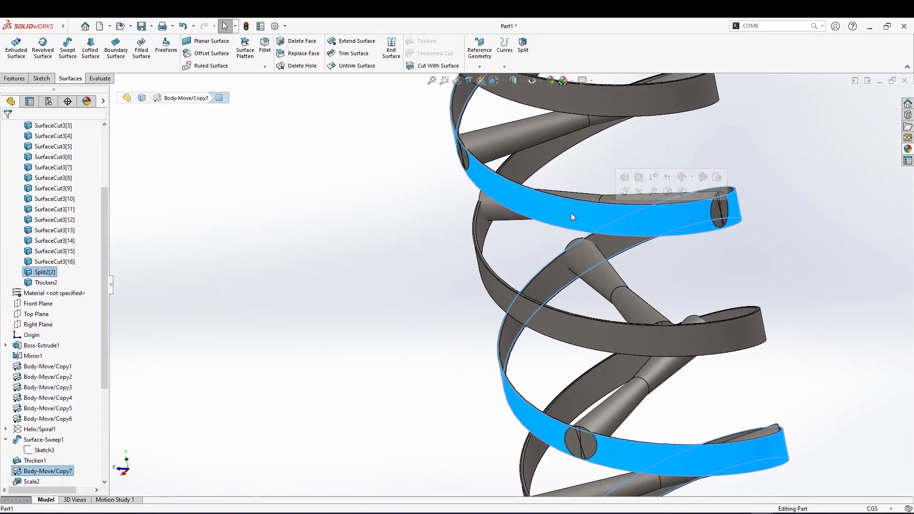
pyautogui.moveTo(482, 172); pyautogui.dragTo(501, 180, button='middle')
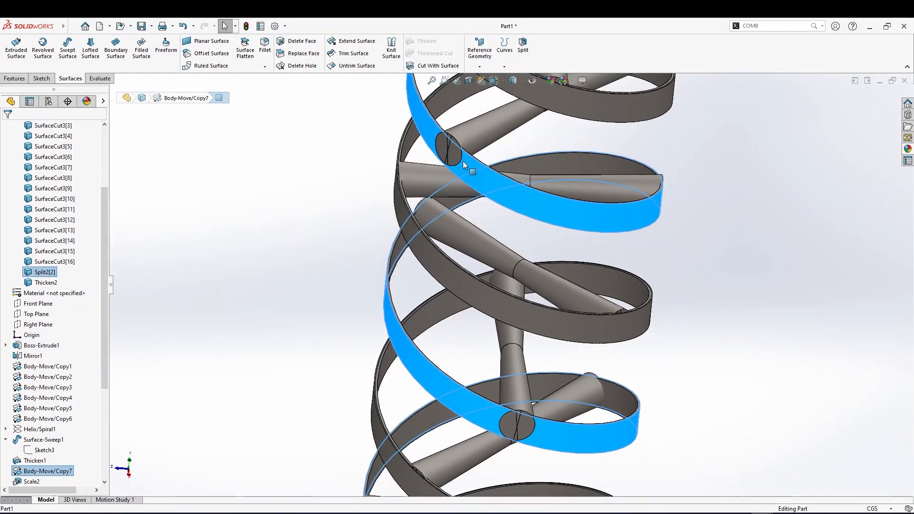
# Hide all the SurfaceCut3 cylinder bodies again
pyautogui.click(55, 262)
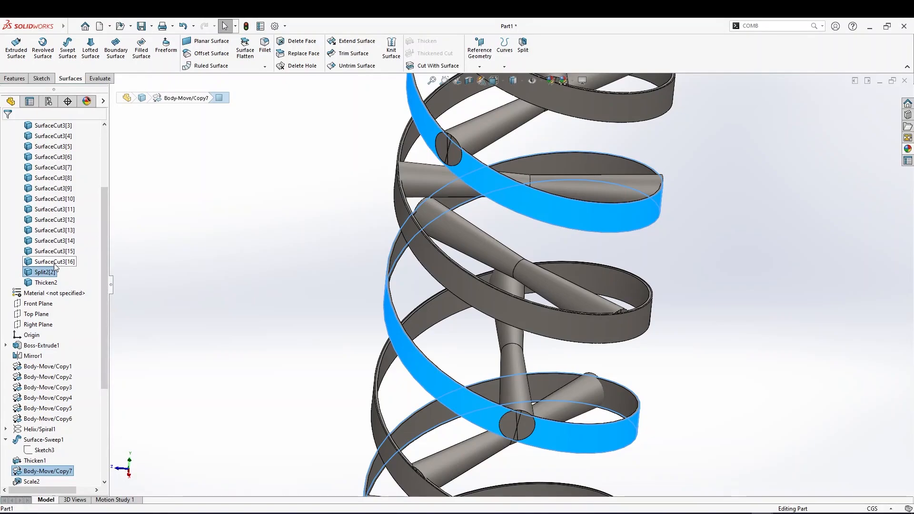
pyautogui.scroll(4, 55, 267)
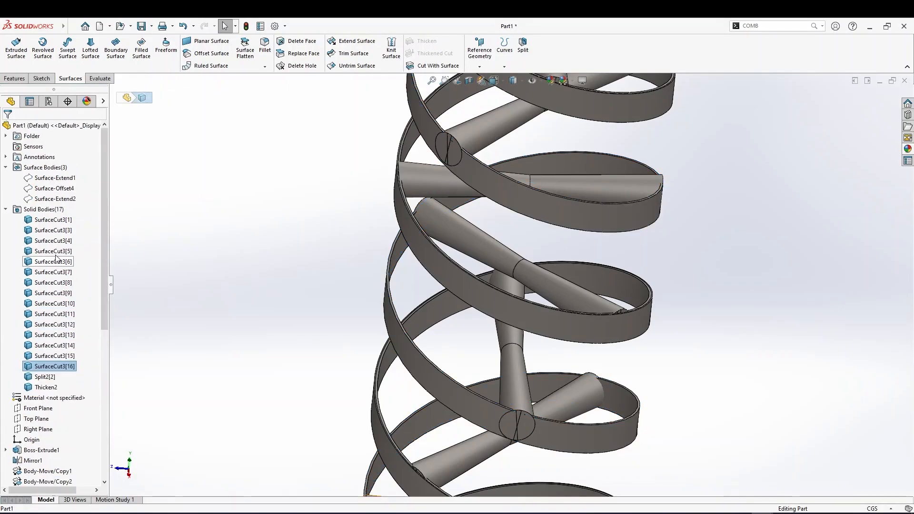
pyautogui.keyDown('shift'); pyautogui.click(52, 225); pyautogui.keyUp('shift')
pyautogui.rightClick(54, 223)
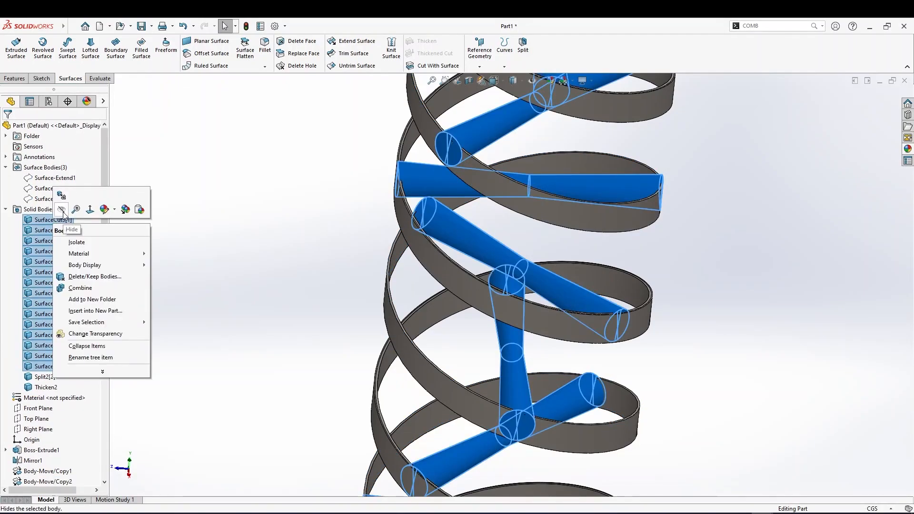
pyautogui.press('Escape')
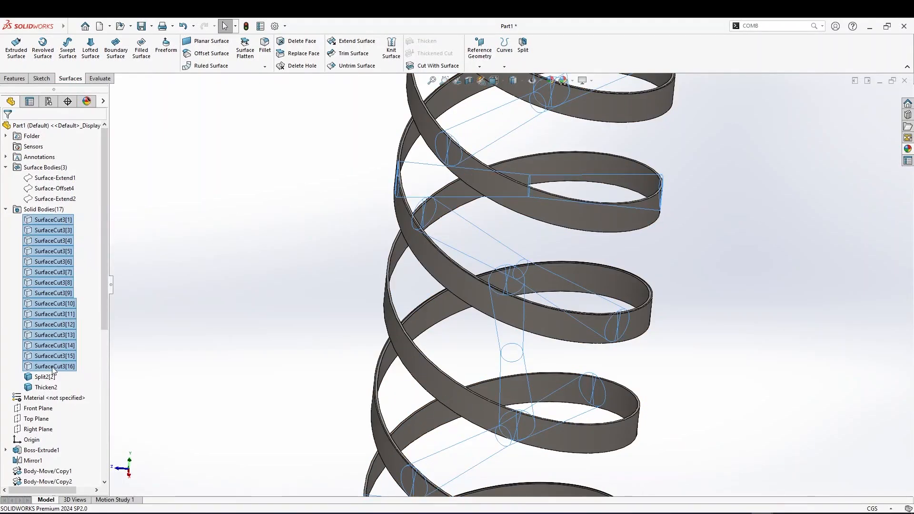
# Copy the inner face of the second ribbon as a surface with a 0 cm offset
pyautogui.click(505, 185)
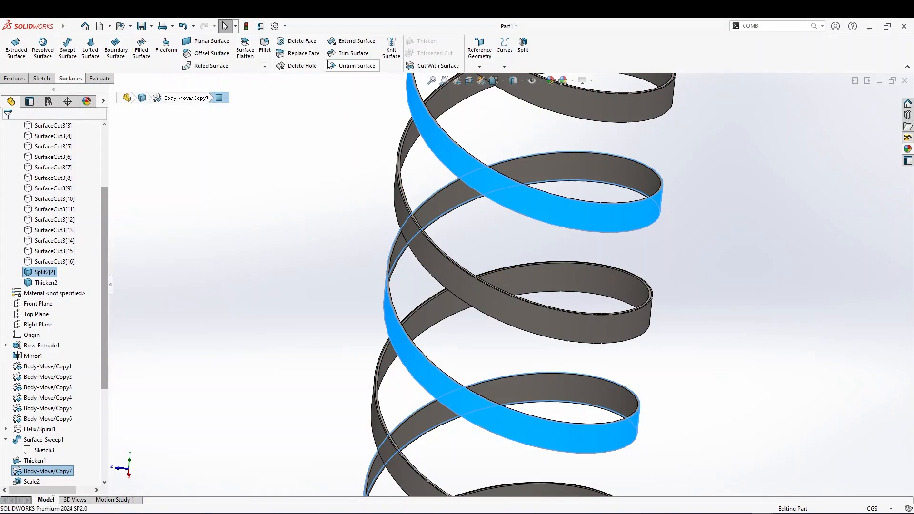
pyautogui.click(206, 54)
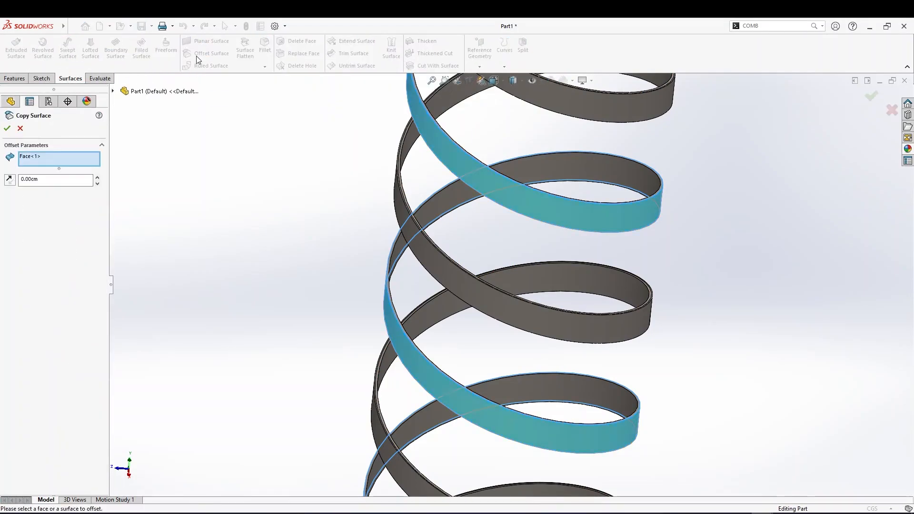
pyautogui.click(7, 128)
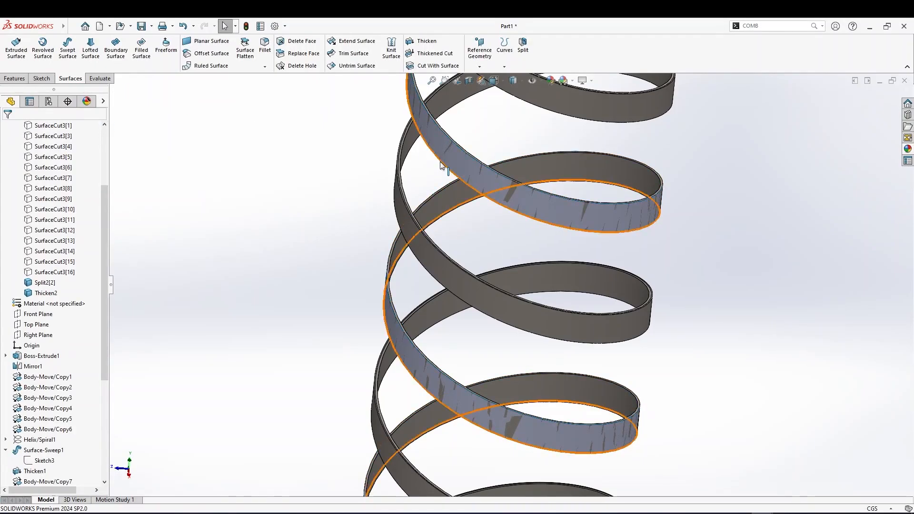
# Thicken the second copied ribbon surface 0.10 cm to one side
pyautogui.click(479, 183)
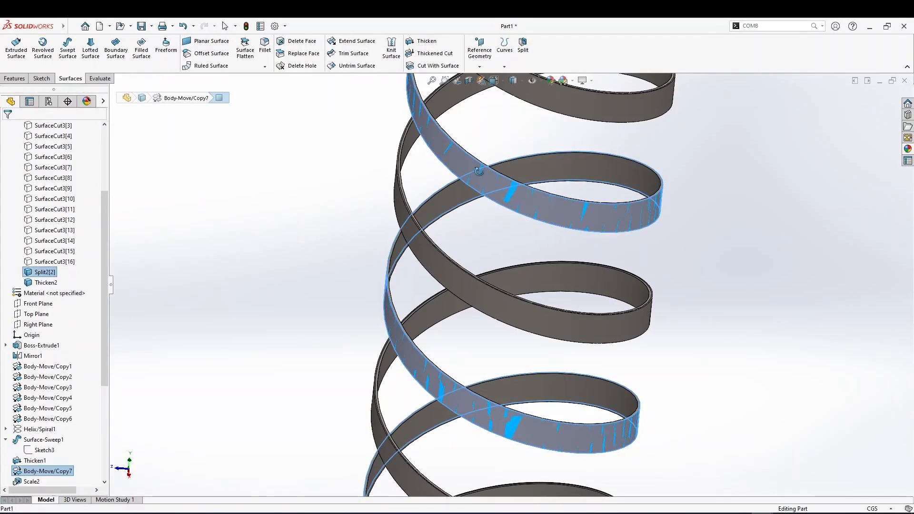
pyautogui.moveTo(478, 184); pyautogui.dragTo(476, 175, button='middle')
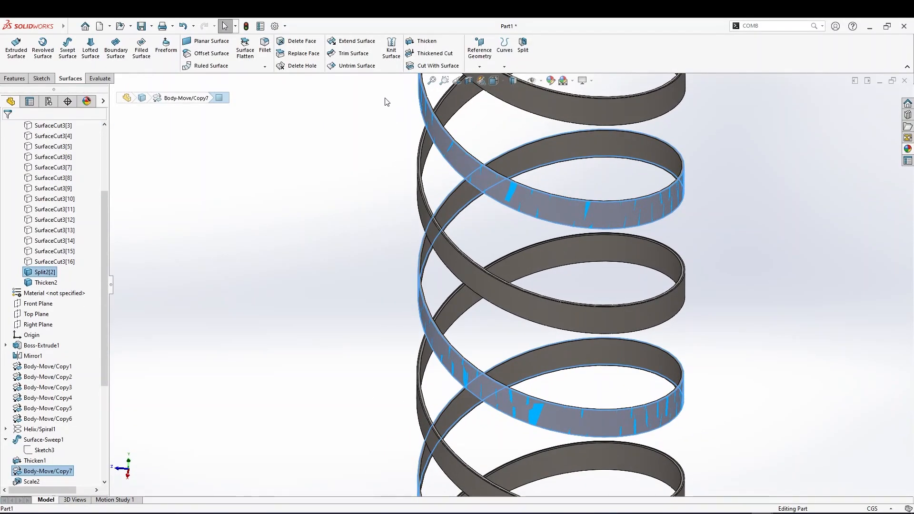
pyautogui.click(423, 41)
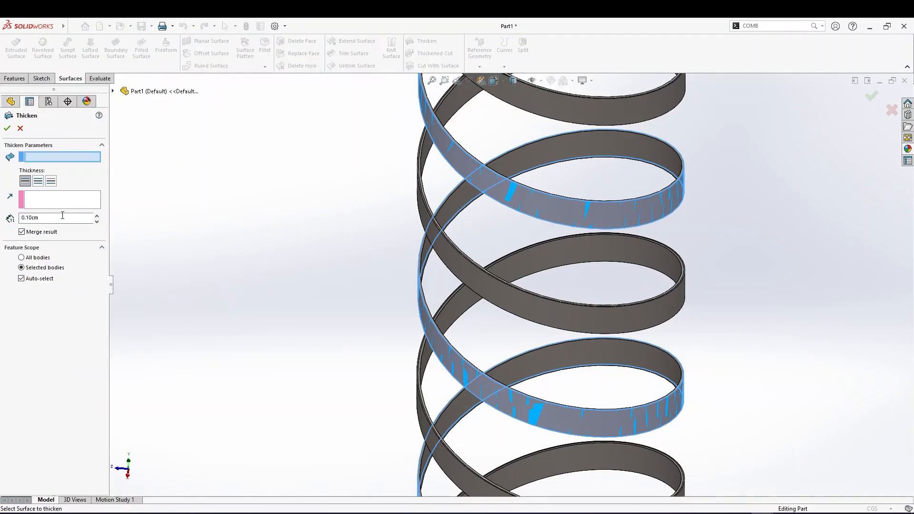
pyautogui.click(51, 181)
pyautogui.moveTo(284, 177); pyautogui.dragTo(265, 248, button='middle')
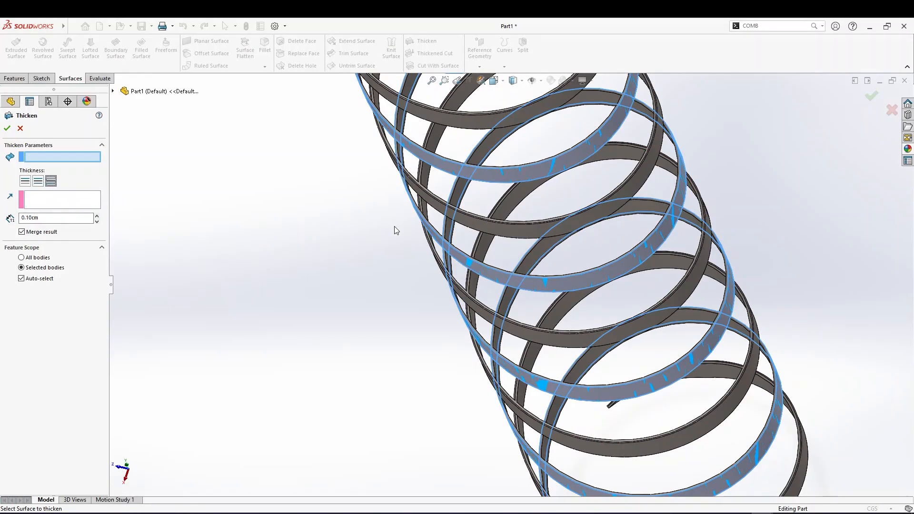
pyautogui.scroll(-5, 392, 229)
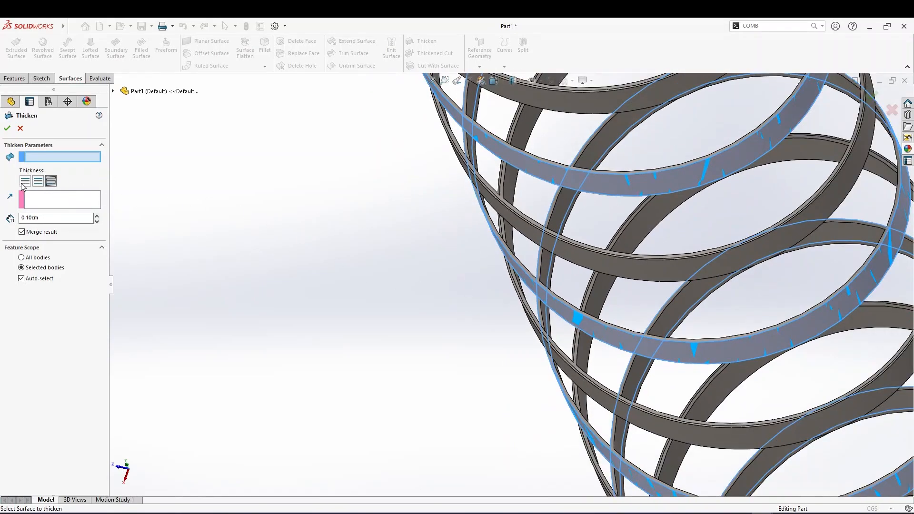
pyautogui.doubleClick(45, 219)
pyautogui.write('2.')
pyautogui.press('Return')
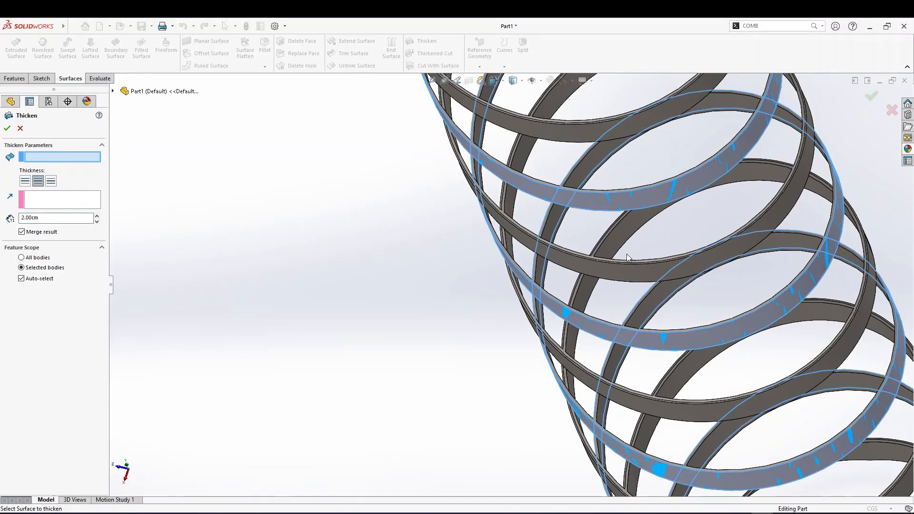
pyautogui.click(571, 199)
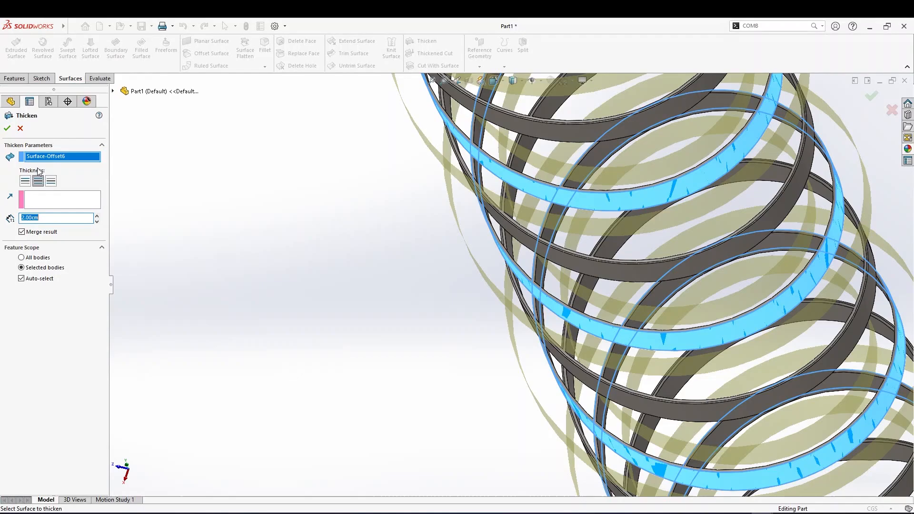
pyautogui.click(39, 183)
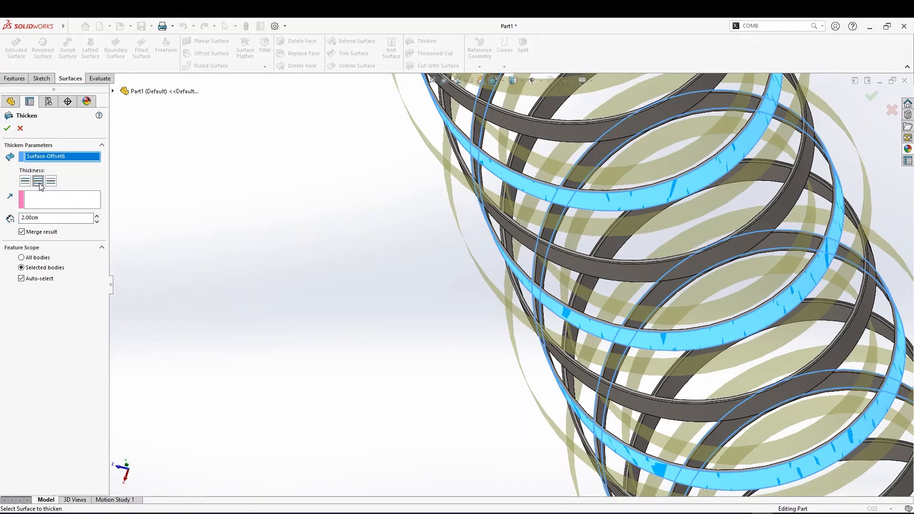
pyautogui.click(52, 183)
pyautogui.click(27, 183)
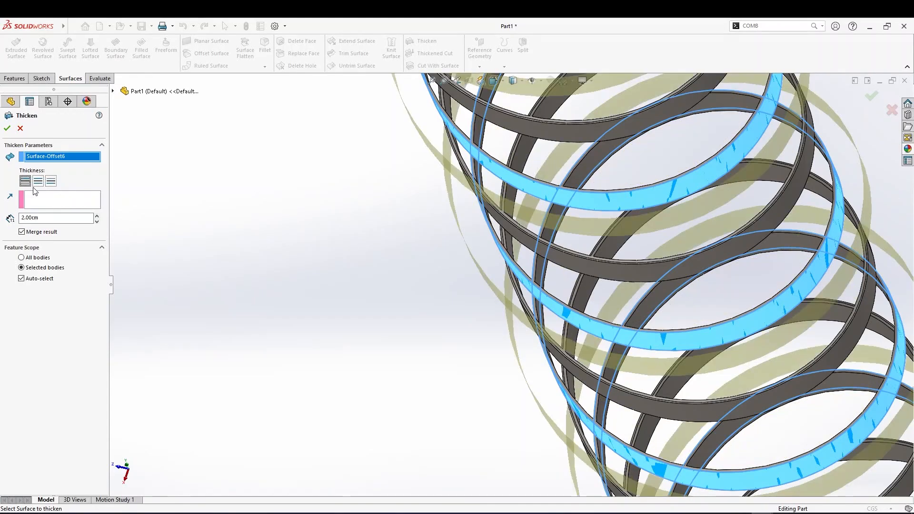
pyautogui.moveTo(32, 219); pyautogui.dragTo(10, 221)
pyautogui.write('0.1')
pyautogui.press('Return')
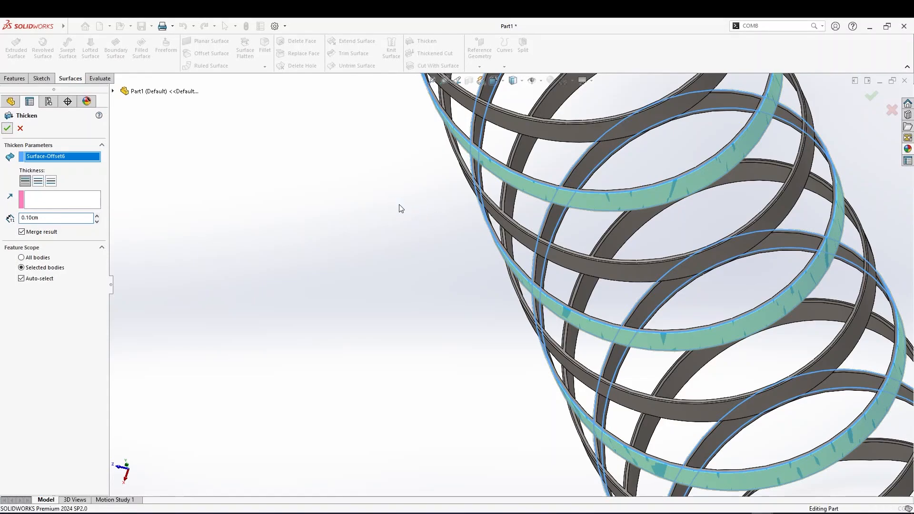
pyautogui.click(73, 251)
# Show the SurfaceCut3 cylinder bodies once more
pyautogui.scroll(4, 61, 238)
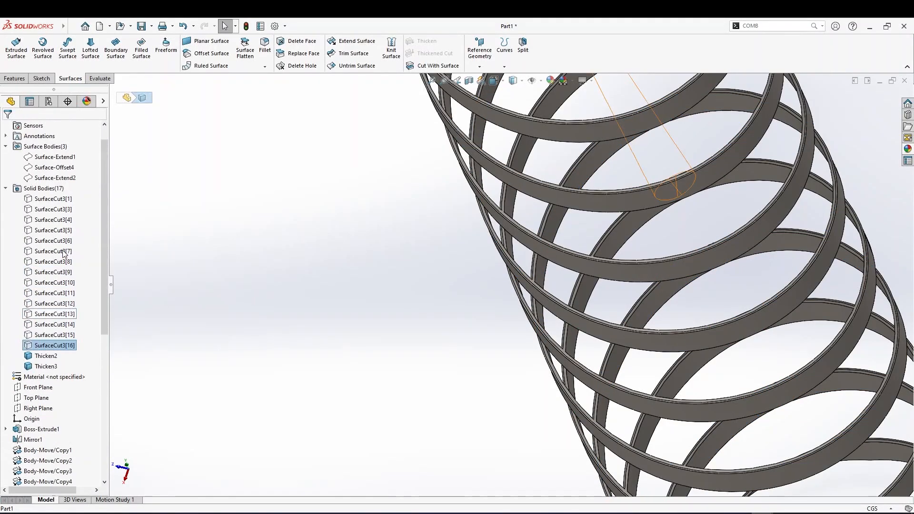
pyautogui.keyDown('shift'); pyautogui.click(48, 223); pyautogui.keyUp('shift')
pyautogui.rightClick(47, 224)
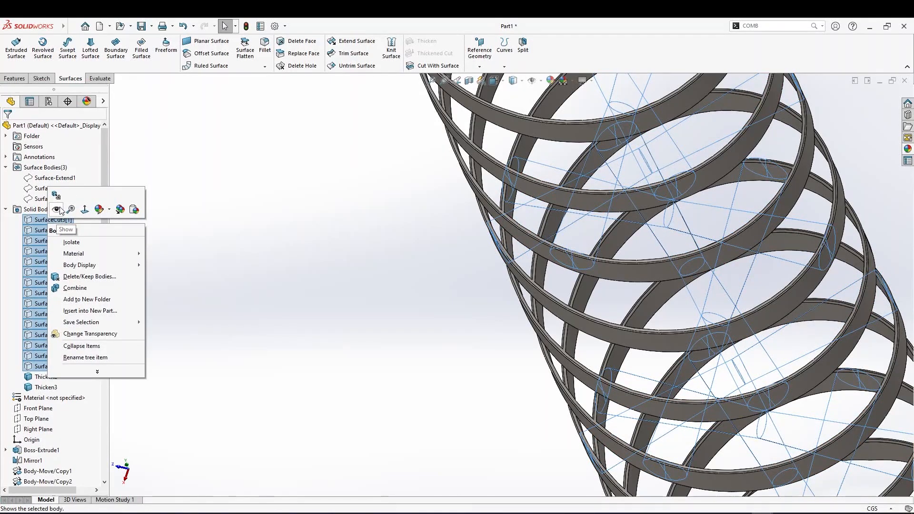
pyautogui.click(55, 210)
# Inspect the complete stack with thickened ribbons and cylinders from several angles and zoom levels
pyautogui.scroll(4, 547, 266)
pyautogui.scroll(5, 547, 269)
pyautogui.click(486, 264)
pyautogui.moveTo(486, 264); pyautogui.dragTo(513, 285, button='middle')
pyautogui.scroll(-5, 513, 284)
pyautogui.moveTo(541, 311); pyautogui.dragTo(507, 242, button='middle')
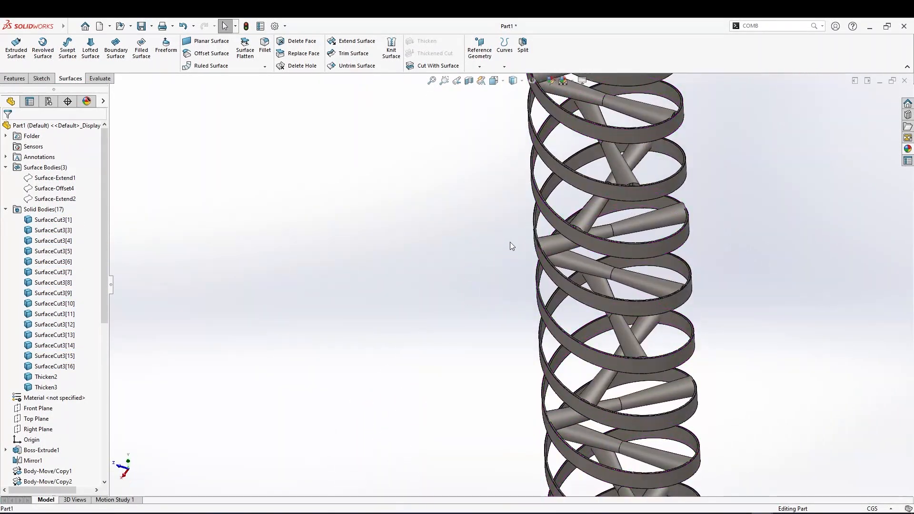
pyautogui.scroll(-2, 507, 243)
pyautogui.scroll(-4, 625, 269)
pyautogui.middleClick(574, 236)
pyautogui.moveTo(575, 236); pyautogui.dragTo(578, 187, button='middle')
pyautogui.scroll(-3, 578, 187)
pyautogui.scroll(4, 535, 224)
pyautogui.moveTo(535, 224); pyautogui.dragTo(510, 147, button='middle')
pyautogui.scroll(3, 516, 236)
pyautogui.scroll(4, 510, 148)
pyautogui.moveTo(418, 145); pyautogui.dragTo(434, 242, button='middle')
pyautogui.scroll(4, 445, 261)
pyautogui.moveTo(464, 302); pyautogui.dragTo(158, 377, button='middle')
pyautogui.scroll(-3, 492, 288)
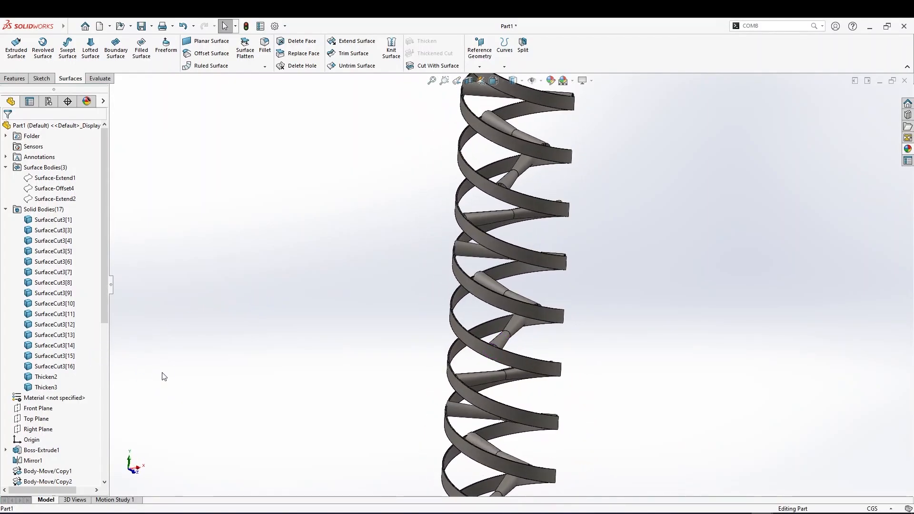
pyautogui.scroll(5, 236, 398)
pyautogui.moveTo(236, 398); pyautogui.dragTo(370, 387, button='middle')
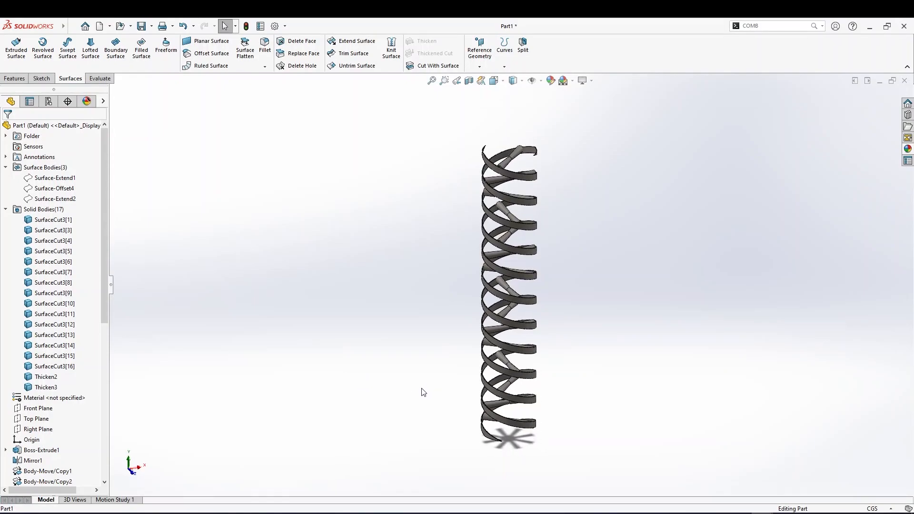
pyautogui.scroll(-4, 423, 386)
pyautogui.scroll(4, 524, 229)
pyautogui.scroll(-4, 642, 271)
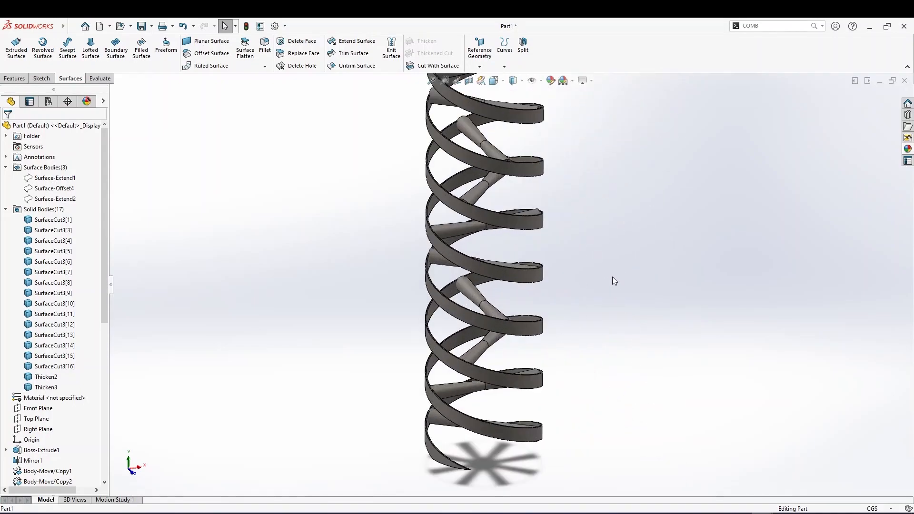
pyautogui.scroll(3, 506, 214)
pyautogui.scroll(-3, 507, 214)
pyautogui.scroll(3, 509, 211)
pyautogui.click(501, 208)
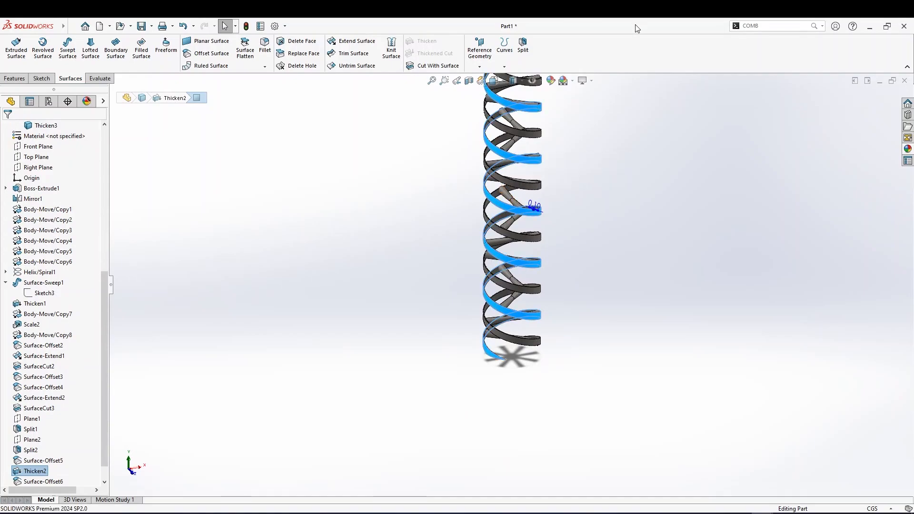
# Apply the clear glass appearance to the second thickened ribbon body, Thicken2
pyautogui.scroll(1, 514, 176)
pyautogui.scroll(-3, 460, 201)
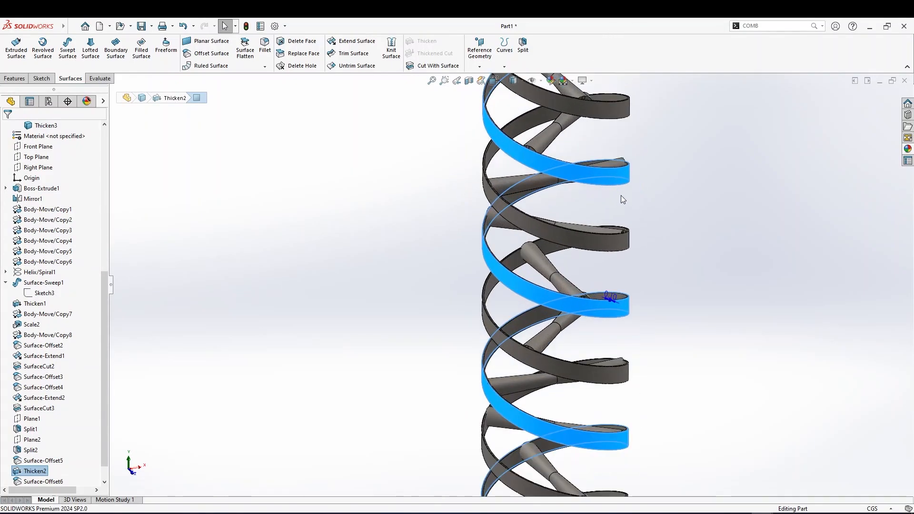
pyautogui.scroll(8, 41, 480)
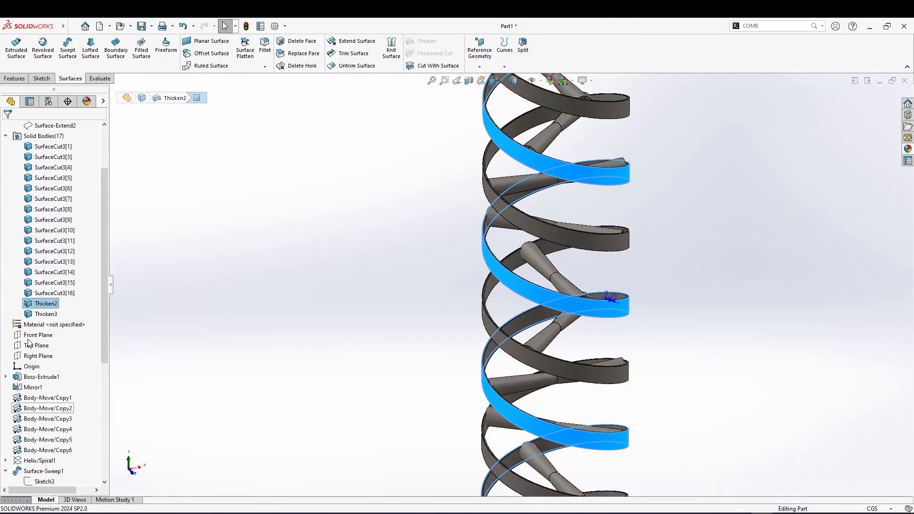
pyautogui.click(40, 367)
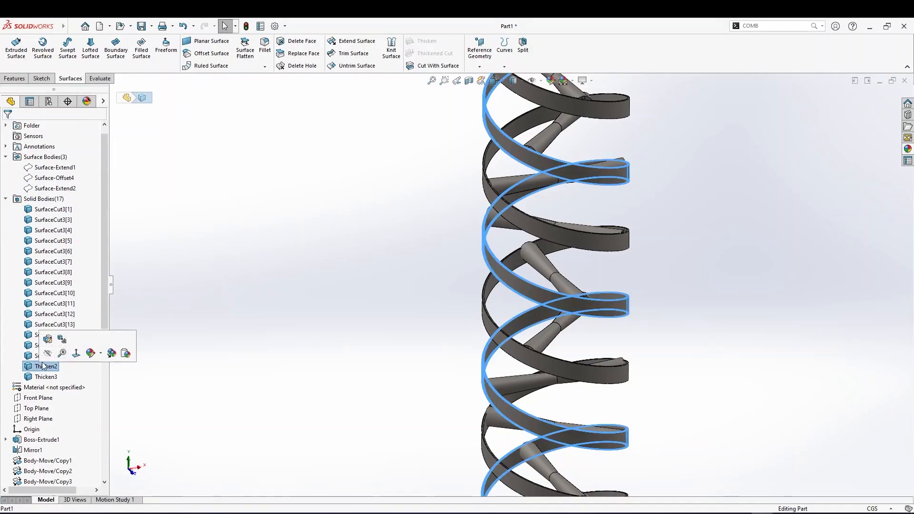
pyautogui.click(100, 353)
pyautogui.click(97, 374)
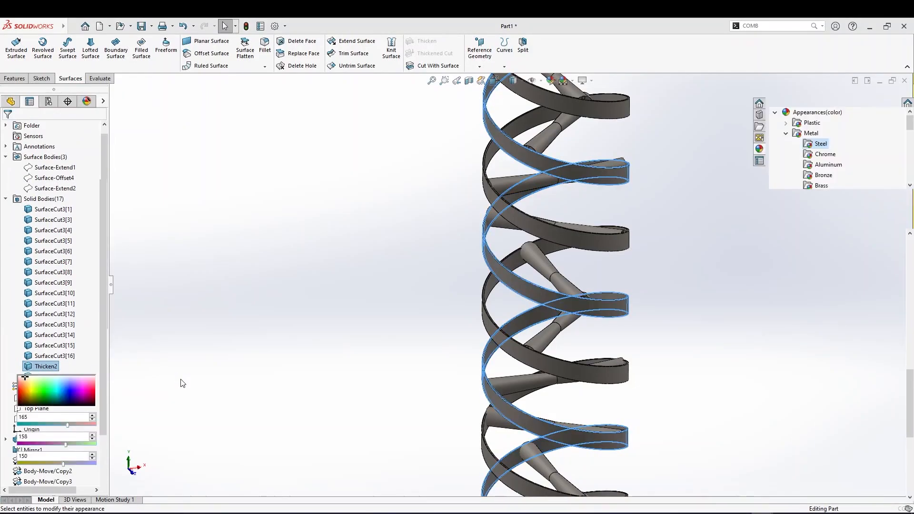
pyautogui.scroll(-3, 804, 333)
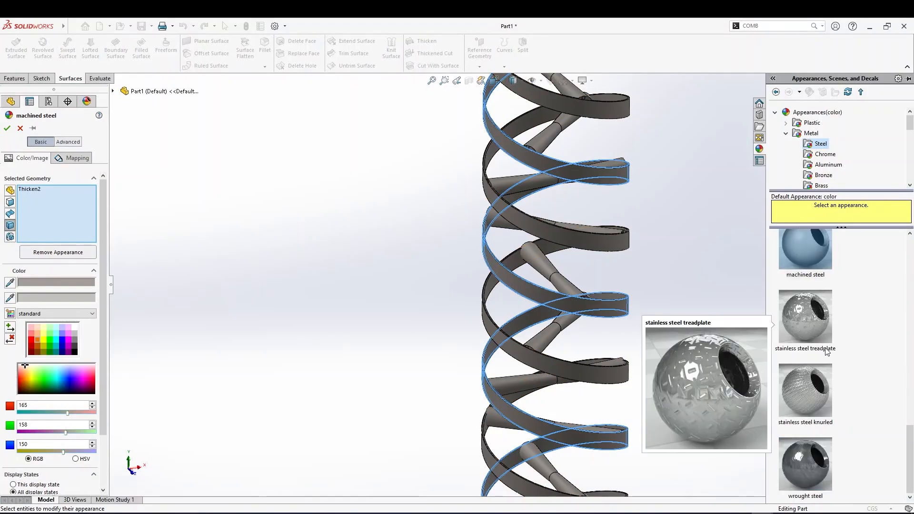
pyautogui.scroll(2, 797, 387)
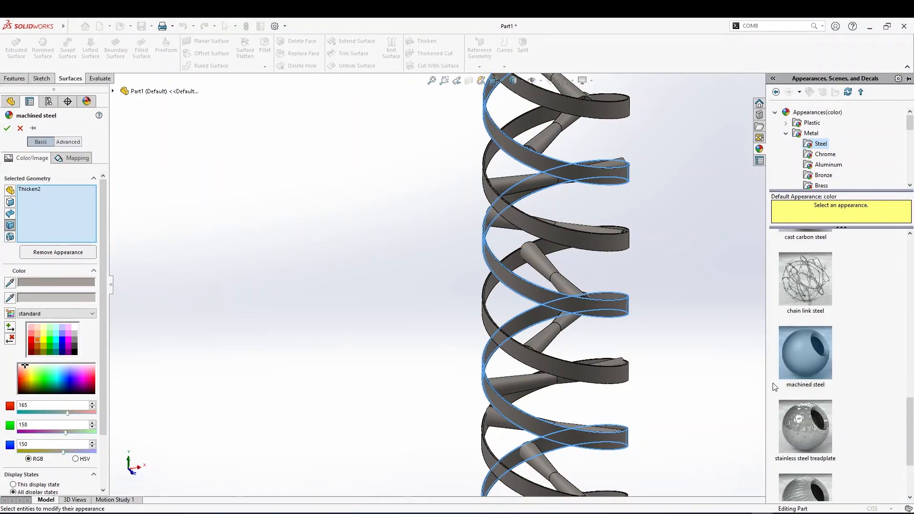
pyautogui.scroll(2, 816, 373)
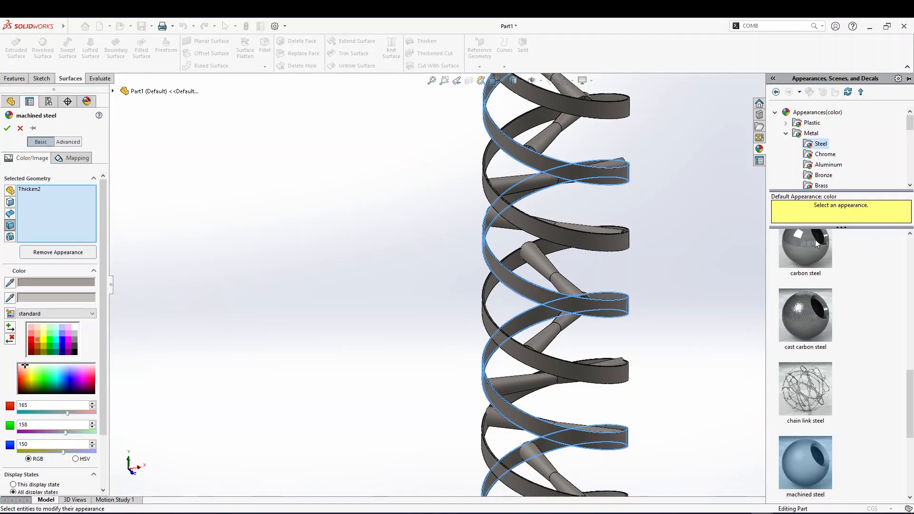
pyautogui.click(785, 133)
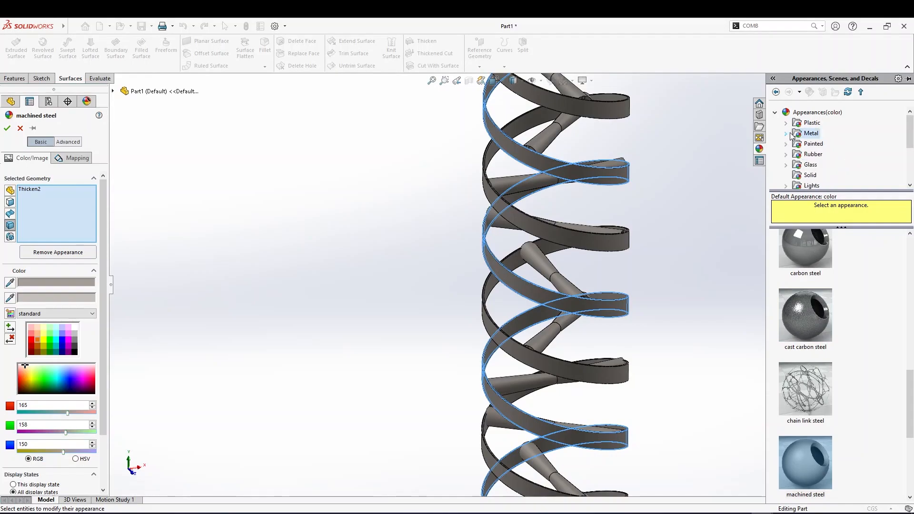
pyautogui.click(808, 164)
pyautogui.click(808, 266)
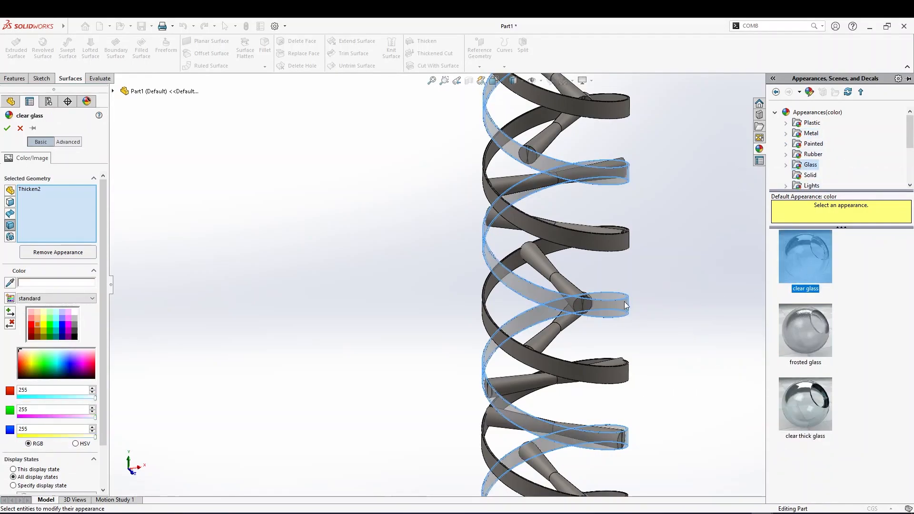
# Add the other thickened ribbon and several connecting cylinder bodies to the clear glass appearance selection
pyautogui.moveTo(636, 313)
pyautogui.mouseDown(button='middle')
pyautogui.moveTo(604, 332)
pyautogui.moveTo(651, 320)
pyautogui.moveTo(615, 317)
pyautogui.moveTo(599, 326)
pyautogui.moveTo(627, 324)
pyautogui.moveTo(632, 312)
pyautogui.moveTo(613, 308)
pyautogui.moveTo(621, 309)
pyautogui.mouseUp(button='middle')
pyautogui.click(571, 241)
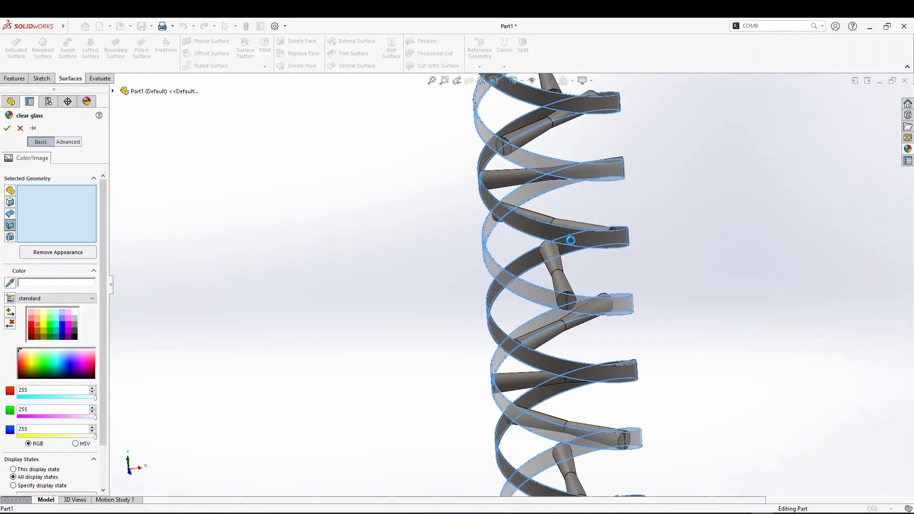
pyautogui.moveTo(568, 279); pyautogui.dragTo(582, 303, button='middle')
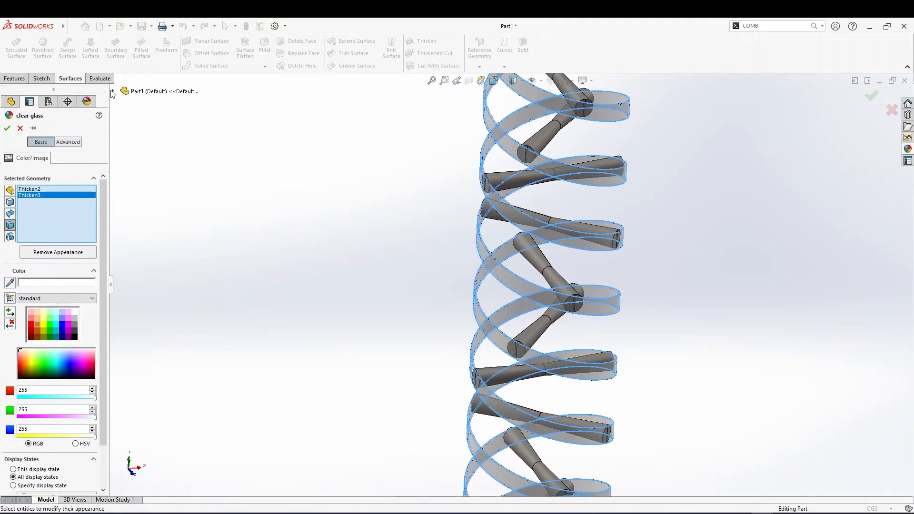
pyautogui.click(506, 187)
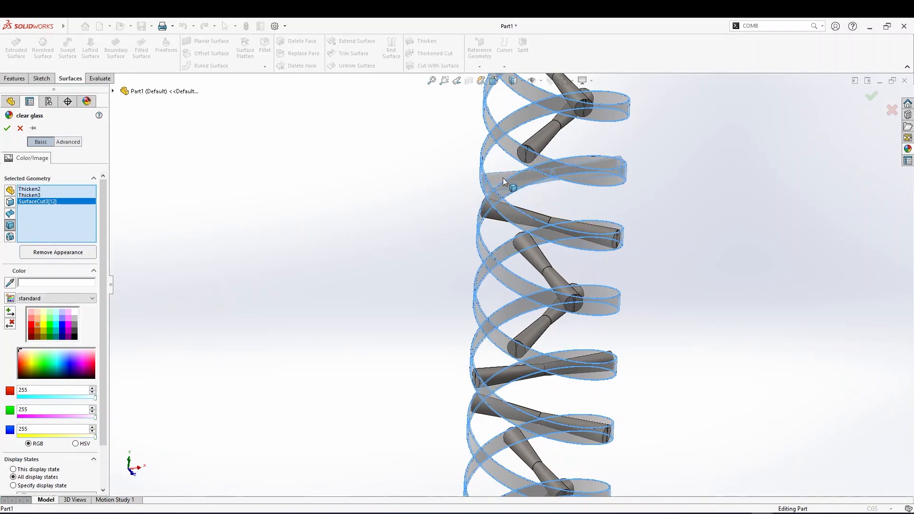
pyautogui.click(538, 140)
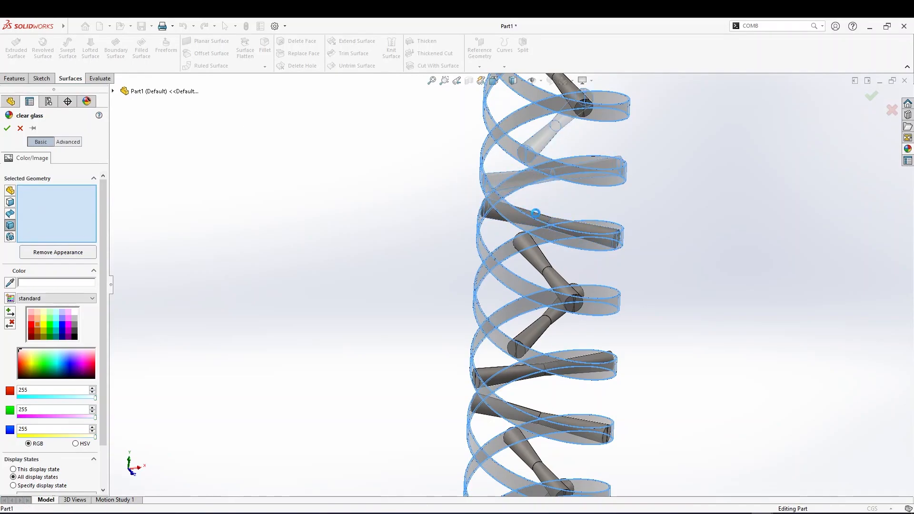
pyautogui.click(540, 220)
pyautogui.click(540, 258)
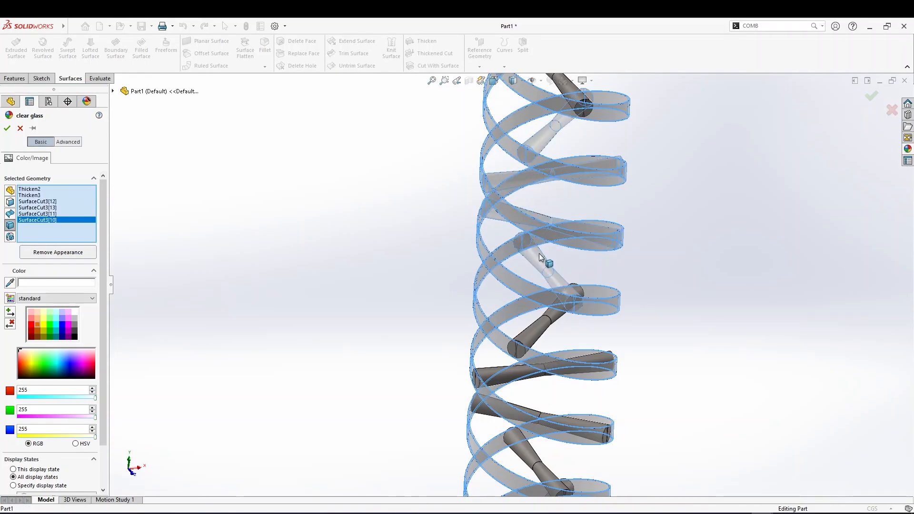
# Add all remaining SurfaceCut3 cylinder bodies from the tree and apply the clear glass appearance
pyautogui.click(113, 92)
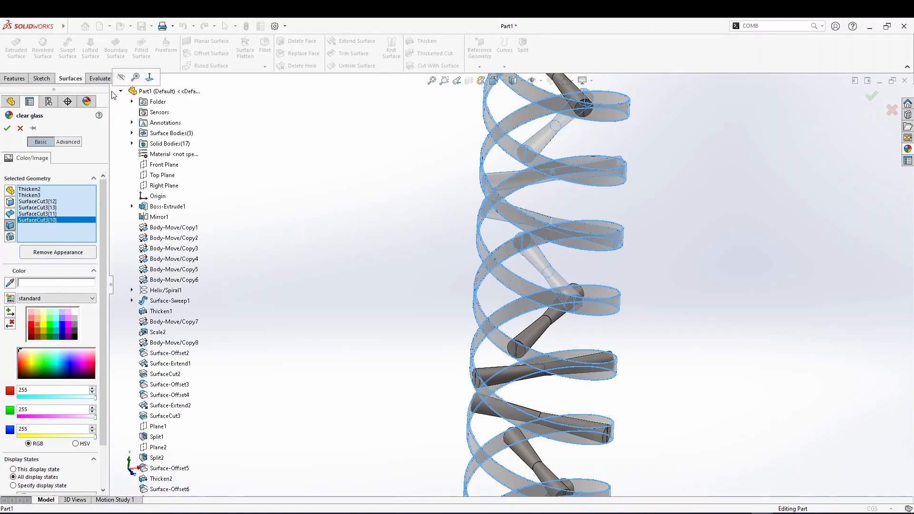
pyautogui.click(131, 133)
pyautogui.click(132, 134)
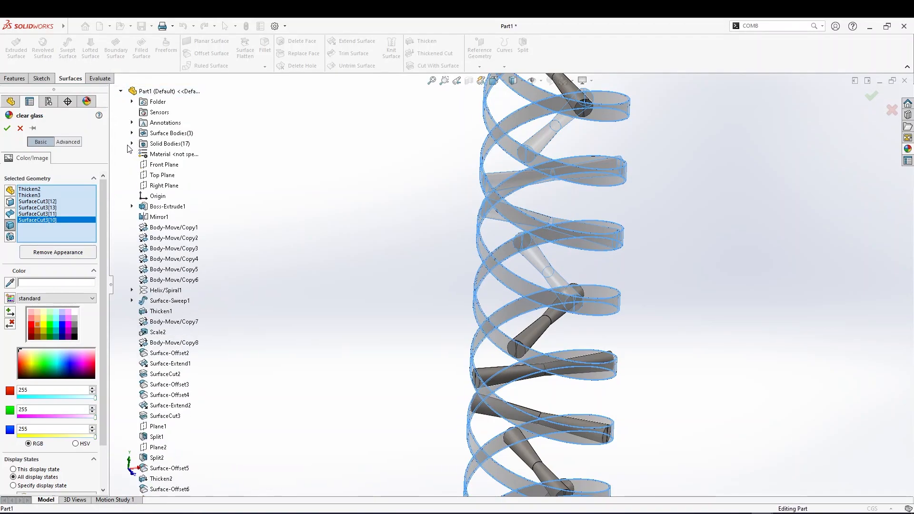
pyautogui.click(131, 143)
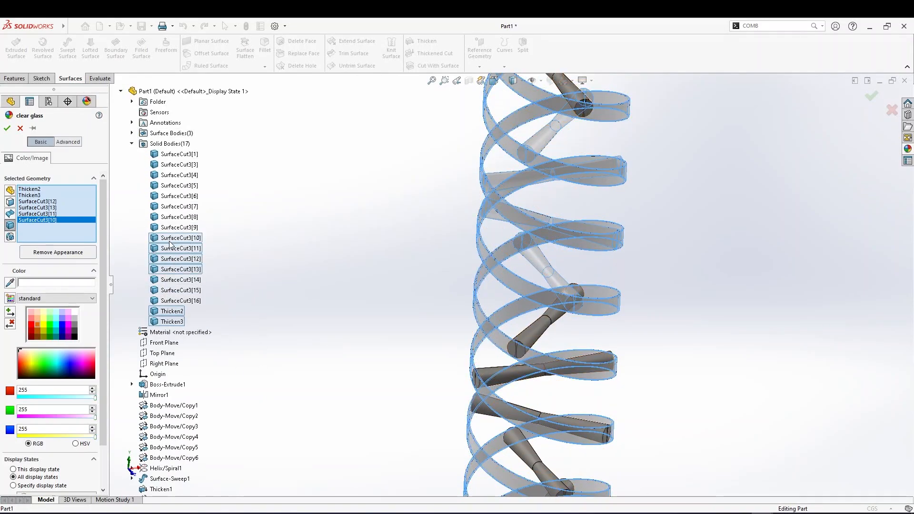
pyautogui.click(167, 290)
pyautogui.click(169, 300)
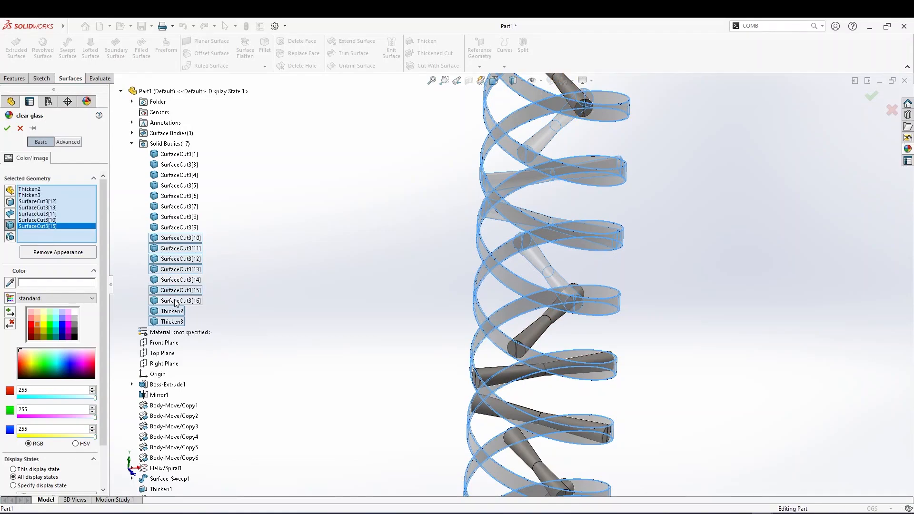
pyautogui.click(172, 280)
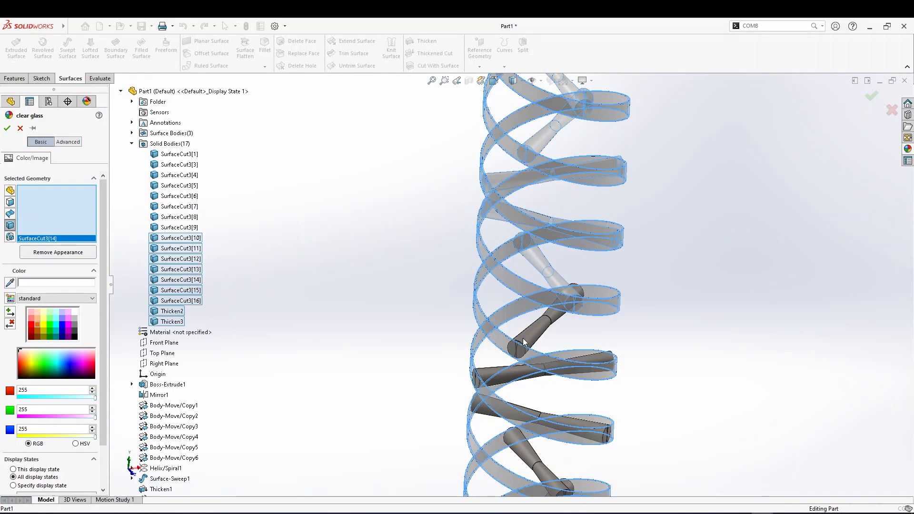
pyautogui.click(174, 227)
pyautogui.click(174, 216)
pyautogui.click(175, 205)
pyautogui.click(175, 196)
pyautogui.click(176, 185)
pyautogui.click(175, 175)
pyautogui.click(175, 164)
pyautogui.click(175, 154)
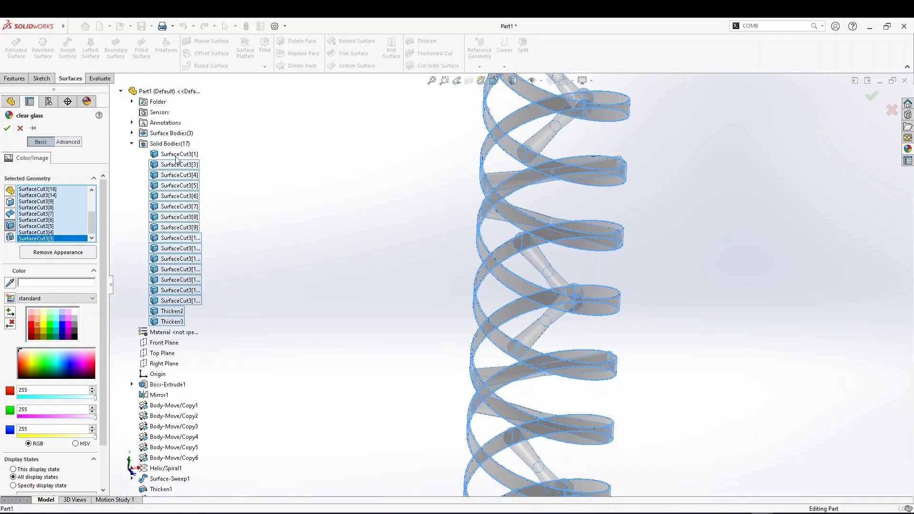
pyautogui.click(6, 129)
# Select the second thickened ribbon in the closer view to edit its appearance again
pyautogui.scroll(2, 548, 257)
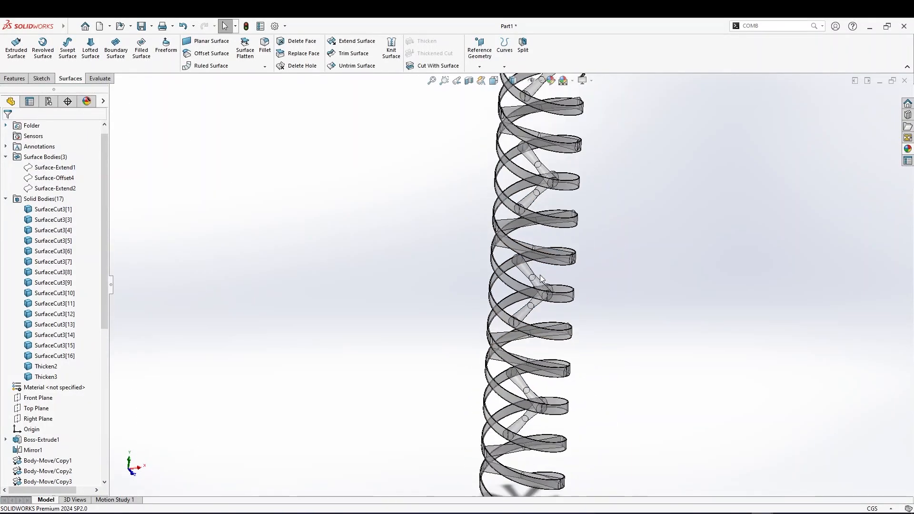
pyautogui.moveTo(548, 257); pyautogui.dragTo(569, 245, button='middle')
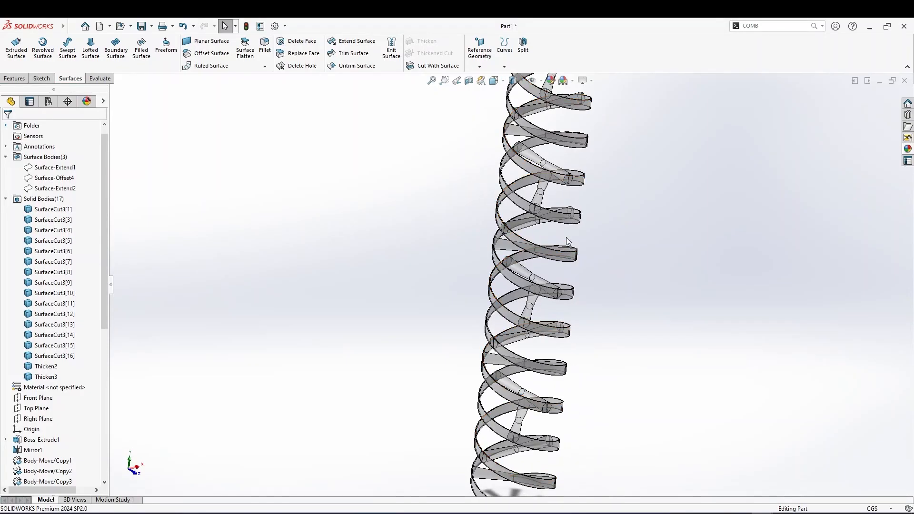
pyautogui.scroll(-3, 570, 243)
pyautogui.moveTo(540, 201)
pyautogui.mouseDown(button='middle')
pyautogui.moveTo(561, 198)
pyautogui.moveTo(516, 177)
pyautogui.moveTo(545, 187)
pyautogui.mouseUp(button='middle')
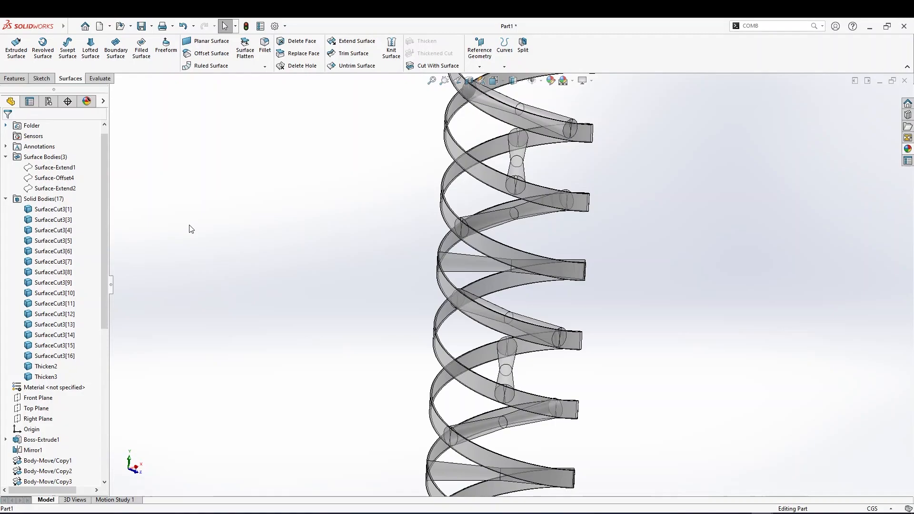
pyautogui.click(516, 164)
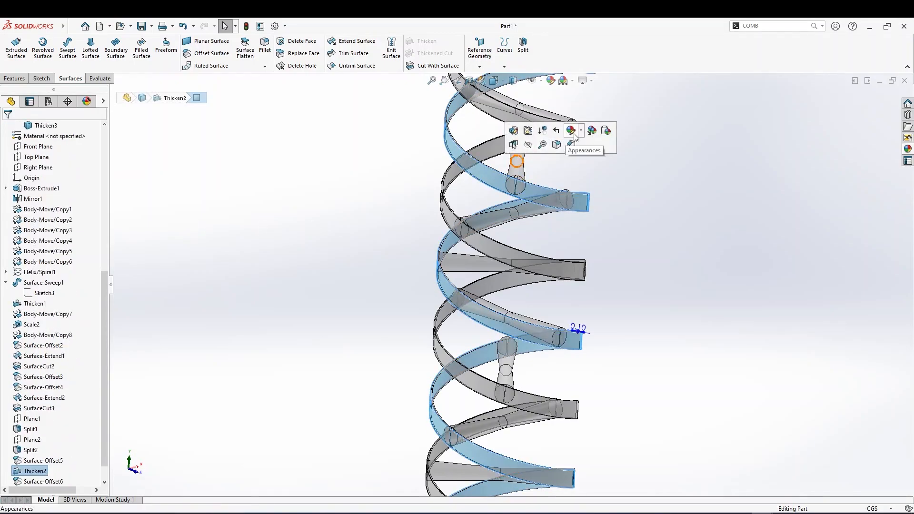
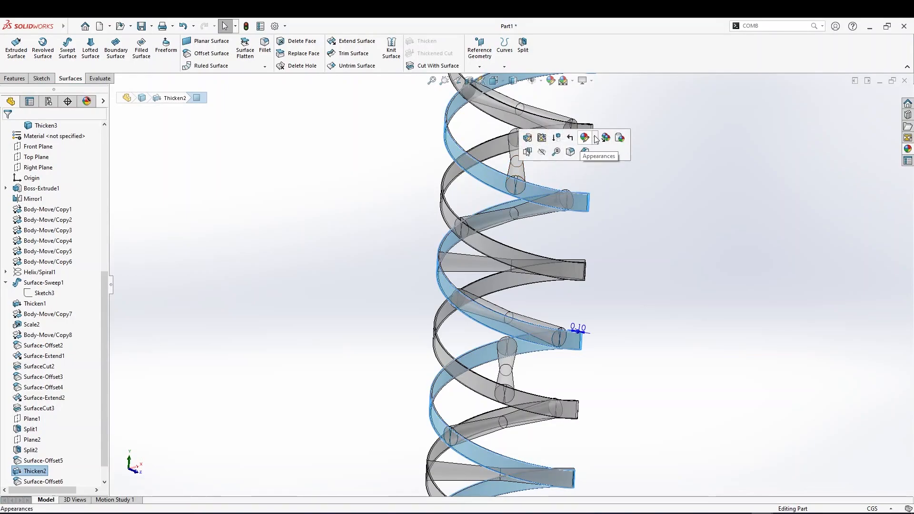
# Edit the color appearance of the Thicken2 ribbon face and set its color to light tan (252, 188, 132)
pyautogui.click(596, 139)
pyautogui.click(635, 155)
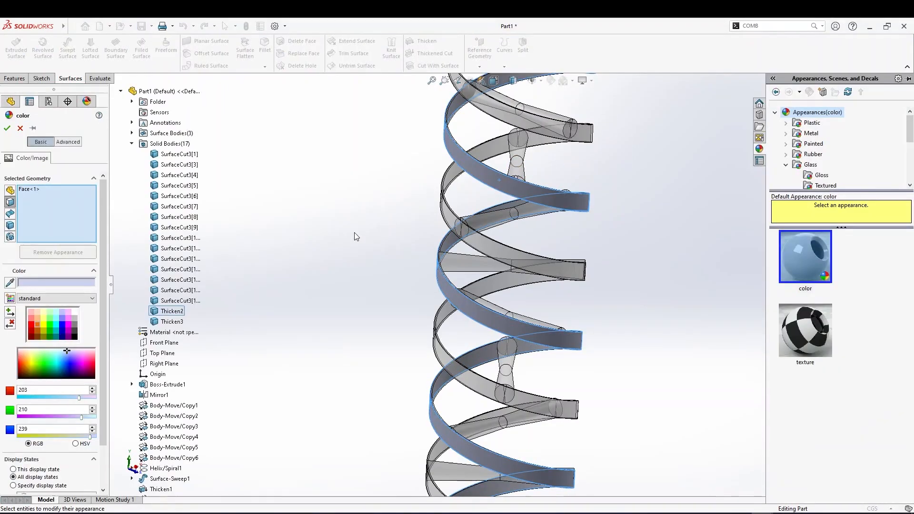
pyautogui.click(37, 325)
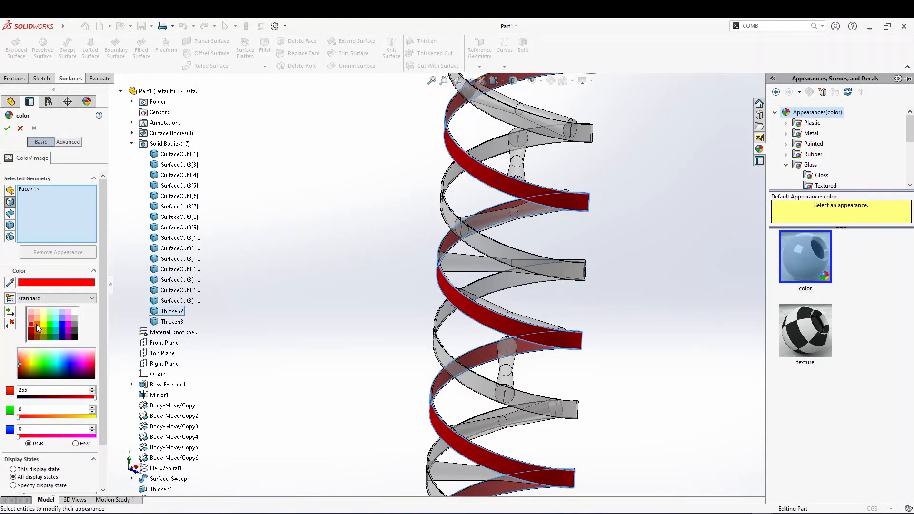
pyautogui.click(37, 324)
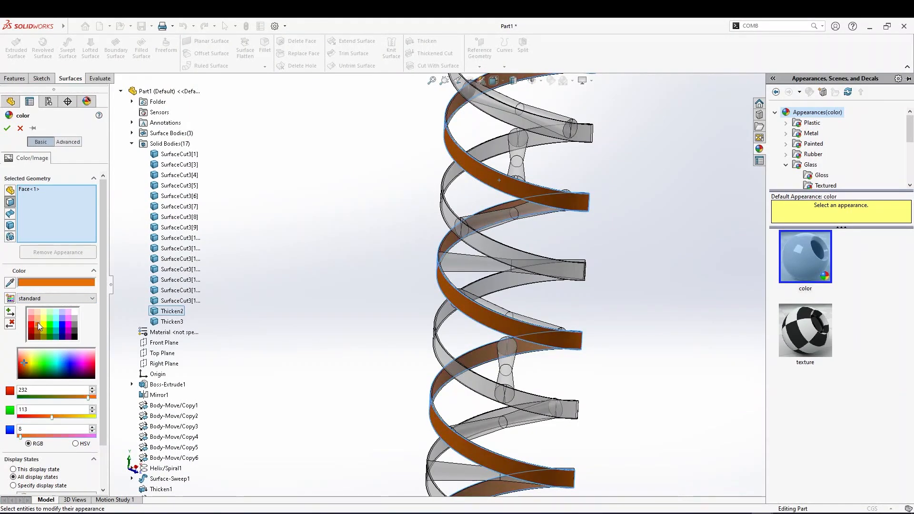
pyautogui.click(38, 337)
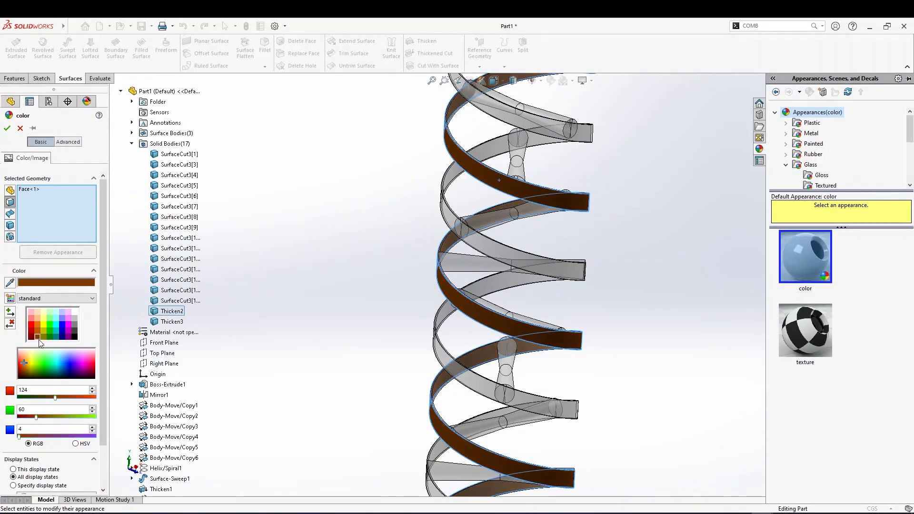
pyautogui.click(36, 323)
pyautogui.click(37, 318)
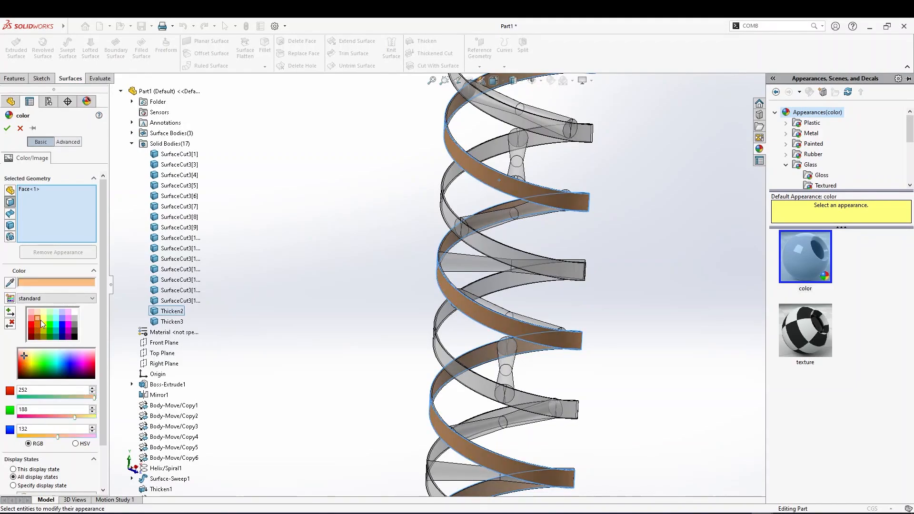
# Add the other thickened ribbon, Thicken3, to the tan color selection
pyautogui.scroll(3, 368, 300)
pyautogui.scroll(-6, 588, 269)
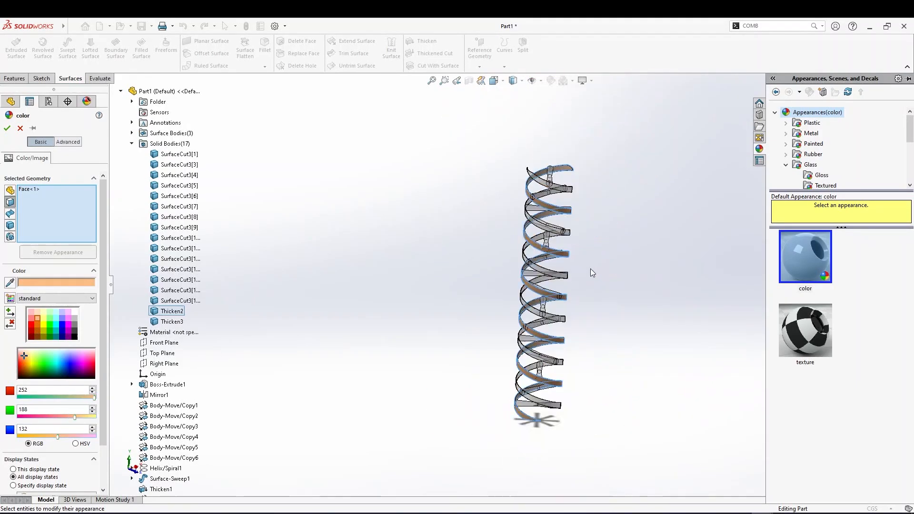
pyautogui.scroll(4, 590, 269)
pyautogui.scroll(2, 476, 302)
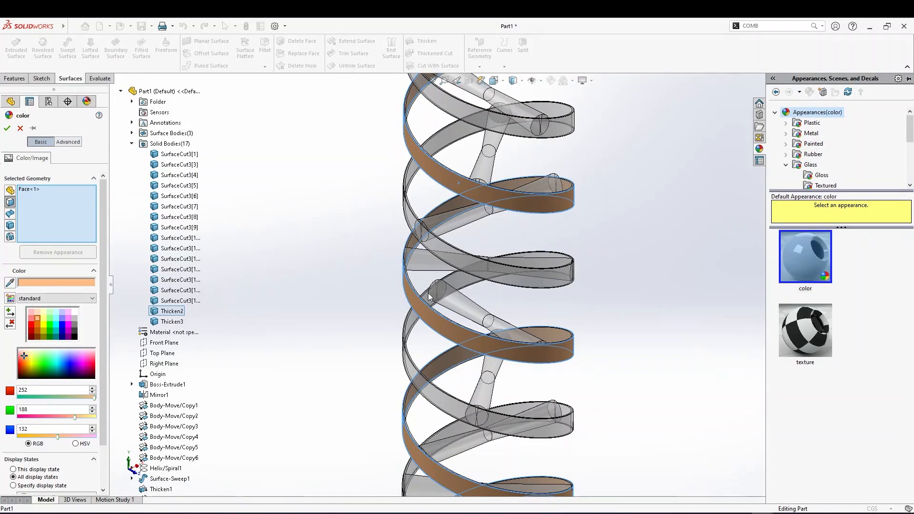
pyautogui.scroll(-3, 484, 328)
pyautogui.scroll(3, 487, 328)
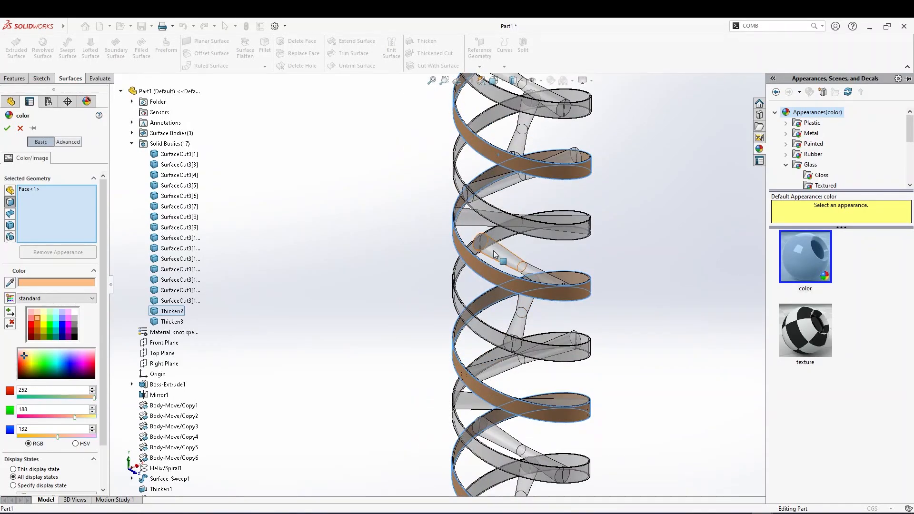
pyautogui.moveTo(488, 244); pyautogui.dragTo(469, 296, button='middle')
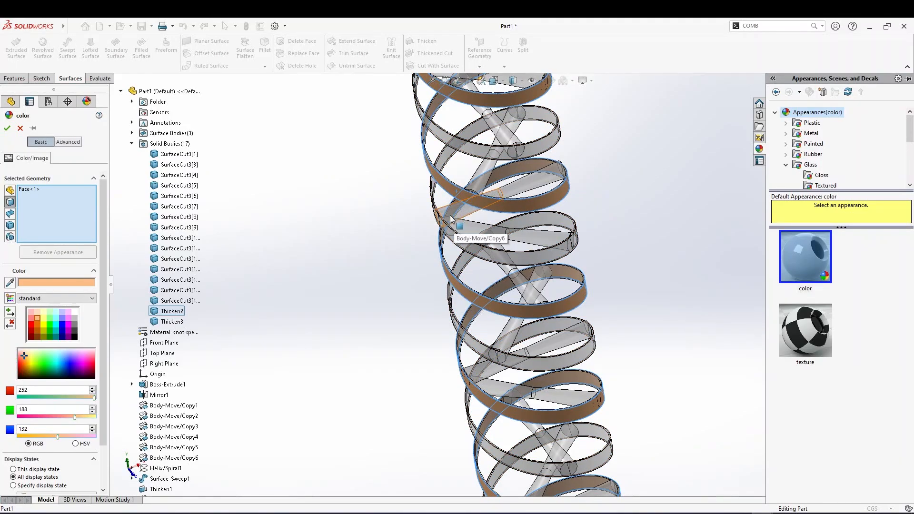
pyautogui.moveTo(453, 229); pyautogui.dragTo(520, 236, button='middle')
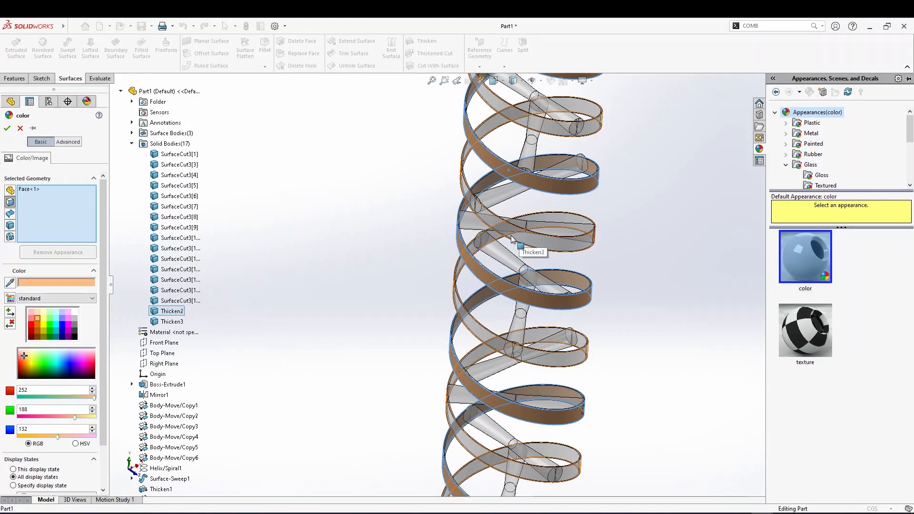
pyautogui.click(560, 216)
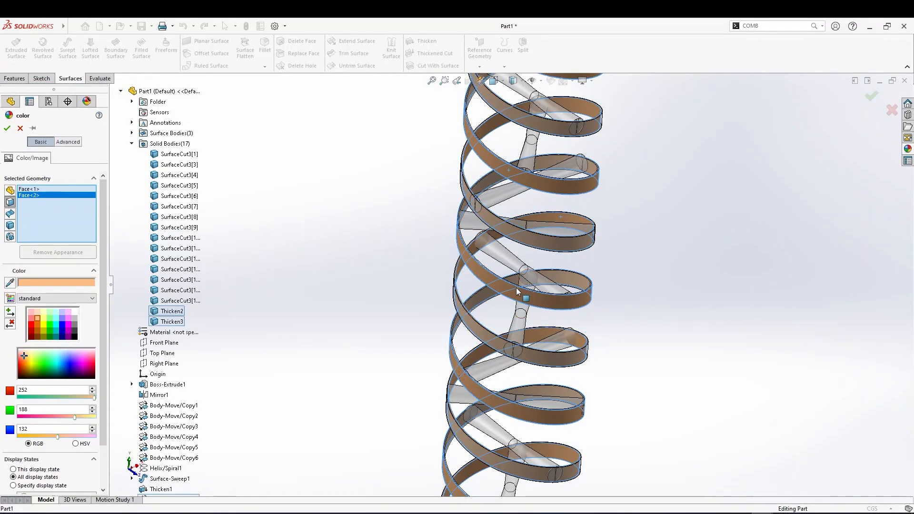
# Add several connecting cylinder bodies along the helix to the tan color selection
pyautogui.scroll(-3, 520, 284)
pyautogui.scroll(3, 494, 332)
pyautogui.scroll(-3, 505, 332)
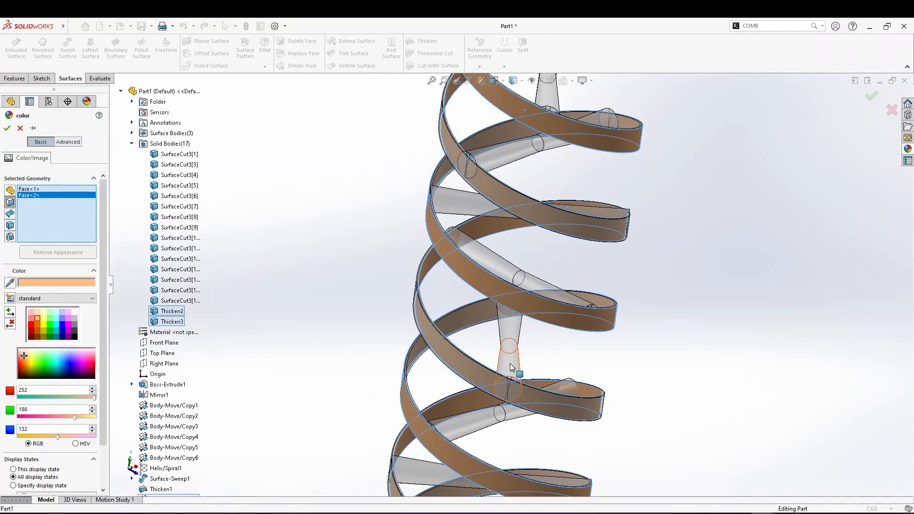
pyautogui.moveTo(512, 366); pyautogui.dragTo(509, 334, button='middle')
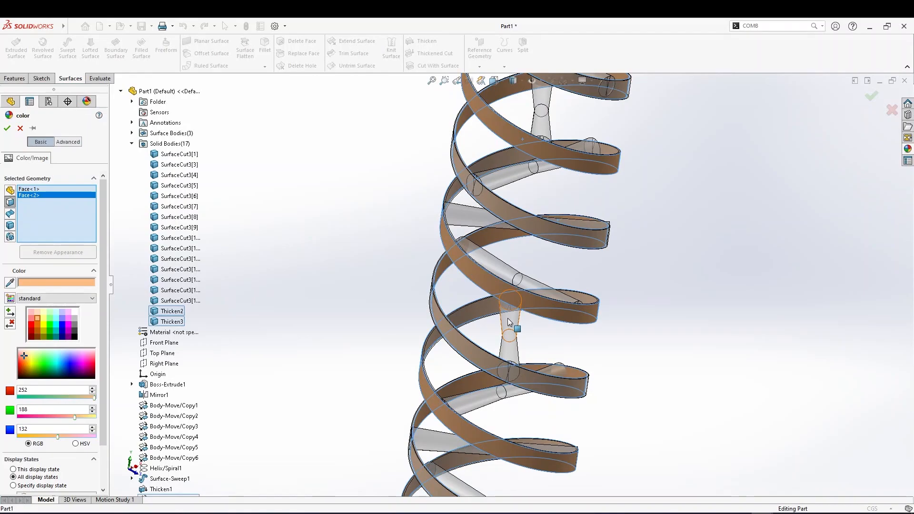
pyautogui.click(508, 321)
pyautogui.click(487, 269)
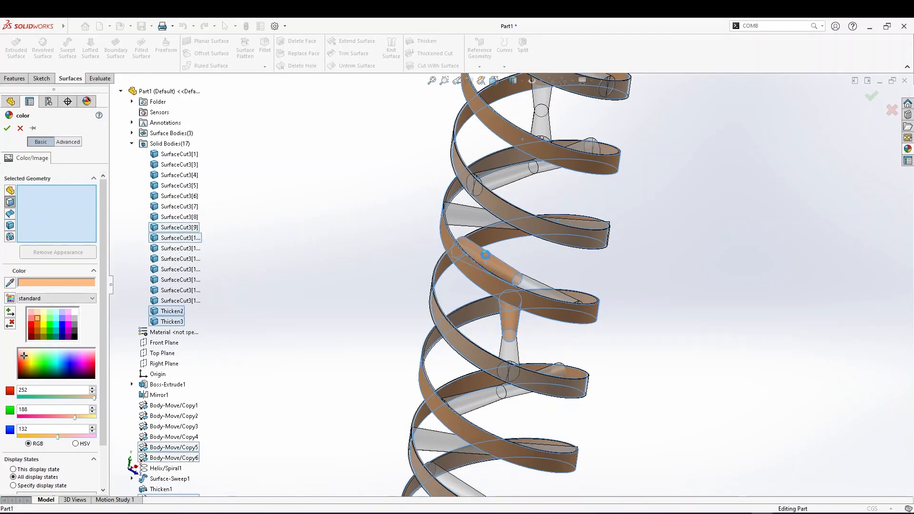
pyautogui.click(476, 218)
pyautogui.click(498, 183)
pyautogui.scroll(3, 497, 183)
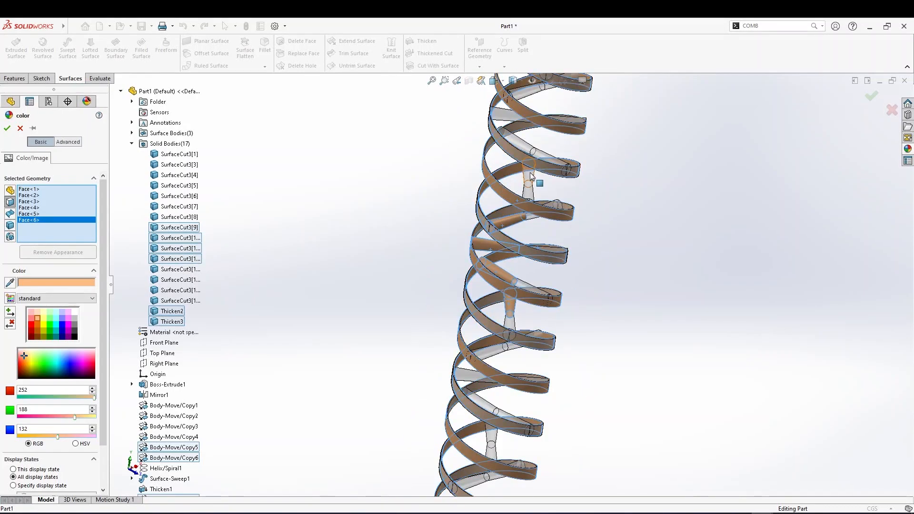
pyautogui.click(529, 174)
pyautogui.click(520, 142)
pyautogui.click(508, 116)
pyautogui.scroll(3, 533, 135)
pyautogui.click(525, 155)
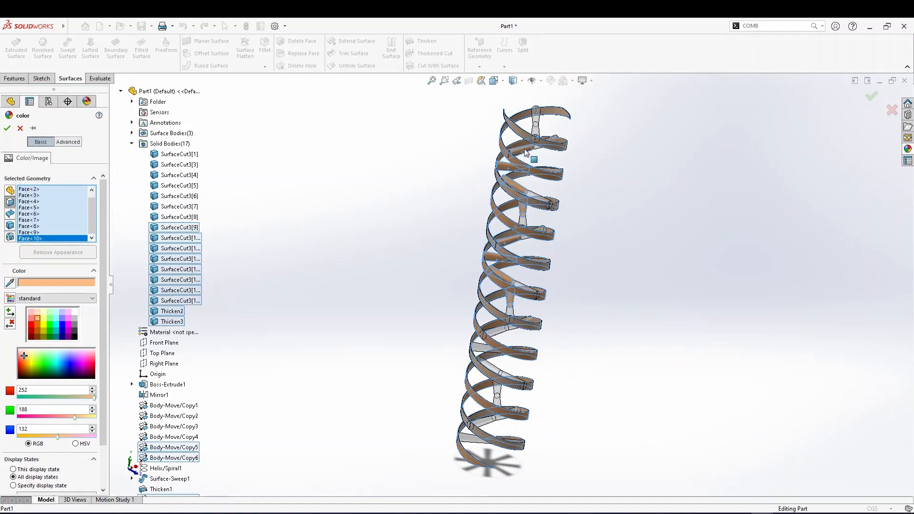
pyautogui.click(538, 116)
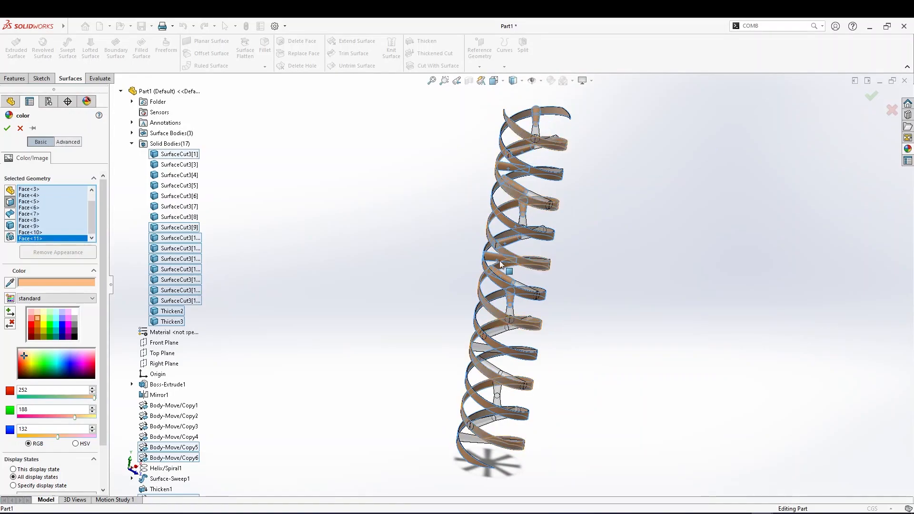
# Add the remaining connecting cylinder bodies to the selection and apply the tan color
pyautogui.scroll(-4, 500, 324)
pyautogui.click(500, 321)
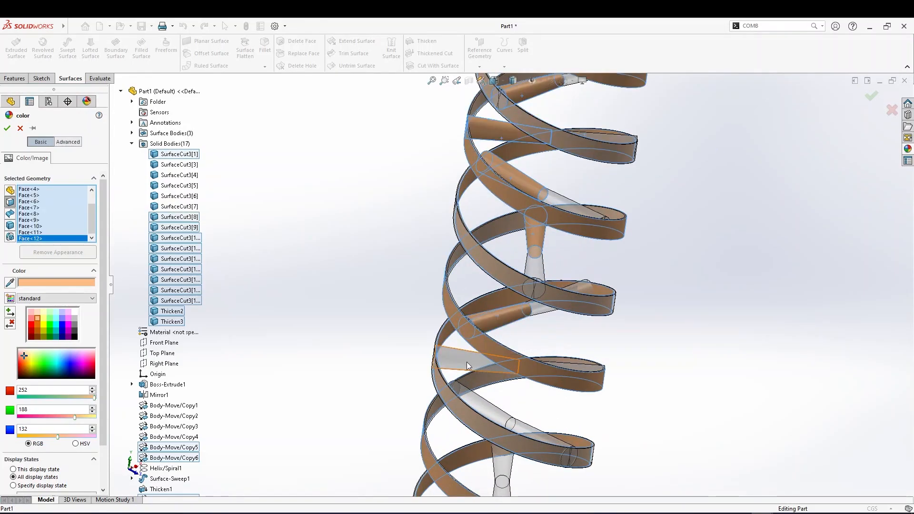
pyautogui.click(470, 363)
pyautogui.scroll(2, 471, 364)
pyautogui.scroll(-2, 489, 366)
pyautogui.click(490, 363)
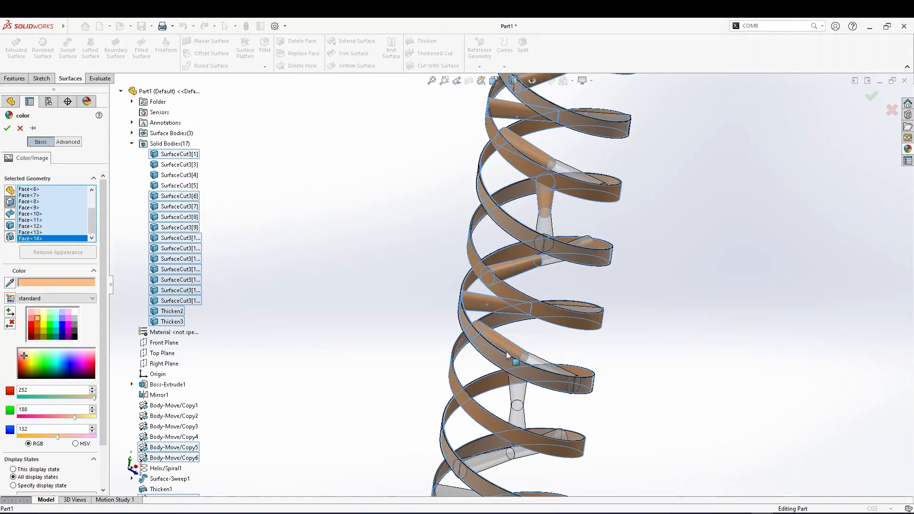
pyautogui.scroll(2, 512, 361)
pyautogui.scroll(-1, 515, 378)
pyautogui.scroll(2, 515, 377)
pyautogui.scroll(-2, 519, 309)
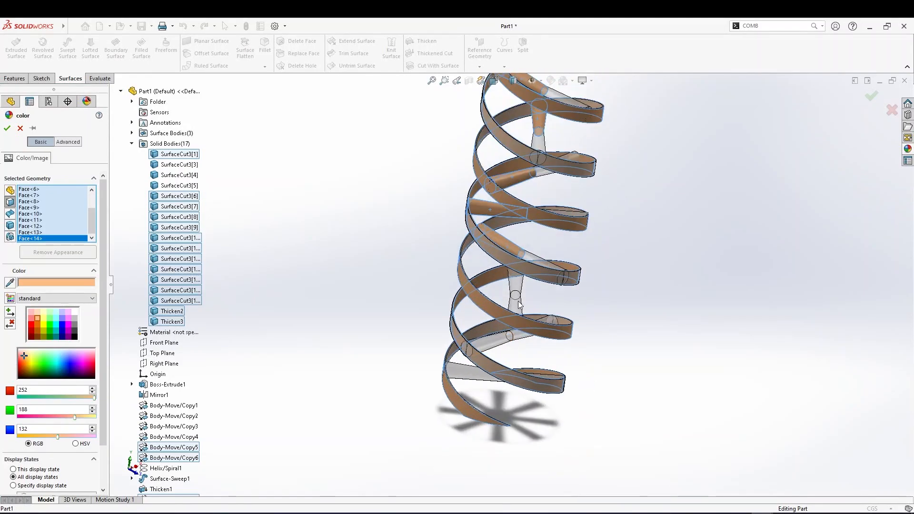
pyautogui.click(518, 286)
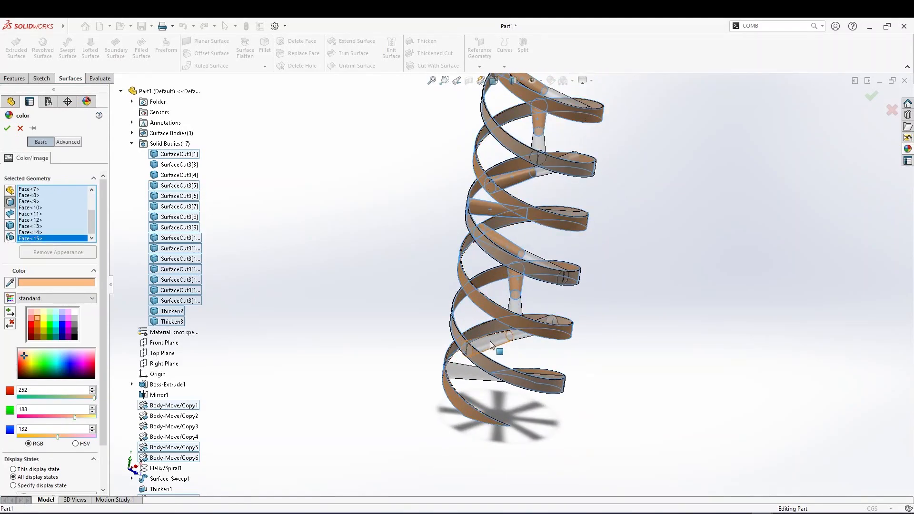
pyautogui.scroll(-2, 502, 339)
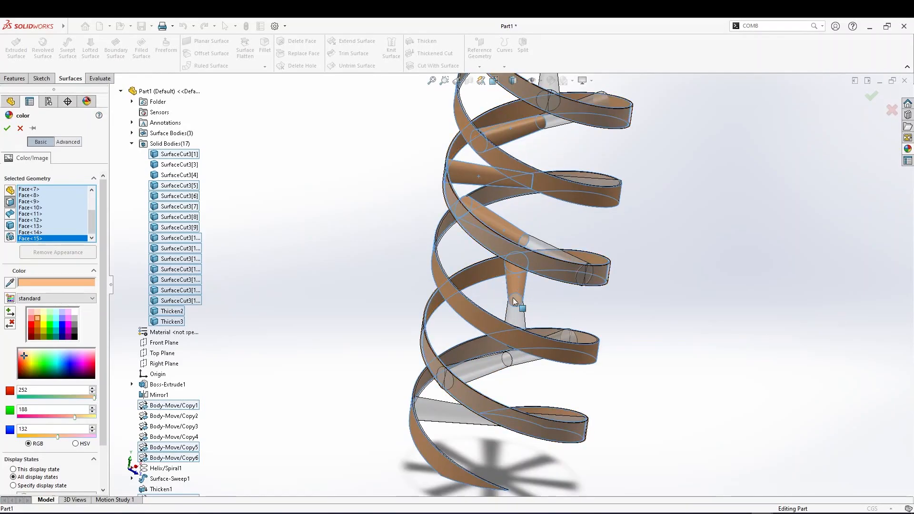
pyautogui.click(559, 335)
pyautogui.click(558, 418)
pyautogui.scroll(4, 515, 344)
pyautogui.moveTo(515, 341); pyautogui.dragTo(507, 352, button='middle')
pyautogui.scroll(-4, 508, 353)
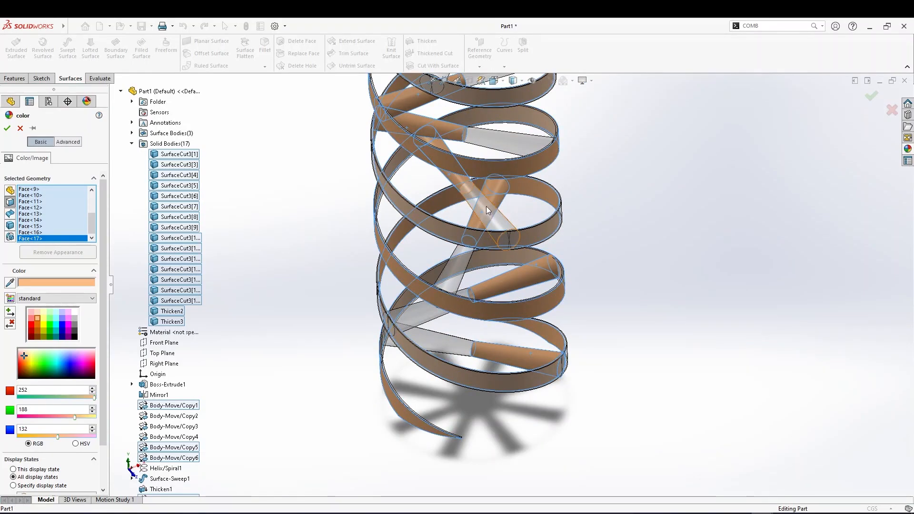
pyautogui.scroll(3, 459, 178)
pyautogui.scroll(3, 452, 179)
pyautogui.scroll(-6, 515, 185)
pyautogui.scroll(2, 503, 190)
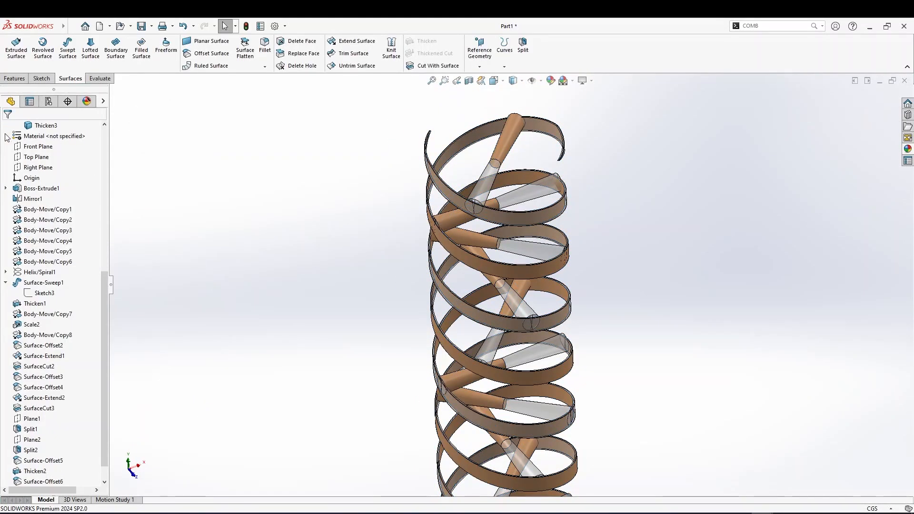
# Edit the appearance of the Thicken3 ribbon face and set its color to gray (128, 128, 128)
pyautogui.scroll(3, 527, 379)
pyautogui.scroll(-5, 514, 370)
pyautogui.moveTo(514, 370); pyautogui.dragTo(519, 417, button='middle')
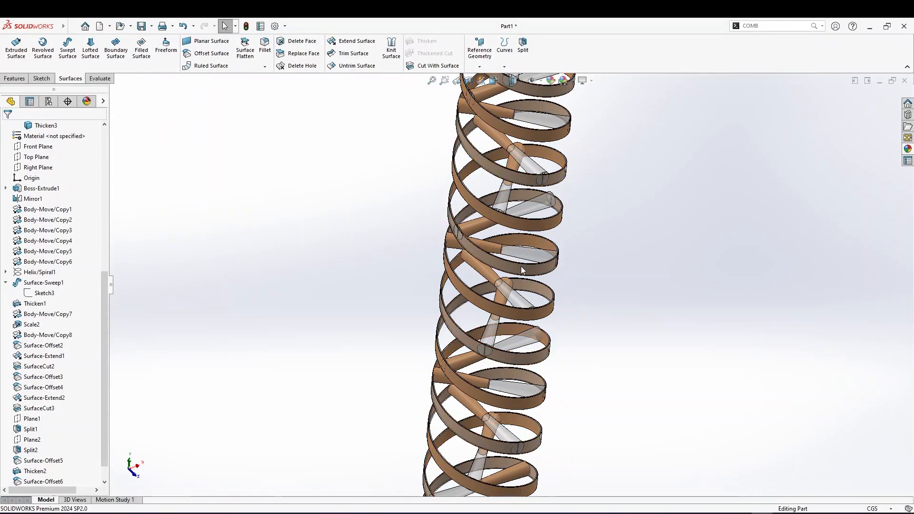
pyautogui.moveTo(519, 263); pyautogui.dragTo(500, 280, button='middle')
pyautogui.scroll(-3, 514, 255)
pyautogui.scroll(3, 521, 272)
pyautogui.rightClick(499, 280)
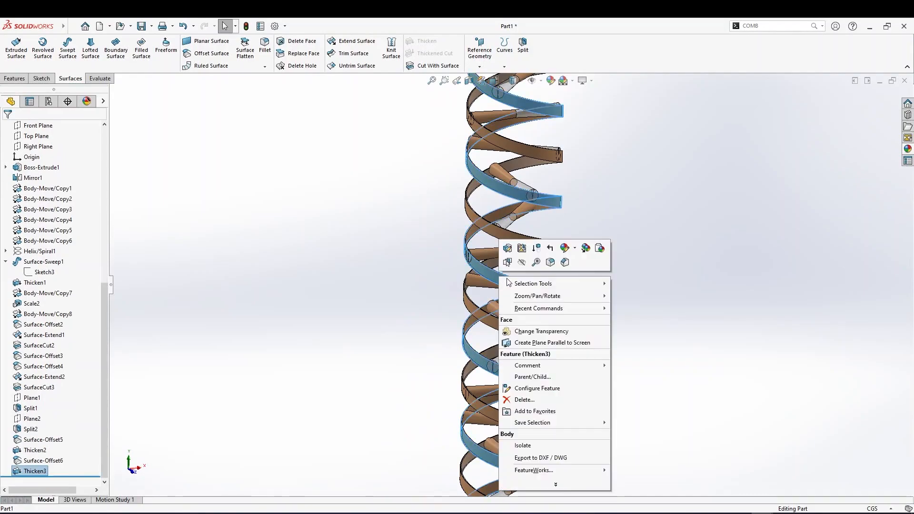
pyautogui.click(576, 248)
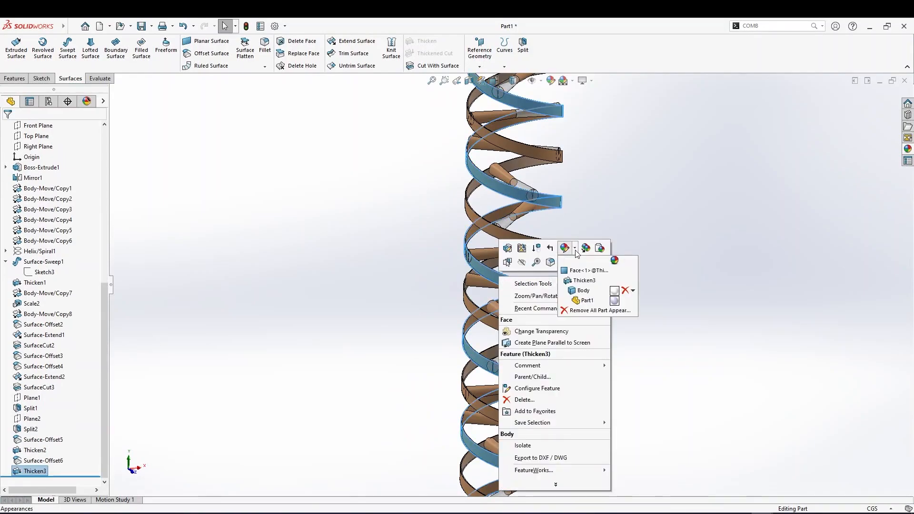
pyautogui.click(588, 270)
pyautogui.click(75, 324)
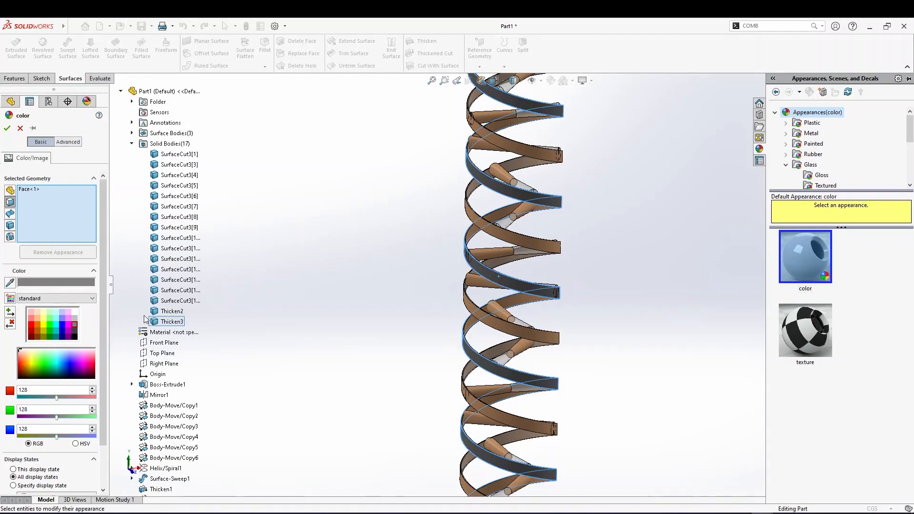
pyautogui.click(7, 128)
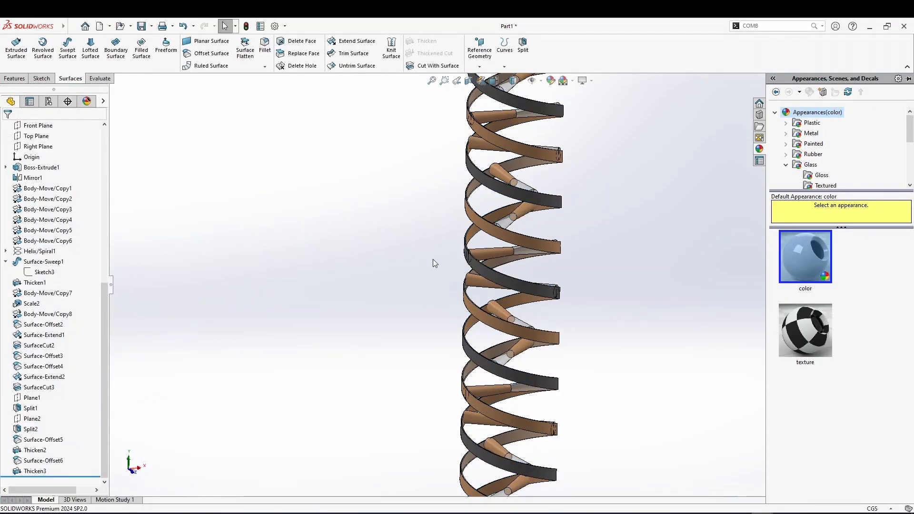
# Reopen the Thicken3 ribbon's color appearance and add connecting cylinder bodies to its gray selection
pyautogui.rightClick(523, 281)
pyautogui.click(517, 284)
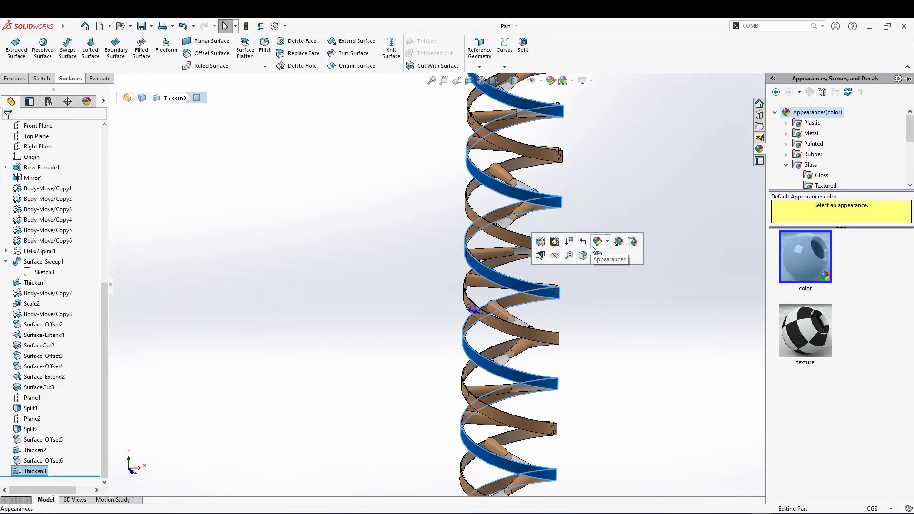
pyautogui.click(609, 243)
pyautogui.click(623, 267)
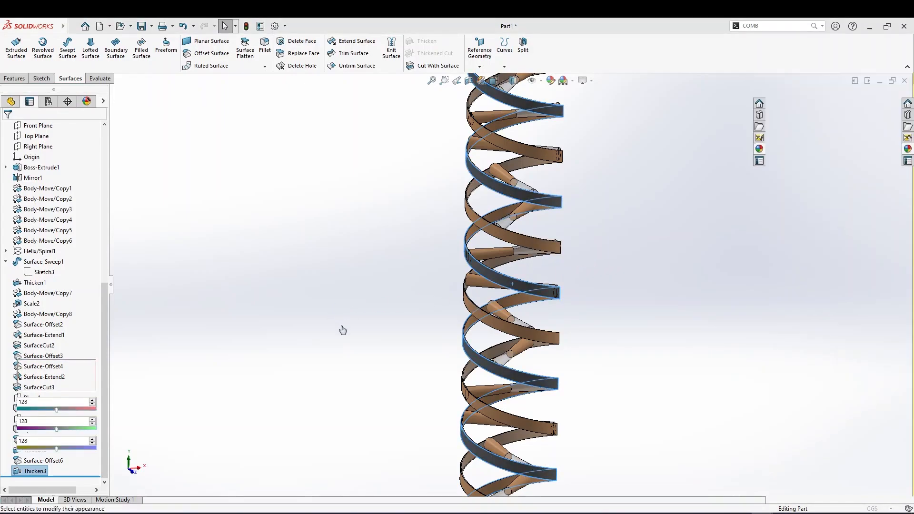
pyautogui.scroll(-5, 549, 267)
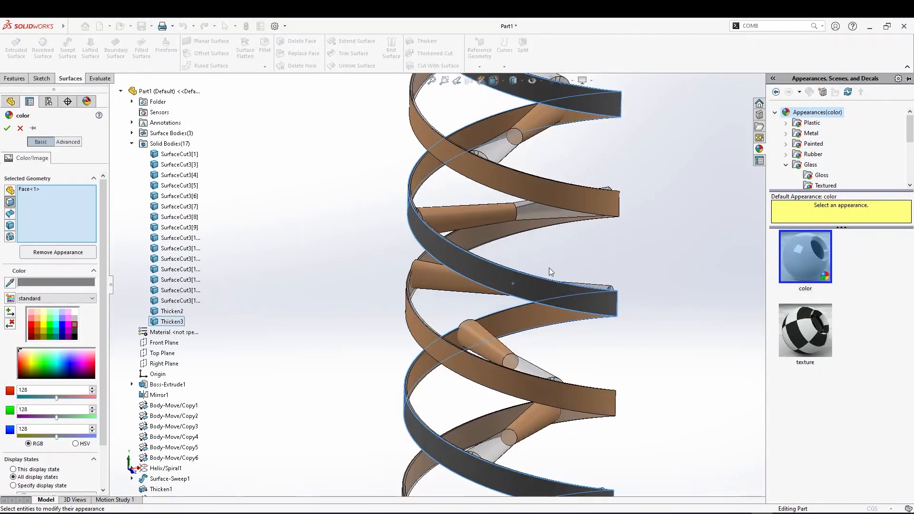
pyautogui.scroll(3, 549, 265)
pyautogui.scroll(-3, 518, 351)
pyautogui.moveTo(521, 351); pyautogui.dragTo(522, 380, button='middle')
pyautogui.click(523, 334)
pyautogui.click(488, 402)
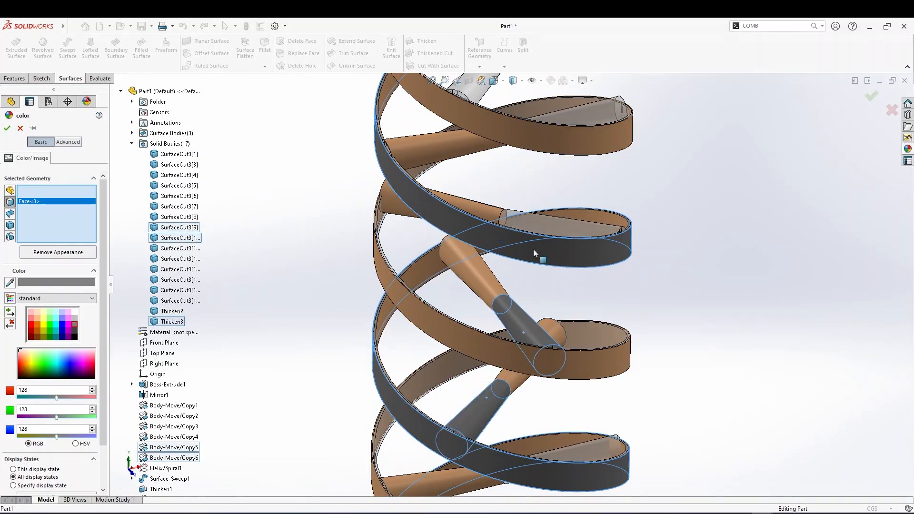
# Add more connecting cylinder bodies along the upper helix to the gray color selection
pyautogui.click(547, 223)
pyautogui.click(584, 119)
pyautogui.scroll(2, 577, 129)
pyautogui.scroll(2, 508, 134)
pyautogui.click(516, 112)
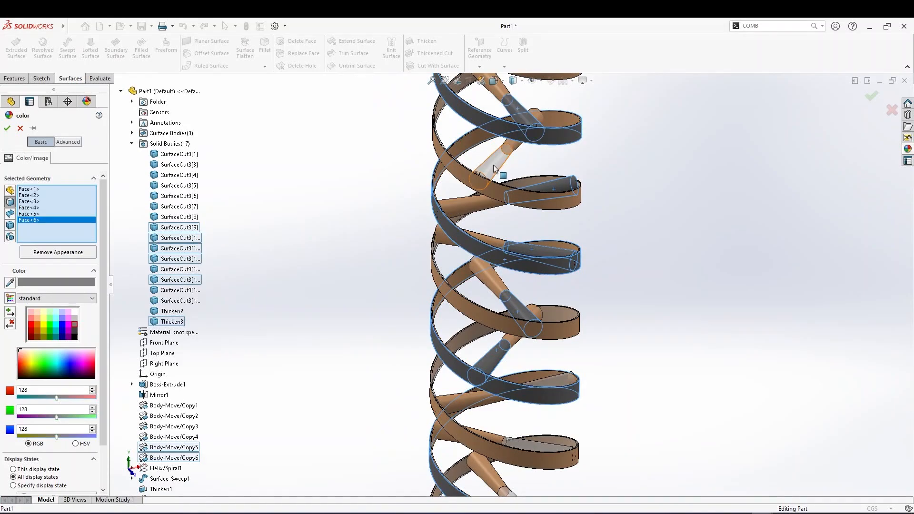
pyautogui.click(497, 166)
pyautogui.click(548, 383)
pyautogui.click(537, 442)
pyautogui.scroll(3, 522, 453)
pyautogui.scroll(-1, 521, 453)
pyautogui.scroll(-3, 521, 453)
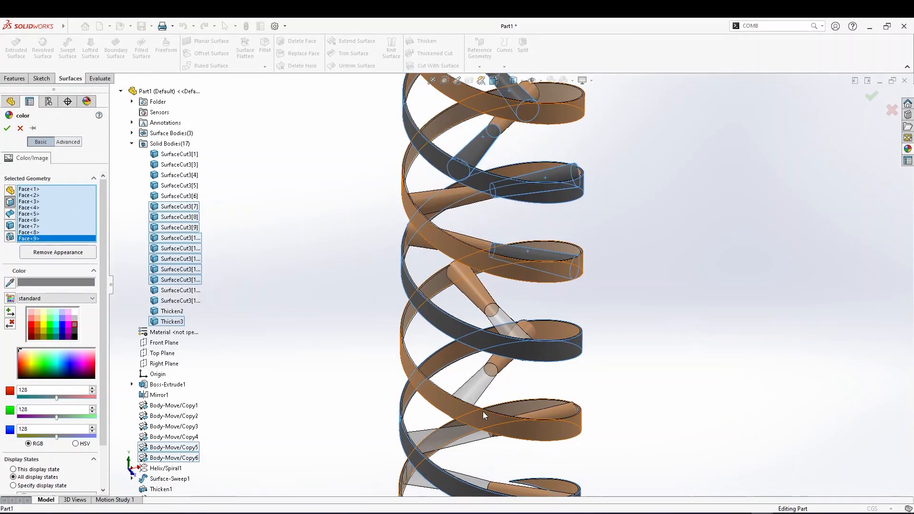
# Add the connecting cylinder bodies further down the helix to the gray selection
pyautogui.click(478, 390)
pyautogui.click(495, 334)
pyautogui.click(459, 439)
pyautogui.scroll(3, 459, 438)
pyautogui.click(465, 401)
pyautogui.scroll(1, 508, 263)
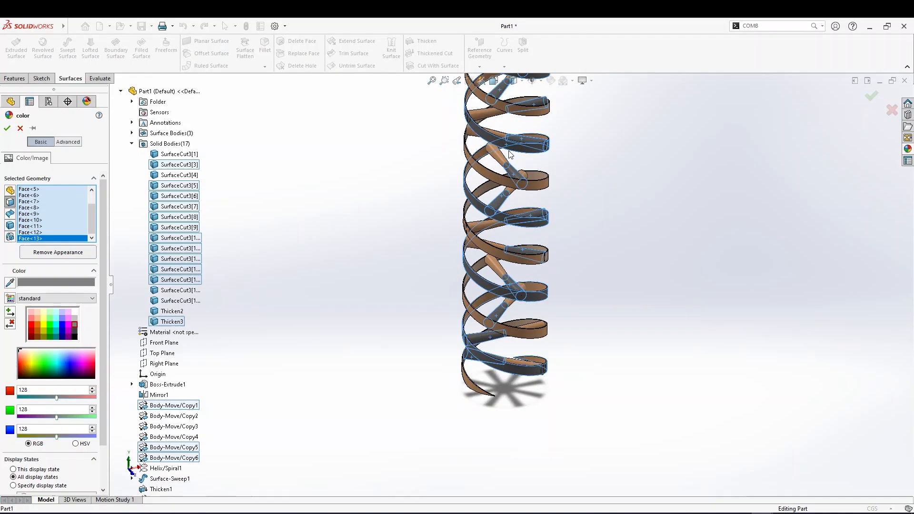
pyautogui.scroll(-2, 508, 215)
pyautogui.scroll(3, 490, 119)
pyautogui.scroll(-4, 490, 119)
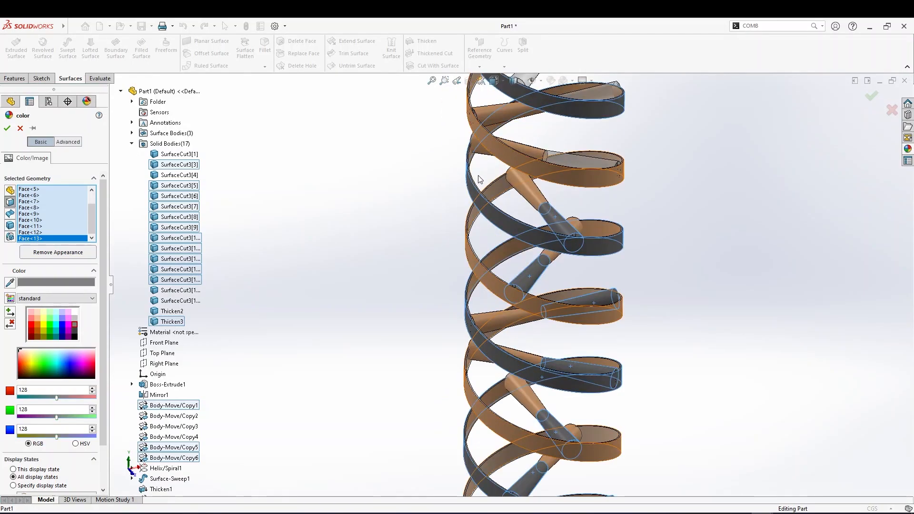
pyautogui.click(623, 187)
pyautogui.scroll(3, 619, 165)
pyautogui.scroll(-2, 546, 249)
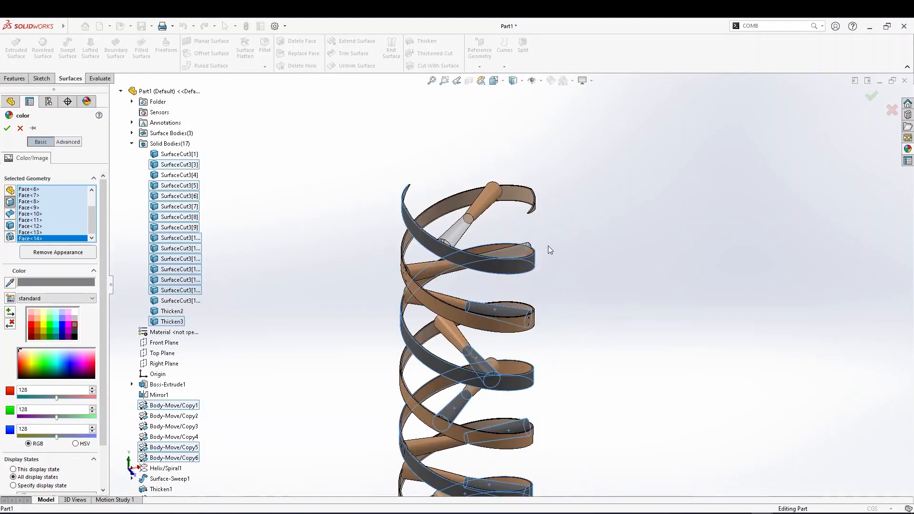
# Add the last connecting cylinder bodies to the selection and apply the gray color
pyautogui.click(506, 248)
pyautogui.click(456, 233)
pyautogui.scroll(-2, 541, 401)
pyautogui.scroll(8, 541, 402)
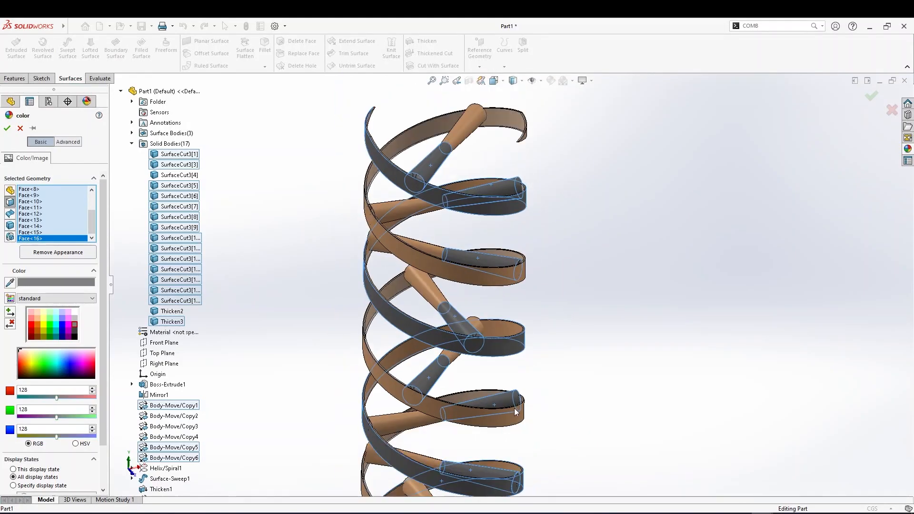
pyautogui.scroll(-3, 483, 456)
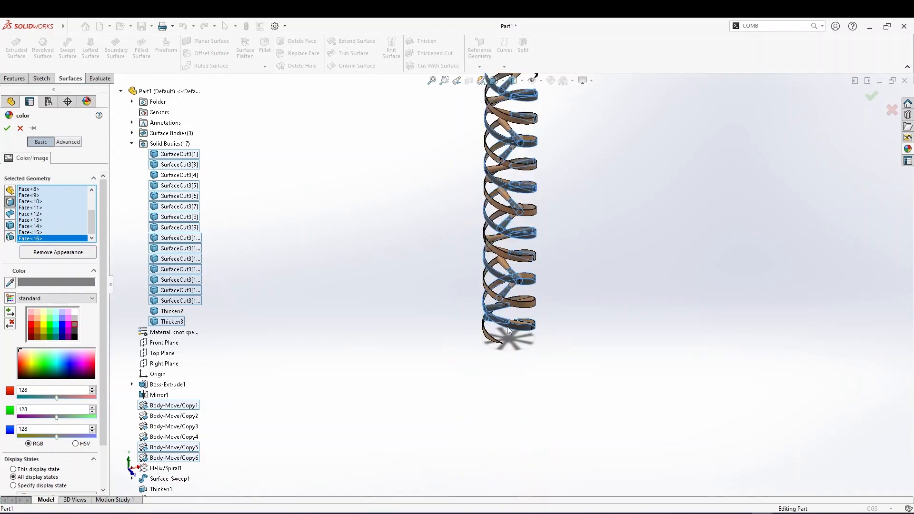
pyautogui.scroll(-2, 517, 272)
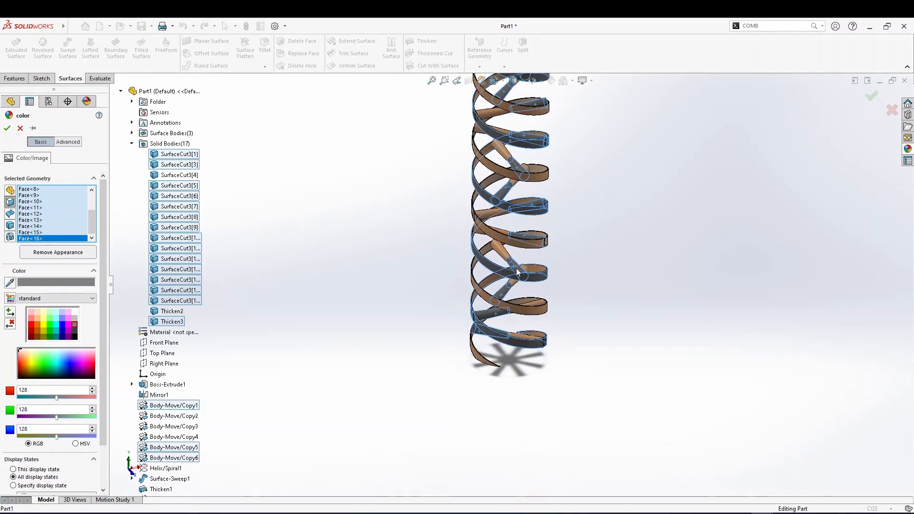
pyautogui.click(7, 128)
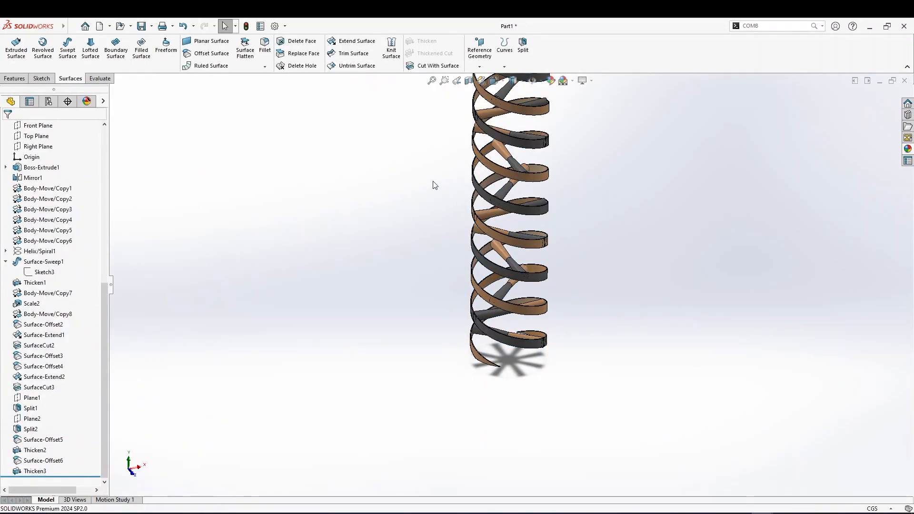
# Open the color appearance of the Thicken2 ribbon face for editing
pyautogui.scroll(2, 423, 175)
pyautogui.scroll(-5, 455, 180)
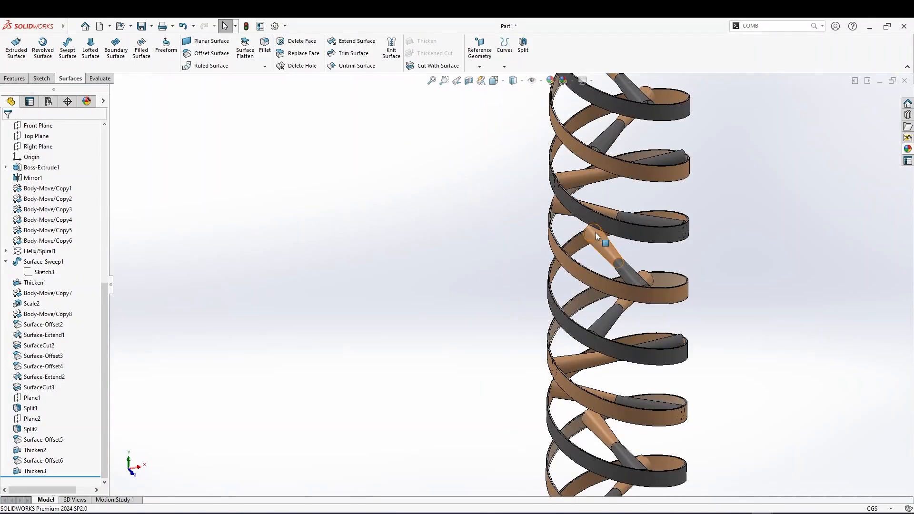
pyautogui.moveTo(733, 169)
pyautogui.mouseDown(button='middle')
pyautogui.moveTo(714, 197)
pyautogui.moveTo(754, 157)
pyautogui.moveTo(723, 138)
pyautogui.moveTo(730, 120)
pyautogui.moveTo(716, 159)
pyautogui.moveTo(723, 180)
pyautogui.mouseUp(button='middle')
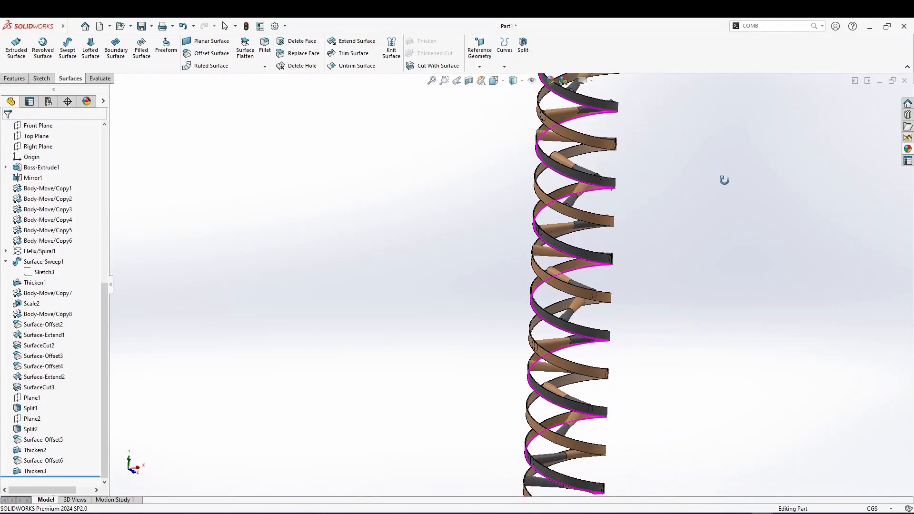
pyautogui.scroll(-5, 526, 177)
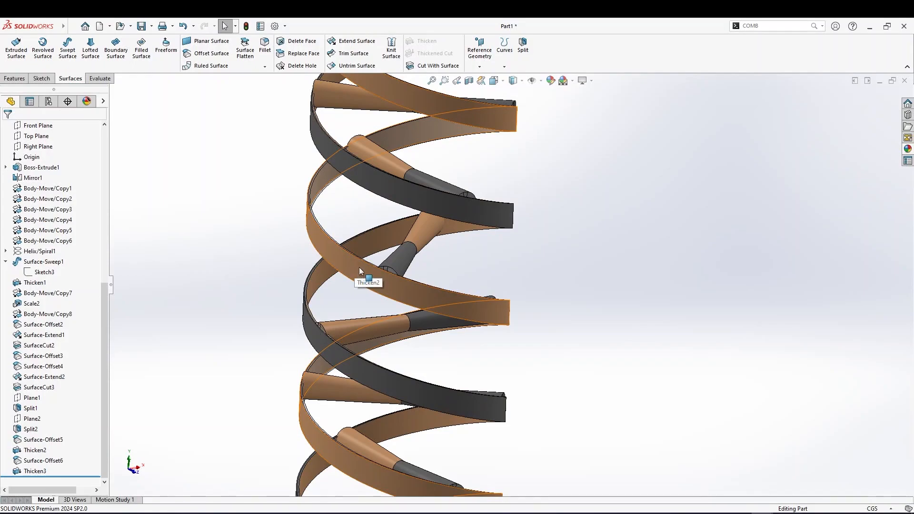
pyautogui.scroll(2, 288, 242)
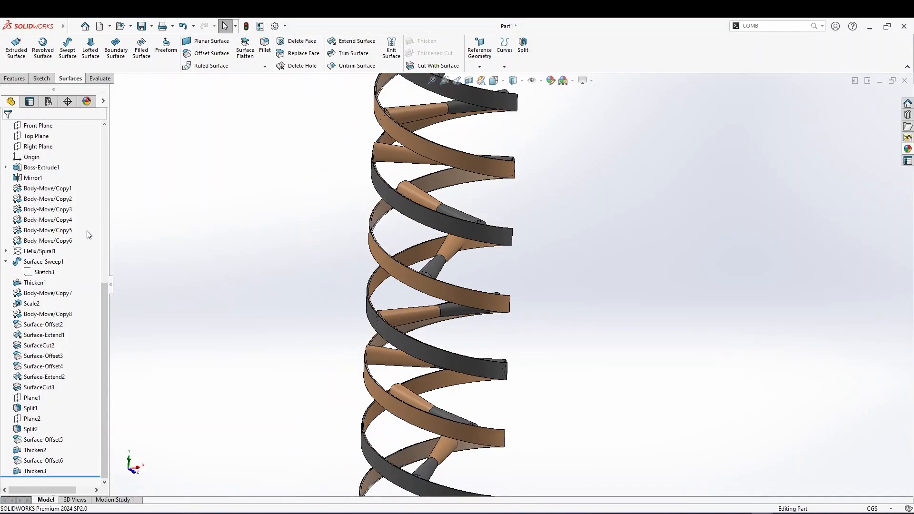
pyautogui.click(389, 265)
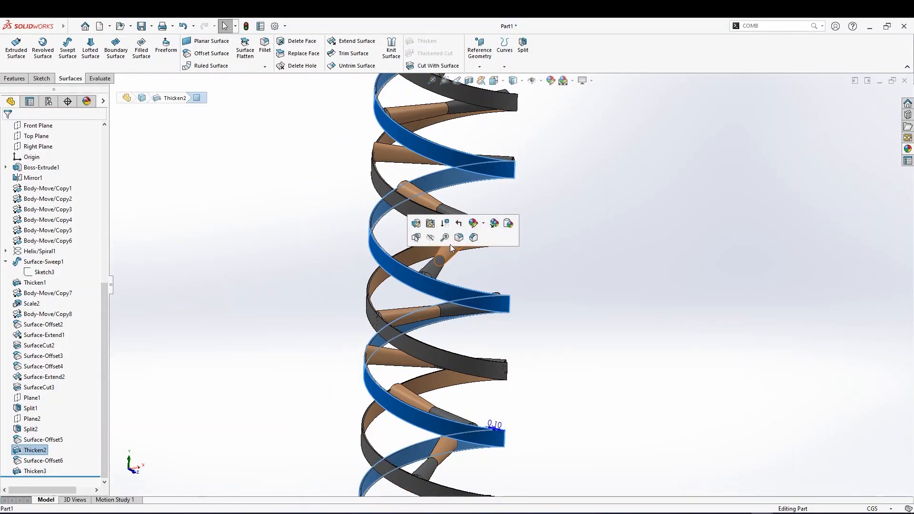
pyautogui.click(483, 223)
pyautogui.click(495, 246)
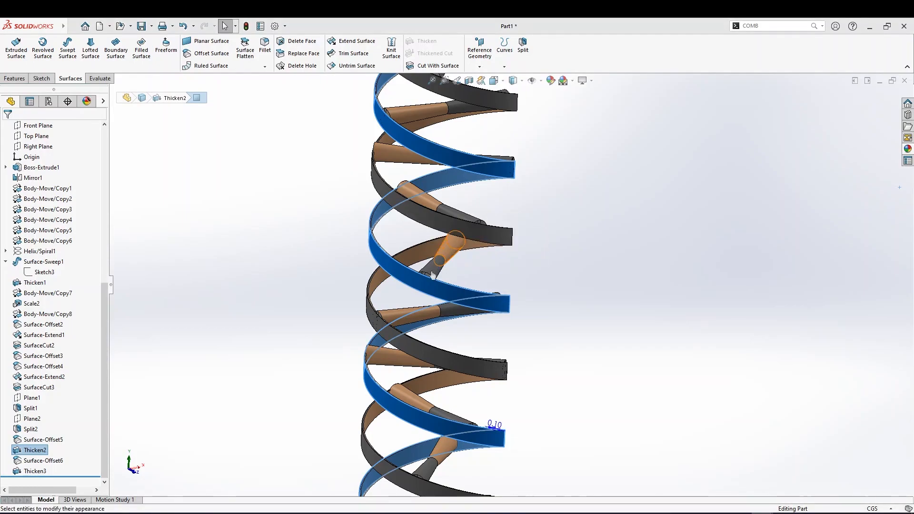
pyautogui.click(43, 336)
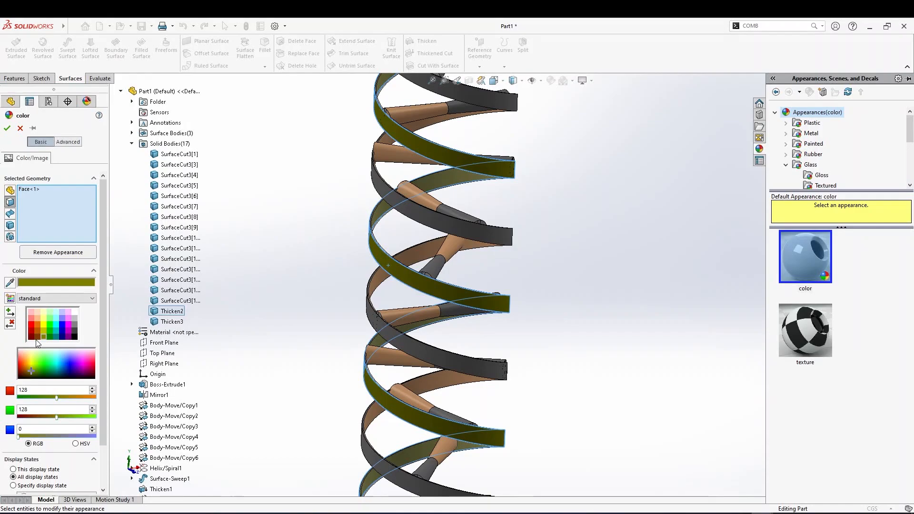
# Try several palette colors on the Thicken2 ribbon, ending with a light peach, and cancel the appearance edit
pyautogui.click(38, 325)
pyautogui.click(32, 318)
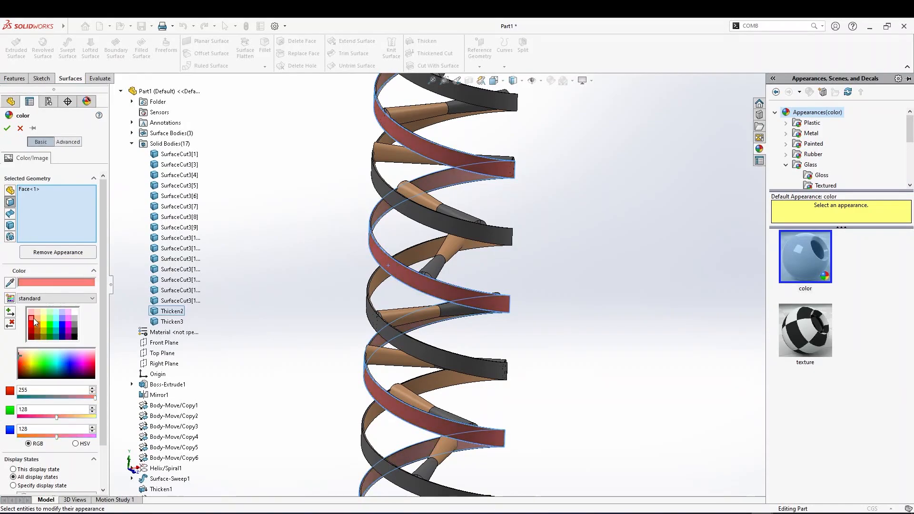
pyautogui.click(37, 319)
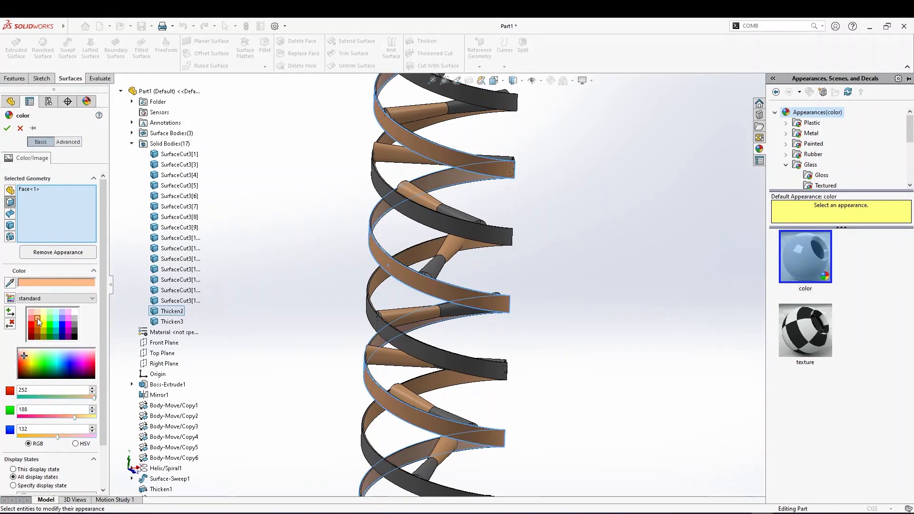
pyautogui.click(35, 312)
pyautogui.click(32, 318)
pyautogui.click(36, 320)
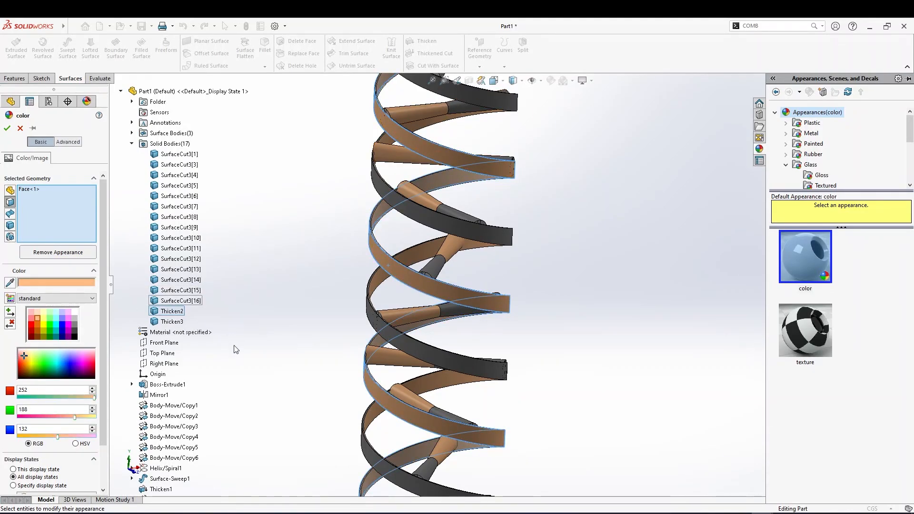
pyautogui.click(184, 322)
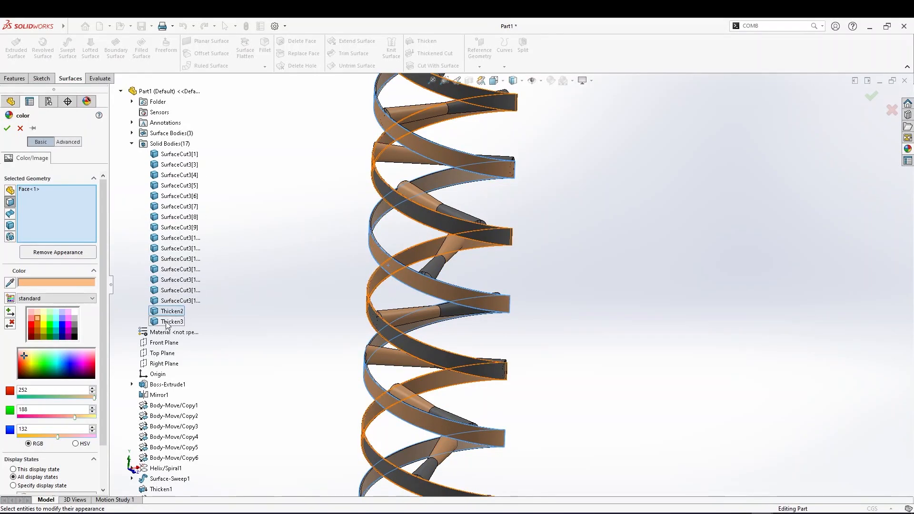
pyautogui.click(175, 312)
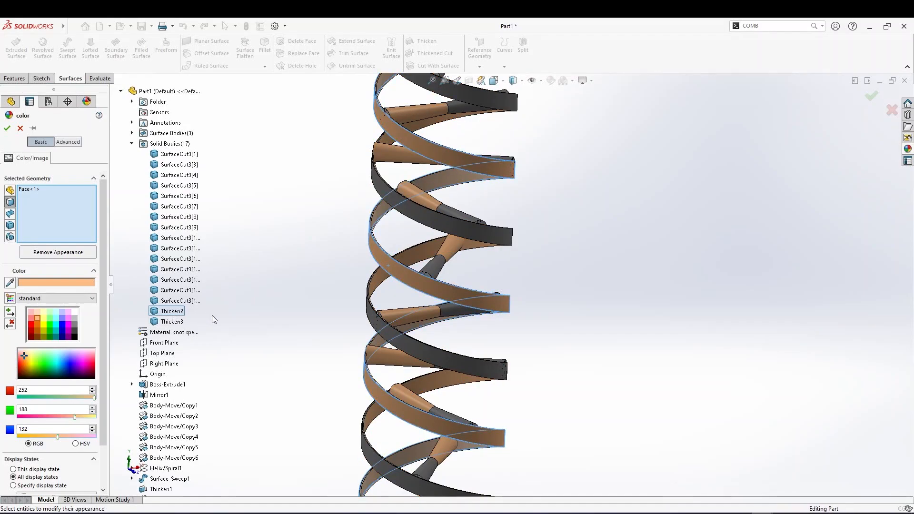
pyautogui.click(20, 129)
# Select all solid bodies, edit their body appearance, and browse to the Metal Steel appearances
pyautogui.scroll(7, 47, 212)
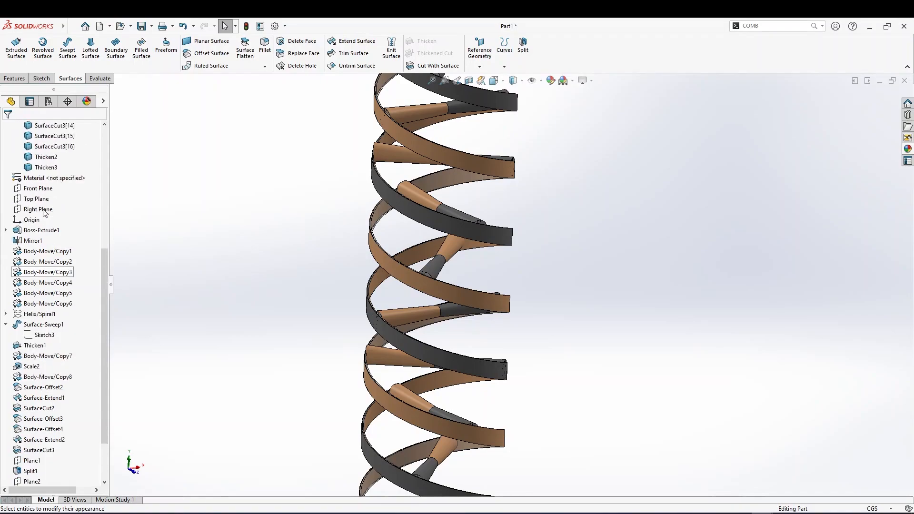
pyautogui.click(46, 324)
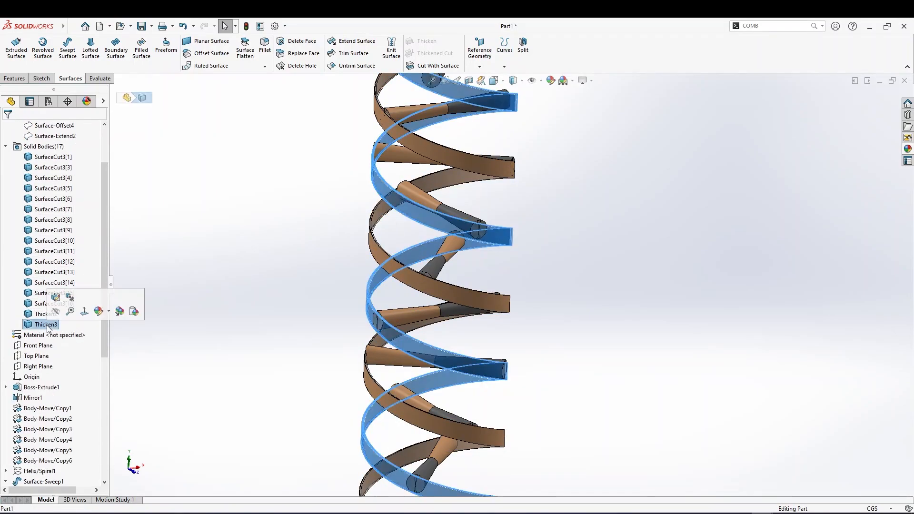
pyautogui.keyDown('shift'); pyautogui.click(65, 158); pyautogui.keyUp('shift')
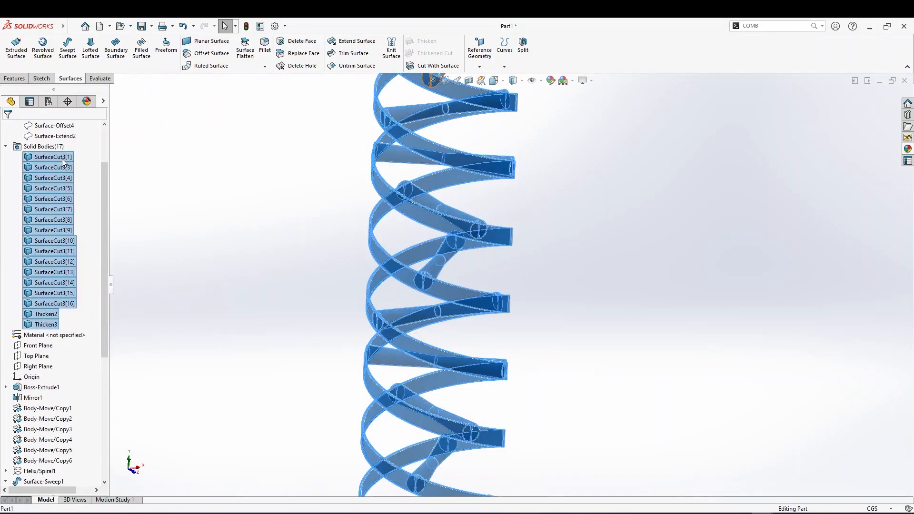
pyautogui.rightClick(63, 162)
pyautogui.click(113, 144)
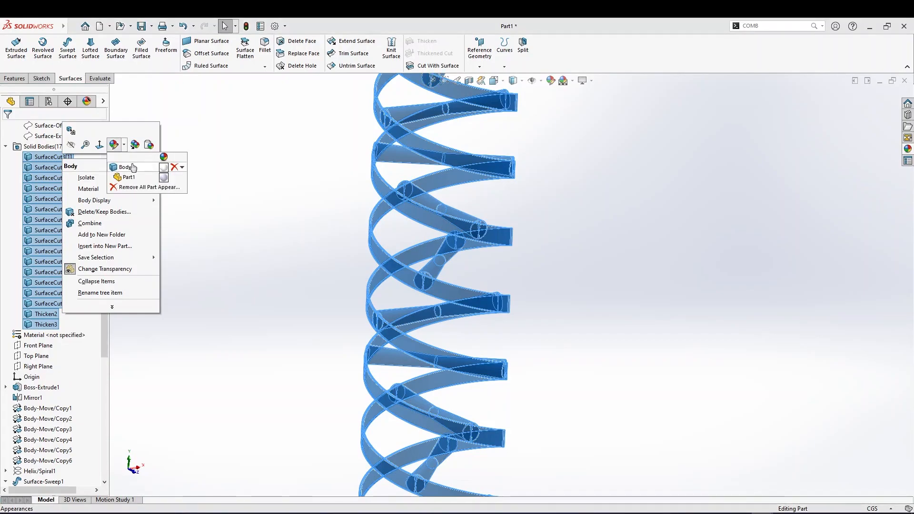
pyautogui.click(132, 167)
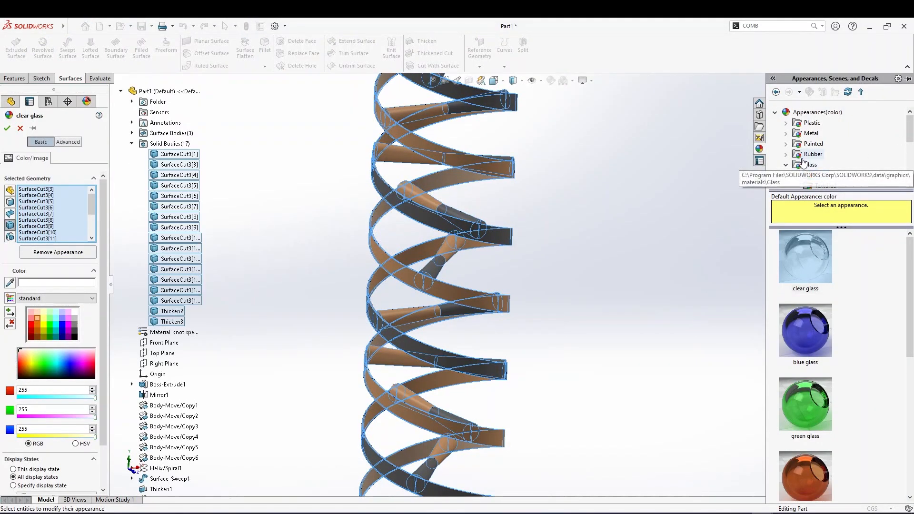
pyautogui.scroll(-2, 789, 171)
pyautogui.scroll(2, 791, 151)
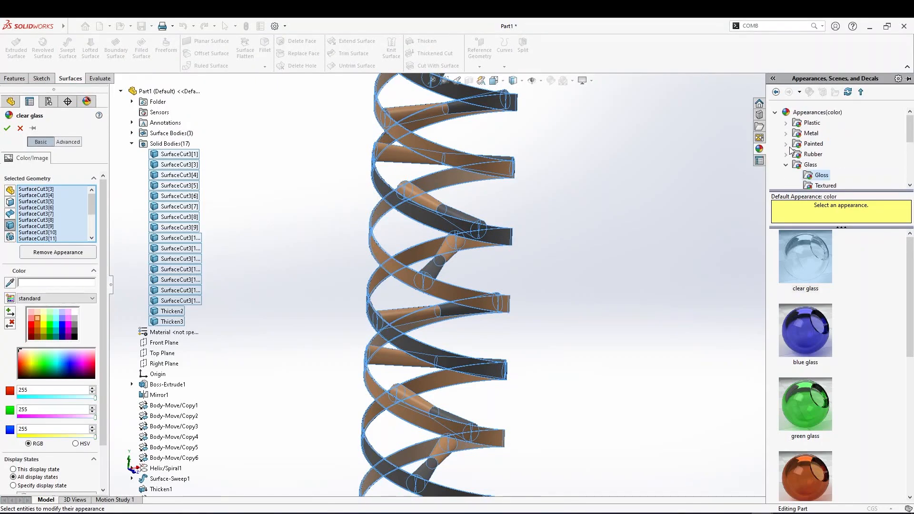
pyautogui.click(786, 134)
pyautogui.scroll(-4, 809, 152)
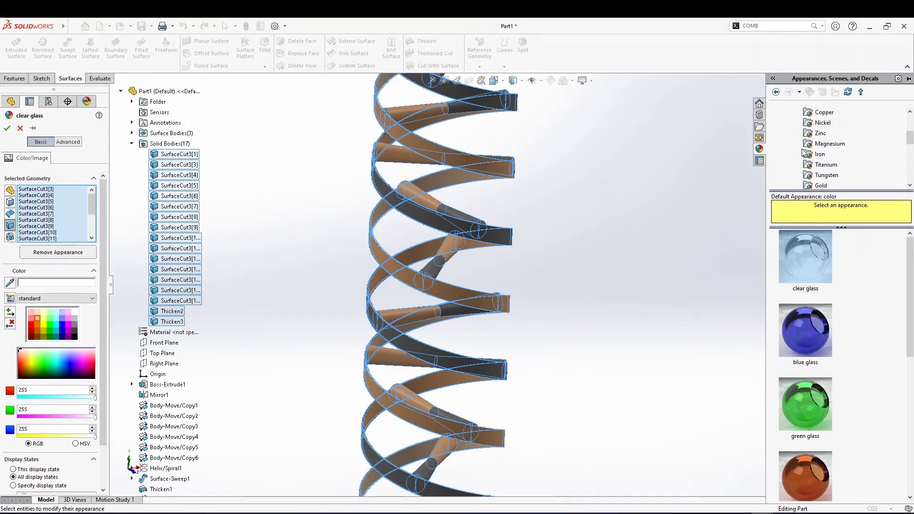
pyautogui.scroll(3, 815, 157)
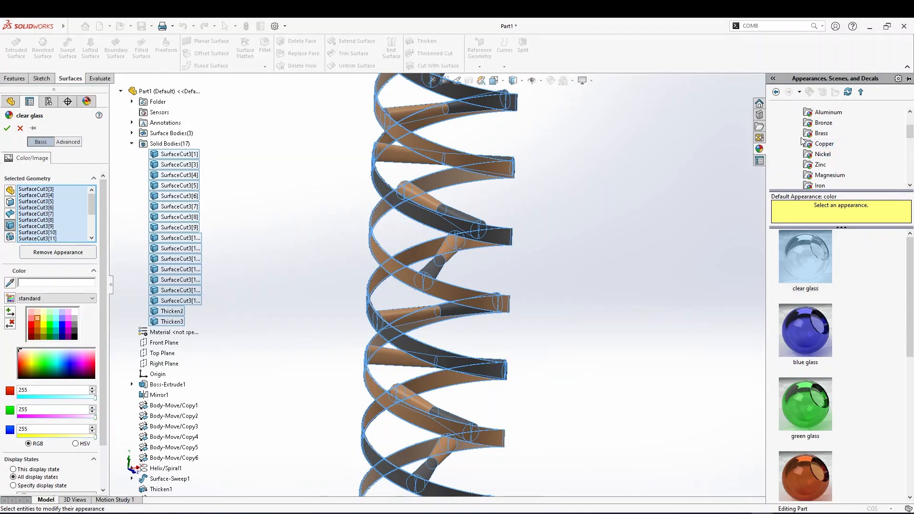
pyautogui.click(808, 125)
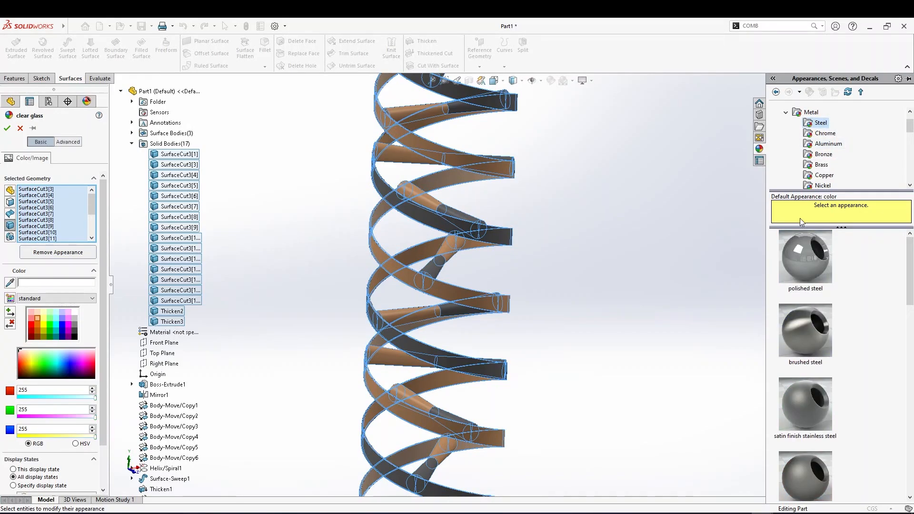
# Preview several Steel appearances on all bodies, from chain link and treadplate to burnished and polished steel
pyautogui.scroll(-5, 799, 305)
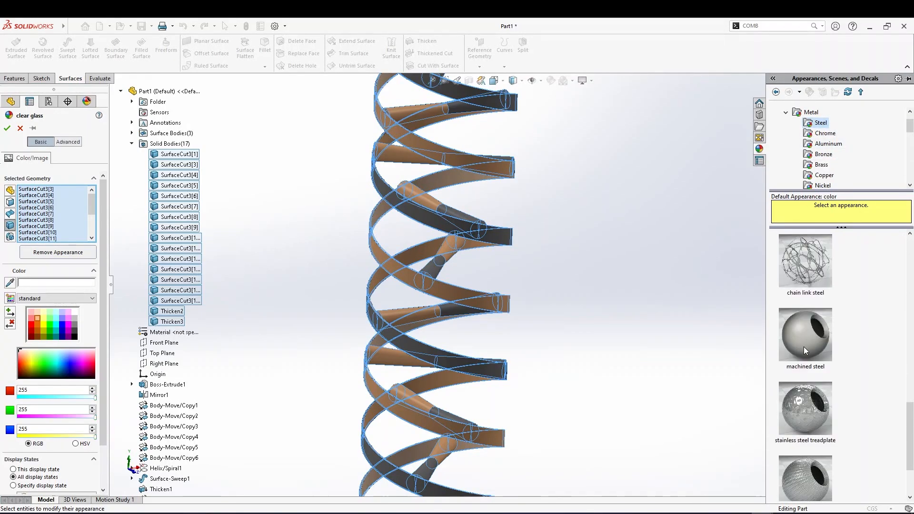
pyautogui.click(797, 279)
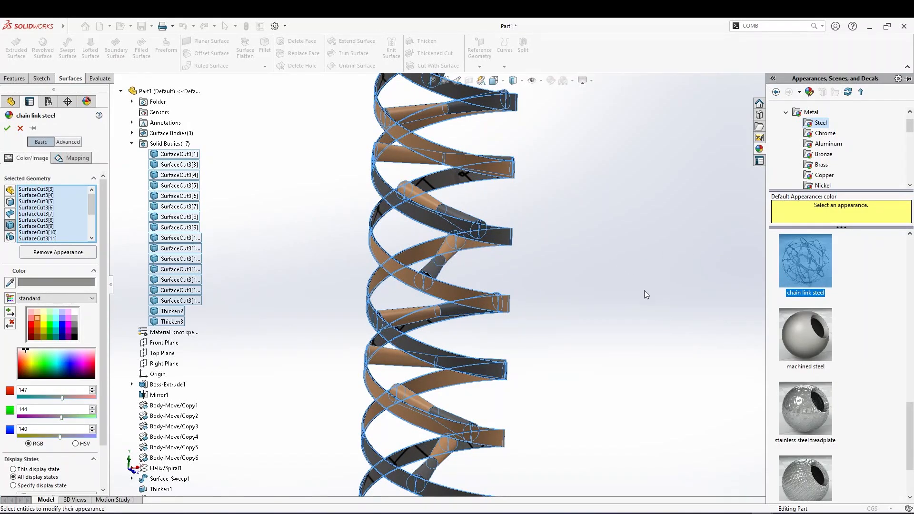
pyautogui.click(804, 406)
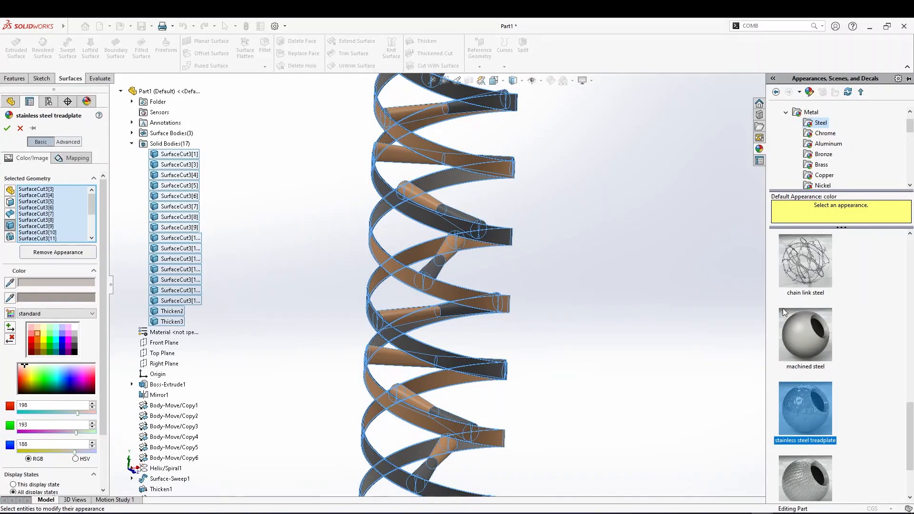
pyautogui.scroll(5, 816, 362)
pyautogui.click(807, 305)
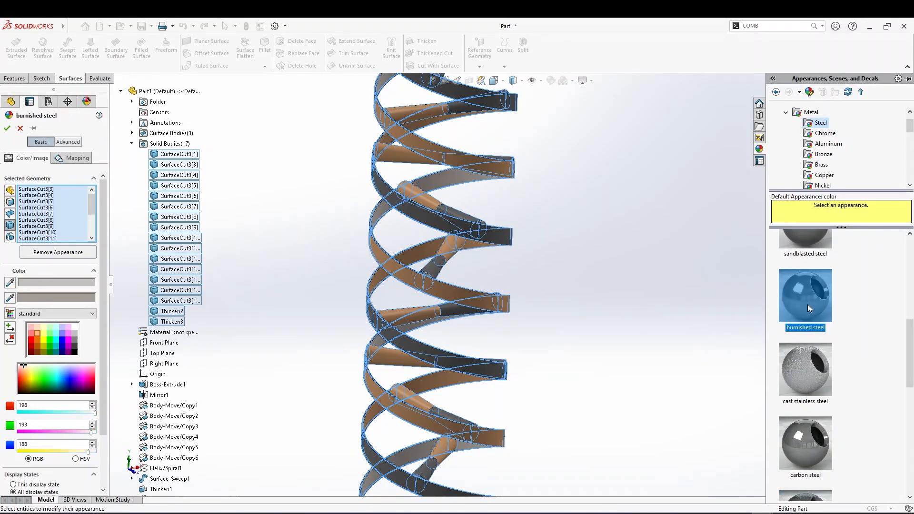
pyautogui.scroll(-2, 808, 307)
pyautogui.click(802, 270)
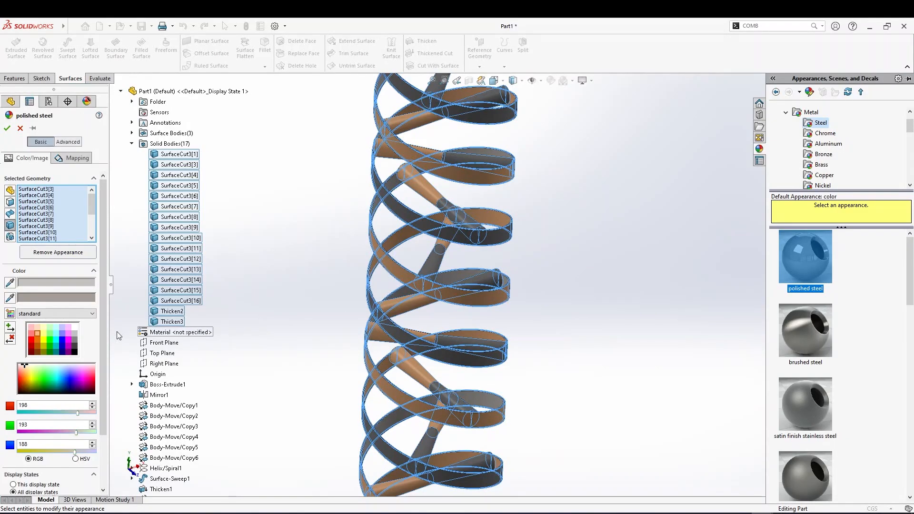
pyautogui.moveTo(622, 245); pyautogui.dragTo(694, 260, button='middle')
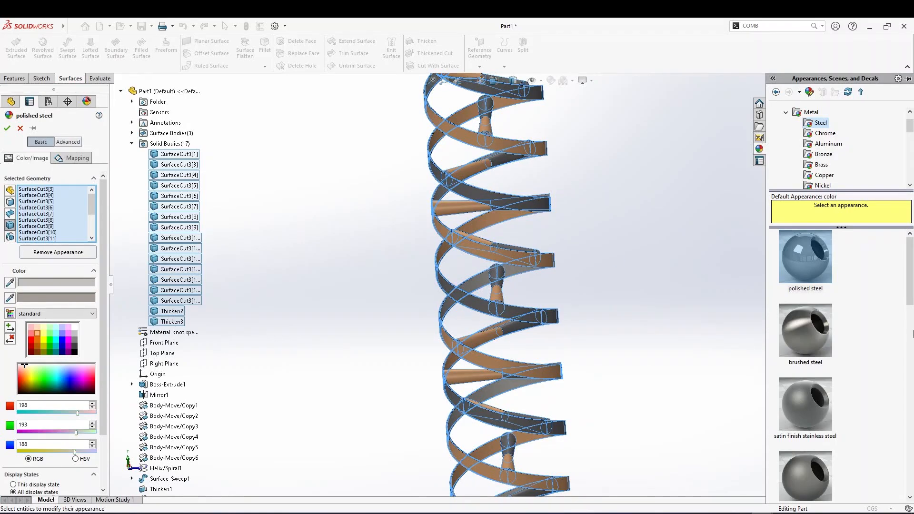
# Preview the Bronze appearances on all bodies, trying polished, brushed and satin finish bronze
pyautogui.click(816, 155)
pyautogui.click(805, 257)
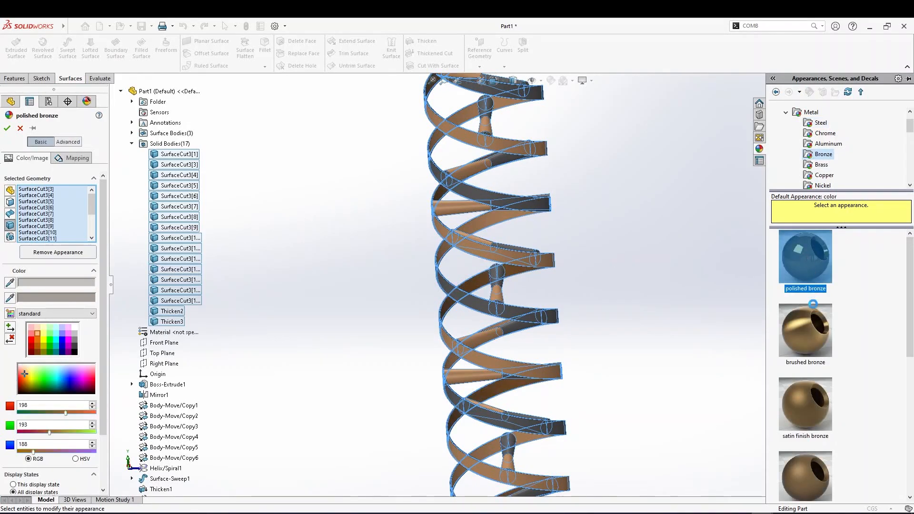
pyautogui.click(814, 325)
pyautogui.click(823, 419)
pyautogui.click(821, 455)
pyautogui.click(815, 402)
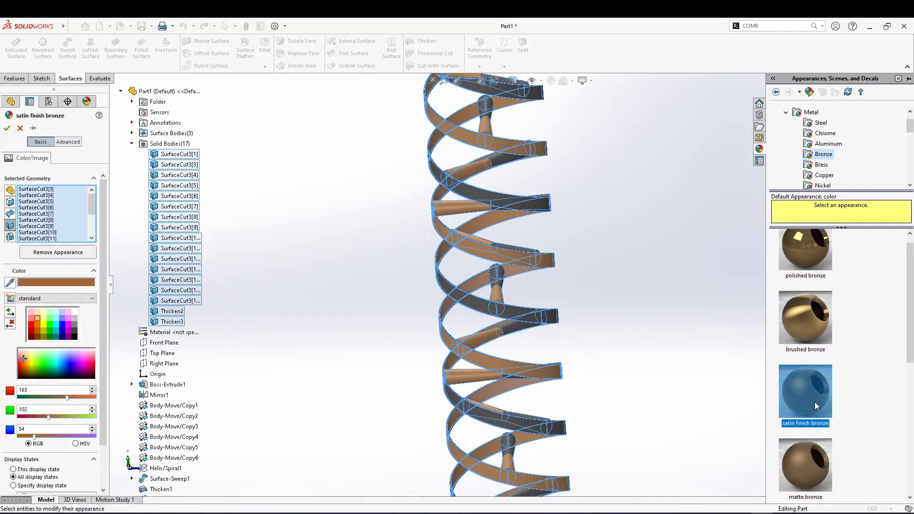
# Apply the Chrome chromium plate appearance to all selected bodies and confirm
pyautogui.scroll(-3, 812, 408)
pyautogui.scroll(3, 783, 339)
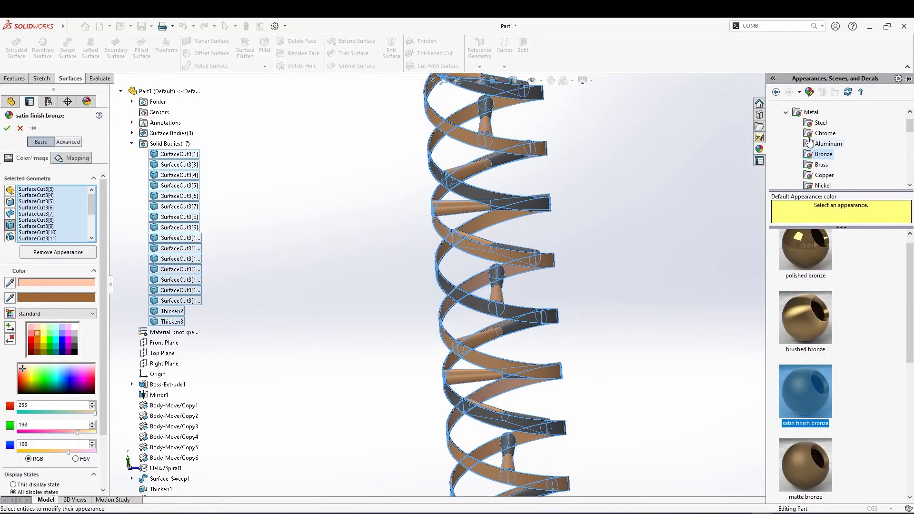
pyautogui.click(818, 124)
pyautogui.click(822, 134)
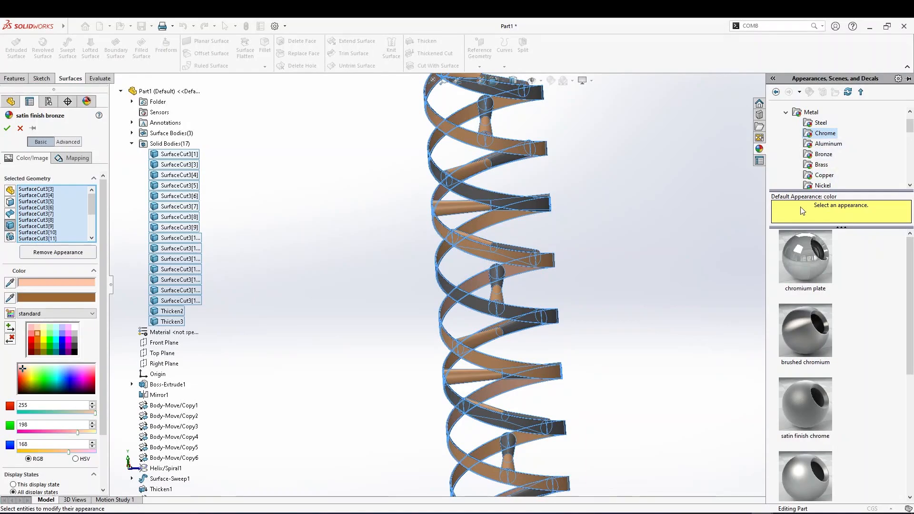
pyautogui.click(794, 322)
pyautogui.click(812, 272)
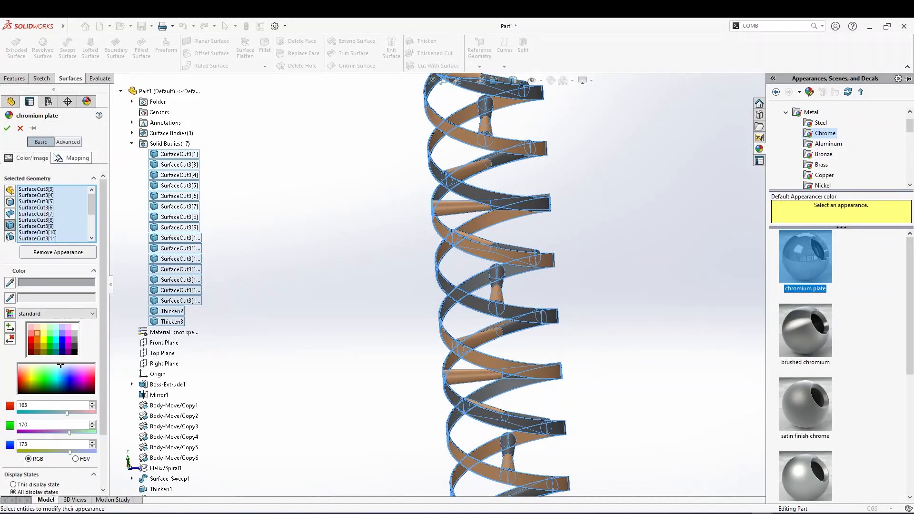
pyautogui.click(7, 128)
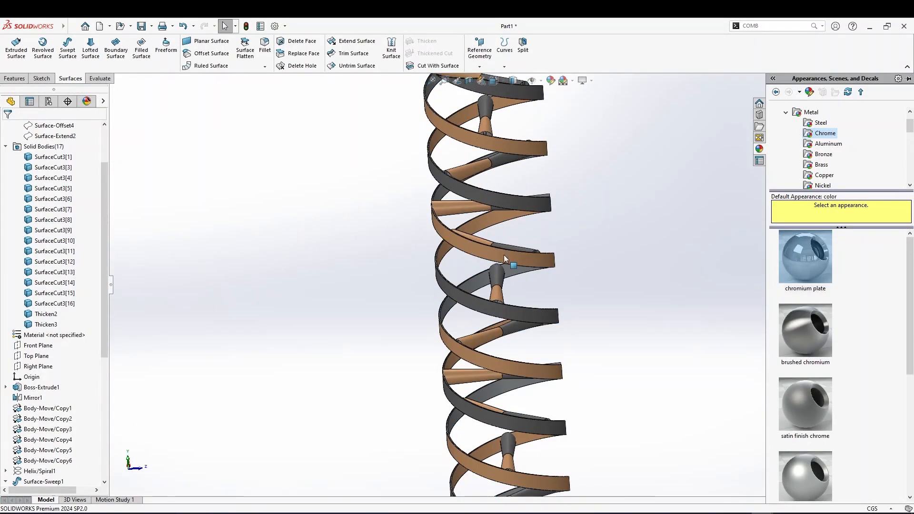
# Edit the color appearance of a Thicken2 ribbon face and set it to orange (232, 113, 8)
pyautogui.scroll(-5, 500, 229)
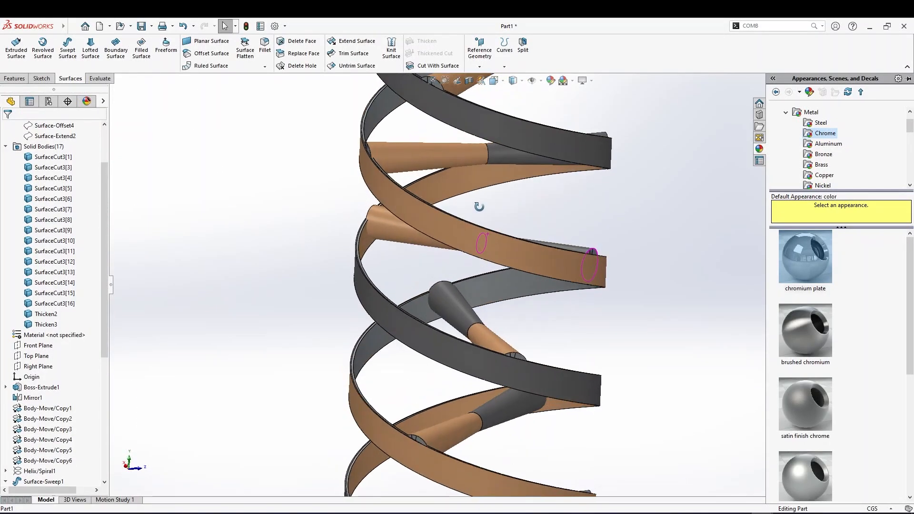
pyautogui.click(469, 227)
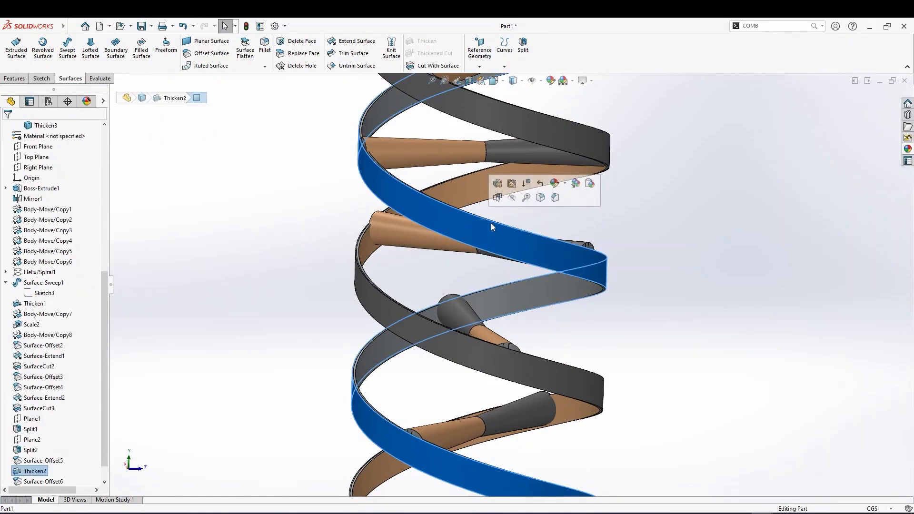
pyautogui.click(565, 188)
pyautogui.click(576, 201)
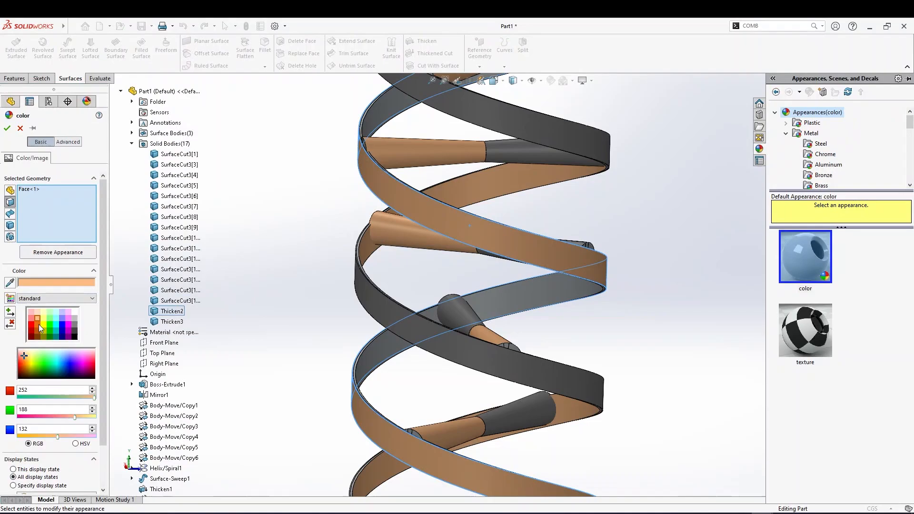
pyautogui.click(39, 324)
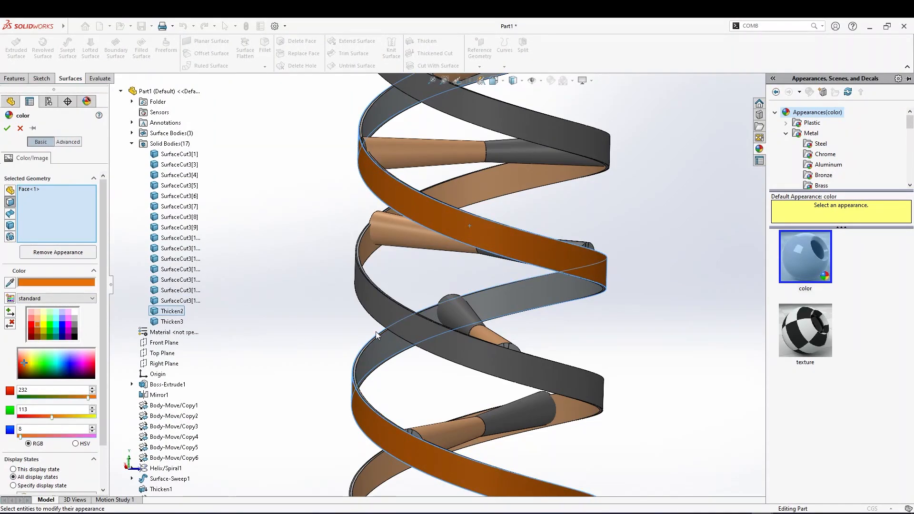
# Add the upper Thicken2 ribbon faces and a connecting cylinder face to the orange color selection
pyautogui.moveTo(452, 305)
pyautogui.mouseDown(button='middle')
pyautogui.moveTo(456, 318)
pyautogui.moveTo(458, 294)
pyautogui.mouseUp(button='middle')
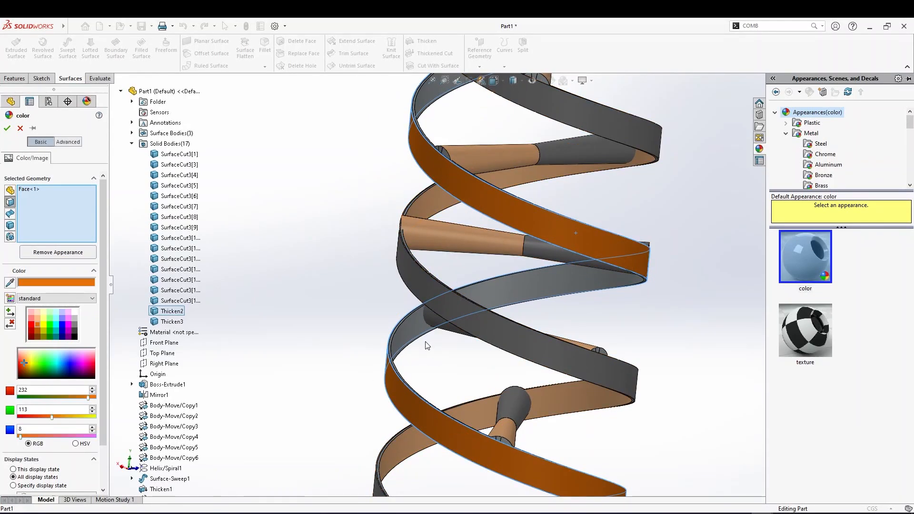
pyautogui.scroll(3, 456, 238)
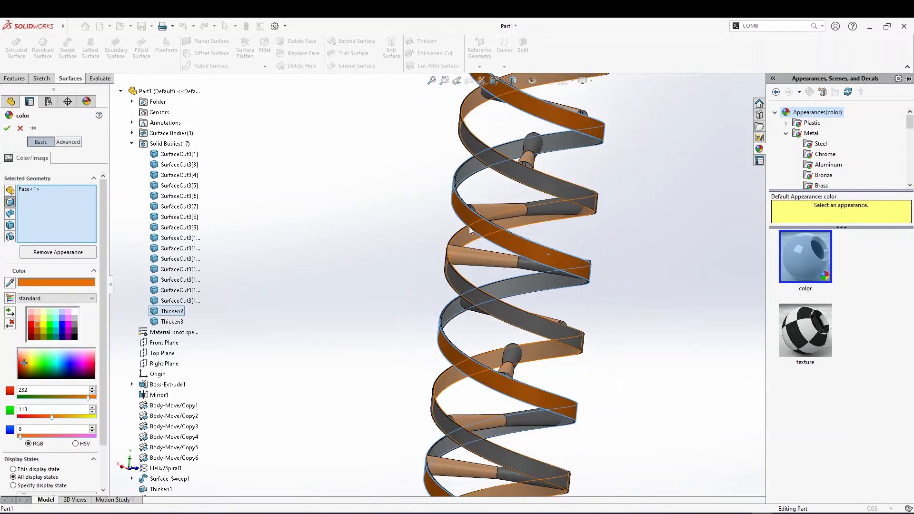
pyautogui.click(486, 205)
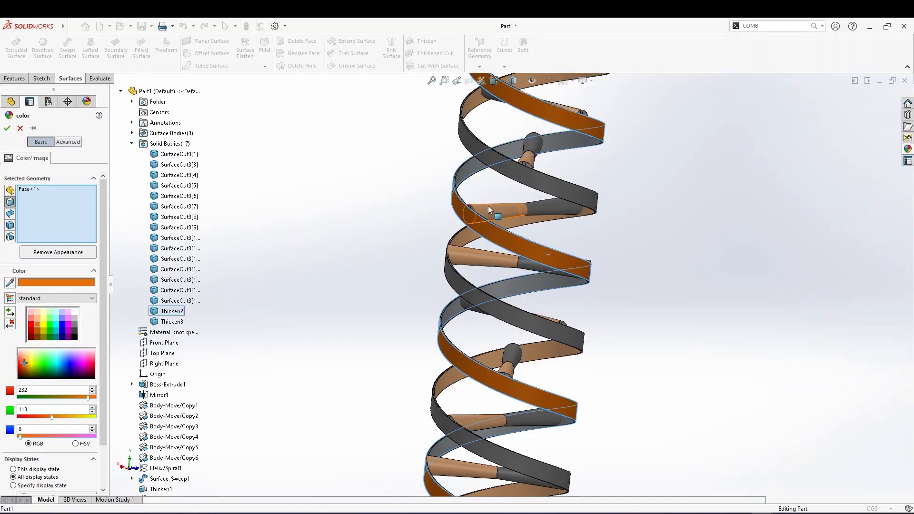
pyautogui.click(531, 161)
pyautogui.scroll(-5, 521, 190)
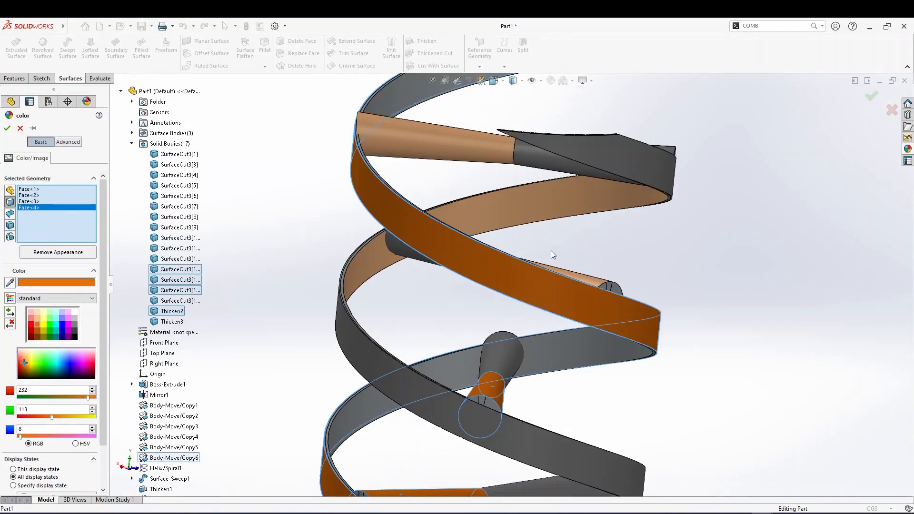
pyautogui.click(565, 274)
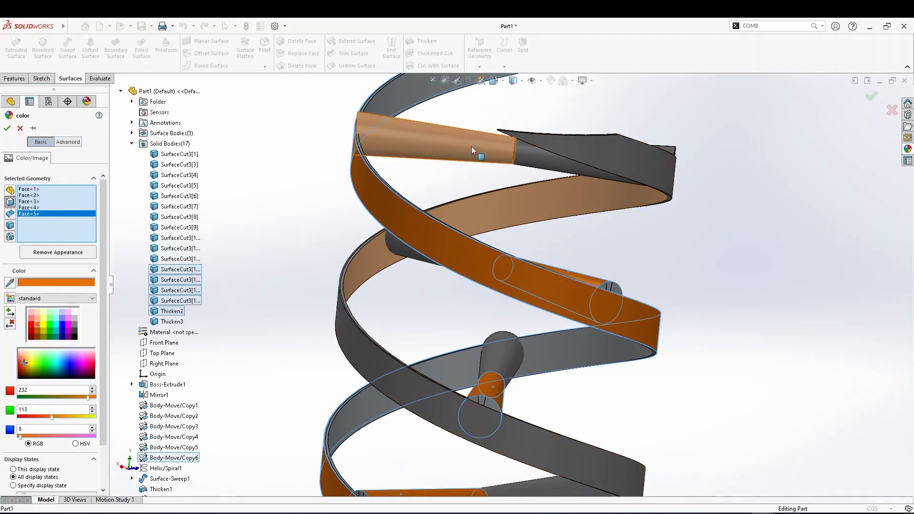
pyautogui.click(471, 147)
# Add the cylinder faces at the upper ribbon crossing to the orange color selection
pyautogui.moveTo(654, 293); pyautogui.dragTo(605, 298, button='middle')
pyautogui.click(598, 285)
pyautogui.click(581, 283)
pyautogui.click(556, 297)
pyautogui.scroll(4, 533, 277)
pyautogui.keyDown('ctrl'); pyautogui.moveTo(581, 264); pyautogui.dragTo(669, 311, button='middle'); pyautogui.keyUp('ctrl')
pyautogui.moveTo(526, 299); pyautogui.dragTo(571, 286, button='middle')
pyautogui.scroll(-8, 581, 241)
pyautogui.click(567, 339)
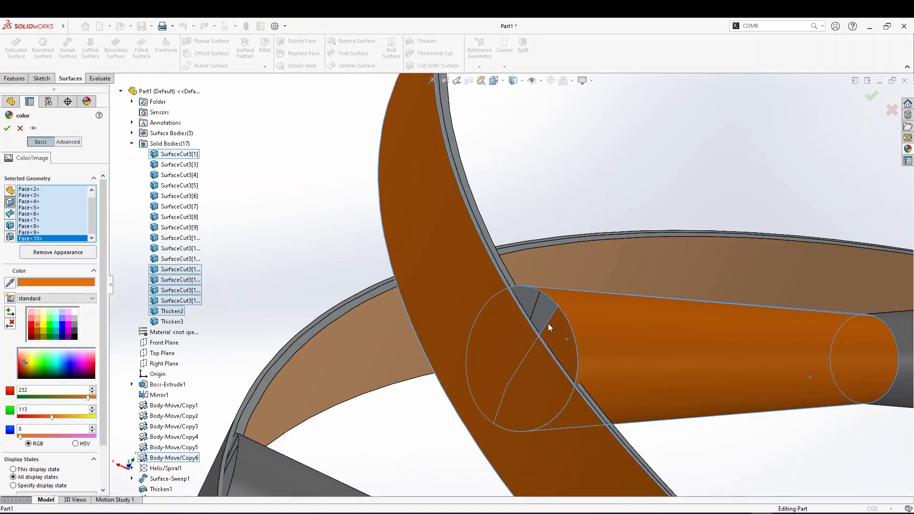
pyautogui.click(541, 316)
pyautogui.click(524, 304)
# Add further ribbon and cylinder faces along the middle of the stack to the orange color selection
pyautogui.scroll(3, 524, 305)
pyautogui.scroll(3, 543, 324)
pyautogui.moveTo(500, 349); pyautogui.dragTo(562, 394, button='middle')
pyautogui.scroll(8, 464, 385)
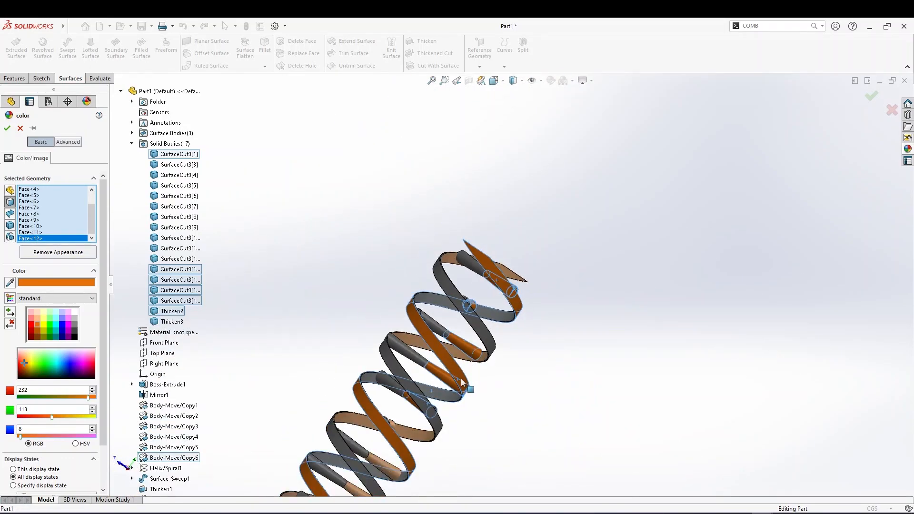
pyautogui.scroll(-5, 490, 321)
pyautogui.moveTo(490, 325); pyautogui.dragTo(412, 256, button='middle')
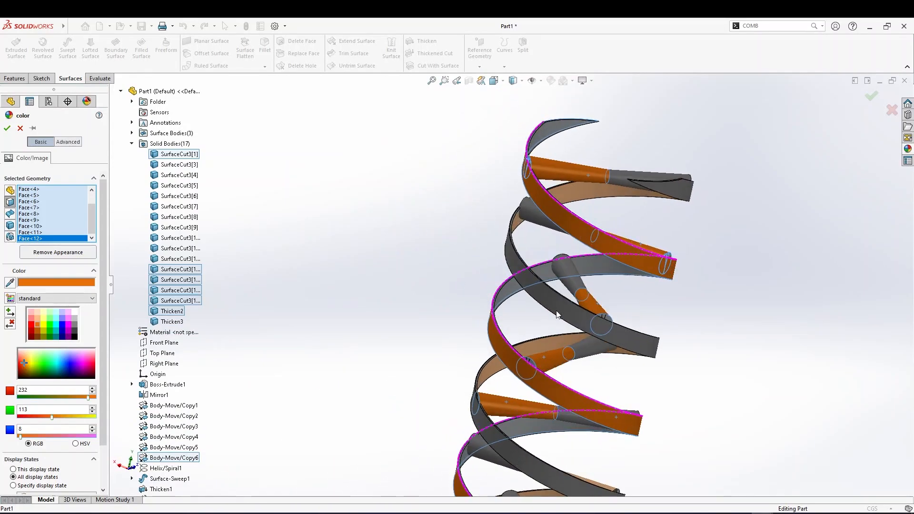
pyautogui.scroll(-6, 601, 318)
pyautogui.click(604, 312)
pyautogui.click(584, 308)
pyautogui.click(580, 308)
pyautogui.keyDown('ctrl'); pyautogui.moveTo(412, 438); pyautogui.dragTo(452, 393, button='middle'); pyautogui.keyUp('ctrl')
pyautogui.click(451, 393)
pyautogui.click(430, 379)
pyautogui.click(432, 404)
pyautogui.scroll(7, 435, 406)
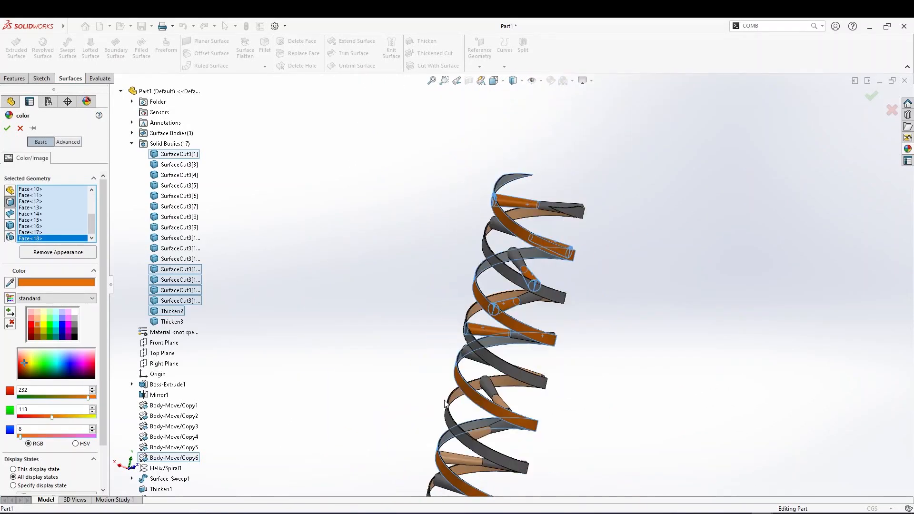
# Add the lower ribbon strips and their cylinder faces to the orange color selection
pyautogui.scroll(-3, 478, 363)
pyautogui.scroll(-2, 478, 363)
pyautogui.moveTo(478, 363); pyautogui.dragTo(560, 403, button='middle')
pyautogui.scroll(-2, 533, 338)
pyautogui.moveTo(528, 338); pyautogui.dragTo(860, 367, button='middle')
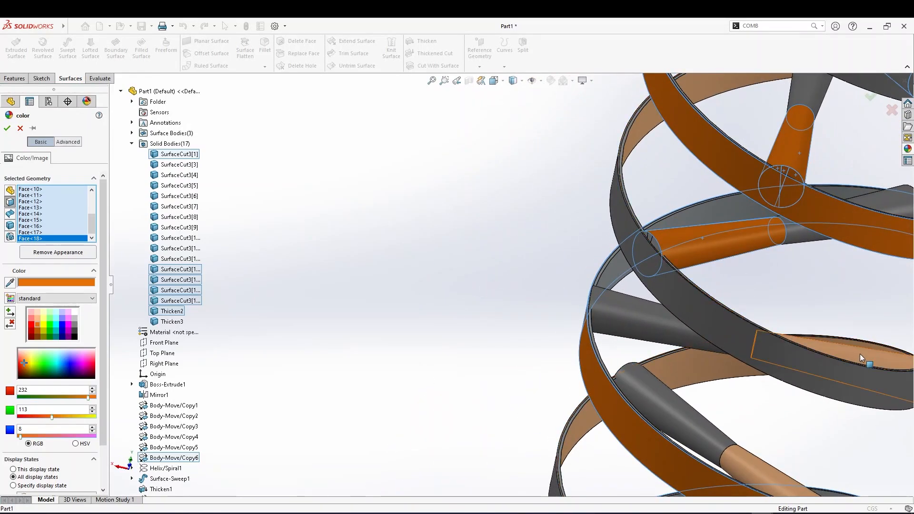
pyautogui.click(859, 353)
pyautogui.click(761, 467)
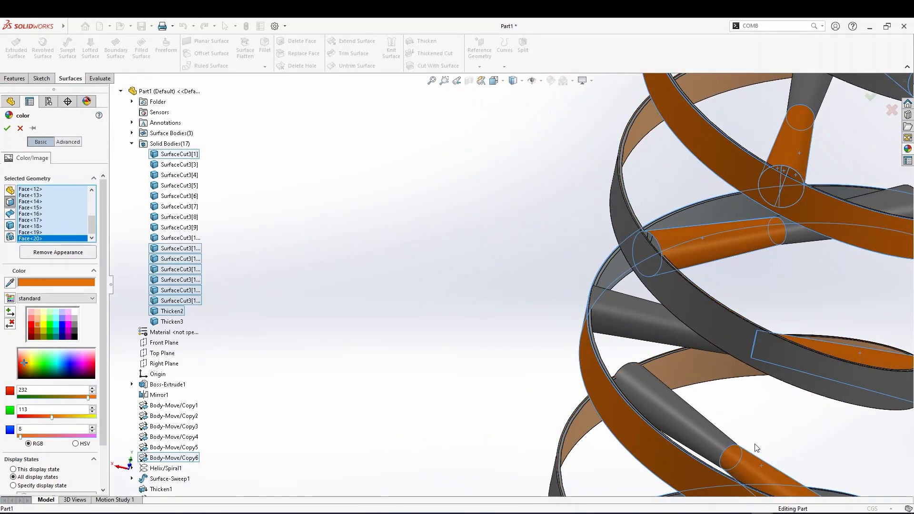
pyautogui.scroll(5, 760, 424)
pyautogui.moveTo(733, 394); pyautogui.dragTo(617, 372, button='middle')
pyautogui.scroll(-3, 595, 370)
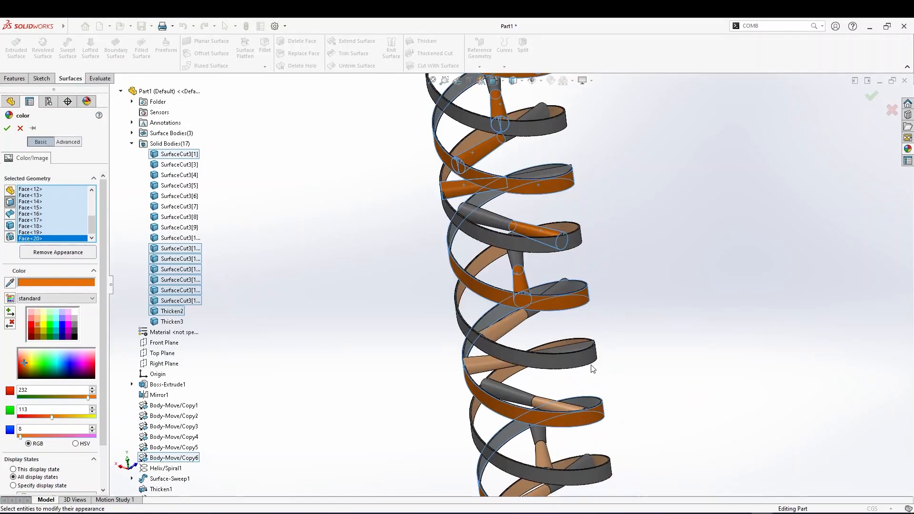
pyautogui.scroll(-4, 489, 313)
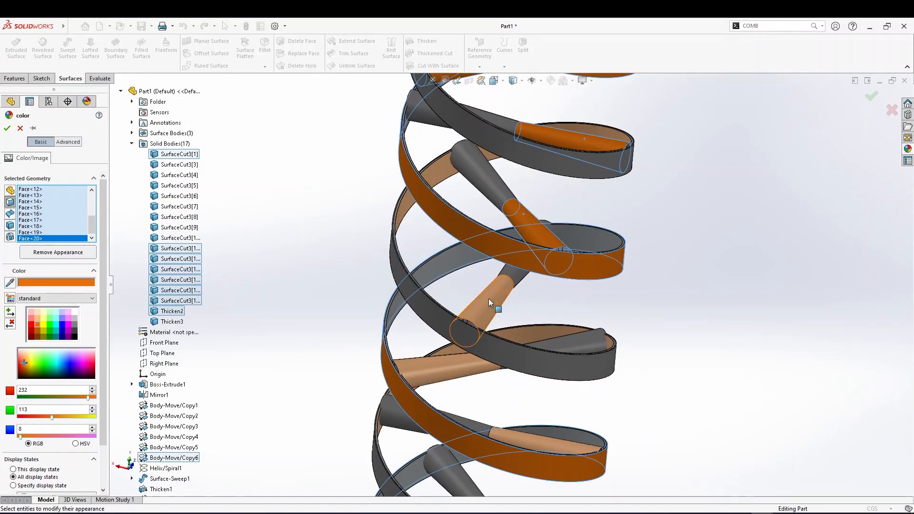
pyautogui.click(488, 299)
pyautogui.click(456, 371)
pyautogui.click(546, 444)
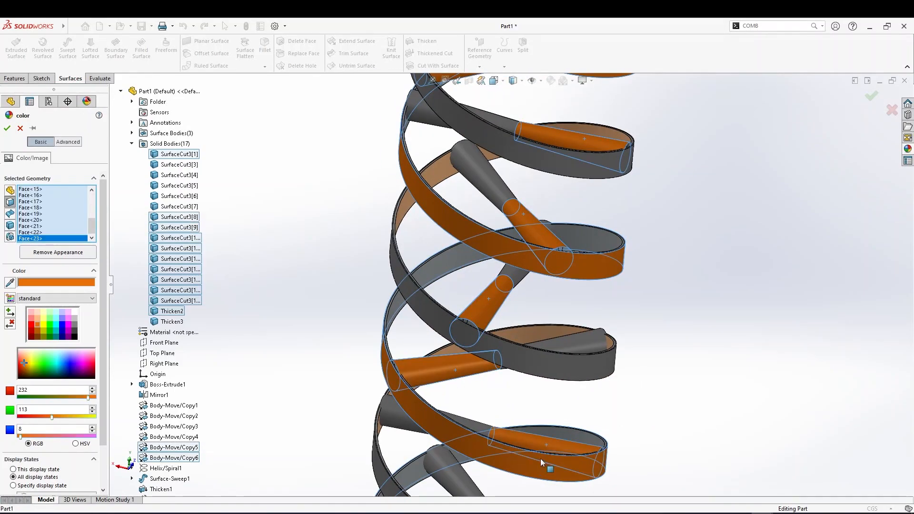
# Add the cylinder and ribbon faces in the lower middle of the stack to the orange color selection
pyautogui.scroll(5, 540, 458)
pyautogui.scroll(-5, 500, 370)
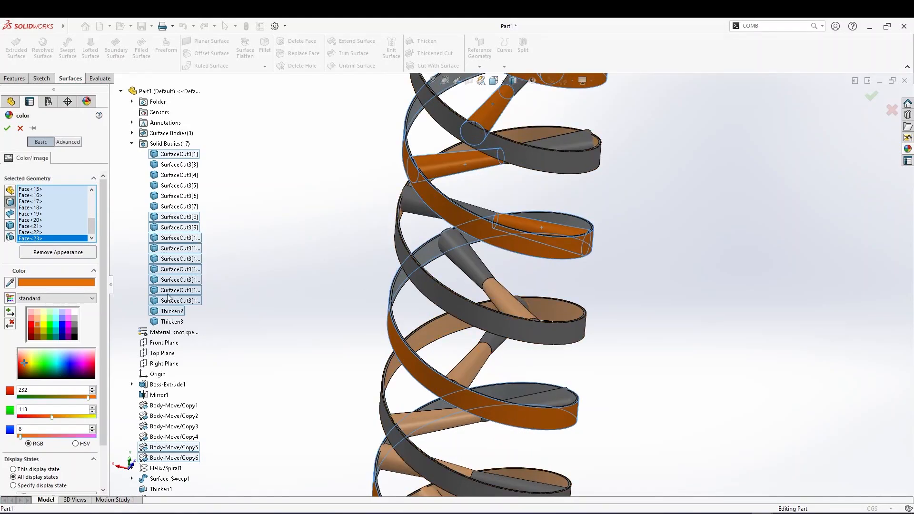
pyautogui.click(516, 303)
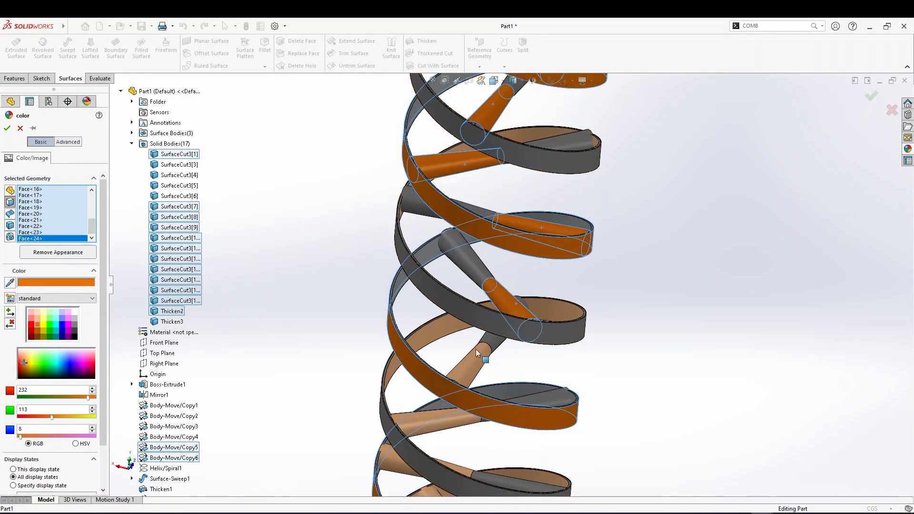
pyautogui.click(464, 371)
pyautogui.click(426, 418)
# Add the cylinder faces near the bottom of the stack to the orange color selection
pyautogui.scroll(5, 428, 416)
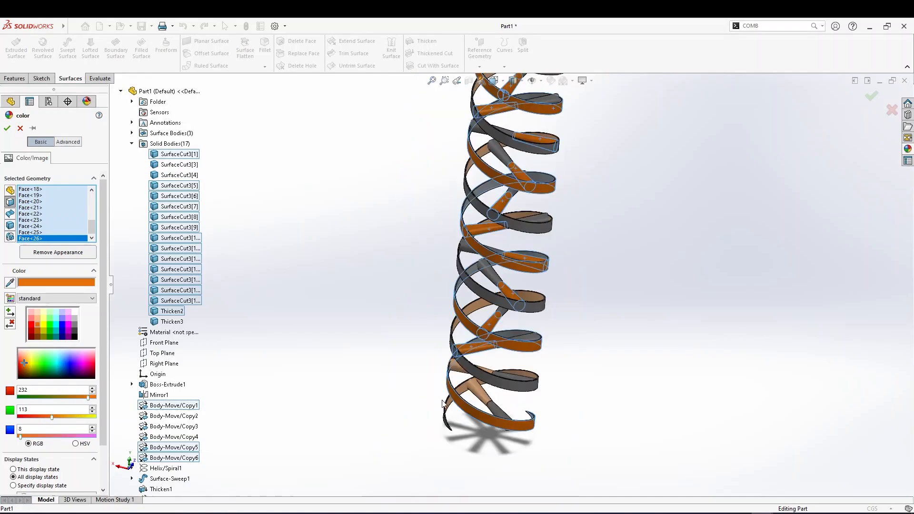
pyautogui.scroll(-5, 460, 367)
pyautogui.click(463, 353)
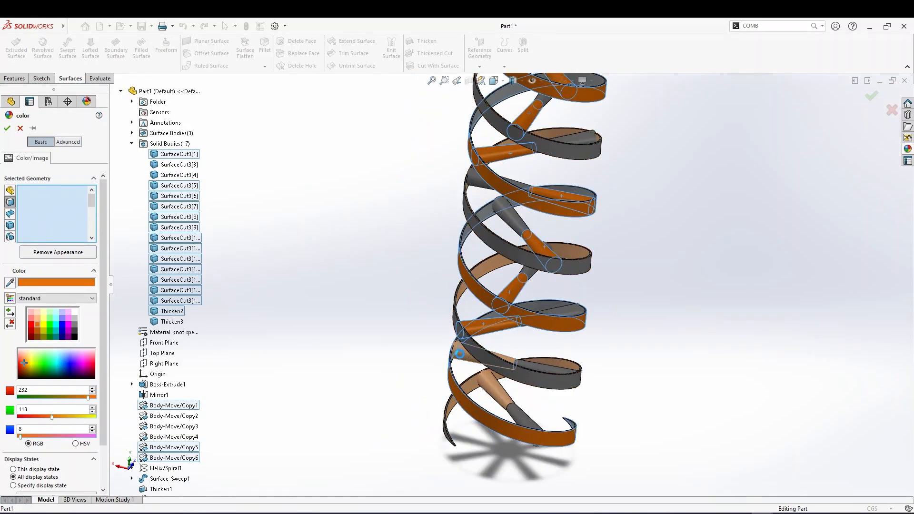
pyautogui.click(502, 392)
pyautogui.scroll(3, 468, 378)
pyautogui.scroll(-10, 455, 305)
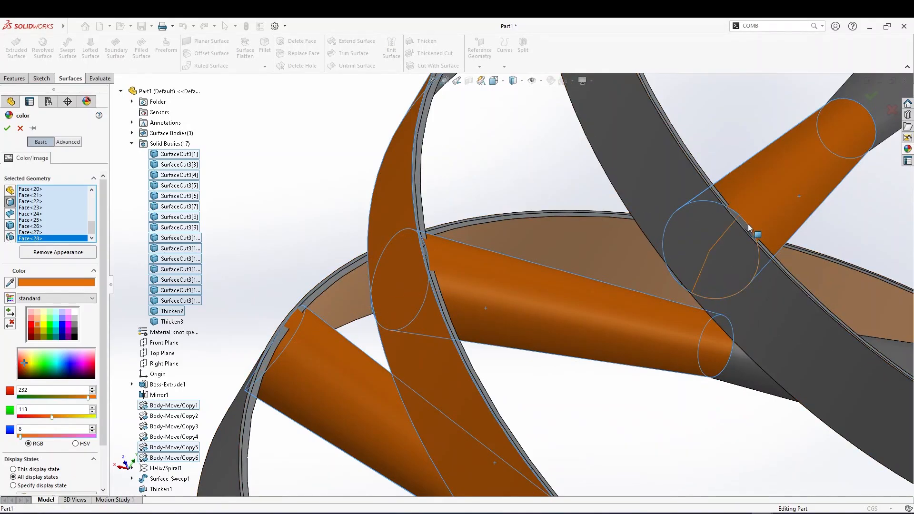
# Add the ribbon and cylinder end faces at a close-up ribbon crossing to the orange color selection
pyautogui.scroll(5, 431, 252)
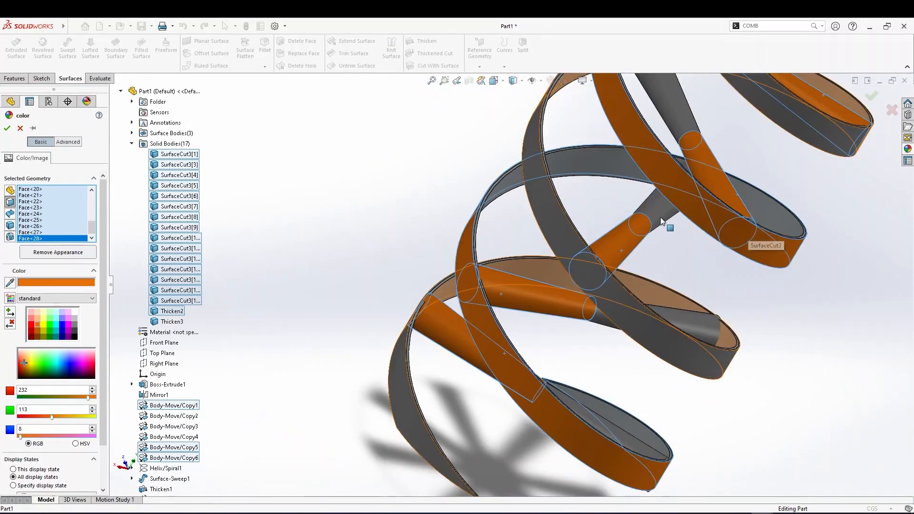
pyautogui.scroll(-8, 714, 255)
pyautogui.scroll(10, 716, 252)
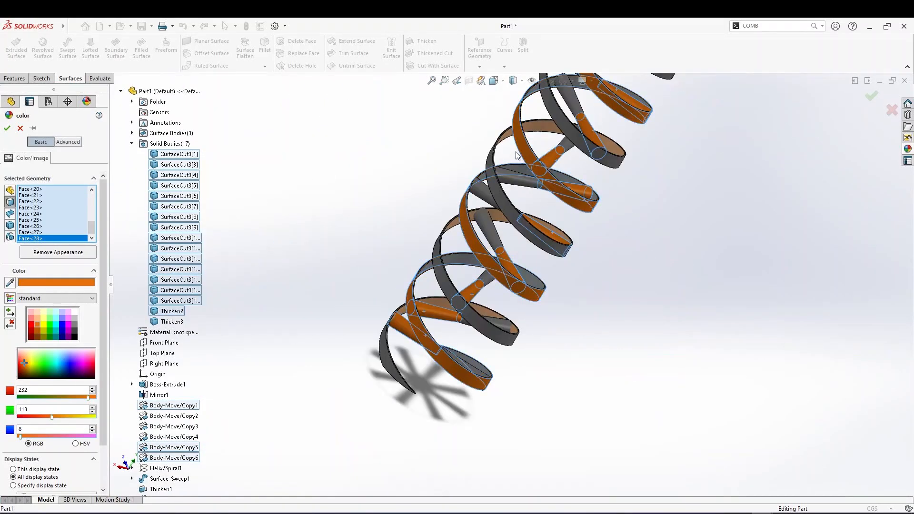
pyautogui.scroll(3, 516, 152)
pyautogui.moveTo(580, 187); pyautogui.dragTo(547, 152, button='middle')
pyautogui.scroll(-7, 583, 154)
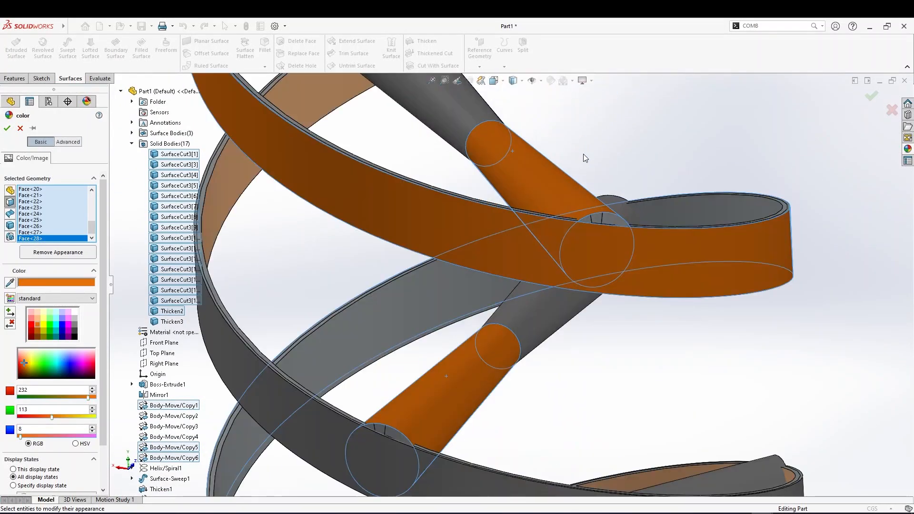
pyautogui.click(614, 217)
pyautogui.click(596, 217)
pyautogui.click(586, 219)
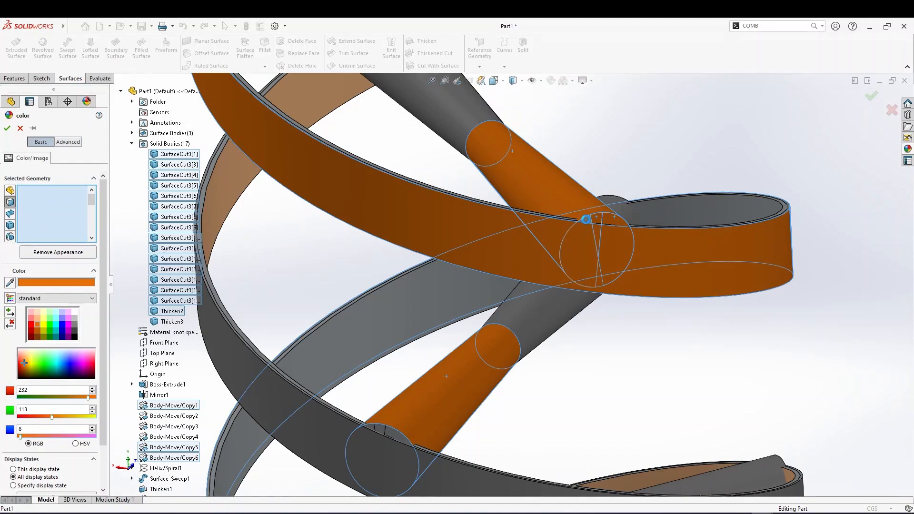
pyautogui.click(382, 430)
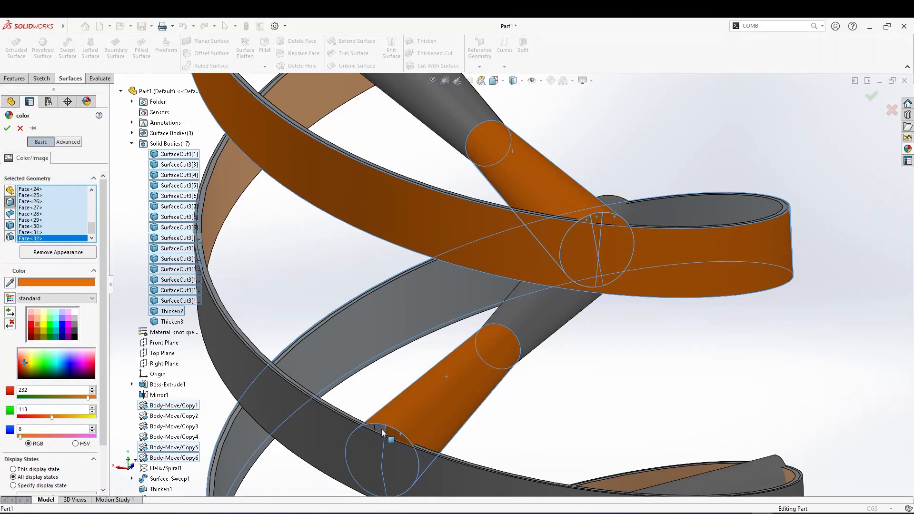
pyautogui.click(372, 431)
pyautogui.click(376, 432)
# Add further ribbon faces along the middle of the stack to the orange color selection
pyautogui.scroll(2, 432, 340)
pyautogui.press('f')
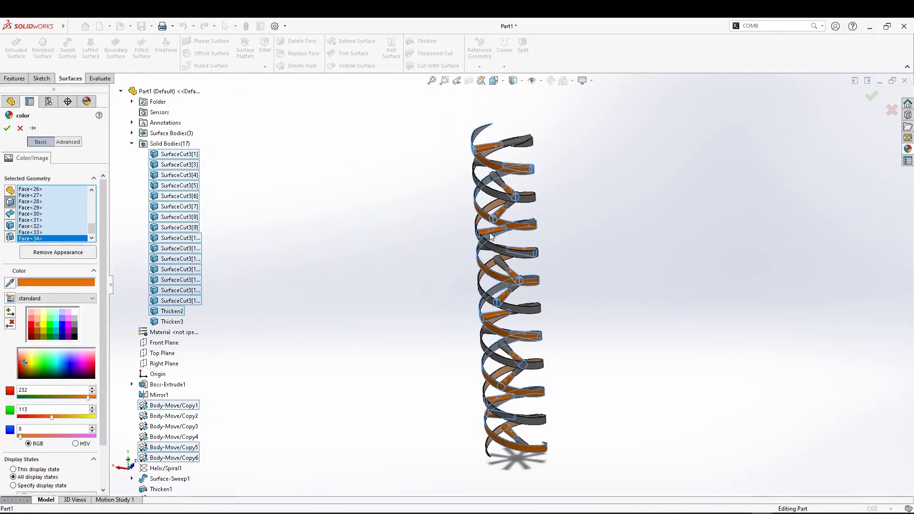
pyautogui.scroll(-5, 484, 232)
pyautogui.moveTo(516, 279); pyautogui.dragTo(456, 228, button='middle')
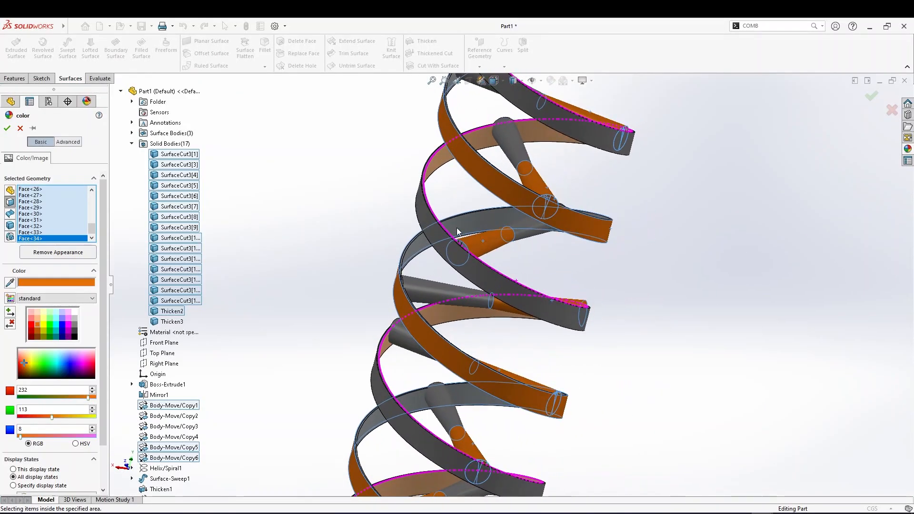
pyautogui.scroll(-5, 456, 227)
pyautogui.click(381, 291)
pyautogui.click(346, 271)
pyautogui.click(326, 261)
# Add the small cylinder end face where a cylinder meets a ribbon to the orange color selection
pyautogui.scroll(6, 356, 291)
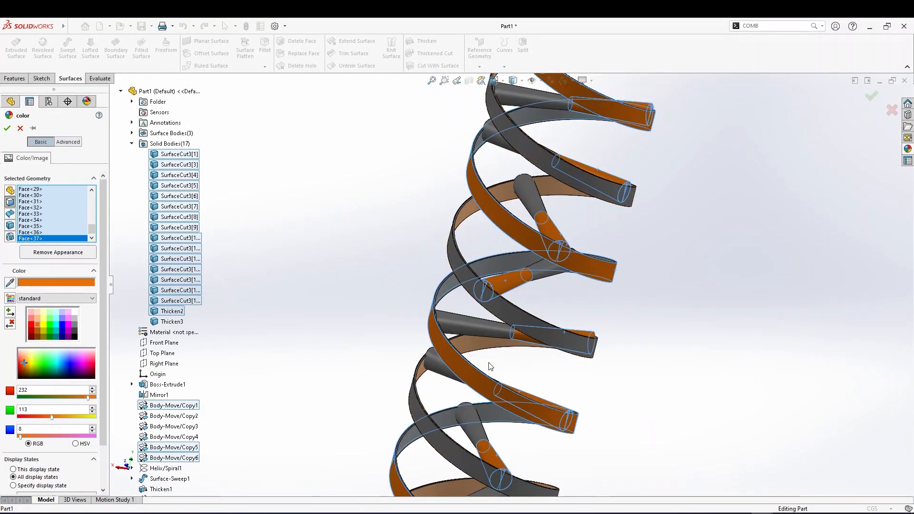
pyautogui.scroll(-8, 450, 319)
pyautogui.scroll(3, 372, 293)
pyautogui.moveTo(322, 224); pyautogui.dragTo(361, 189, button='middle')
pyautogui.scroll(-5, 360, 188)
pyautogui.click(381, 204)
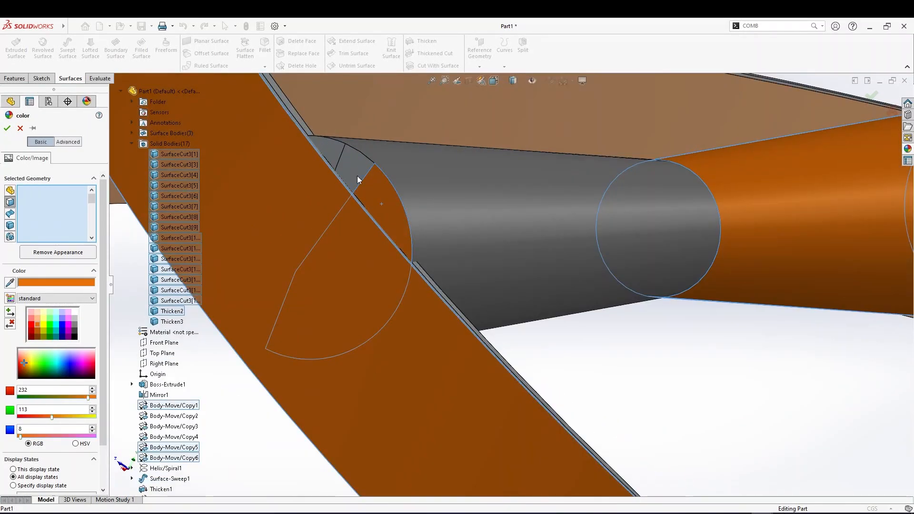
pyautogui.click(357, 176)
# Add one more cylinder face to the selection and apply the orange color
pyautogui.scroll(7, 383, 230)
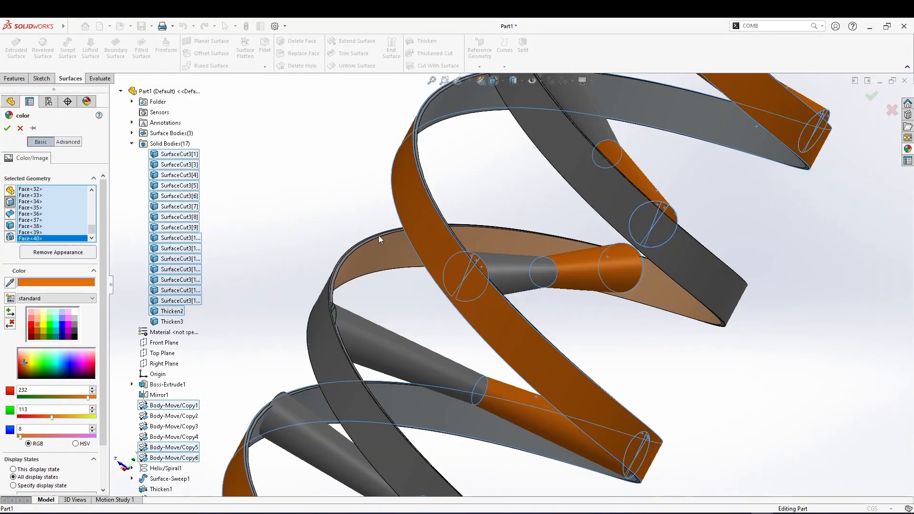
pyautogui.scroll(8, 461, 346)
pyautogui.moveTo(460, 346)
pyautogui.mouseDown(button='middle')
pyautogui.moveTo(465, 338)
pyautogui.moveTo(477, 348)
pyautogui.mouseUp(button='middle')
pyautogui.scroll(-6, 477, 352)
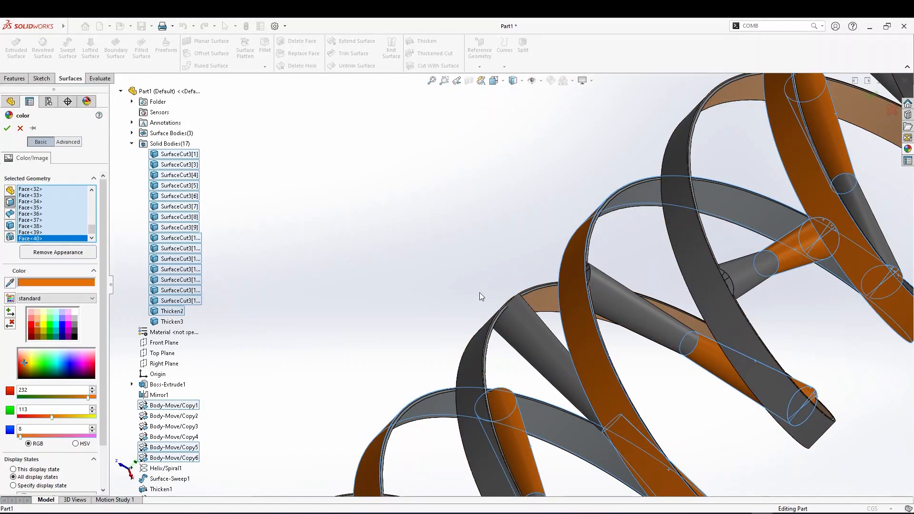
pyautogui.scroll(-4, 611, 281)
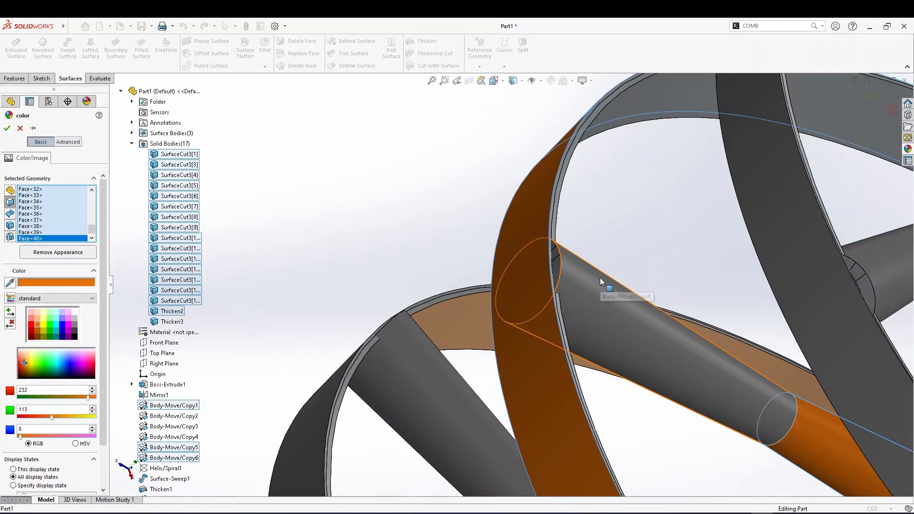
pyautogui.click(861, 286)
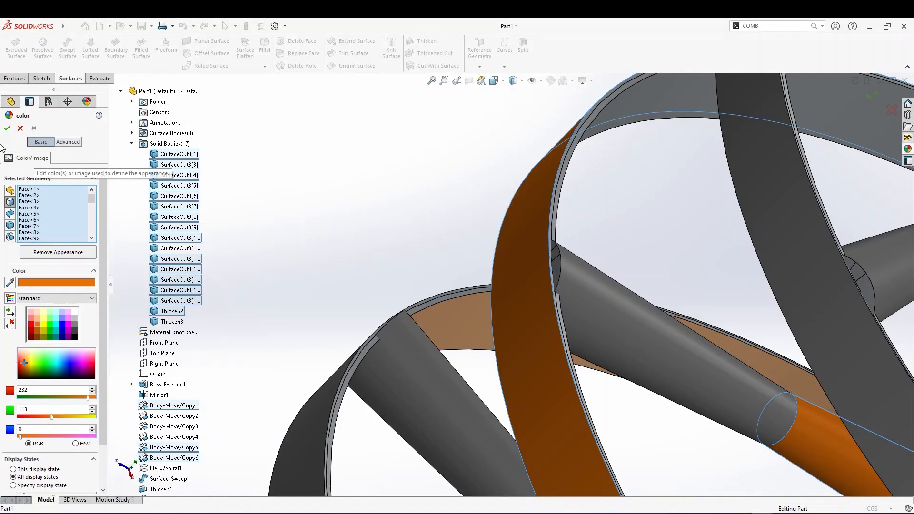
pyautogui.click(7, 128)
# Inspect the colored stack from several zoom levels and angles
pyautogui.scroll(10, 428, 323)
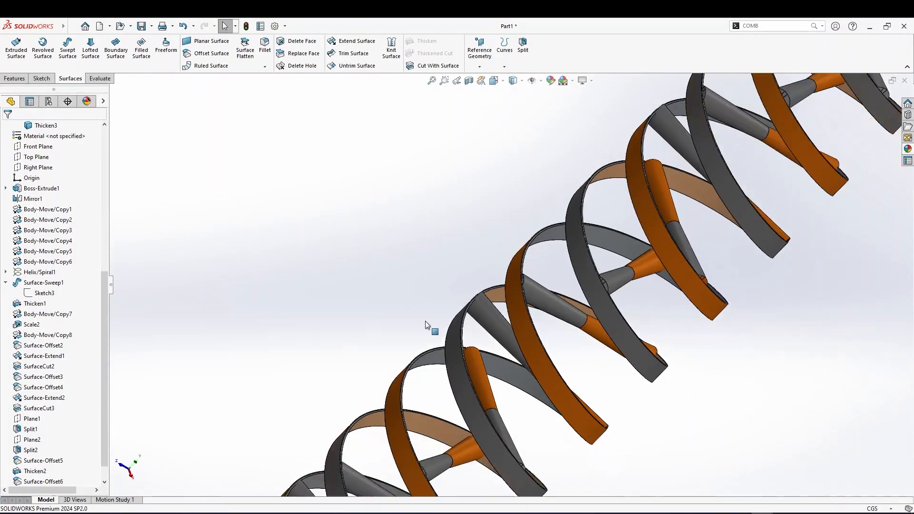
pyautogui.moveTo(429, 322); pyautogui.dragTo(337, 228, button='middle')
pyautogui.scroll(-5, 361, 308)
pyautogui.scroll(5, 578, 323)
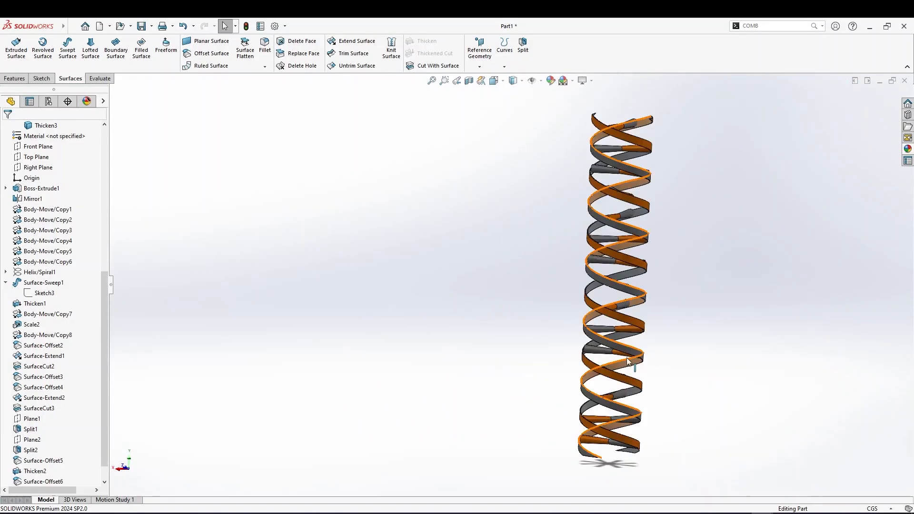
pyautogui.scroll(-3, 615, 302)
pyautogui.scroll(3, 582, 247)
pyautogui.scroll(-5, 537, 215)
pyautogui.scroll(-1, 532, 230)
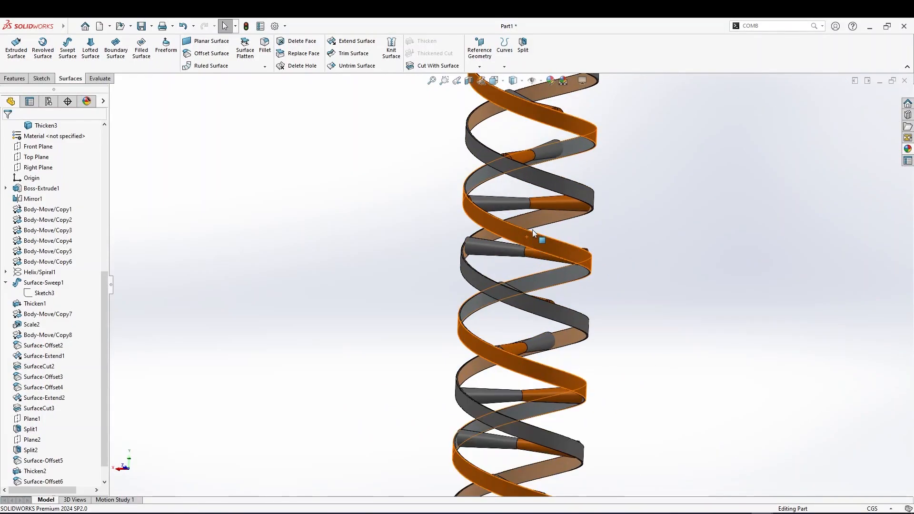
pyautogui.scroll(2, 517, 198)
pyautogui.scroll(3, 580, 231)
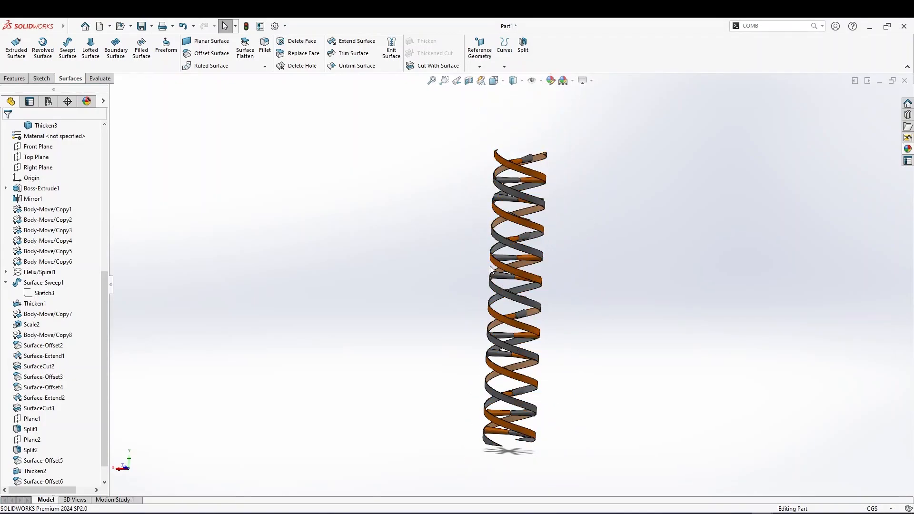
pyautogui.moveTo(490, 269); pyautogui.dragTo(521, 313, button='middle')
pyautogui.scroll(-5, 536, 214)
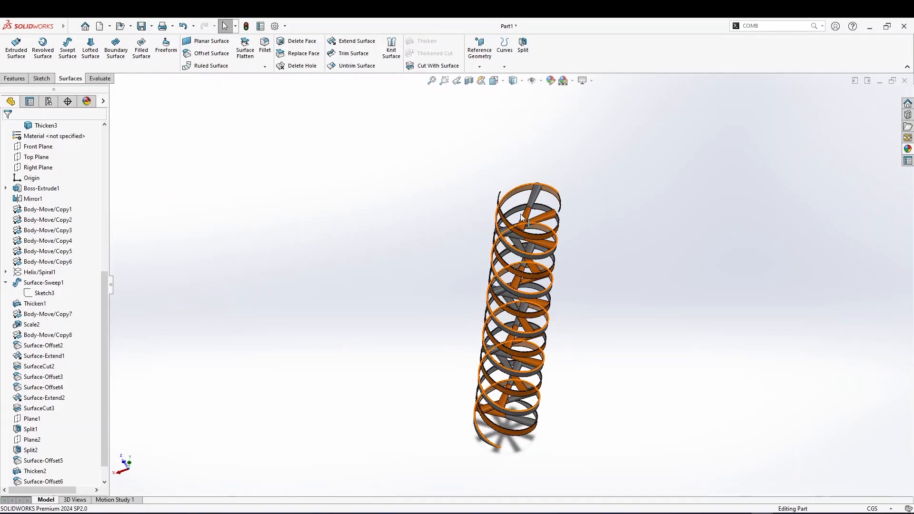
pyautogui.moveTo(536, 213); pyautogui.dragTo(612, 231, button='middle')
pyautogui.scroll(-5, 613, 229)
pyautogui.moveTo(681, 229); pyautogui.dragTo(671, 170, button='middle')
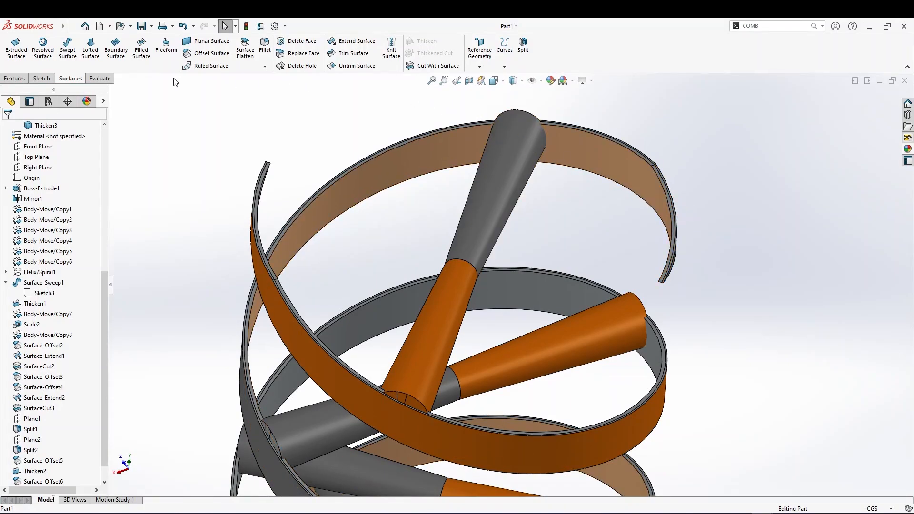
# Create a reference plane coincident with the end face of the top ribbon, at 0 offset
pyautogui.click(18, 77)
pyautogui.click(391, 63)
pyautogui.click(390, 77)
pyautogui.scroll(-5, 685, 226)
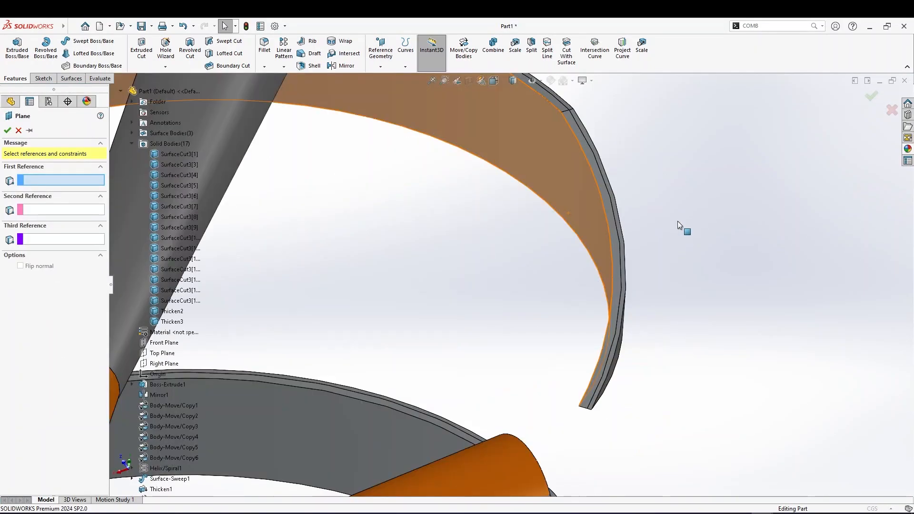
pyautogui.click(605, 204)
pyautogui.scroll(8, 590, 226)
pyautogui.moveTo(486, 277); pyautogui.dragTo(572, 280, button='middle')
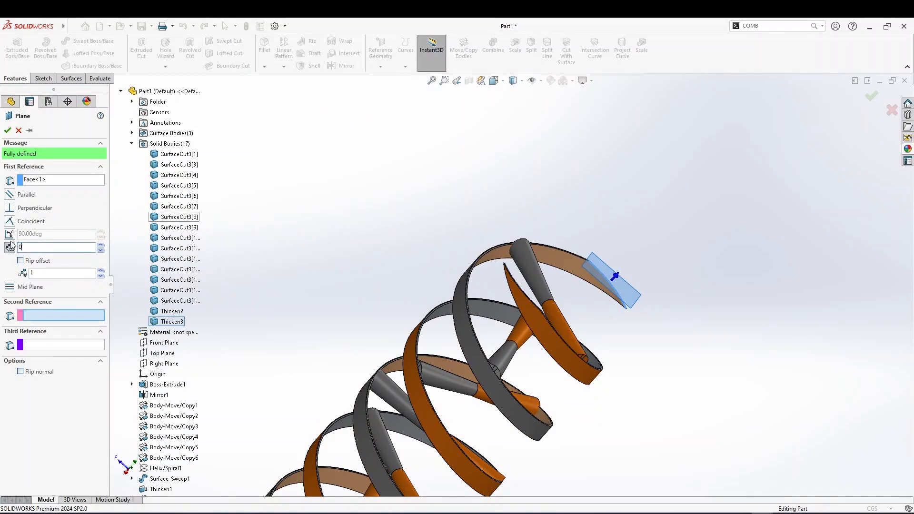
pyautogui.press('Return')
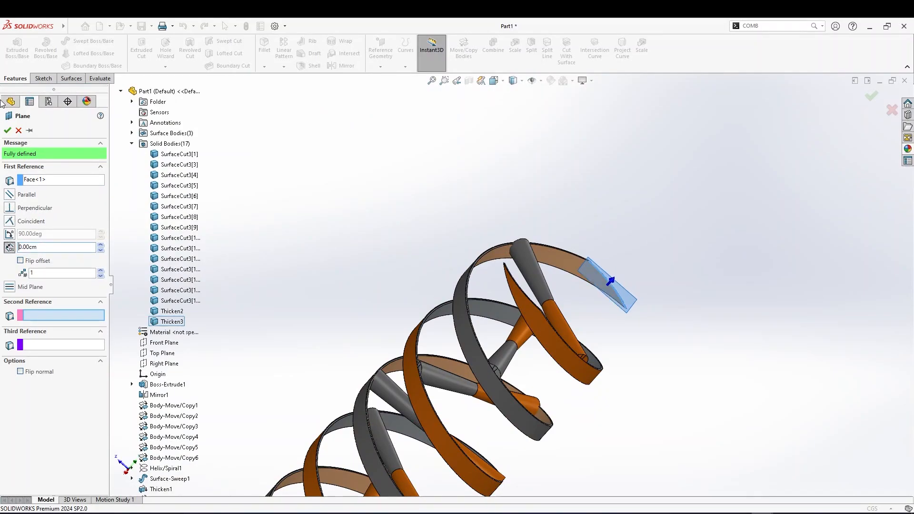
pyautogui.click(13, 134)
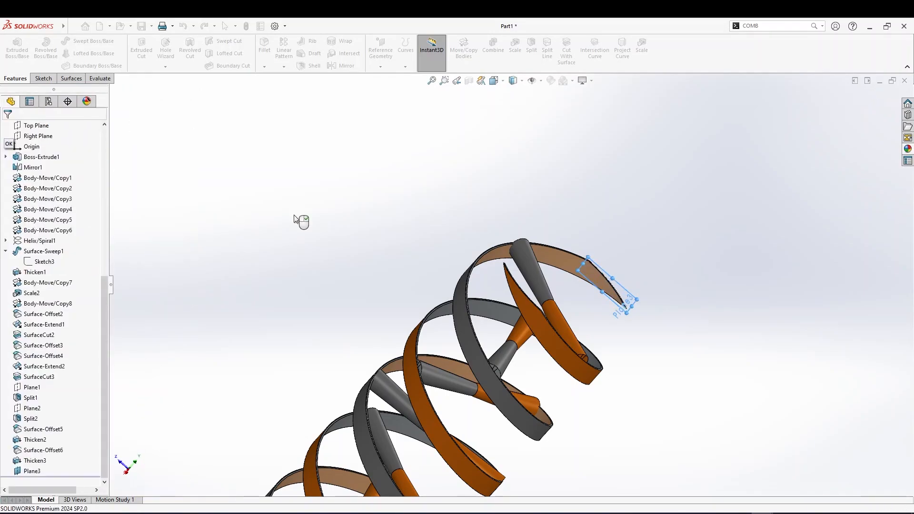
# Open a new sketch on Plane3, viewed normal to the plane
pyautogui.moveTo(519, 279); pyautogui.dragTo(358, 281)
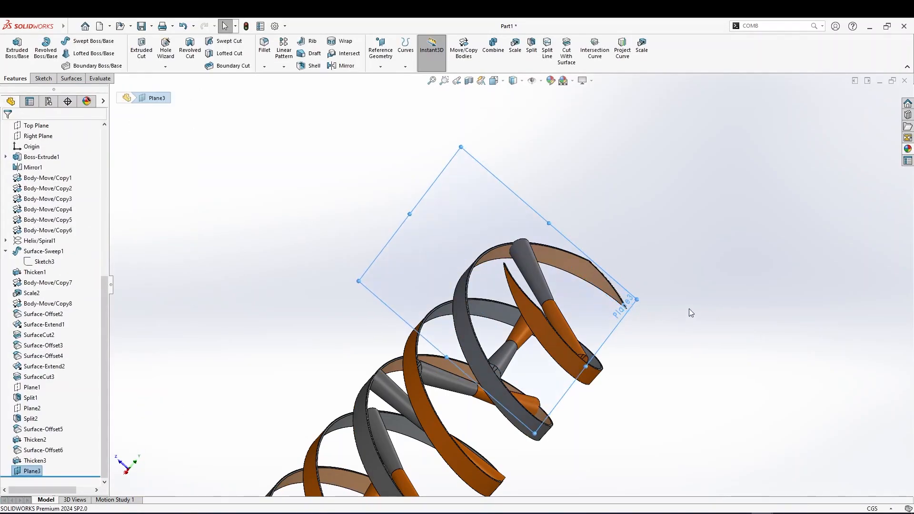
pyautogui.moveTo(640, 300); pyautogui.dragTo(724, 336)
pyautogui.moveTo(613, 327); pyautogui.dragTo(581, 353, button='middle')
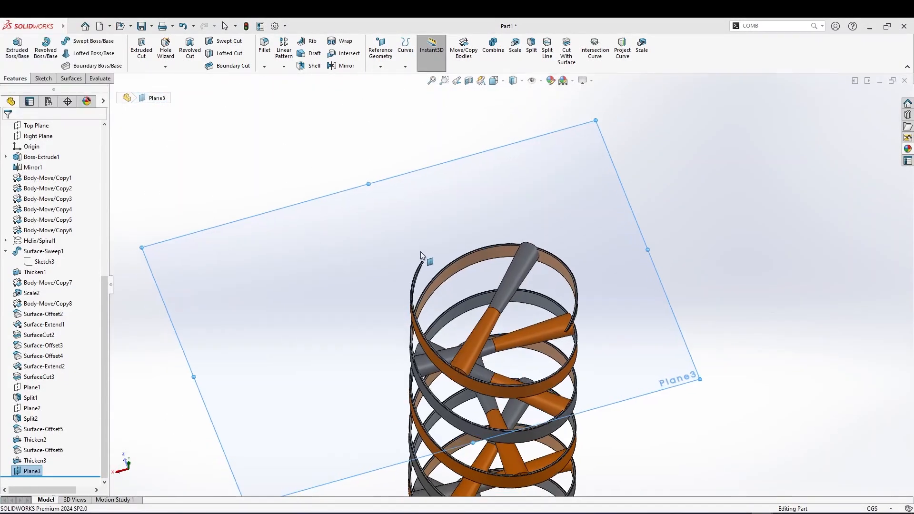
pyautogui.hotkey('ctrl', '8')
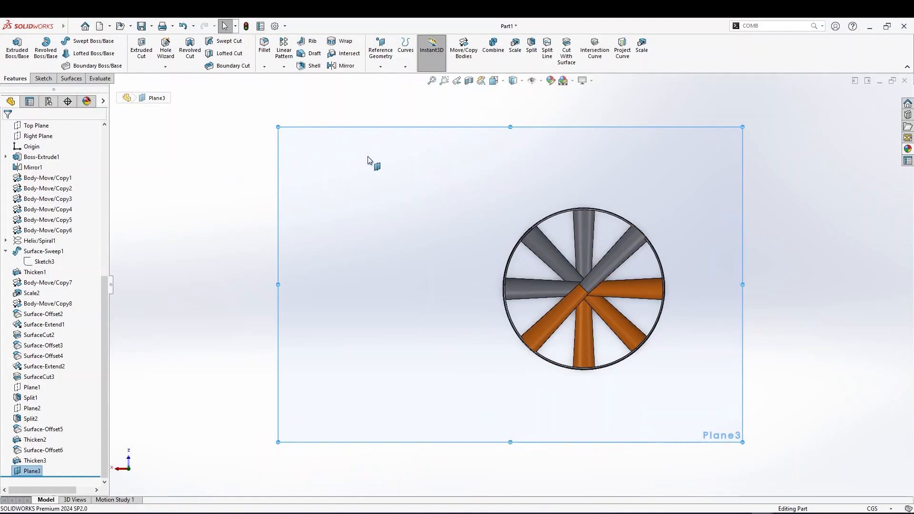
pyautogui.click(43, 79)
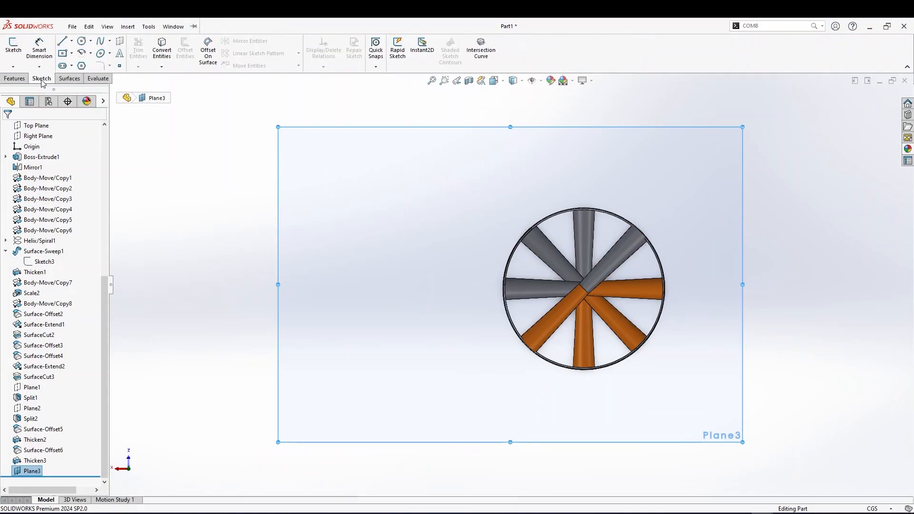
pyautogui.rightClick(536, 183)
pyautogui.click(544, 172)
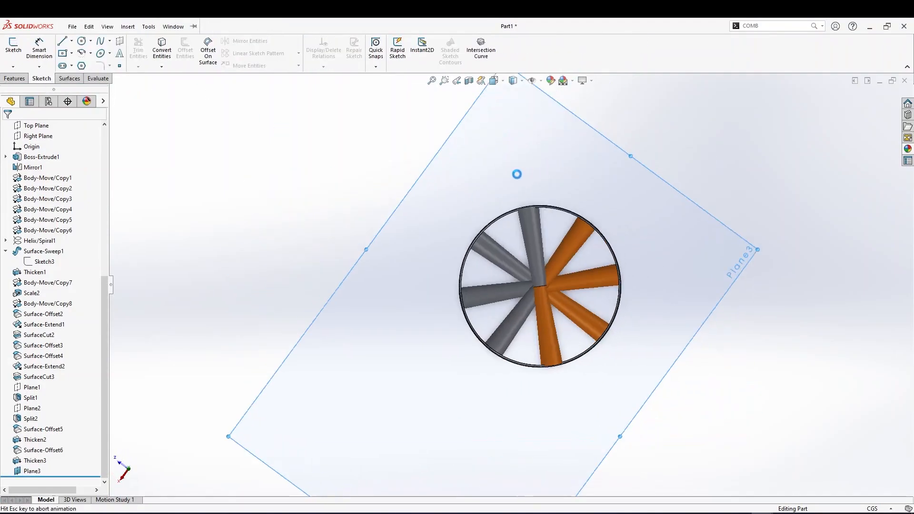
# Sketch a circle centered on the origin around the ribbon end, about 24 cm in diameter
pyautogui.click(82, 41)
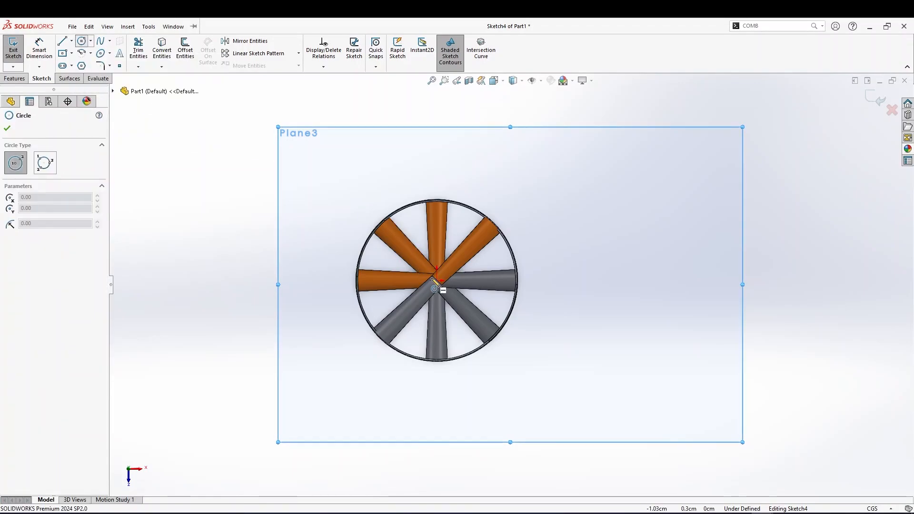
pyautogui.click(436, 282)
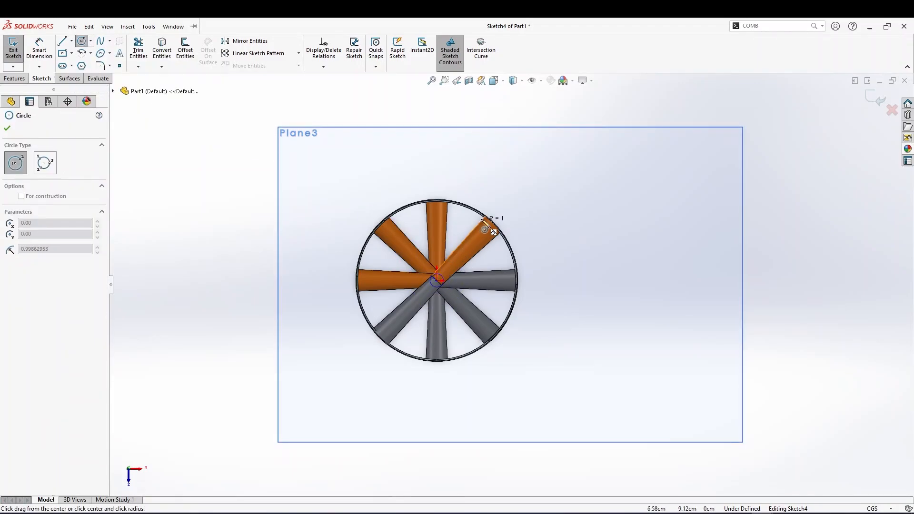
pyautogui.click(457, 206)
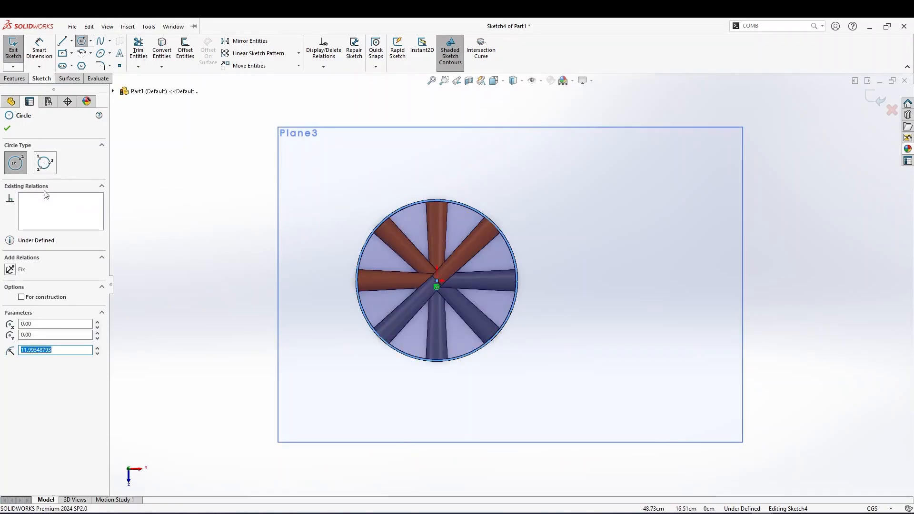
pyautogui.click(8, 128)
pyautogui.moveTo(552, 251); pyautogui.dragTo(573, 223, button='right')
pyautogui.moveTo(544, 284); pyautogui.dragTo(553, 247, button='right')
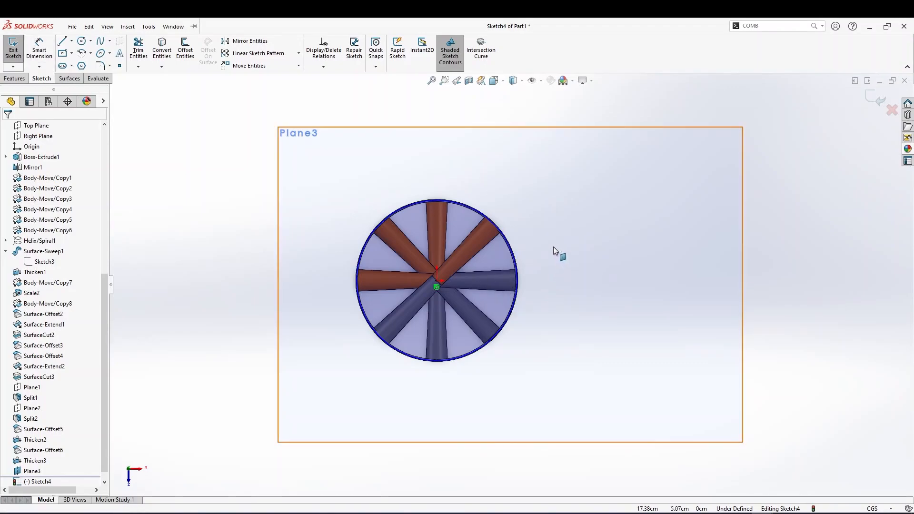
# Dimension the circle's diameter to 24 cm
pyautogui.click(469, 207)
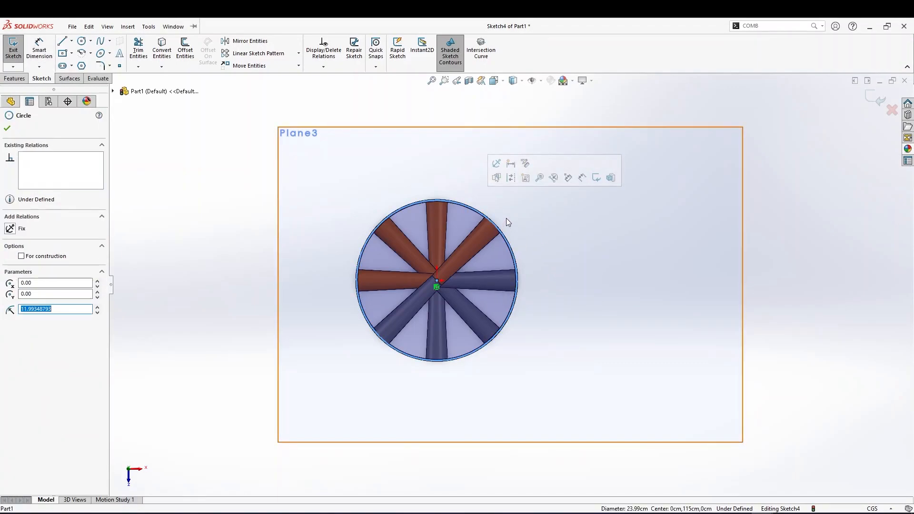
pyautogui.moveTo(563, 265); pyautogui.dragTo(572, 232, button='right')
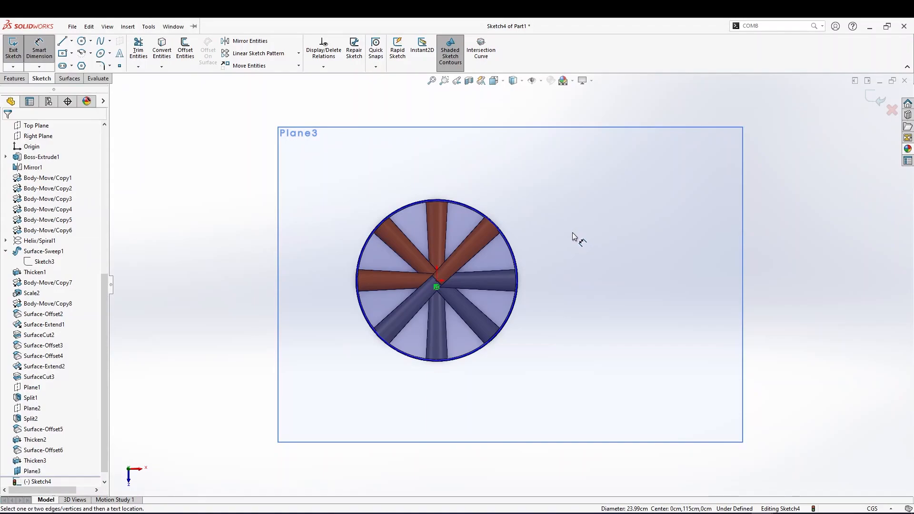
pyautogui.click(504, 234)
pyautogui.click(542, 233)
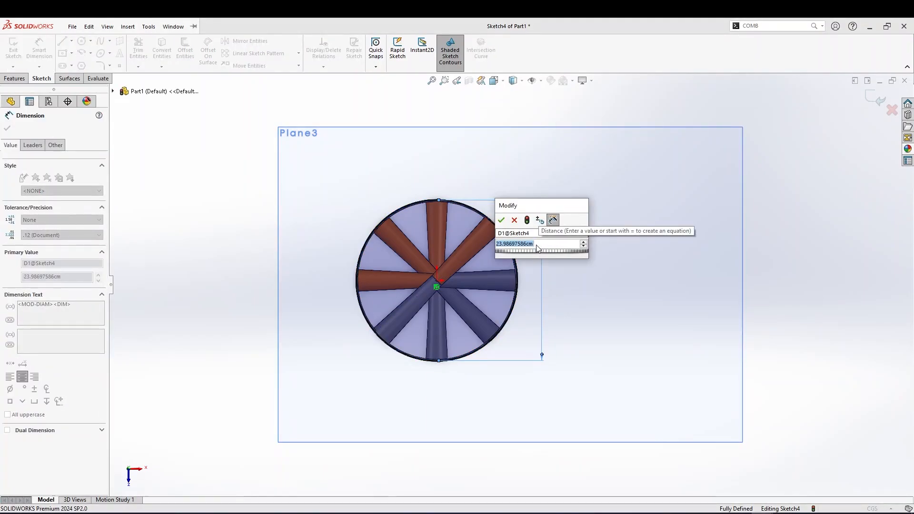
pyautogui.write('24')
pyautogui.press('Return')
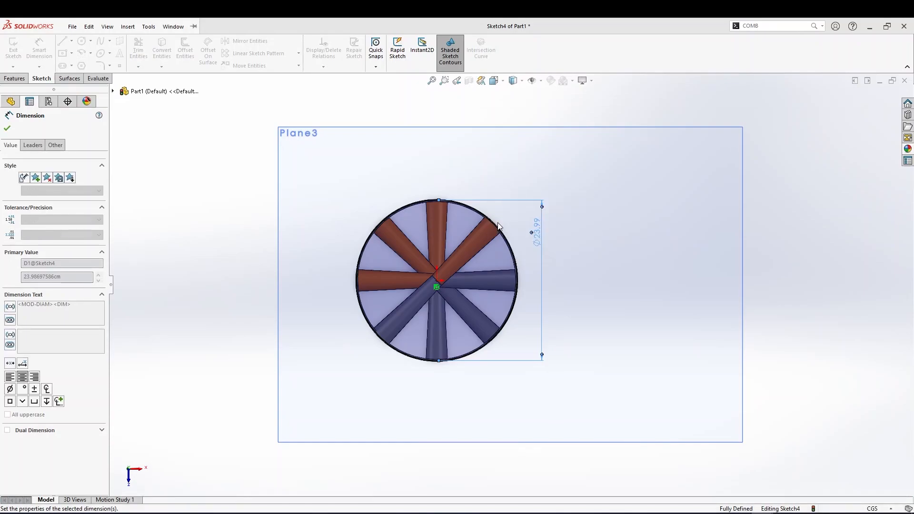
pyautogui.click(9, 128)
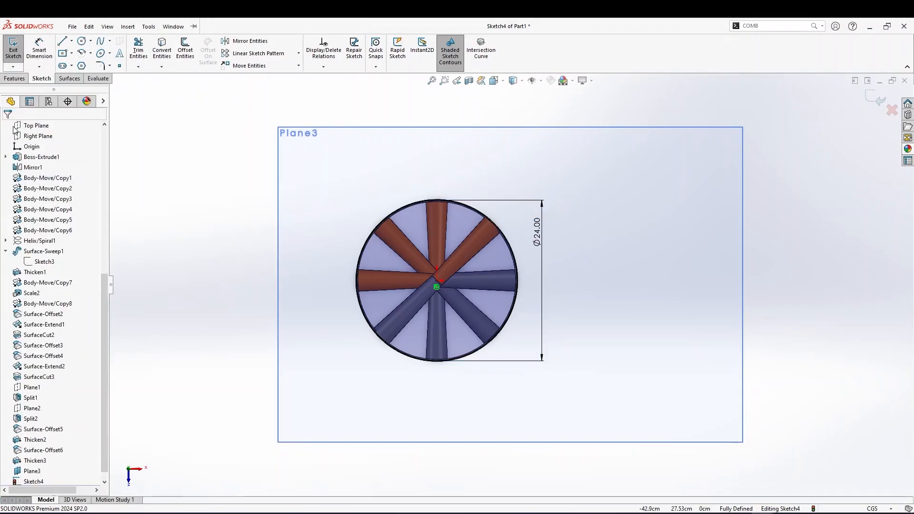
# Start an Extruded Boss/Base from the circle sketch and set its depth to 2 cm
pyautogui.click(14, 78)
pyautogui.click(18, 48)
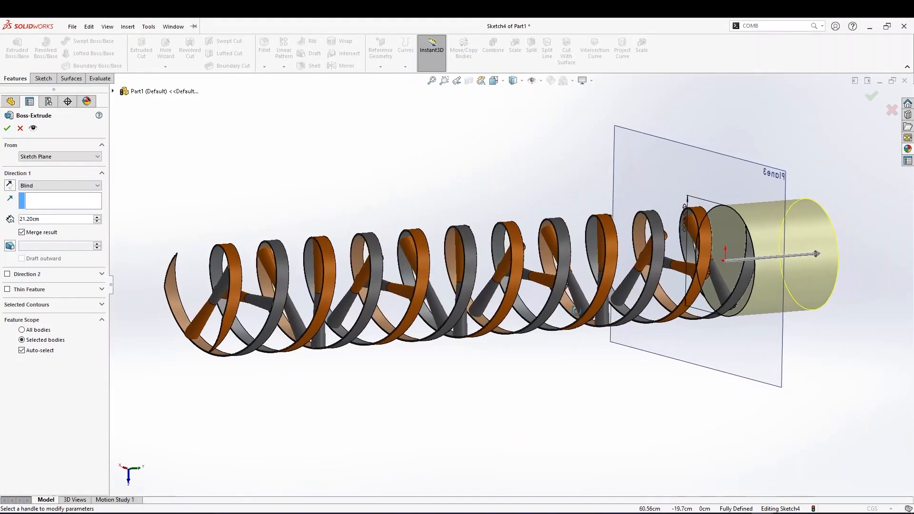
pyautogui.scroll(-3, 911, 305)
pyautogui.moveTo(710, 192); pyautogui.dragTo(527, 220)
pyautogui.moveTo(527, 219); pyautogui.dragTo(571, 277, button='middle')
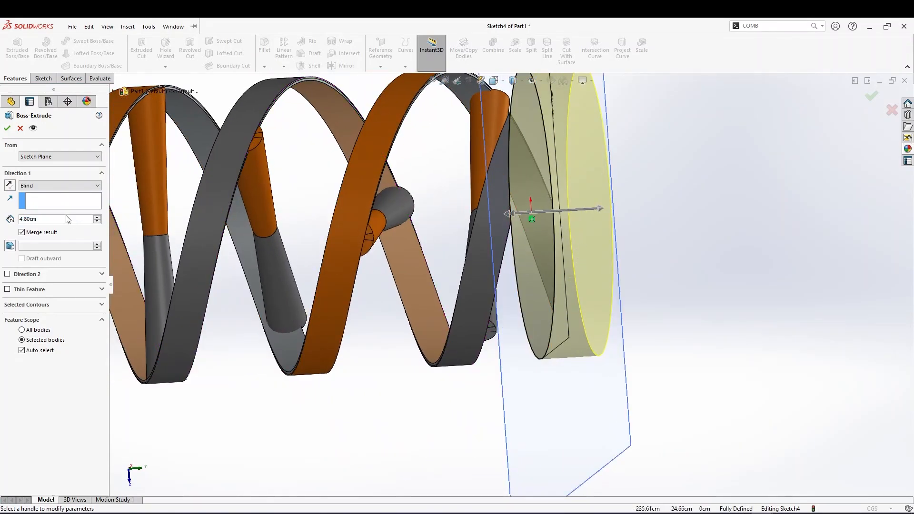
pyautogui.write('2')
pyautogui.press('Return')
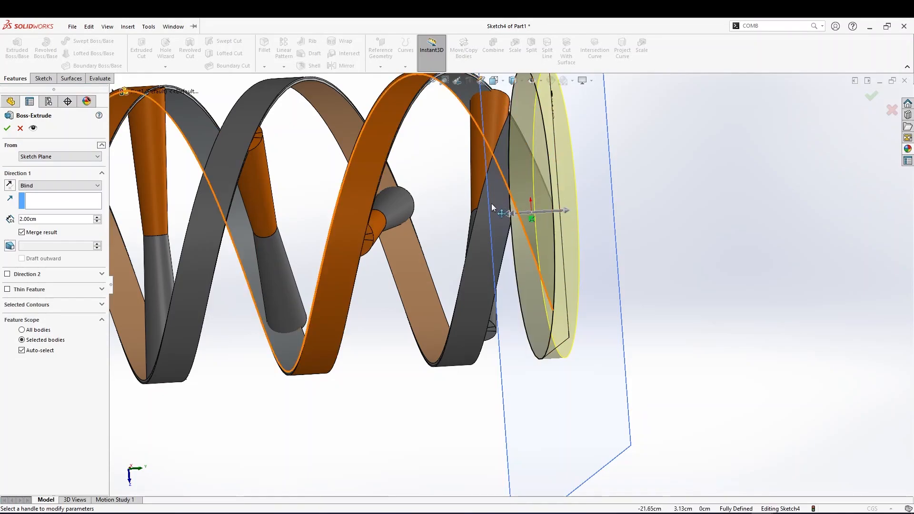
# Clear Merge result and finish the 2 cm extrusion as a separate disk body
pyautogui.click(29, 290)
pyautogui.click(29, 343)
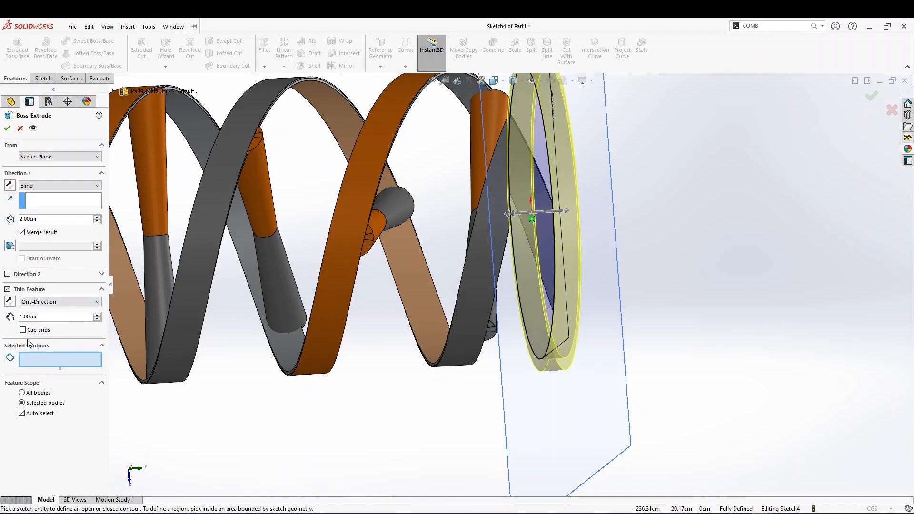
pyautogui.click(7, 289)
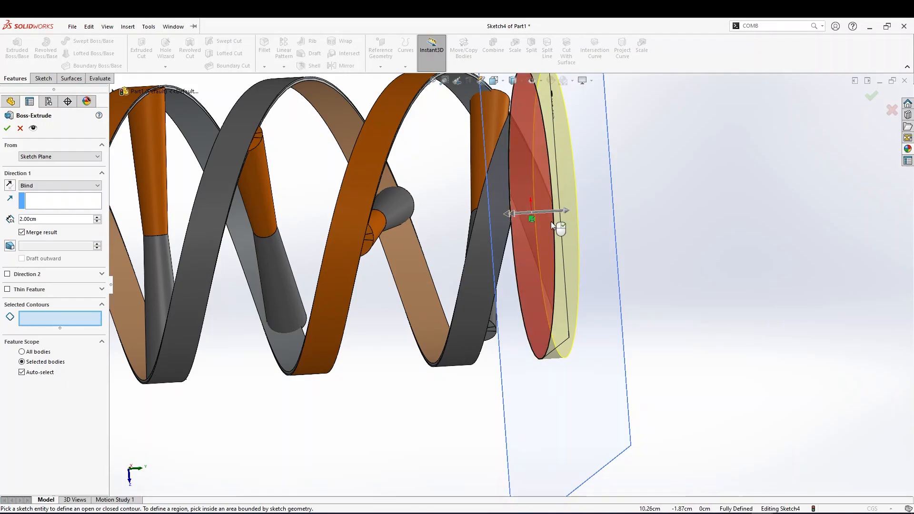
pyautogui.click(22, 232)
pyautogui.click(6, 129)
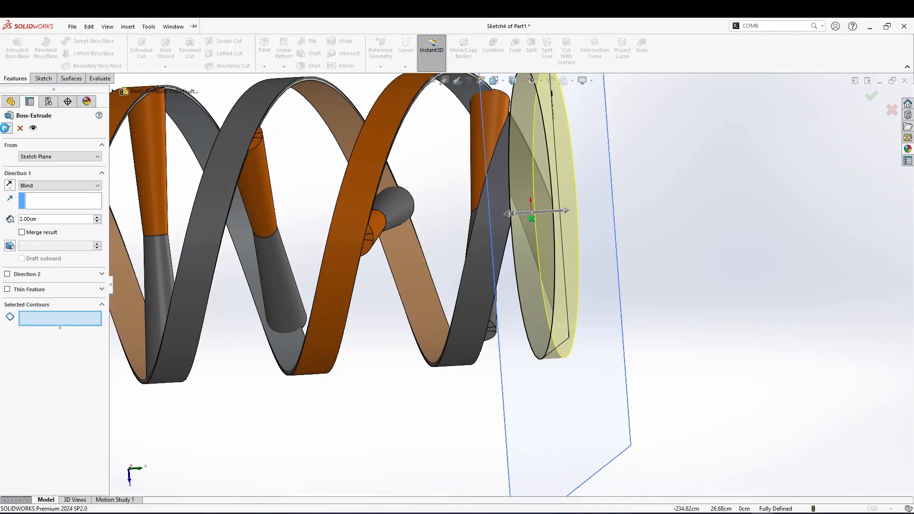
pyautogui.click(527, 264)
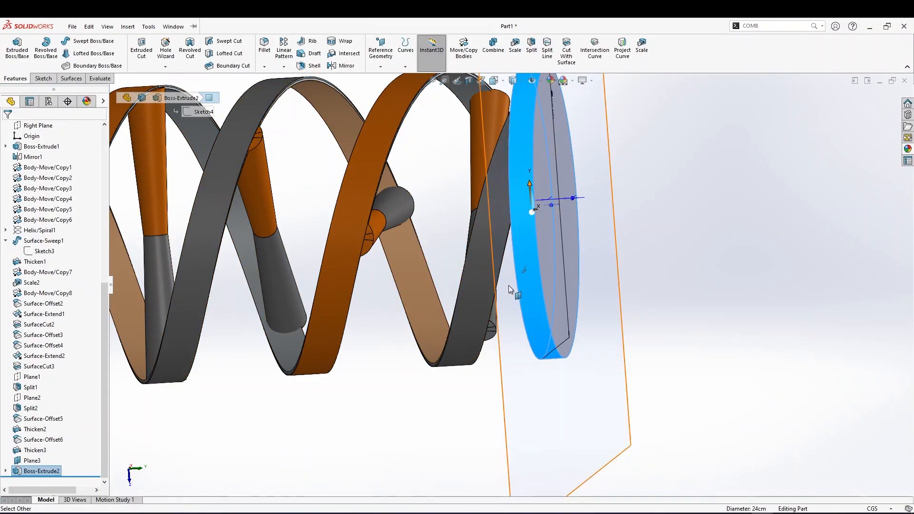
pyautogui.scroll(5, 441, 245)
pyautogui.scroll(2, 289, 246)
pyautogui.scroll(9, 45, 190)
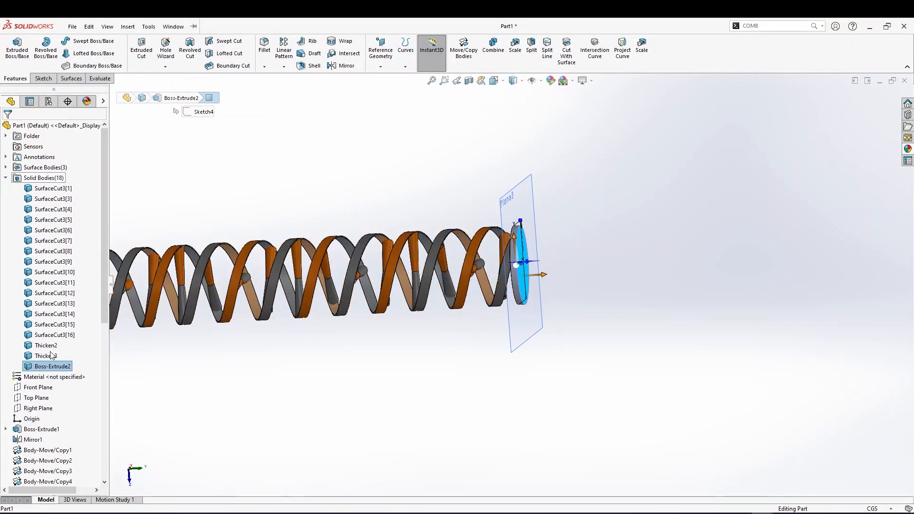
pyautogui.rightClick(51, 370)
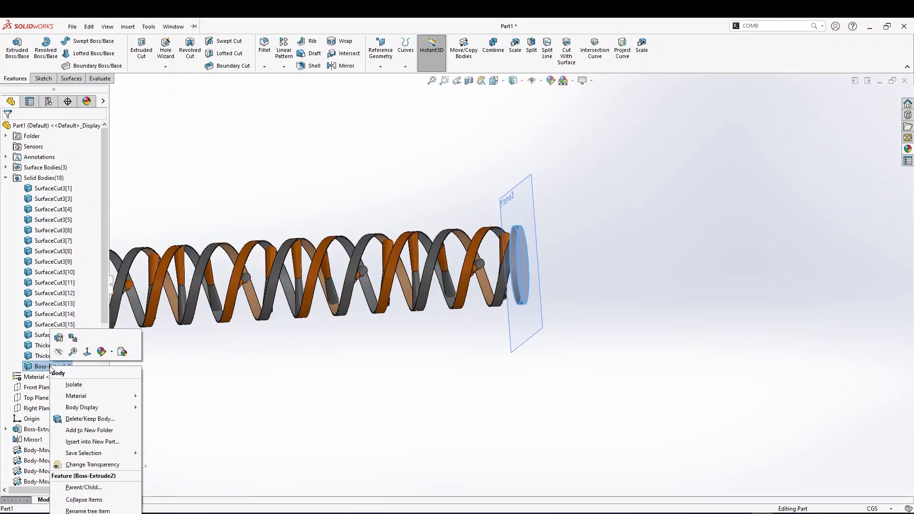
pyautogui.rightClick(104, 356)
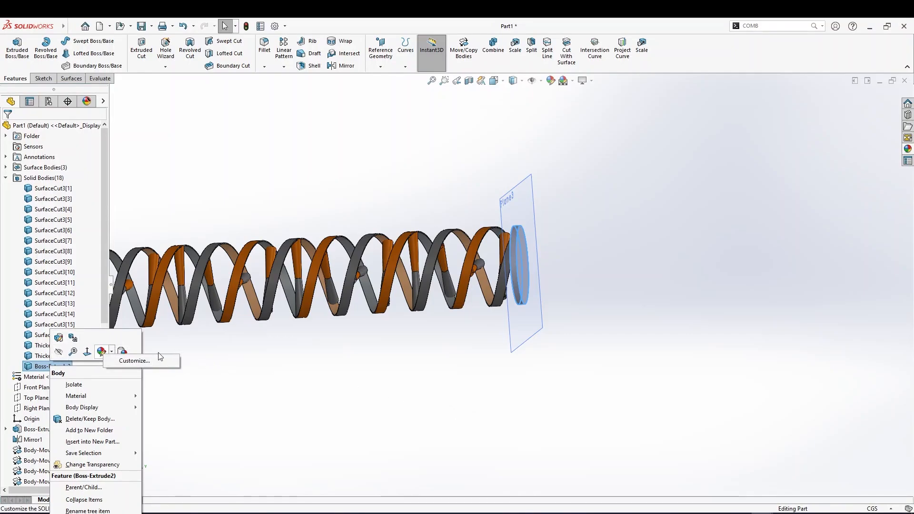
pyautogui.click(517, 360)
pyautogui.moveTo(478, 375); pyautogui.dragTo(403, 355, button='middle')
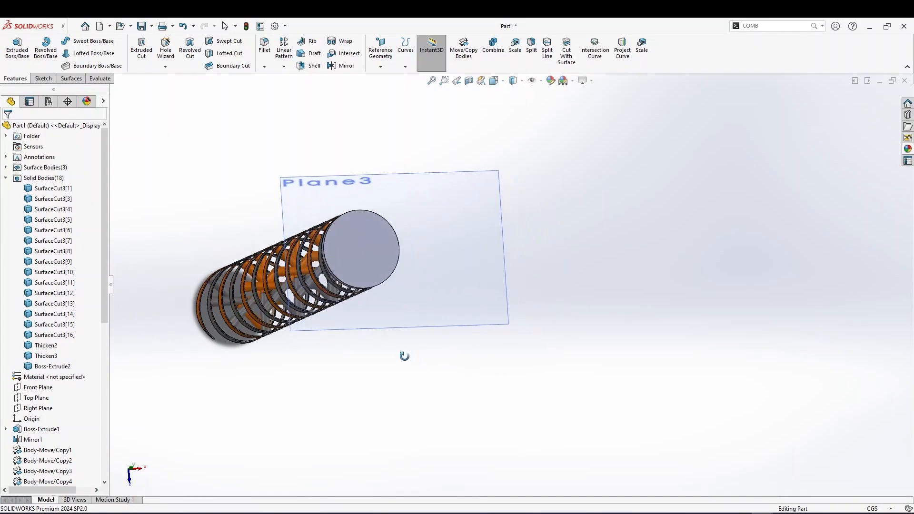
pyautogui.rightClick(447, 252)
pyautogui.press('Escape')
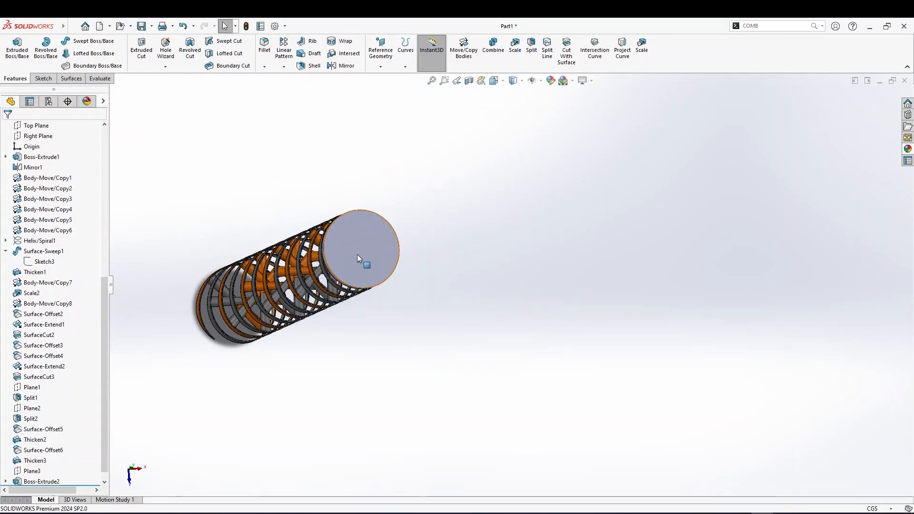
# Open a sketch on the disk's outer face and draw a circle centered on the origin, about 7 cm in diameter
pyautogui.rightClick(358, 253)
pyautogui.click(379, 240)
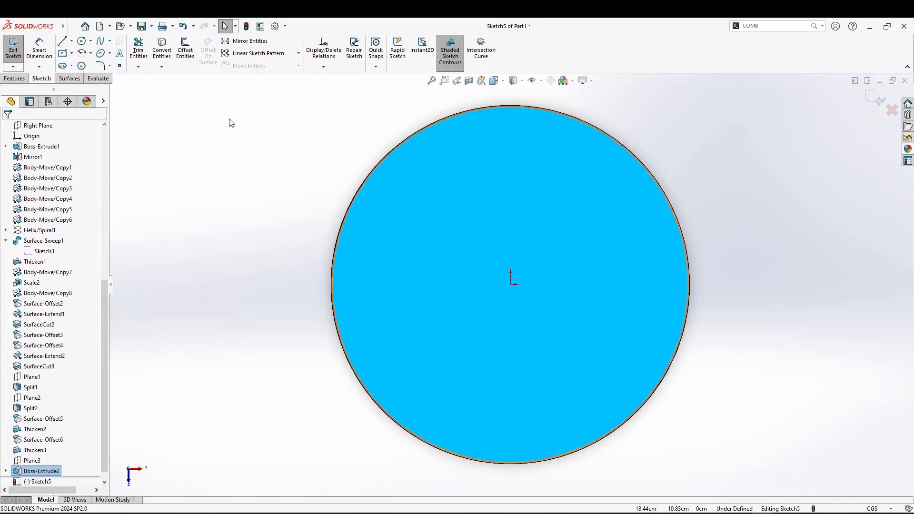
pyautogui.click(81, 41)
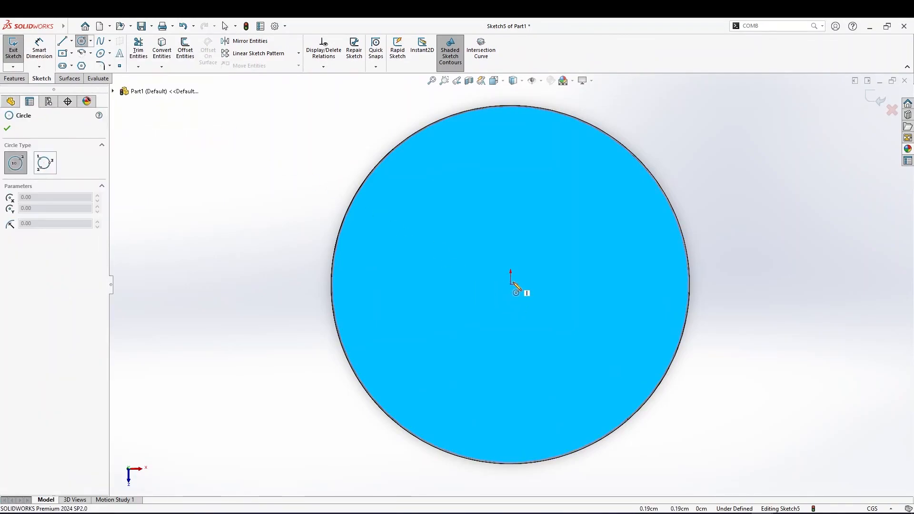
pyautogui.click(511, 285)
pyautogui.click(546, 247)
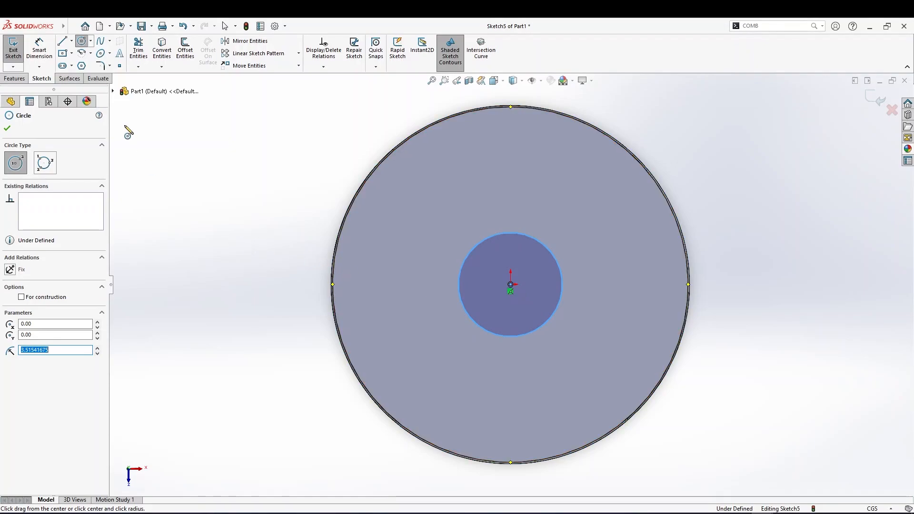
pyautogui.rightClick(401, 279)
pyautogui.press('Escape')
pyautogui.press('Escape')
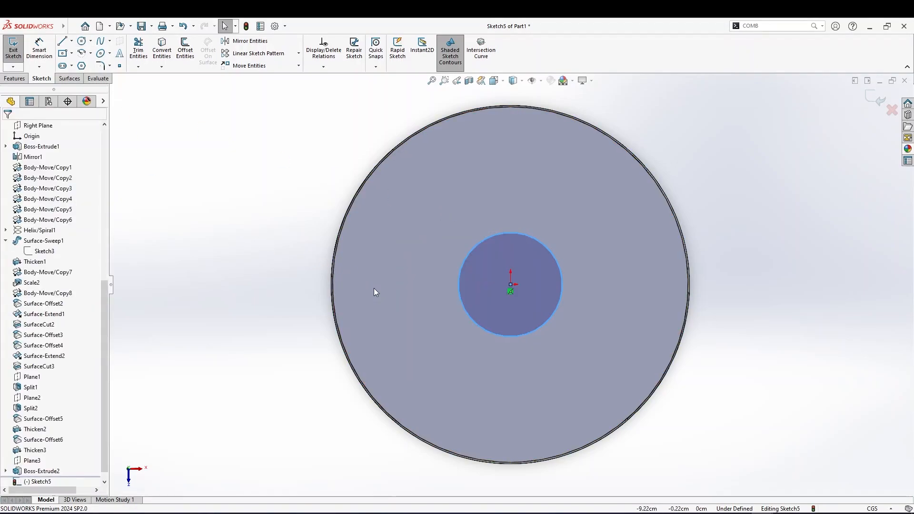
# Dimension the small circle's diameter to 4 cm
pyautogui.click(402, 295)
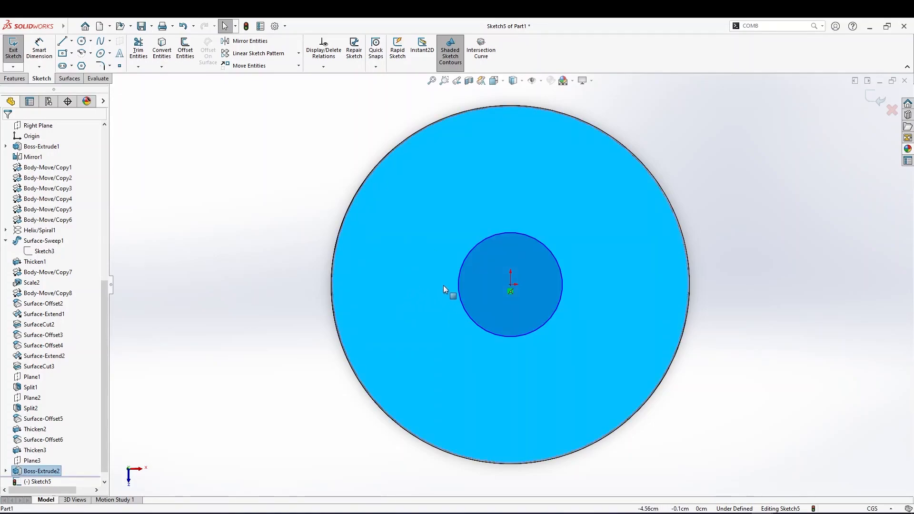
pyautogui.press('d')
pyautogui.moveTo(420, 307); pyautogui.dragTo(424, 264, button='right')
pyautogui.click(498, 238)
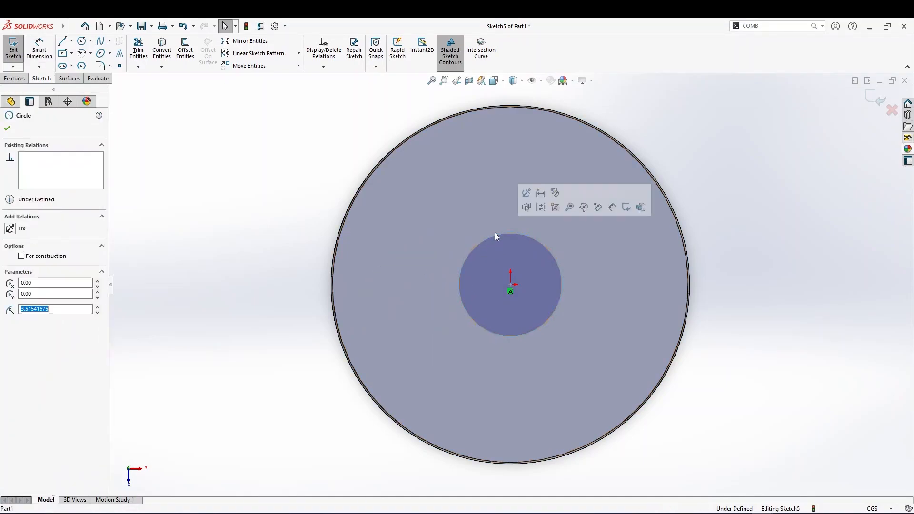
pyautogui.moveTo(350, 236); pyautogui.dragTo(354, 195, button='right')
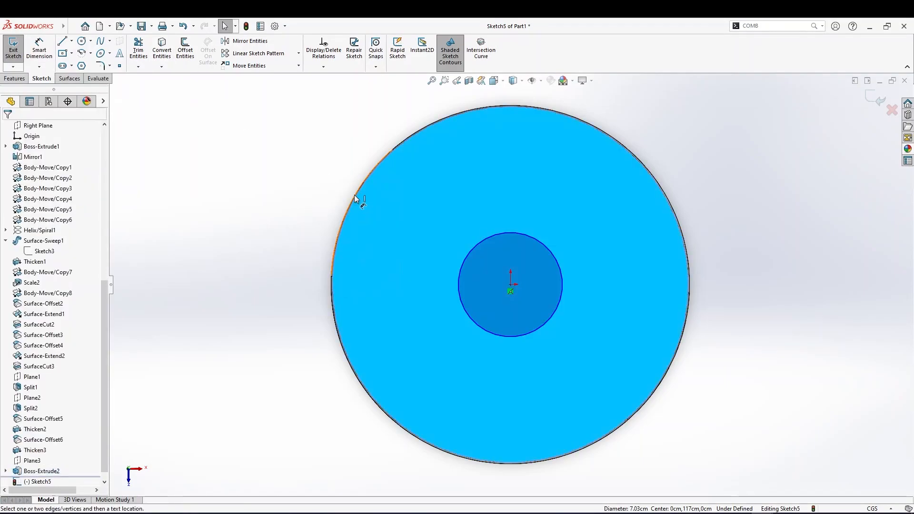
pyautogui.click(525, 235)
pyautogui.click(479, 222)
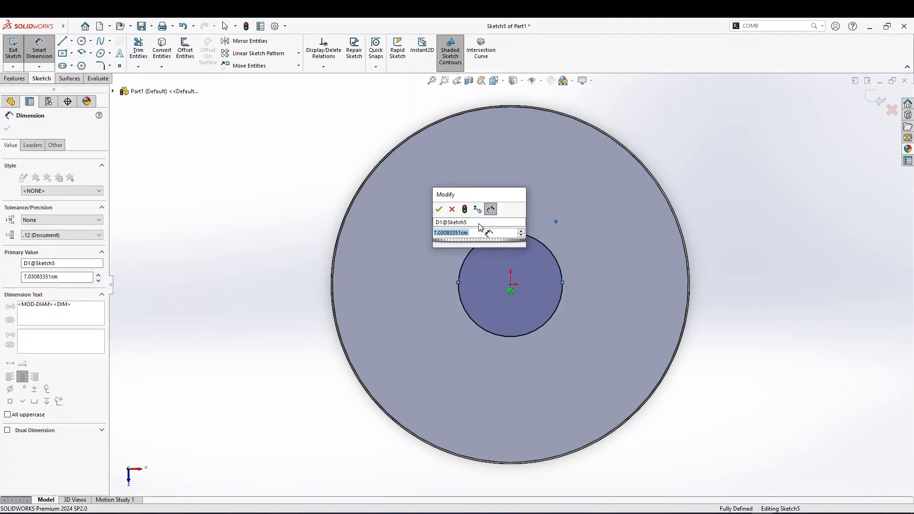
pyautogui.write('4')
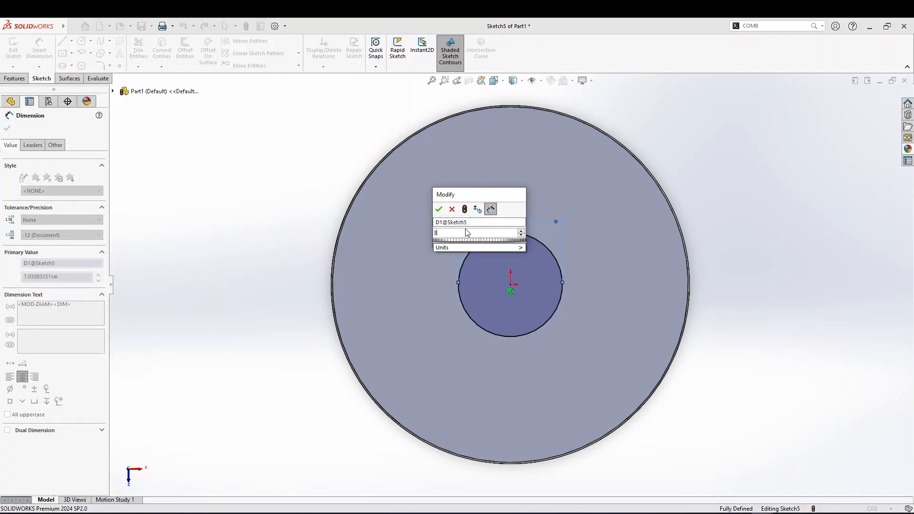
pyautogui.click(439, 209)
pyautogui.scroll(-4, 507, 282)
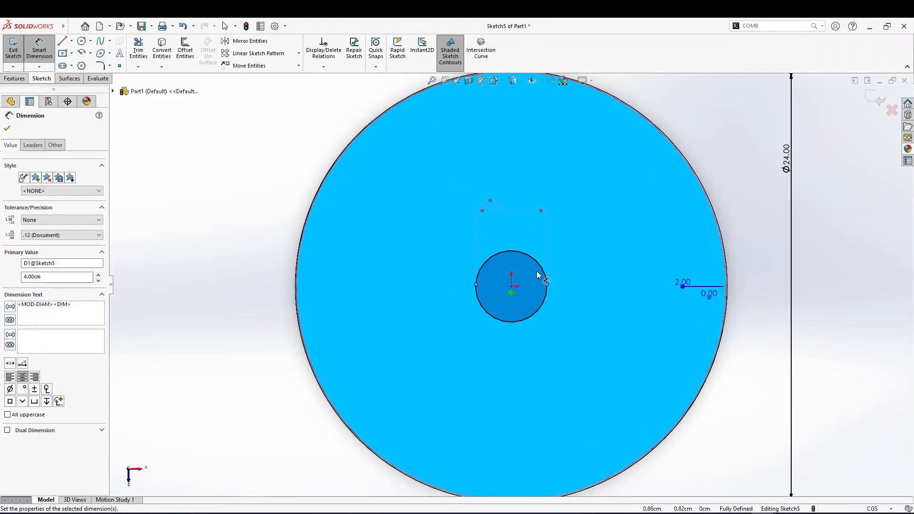
pyautogui.scroll(5, 488, 207)
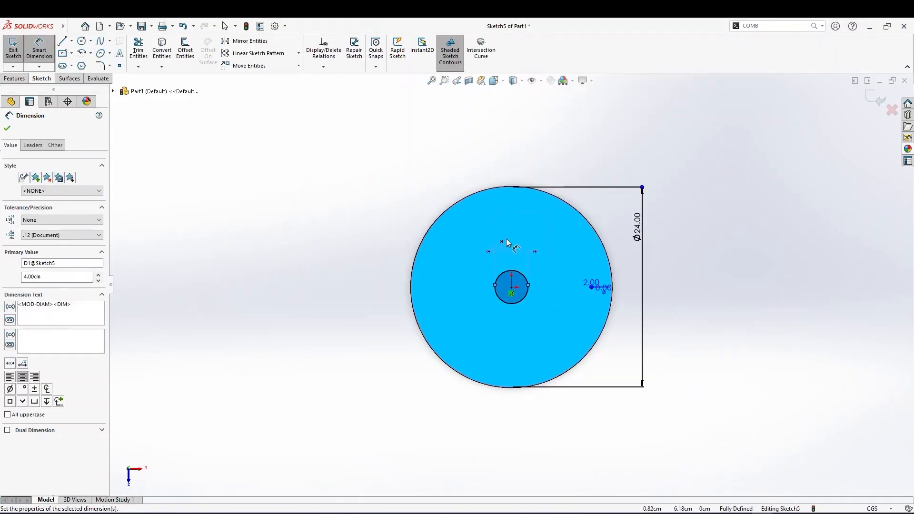
pyautogui.scroll(-2, 505, 243)
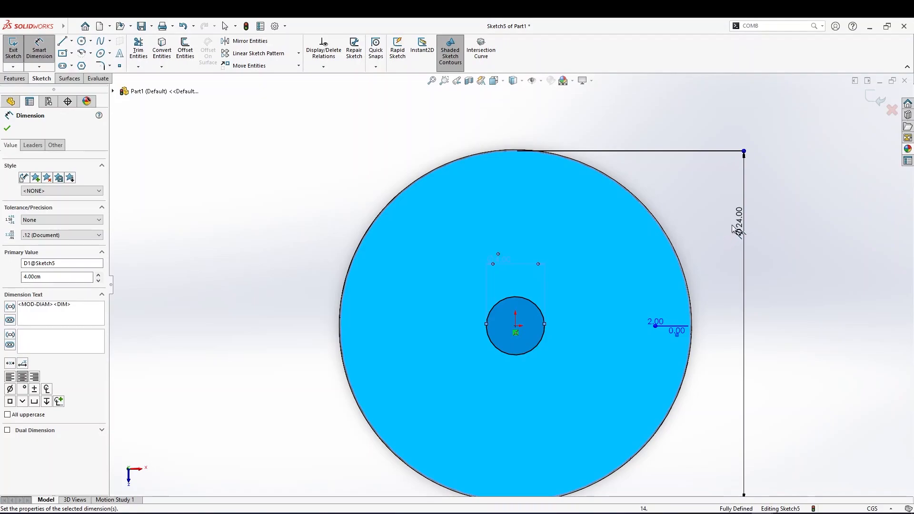
pyautogui.scroll(-10, 524, 254)
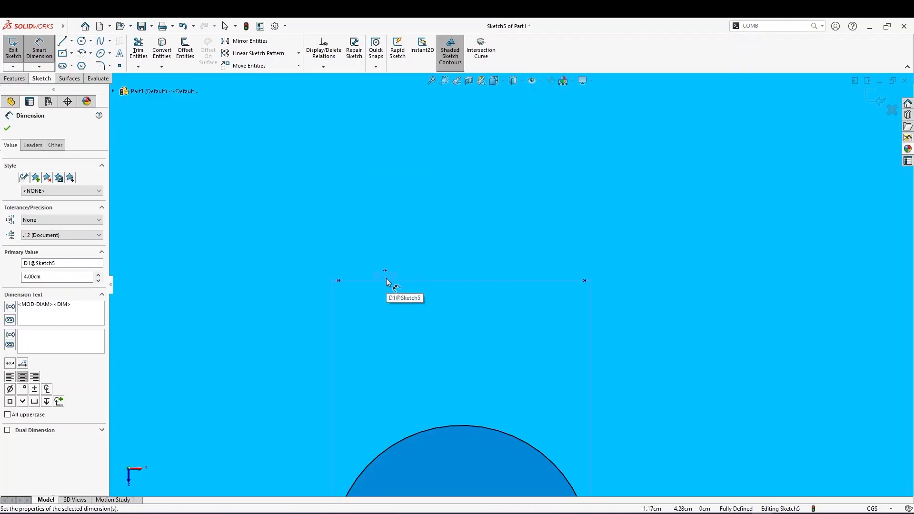
pyautogui.scroll(8, 386, 278)
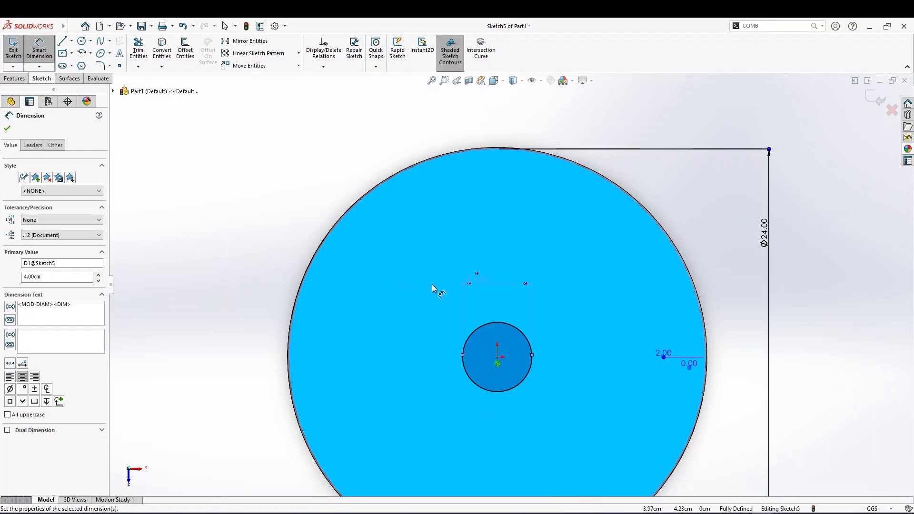
# Set the small circle's diameter to 8 cm
pyautogui.doubleClick(478, 276)
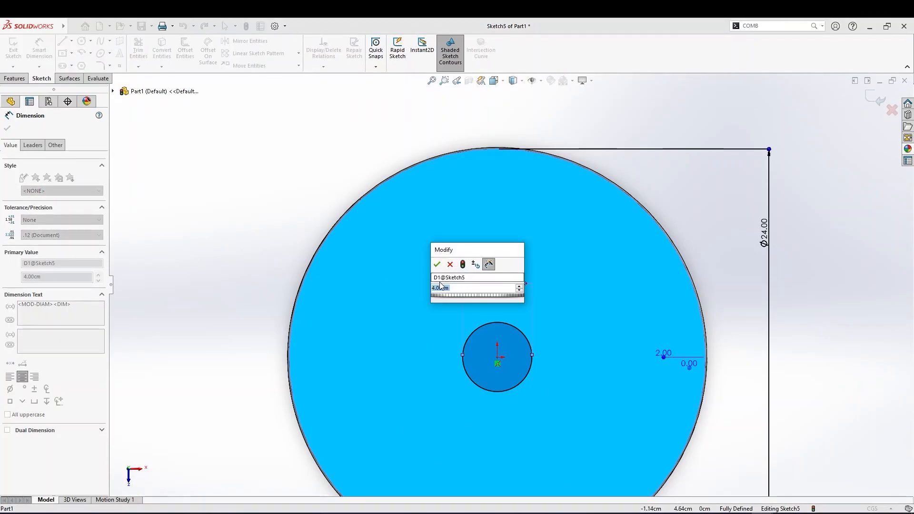
pyautogui.write('8')
pyautogui.press('Return')
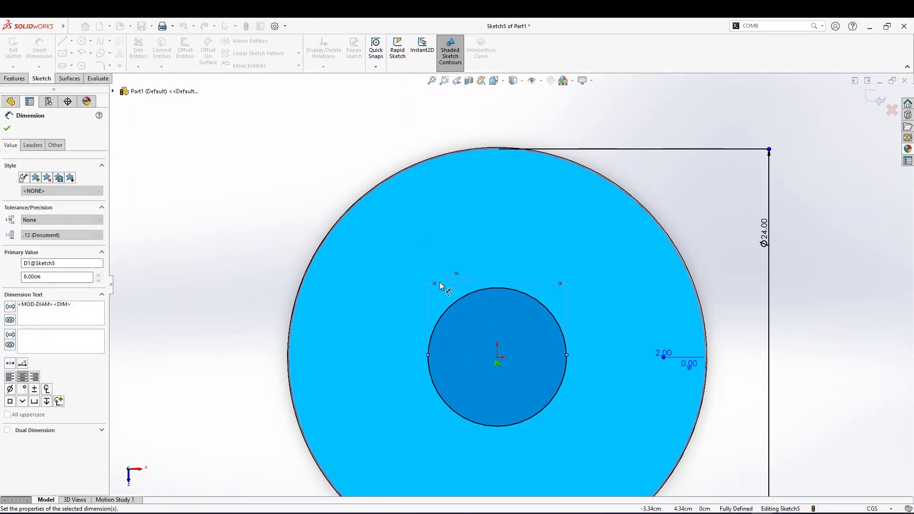
pyautogui.click(9, 129)
# Exit the sketch on the disk's outer face
pyautogui.scroll(1, 329, 304)
pyautogui.moveTo(328, 305); pyautogui.dragTo(347, 229, button='middle')
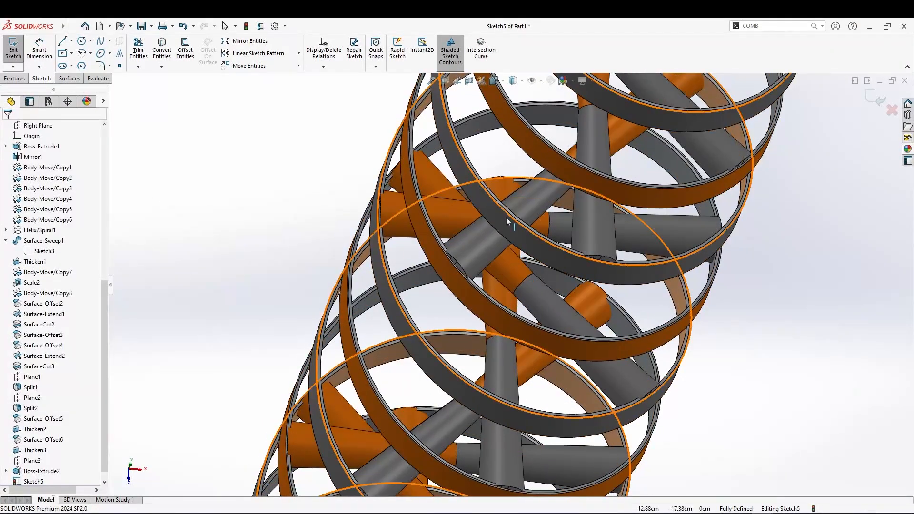
pyautogui.scroll(8, 495, 222)
pyautogui.moveTo(530, 215); pyautogui.dragTo(535, 138, button='middle')
pyautogui.scroll(3, 534, 136)
pyautogui.scroll(-1, 534, 135)
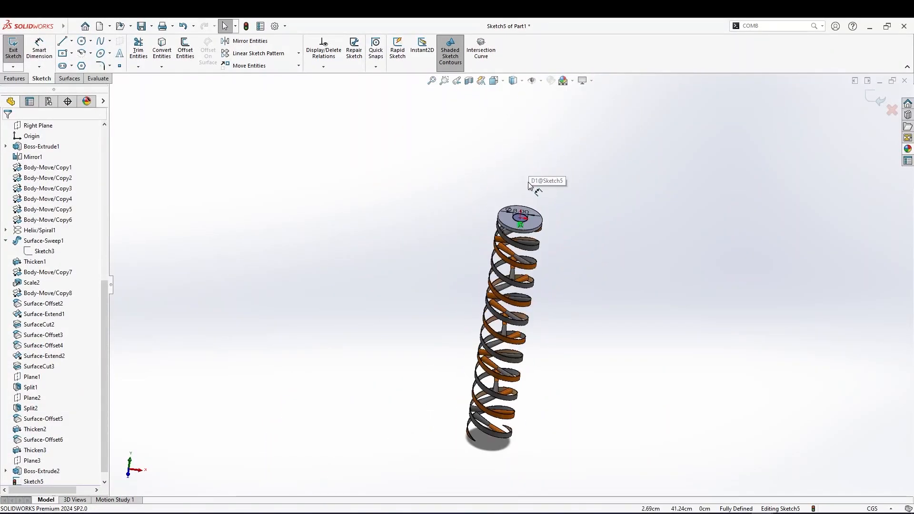
pyautogui.scroll(-5, 528, 182)
pyautogui.moveTo(524, 258); pyautogui.dragTo(524, 196, button='middle')
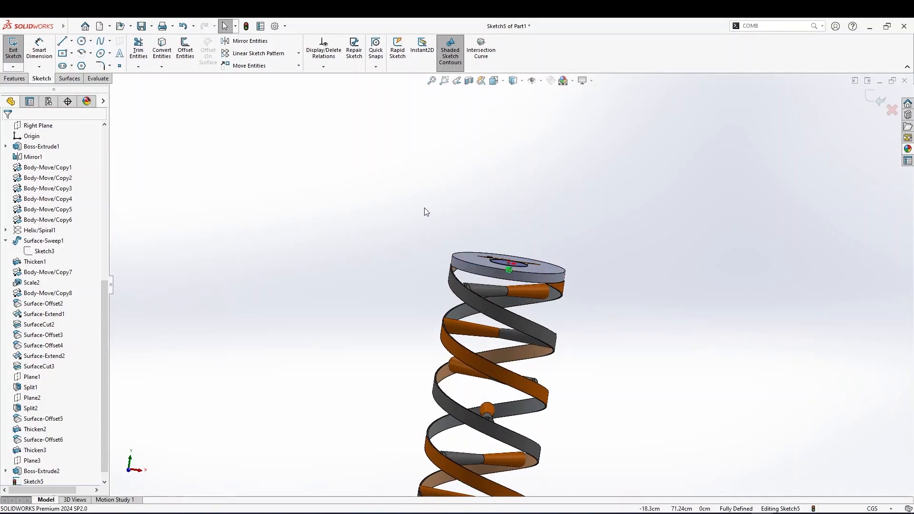
pyautogui.click(466, 256)
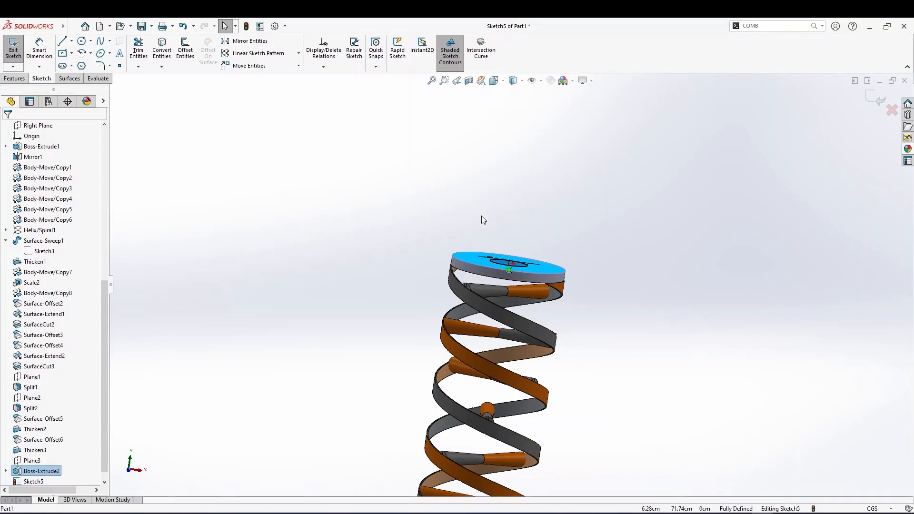
pyautogui.click(875, 99)
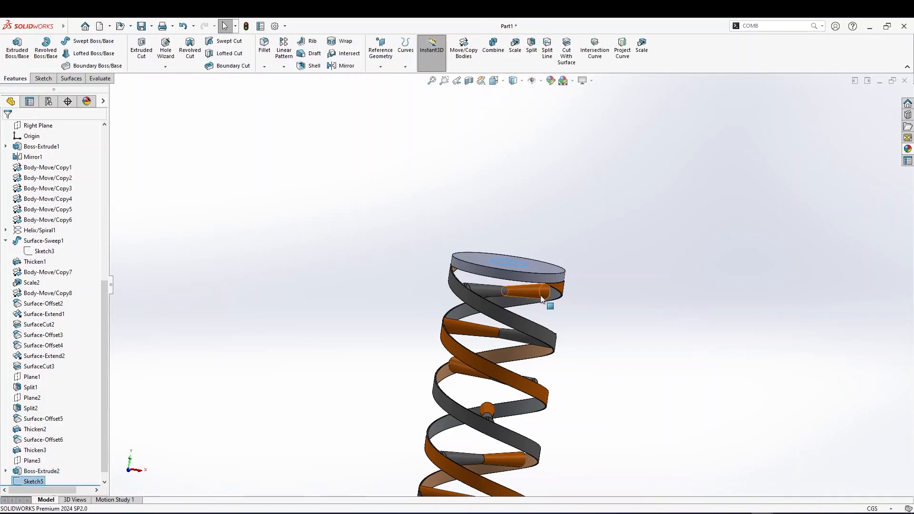
# Create a reference plane on the disk's outer face with a 0 cm offset
pyautogui.click(475, 254)
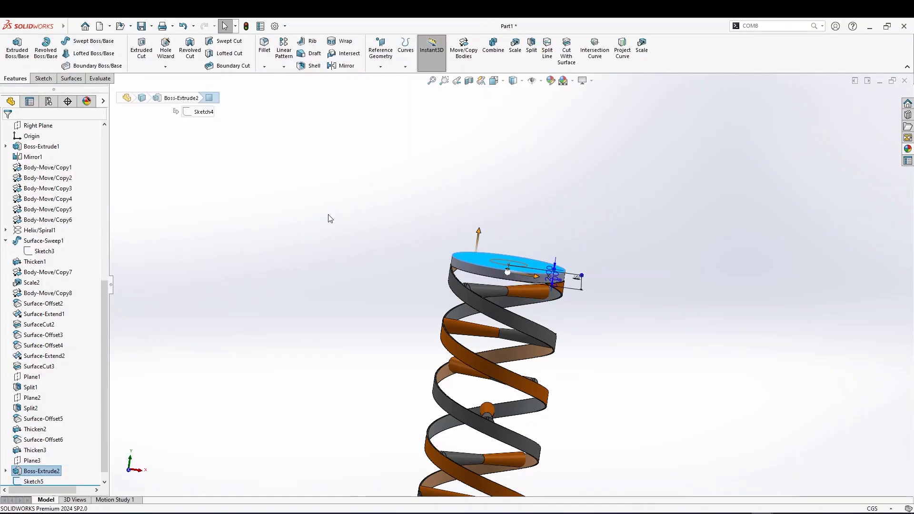
pyautogui.click(380, 66)
pyautogui.click(386, 76)
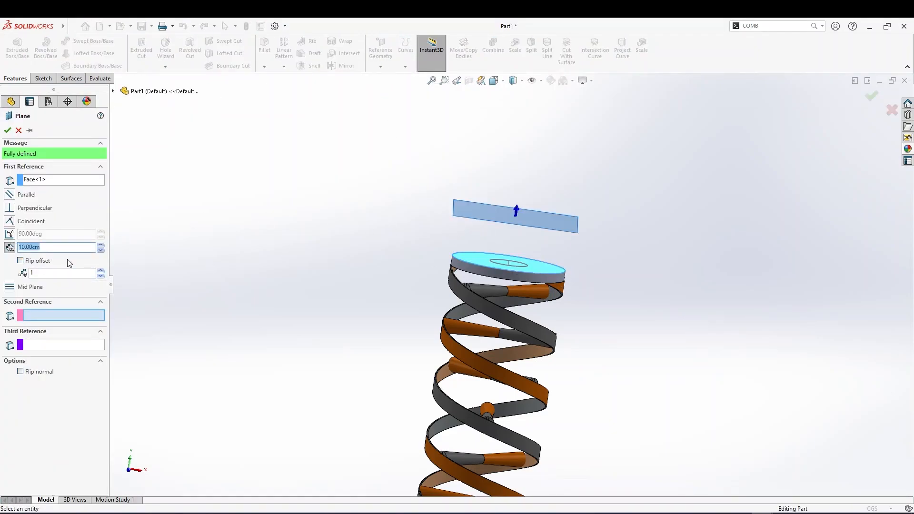
pyautogui.write('0')
pyautogui.press('Return')
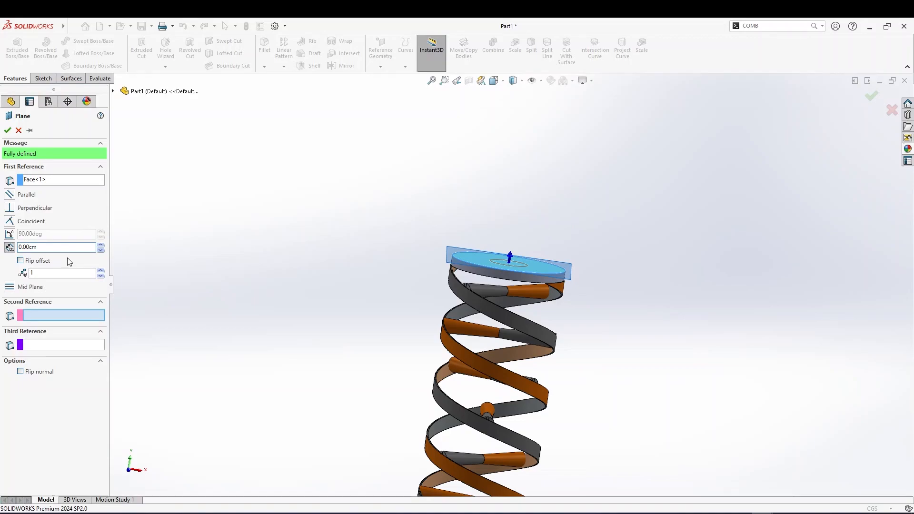
pyautogui.click(7, 130)
# Copy that plane into a new parallel plane offset 10 cm beyond the disk
pyautogui.keyDown('ctrl'); pyautogui.moveTo(566, 279); pyautogui.dragTo(570, 233); pyautogui.keyUp('ctrl')
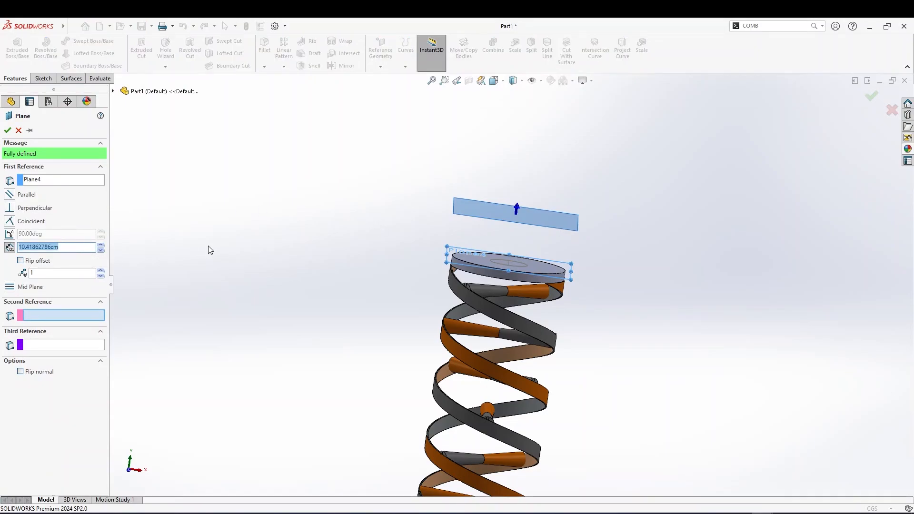
pyautogui.press('Return')
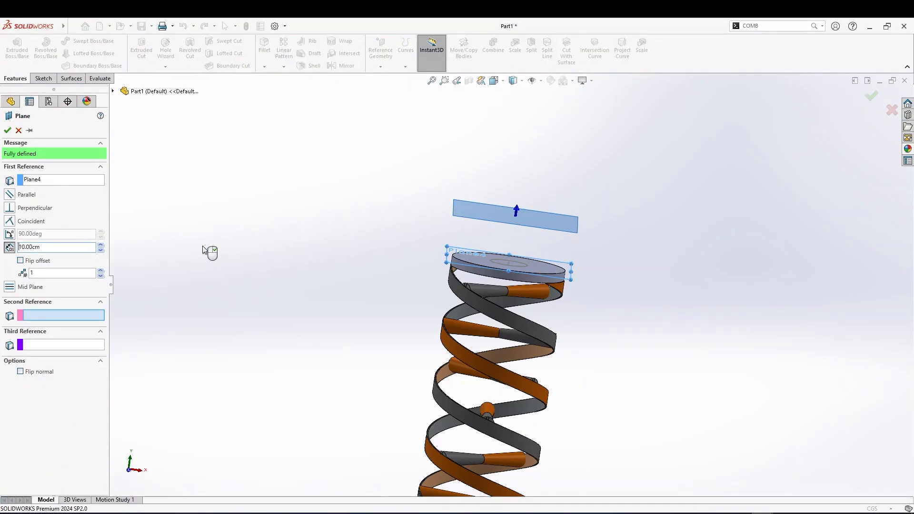
pyautogui.click(7, 130)
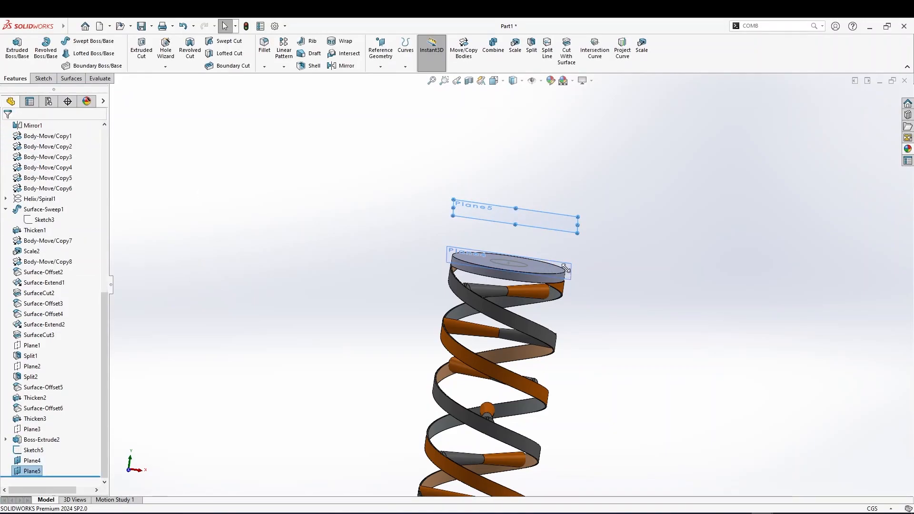
# Orient the view normal to the offset plane and open a sketch on it with the Circle tool
pyautogui.rightClick(565, 268)
pyautogui.click(526, 224)
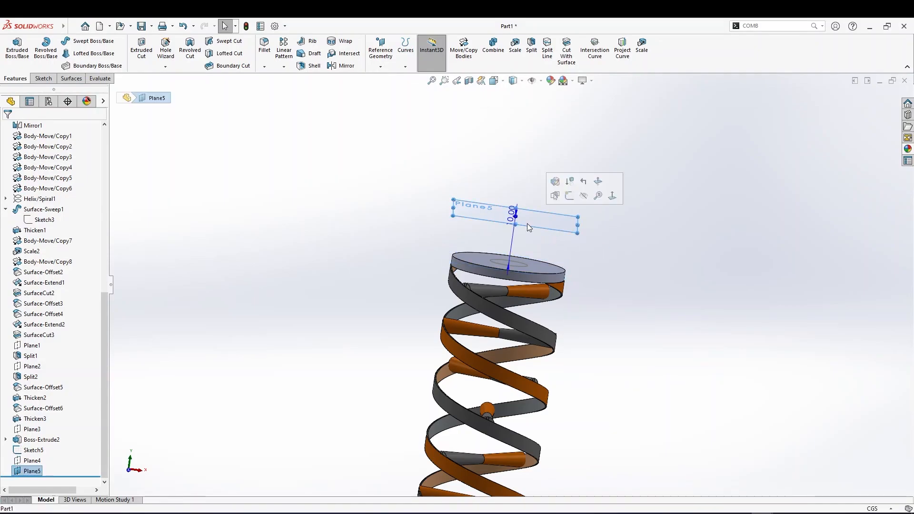
pyautogui.moveTo(526, 222); pyautogui.dragTo(486, 245, button='middle')
pyautogui.press('space')
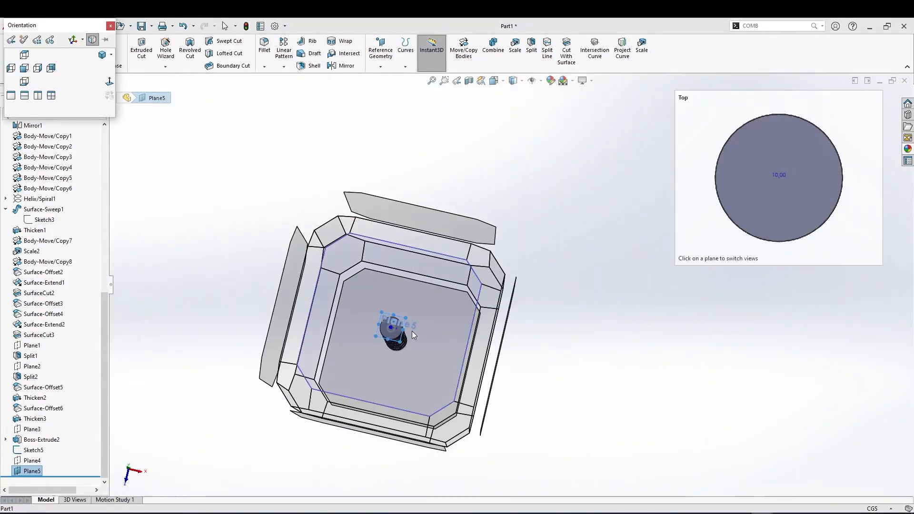
pyautogui.click(412, 330)
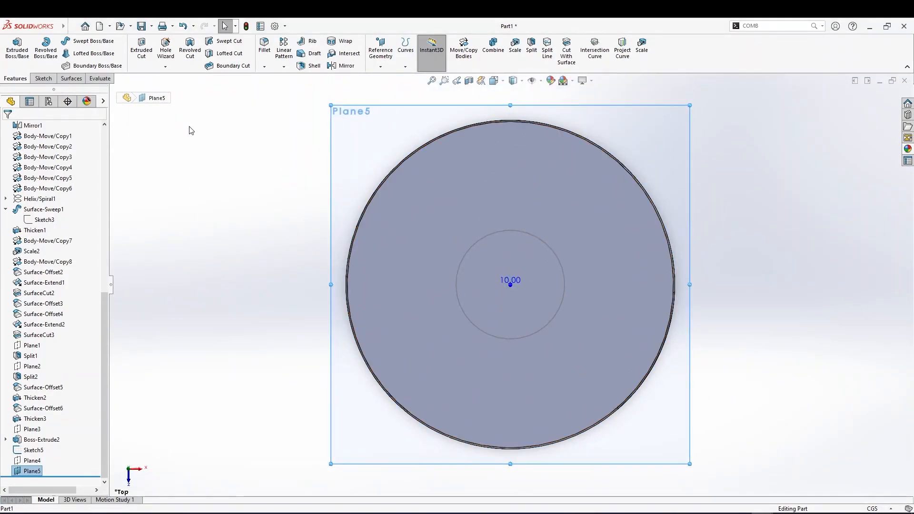
pyautogui.click(43, 79)
pyautogui.click(82, 42)
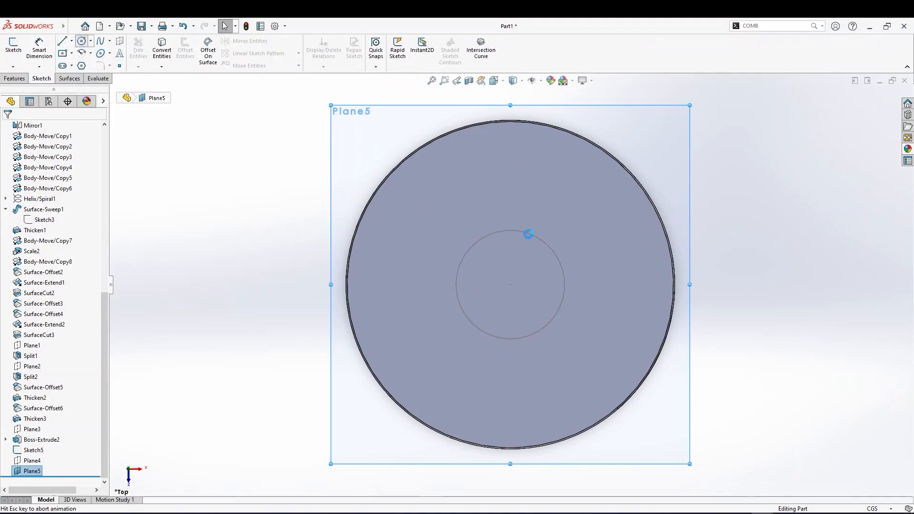
pyautogui.rightClick(512, 286)
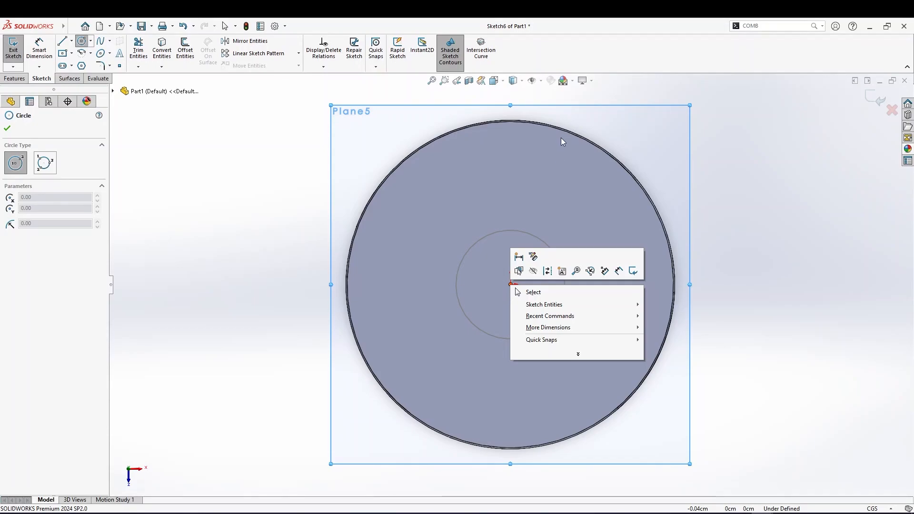
pyautogui.click(512, 238)
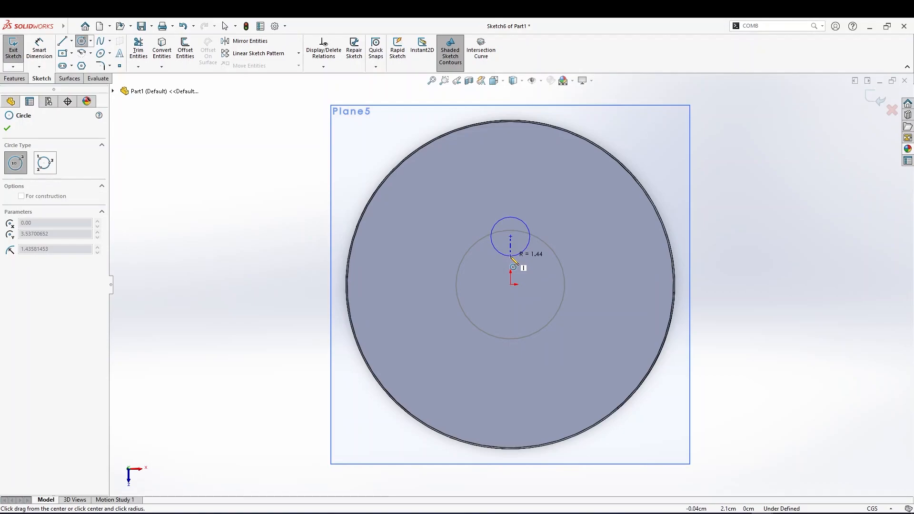
pyautogui.press('Escape')
# Draw a circle centered on the origin and set its radius to 24 cm
pyautogui.click(82, 41)
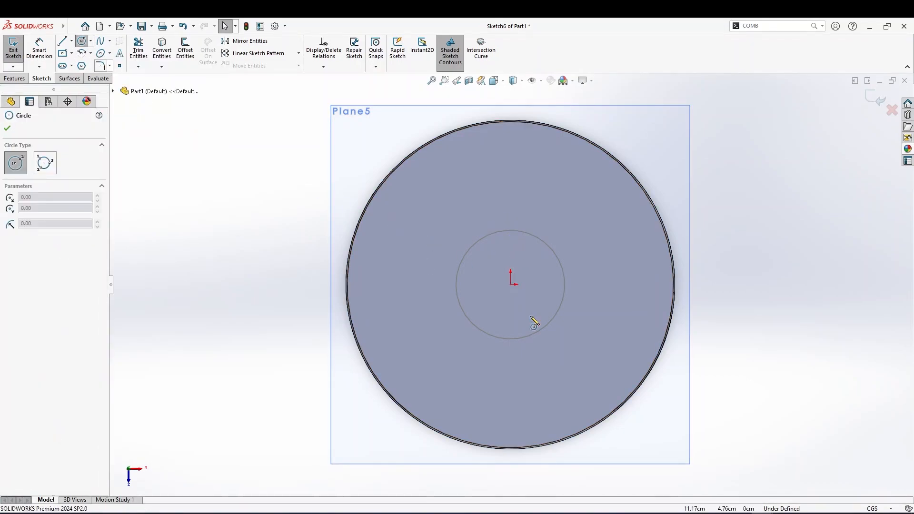
pyautogui.click(512, 284)
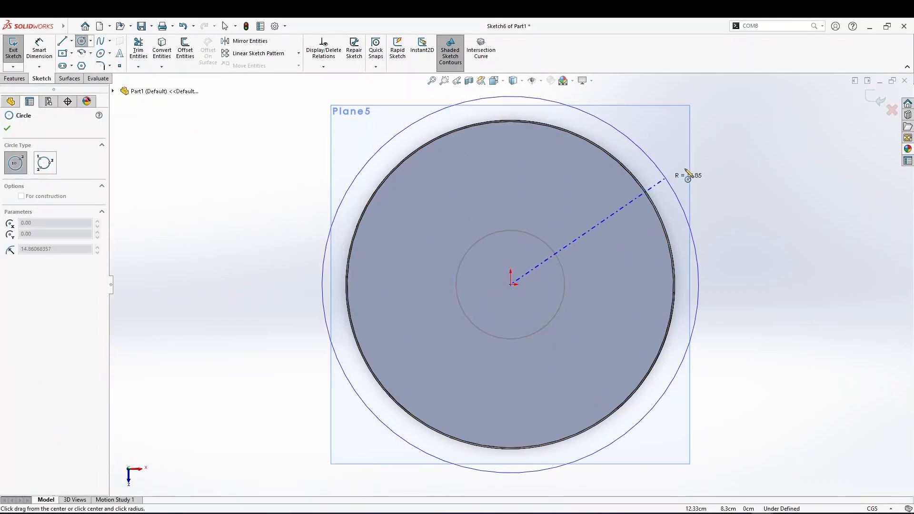
pyautogui.click(764, 129)
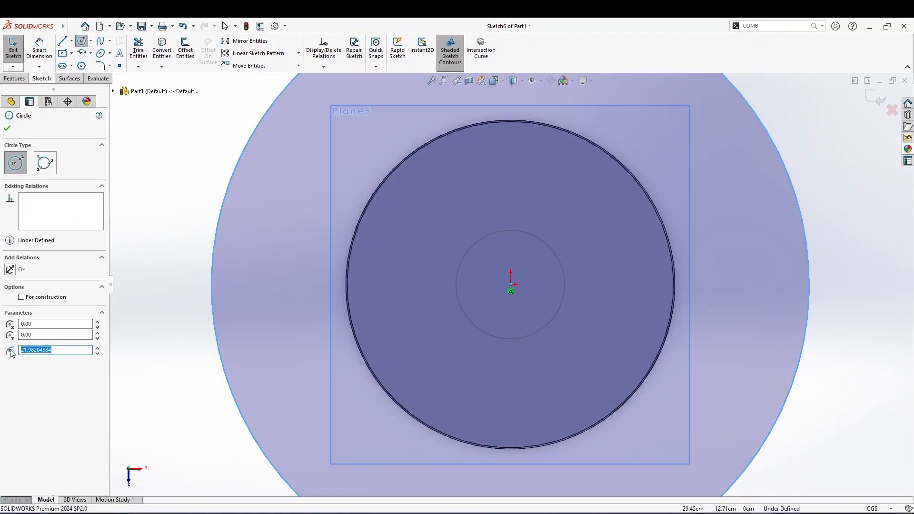
pyautogui.moveTo(52, 350); pyautogui.dragTo(46, 352)
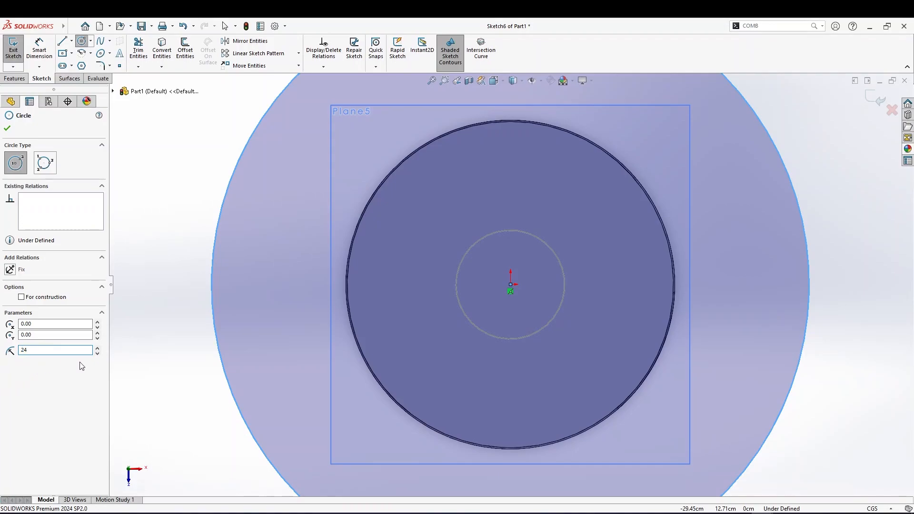
pyautogui.press('Return')
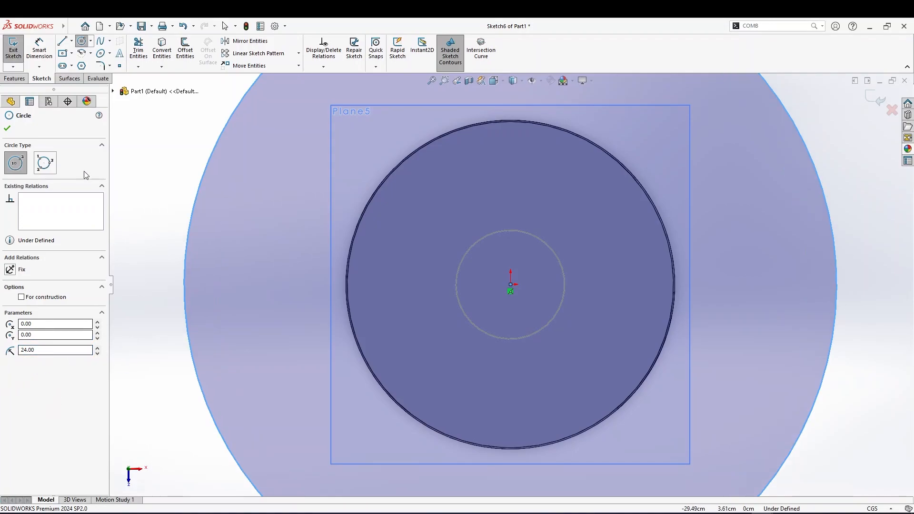
pyautogui.click(8, 128)
# Exit the sketch on the offset plane
pyautogui.scroll(3, 95, 295)
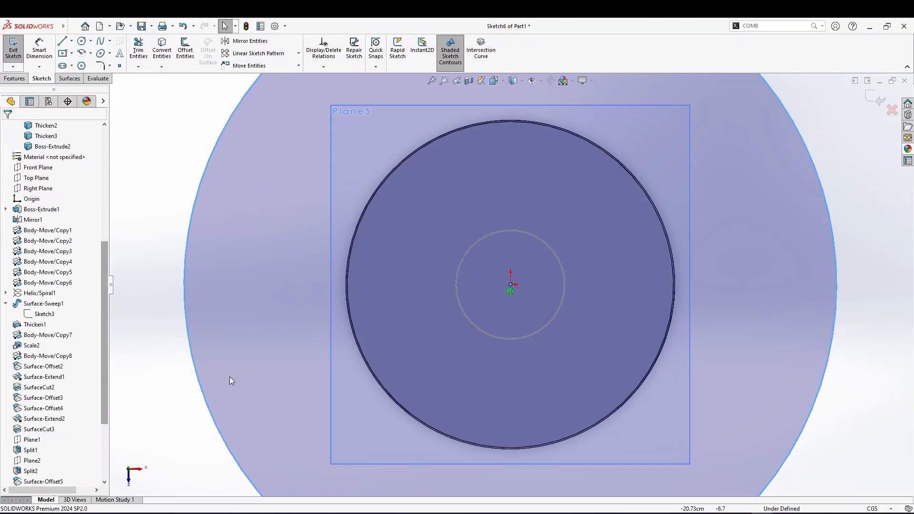
pyautogui.moveTo(160, 380); pyautogui.dragTo(204, 337, button='middle')
pyautogui.scroll(8, 533, 268)
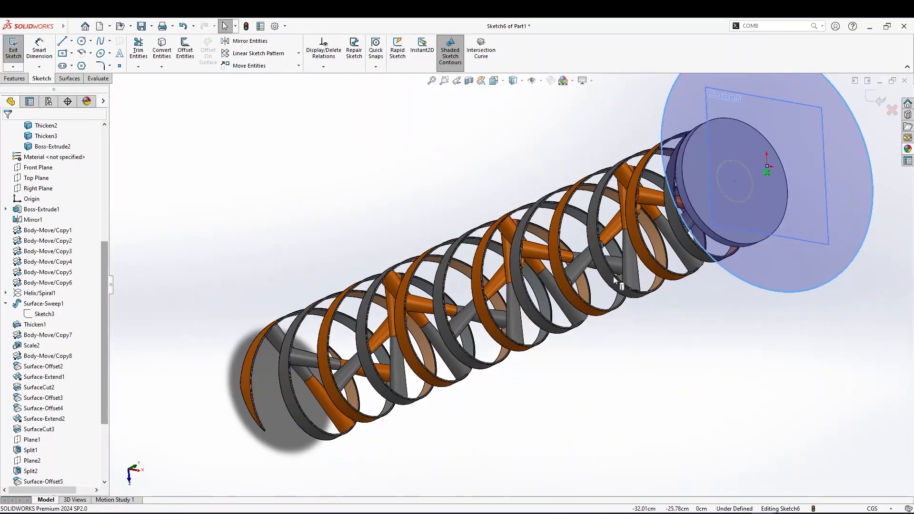
pyautogui.moveTo(657, 241); pyautogui.dragTo(670, 204, button='middle')
pyautogui.scroll(-3, 666, 200)
pyautogui.scroll(-2, 665, 201)
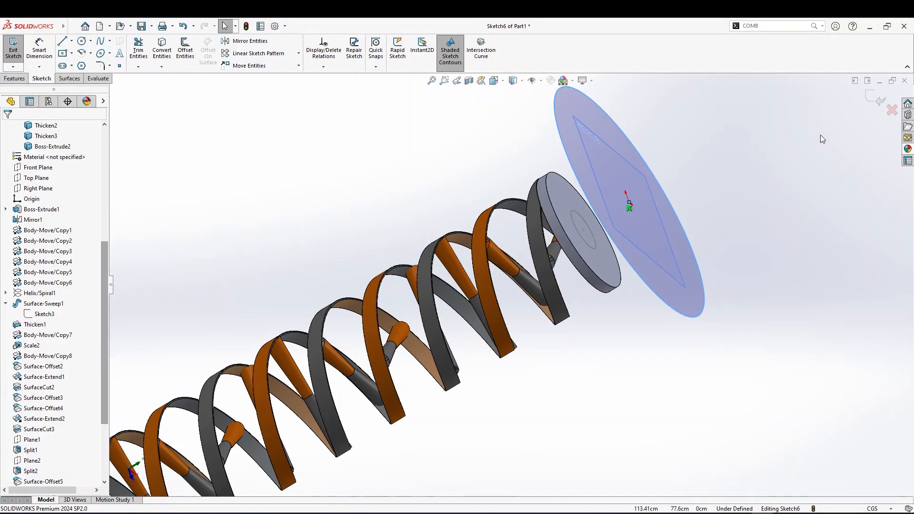
pyautogui.click(869, 101)
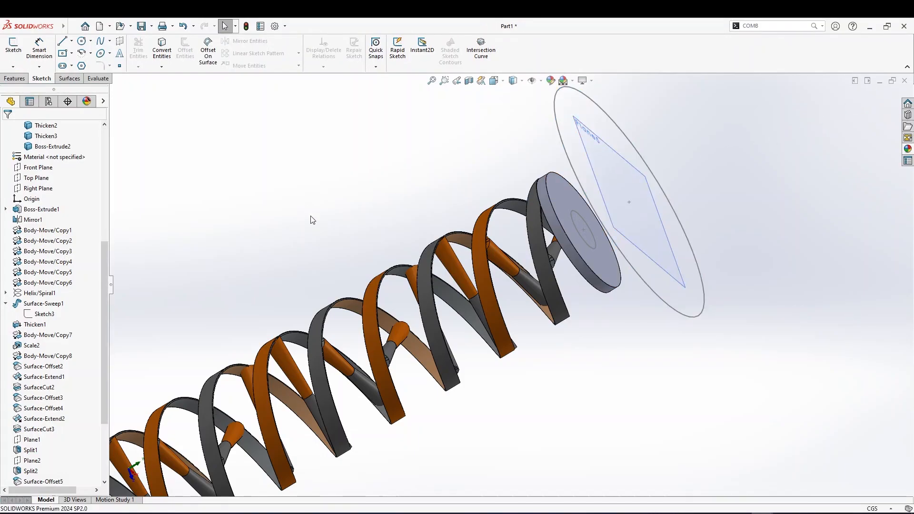
# Start a Lofted Boss/Base and pick the small disk circle and the 24 cm circle as profiles
pyautogui.click(15, 78)
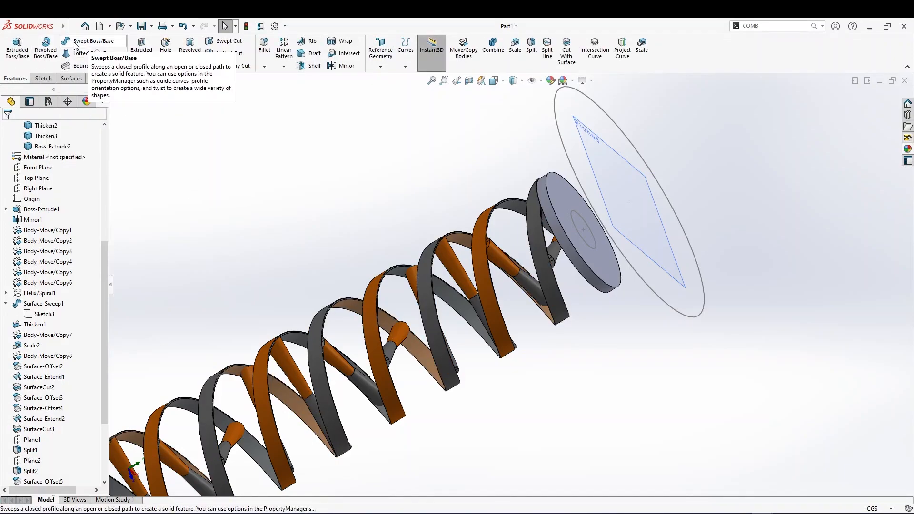
pyautogui.click(79, 53)
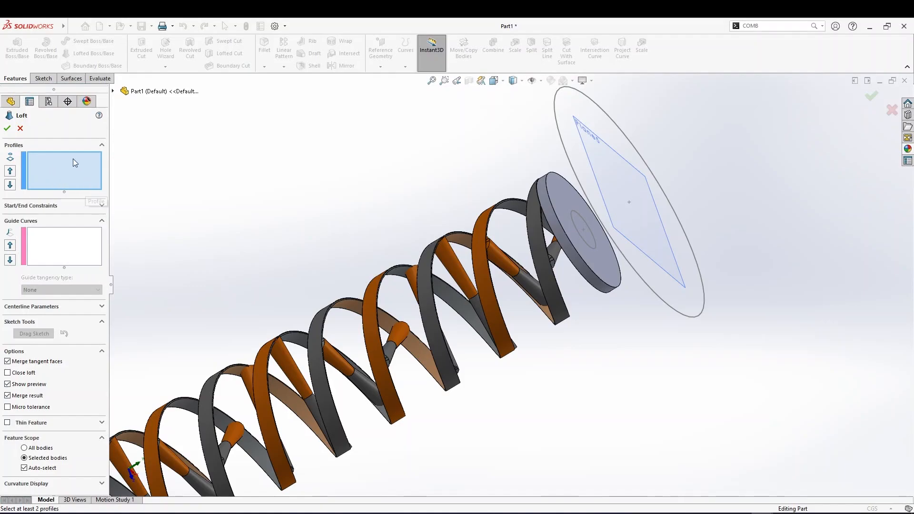
pyautogui.click(584, 240)
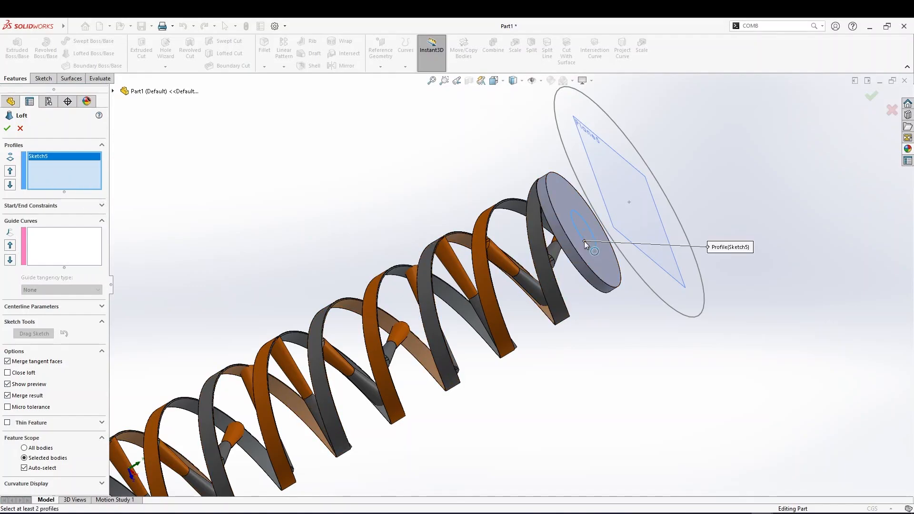
pyautogui.click(589, 202)
# Drag the loft connector points to align the small disk circle with the 24 cm circle
pyautogui.scroll(1, 587, 245)
pyautogui.moveTo(587, 245); pyautogui.dragTo(541, 87, button='middle')
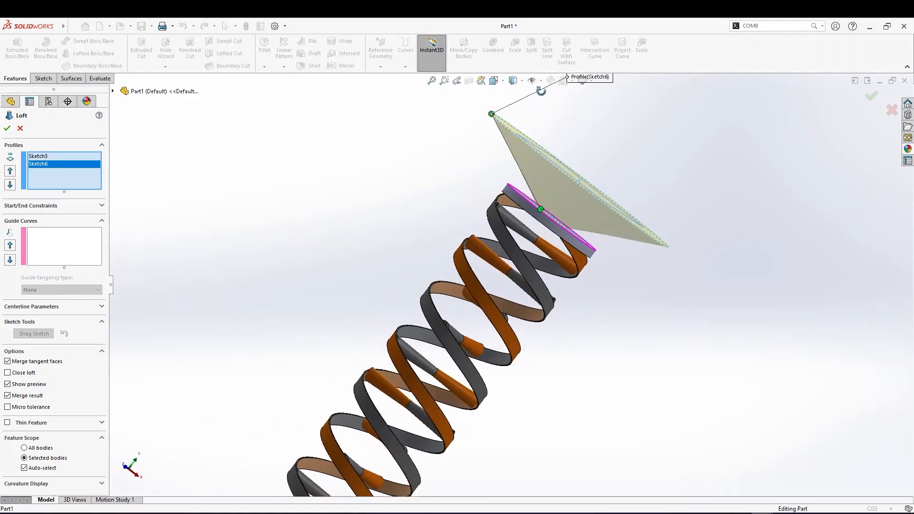
pyautogui.scroll(-6, 542, 209)
pyautogui.scroll(-2, 541, 210)
pyautogui.scroll(4, 492, 255)
pyautogui.moveTo(504, 267); pyautogui.dragTo(517, 255, button='middle')
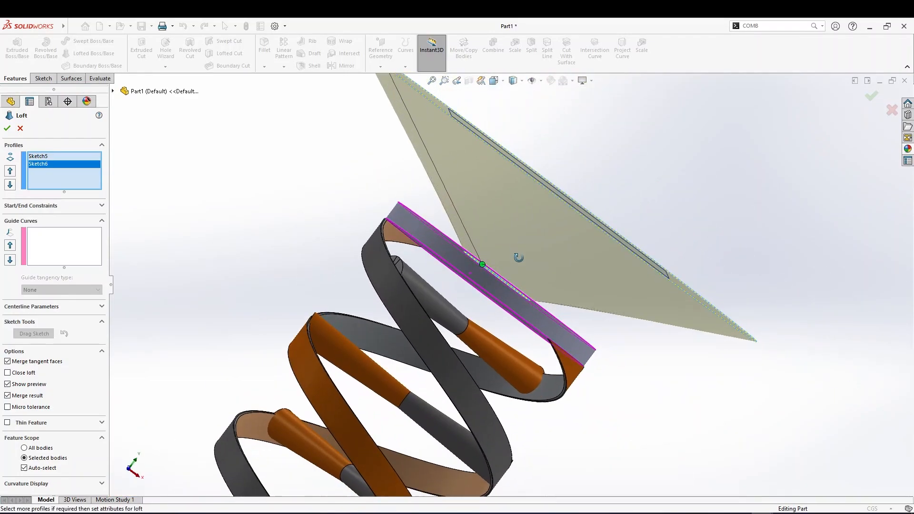
pyautogui.scroll(3, 442, 204)
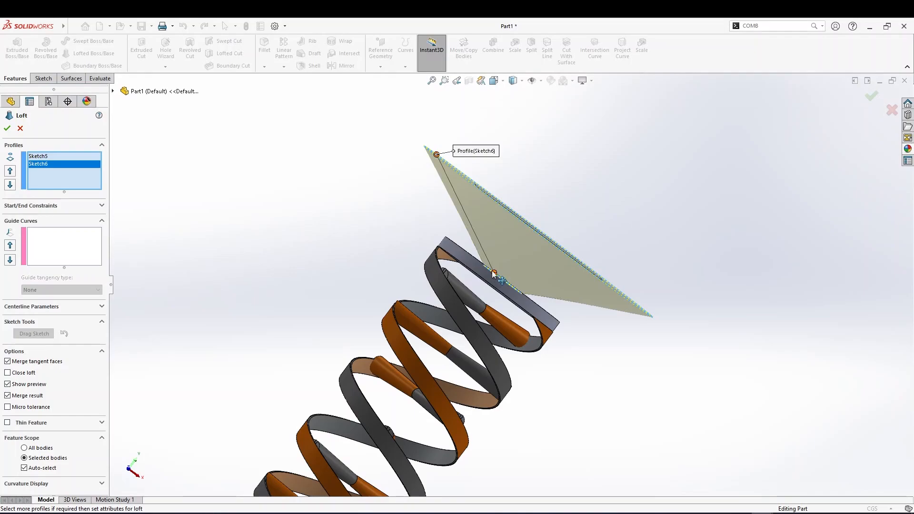
pyautogui.moveTo(493, 273); pyautogui.dragTo(457, 191, button='middle')
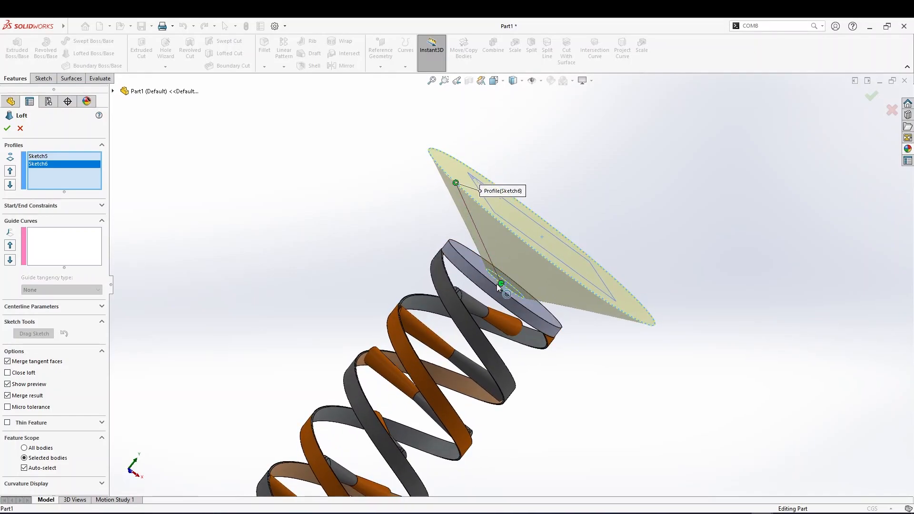
pyautogui.rightClick(503, 288)
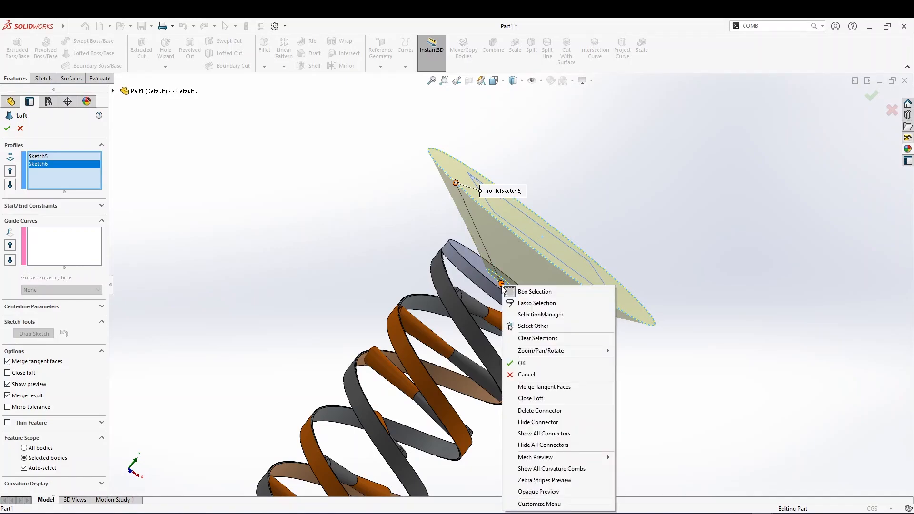
pyautogui.click(447, 242)
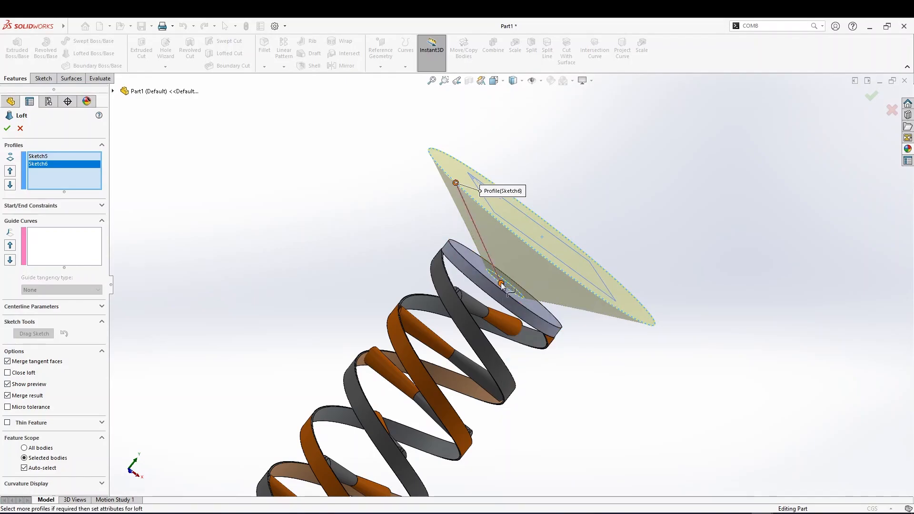
pyautogui.moveTo(483, 264); pyautogui.dragTo(484, 326, button='middle')
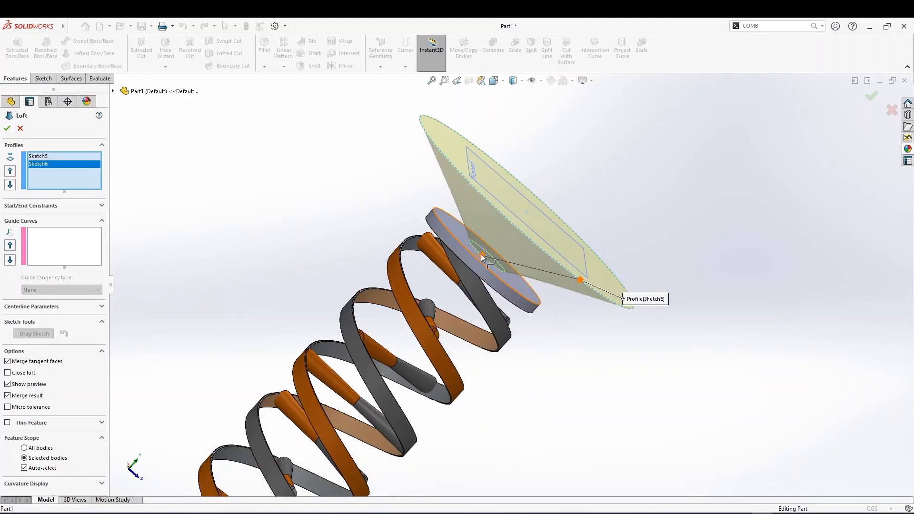
pyautogui.moveTo(477, 253); pyautogui.dragTo(470, 243)
pyautogui.moveTo(477, 252)
pyautogui.mouseDown(button='middle')
pyautogui.moveTo(479, 262)
pyautogui.moveTo(470, 237)
pyautogui.mouseUp(button='middle')
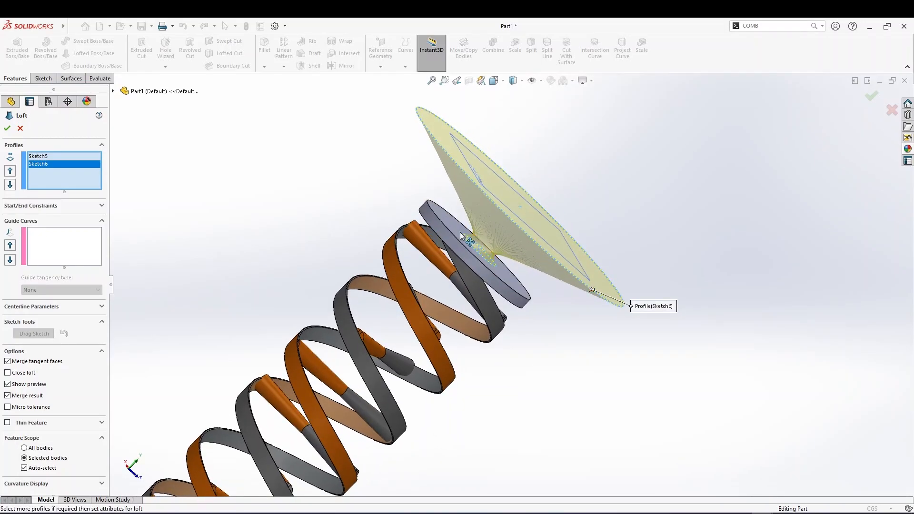
pyautogui.scroll(-5, 467, 241)
pyautogui.moveTo(473, 252)
pyautogui.mouseDown(button='middle')
pyautogui.moveTo(483, 269)
pyautogui.moveTo(448, 265)
pyautogui.moveTo(486, 276)
pyautogui.mouseUp(button='middle')
pyautogui.scroll(-3, 488, 273)
pyautogui.scroll(5, 487, 272)
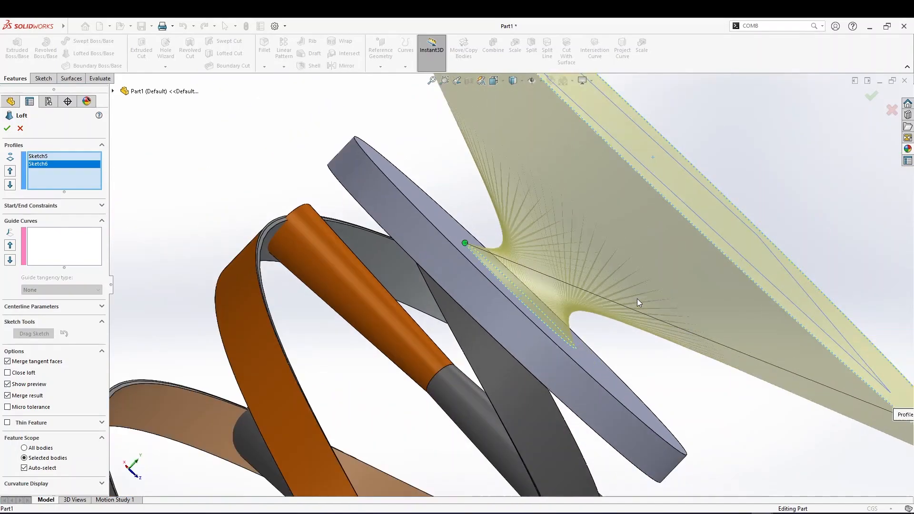
pyautogui.scroll(1, 595, 309)
pyautogui.moveTo(598, 309); pyautogui.dragTo(573, 326, button='middle')
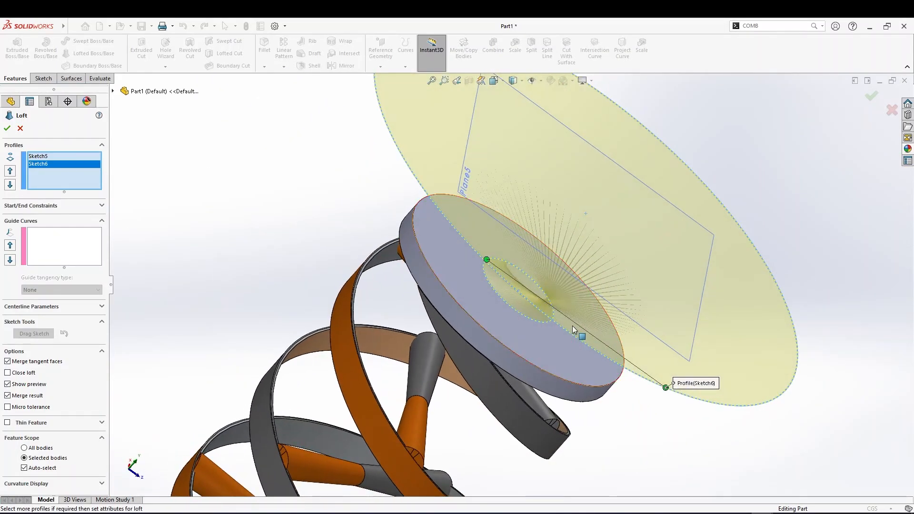
pyautogui.moveTo(519, 308); pyautogui.dragTo(481, 259, button='middle')
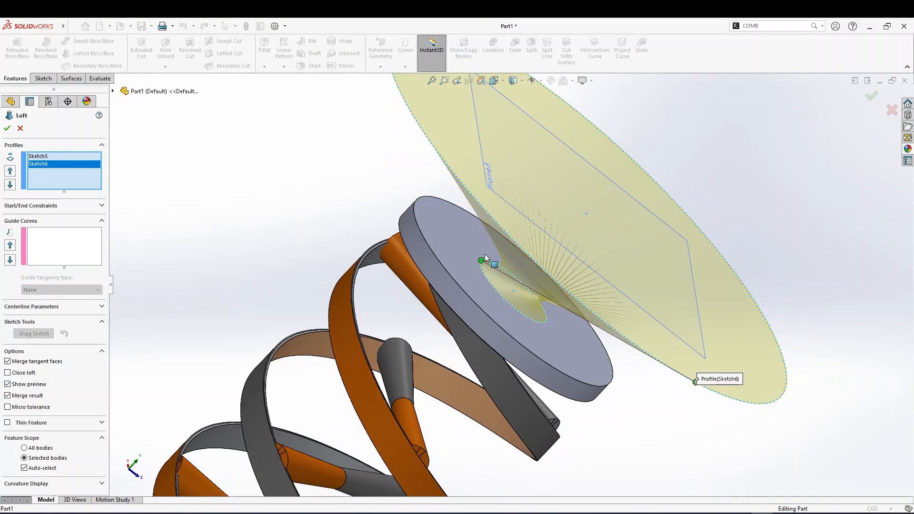
pyautogui.click(484, 254)
pyautogui.click(666, 192)
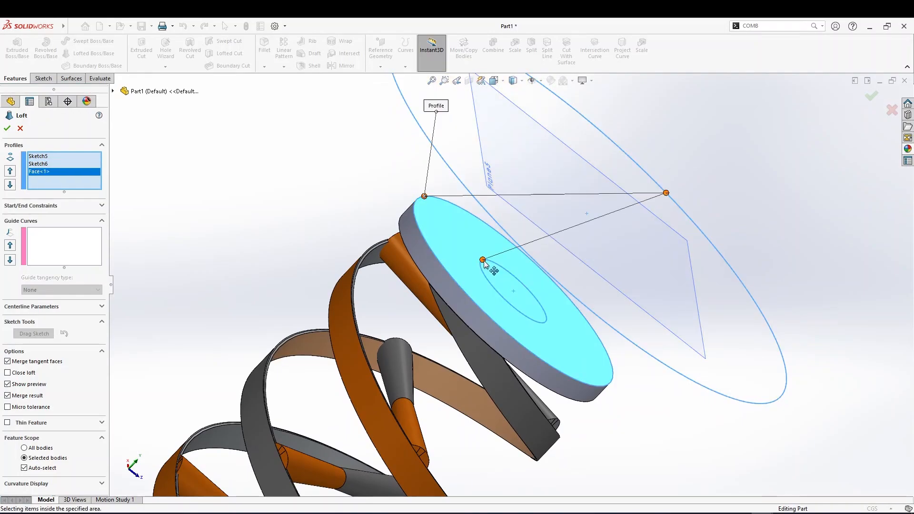
pyautogui.rightClick(56, 173)
pyautogui.click(73, 188)
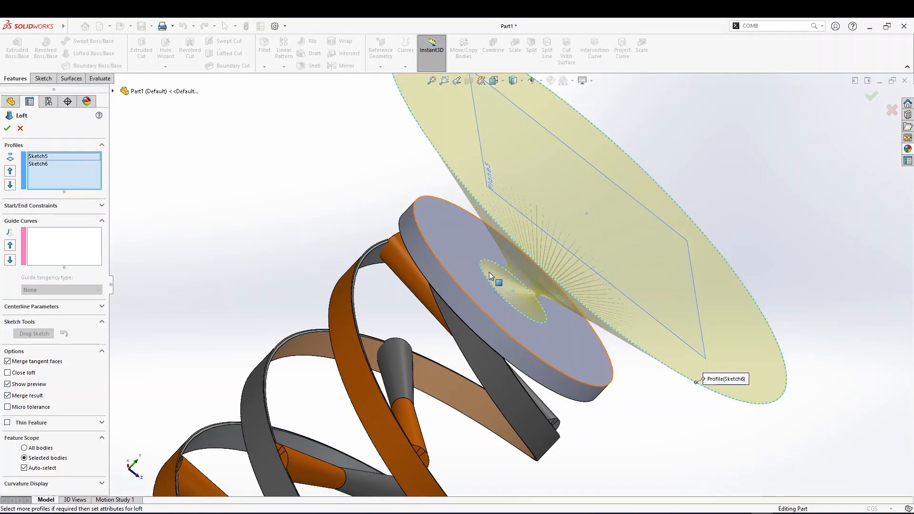
# Turn off Merge result and confirm the loft
pyautogui.moveTo(538, 316); pyautogui.dragTo(326, 209, button='middle')
pyautogui.scroll(4, 509, 281)
pyautogui.moveTo(610, 319); pyautogui.dragTo(656, 277, button='middle')
pyautogui.scroll(-4, 656, 277)
pyautogui.moveTo(493, 364); pyautogui.dragTo(519, 287, button='middle')
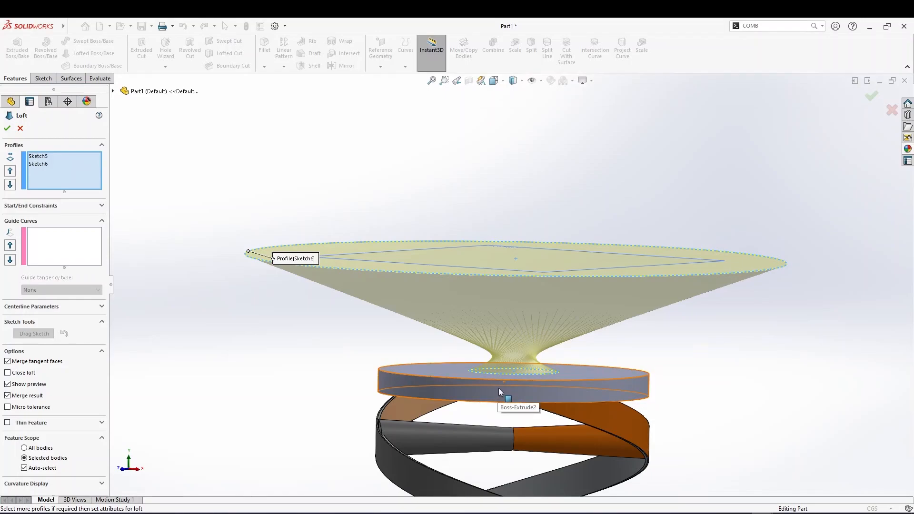
pyautogui.click(23, 398)
pyautogui.click(8, 128)
# Inspect the loft and end disk bodies in the body list and in the overall model
pyautogui.moveTo(212, 271); pyautogui.dragTo(253, 295, button='middle')
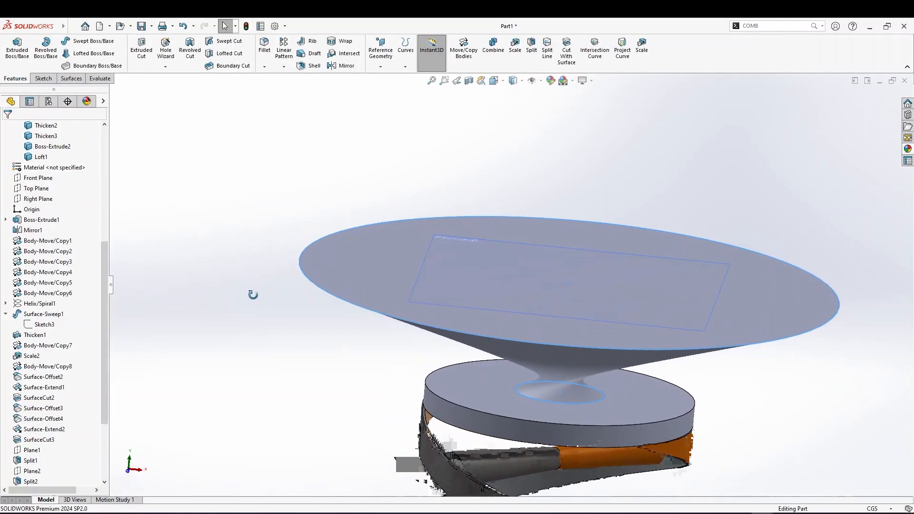
pyautogui.scroll(3, 326, 323)
pyautogui.click(581, 301)
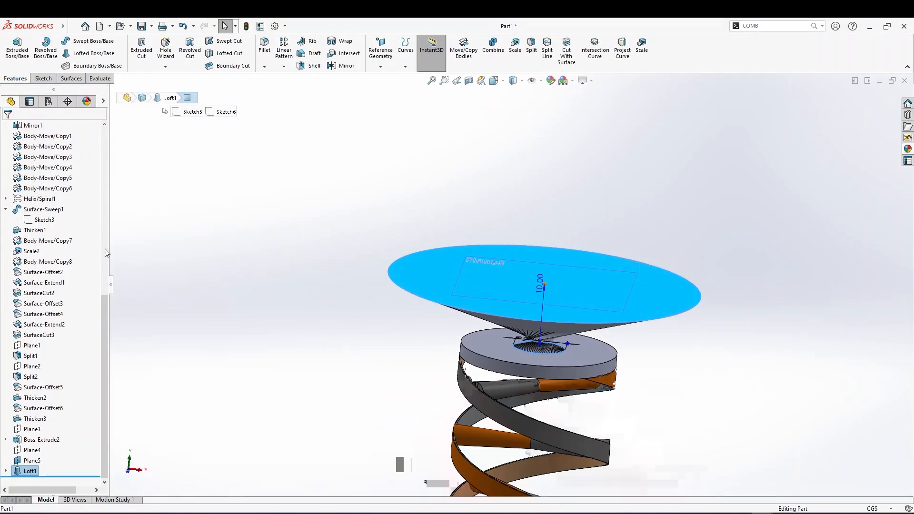
pyautogui.scroll(7, 5, 285)
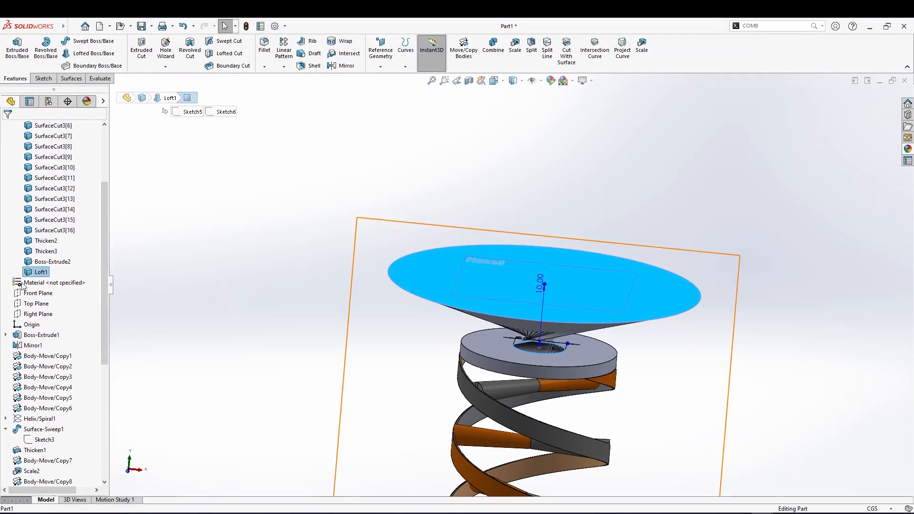
pyautogui.scroll(3, 38, 273)
pyautogui.scroll(-2, 47, 286)
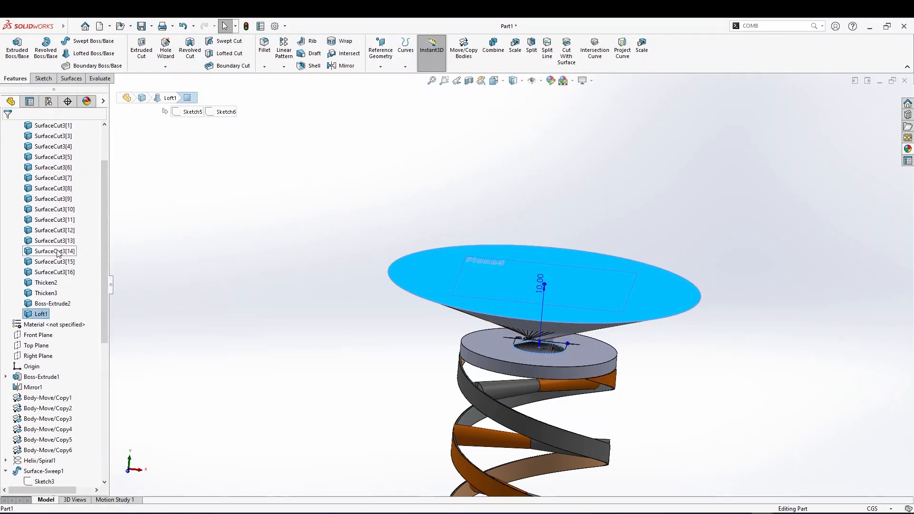
pyautogui.click(64, 305)
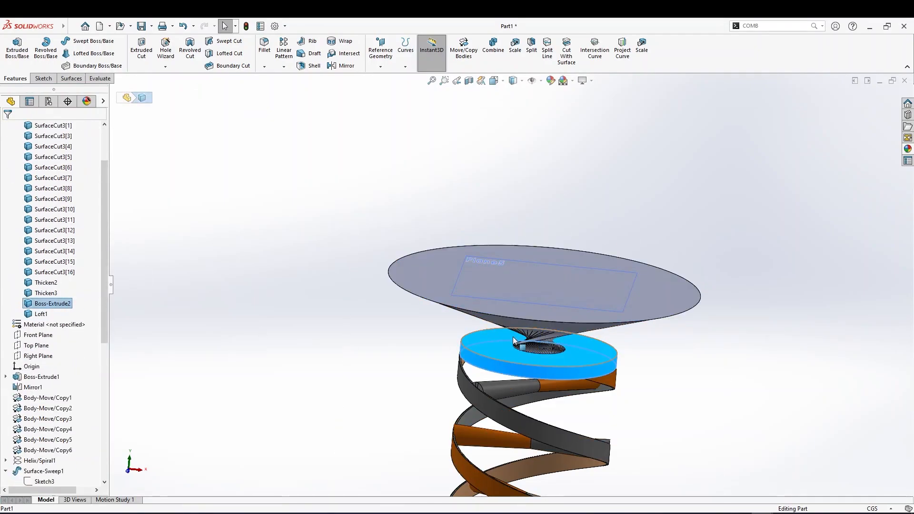
pyautogui.scroll(6, 535, 305)
pyautogui.scroll(3, 534, 305)
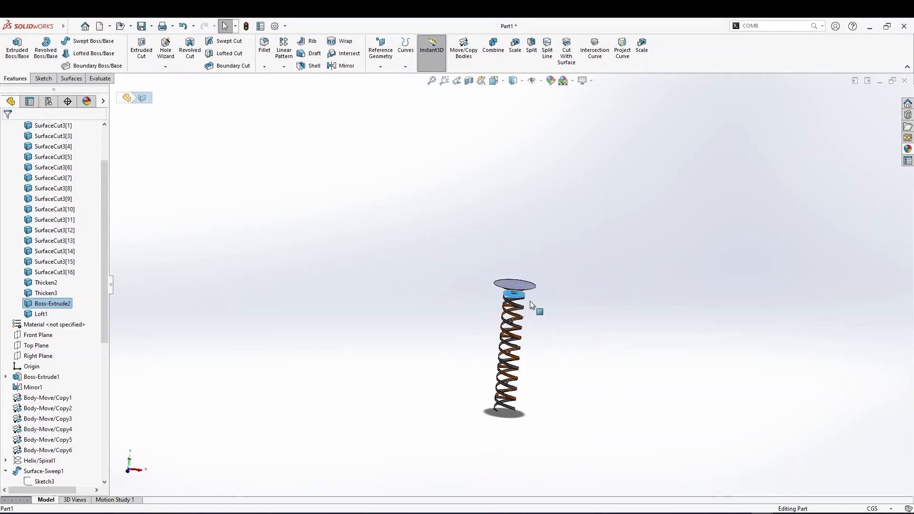
pyautogui.scroll(-2, 525, 311)
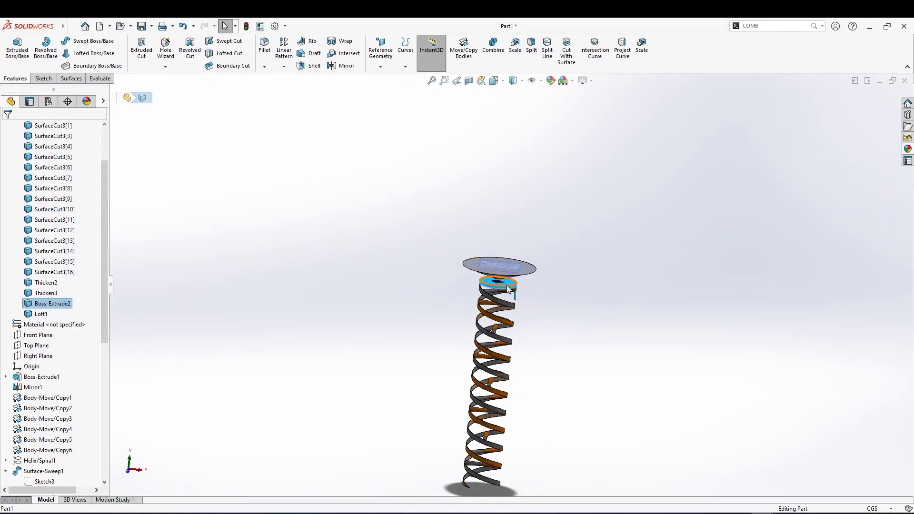
pyautogui.scroll(3, 508, 325)
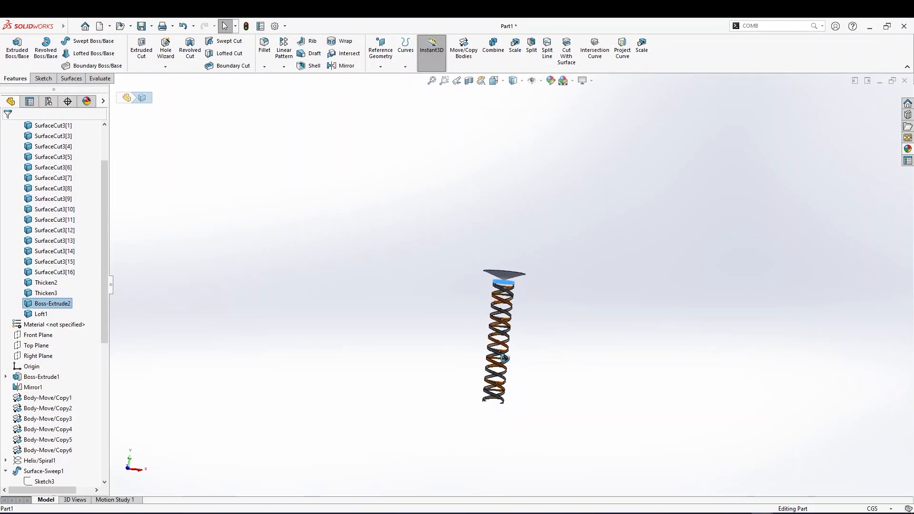
pyautogui.scroll(-3, 491, 400)
pyautogui.scroll(1, 546, 337)
pyautogui.click(547, 333)
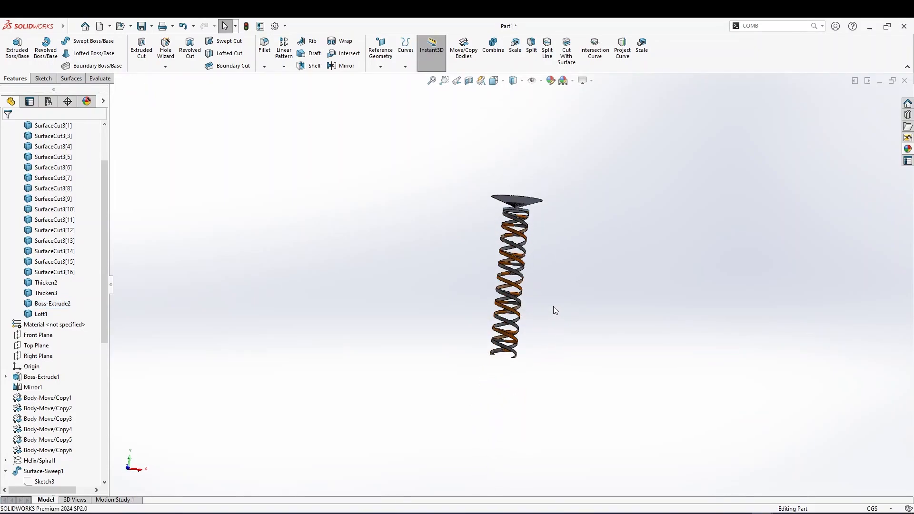
# Create a reference plane on the end face of the ribbon at the top of the stack with 0 offset
pyautogui.scroll(-5, 557, 304)
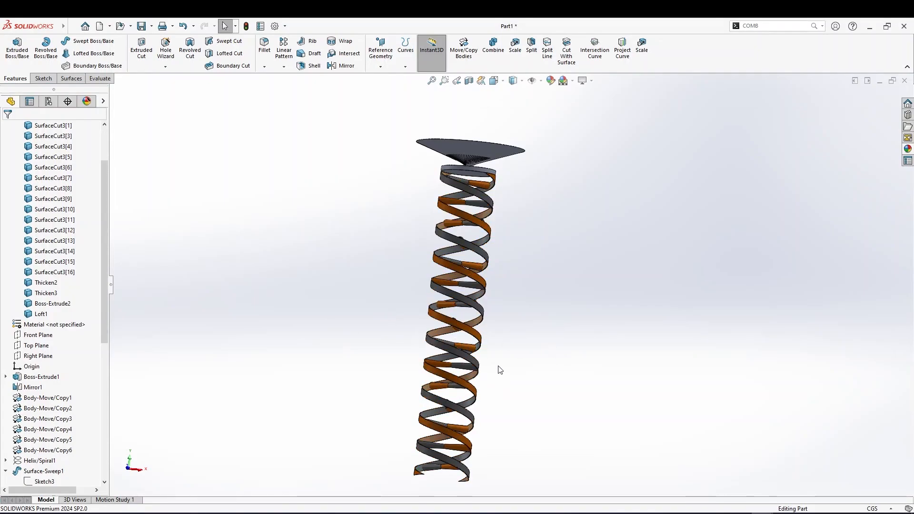
pyautogui.moveTo(462, 463); pyautogui.dragTo(492, 263, button='middle')
pyautogui.scroll(-8, 492, 263)
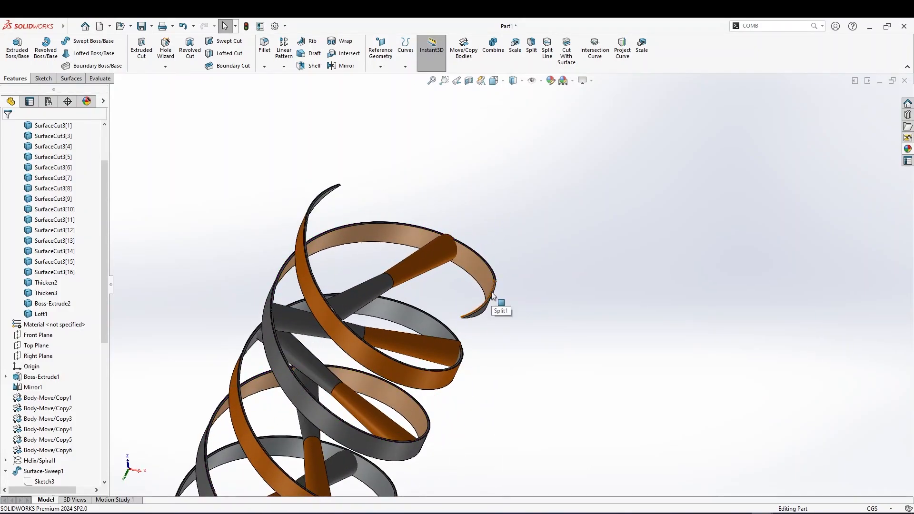
pyautogui.scroll(-5, 493, 296)
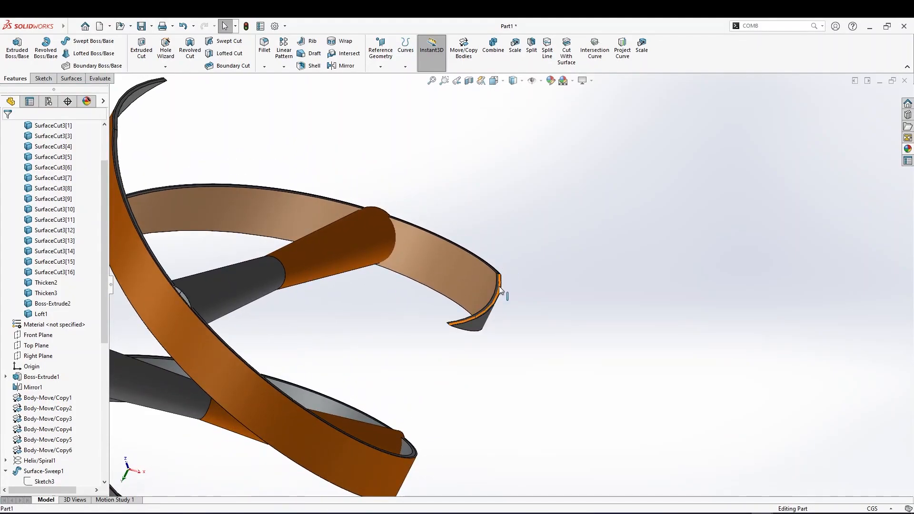
pyautogui.click(380, 67)
pyautogui.click(388, 78)
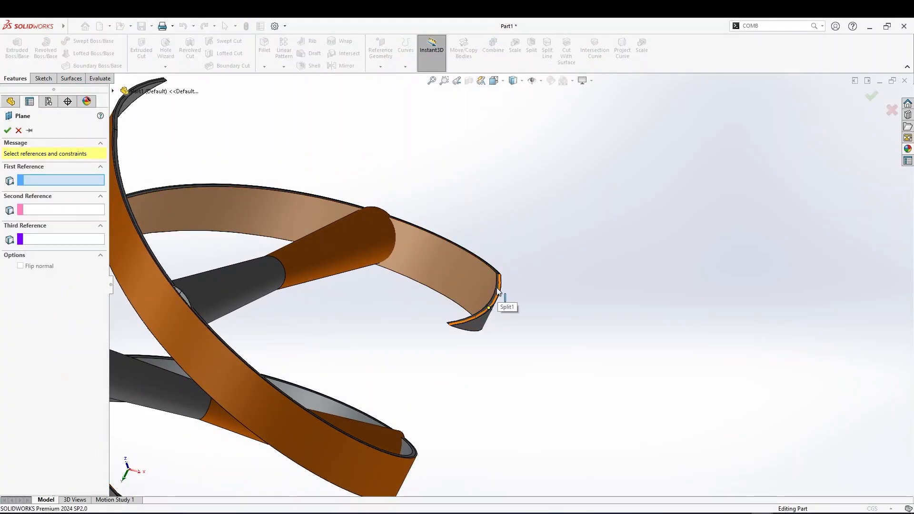
pyautogui.scroll(-6, 495, 293)
pyautogui.click(532, 300)
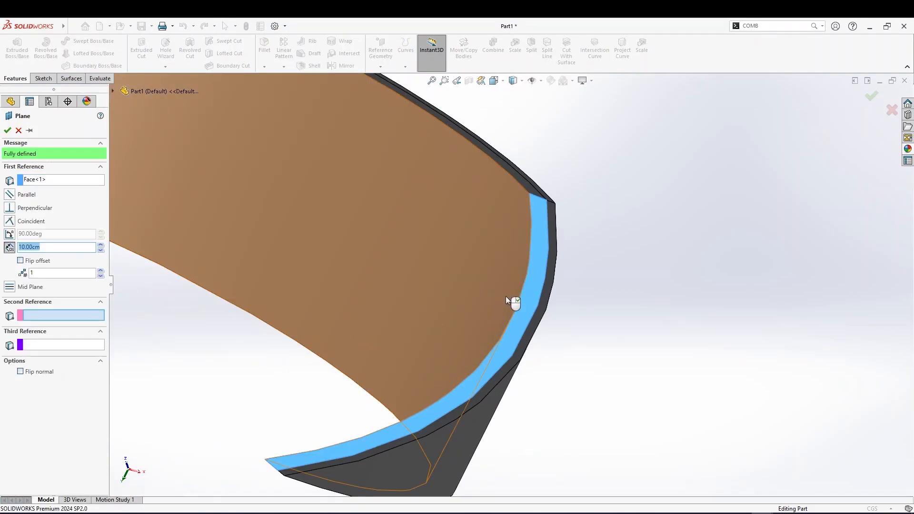
pyautogui.scroll(10, 506, 296)
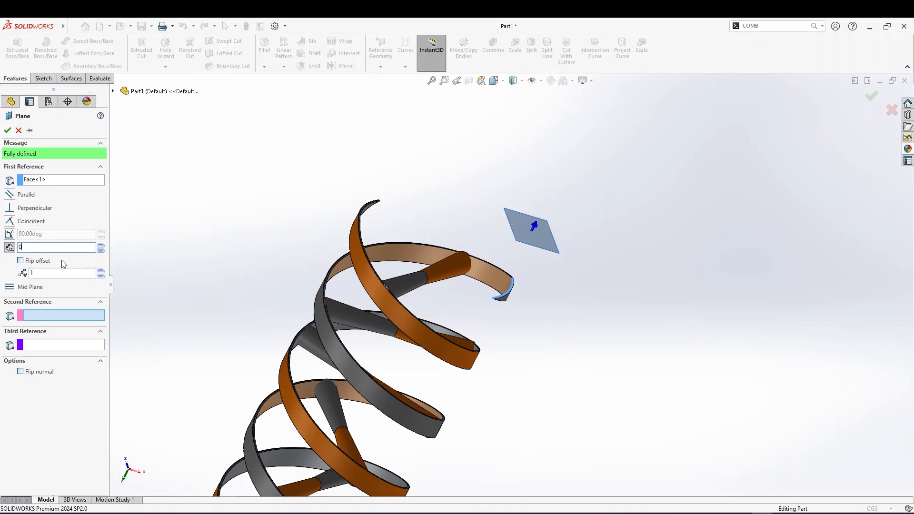
pyautogui.press('Return')
pyautogui.click(8, 129)
# Create a reference plane midway between the top ribbon-end plane and the top face of the bottom end disk
pyautogui.scroll(5, 505, 292)
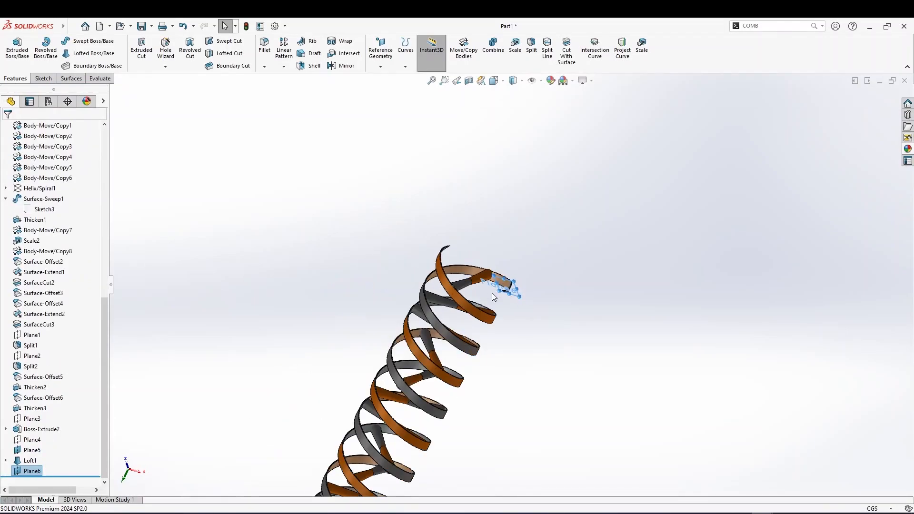
pyautogui.moveTo(497, 290); pyautogui.dragTo(327, 261)
pyautogui.scroll(5, 350, 399)
pyautogui.moveTo(350, 400); pyautogui.dragTo(385, 387, button='middle')
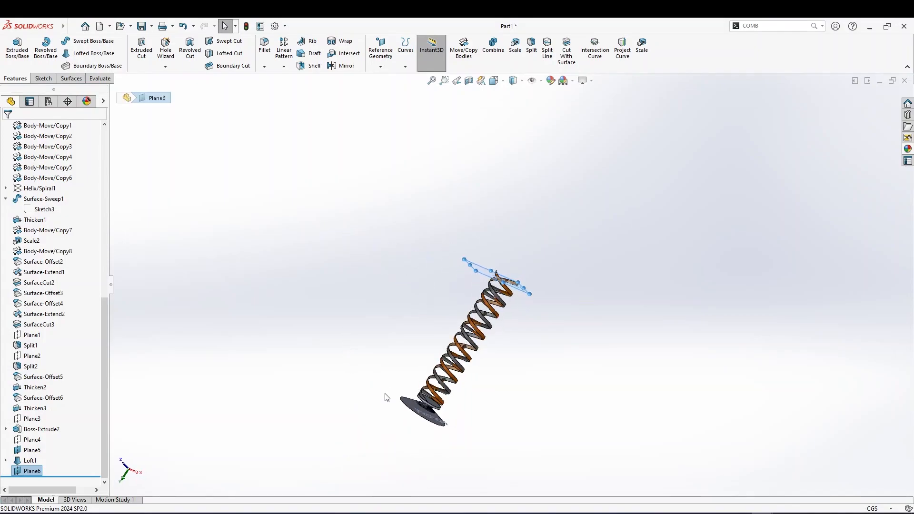
pyautogui.scroll(-8, 433, 381)
pyautogui.scroll(-4, 518, 342)
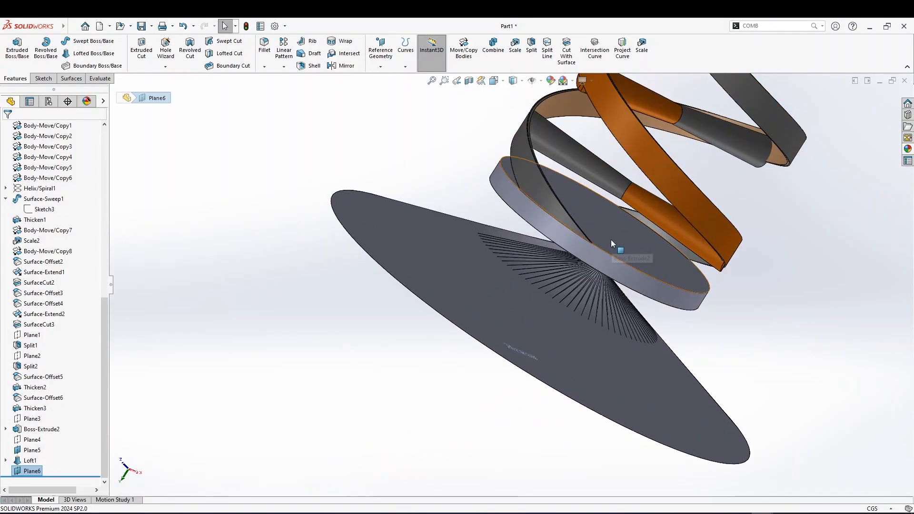
pyautogui.click(380, 66)
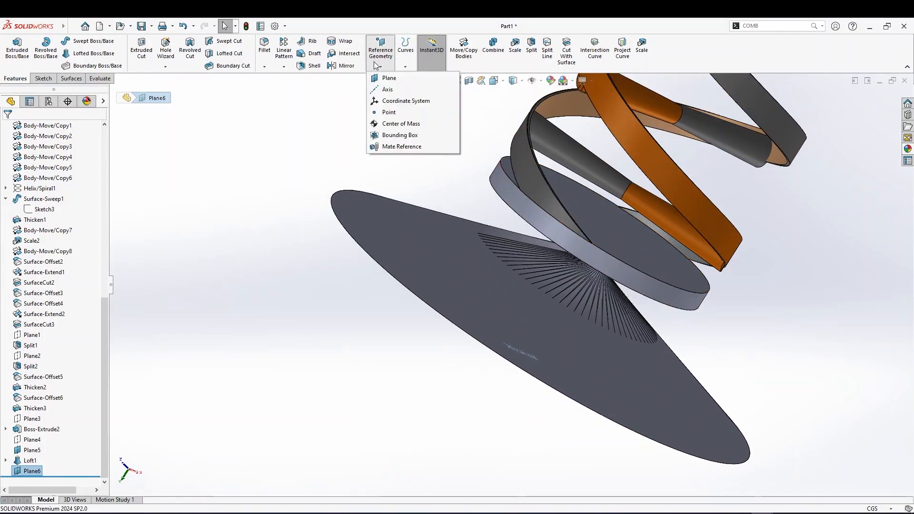
pyautogui.click(388, 85)
pyautogui.scroll(8, 481, 202)
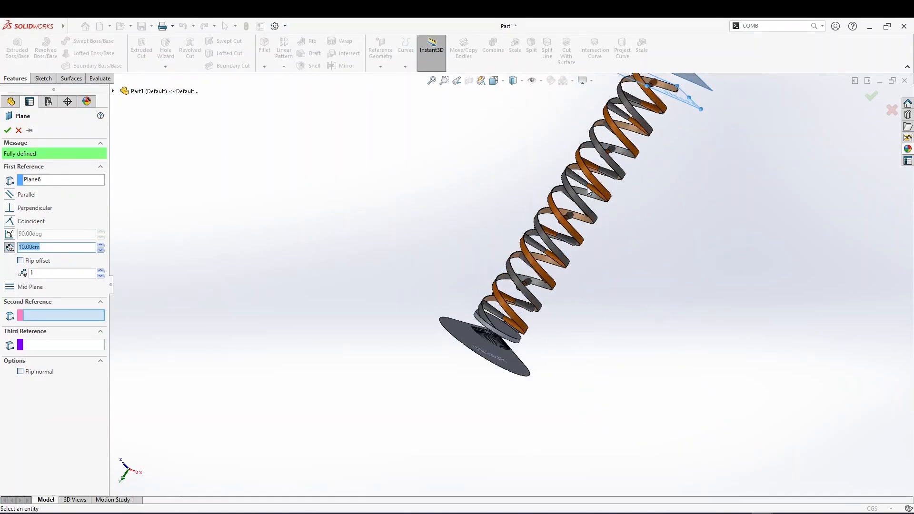
pyautogui.scroll(3, 614, 171)
pyautogui.scroll(-6, 530, 210)
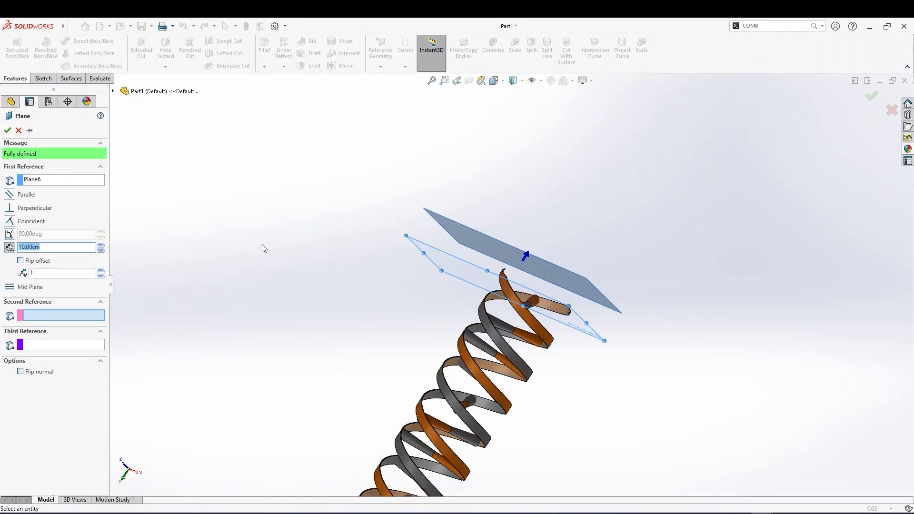
pyautogui.click(66, 181)
pyautogui.rightClick(36, 182)
pyautogui.click(53, 186)
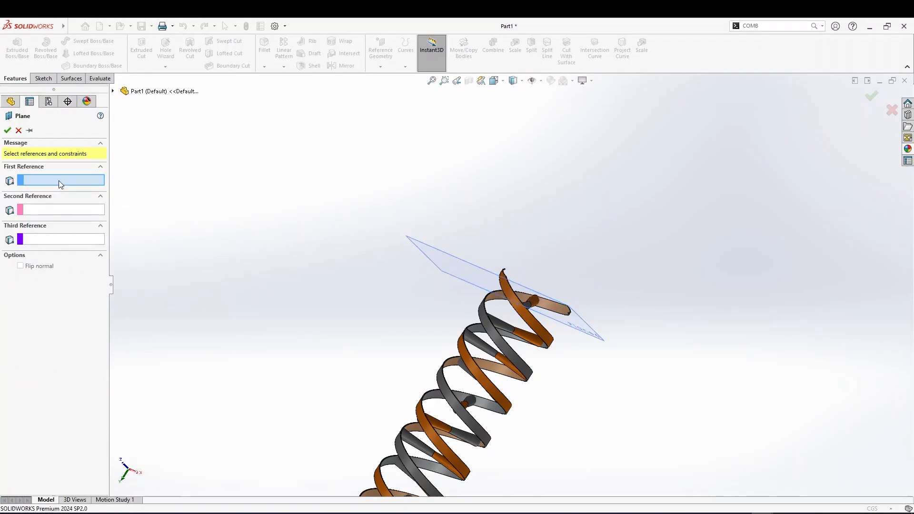
pyautogui.click(435, 257)
pyautogui.scroll(3, 413, 268)
pyautogui.scroll(-4, 451, 319)
pyautogui.scroll(4, 452, 324)
pyautogui.click(33, 316)
pyautogui.scroll(-5, 453, 308)
pyautogui.click(353, 257)
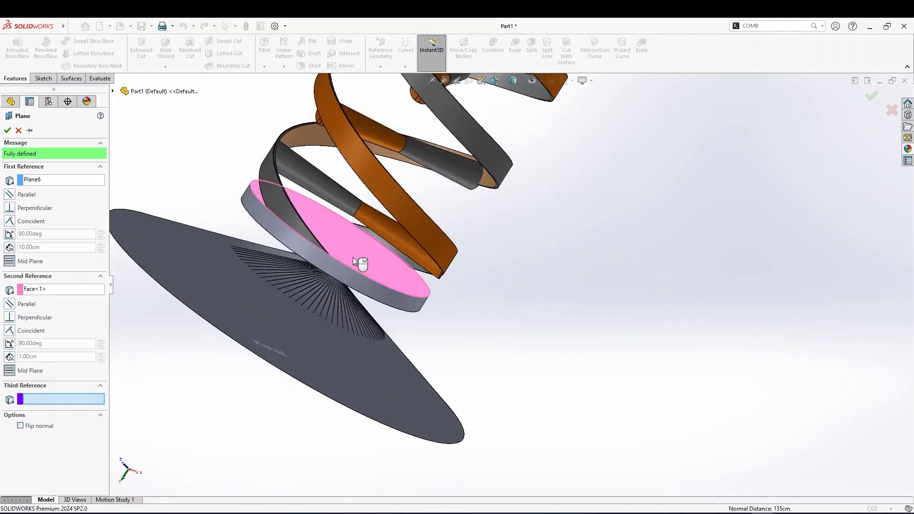
pyautogui.scroll(6, 403, 292)
pyautogui.scroll(-5, 541, 218)
pyautogui.scroll(3, 547, 205)
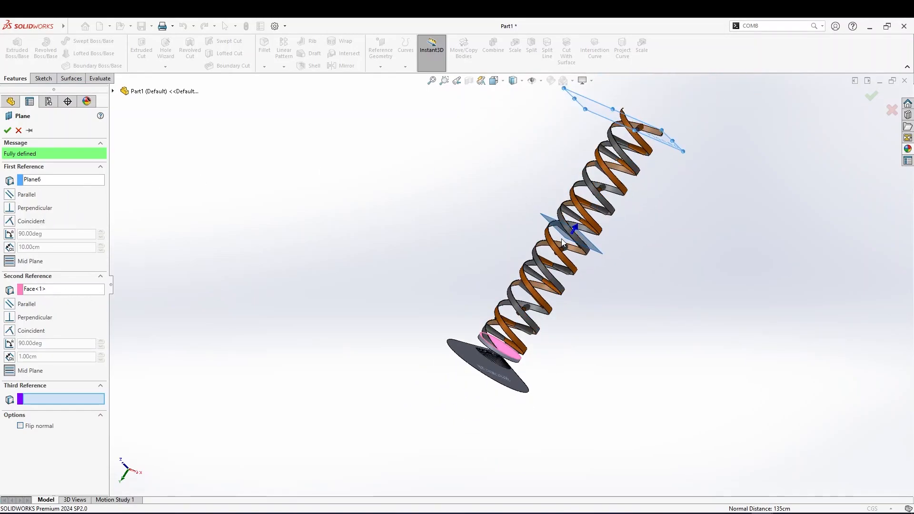
pyautogui.moveTo(571, 237); pyautogui.dragTo(553, 241, button='middle')
pyautogui.scroll(-4, 552, 241)
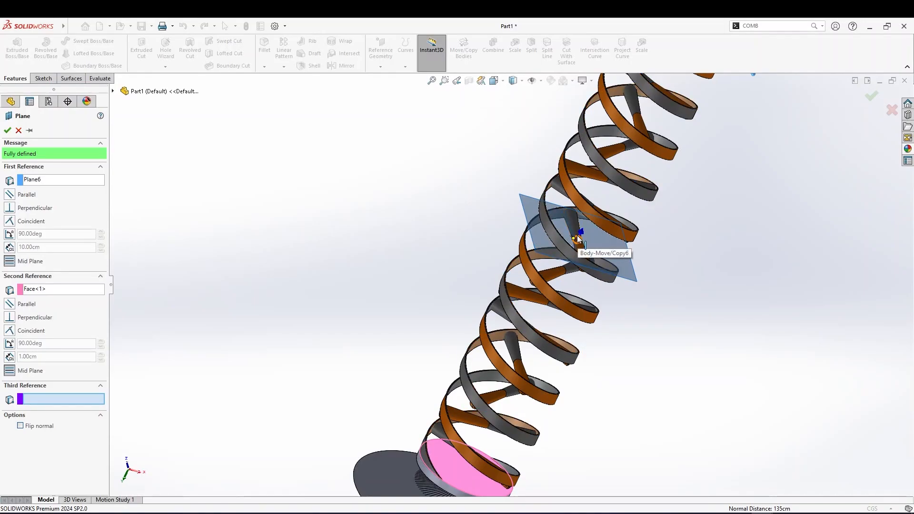
pyautogui.moveTo(586, 244); pyautogui.dragTo(578, 245, button='middle')
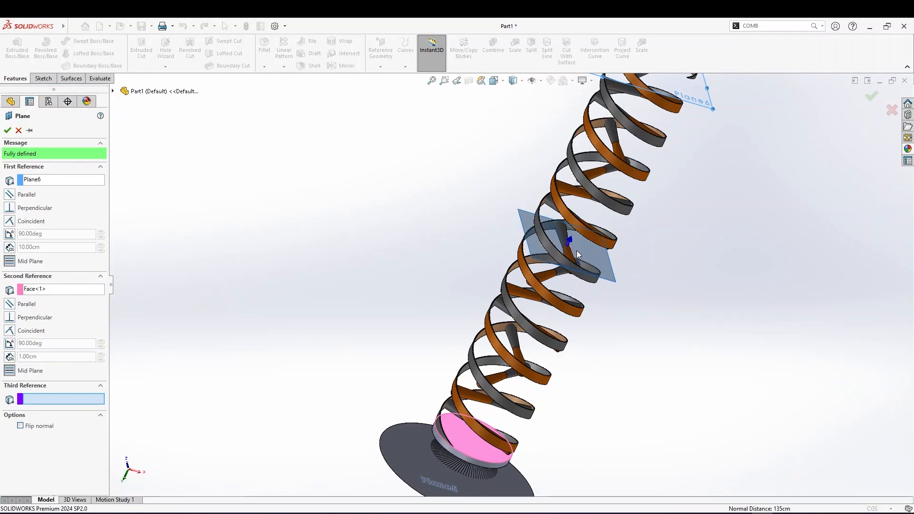
pyautogui.scroll(5, 473, 443)
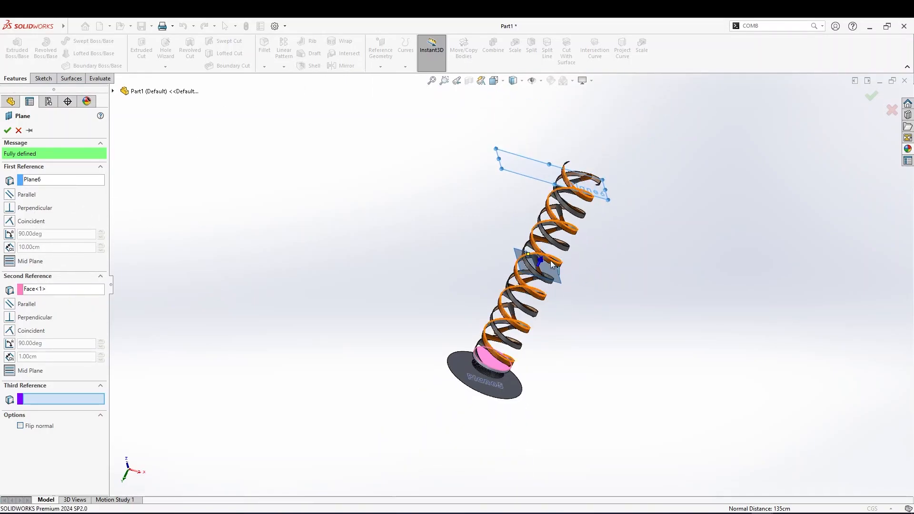
pyautogui.click(7, 130)
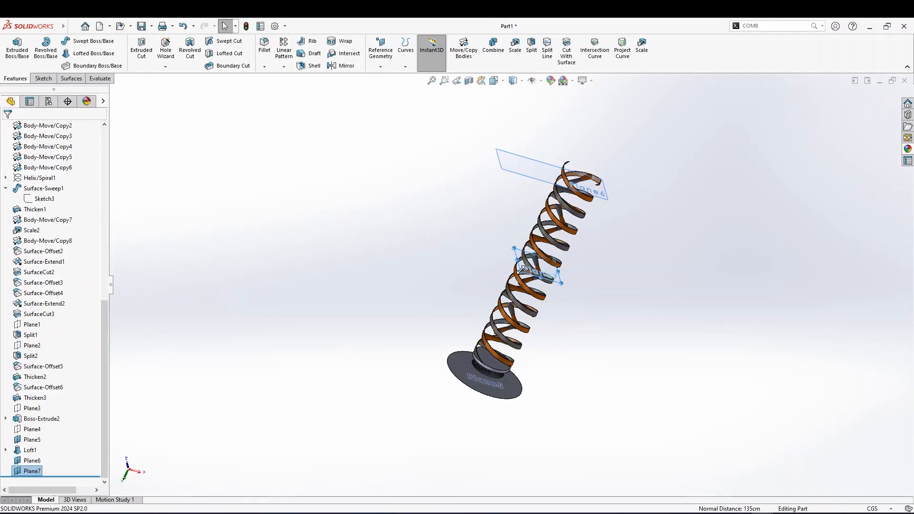
# Hide the reference plane at the top ribbon end
pyautogui.moveTo(521, 271); pyautogui.dragTo(445, 287)
pyautogui.moveTo(571, 324); pyautogui.dragTo(587, 340)
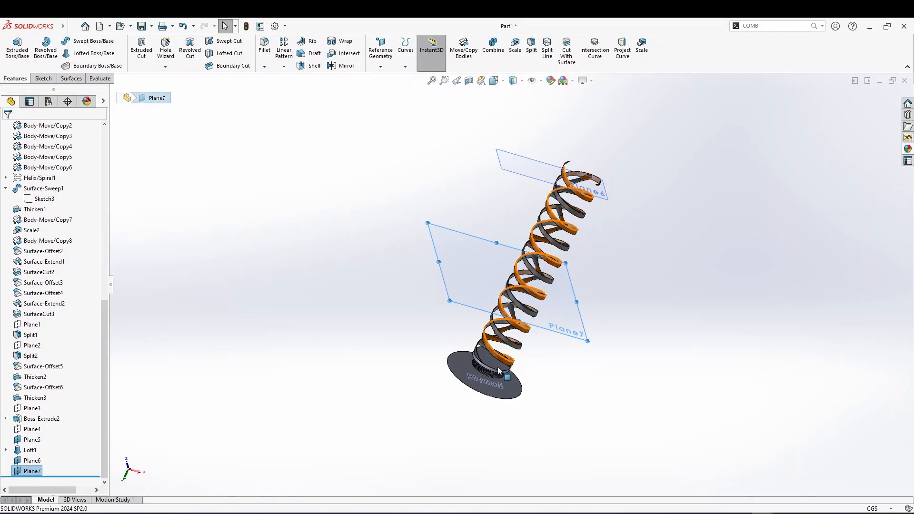
pyautogui.rightClick(519, 172)
pyautogui.click(547, 160)
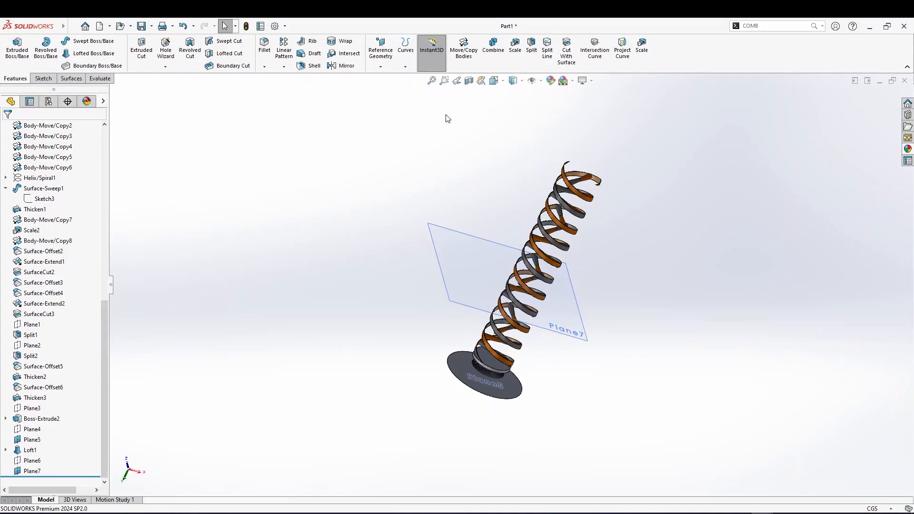
# Mirror the bottom end disk and loft bodies about the middle reference plane to the top of the stack
pyautogui.click(342, 66)
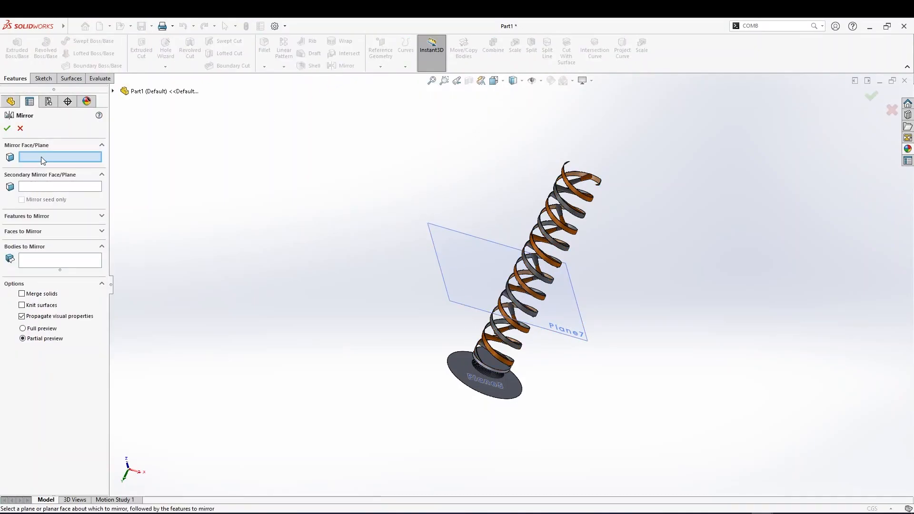
pyautogui.click(478, 260)
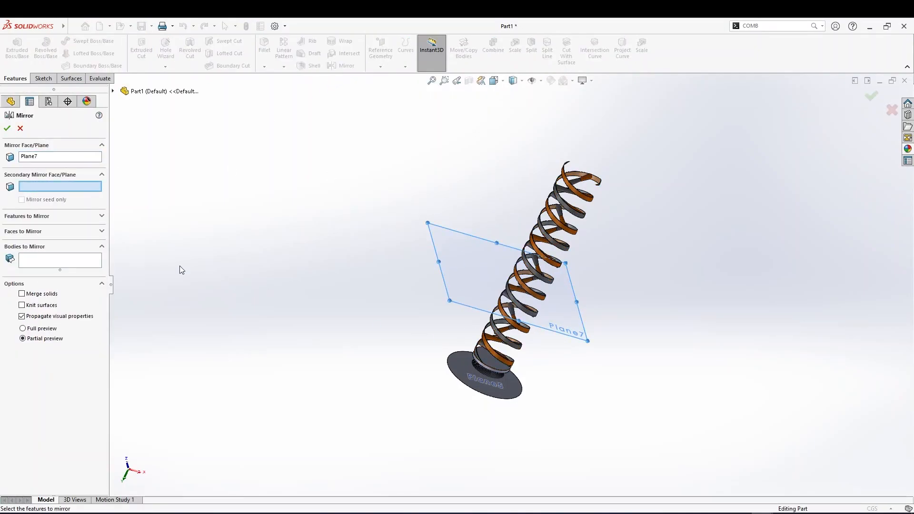
pyautogui.click(49, 264)
pyautogui.click(488, 363)
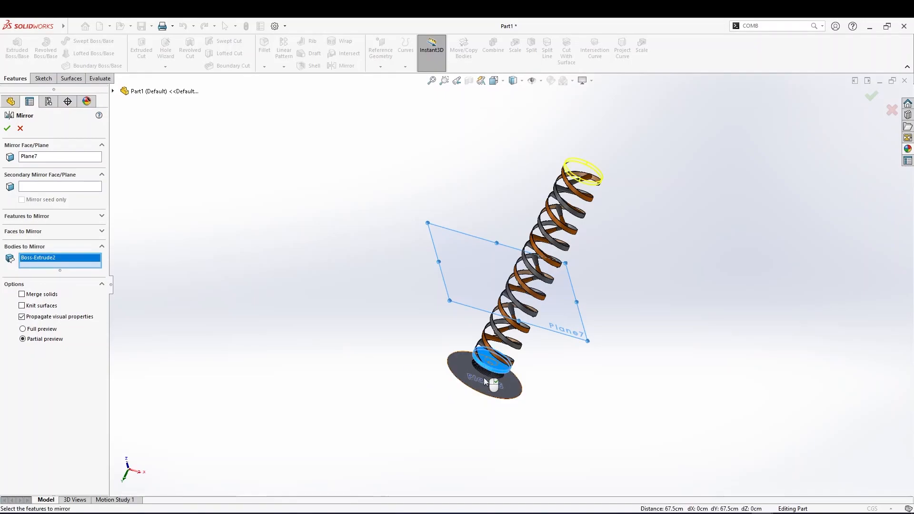
pyautogui.click(484, 374)
pyautogui.hotkey('ctrl', '4')
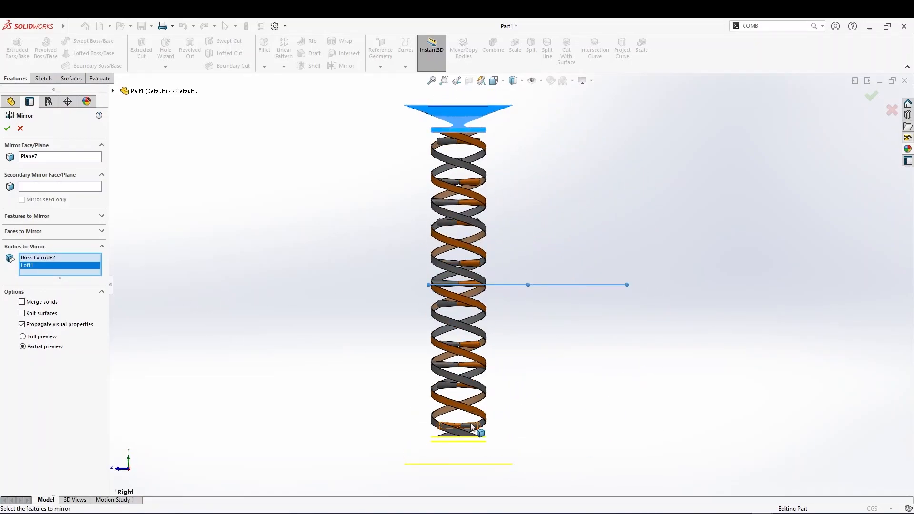
pyautogui.click(7, 128)
# Hide the middle reference plane
pyautogui.scroll(3, 464, 335)
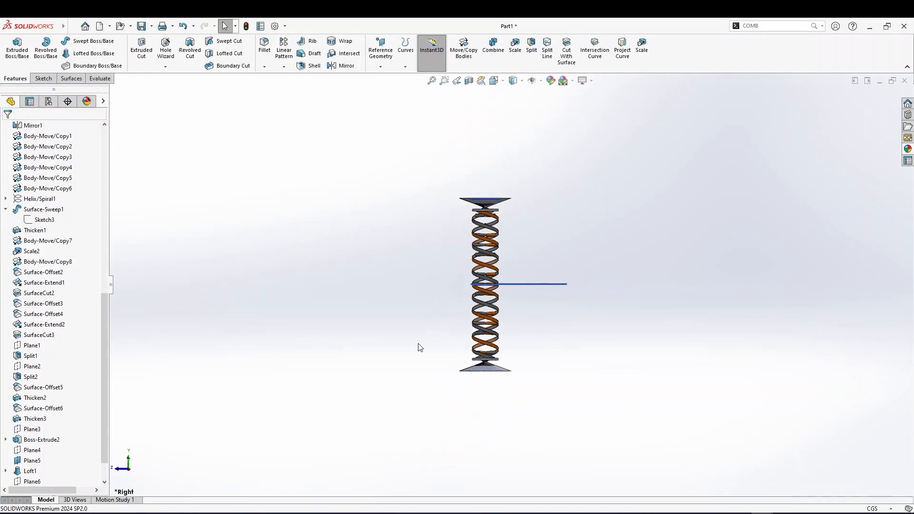
pyautogui.moveTo(478, 320); pyautogui.dragTo(486, 343, button='middle')
pyautogui.scroll(-2, 485, 341)
pyautogui.scroll(3, 622, 200)
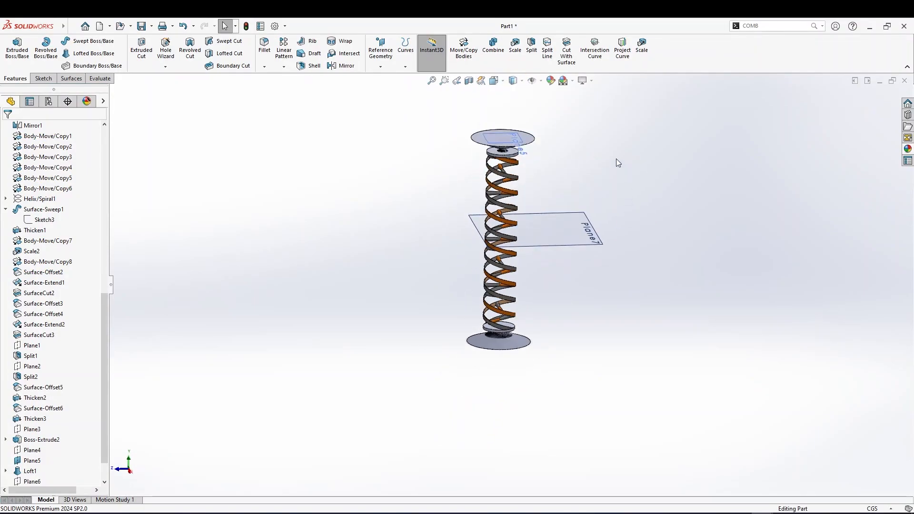
pyautogui.rightClick(569, 225)
pyautogui.click(605, 210)
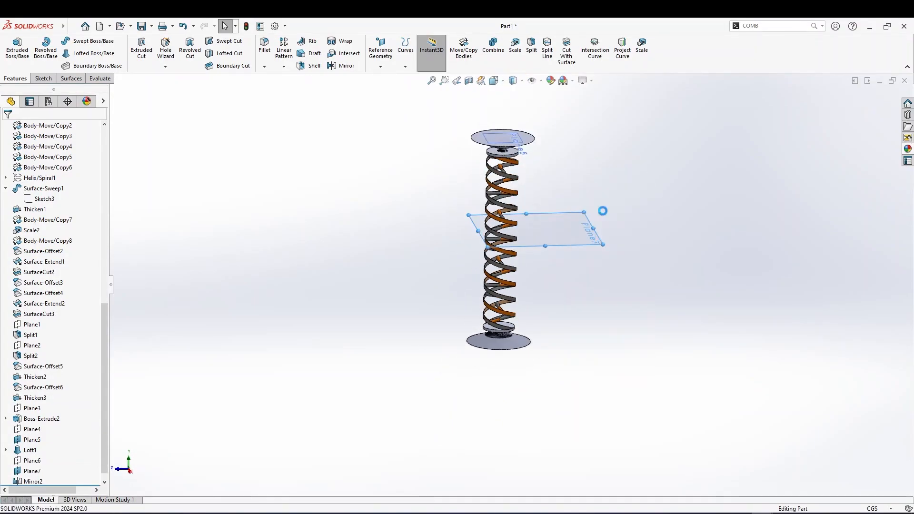
# Inspect the mirrored end disk and loft at the top of the stack and their bodies in the body list
pyautogui.scroll(-3, 564, 184)
pyautogui.click(469, 151)
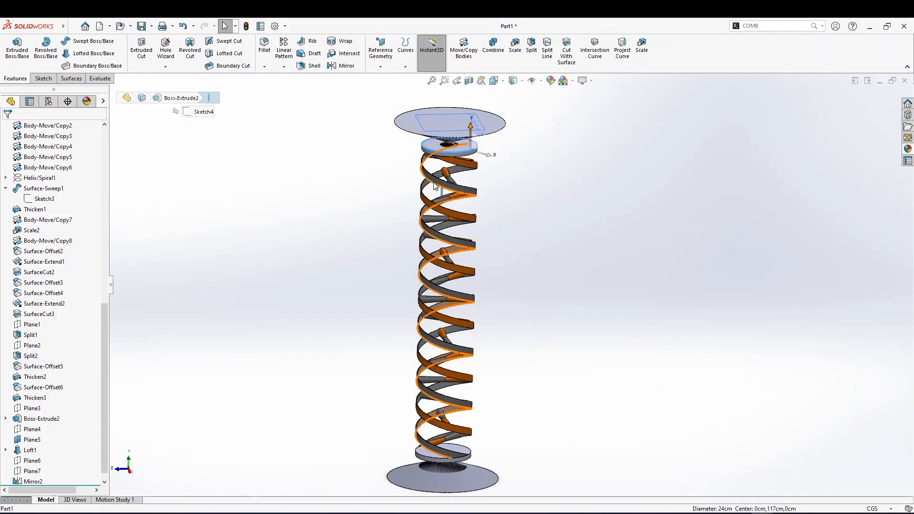
pyautogui.scroll(8, 278, 228)
pyautogui.scroll(-6, 172, 227)
pyautogui.scroll(3, 509, 251)
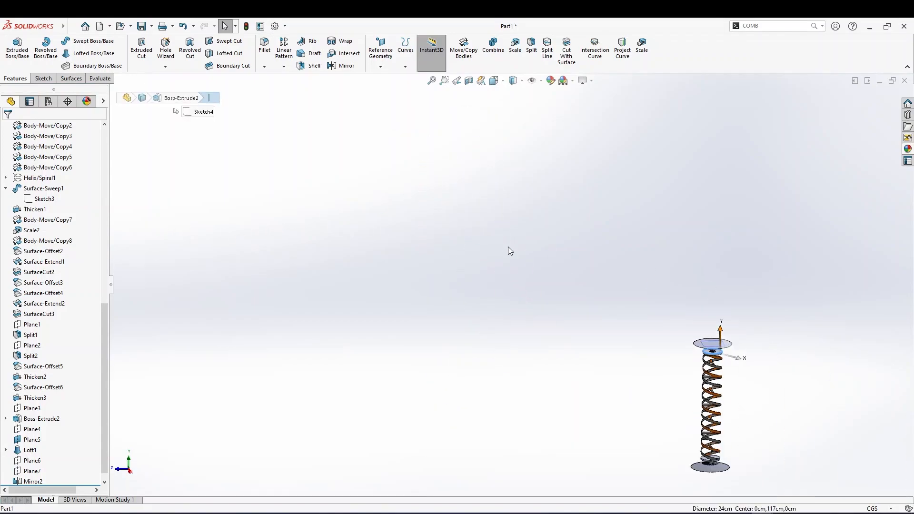
pyautogui.press('space')
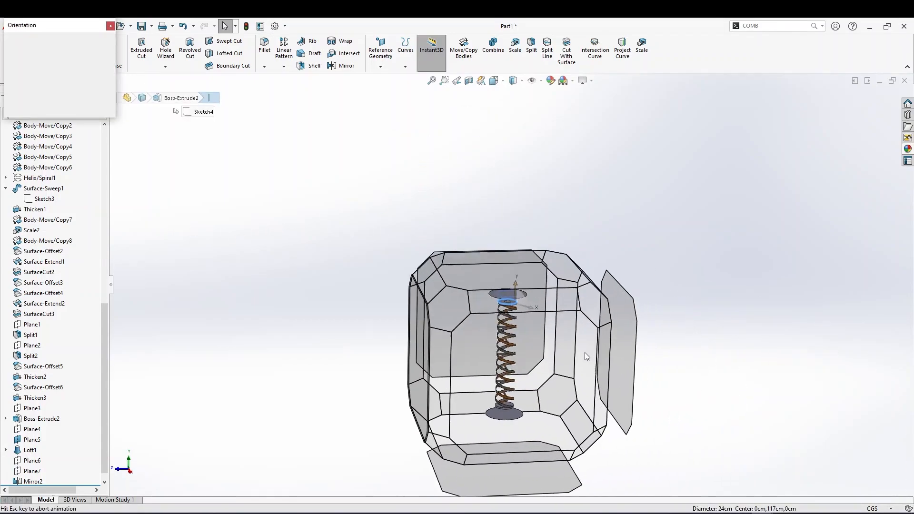
pyautogui.click(419, 368)
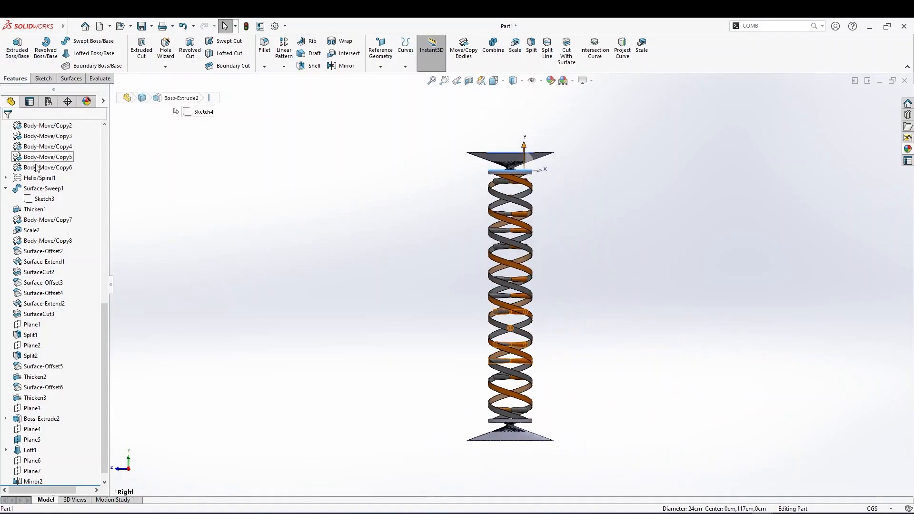
pyautogui.scroll(7, 35, 162)
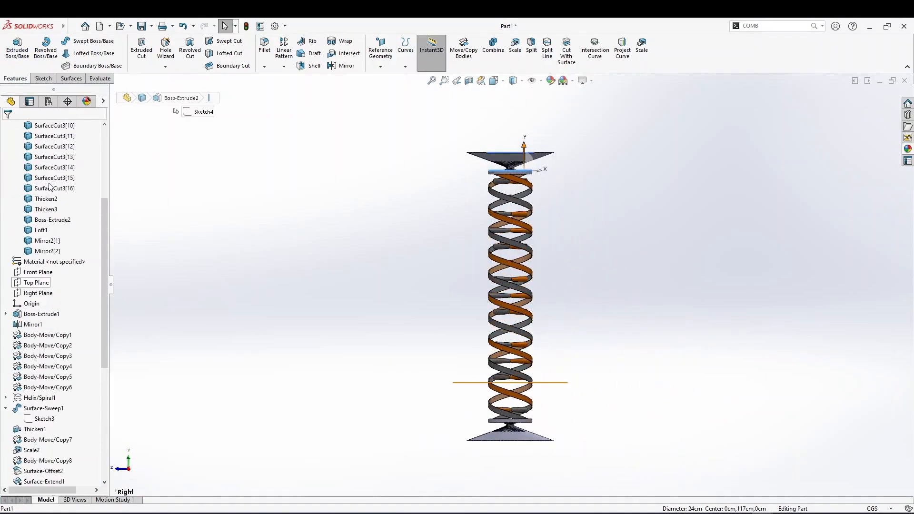
pyautogui.click(40, 222)
pyautogui.scroll(-3, 528, 159)
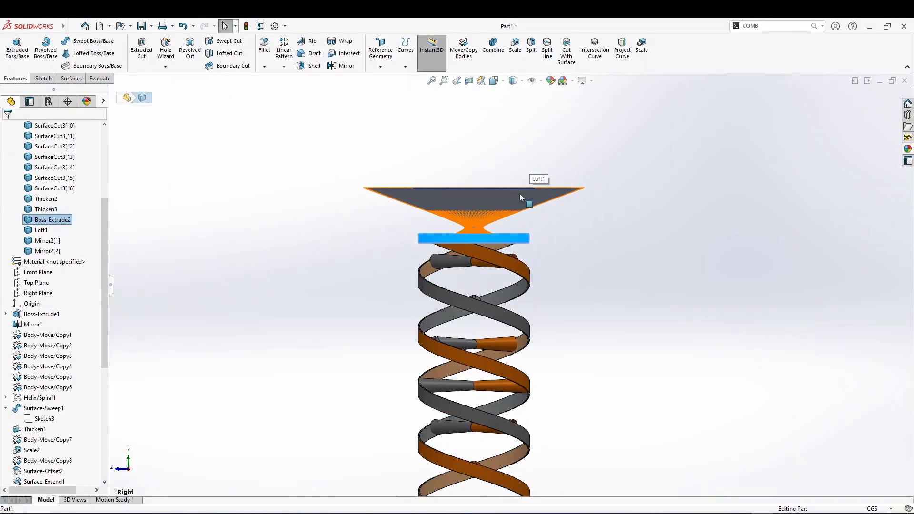
pyautogui.moveTo(545, 236); pyautogui.dragTo(547, 285, button='middle')
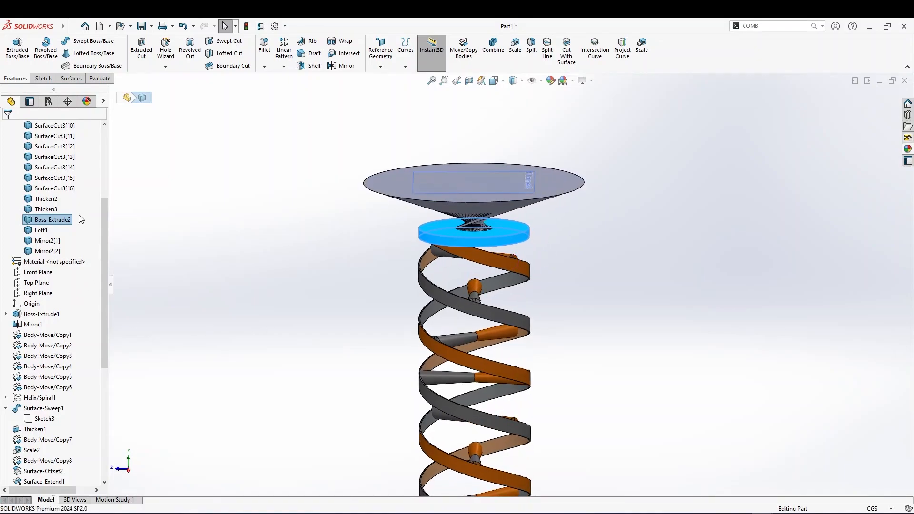
# Copy the appearance of an orange ribbon on the stack
pyautogui.rightClick(63, 221)
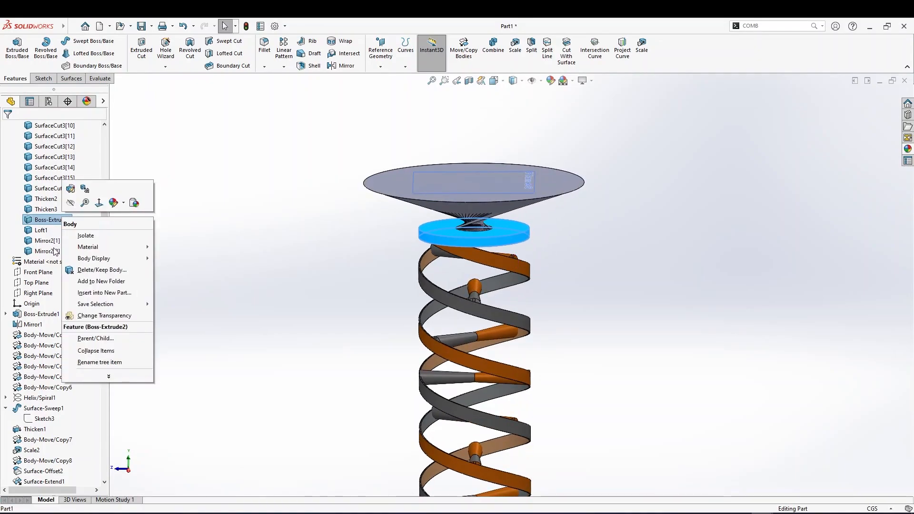
pyautogui.click(513, 264)
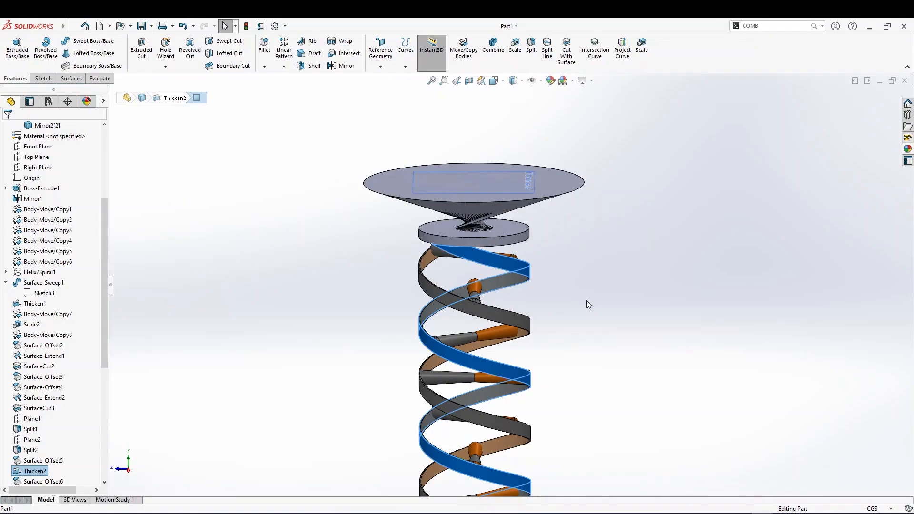
pyautogui.click(587, 301)
pyautogui.click(495, 268)
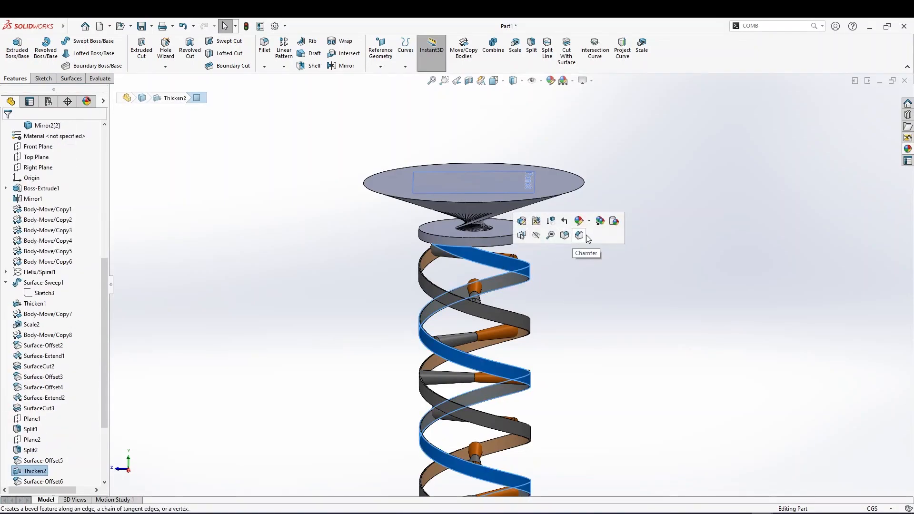
pyautogui.click(604, 222)
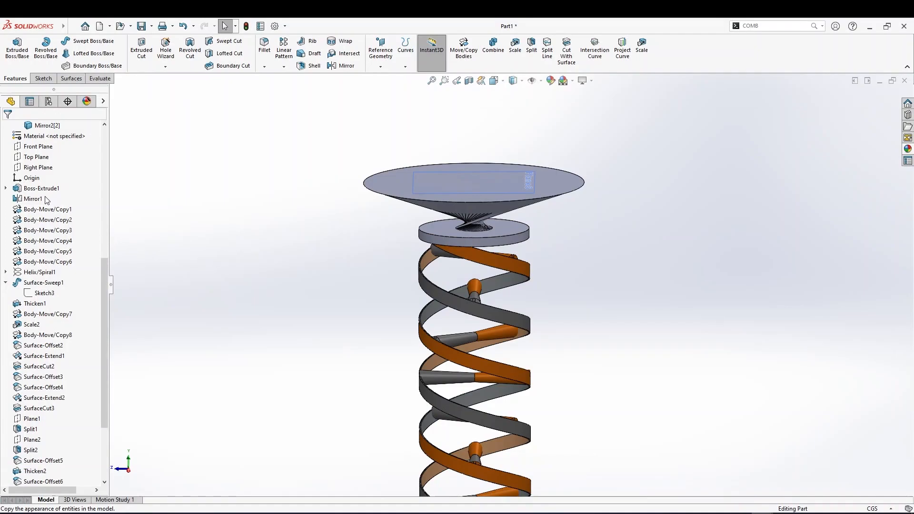
# Paste the copied orange appearance onto the top end disk and its loft body
pyautogui.scroll(6, 7, 254)
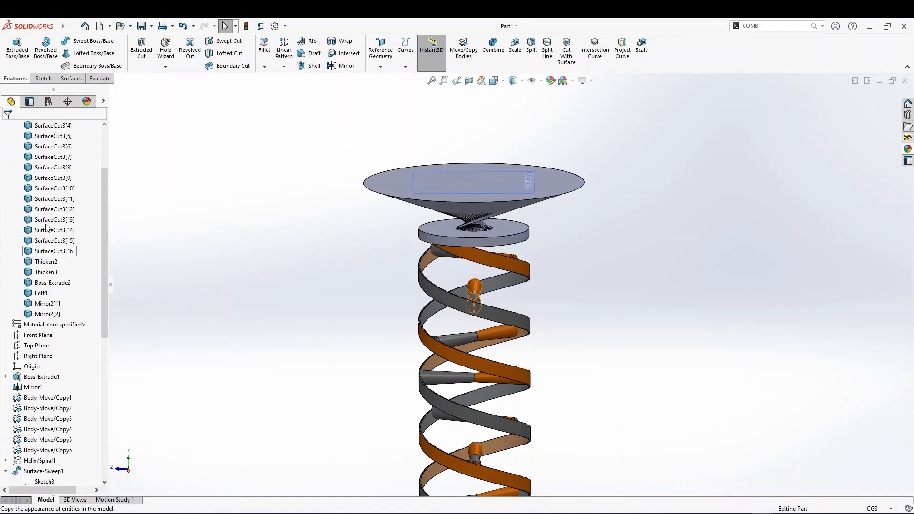
pyautogui.click(41, 294)
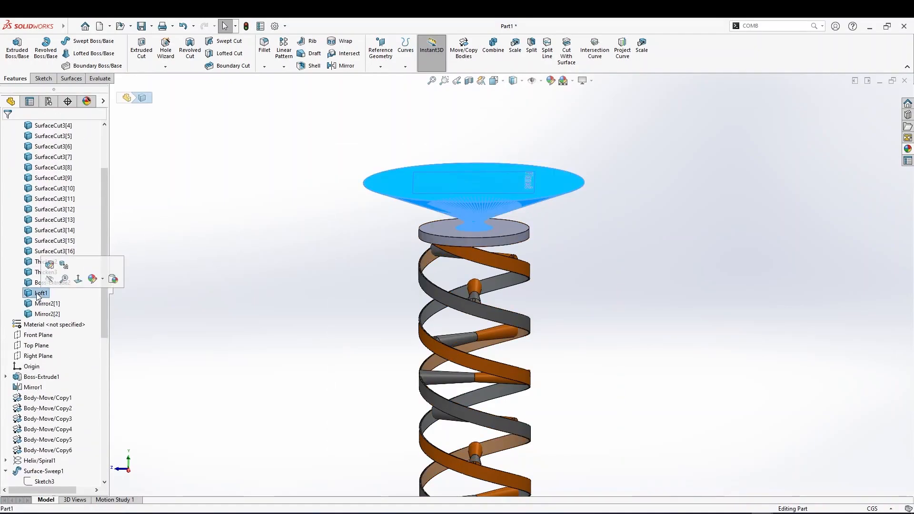
pyautogui.click(50, 283)
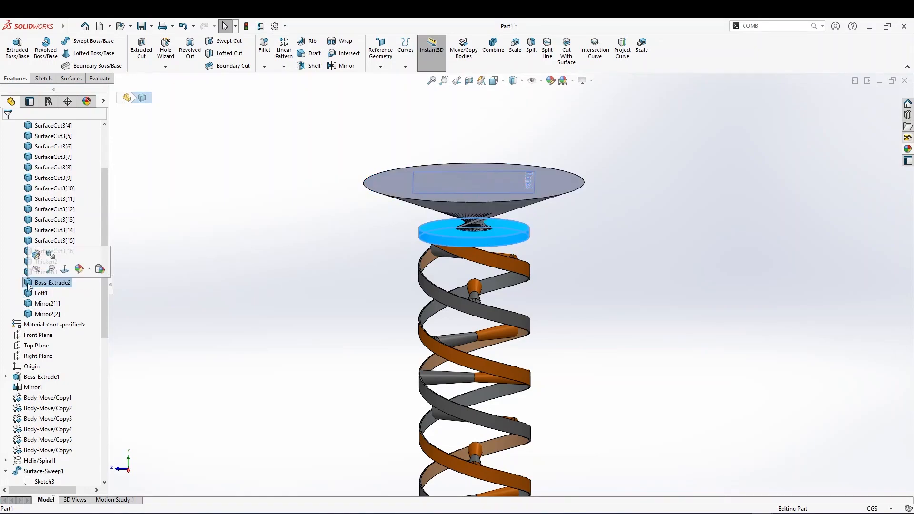
pyautogui.click(100, 270)
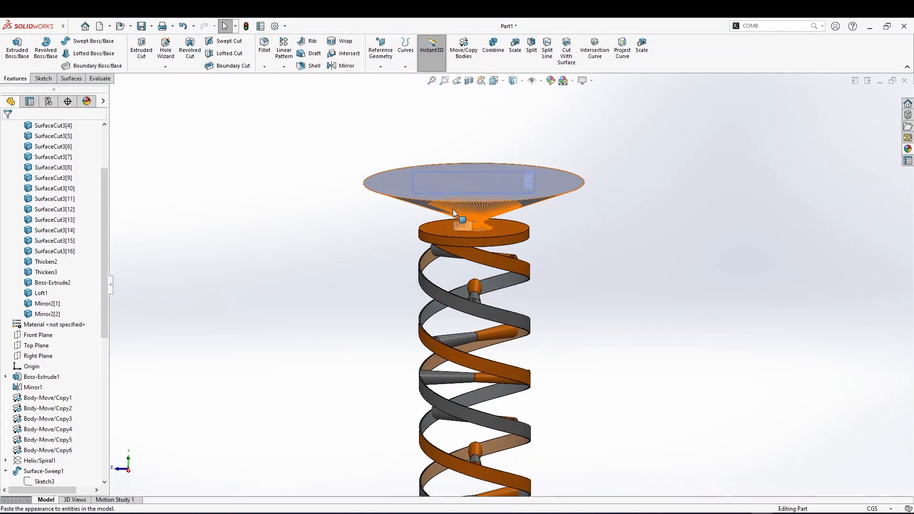
# Paste the copied appearance onto the mirrored end disk at the bottom of the stack
pyautogui.scroll(-5, 517, 432)
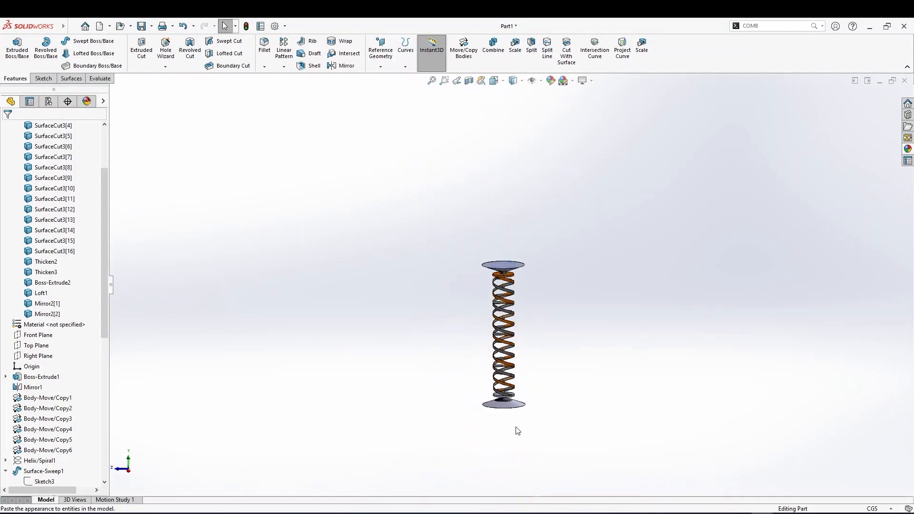
pyautogui.scroll(8, 490, 295)
pyautogui.click(469, 262)
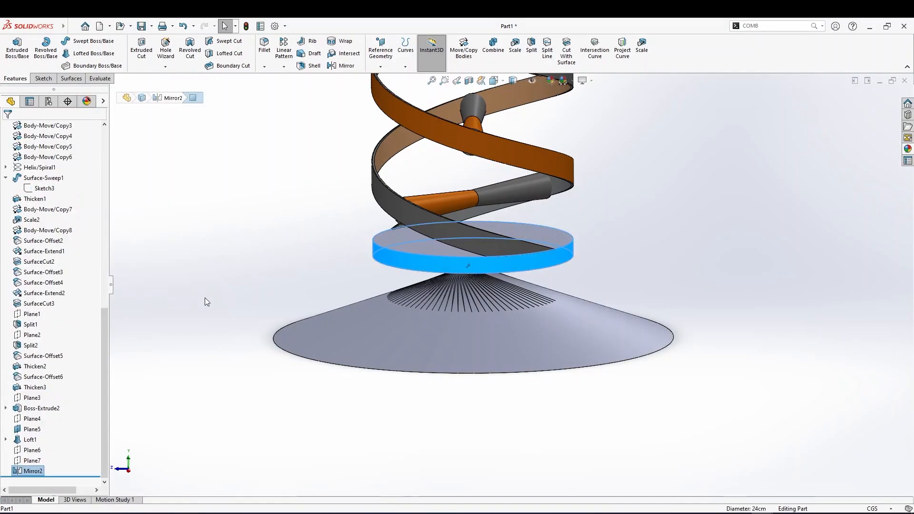
pyautogui.scroll(8, 61, 292)
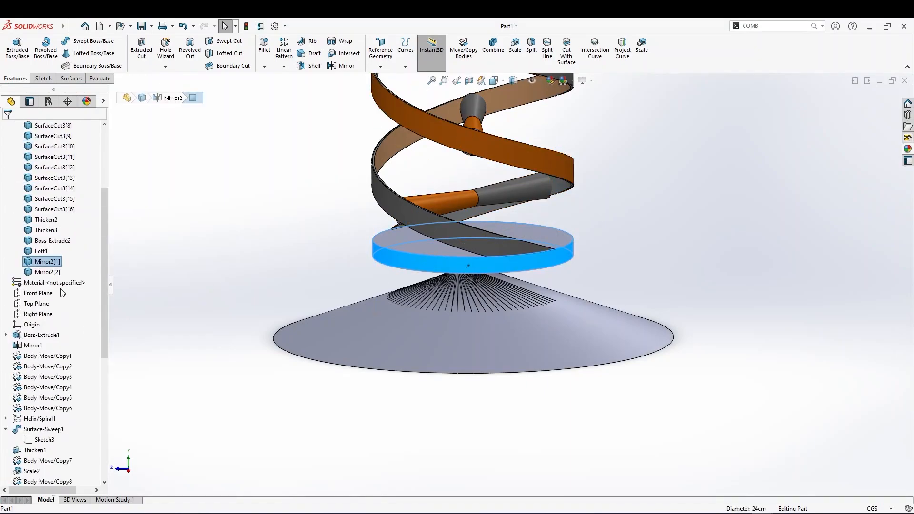
pyautogui.rightClick(50, 265)
pyautogui.click(120, 247)
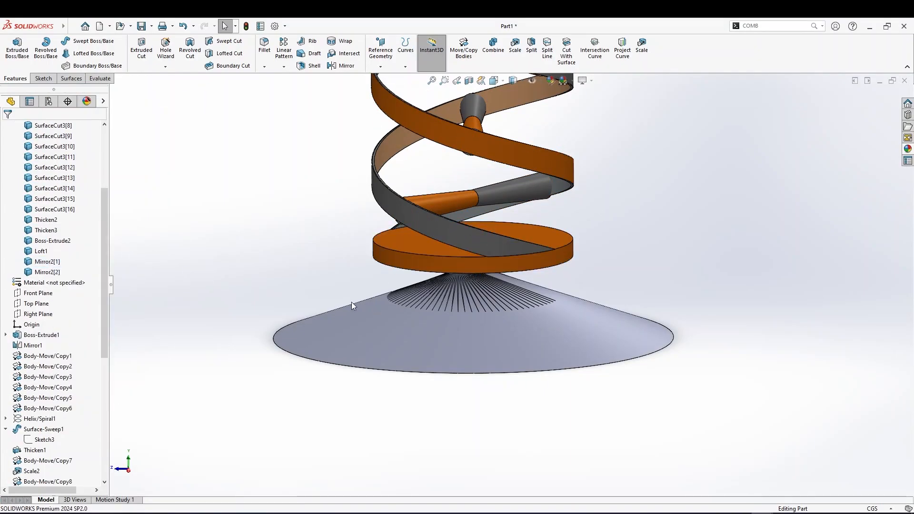
# Paste the copied appearance onto the mirrored loft body at the bottom end
pyautogui.scroll(-3, 351, 302)
pyautogui.click(462, 244)
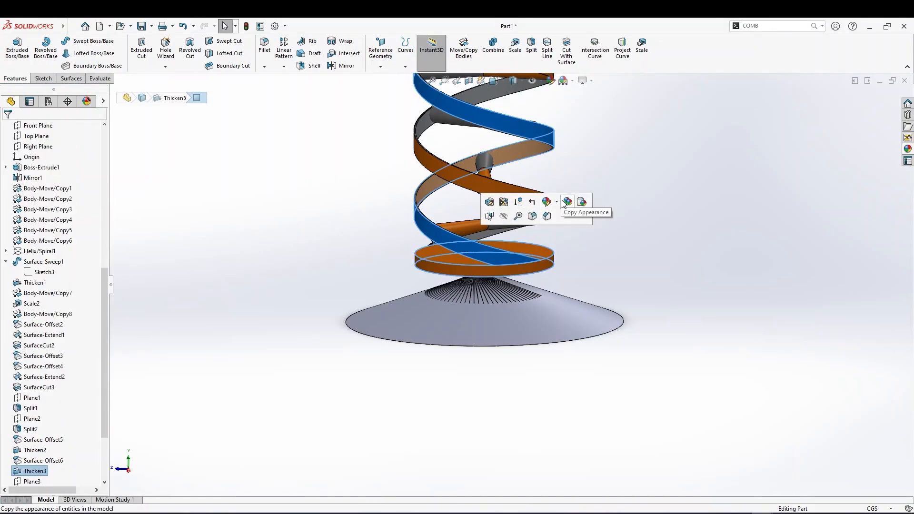
pyautogui.press('Escape')
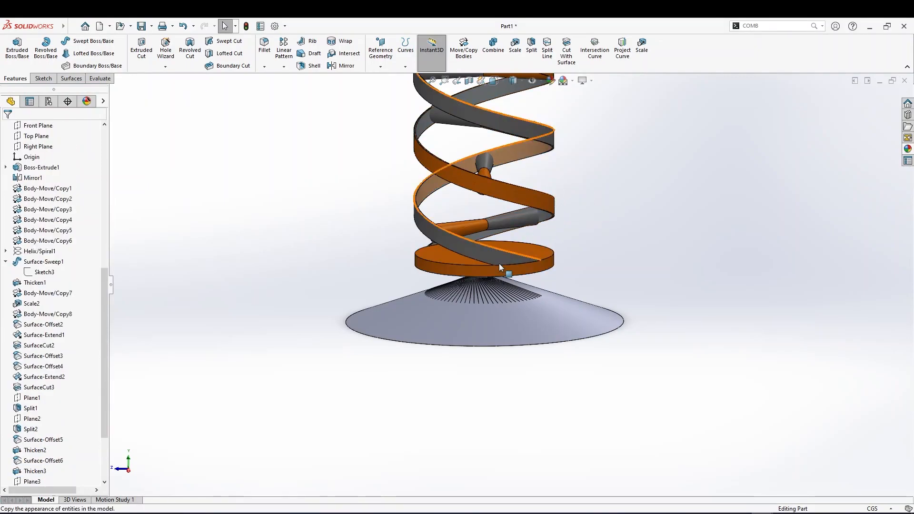
pyautogui.click(481, 318)
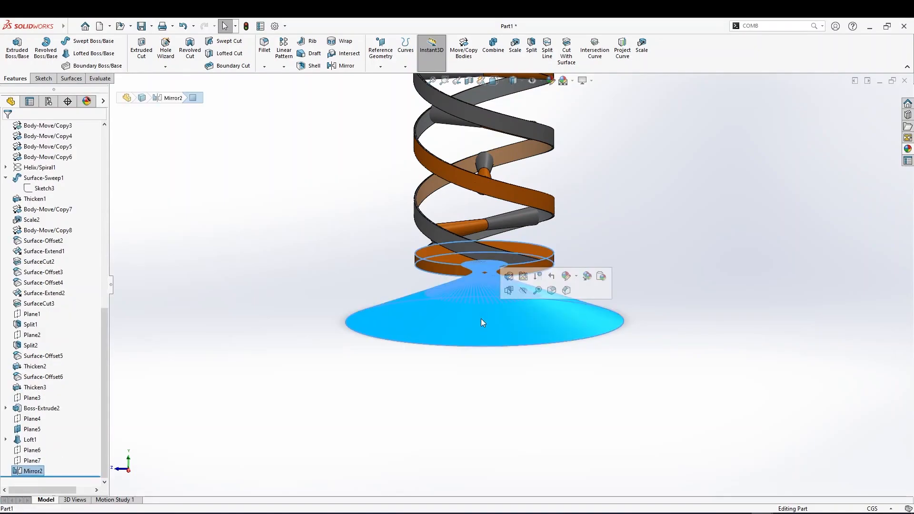
pyautogui.click(601, 277)
# Paste the copied appearance onto the loft body at the top end
pyautogui.scroll(9, 529, 298)
pyautogui.scroll(-5, 501, 191)
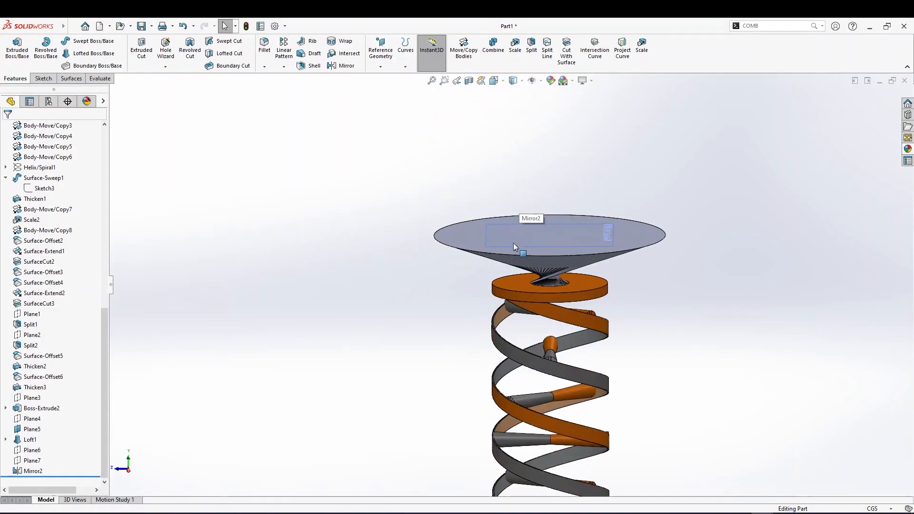
pyautogui.click(542, 243)
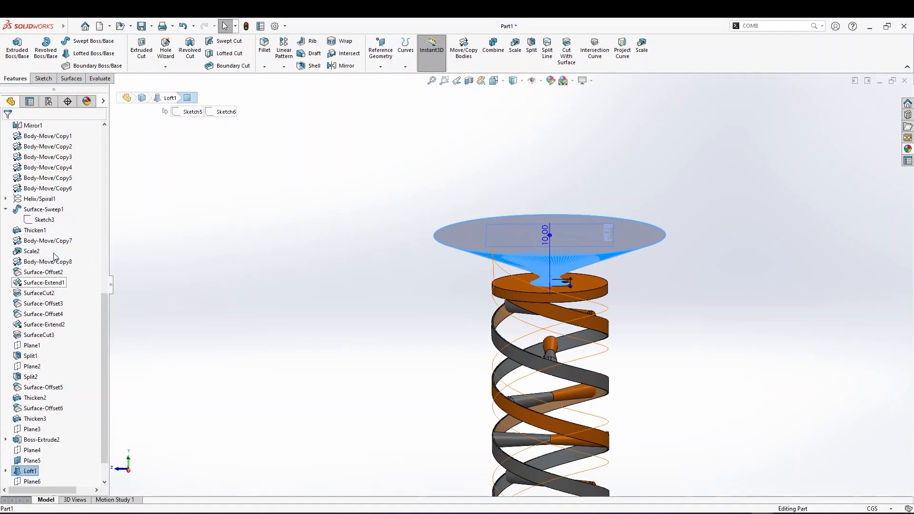
pyautogui.scroll(10, 50, 325)
pyautogui.rightClick(43, 316)
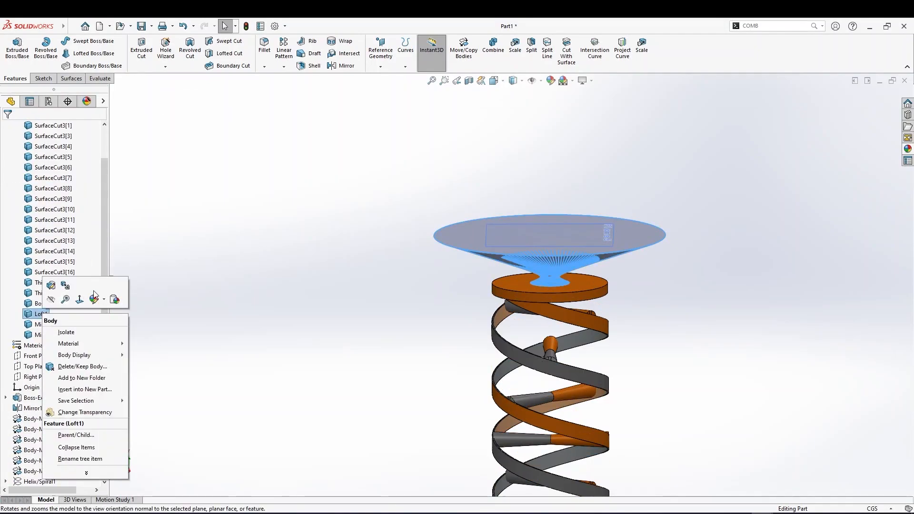
pyautogui.click(117, 303)
# Inspect the coloured stack and its end caps from several angles, including the front view
pyautogui.scroll(2, 504, 338)
pyautogui.scroll(3, 557, 387)
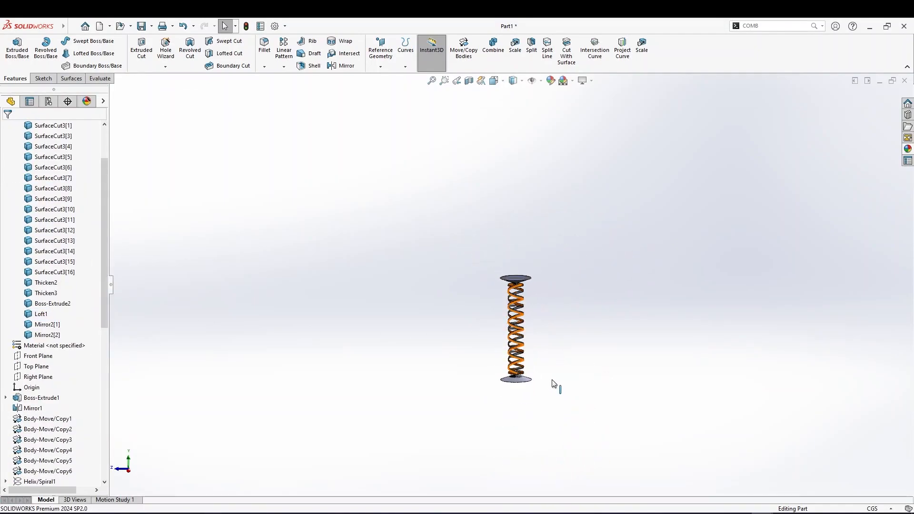
pyautogui.scroll(-2, 577, 326)
pyautogui.moveTo(578, 335); pyautogui.dragTo(522, 316, button='middle')
pyautogui.scroll(-3, 567, 313)
pyautogui.scroll(3, 547, 347)
pyautogui.scroll(-3, 538, 195)
pyautogui.scroll(2, 534, 149)
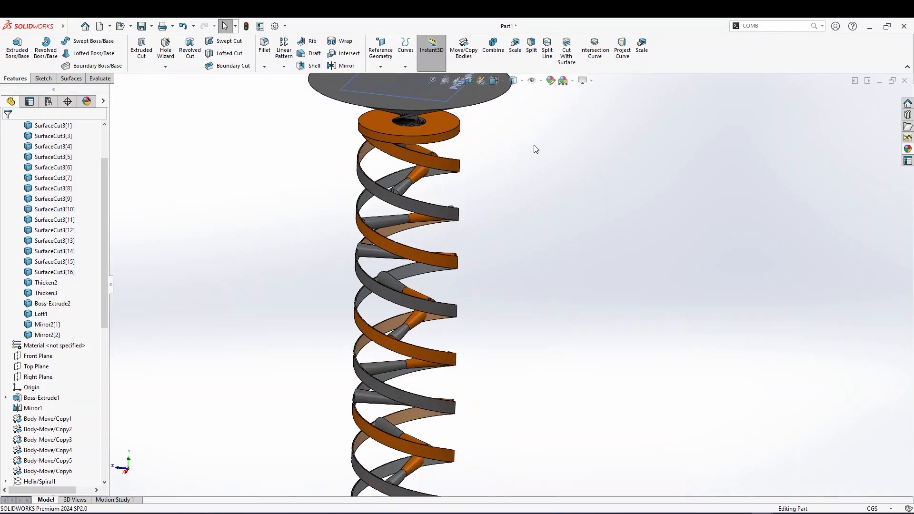
pyautogui.click(480, 169)
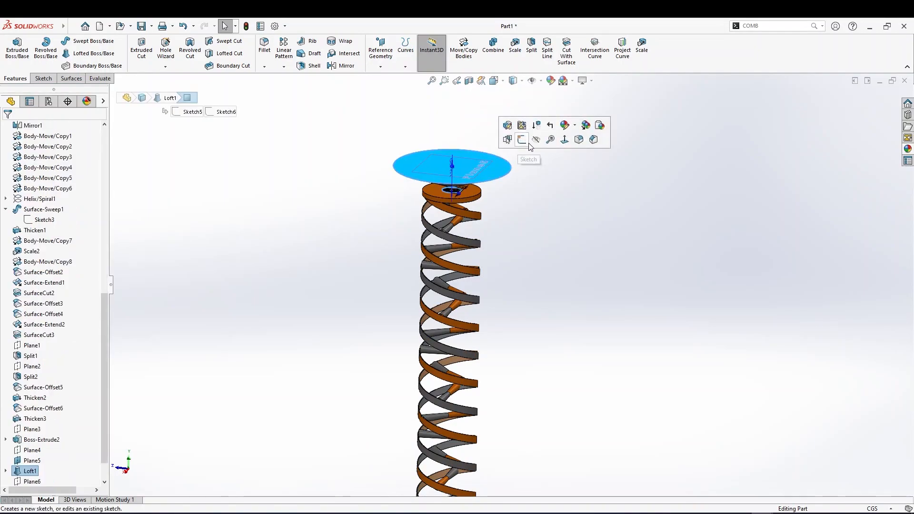
pyautogui.click(232, 261)
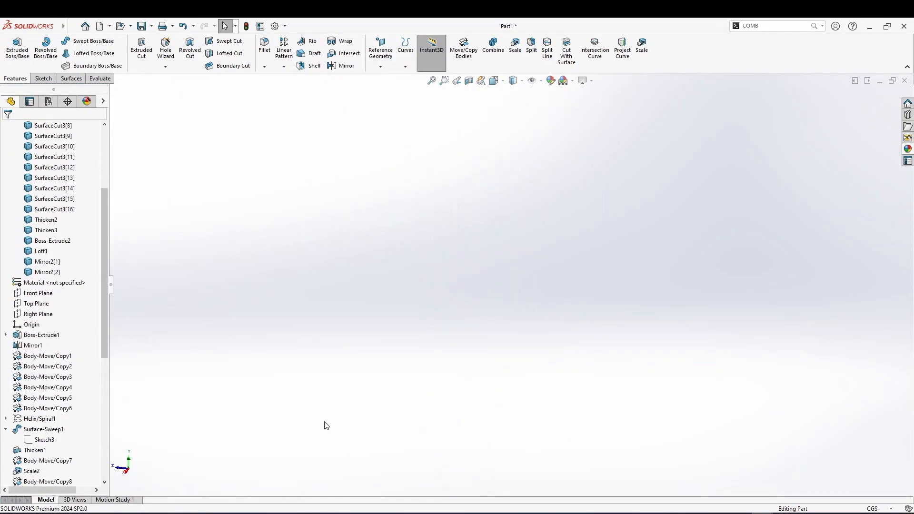
pyautogui.scroll(-3, 666, 195)
pyautogui.scroll(-1, 690, 202)
pyautogui.scroll(-8, 57, 452)
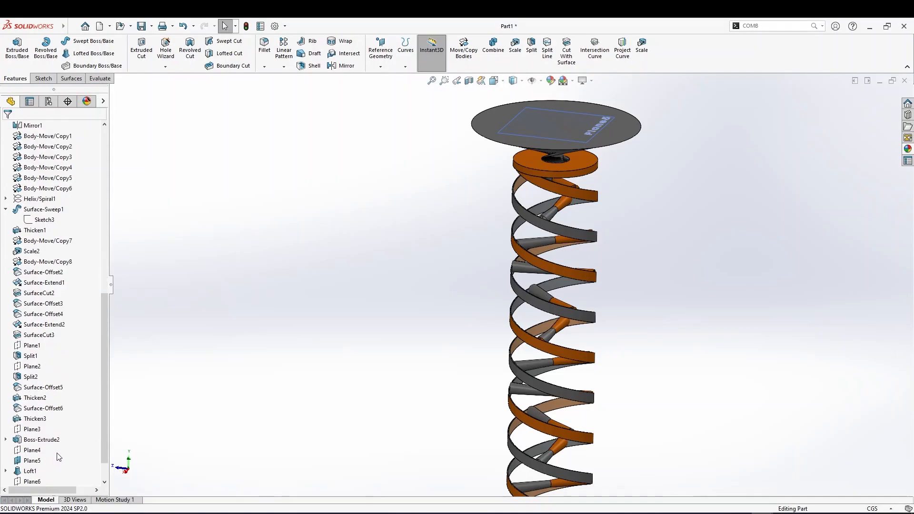
pyautogui.click(31, 428)
pyautogui.click(672, 318)
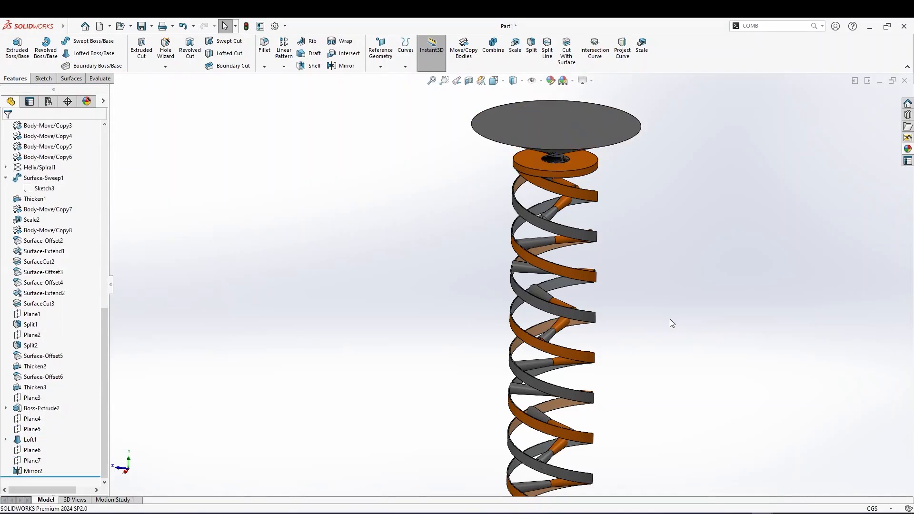
pyautogui.scroll(5, 672, 318)
pyautogui.scroll(-3, 598, 342)
pyautogui.moveTo(523, 418); pyautogui.dragTo(685, 420, button='middle')
pyautogui.scroll(-5, 505, 241)
pyautogui.scroll(5, 465, 296)
pyautogui.scroll(-5, 548, 445)
pyautogui.scroll(5, 508, 436)
pyautogui.scroll(-5, 495, 324)
pyautogui.hotkey('ctrl', '1')
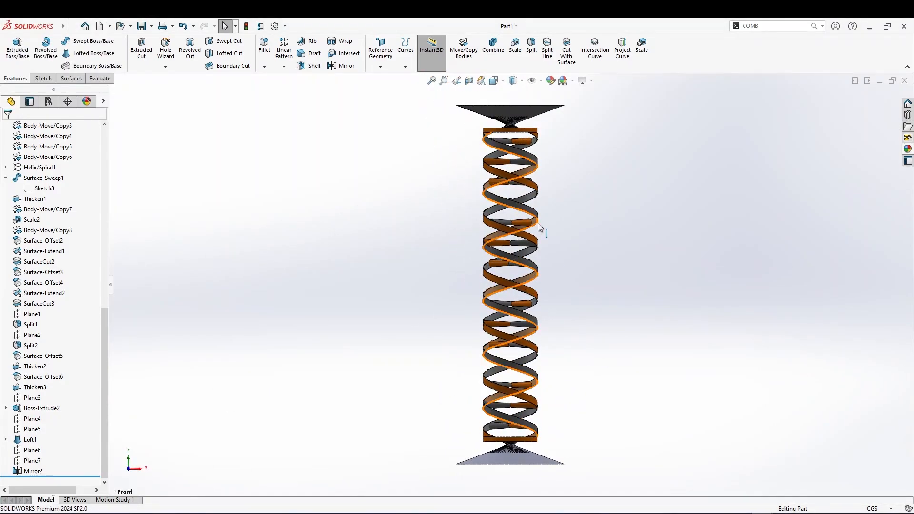
pyautogui.scroll(3, 538, 224)
pyautogui.scroll(-4, 540, 186)
pyautogui.moveTo(513, 203); pyautogui.dragTo(518, 223, button='middle')
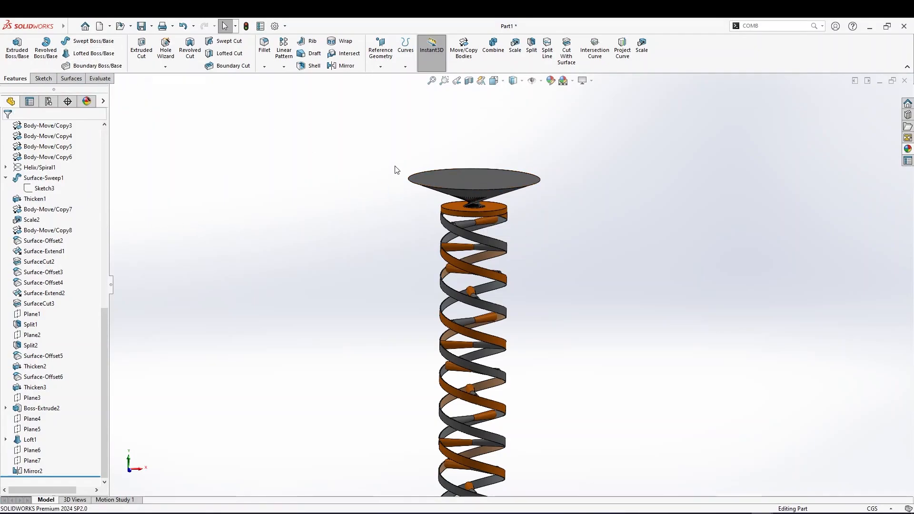
pyautogui.scroll(4, 441, 190)
pyautogui.scroll(-3, 528, 329)
pyautogui.scroll(4, 512, 418)
pyautogui.scroll(-3, 512, 423)
pyautogui.scroll(-1, 490, 392)
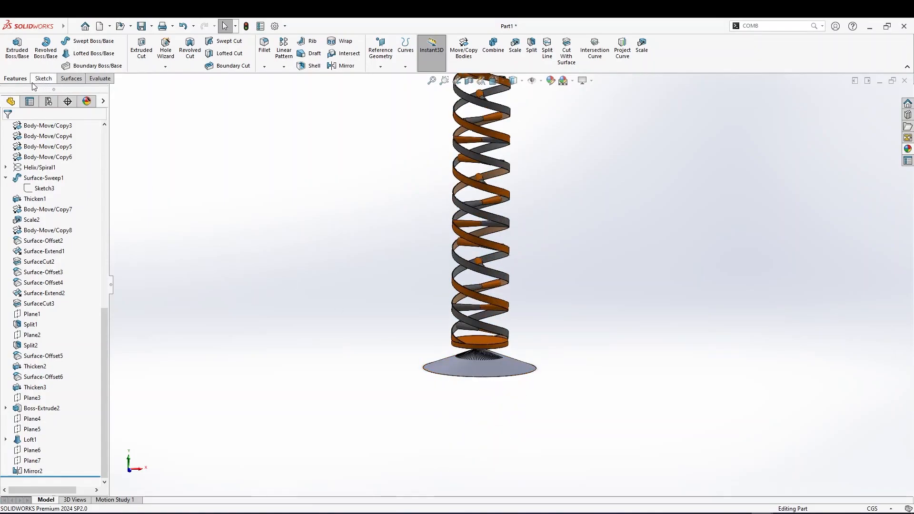
# Start a Lofted Surface using the outer edges of the bottom and top cones as profiles
pyautogui.click(71, 81)
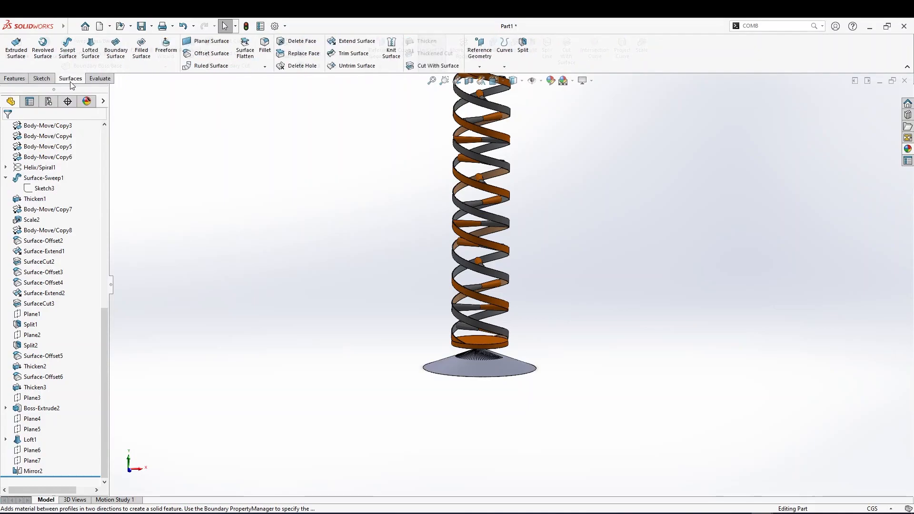
pyautogui.click(86, 57)
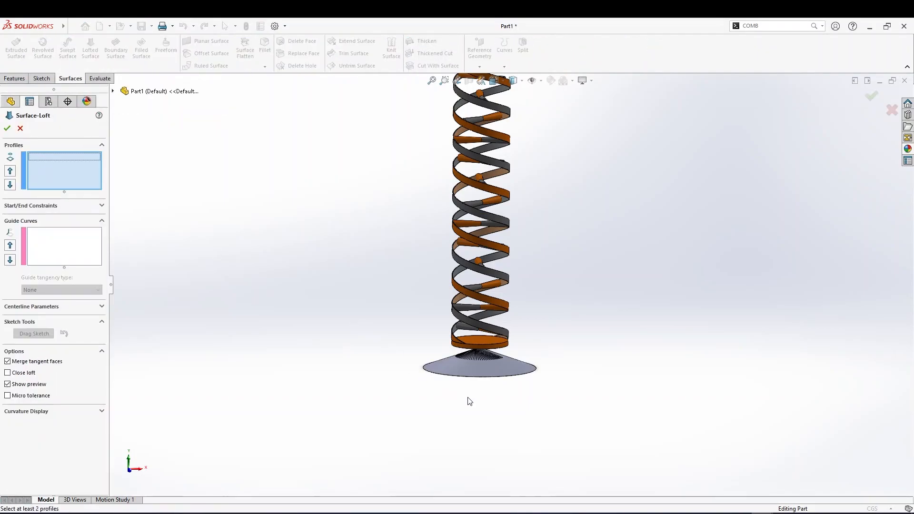
pyautogui.scroll(2, 499, 281)
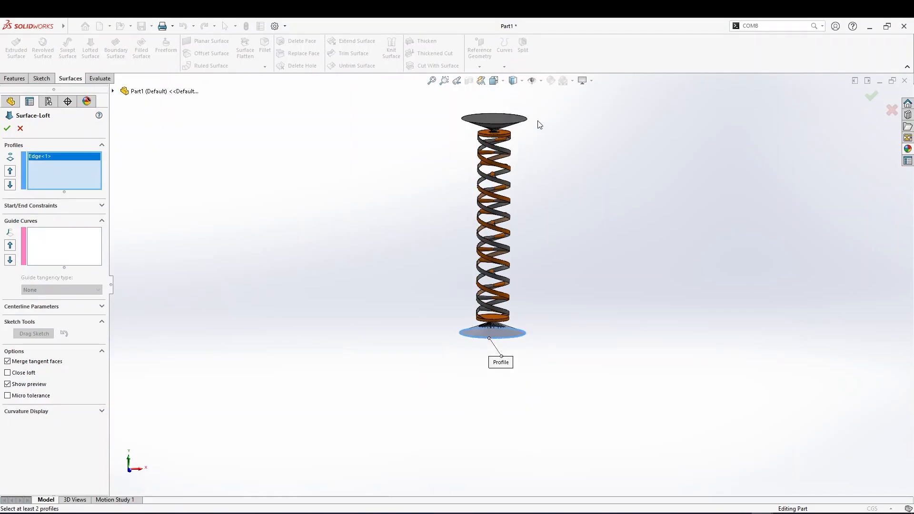
pyautogui.click(515, 124)
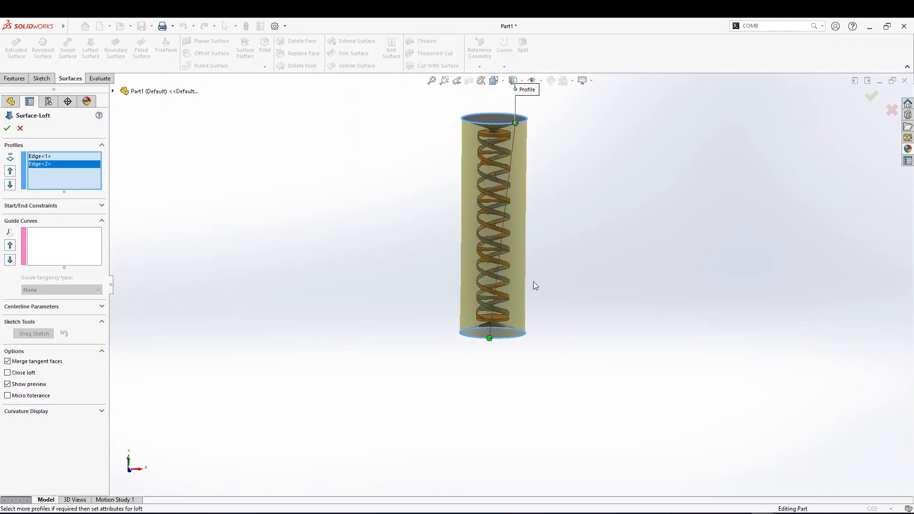
# Drag the top profile's loft connector to line up with the bottom one, then open the start/end constraints
pyautogui.scroll(-2, 532, 281)
pyautogui.moveTo(541, 232)
pyautogui.mouseDown(button='middle')
pyautogui.moveTo(563, 238)
pyautogui.moveTo(552, 235)
pyautogui.mouseUp(button='middle')
pyautogui.scroll(3, 481, 228)
pyautogui.moveTo(477, 133); pyautogui.dragTo(452, 112, button='middle')
pyautogui.scroll(-3, 497, 139)
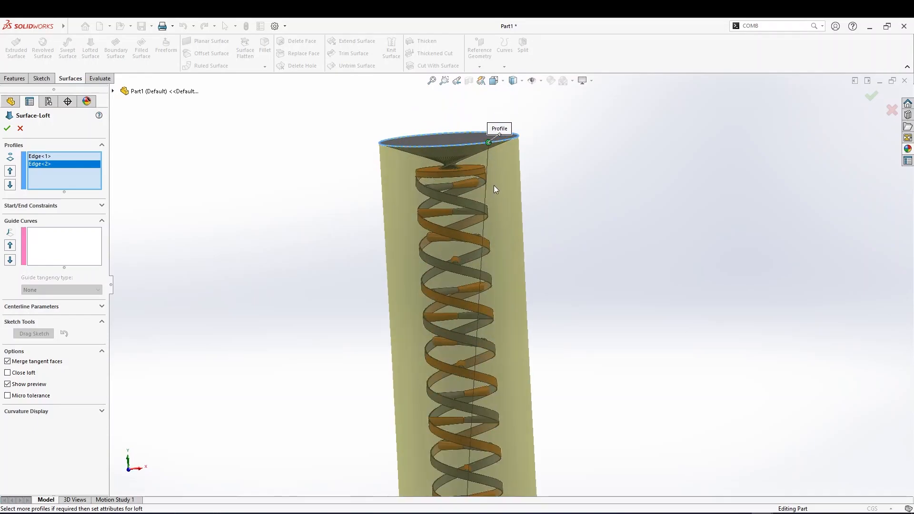
pyautogui.scroll(2, 494, 186)
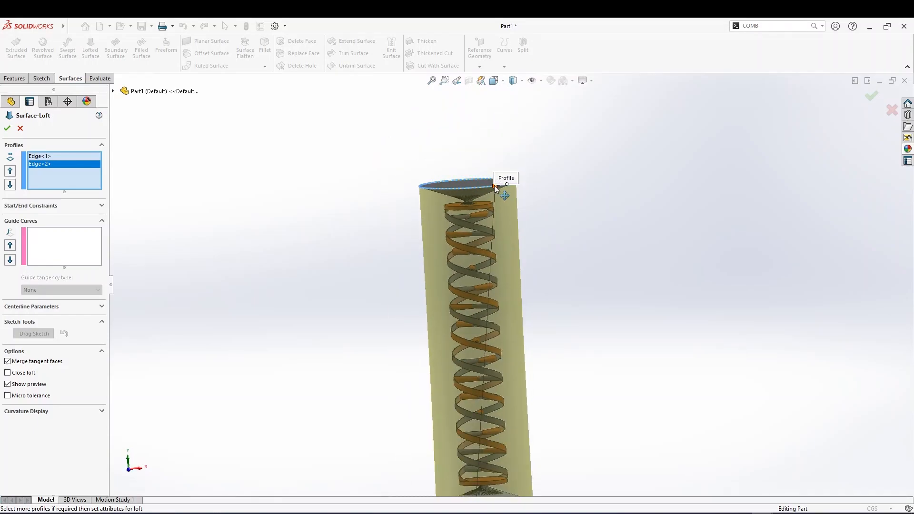
pyautogui.moveTo(486, 190); pyautogui.dragTo(464, 193)
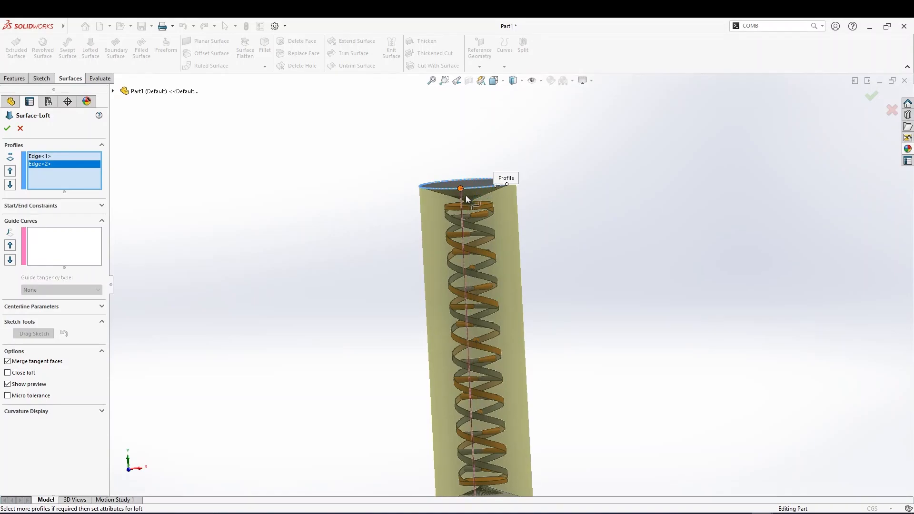
pyautogui.scroll(2, 504, 237)
pyautogui.scroll(-2, 559, 276)
pyautogui.scroll(-2, 517, 293)
pyautogui.scroll(3, 464, 293)
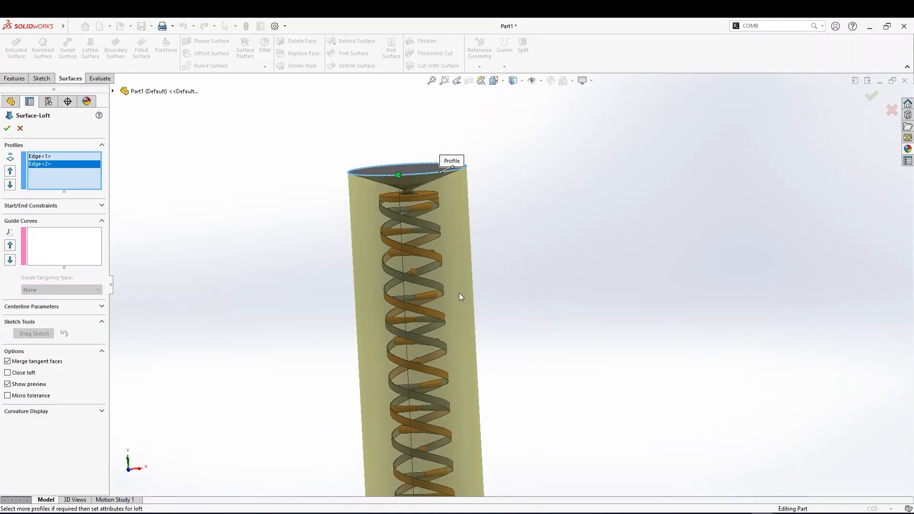
pyautogui.click(55, 205)
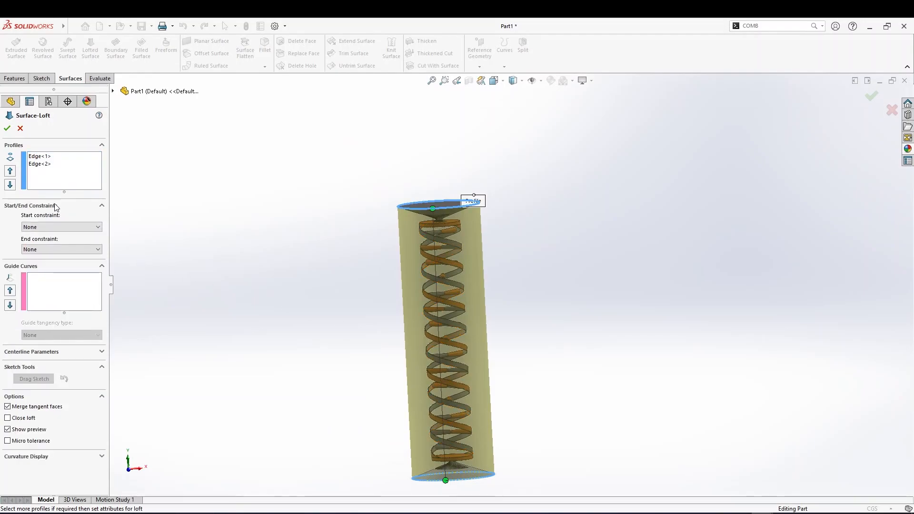
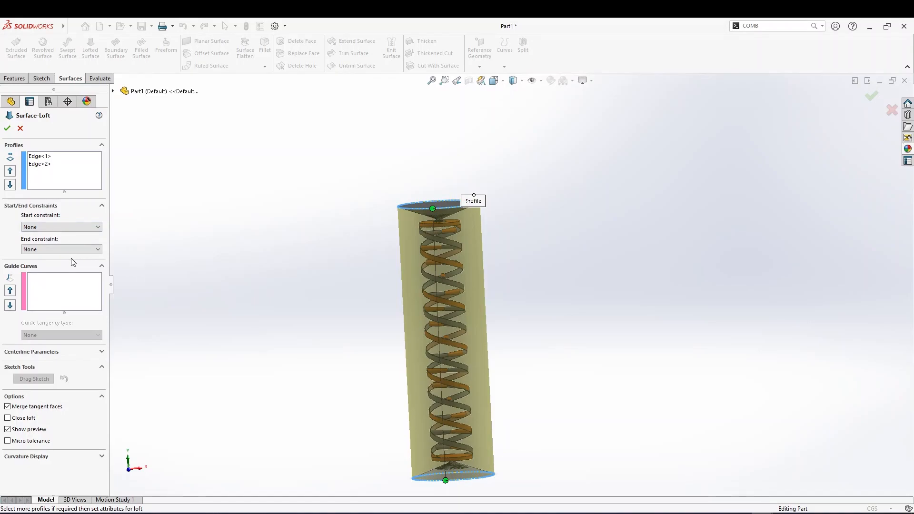
# Set the surface loft's start constraint to Tangency To Face
pyautogui.click(83, 228)
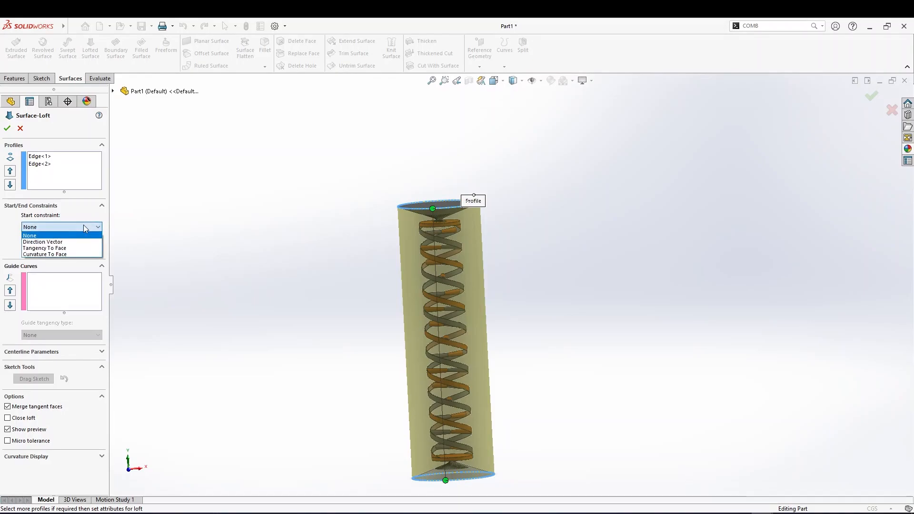
pyautogui.click(73, 248)
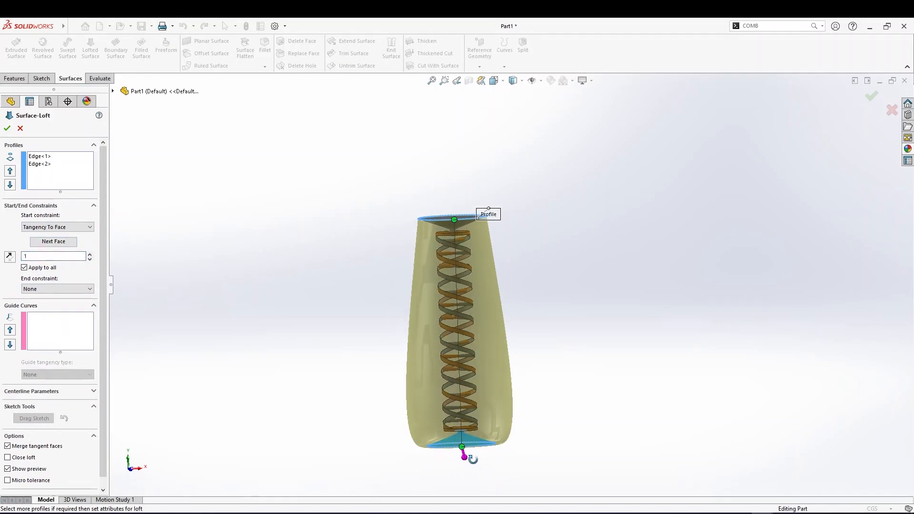
pyautogui.scroll(-3, 474, 461)
pyautogui.moveTo(470, 395); pyautogui.dragTo(519, 247, button='middle')
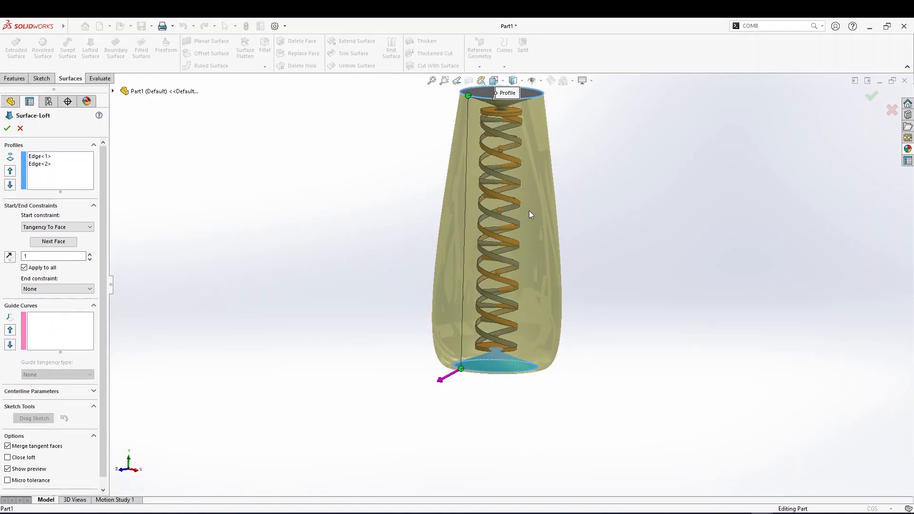
pyautogui.scroll(-1, 518, 143)
pyautogui.scroll(2, 513, 138)
pyautogui.scroll(-3, 501, 196)
pyautogui.moveTo(497, 224); pyautogui.dragTo(499, 248, button='middle')
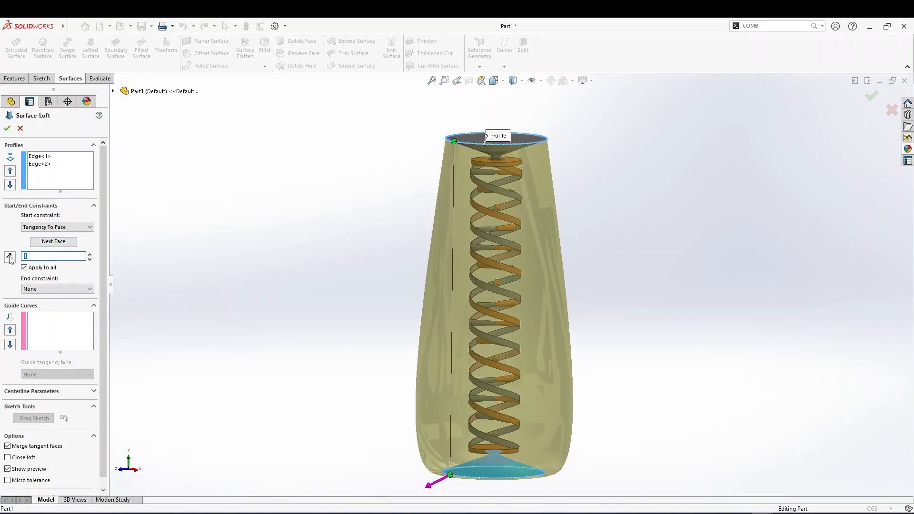
# Try start tangent lengths of 1.6 and 1.2, return the length to 1, and complete the surface loft
pyautogui.click(90, 254)
pyautogui.click(89, 254)
pyautogui.click(90, 254)
pyautogui.click(90, 254)
pyautogui.click(89, 254)
pyautogui.click(90, 255)
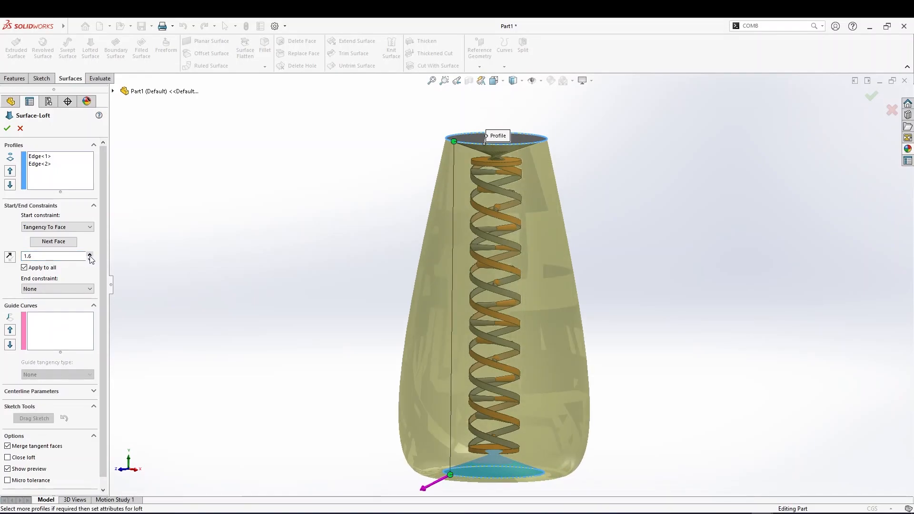
pyautogui.click(90, 259)
pyautogui.click(89, 259)
pyautogui.click(89, 260)
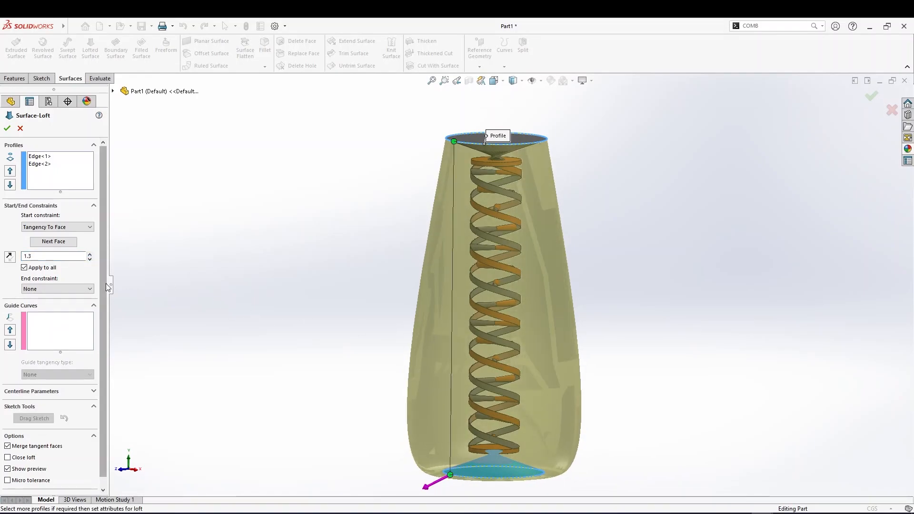
pyautogui.click(89, 259)
pyautogui.click(90, 260)
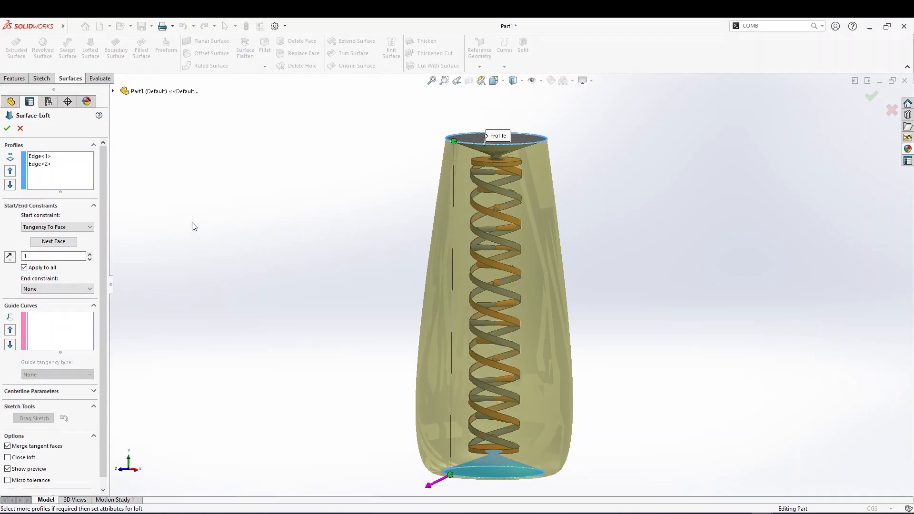
pyautogui.click(7, 128)
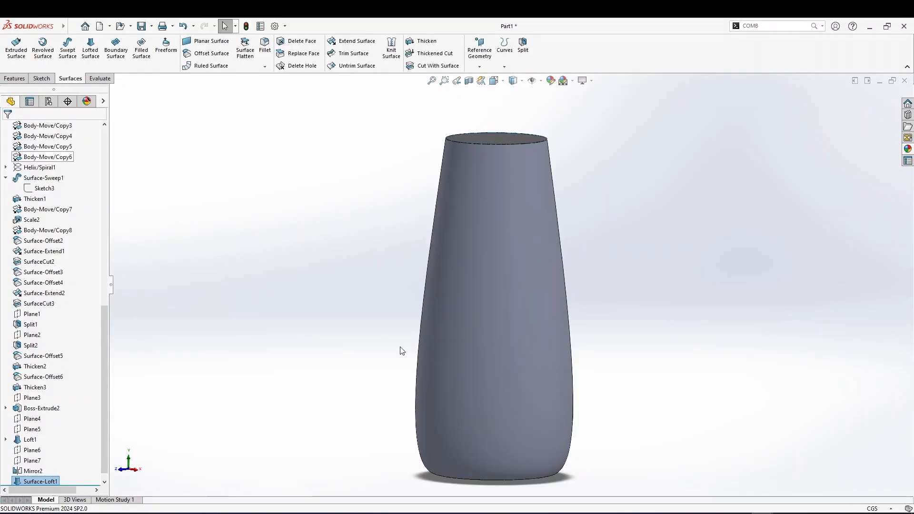
pyautogui.moveTo(504, 315)
pyautogui.mouseDown(button='middle')
pyautogui.moveTo(482, 312)
pyautogui.moveTo(491, 312)
pyautogui.mouseUp(button='middle')
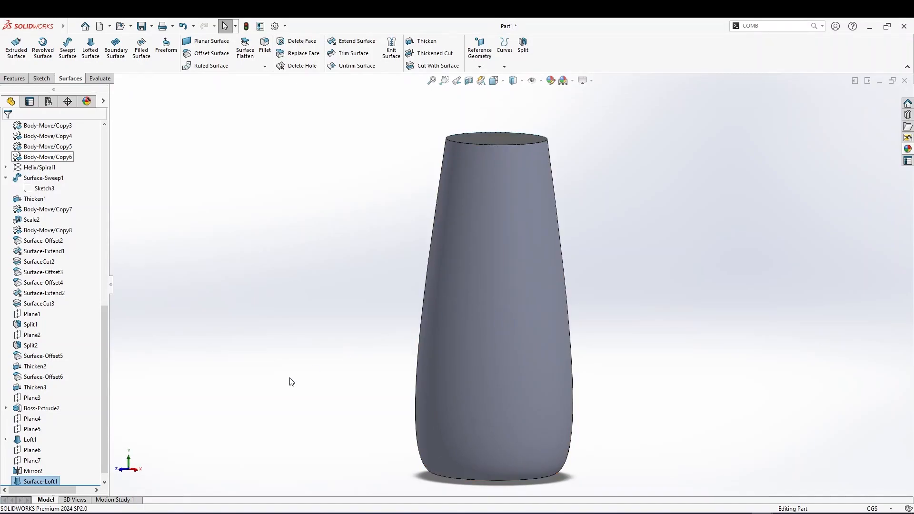
pyautogui.scroll(12, 47, 354)
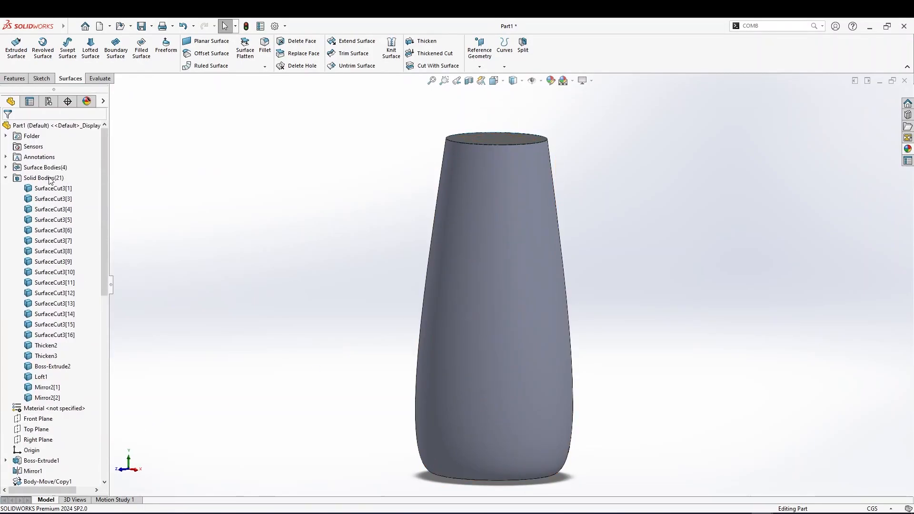
pyautogui.click(5, 167)
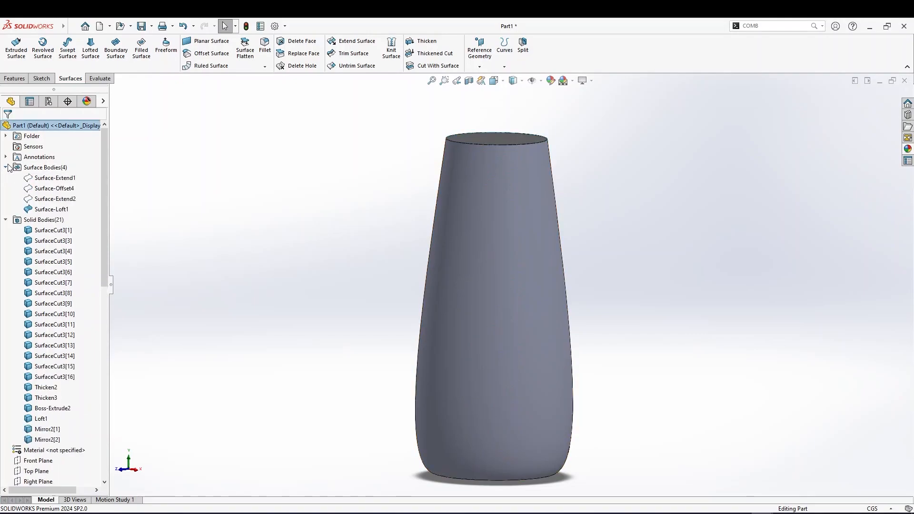
pyautogui.click(52, 209)
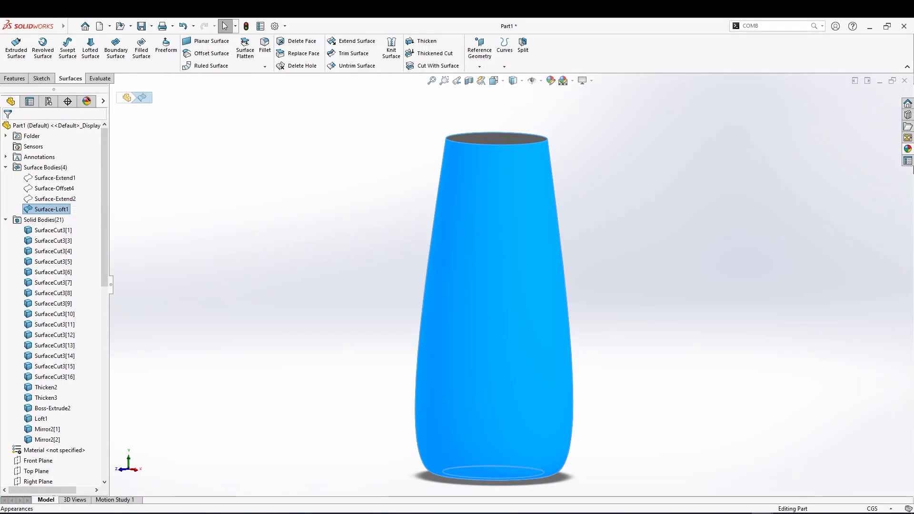
pyautogui.click(906, 138)
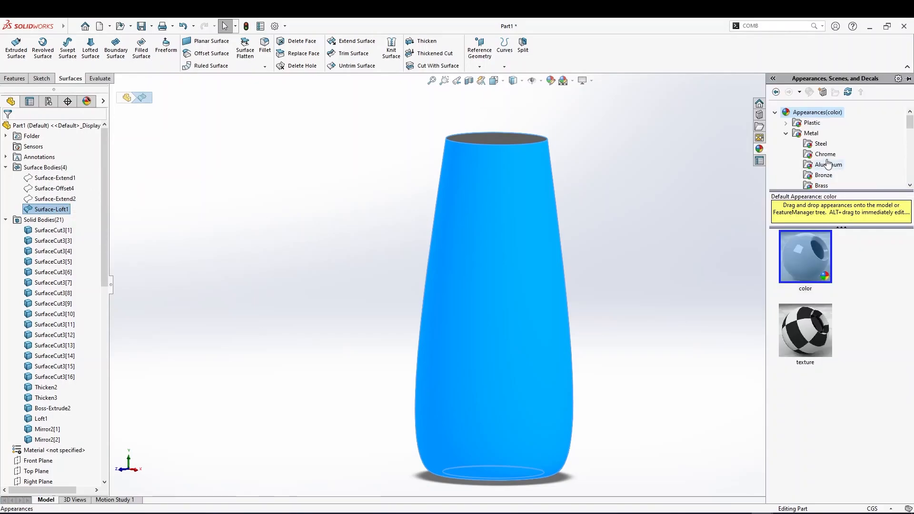
pyautogui.scroll(-2, 823, 166)
pyautogui.scroll(-4, 824, 169)
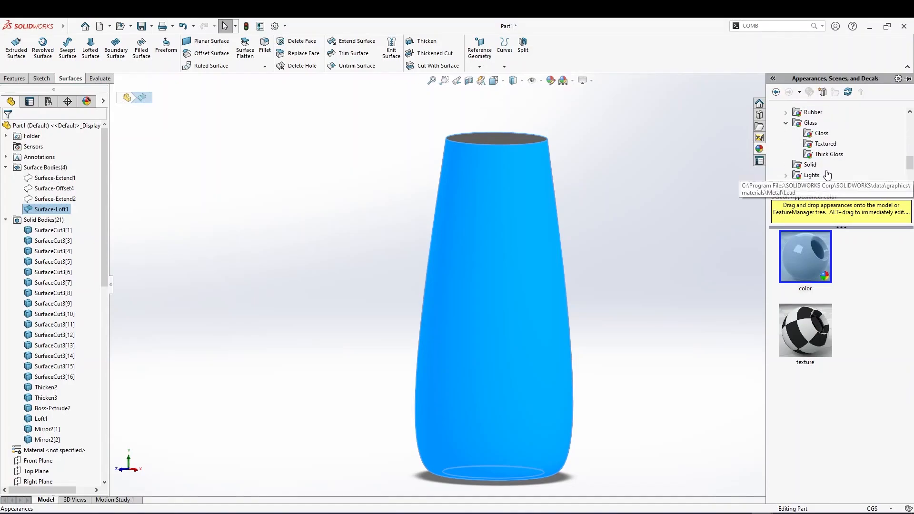
pyautogui.click(818, 134)
pyautogui.moveTo(809, 257); pyautogui.dragTo(547, 269)
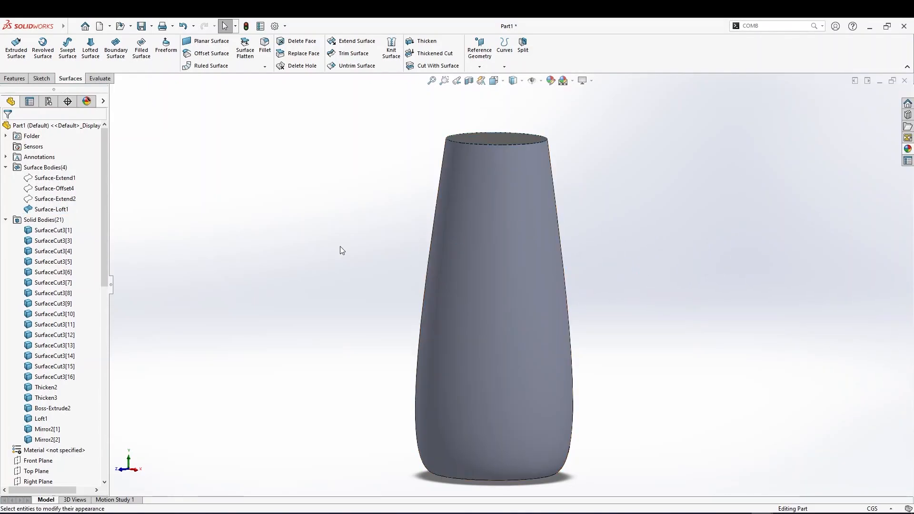
# Apply the Gloss clear glass appearance to the Surface-Loft1 body
pyautogui.click(53, 209)
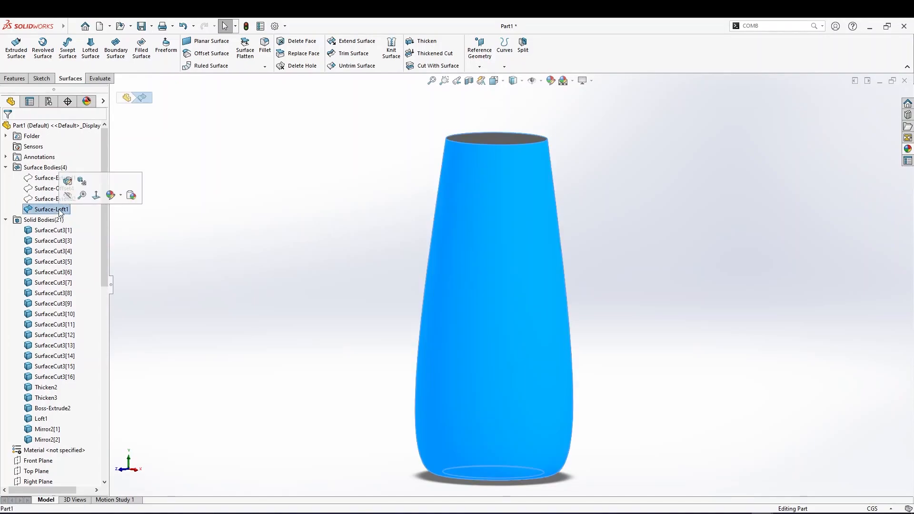
pyautogui.click(116, 202)
pyautogui.click(176, 215)
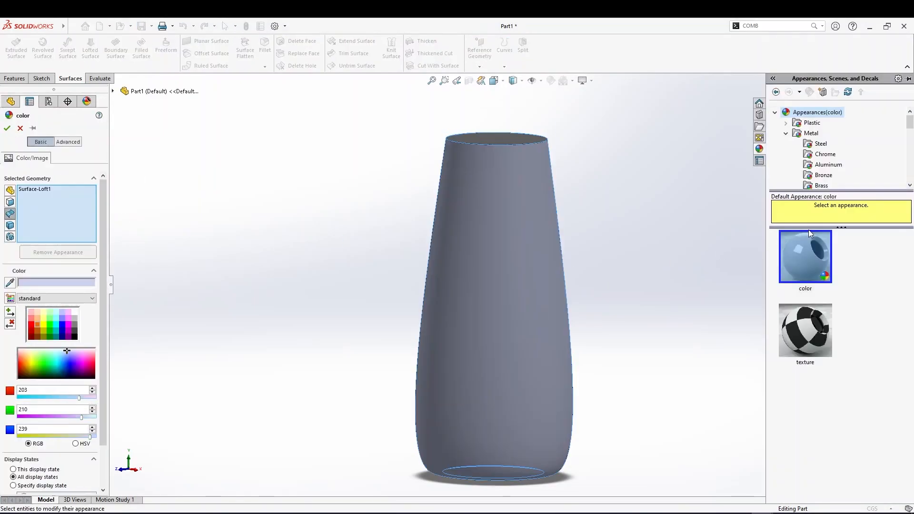
pyautogui.scroll(-1, 818, 145)
pyautogui.scroll(1, 797, 147)
pyautogui.click(786, 133)
pyautogui.click(786, 165)
pyautogui.click(821, 175)
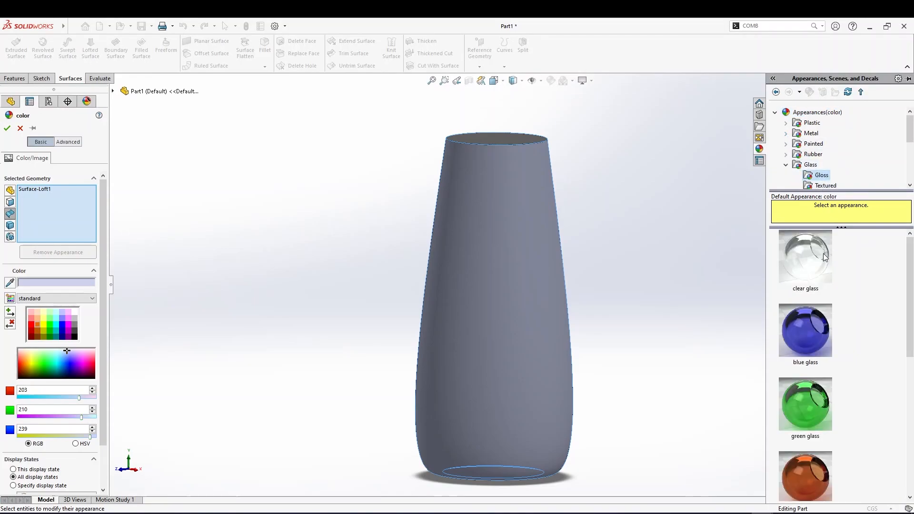
pyautogui.click(823, 257)
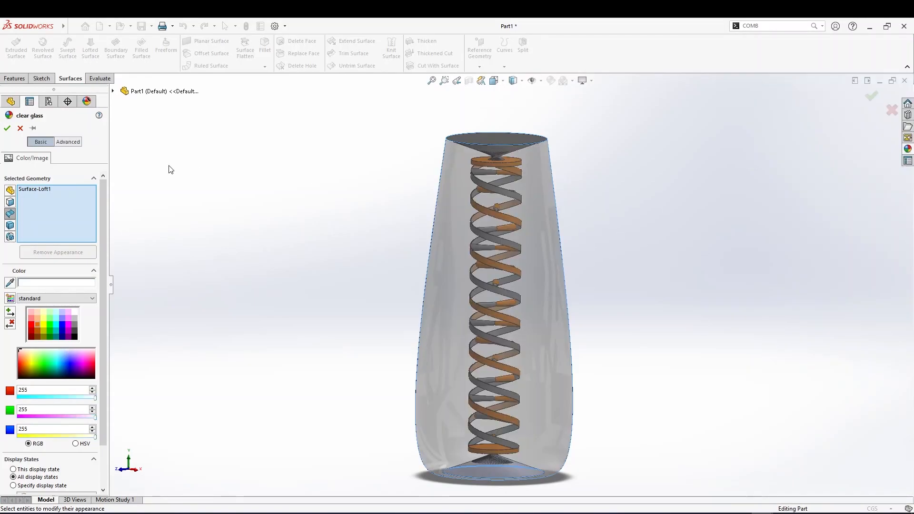
pyautogui.click(7, 130)
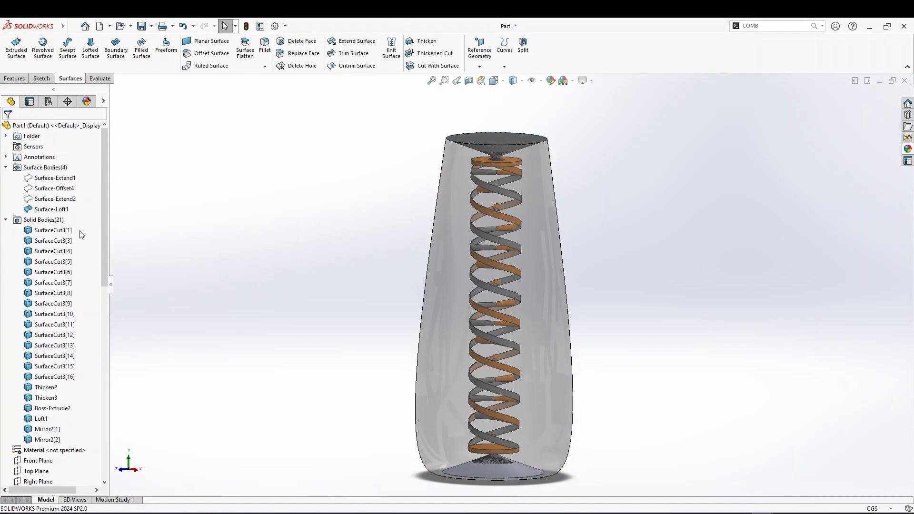
# Start a Thicken on the lofted surface, thickening to one side
pyautogui.click(51, 209)
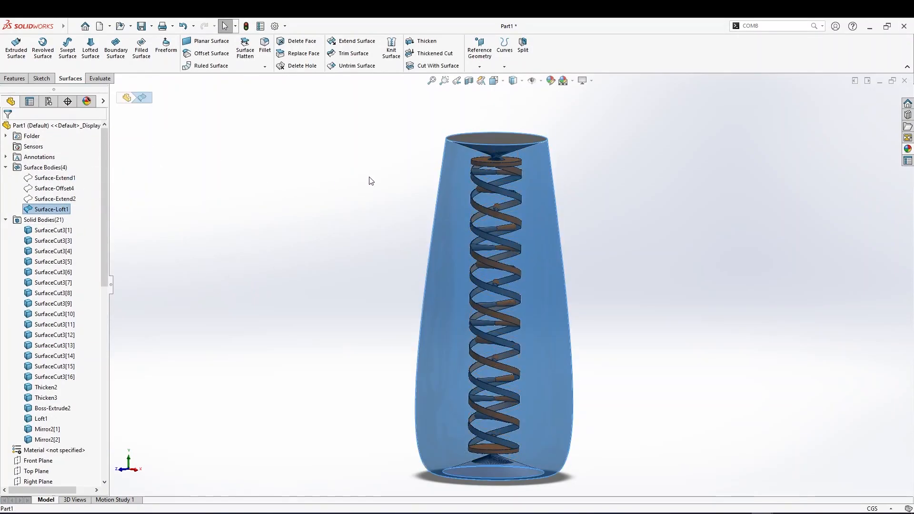
pyautogui.click(423, 41)
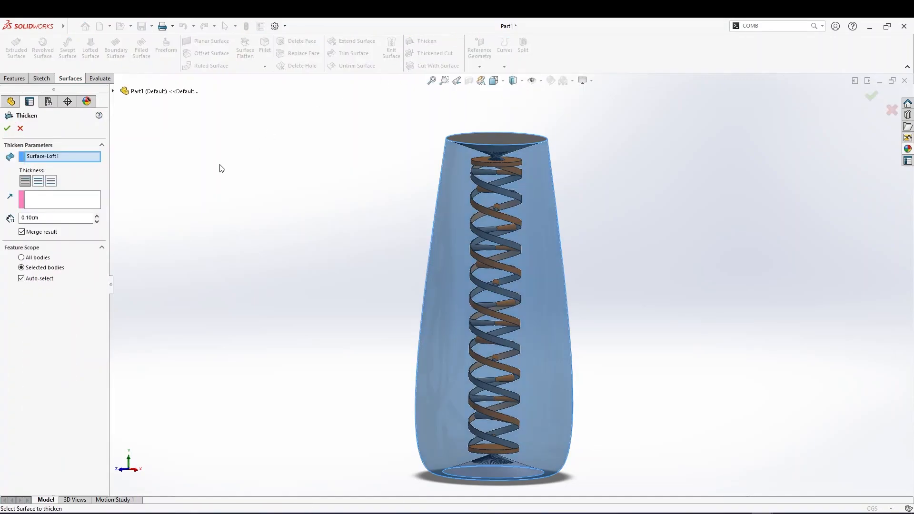
pyautogui.moveTo(228, 198); pyautogui.dragTo(224, 255, button='middle')
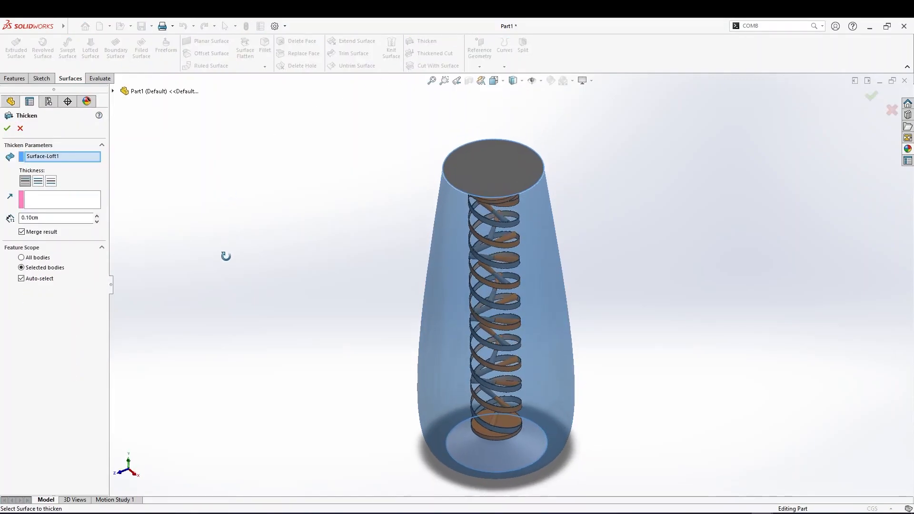
pyautogui.click(40, 184)
pyautogui.click(51, 182)
pyautogui.click(26, 181)
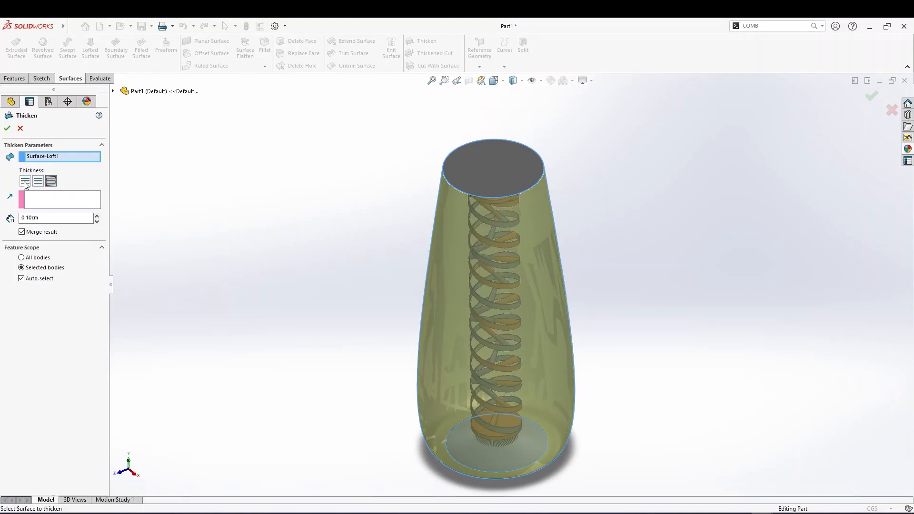
# Set the thicken thickness to 0.20 cm
pyautogui.scroll(-5, 409, 286)
pyautogui.moveTo(437, 297); pyautogui.dragTo(399, 272, button='middle')
pyautogui.moveTo(50, 219); pyautogui.dragTo(6, 217)
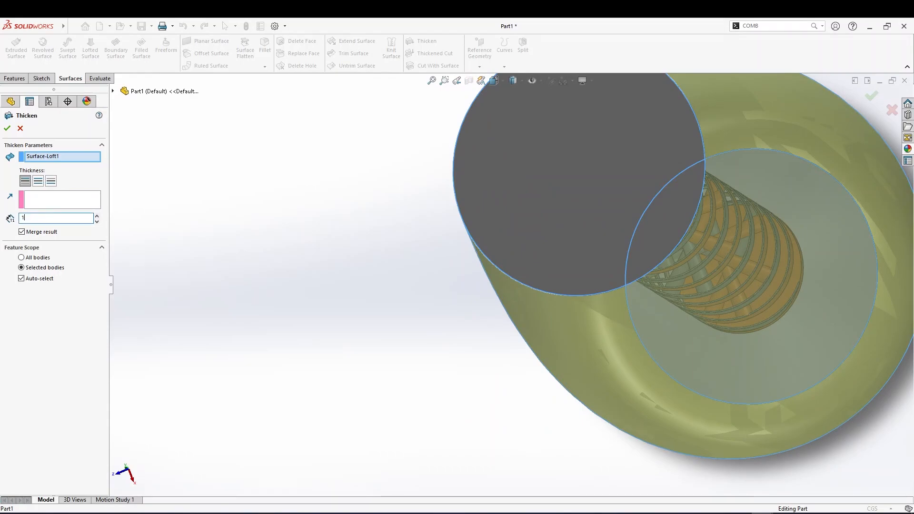
pyautogui.press('Return')
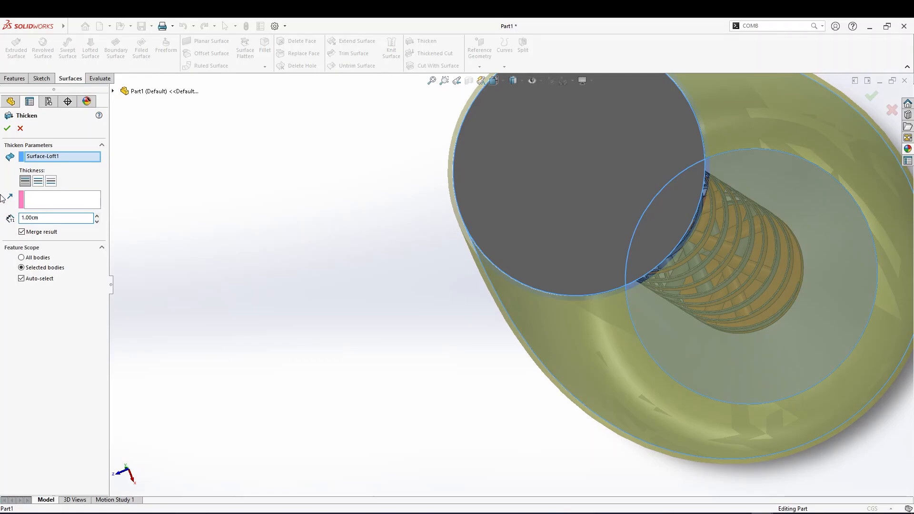
pyautogui.moveTo(46, 218); pyautogui.dragTo(24, 222)
pyautogui.write('9.')
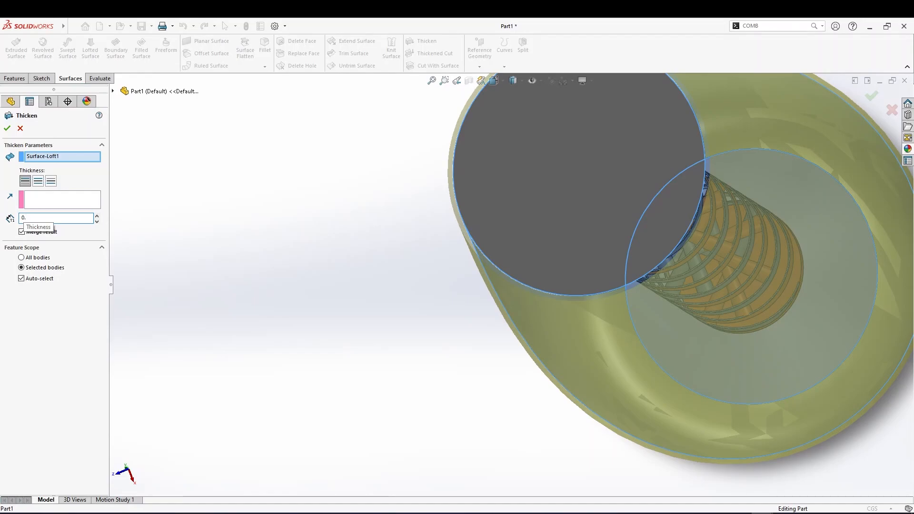
pyautogui.press('Return')
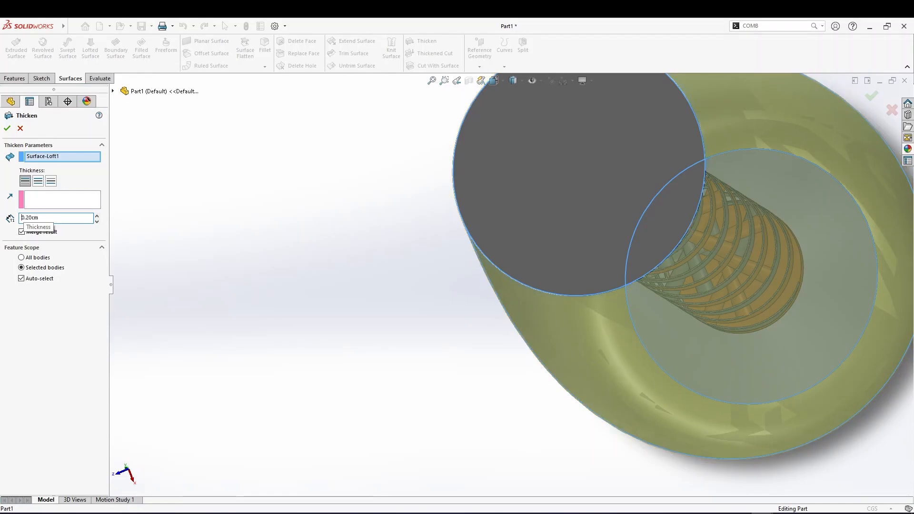
# Turn off Merge result and complete the thicken feature
pyautogui.click(8, 128)
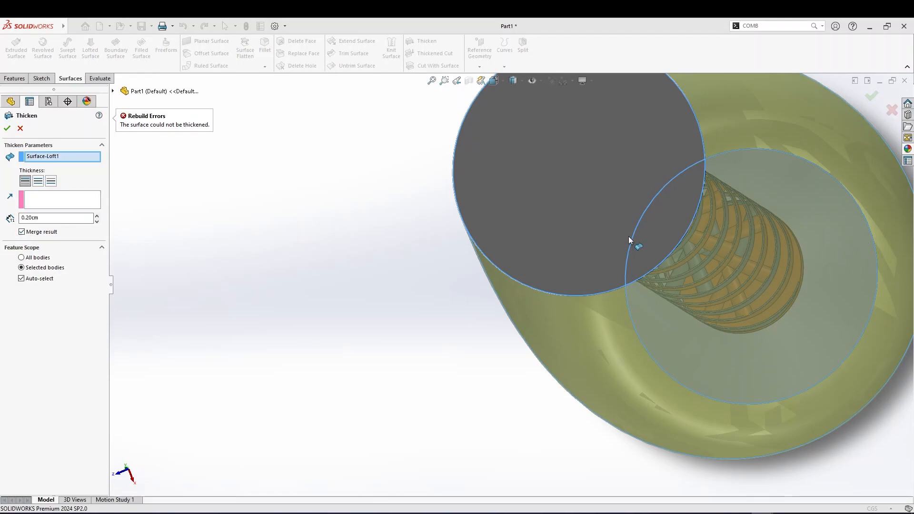
pyautogui.click(21, 232)
pyautogui.moveTo(317, 292); pyautogui.dragTo(322, 256, button='middle')
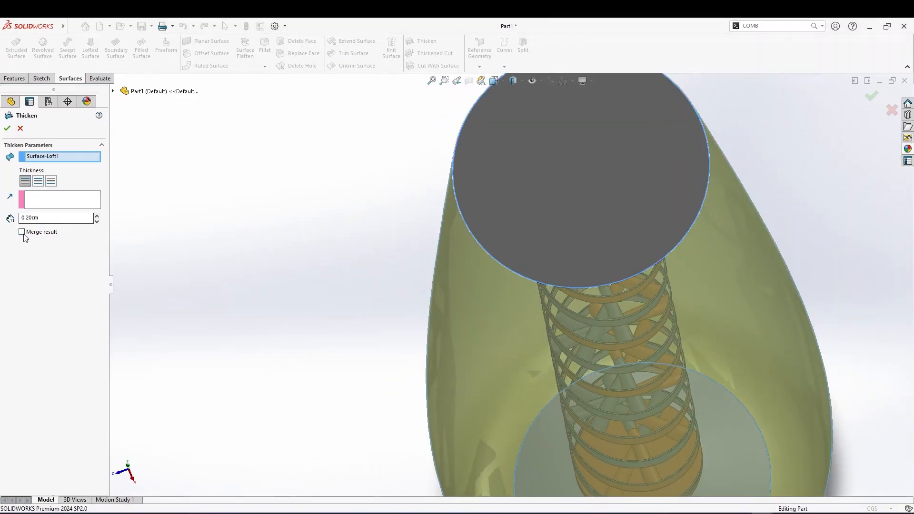
pyautogui.click(7, 128)
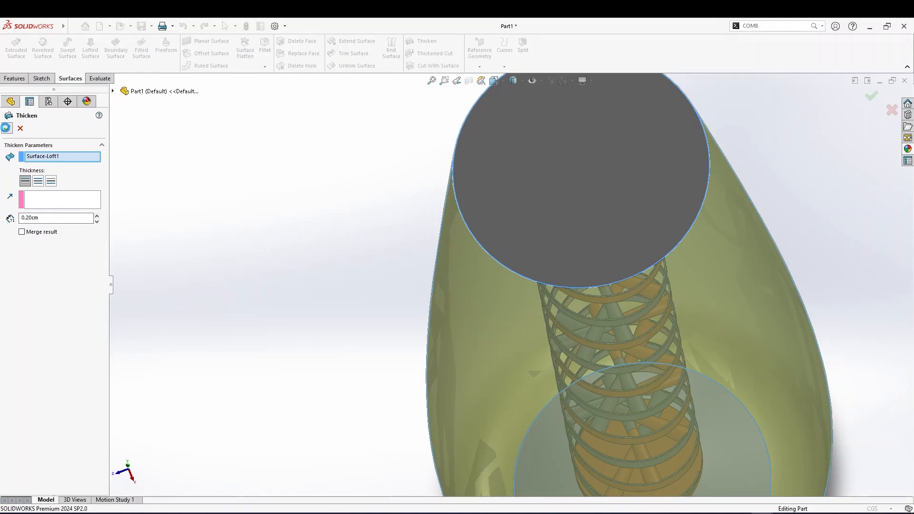
pyautogui.scroll(2, 438, 286)
pyautogui.moveTo(499, 311); pyautogui.dragTo(544, 299, button='middle')
pyautogui.click(555, 307)
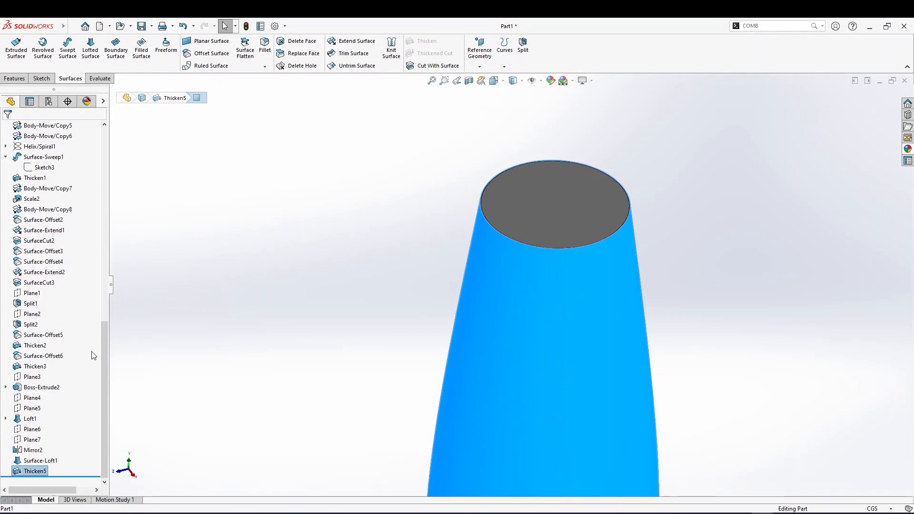
pyautogui.scroll(8, 207, 327)
pyautogui.scroll(-7, 538, 306)
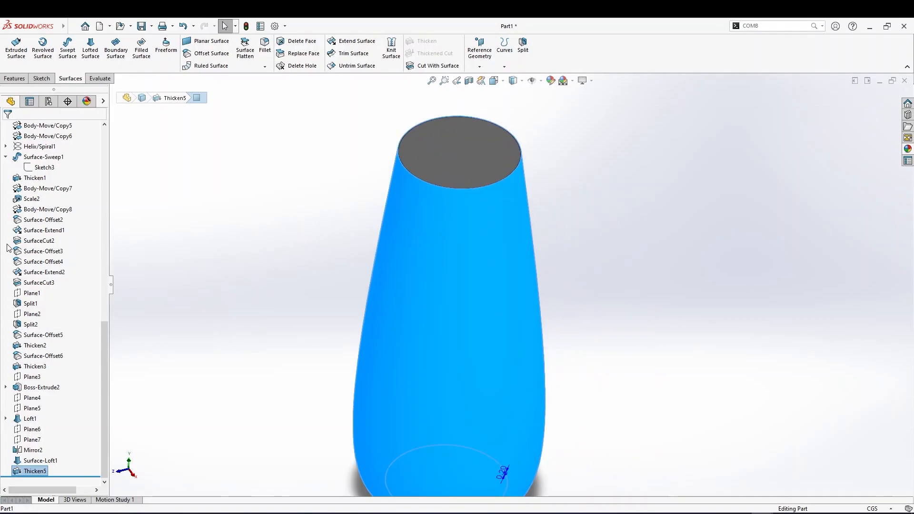
pyautogui.scroll(15, 29, 266)
pyautogui.click(50, 408)
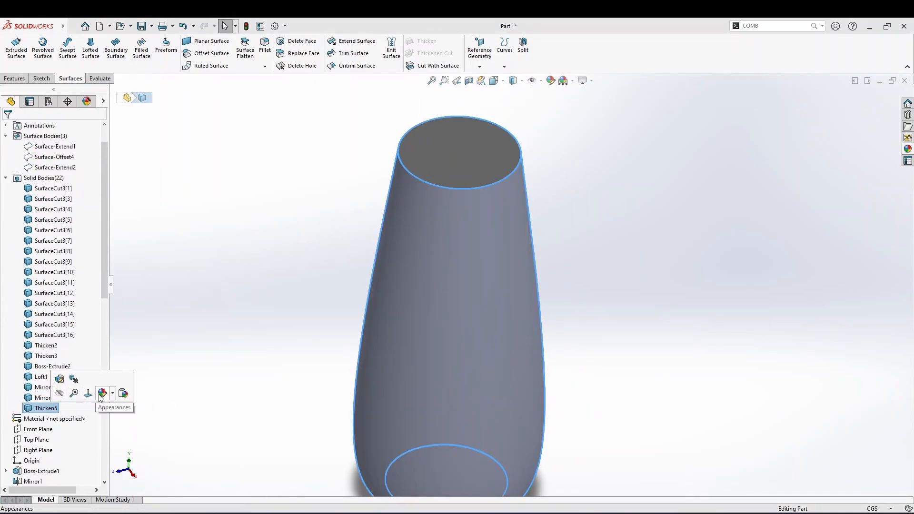
pyautogui.click(101, 395)
pyautogui.click(122, 416)
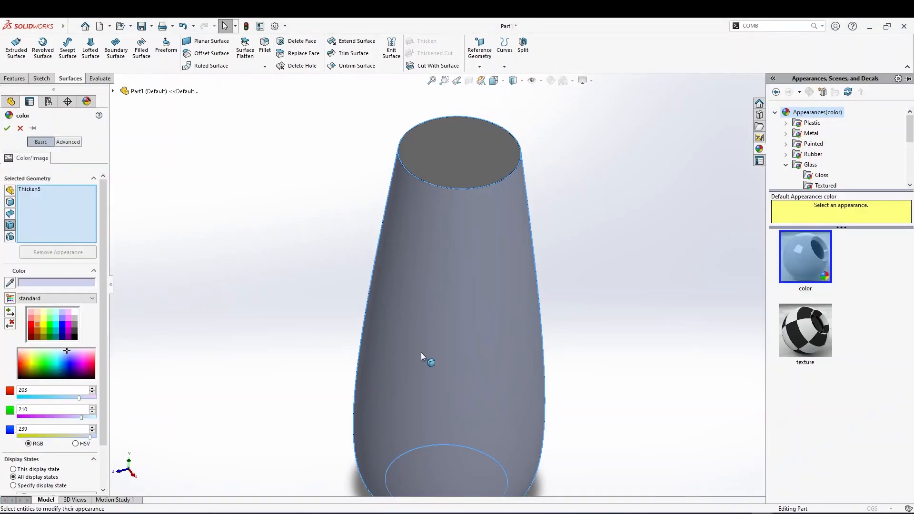
pyautogui.click(810, 165)
pyautogui.moveTo(804, 245); pyautogui.dragTo(535, 281)
pyautogui.moveTo(576, 303); pyautogui.dragTo(566, 277, button='middle')
pyautogui.scroll(-1, 804, 179)
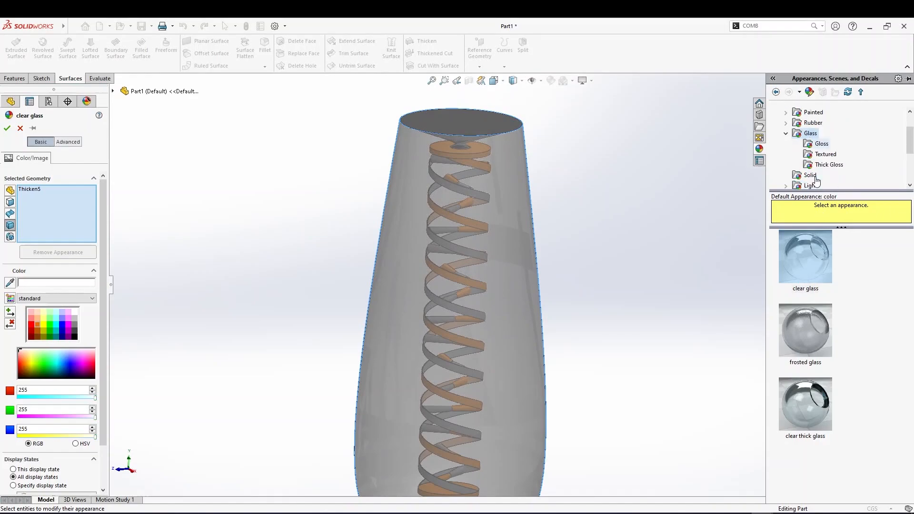
pyautogui.click(821, 144)
pyautogui.click(814, 268)
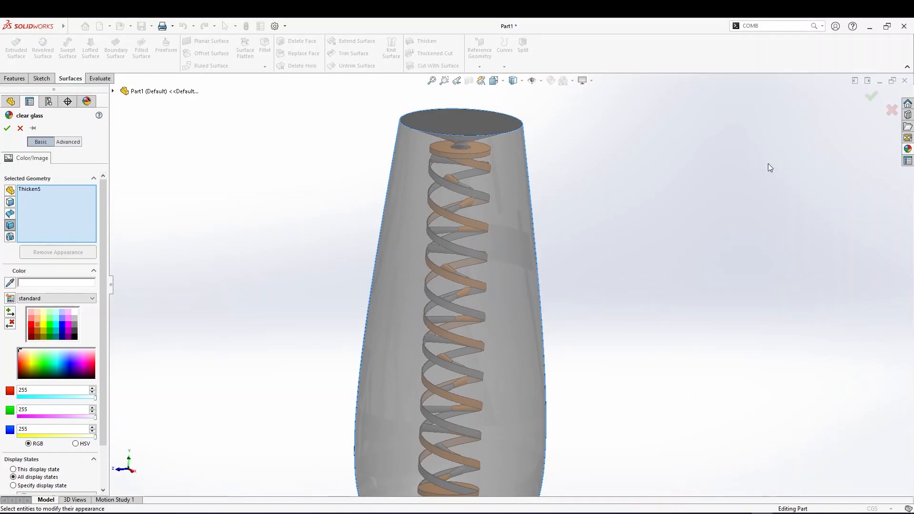
pyautogui.click(907, 148)
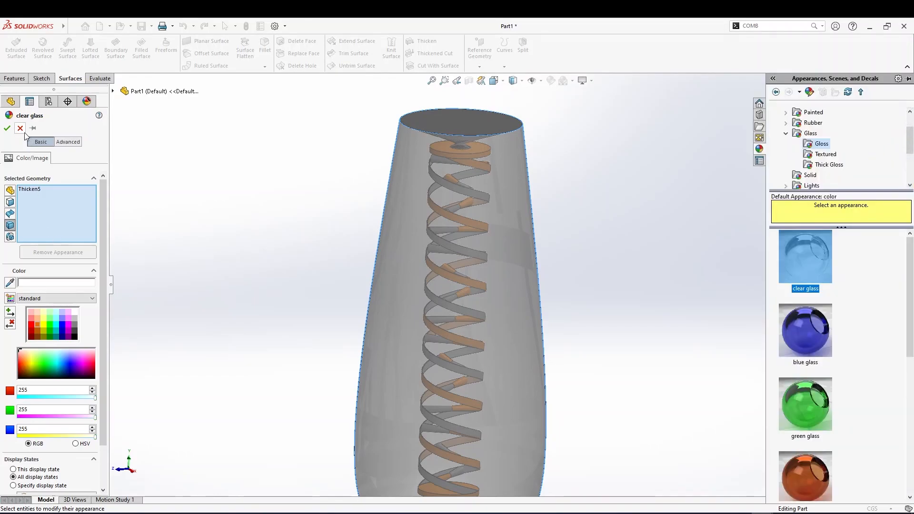
pyautogui.click(20, 128)
# Open the appearance editor for the Thicken5 body and preview the Gloss clear glass appearance
pyautogui.click(45, 408)
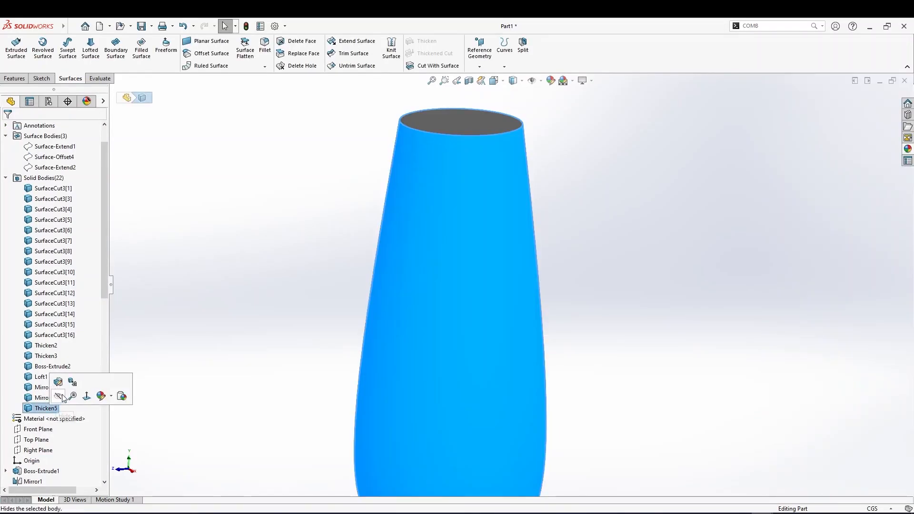
pyautogui.click(104, 403)
pyautogui.click(107, 417)
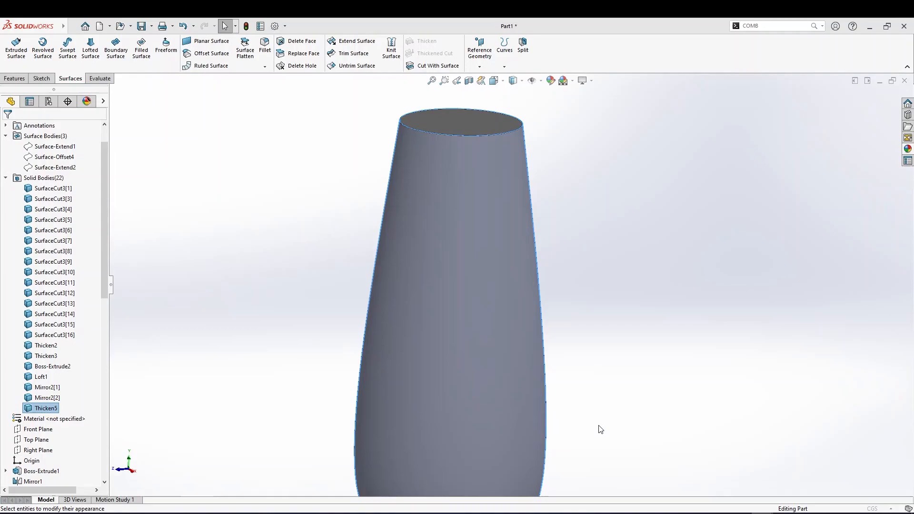
pyautogui.click(809, 165)
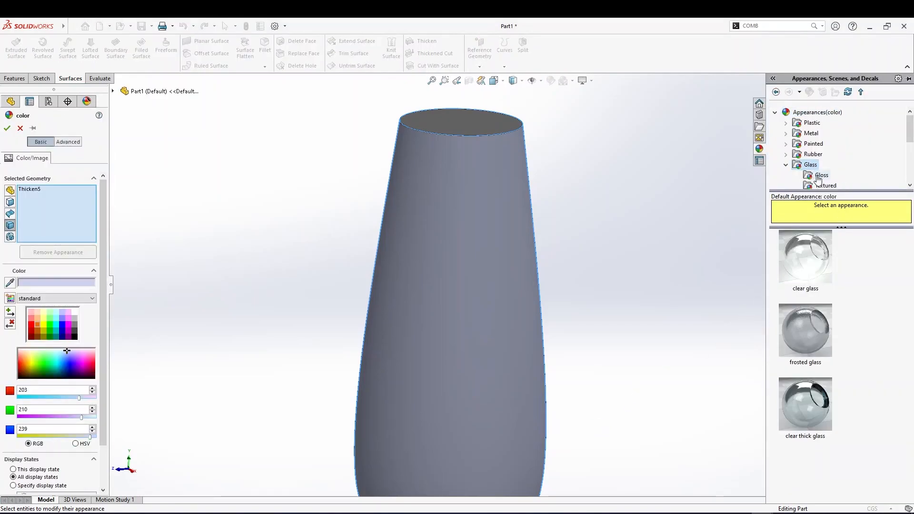
pyautogui.click(815, 177)
pyautogui.click(812, 250)
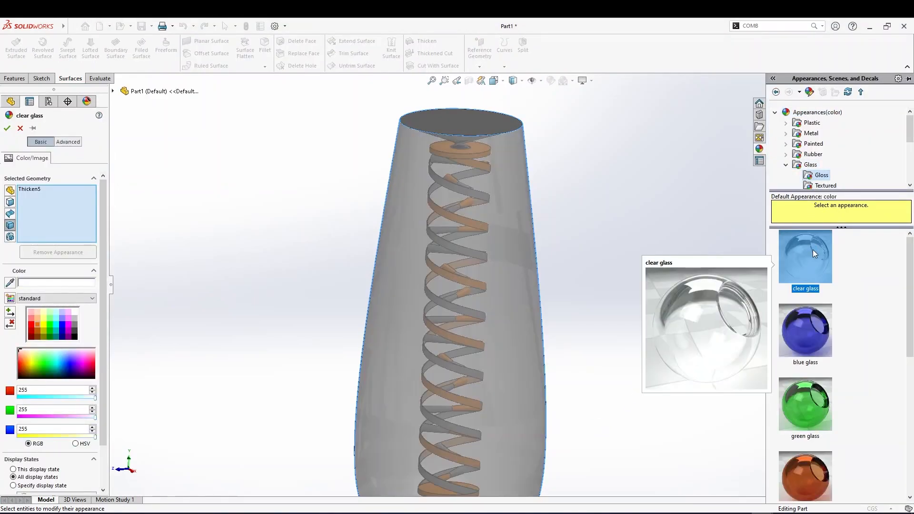
pyautogui.scroll(-3, 814, 333)
pyautogui.scroll(-3, 828, 163)
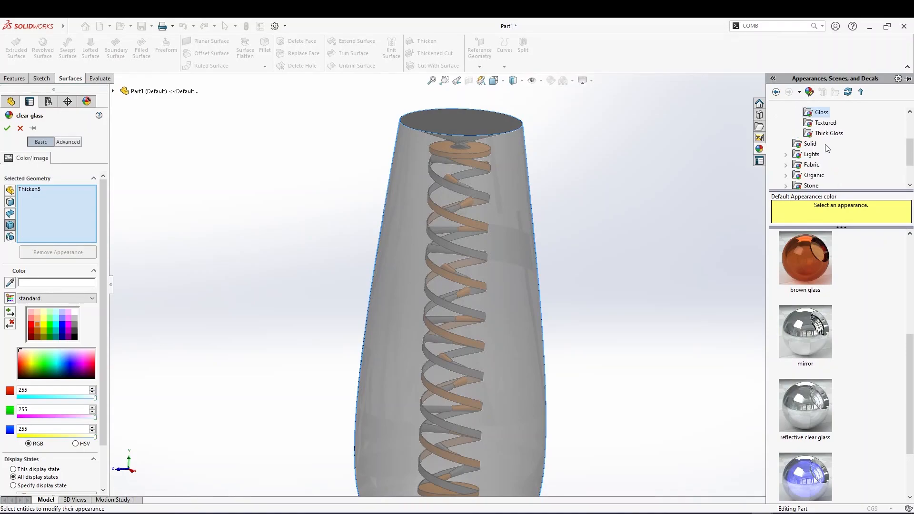
pyautogui.scroll(2, 827, 163)
# Compare the Textured glass appearances on the body and settle on glass frosted 01
pyautogui.click(825, 154)
pyautogui.click(804, 257)
pyautogui.click(810, 331)
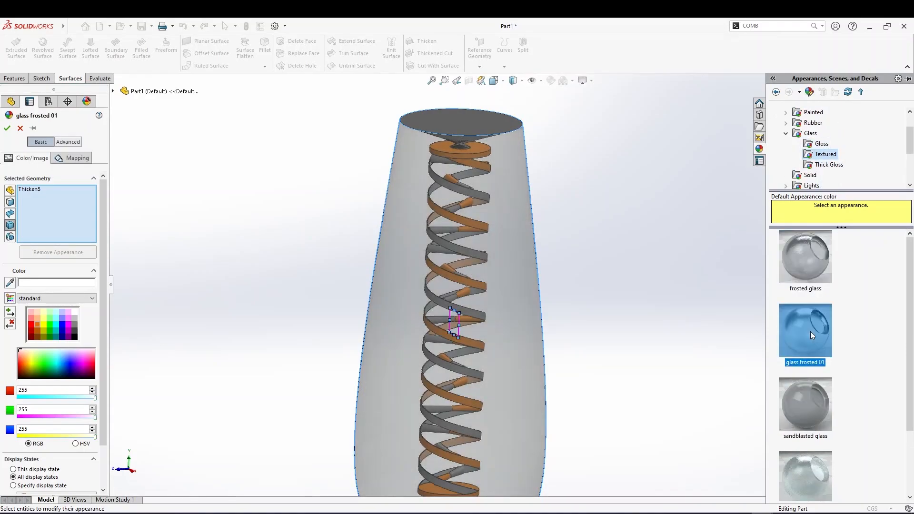
pyautogui.click(814, 288)
pyautogui.click(806, 321)
pyautogui.scroll(-2, 807, 319)
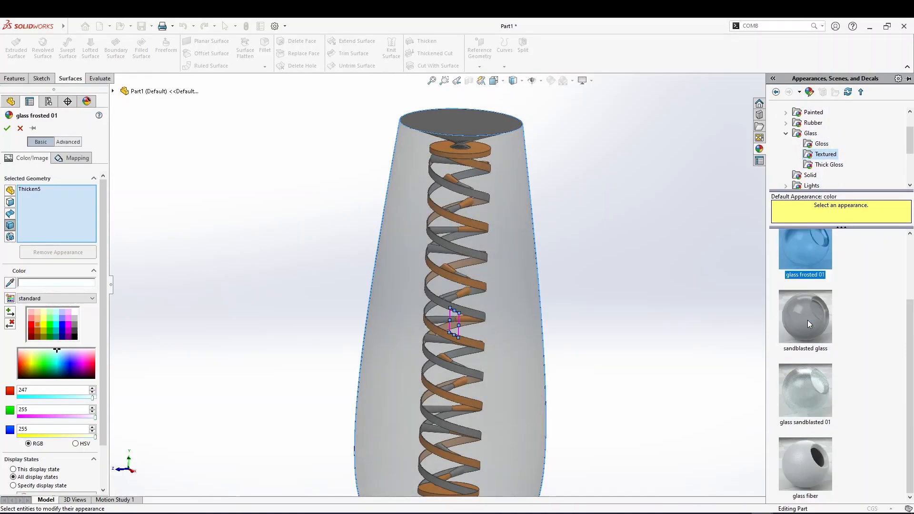
pyautogui.click(810, 333)
pyautogui.click(813, 379)
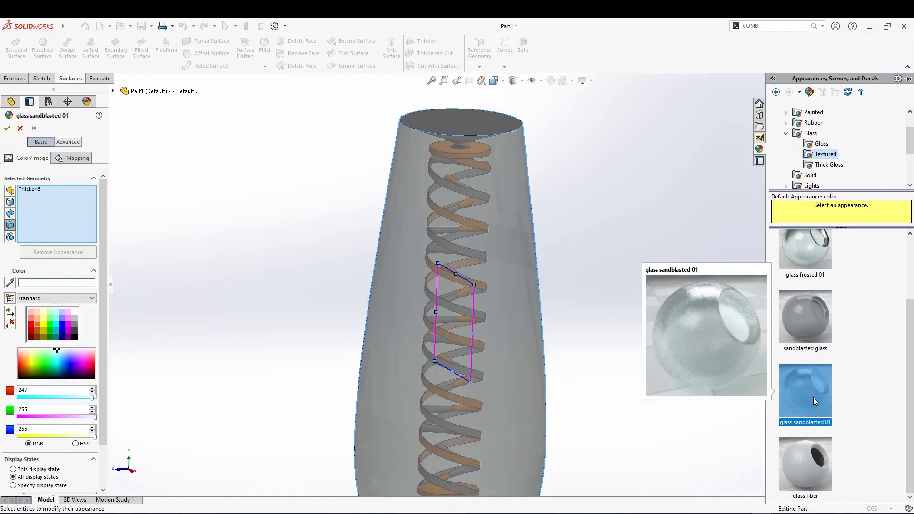
pyautogui.scroll(2, 813, 393)
pyautogui.click(815, 312)
pyautogui.click(807, 286)
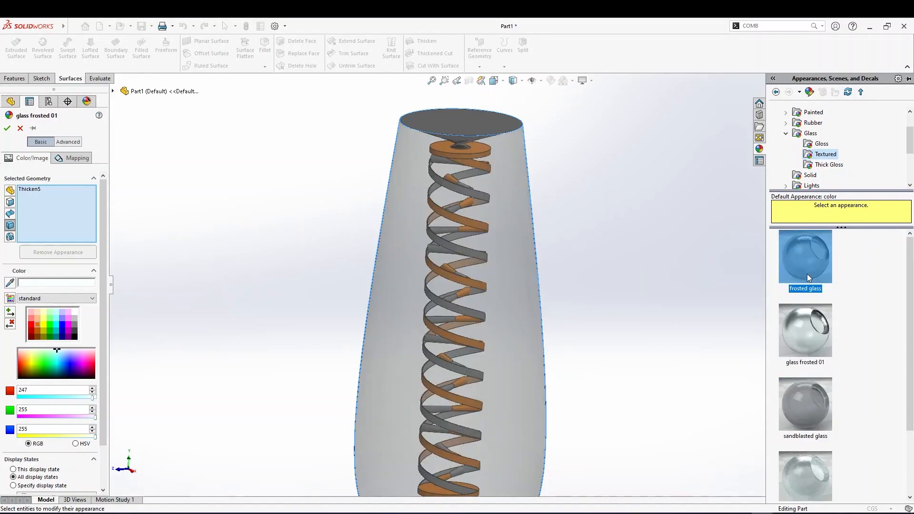
pyautogui.click(807, 326)
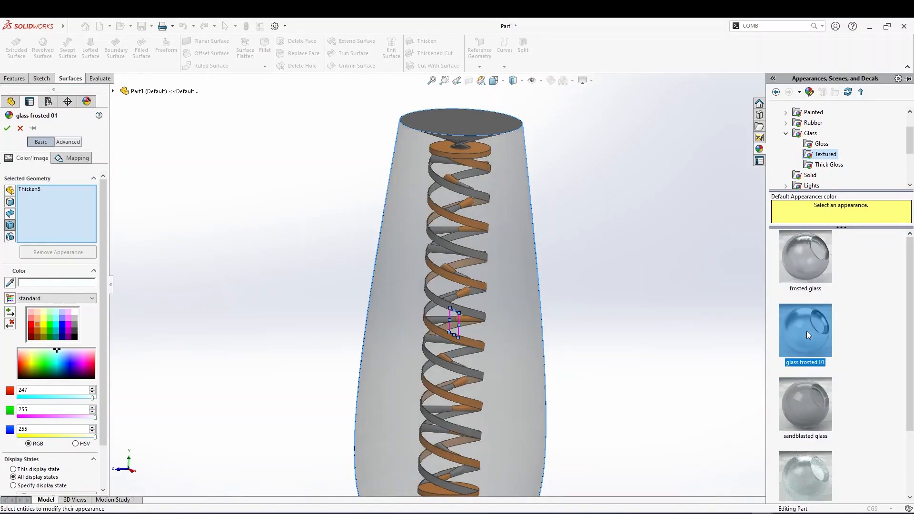
# Set the glass frosted 01 color to RGB 192, 192, 255 and apply the appearance to Thicken5
pyautogui.scroll(-2, 806, 330)
pyautogui.moveTo(806, 380)
pyautogui.scroll(2, 799, 371)
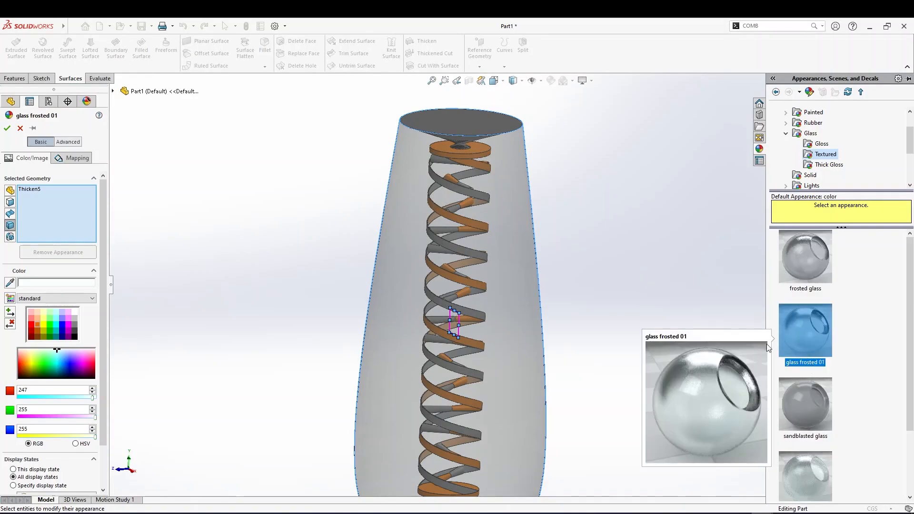
pyautogui.moveTo(658, 297); pyautogui.dragTo(714, 306, button='middle')
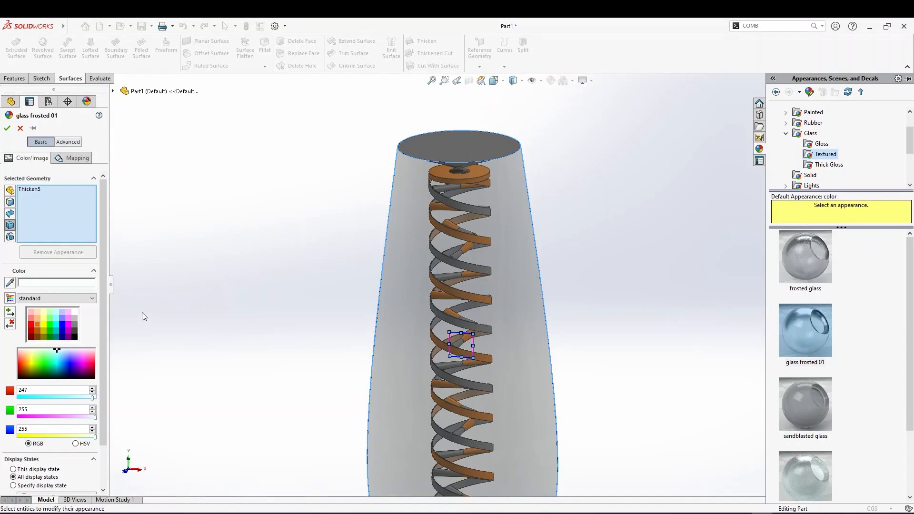
pyautogui.click(37, 319)
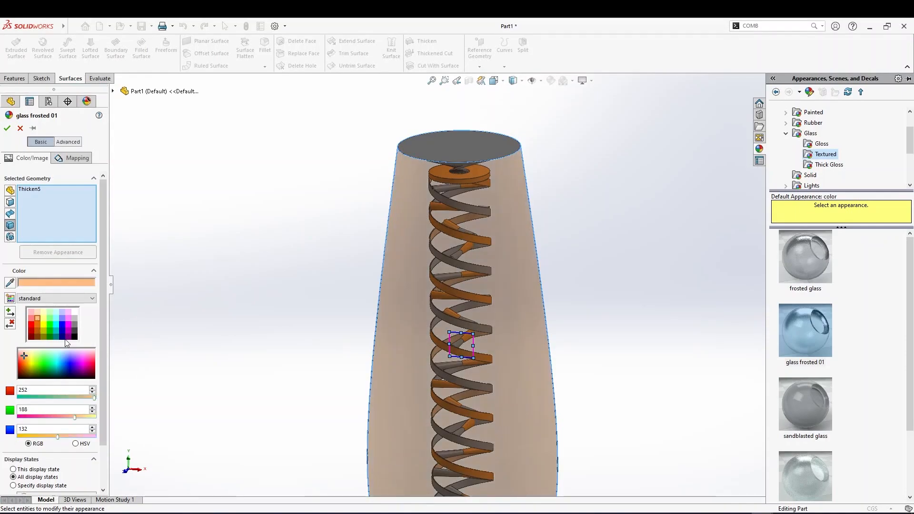
pyautogui.click(38, 312)
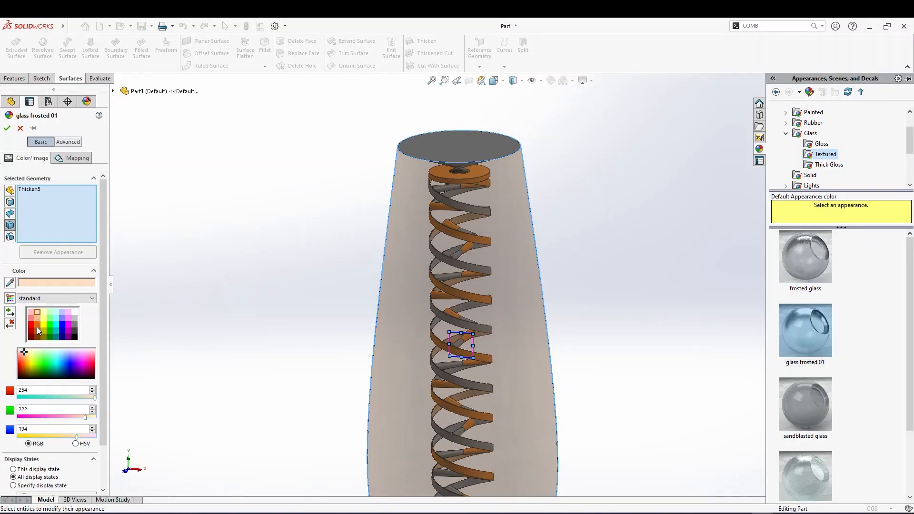
pyautogui.click(62, 325)
pyautogui.click(62, 319)
pyautogui.click(62, 312)
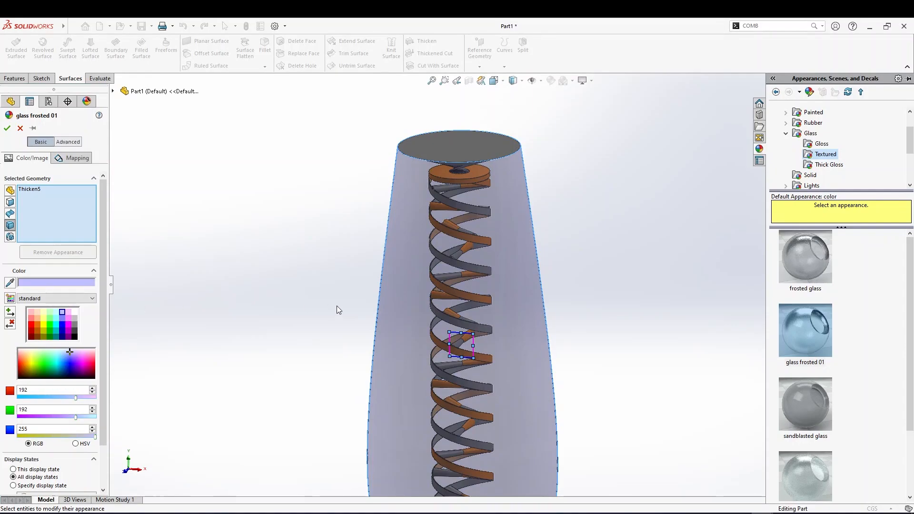
pyautogui.scroll(3, 350, 305)
pyautogui.scroll(-3, 467, 321)
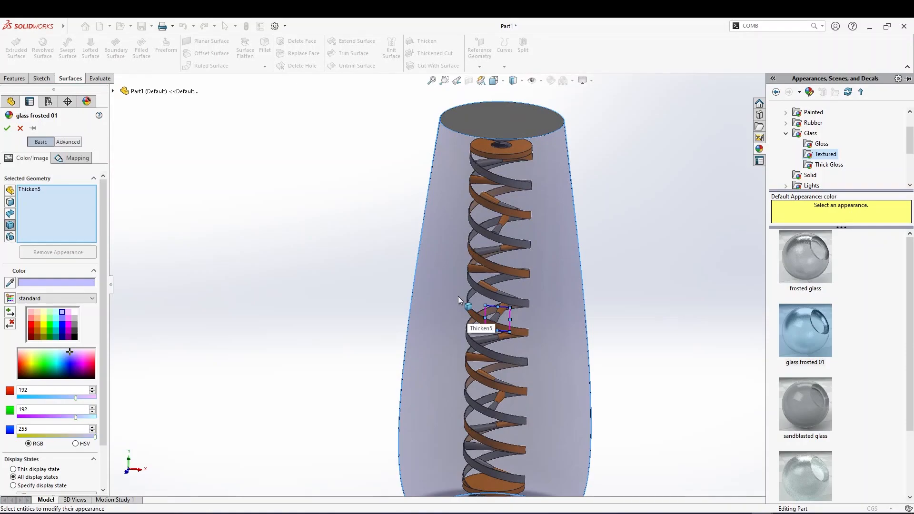
pyautogui.scroll(3, 387, 295)
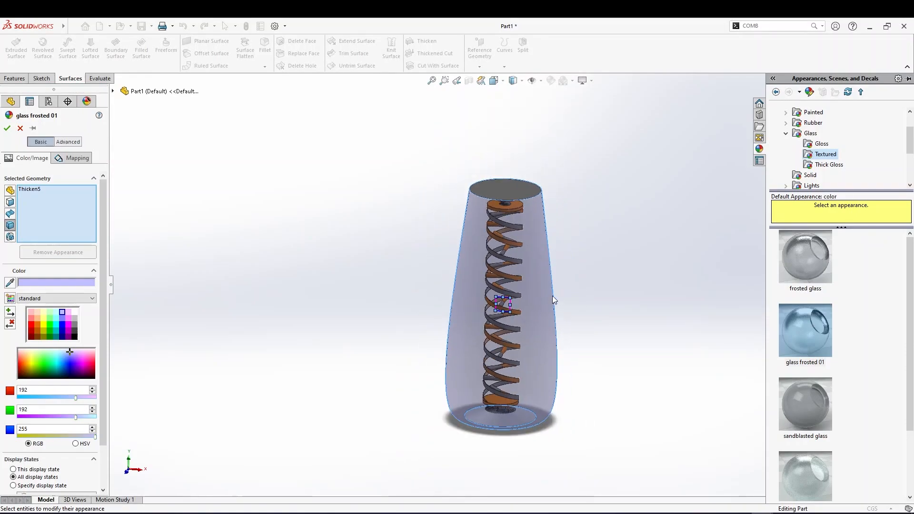
pyautogui.scroll(-2, 555, 286)
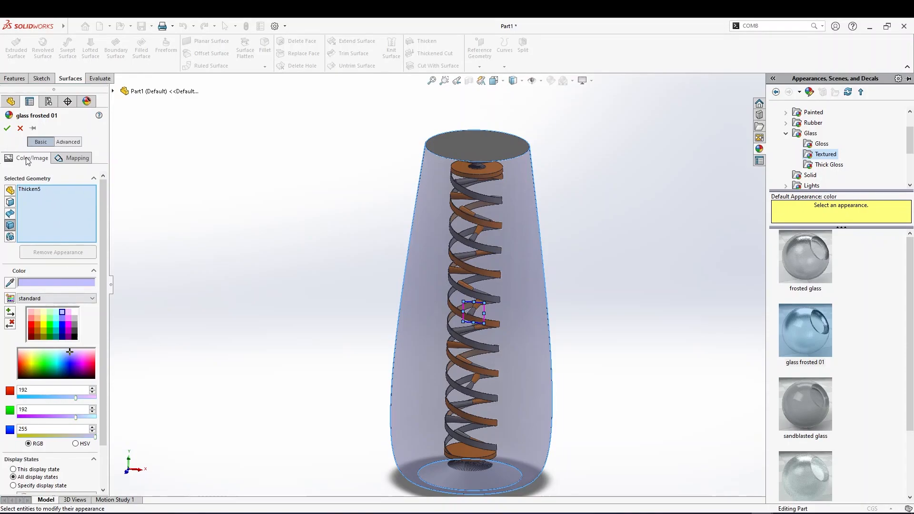
pyautogui.click(7, 128)
# Color the top disk face of the loft pink
pyautogui.click(458, 147)
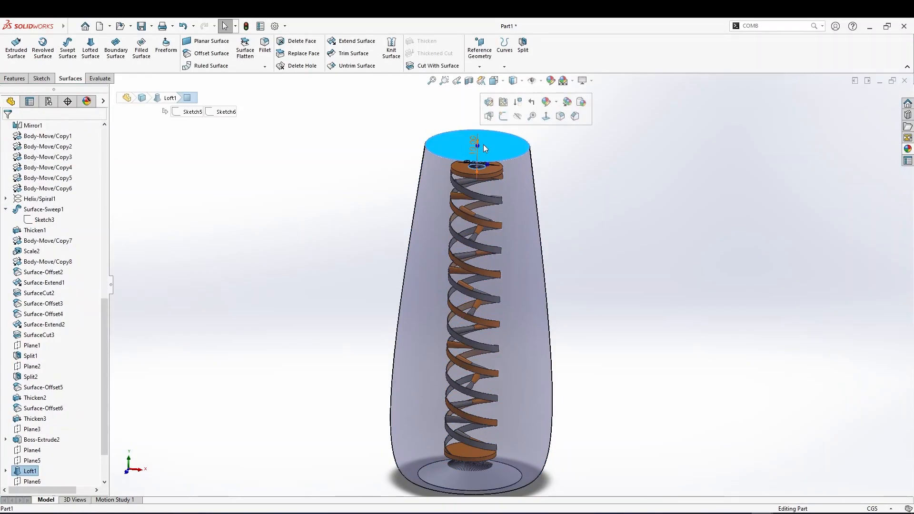
pyautogui.click(560, 127)
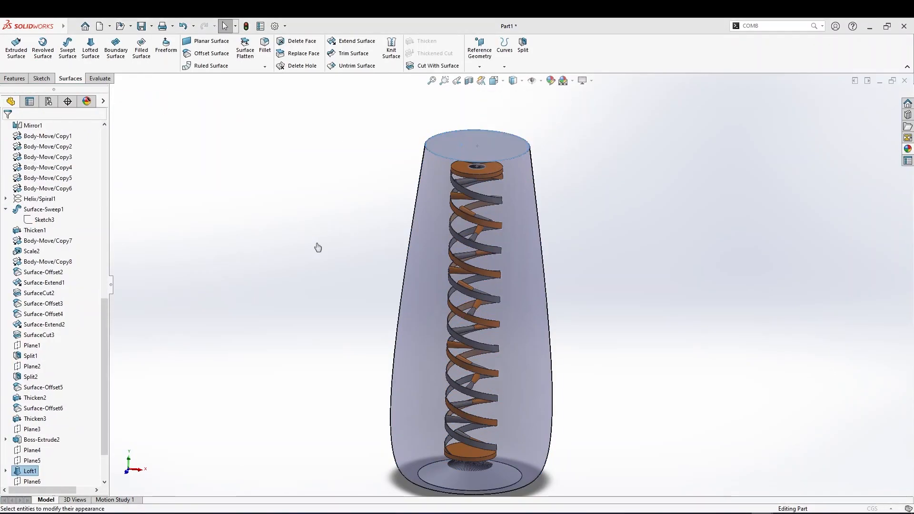
pyautogui.click(68, 312)
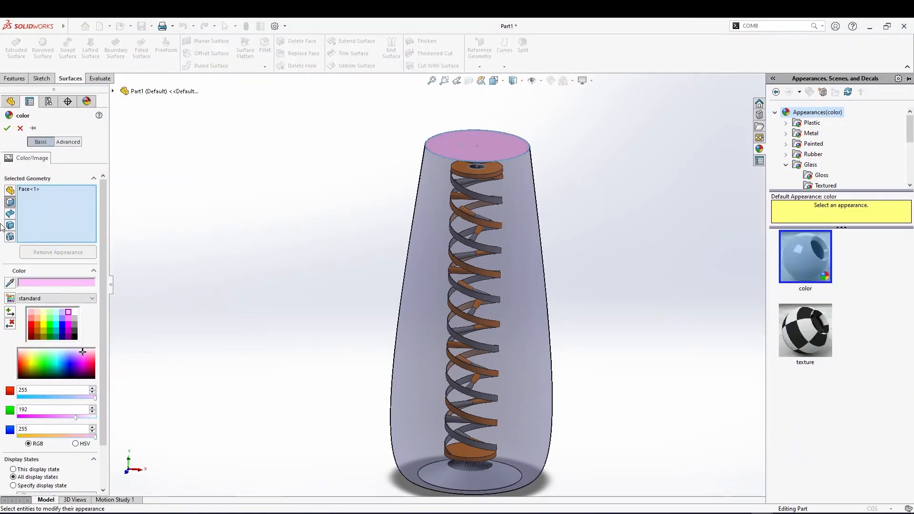
pyautogui.click(8, 129)
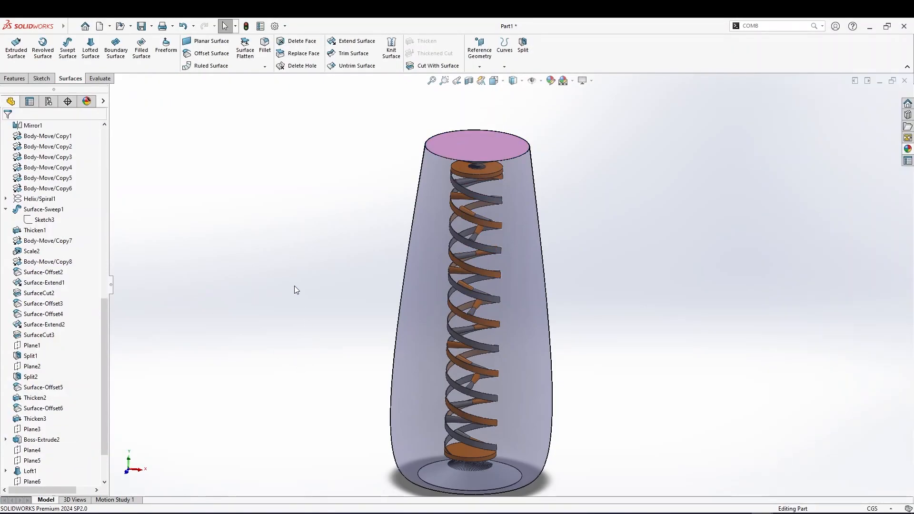
# Recolor the top disk face of the loft to RGB 192, 192, 255
pyautogui.rightClick(492, 138)
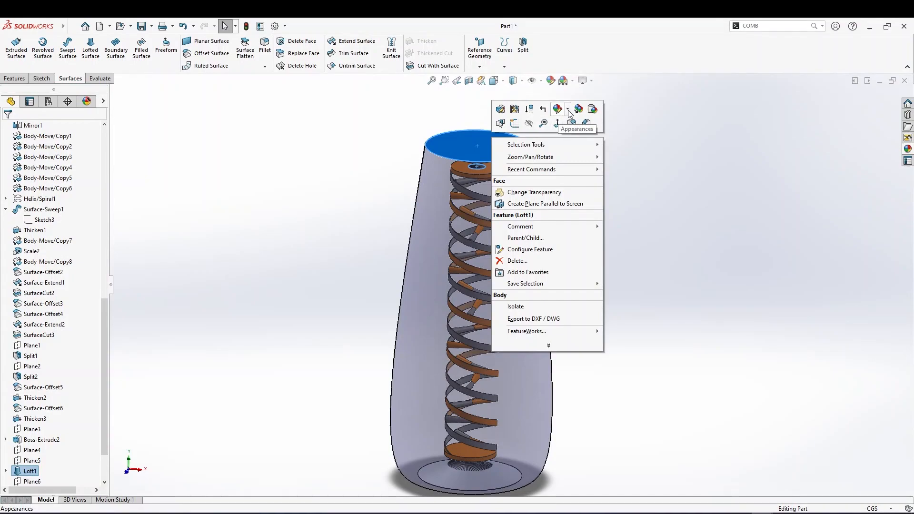
pyautogui.click(557, 109)
pyautogui.click(568, 133)
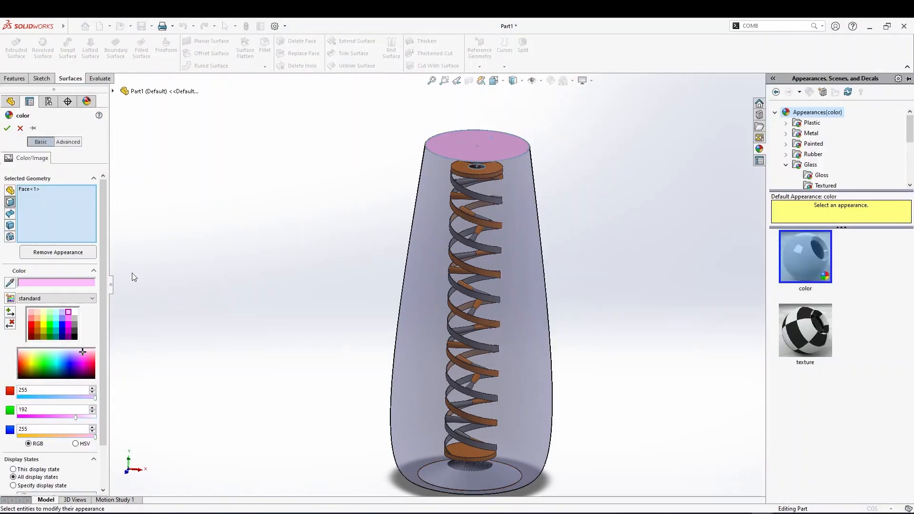
pyautogui.click(62, 312)
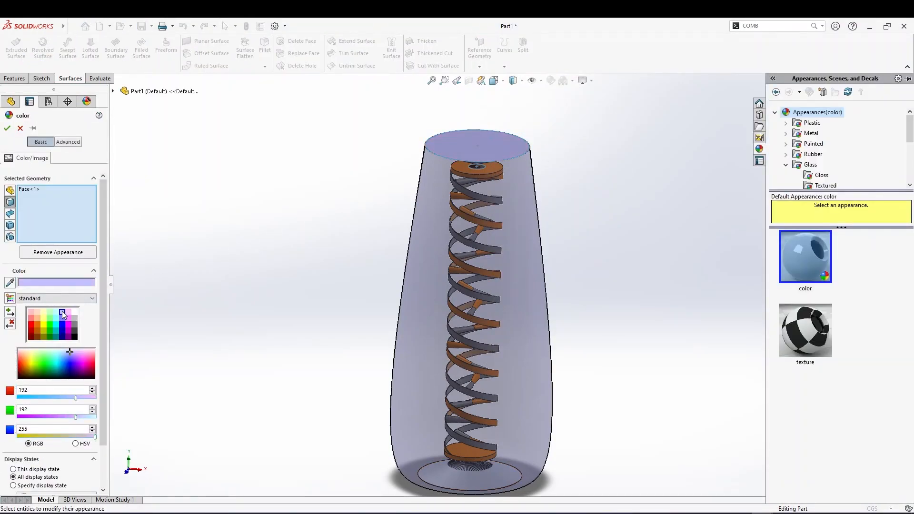
pyautogui.click(7, 129)
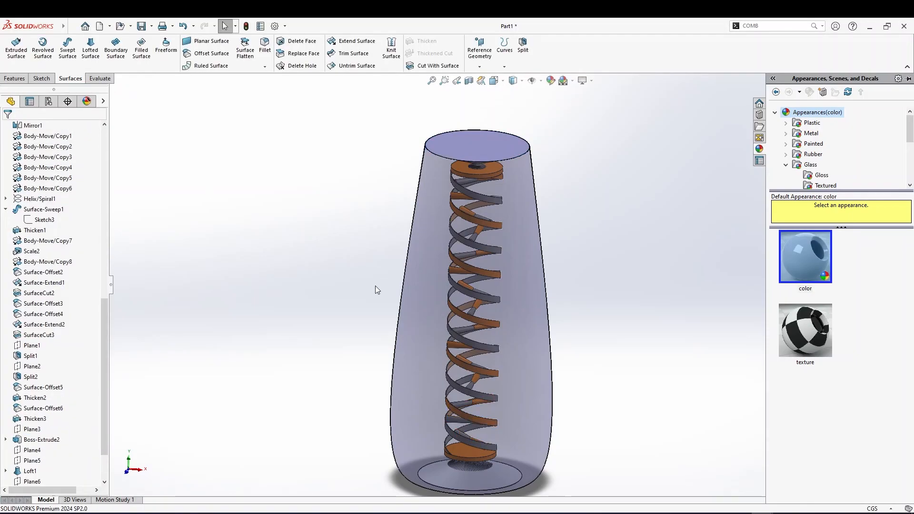
# Zoom in on the vase rim to inspect the thickened wall edge
pyautogui.scroll(-3, 350, 415)
pyautogui.scroll(5, 402, 415)
pyautogui.moveTo(495, 469); pyautogui.dragTo(524, 366, button='middle')
pyautogui.scroll(-3, 524, 367)
pyautogui.click(540, 309)
pyautogui.moveTo(539, 309); pyautogui.dragTo(533, 211, button='middle')
pyautogui.scroll(-4, 537, 257)
pyautogui.scroll(-4, 492, 288)
pyautogui.moveTo(490, 290); pyautogui.dragTo(386, 319, button='middle')
pyautogui.scroll(-3, 383, 329)
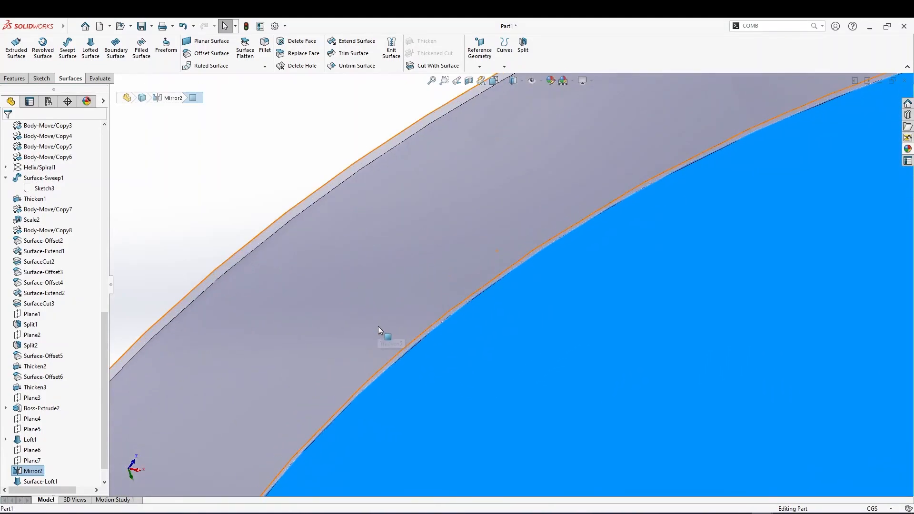
pyautogui.scroll(2, 406, 379)
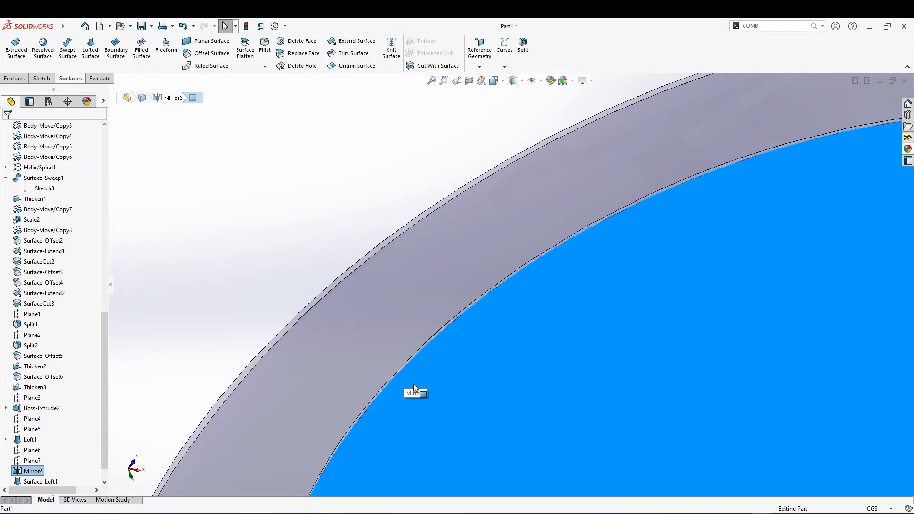
# Inspect the edges at the vase rim's inner boundary by selecting them in turn, clearing the selection when done
pyautogui.scroll(1, 409, 382)
pyautogui.scroll(-1, 413, 373)
pyautogui.rightClick(381, 333)
pyautogui.click(371, 330)
pyautogui.click(371, 330)
pyautogui.click(388, 345)
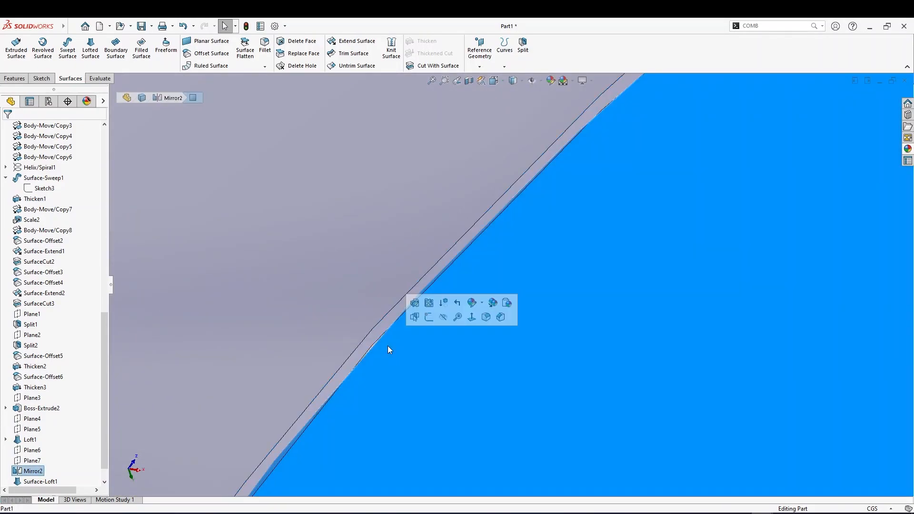
pyautogui.click(379, 329)
pyautogui.click(392, 342)
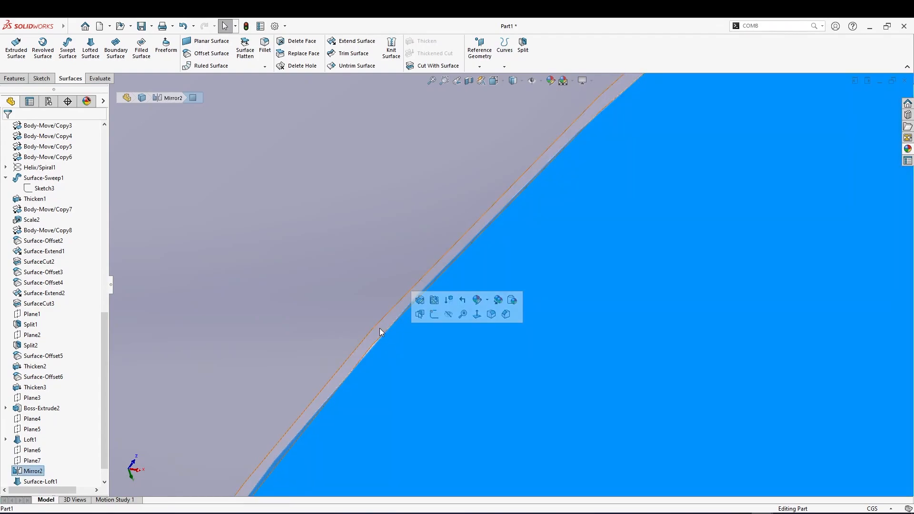
pyautogui.click(375, 325)
pyautogui.click(403, 342)
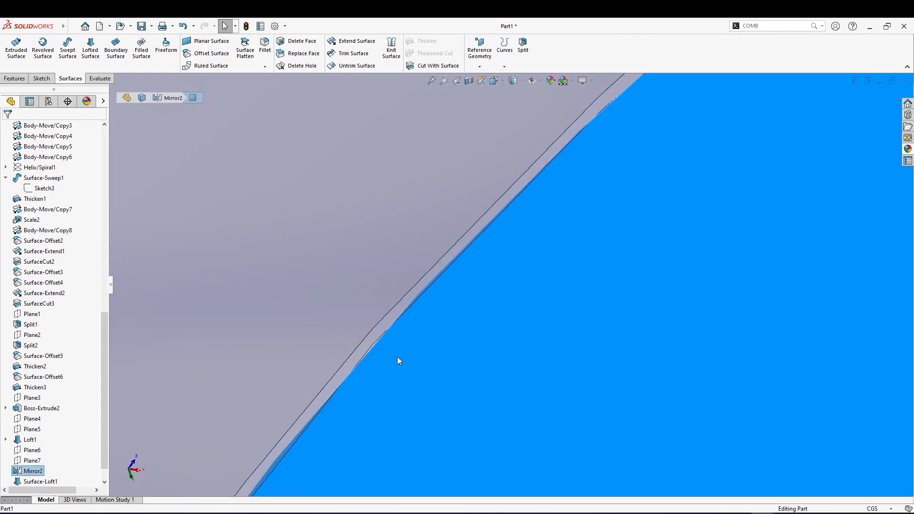
pyautogui.scroll(2, 397, 356)
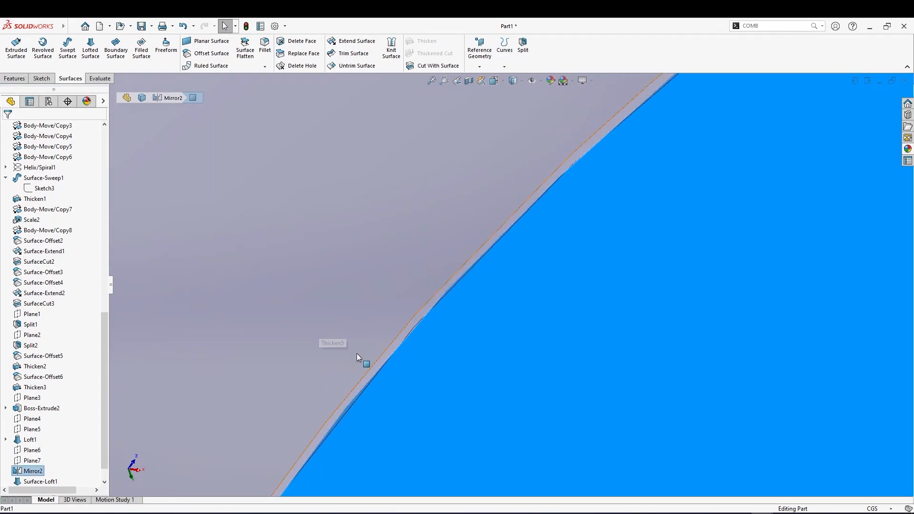
pyautogui.click(380, 390)
pyautogui.scroll(2, 382, 390)
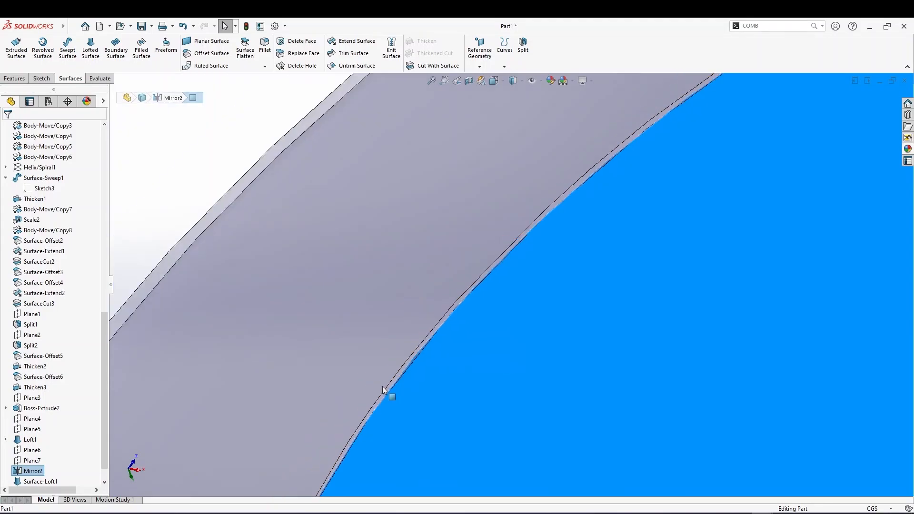
pyautogui.press('Escape')
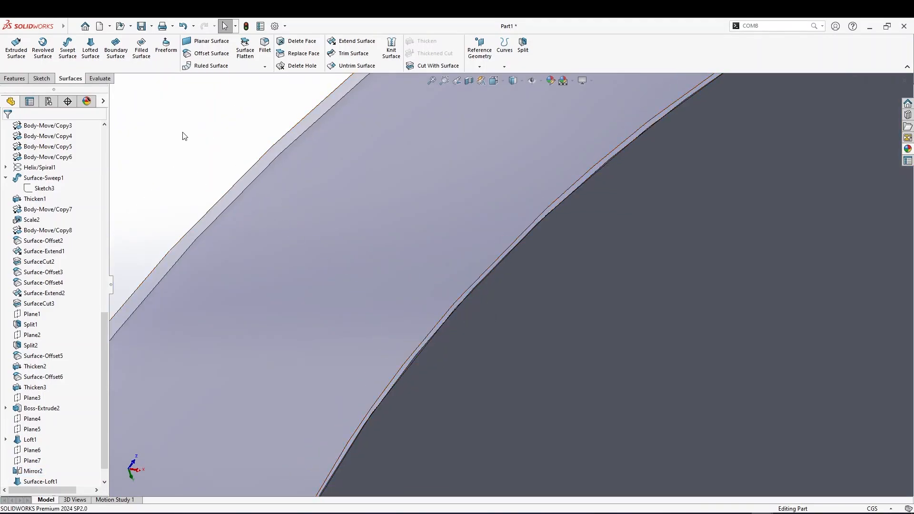
# Loft a solid between the inner rim edge of Thicken5 and the edge of the top disk, with Merge result turned off
pyautogui.click(19, 79)
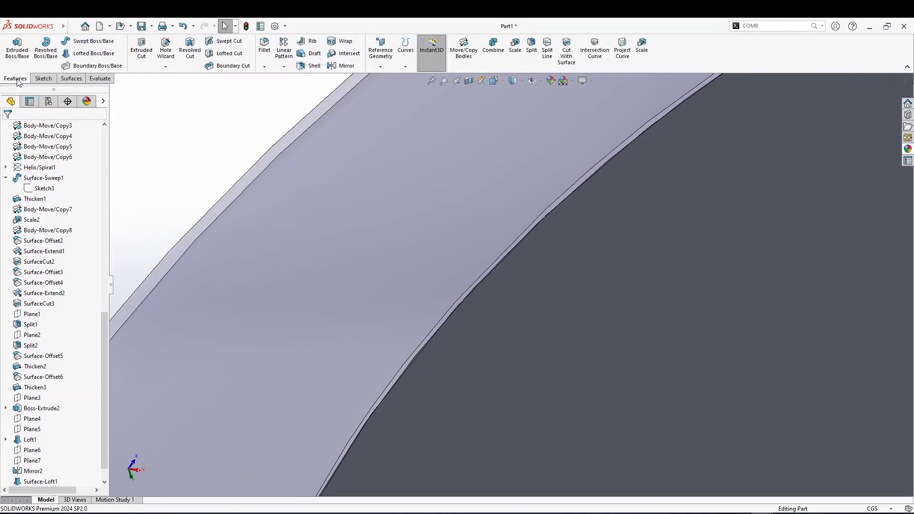
pyautogui.click(84, 55)
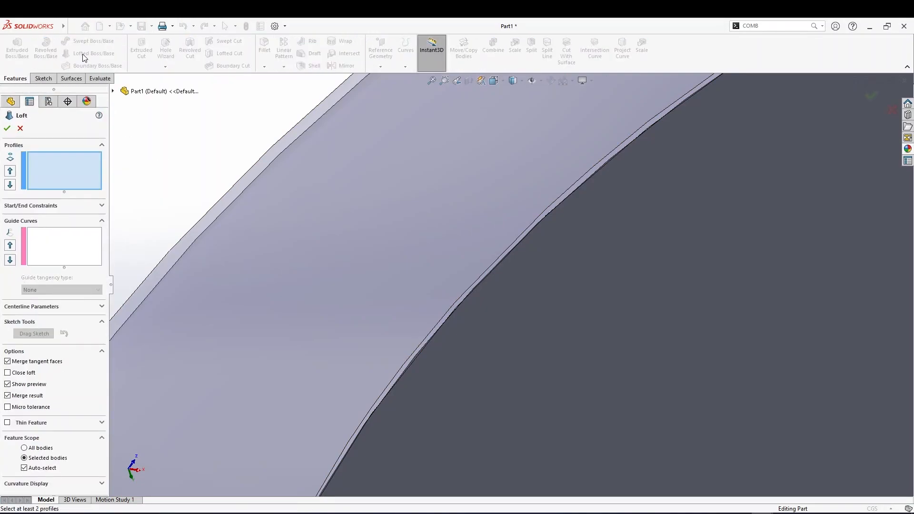
pyautogui.click(438, 330)
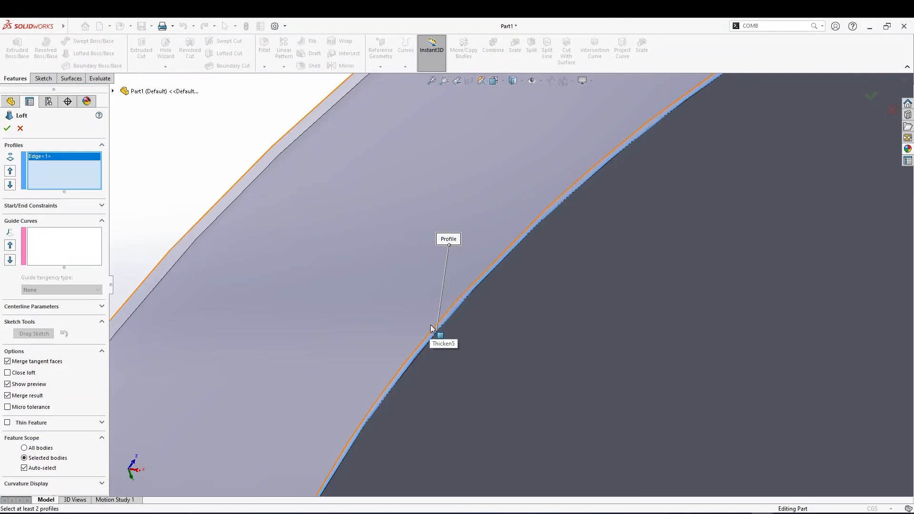
pyautogui.scroll(3, 430, 327)
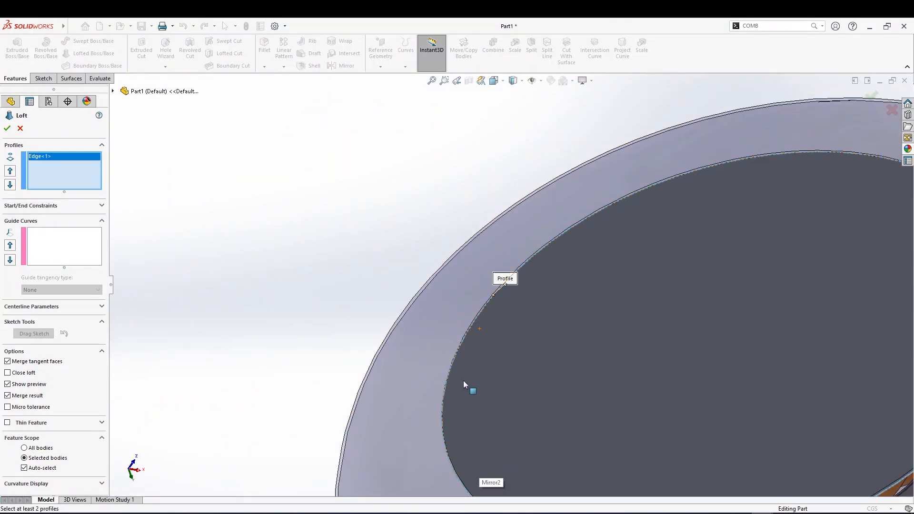
pyautogui.scroll(-5, 466, 368)
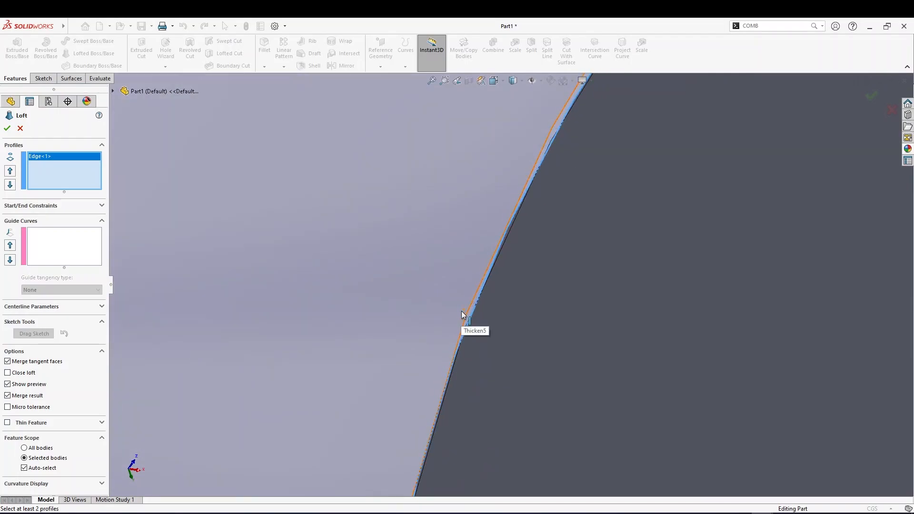
pyautogui.click(469, 310)
pyautogui.scroll(2, 472, 328)
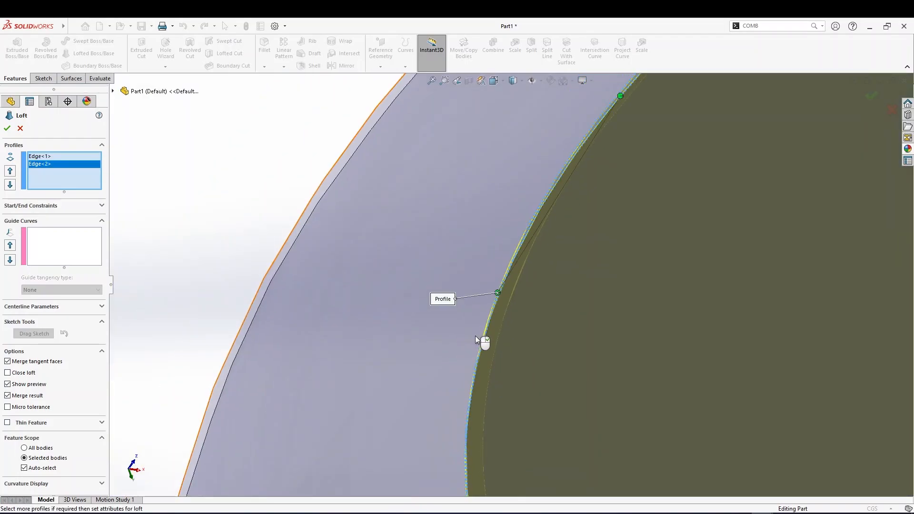
pyautogui.scroll(2, 475, 335)
pyautogui.moveTo(495, 356); pyautogui.dragTo(683, 324, button='middle')
pyautogui.scroll(-3, 663, 357)
pyautogui.scroll(-2, 614, 305)
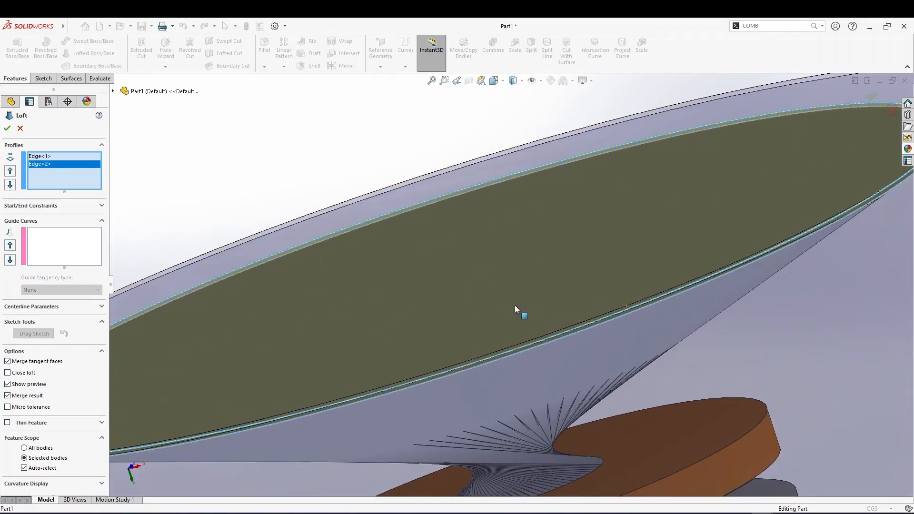
pyautogui.click(8, 395)
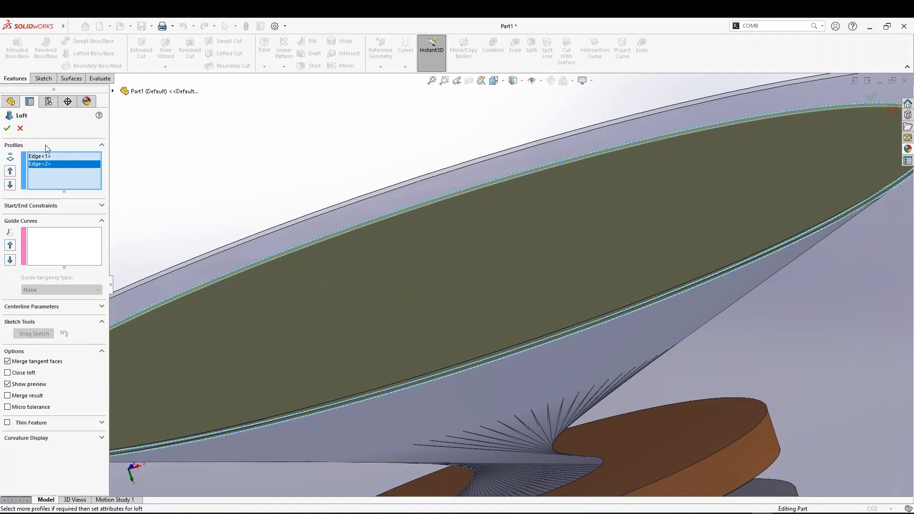
pyautogui.click(4, 130)
# Reopen the Loft2 definition to review its two edge profiles around the rim, closing it without changes
pyautogui.scroll(4, 222, 348)
pyautogui.moveTo(324, 360); pyautogui.dragTo(341, 385, button='middle')
pyautogui.scroll(5, 447, 423)
pyautogui.moveTo(447, 424); pyautogui.dragTo(516, 399, button='middle')
pyautogui.scroll(-2, 62, 338)
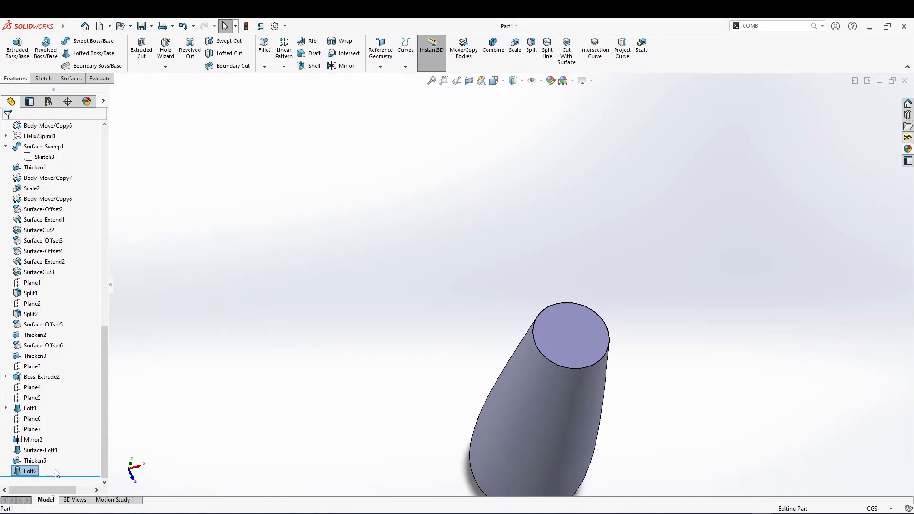
pyautogui.rightClick(34, 473)
pyautogui.click(35, 297)
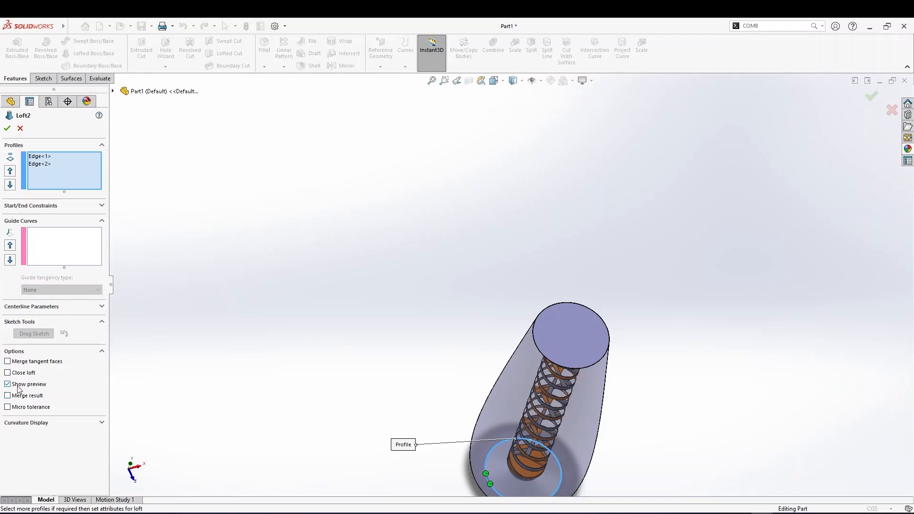
pyautogui.click(8, 129)
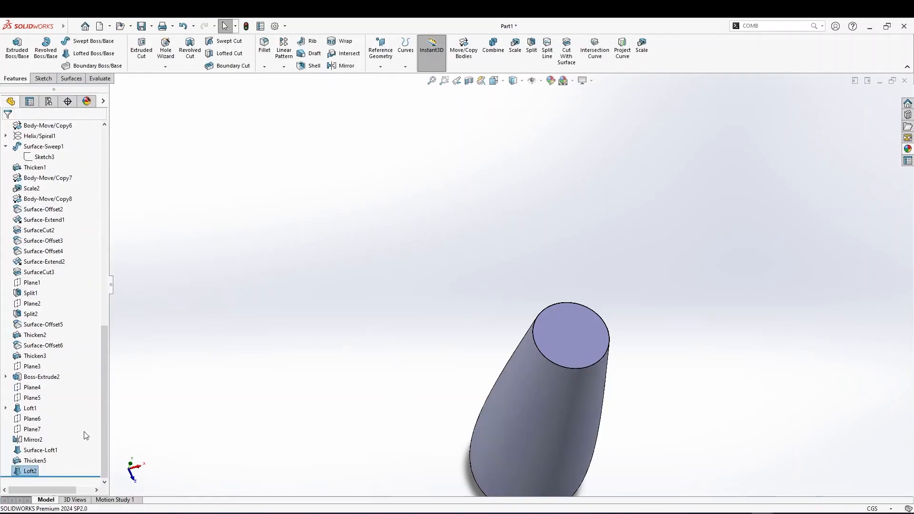
pyautogui.rightClick(28, 472)
pyautogui.click(35, 297)
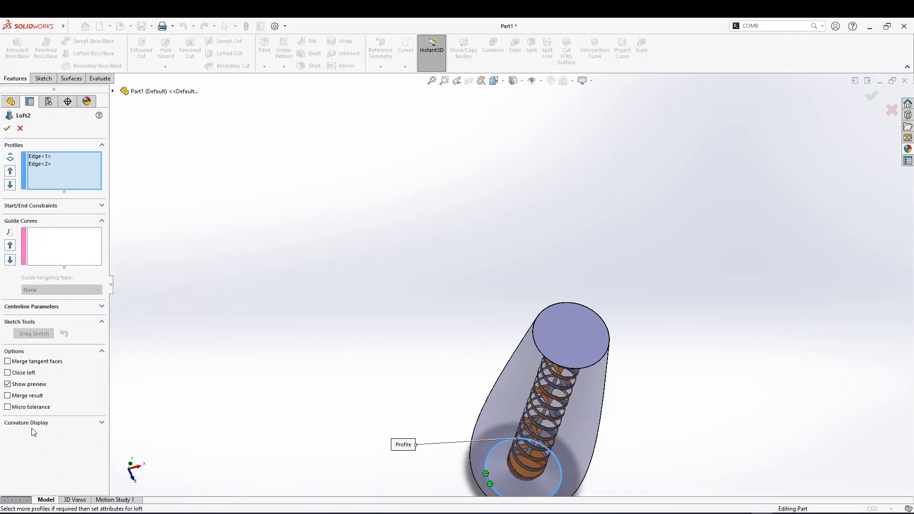
pyautogui.moveTo(333, 402); pyautogui.dragTo(558, 447, button='middle')
pyautogui.scroll(-4, 556, 446)
pyautogui.moveTo(512, 363); pyautogui.dragTo(490, 299, button='middle')
pyautogui.scroll(-4, 488, 303)
pyautogui.scroll(-3, 336, 223)
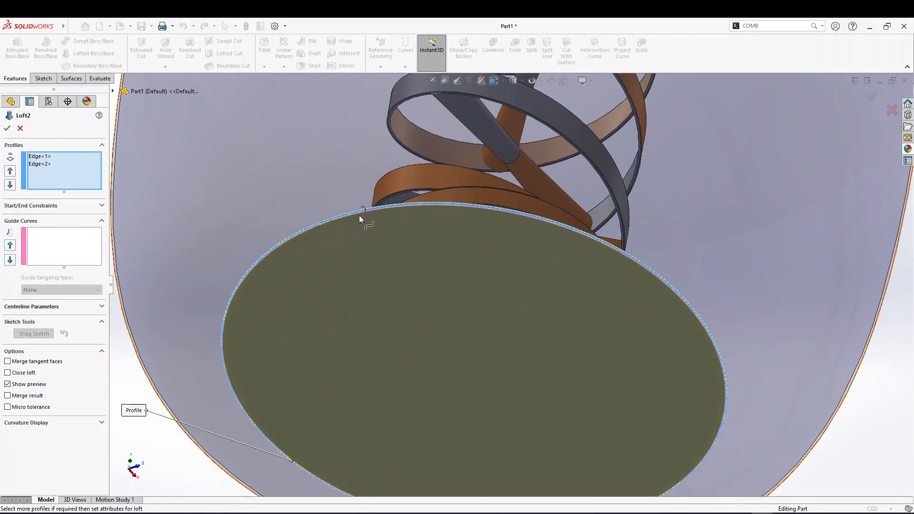
pyautogui.moveTo(358, 229); pyautogui.dragTo(309, 262, button='middle')
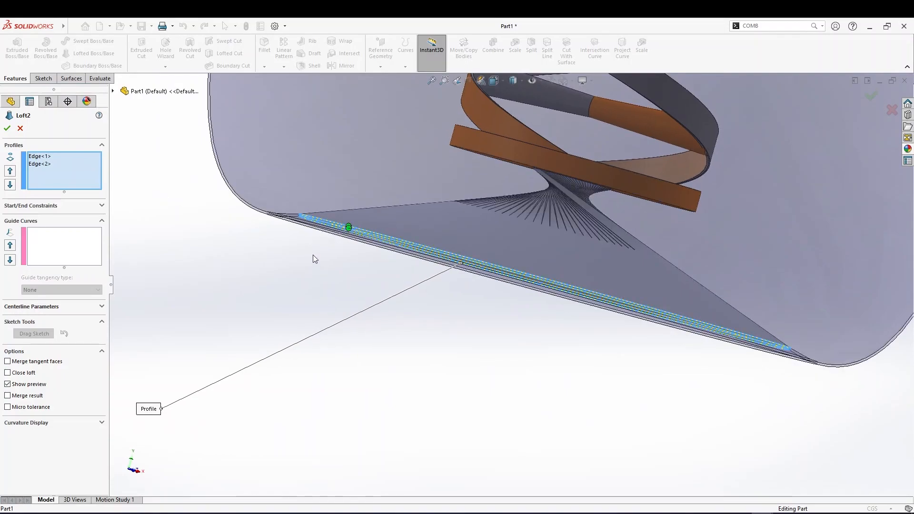
pyautogui.scroll(-3, 315, 255)
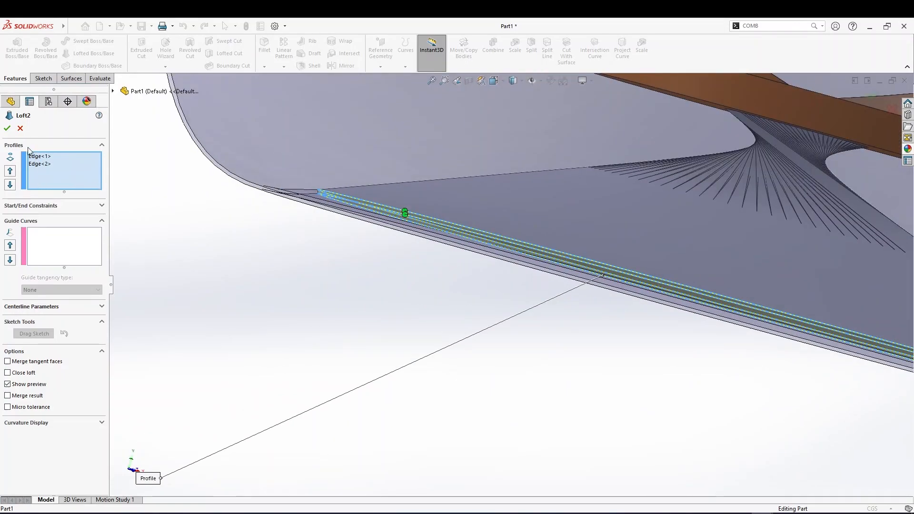
pyautogui.click(7, 127)
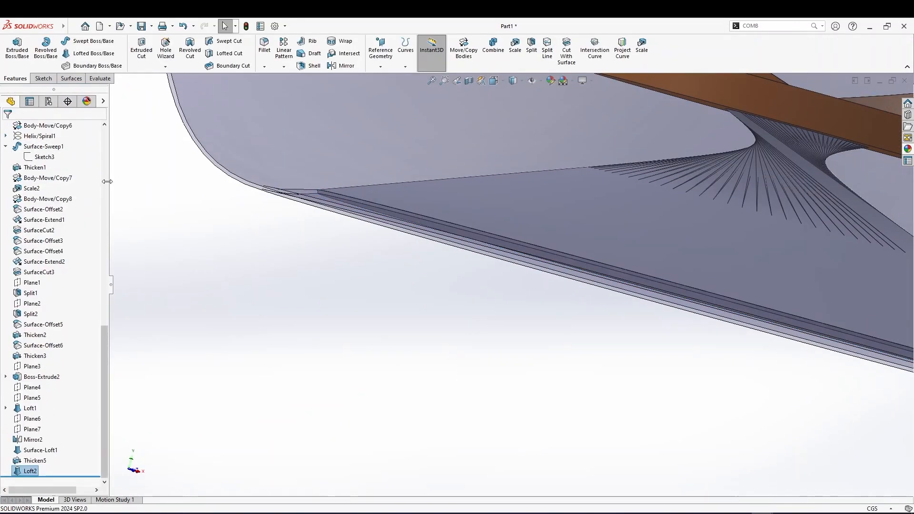
# Reorient the view and orbit and zoom around the vase to examine the finished glass shell and rim
pyautogui.scroll(4, 501, 247)
pyautogui.scroll(-2, 519, 249)
pyautogui.scroll(10, 551, 253)
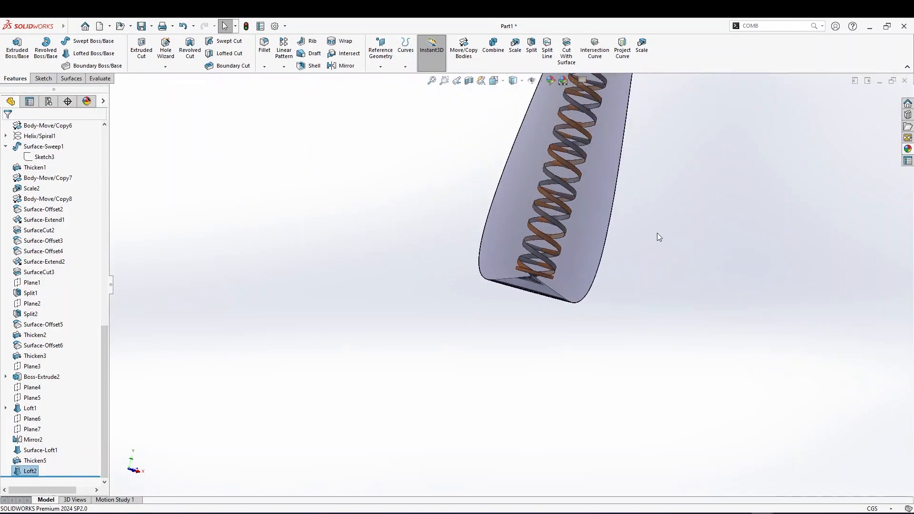
pyautogui.scroll(-1, 653, 160)
pyautogui.scroll(2, 653, 160)
pyautogui.moveTo(554, 170); pyautogui.dragTo(523, 274, button='middle')
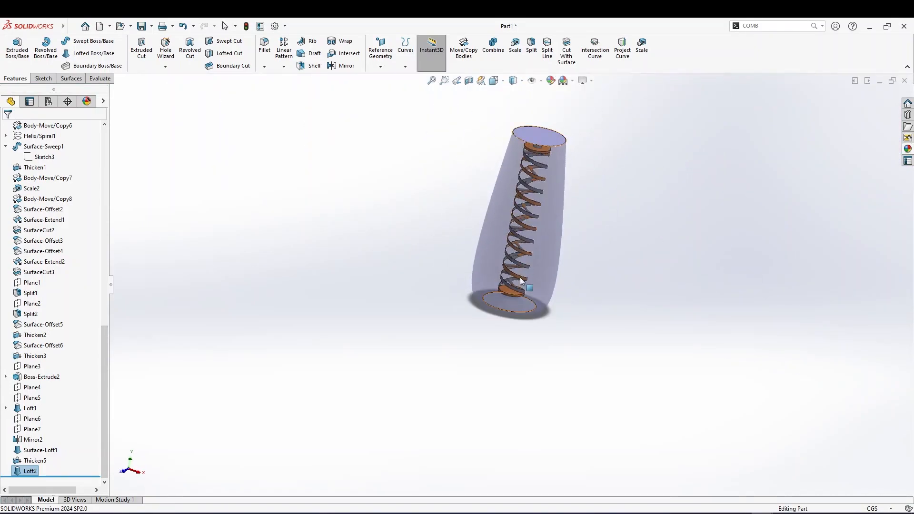
pyautogui.scroll(-3, 507, 309)
pyautogui.scroll(3, 512, 307)
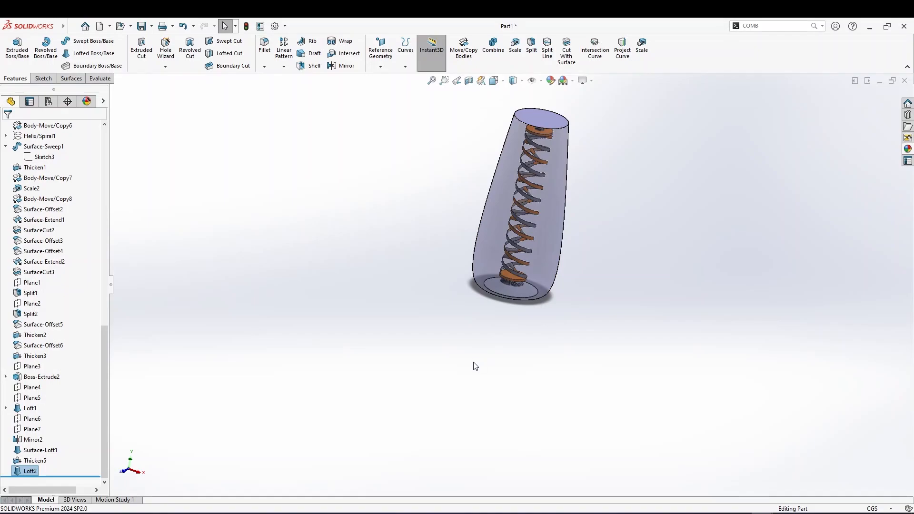
pyautogui.scroll(-2, 477, 365)
pyautogui.press('space')
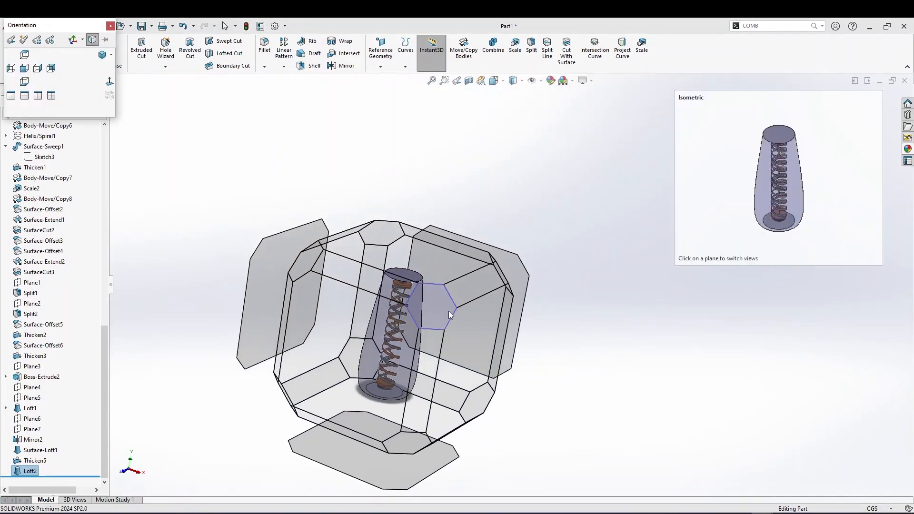
pyautogui.click(438, 310)
pyautogui.scroll(-2, 526, 292)
pyautogui.moveTo(525, 292)
pyautogui.mouseDown(button='middle')
pyautogui.moveTo(530, 206)
pyautogui.moveTo(527, 278)
pyautogui.mouseUp(button='middle')
pyautogui.moveTo(473, 309); pyautogui.dragTo(472, 272, button='middle')
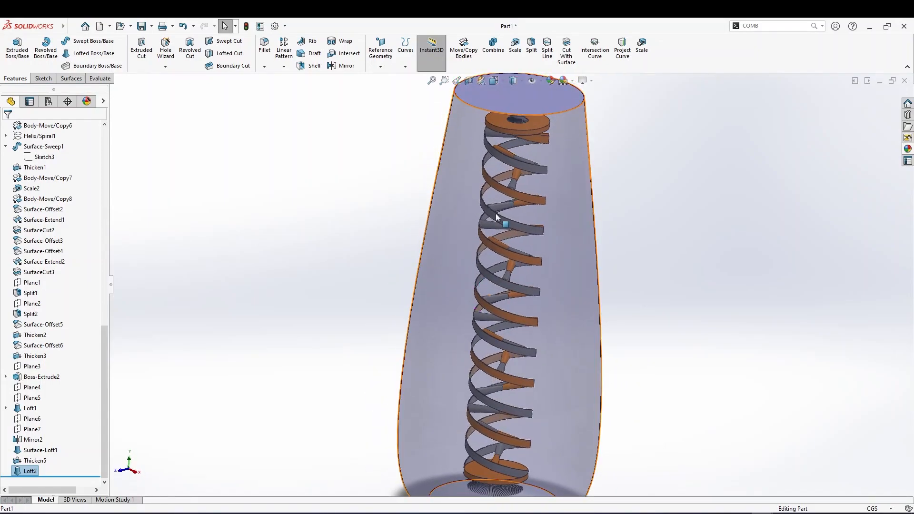
pyautogui.scroll(1, 494, 212)
pyautogui.moveTo(525, 184)
pyautogui.mouseDown(button='middle')
pyautogui.moveTo(511, 206)
pyautogui.moveTo(517, 199)
pyautogui.mouseUp(button='middle')
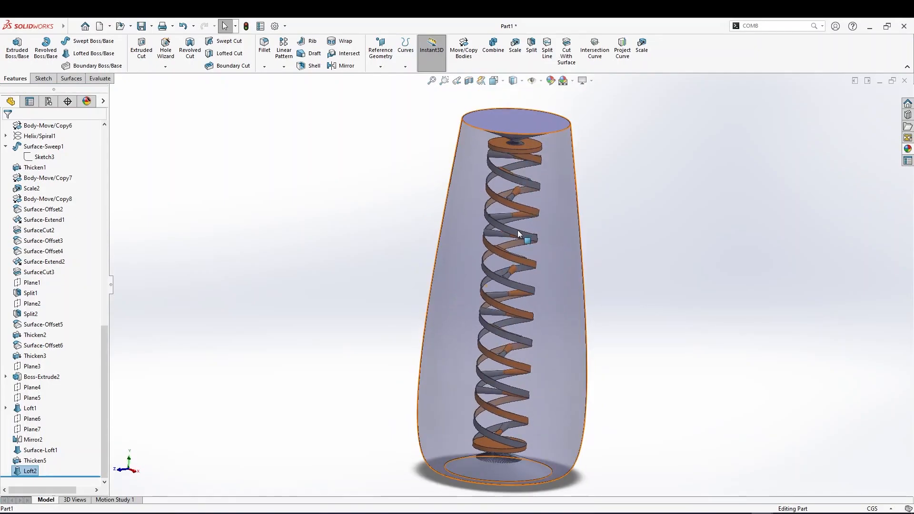
pyautogui.scroll(-1, 512, 203)
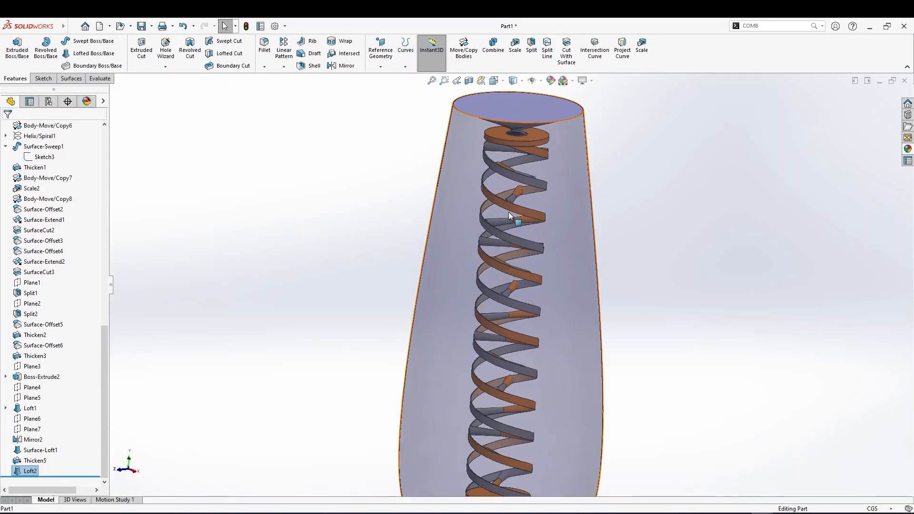
pyautogui.scroll(2, 515, 217)
pyautogui.moveTo(515, 219); pyautogui.dragTo(520, 239, button='middle')
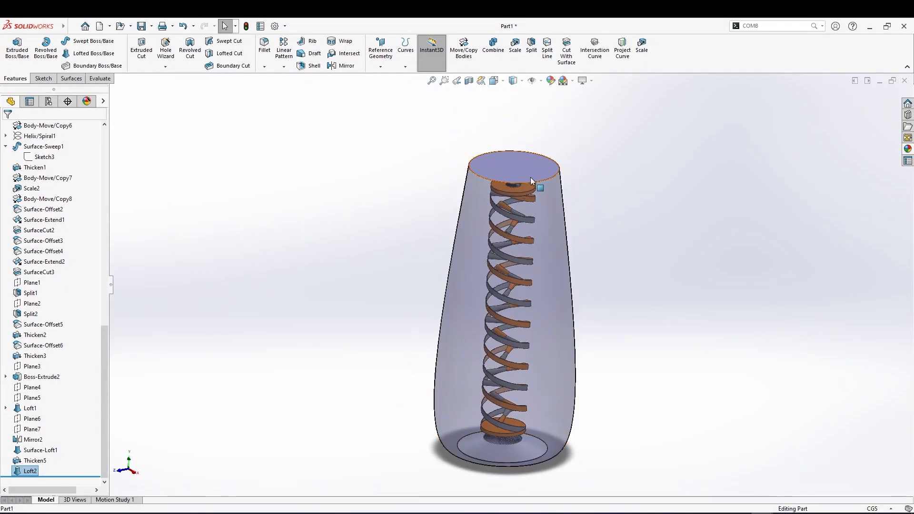
pyautogui.scroll(-2, 530, 177)
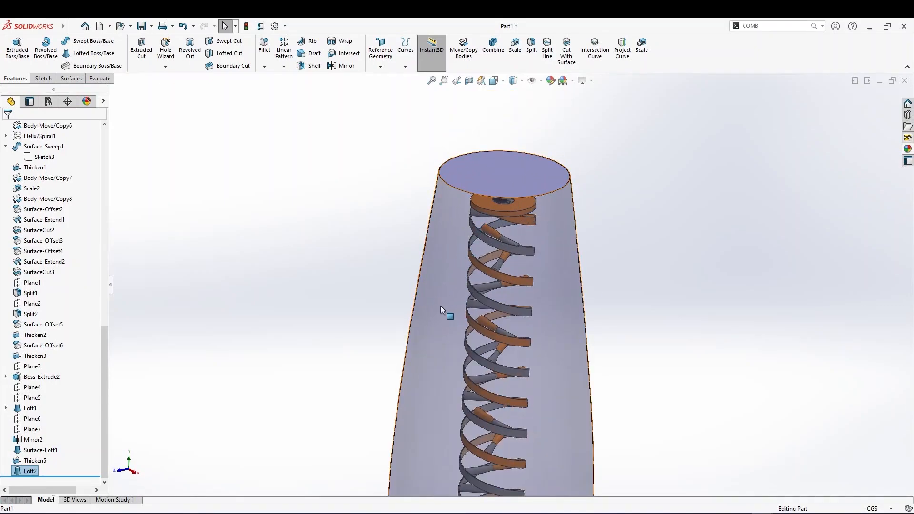
pyautogui.scroll(5, 439, 293)
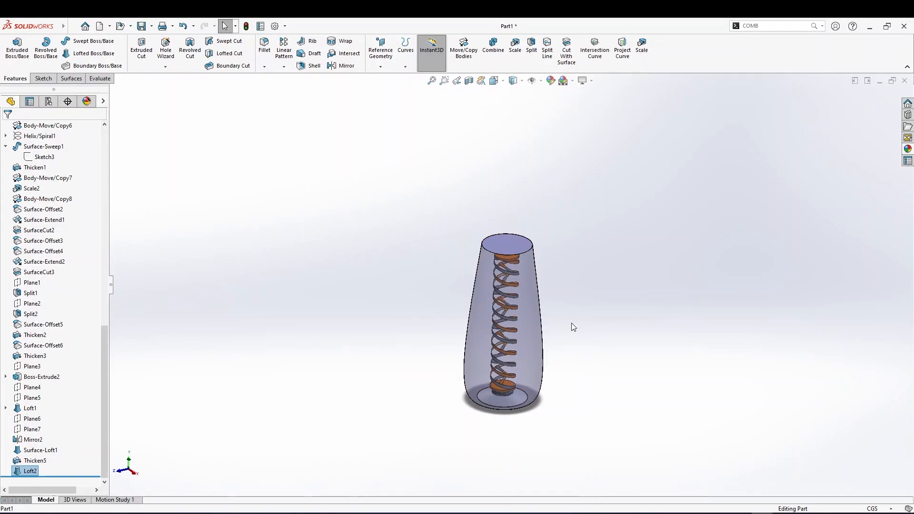
pyautogui.scroll(-4, 514, 346)
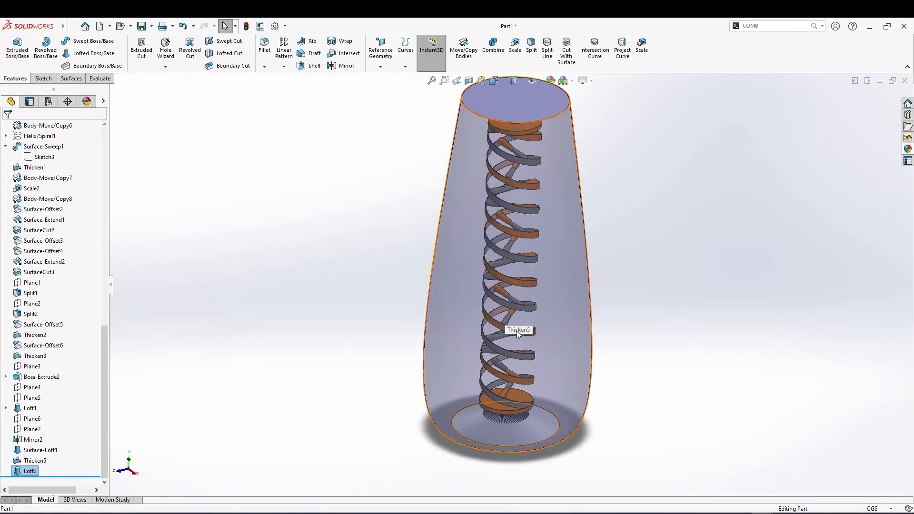
pyautogui.moveTo(530, 399)
pyautogui.mouseDown(button='middle')
pyautogui.moveTo(539, 388)
pyautogui.moveTo(530, 381)
pyautogui.mouseUp(button='middle')
pyautogui.scroll(-2, 500, 354)
pyautogui.moveTo(500, 353); pyautogui.dragTo(524, 340, button='middle')
pyautogui.scroll(5, 524, 339)
pyautogui.moveTo(525, 230); pyautogui.dragTo(661, 230, button='middle')
pyautogui.scroll(-3, 516, 234)
pyautogui.scroll(-3, 623, 223)
pyautogui.scroll(2, 428, 239)
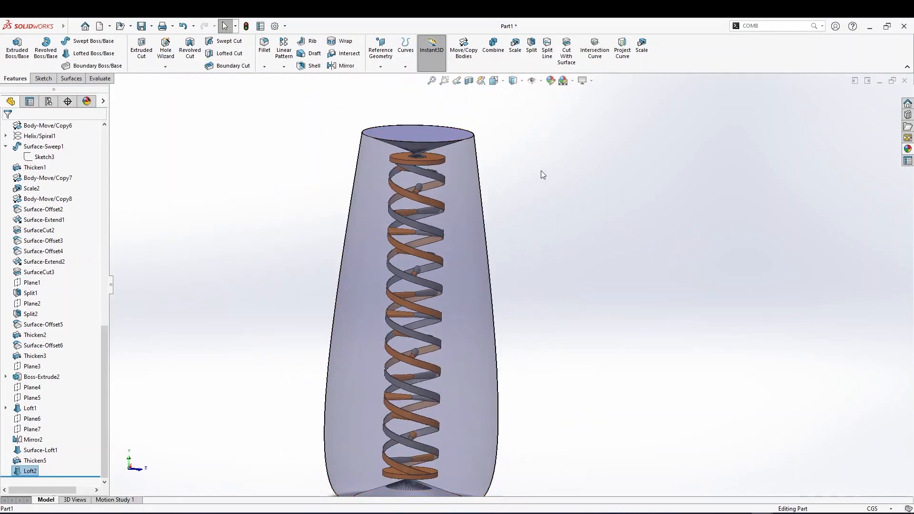